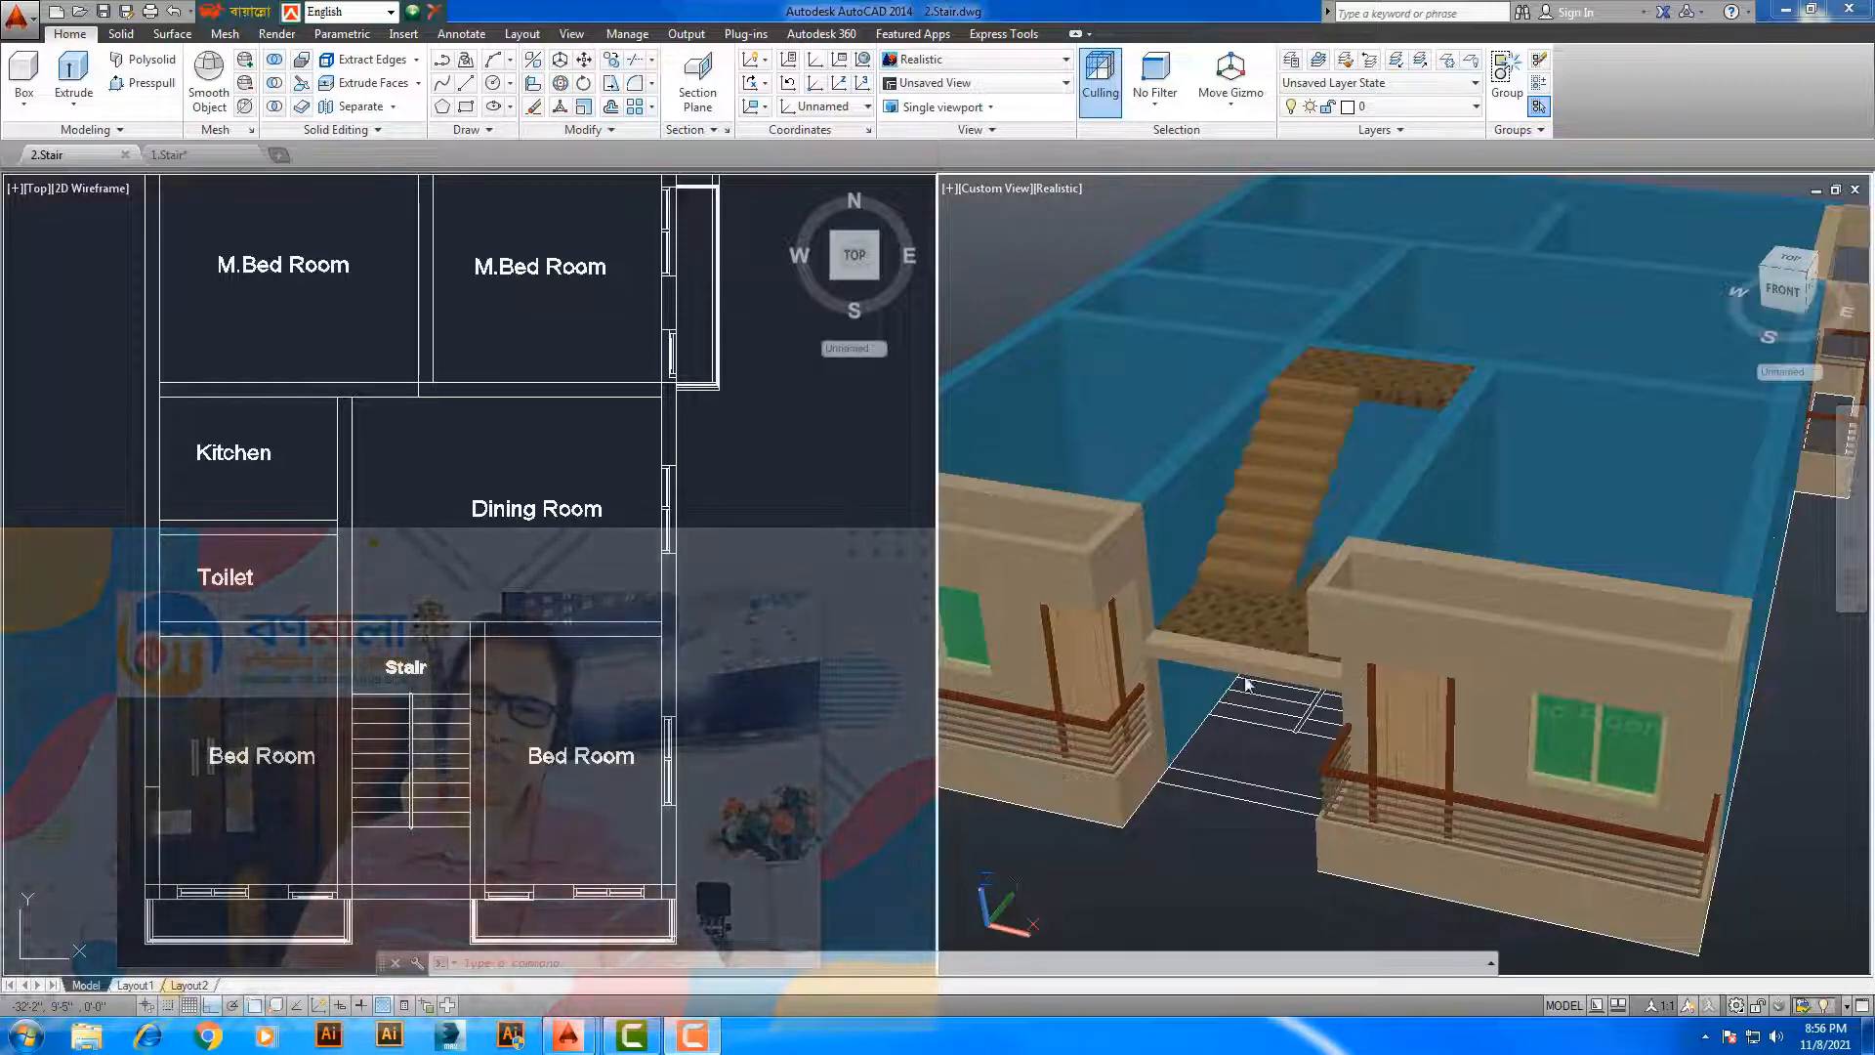
# Examine the finished staircase and its landings between the two front blocks of the 2.Stair model
pyautogui.keyDown('shift'); pyautogui.moveTo(1209, 770); pyautogui.dragTo(1293, 729, button='middle'); pyautogui.keyUp('shift')
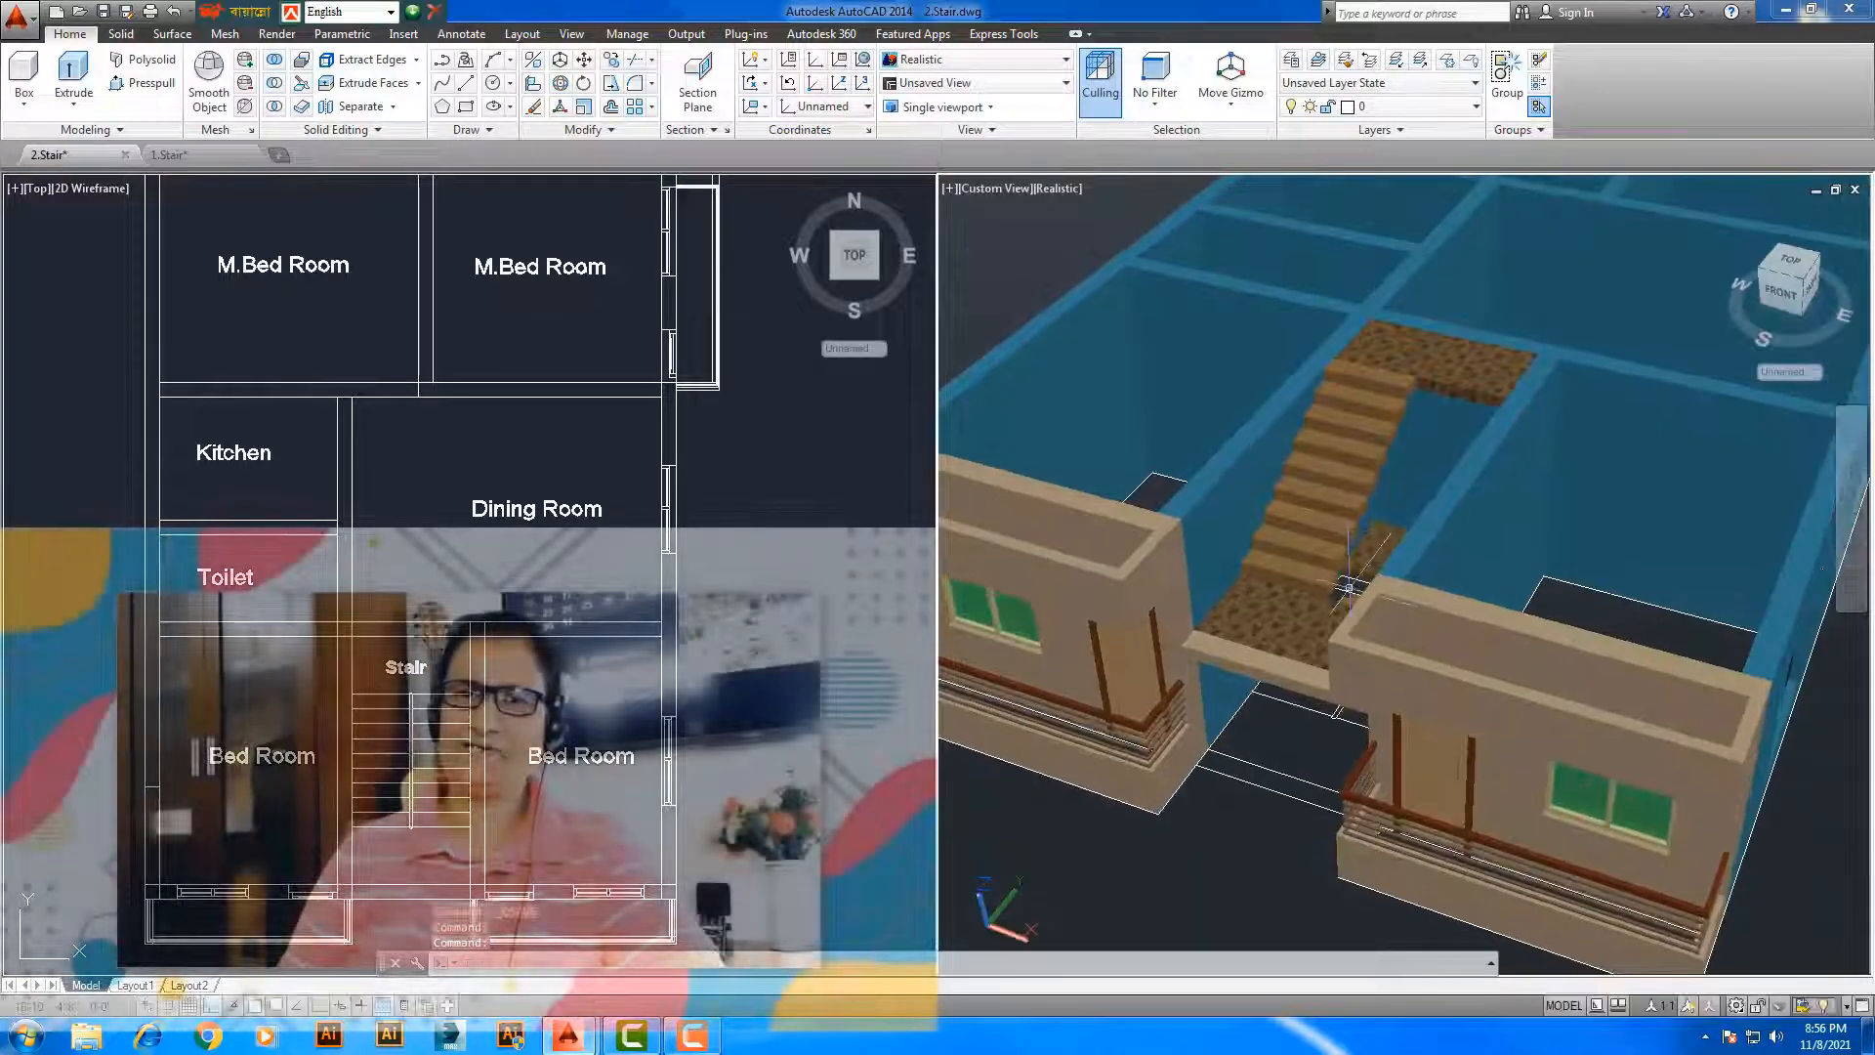
pyautogui.scroll(3, 1335, 509)
pyautogui.scroll(4, 1324, 454)
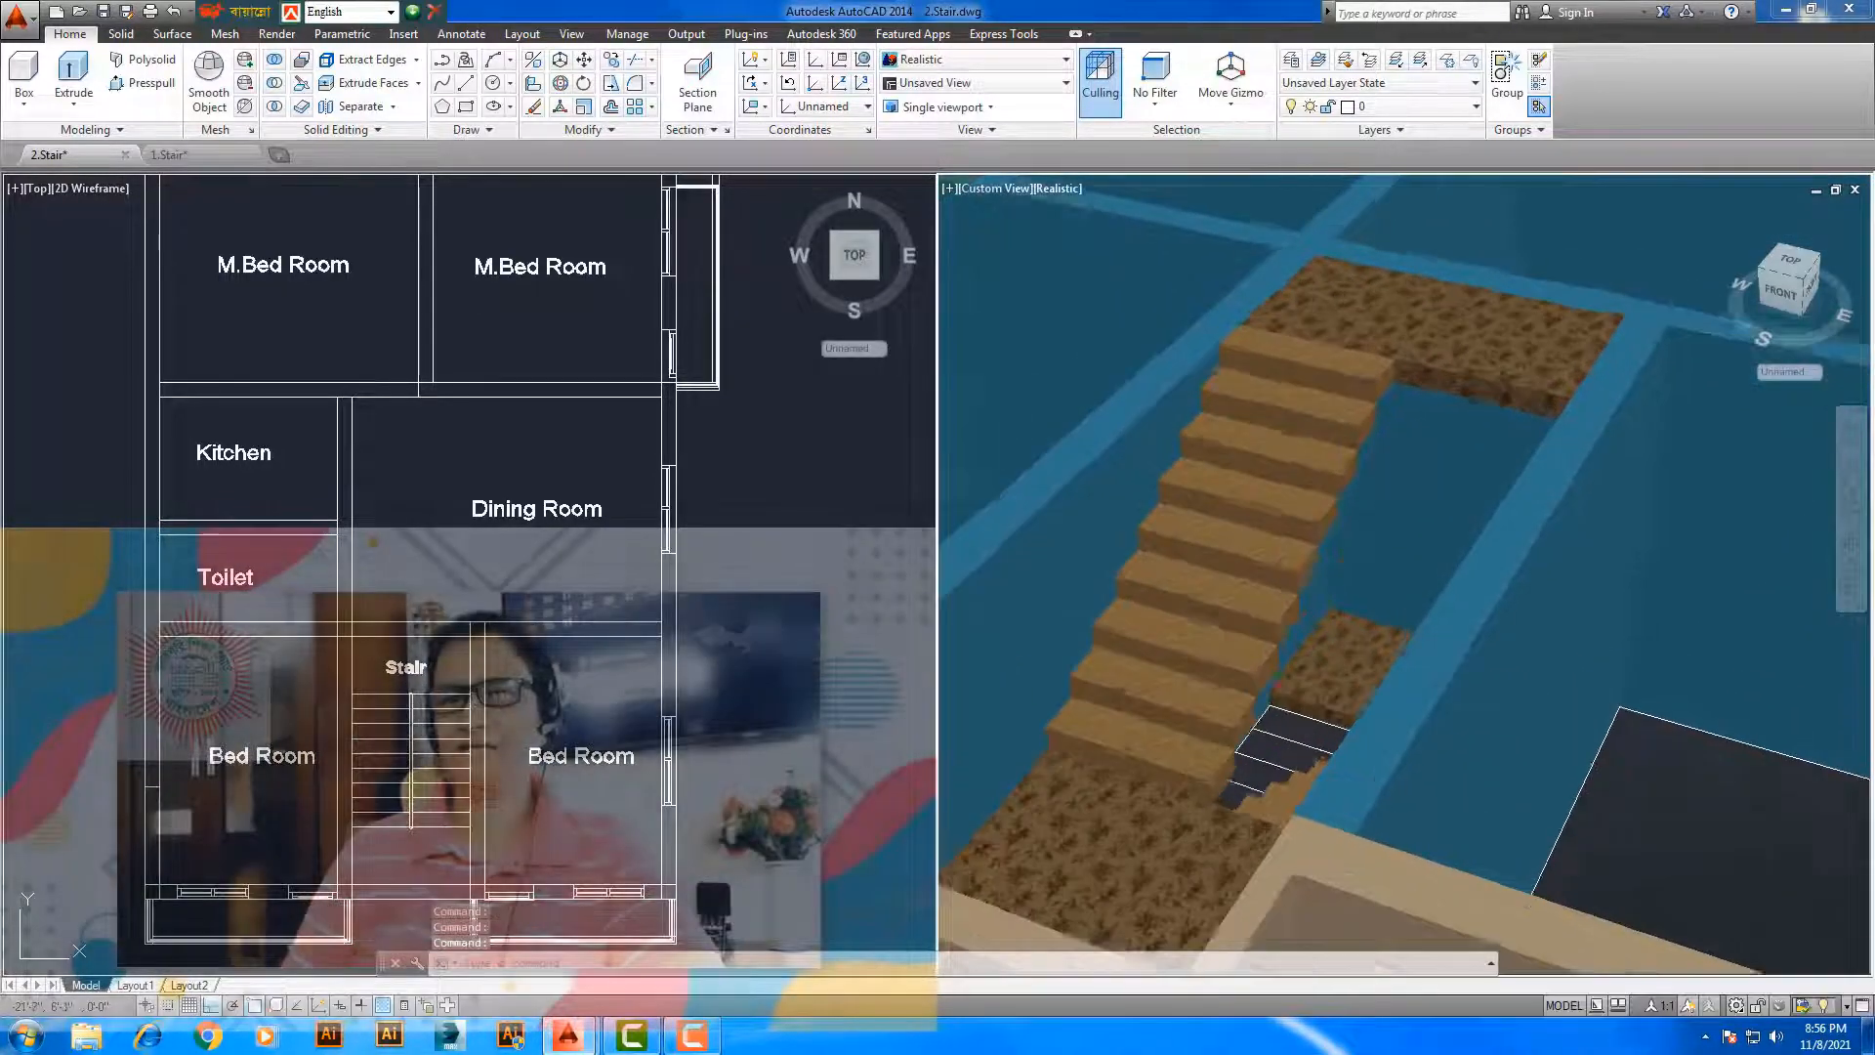
pyautogui.scroll(-3, 1320, 457)
pyautogui.scroll(3, 1309, 498)
pyautogui.scroll(-3, 1299, 547)
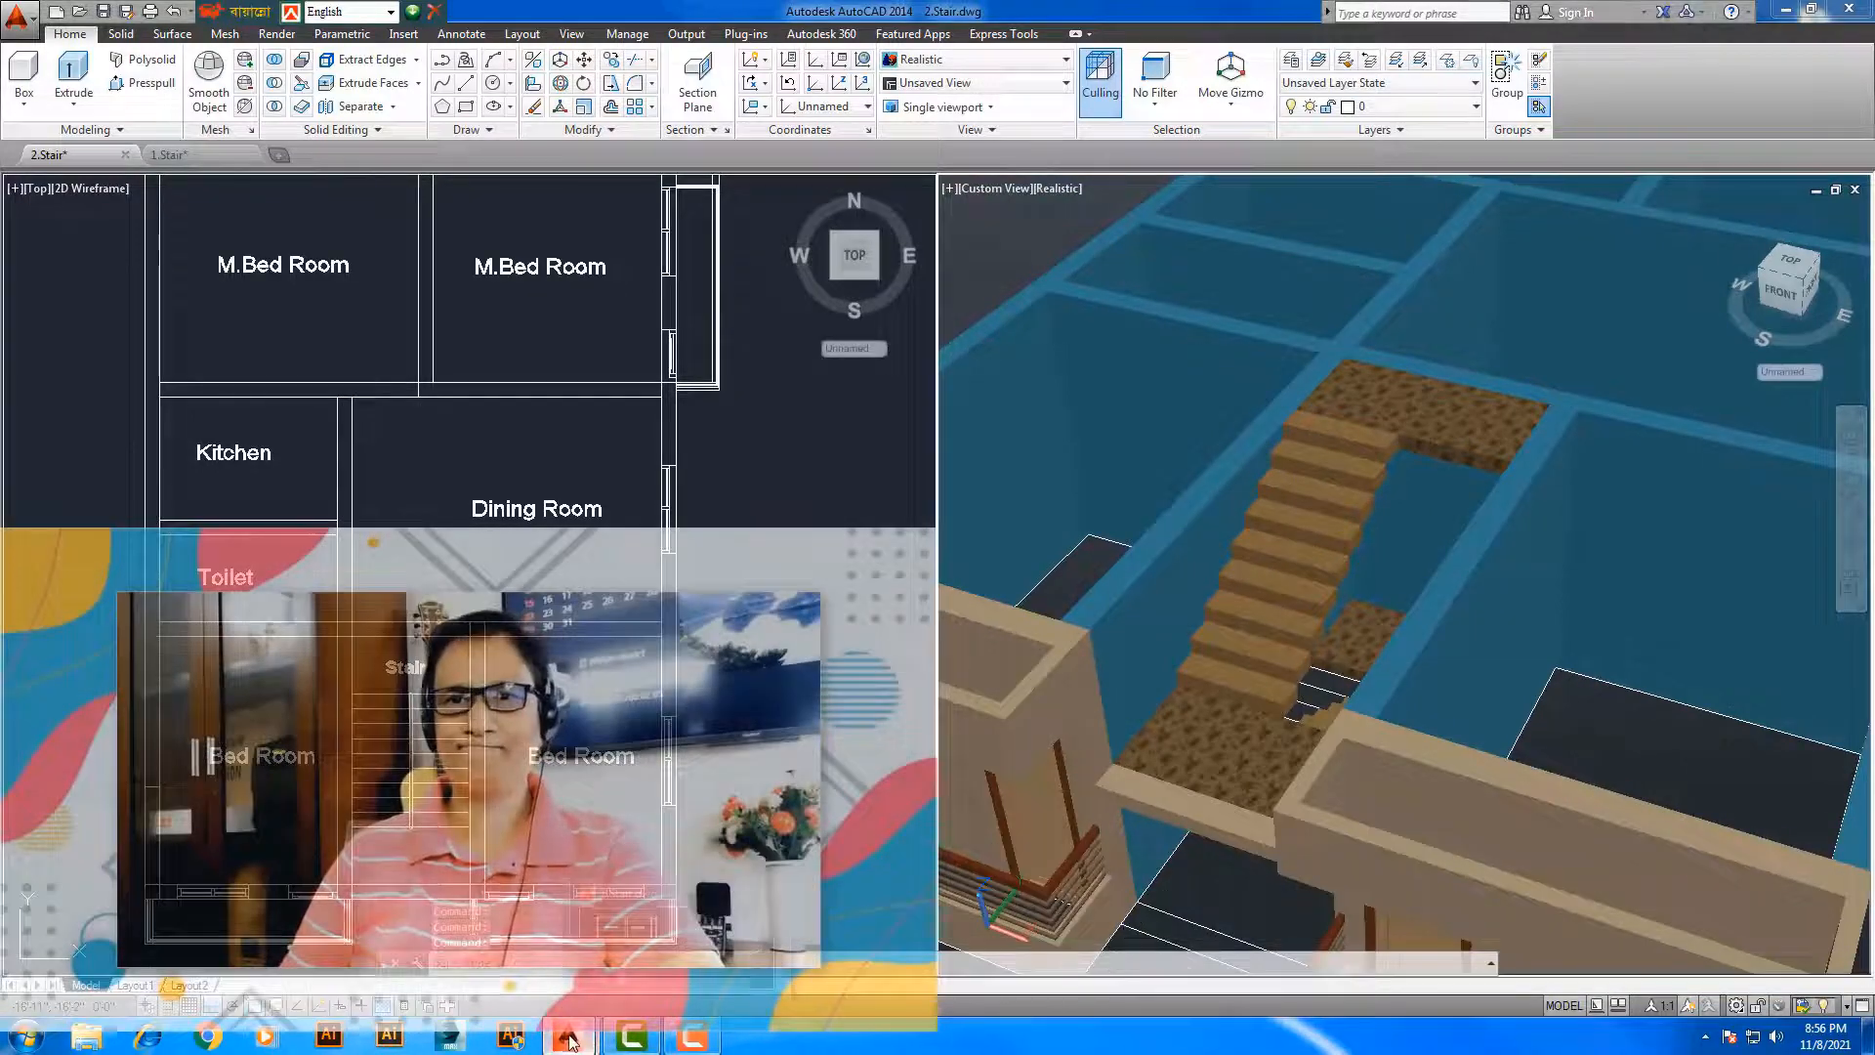
# Switch to the 1.Stair drawing and inspect the front balcony railings, window and door up close
pyautogui.hotkey('ctrl', 'Tab')
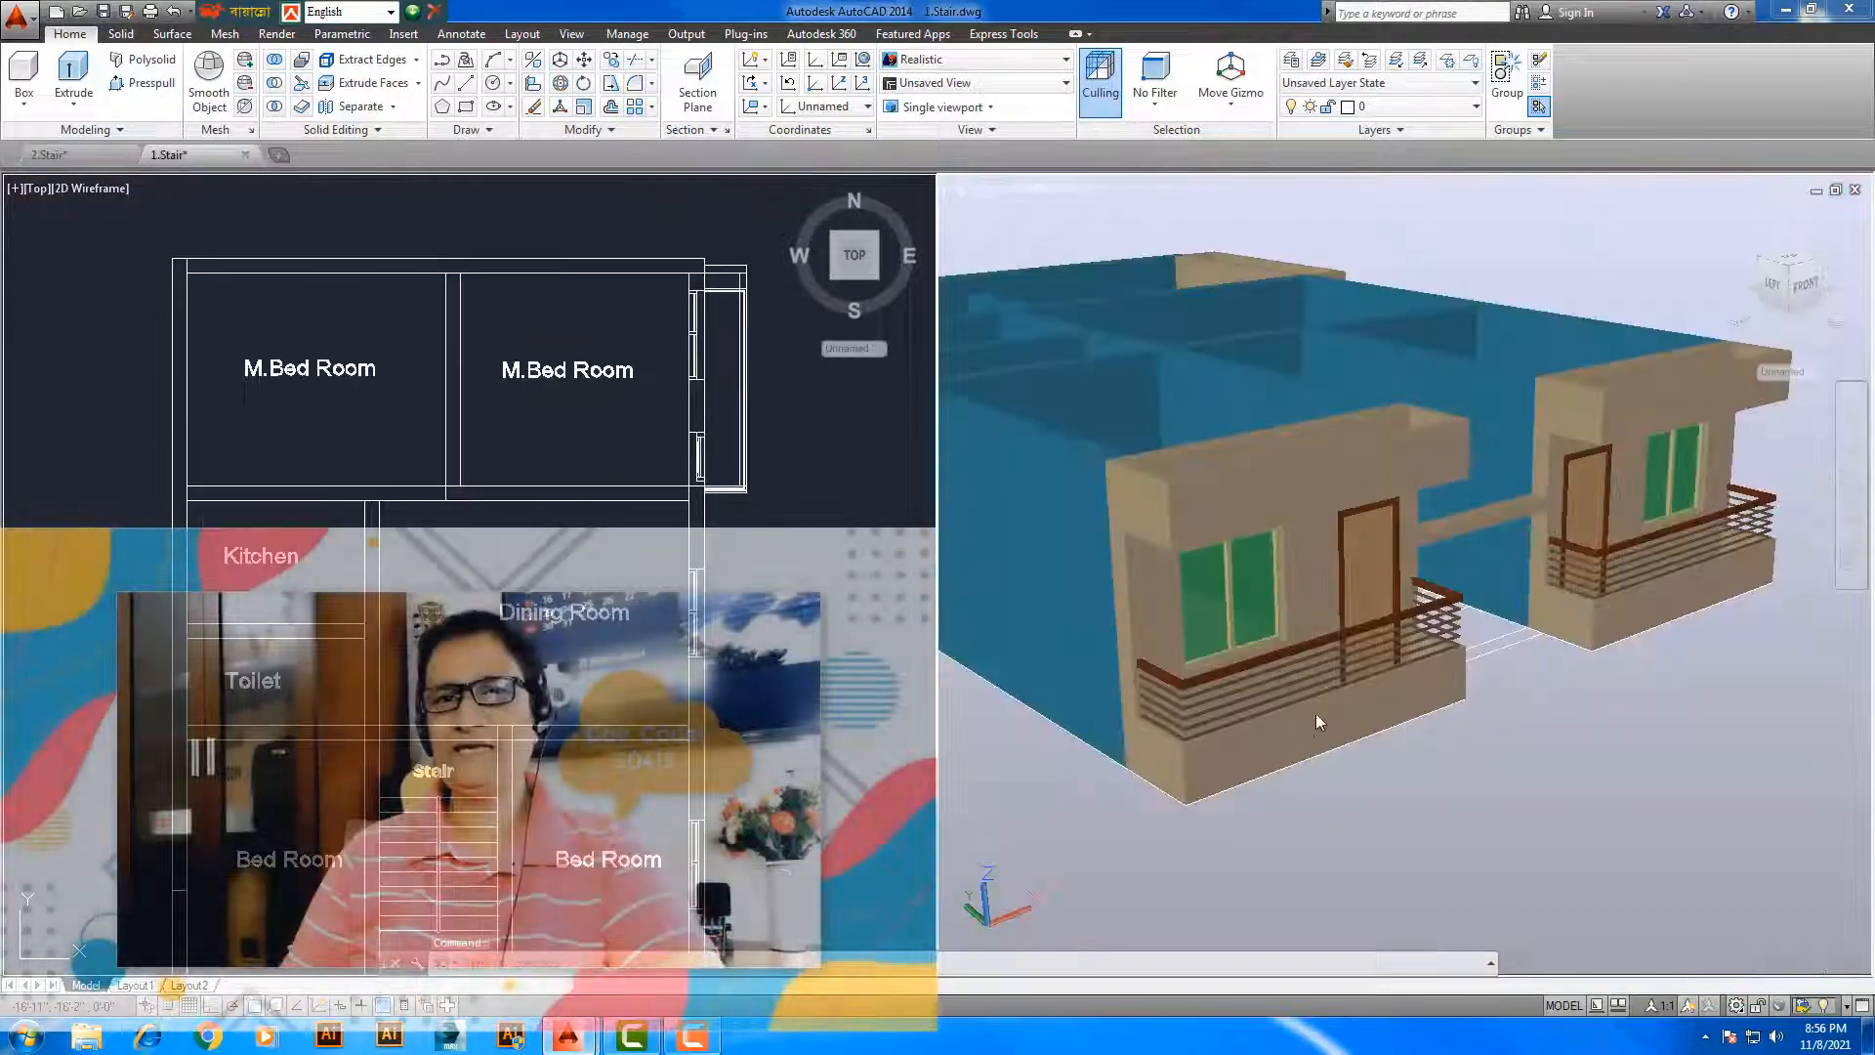
pyautogui.scroll(4, 1329, 711)
pyautogui.scroll(5, 1351, 710)
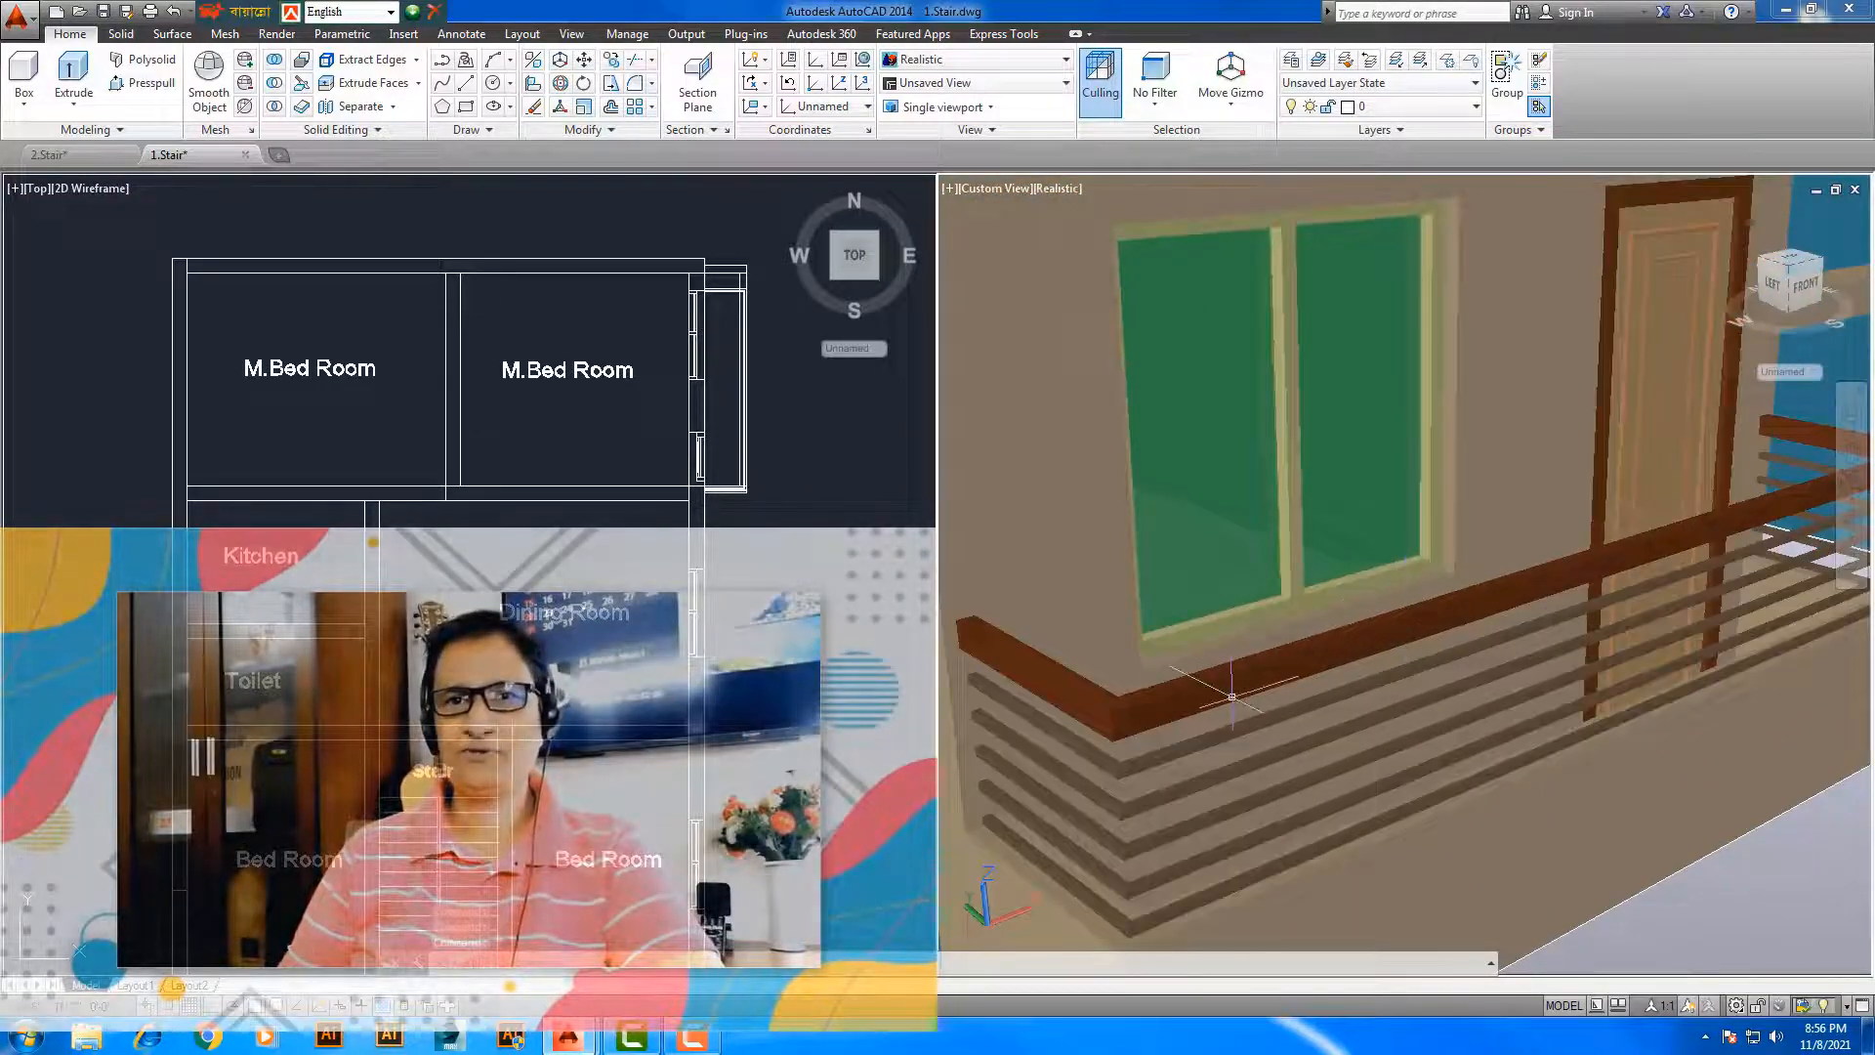
pyautogui.moveTo(1448, 680); pyautogui.dragTo(1214, 708, button='middle')
pyautogui.scroll(4, 1369, 596)
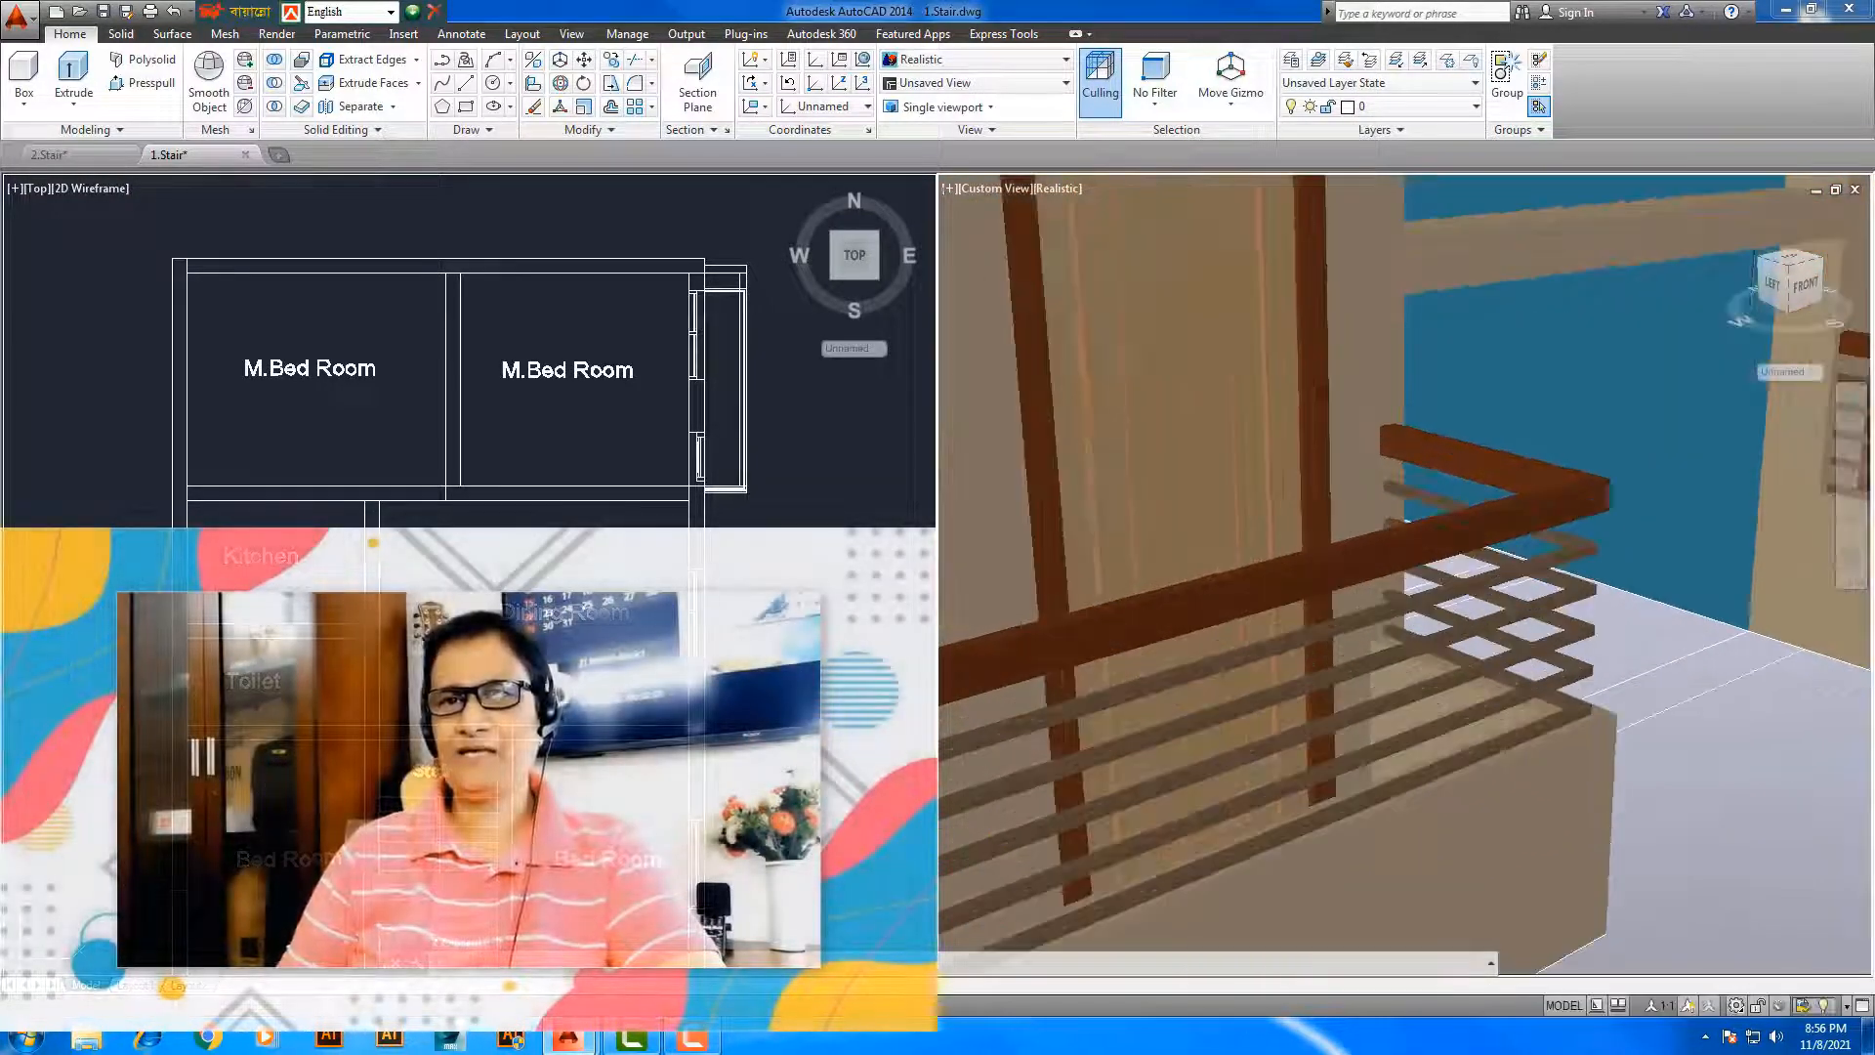
pyautogui.scroll(-3, 1368, 596)
pyautogui.moveTo(1370, 588); pyautogui.dragTo(1427, 590, button='middle')
pyautogui.scroll(-3, 1427, 590)
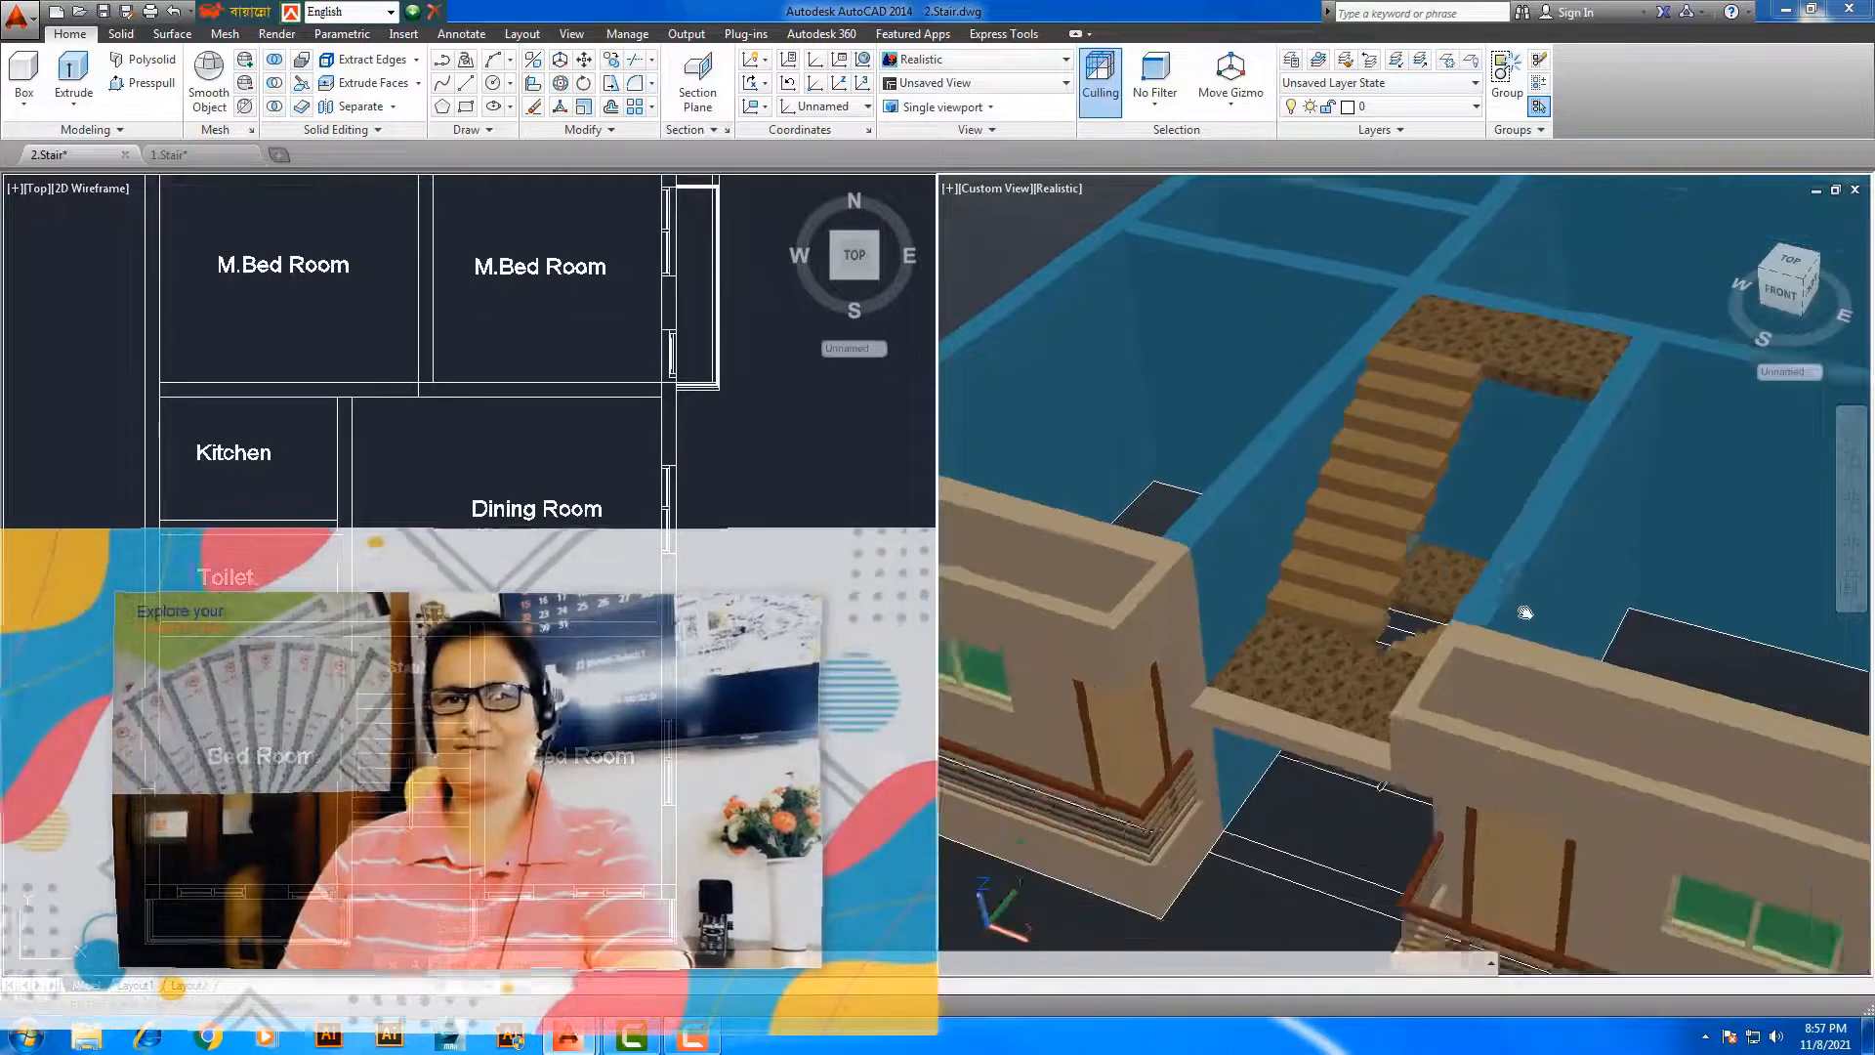
# Bring up the 1.Stair drawing from the 2.Stair model and view the building that still lacks a staircase
pyautogui.keyDown('shift'); pyautogui.moveTo(1526, 612); pyautogui.dragTo(1506, 552, button='middle'); pyautogui.keyUp('shift')
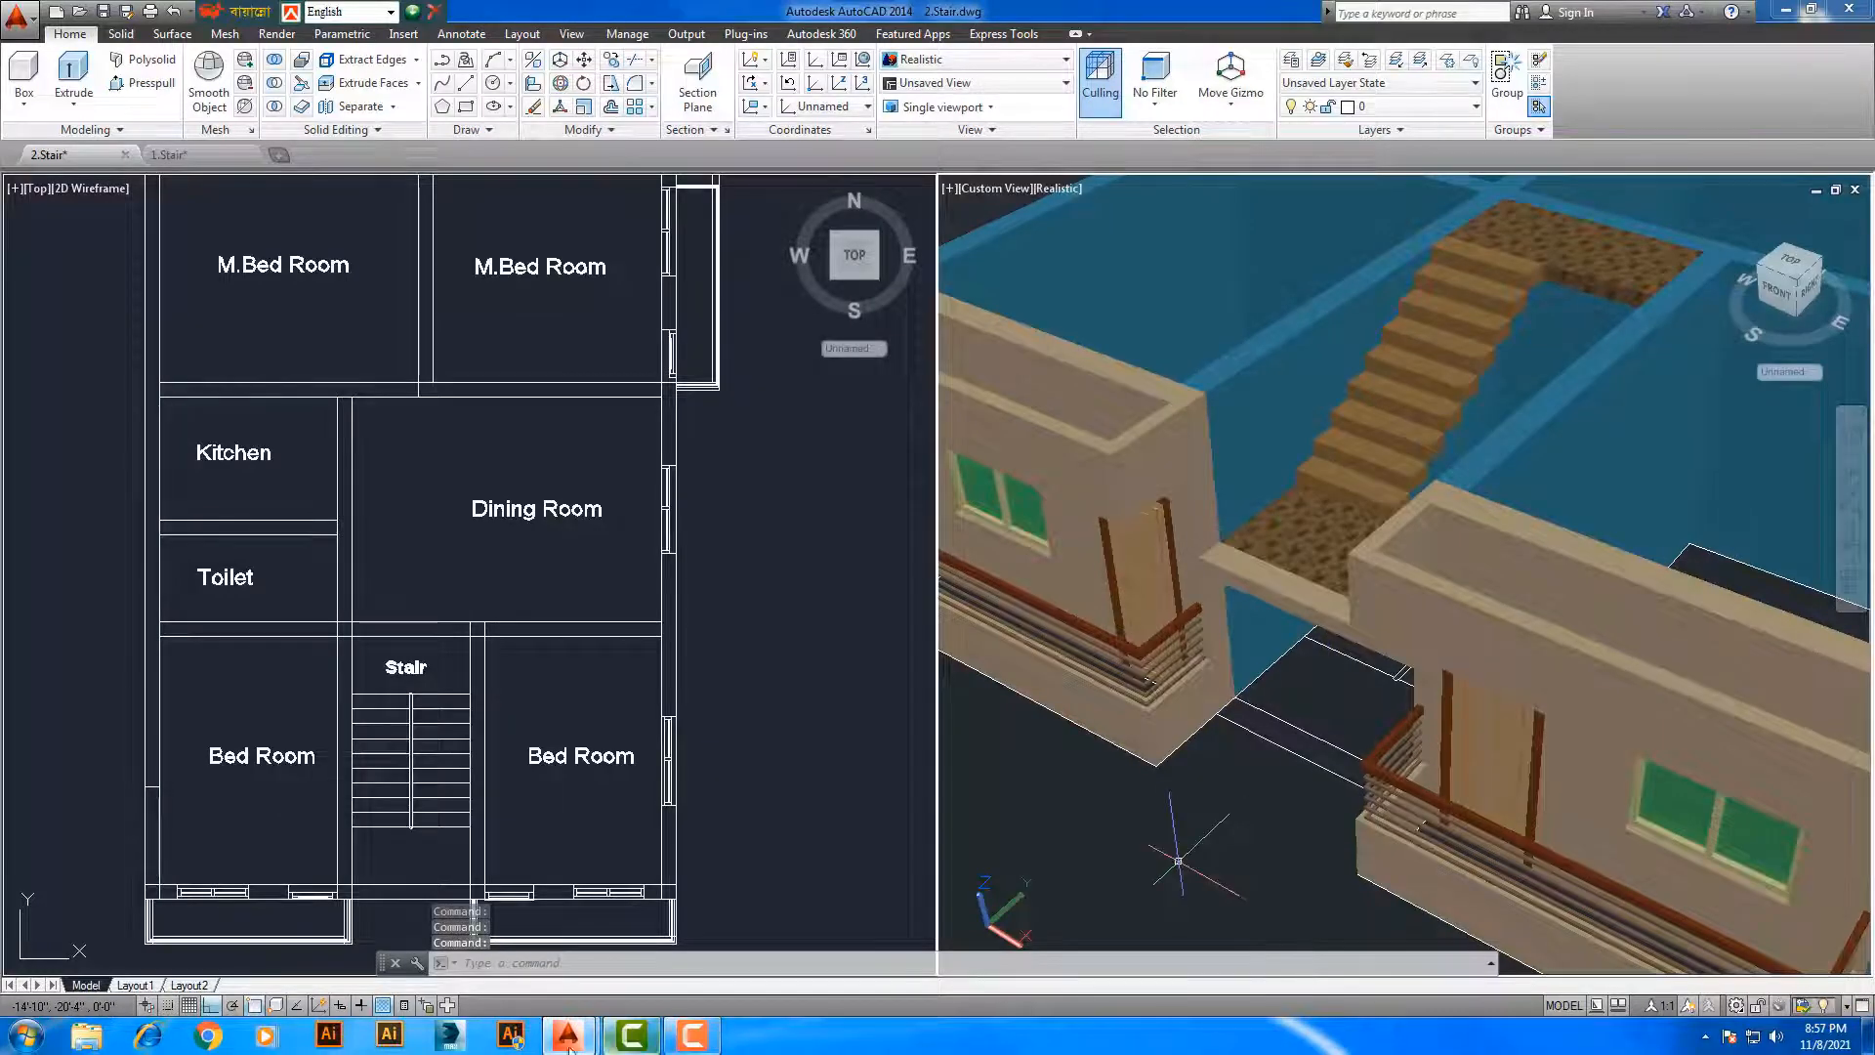
pyautogui.moveTo(575, 1043)
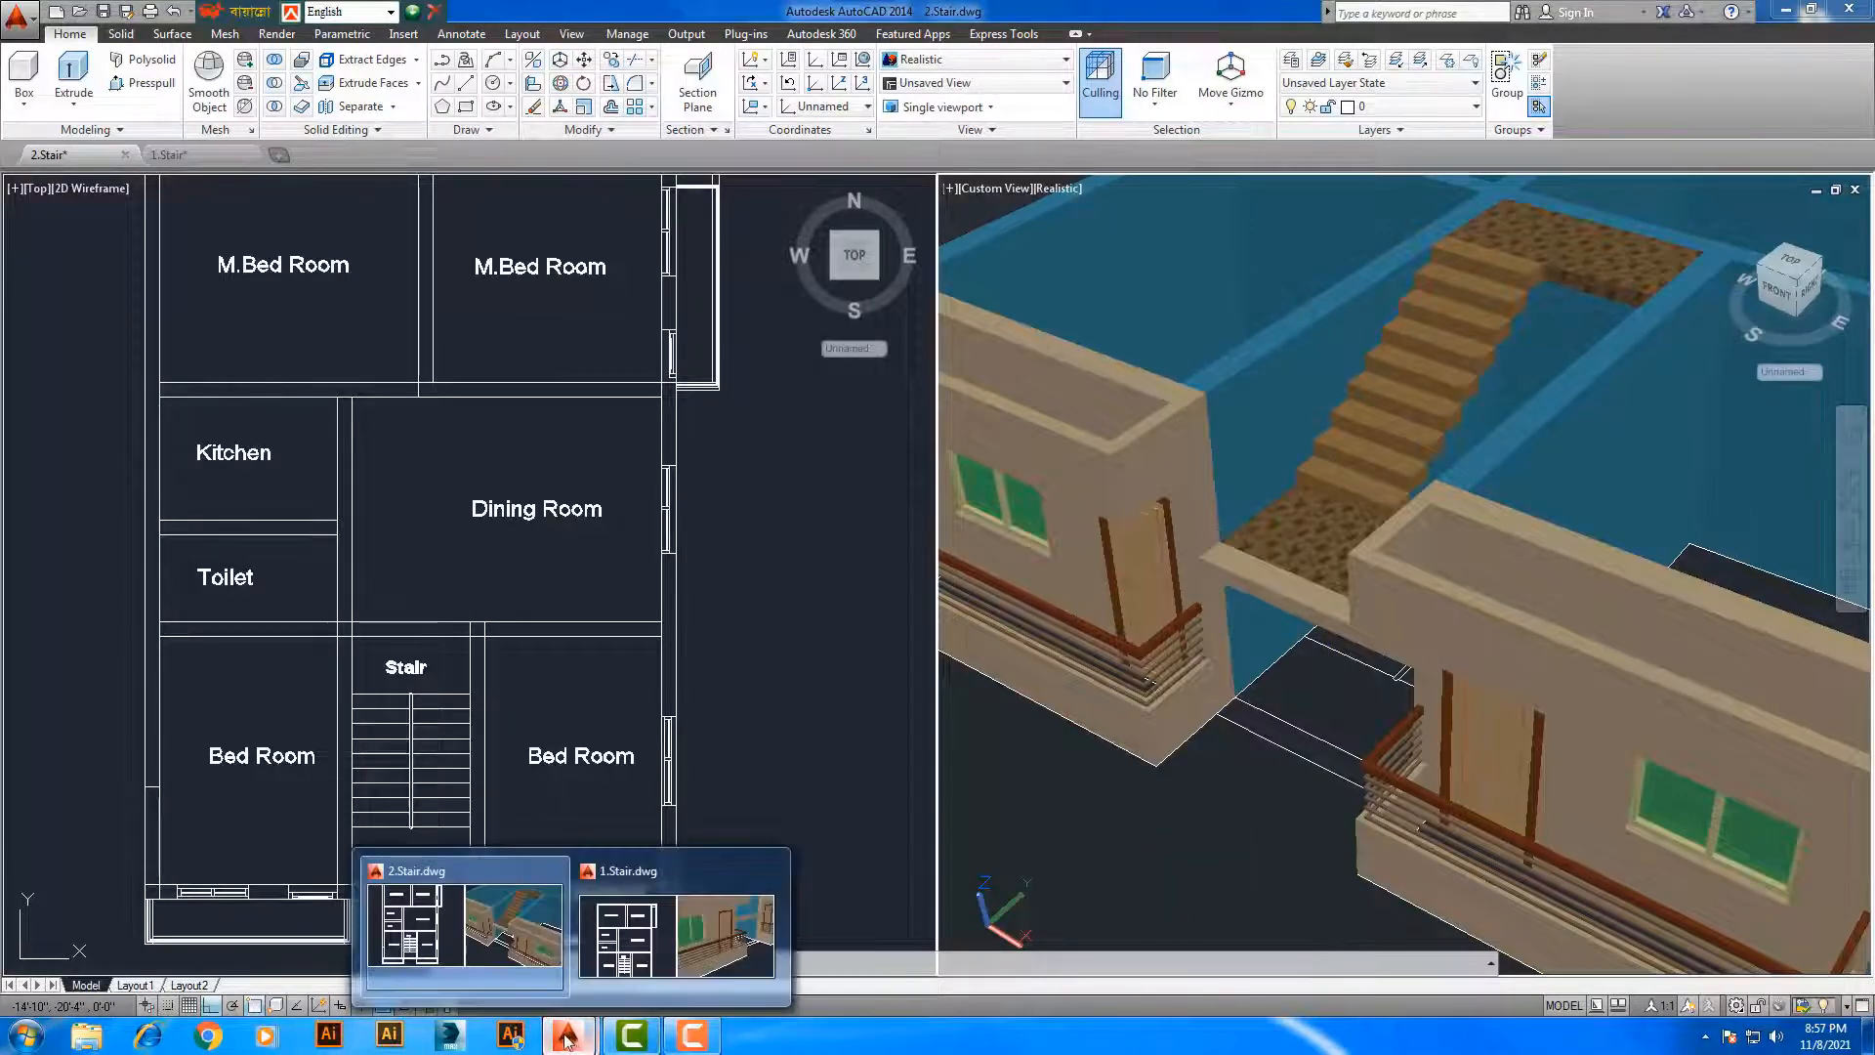
pyautogui.click(674, 918)
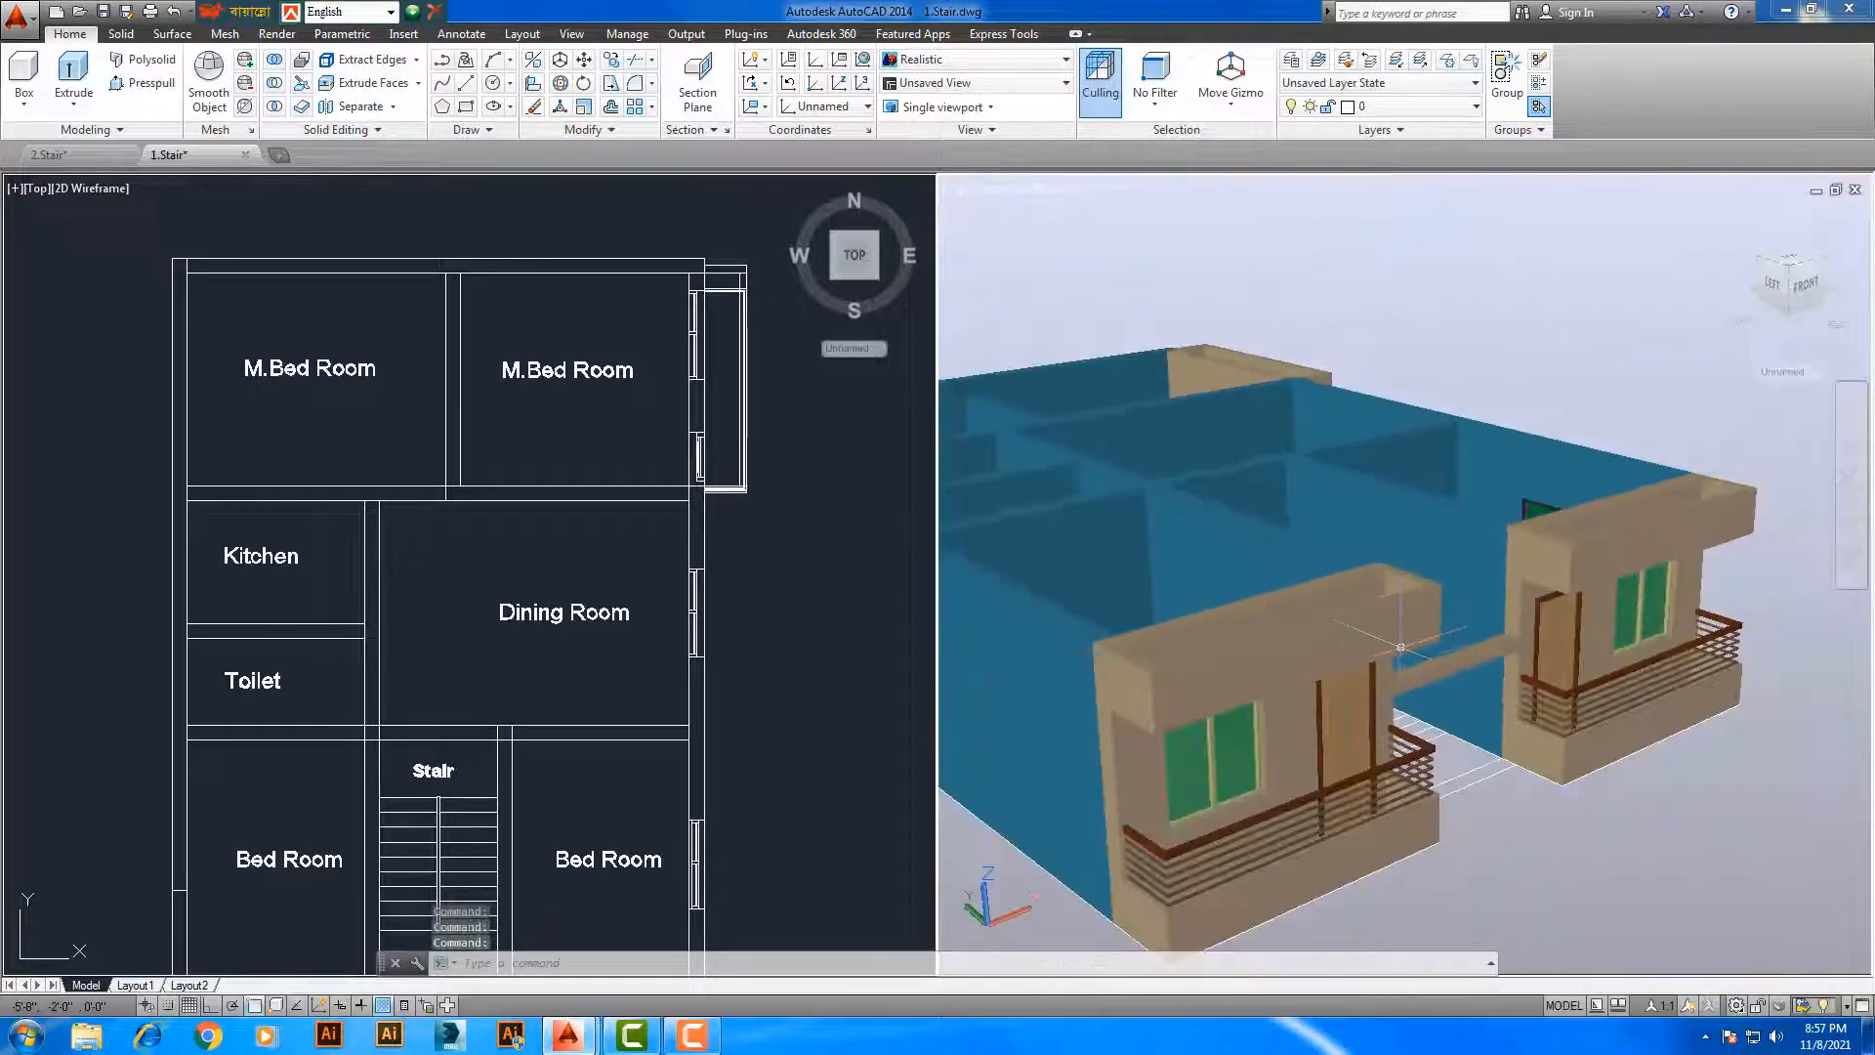
pyautogui.keyDown('shift'); pyautogui.moveTo(1396, 669); pyautogui.dragTo(1546, 676, button='middle'); pyautogui.keyUp('shift')
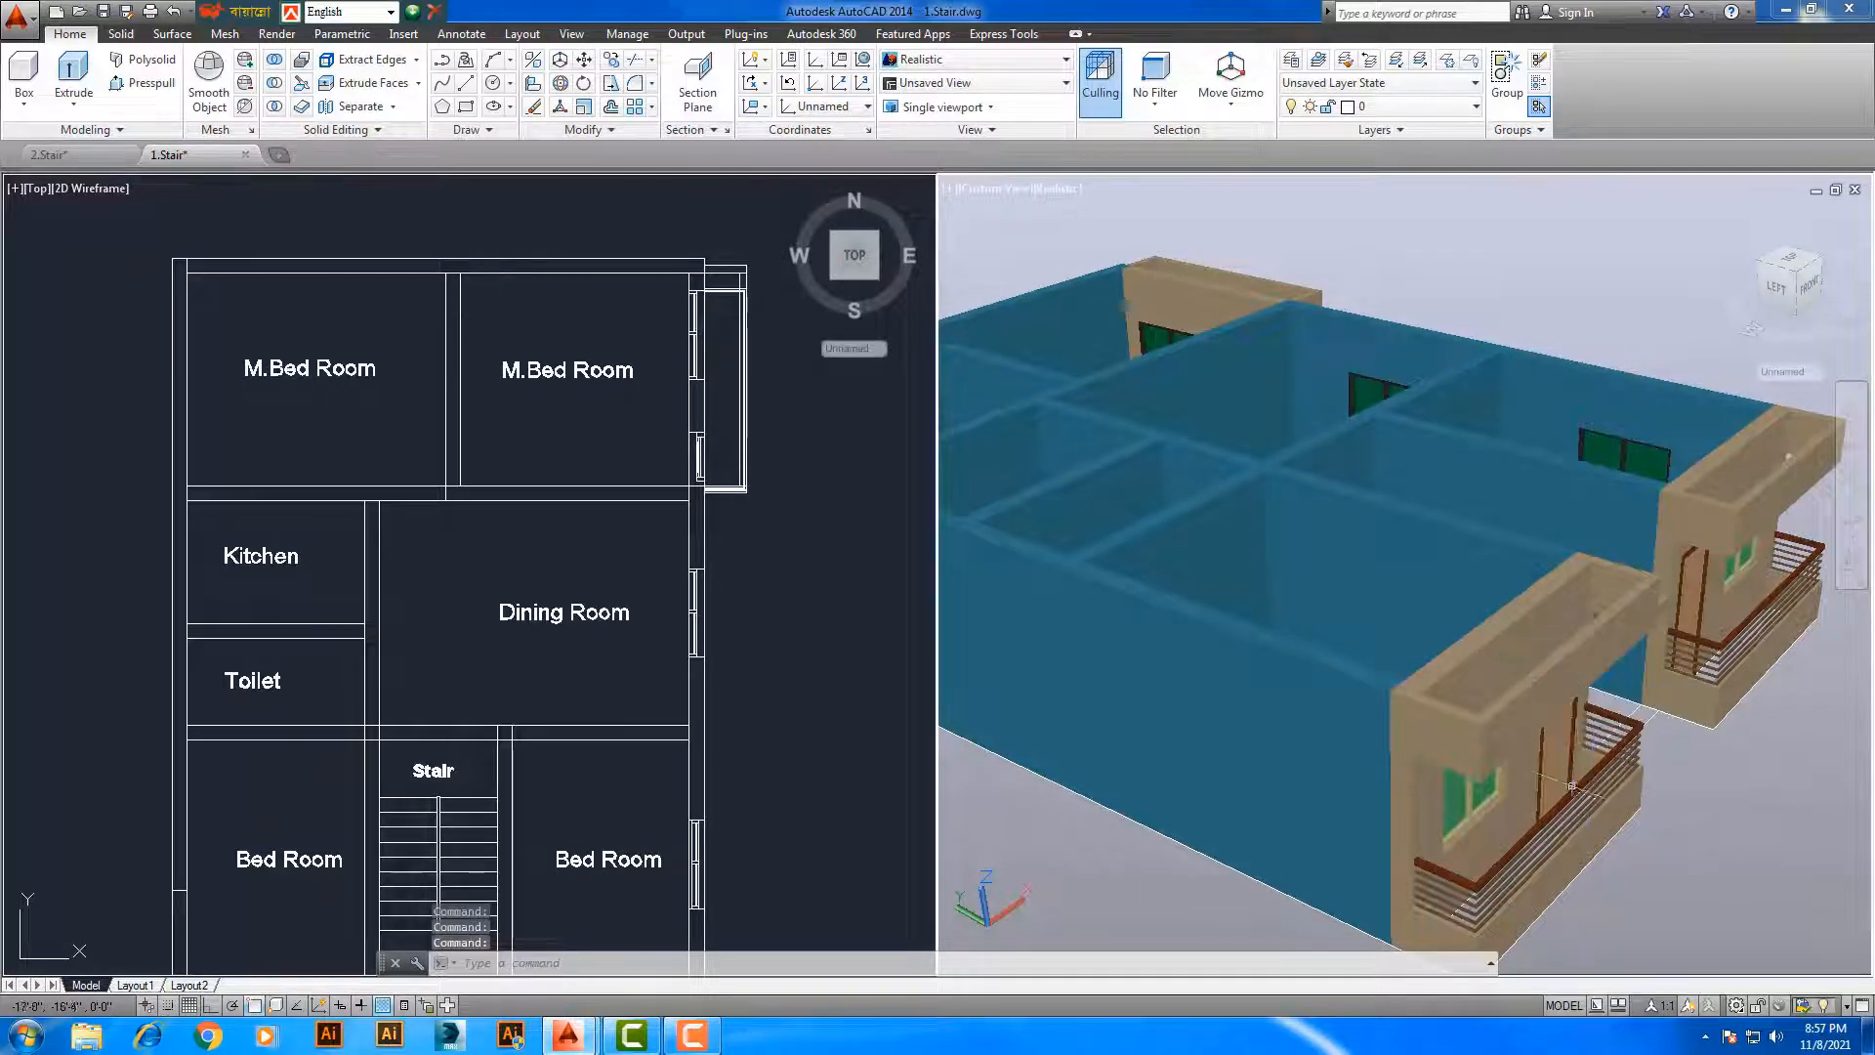
pyautogui.keyDown('shift'); pyautogui.moveTo(1553, 683); pyautogui.dragTo(1598, 742, button='middle'); pyautogui.keyUp('shift')
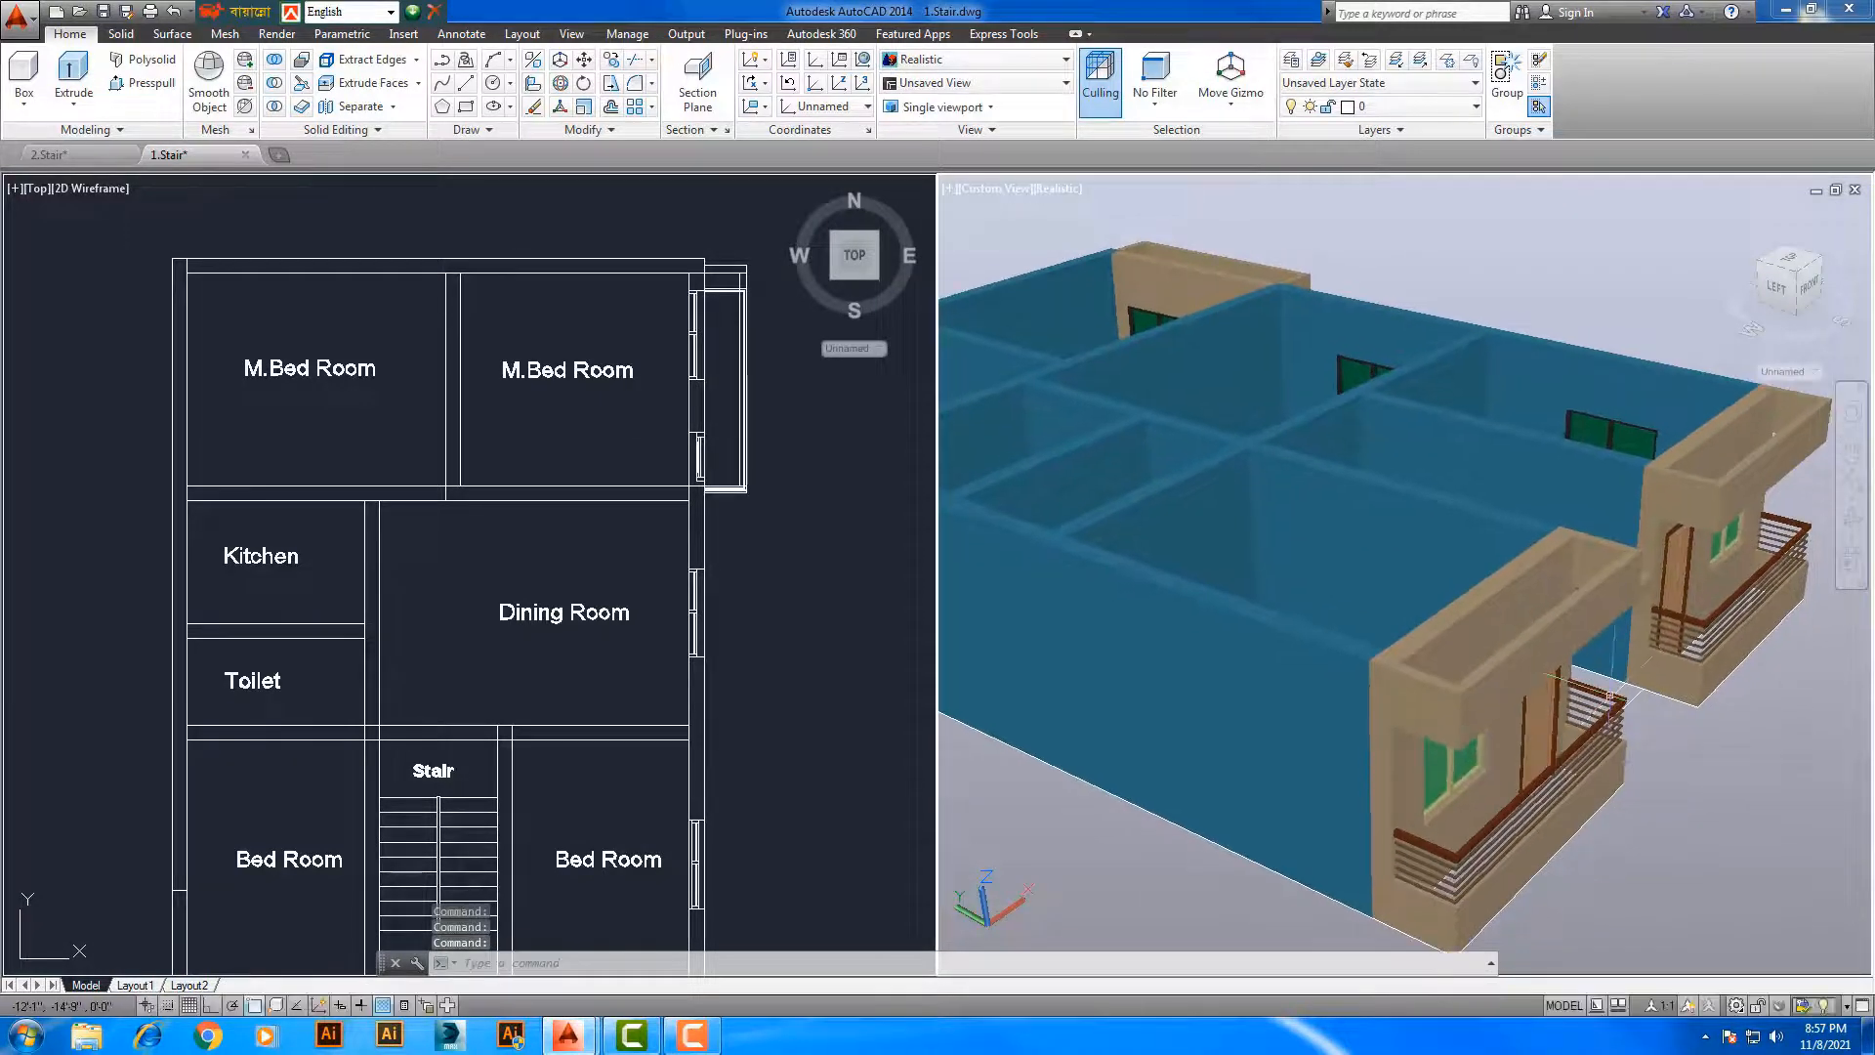
# Set the 3D model viewport to the Front view
pyautogui.click(1011, 189)
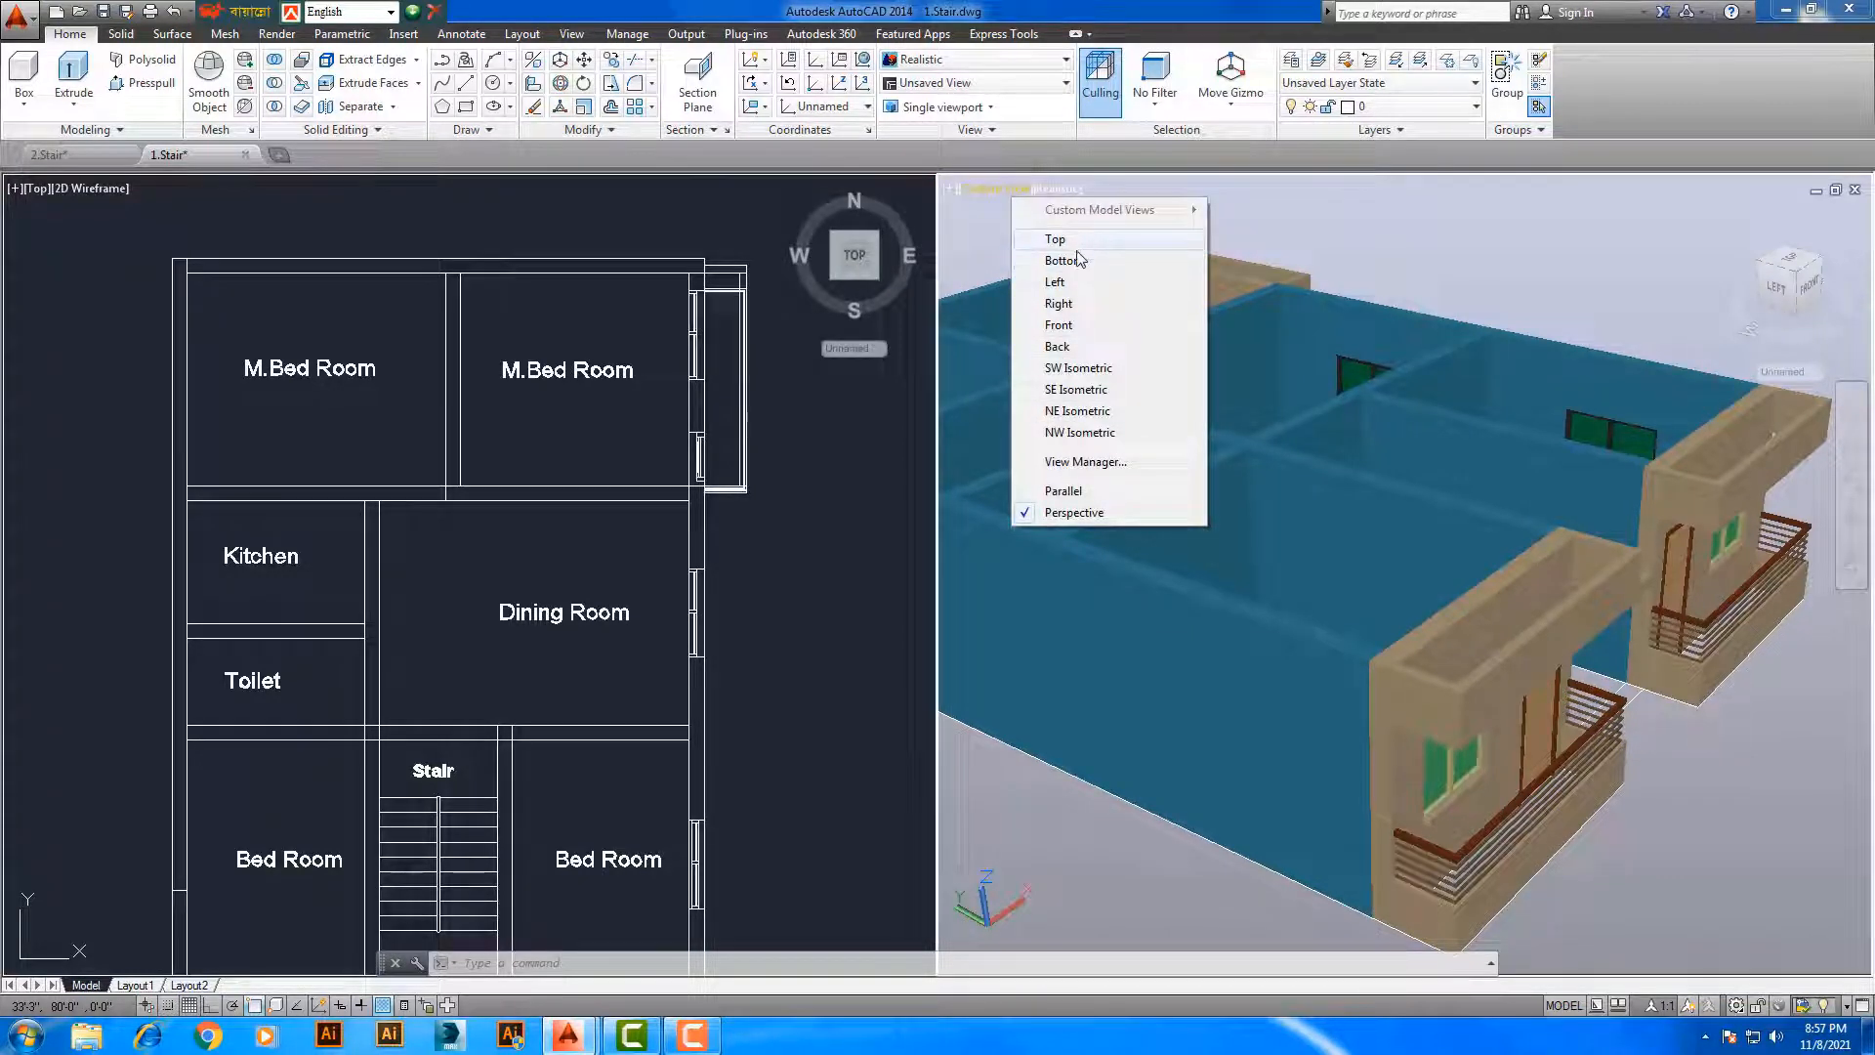
pyautogui.click(1059, 326)
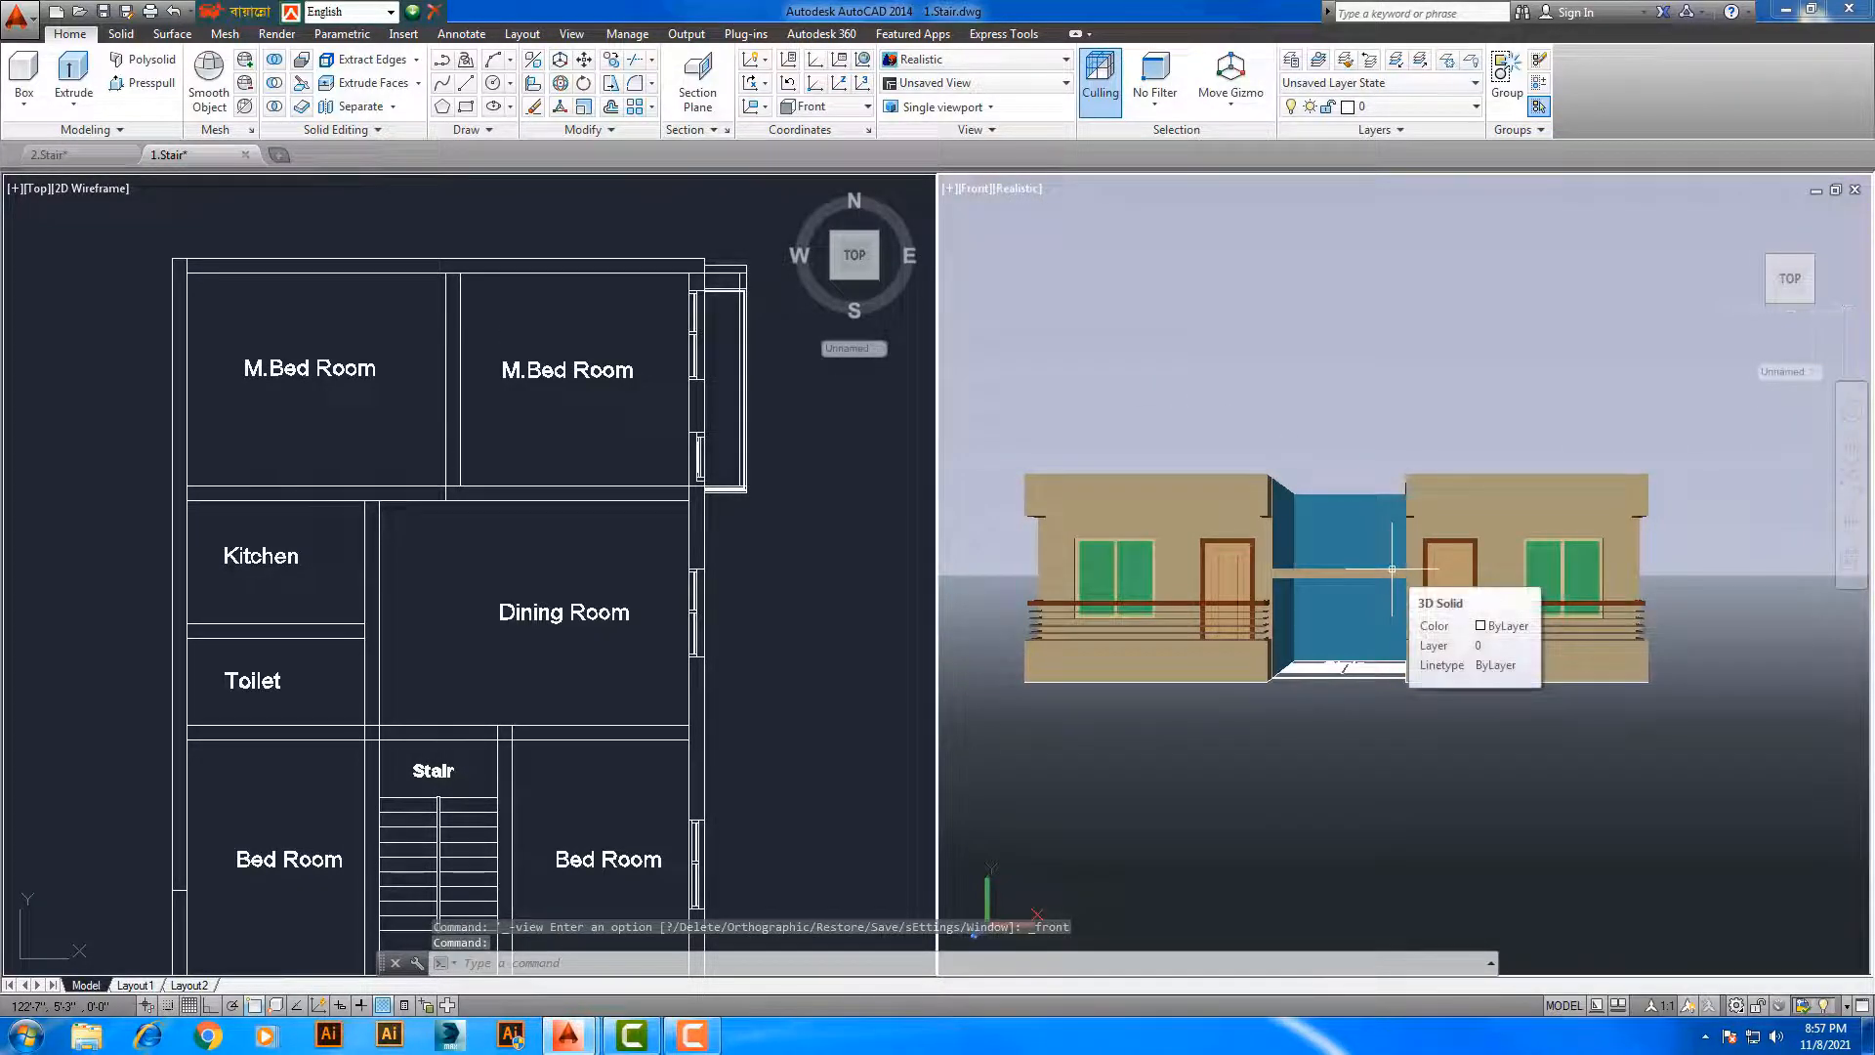
pyautogui.moveTo(1334, 576); pyautogui.dragTo(1342, 616, button='middle')
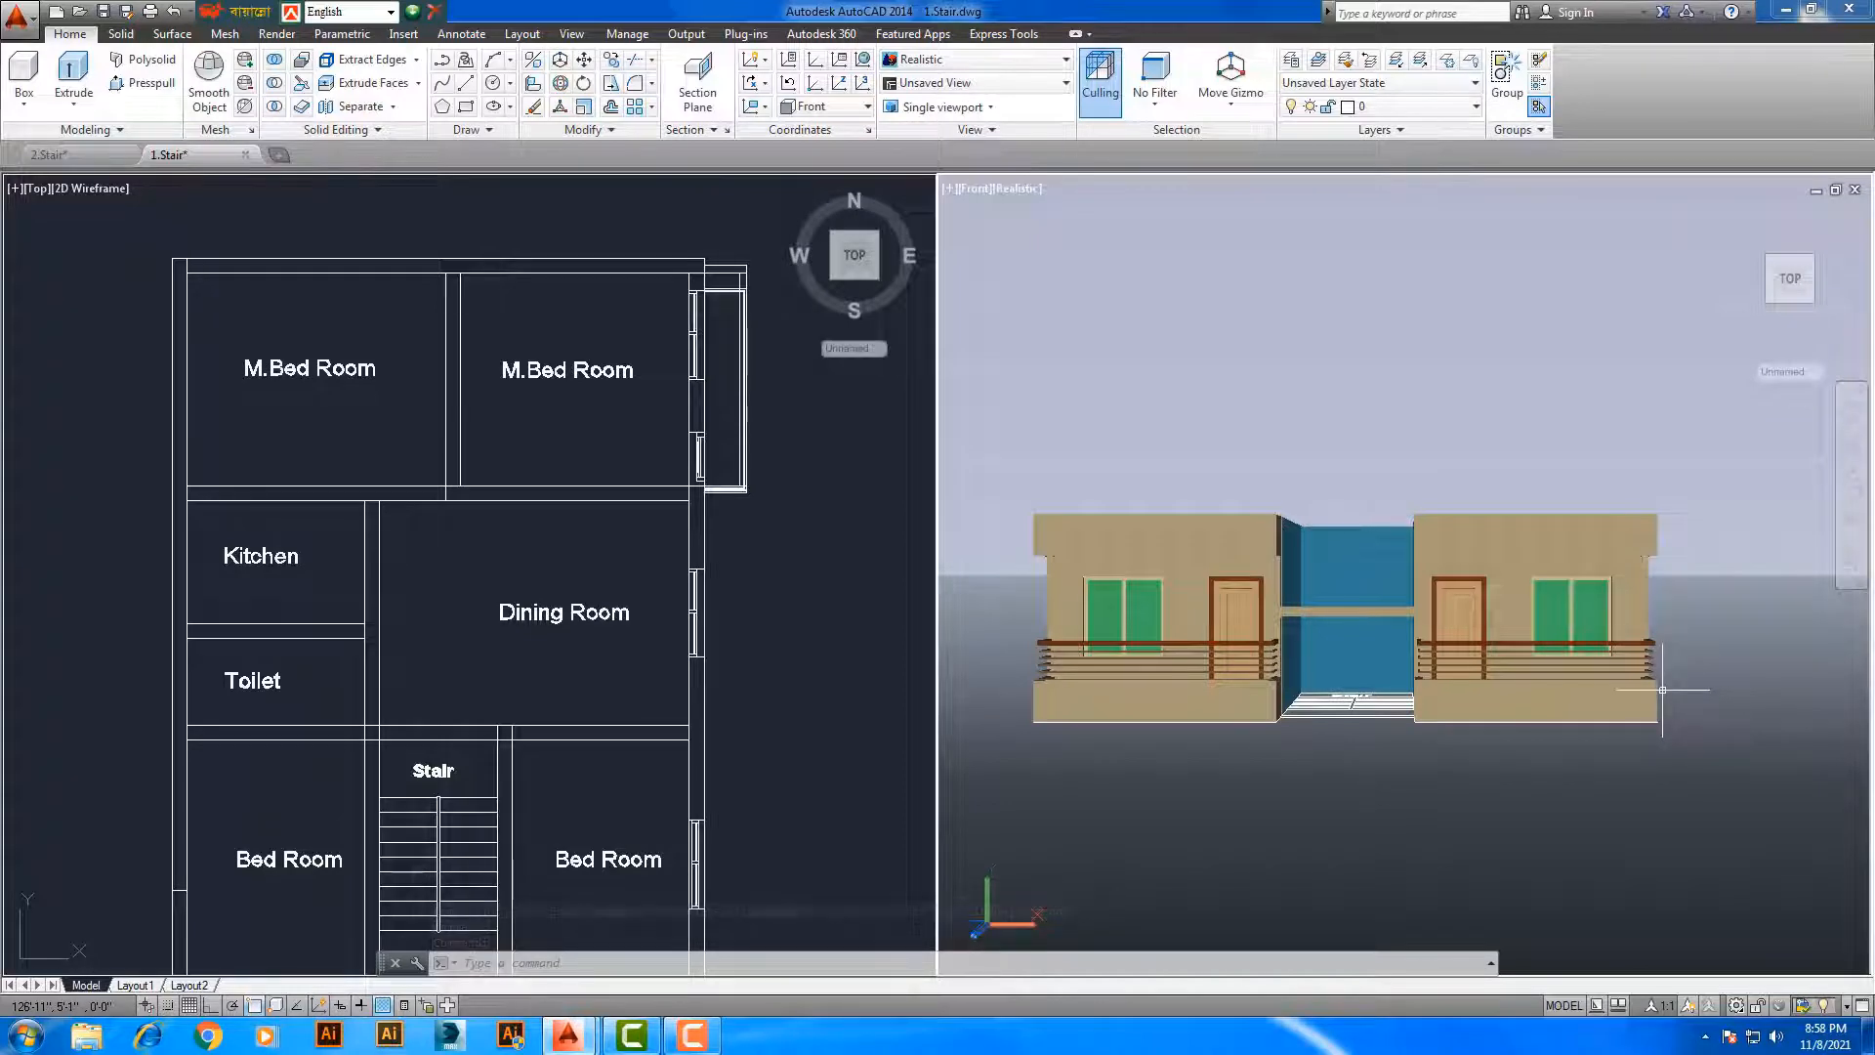
# Activate the floor plan viewport and examine the Stair area between the two Bed Rooms
pyautogui.click(619, 610)
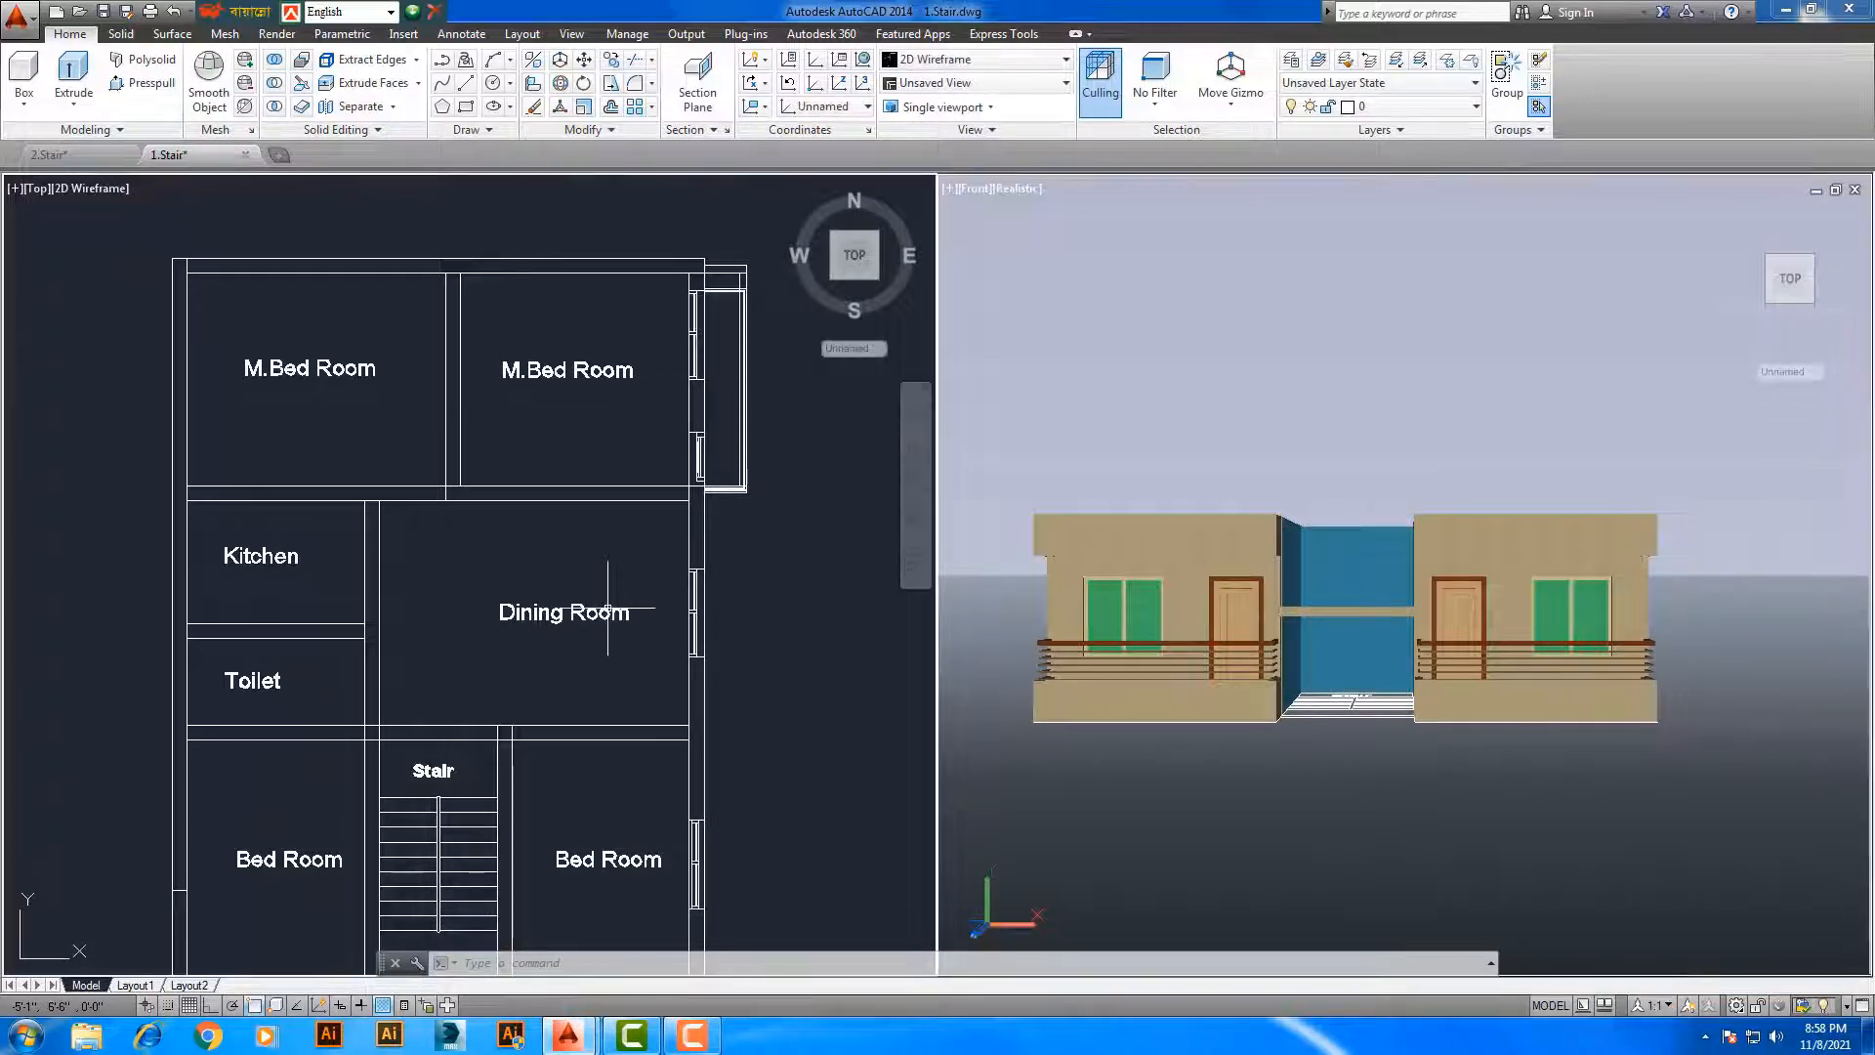
pyautogui.moveTo(594, 603); pyautogui.dragTo(602, 449, button='middle')
pyautogui.moveTo(508, 586); pyautogui.dragTo(510, 605, button='middle')
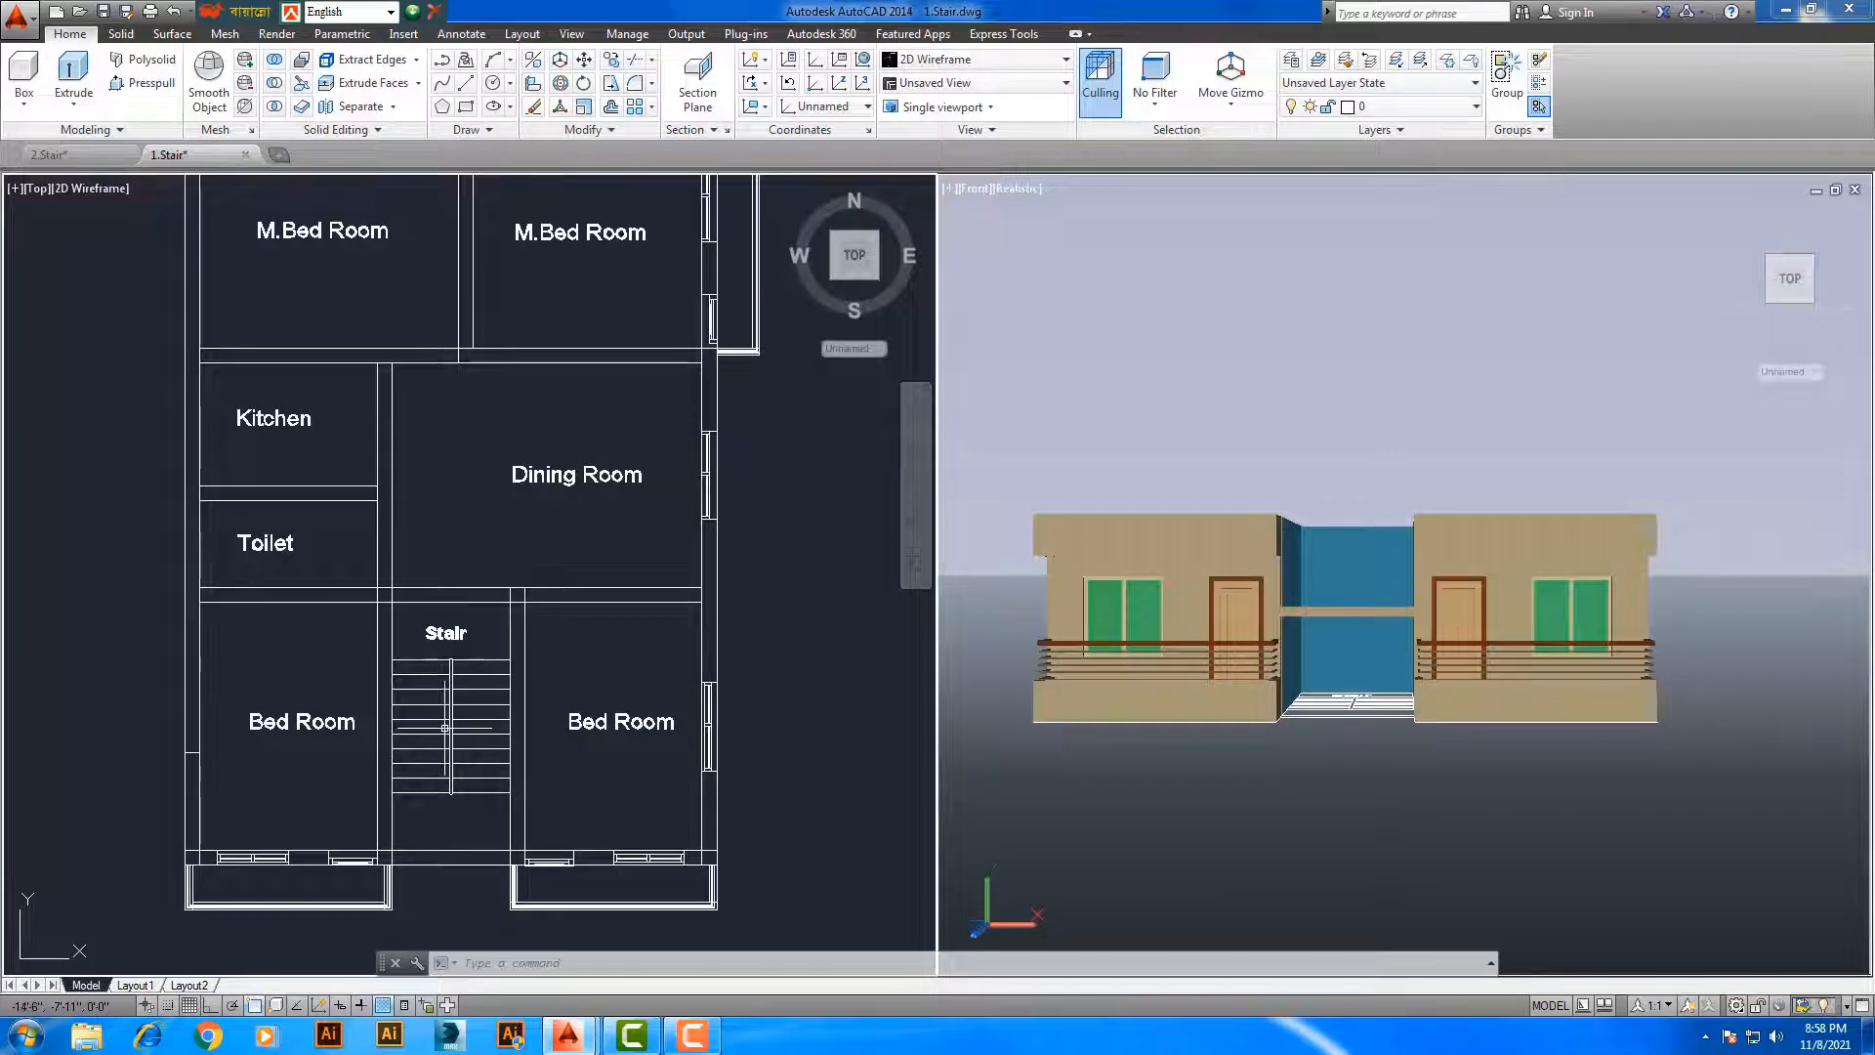
pyautogui.scroll(2, 458, 717)
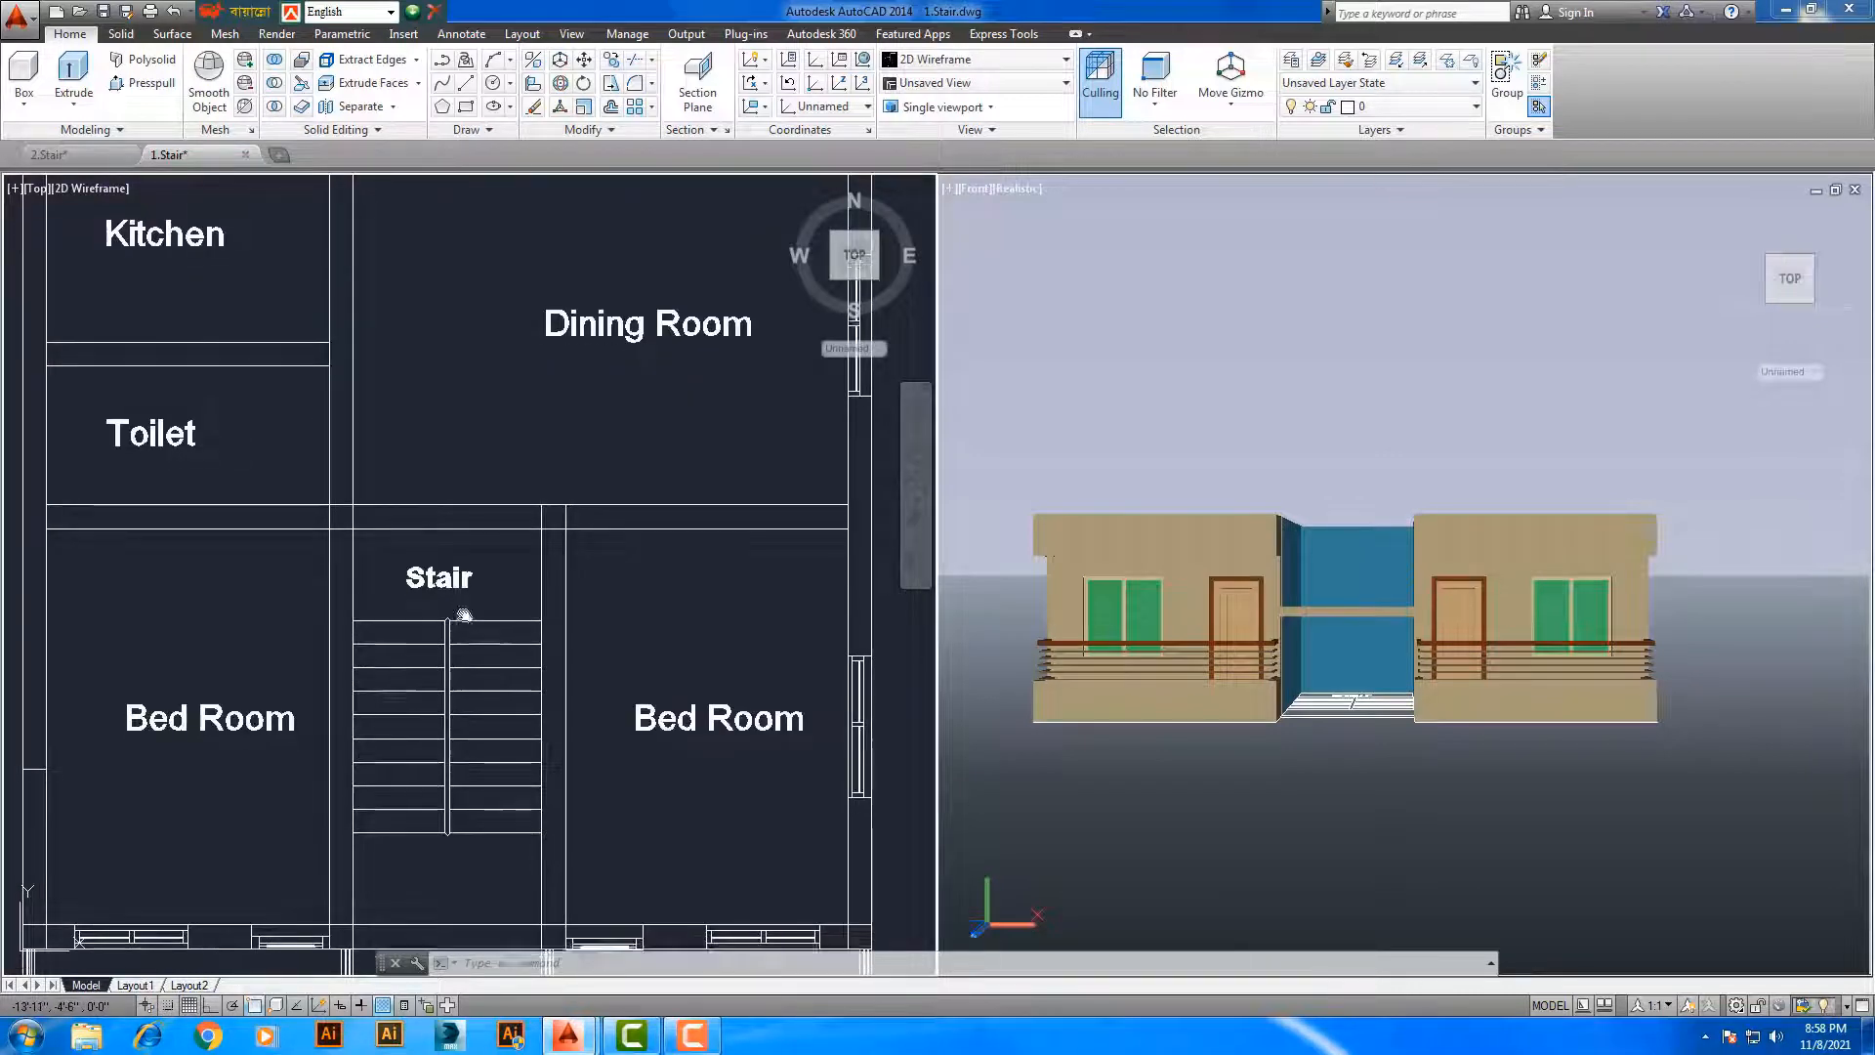
pyautogui.moveTo(465, 616); pyautogui.dragTo(483, 559, button='middle')
pyautogui.moveTo(499, 632); pyautogui.dragTo(481, 626, button='middle')
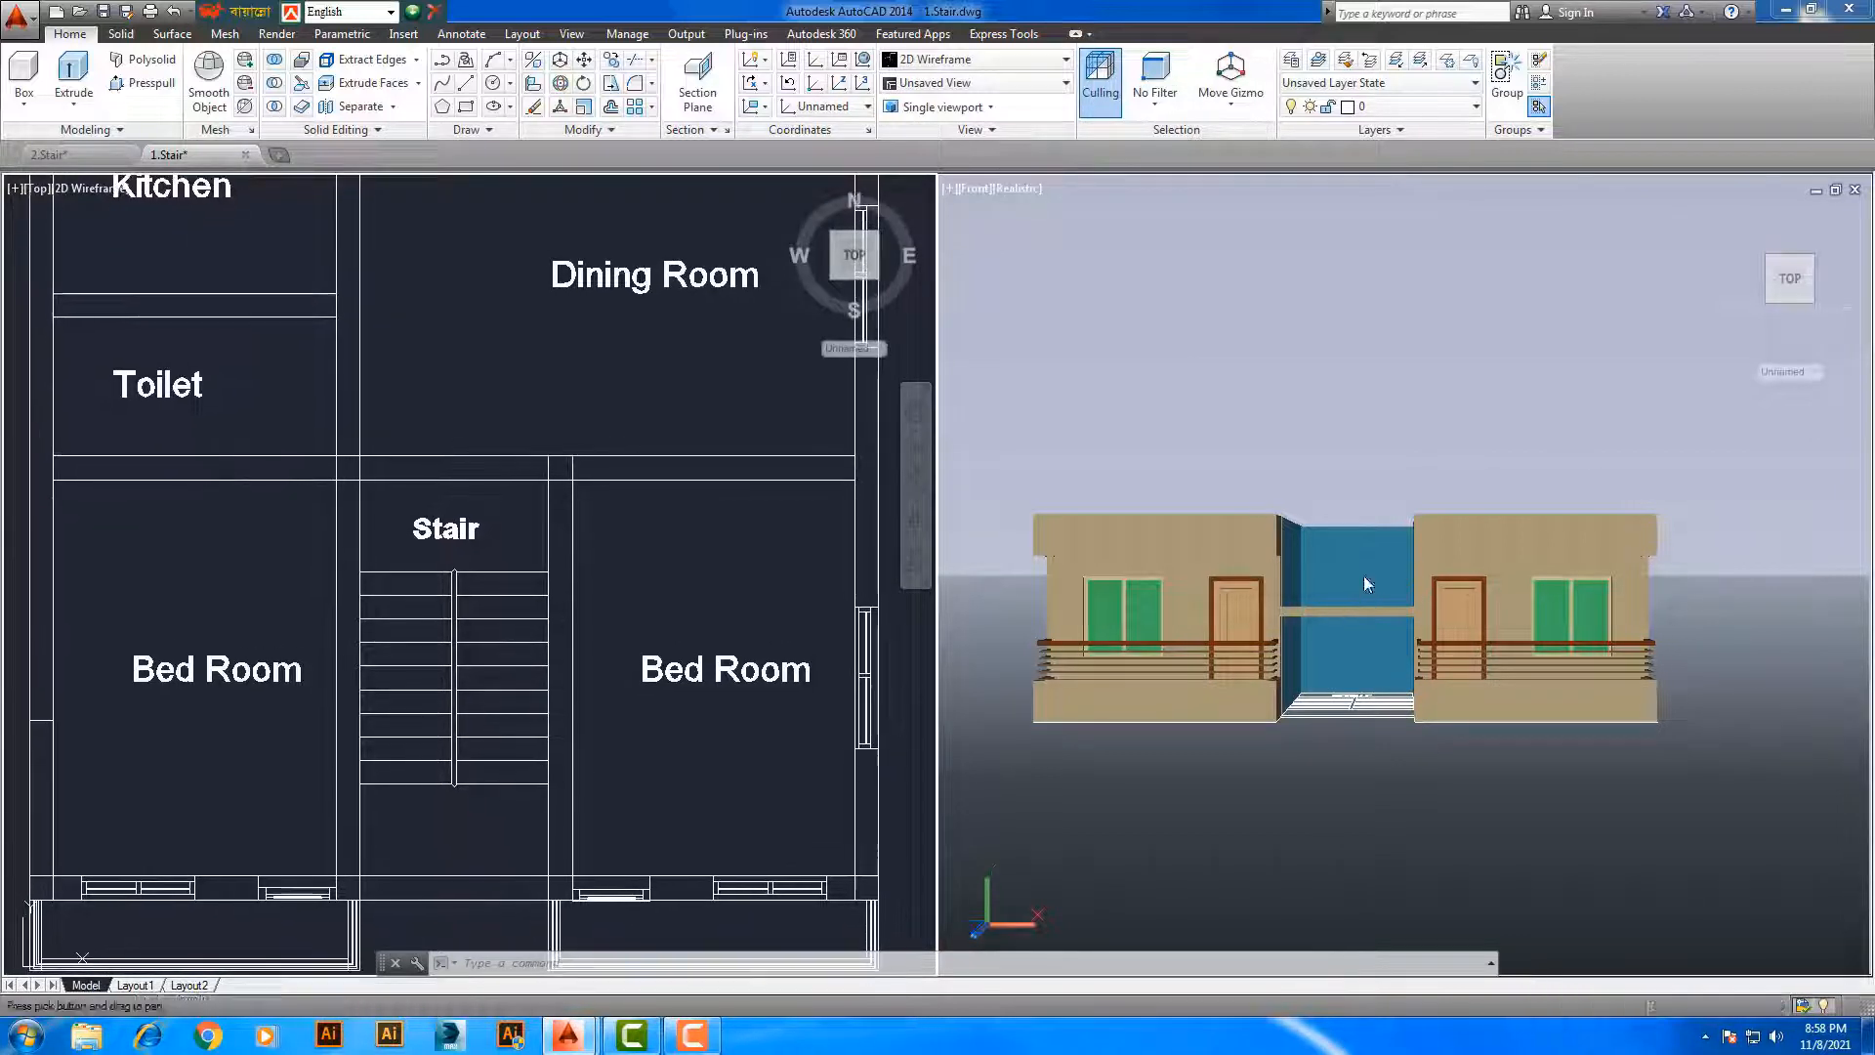
# Set the Front viewport's visual style to 2D Wireframe
pyautogui.moveTo(1364, 577)
pyautogui.mouseDown(button='middle')
pyautogui.moveTo(1354, 559)
pyautogui.moveTo(1345, 598)
pyautogui.mouseUp(button='middle')
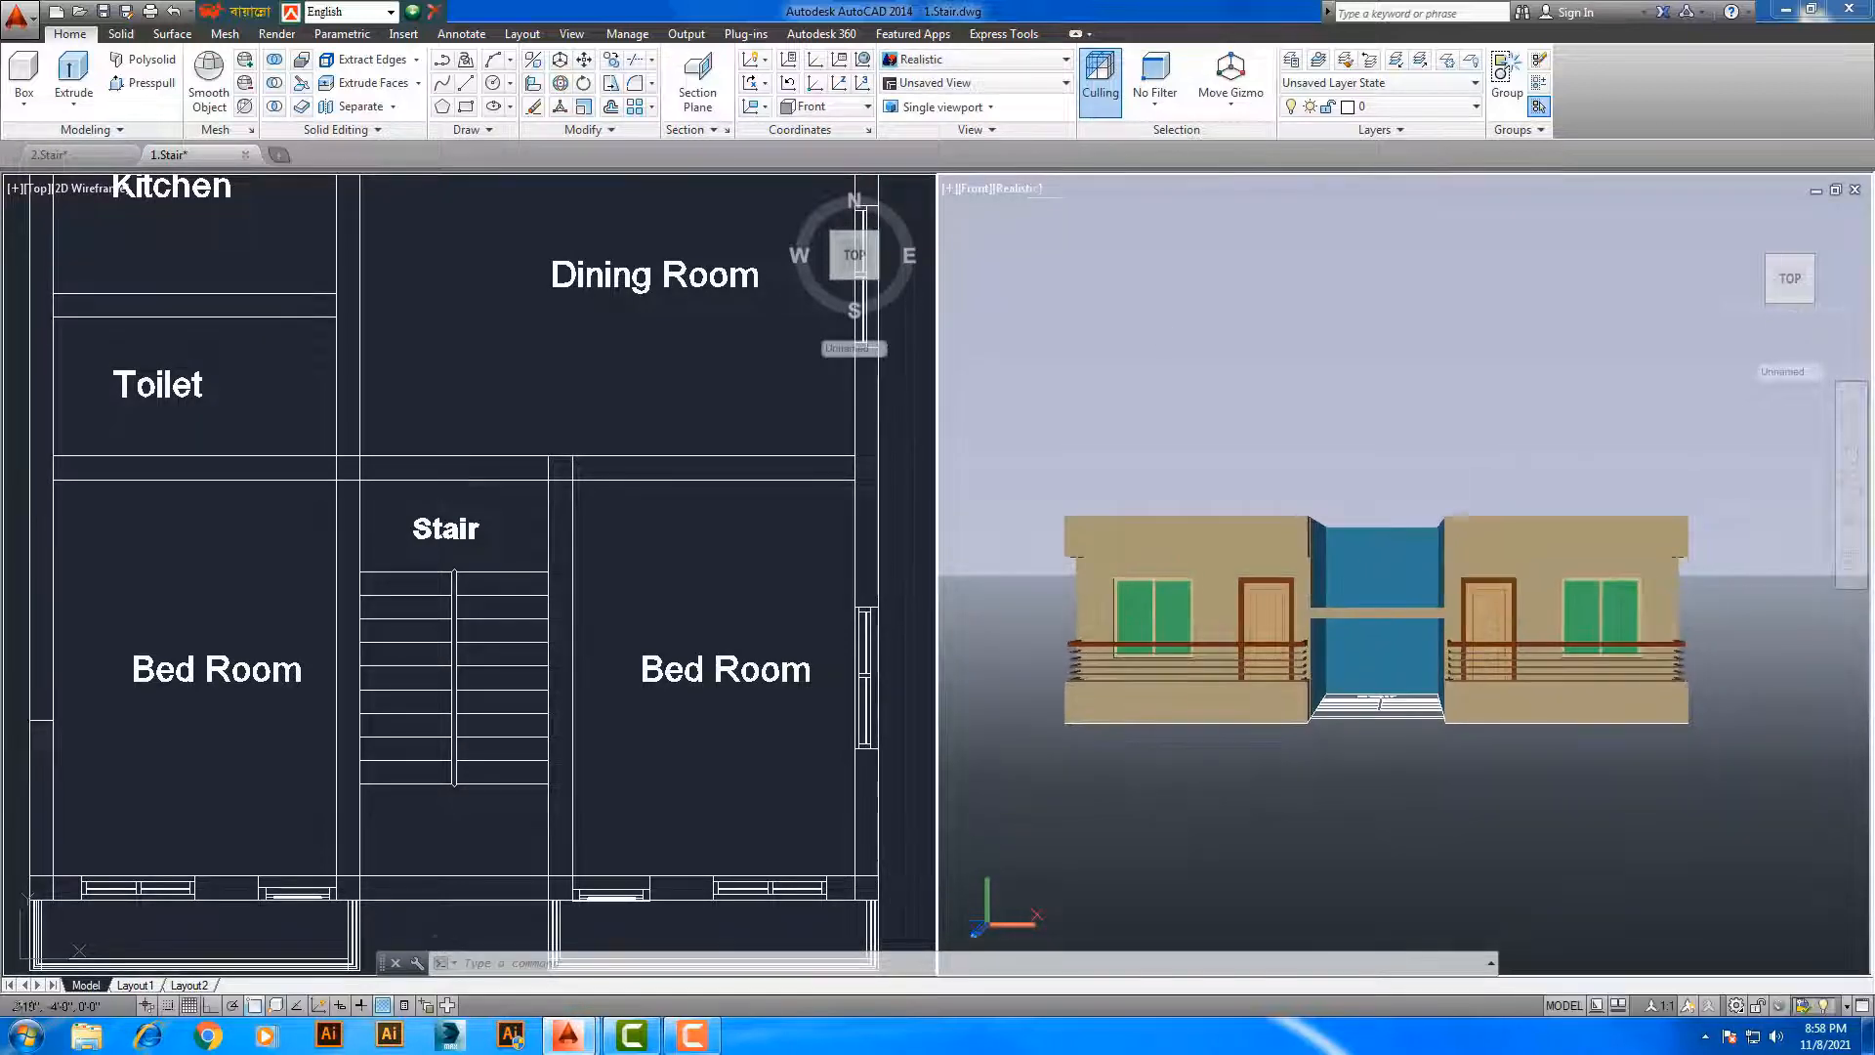
pyautogui.click(1065, 60)
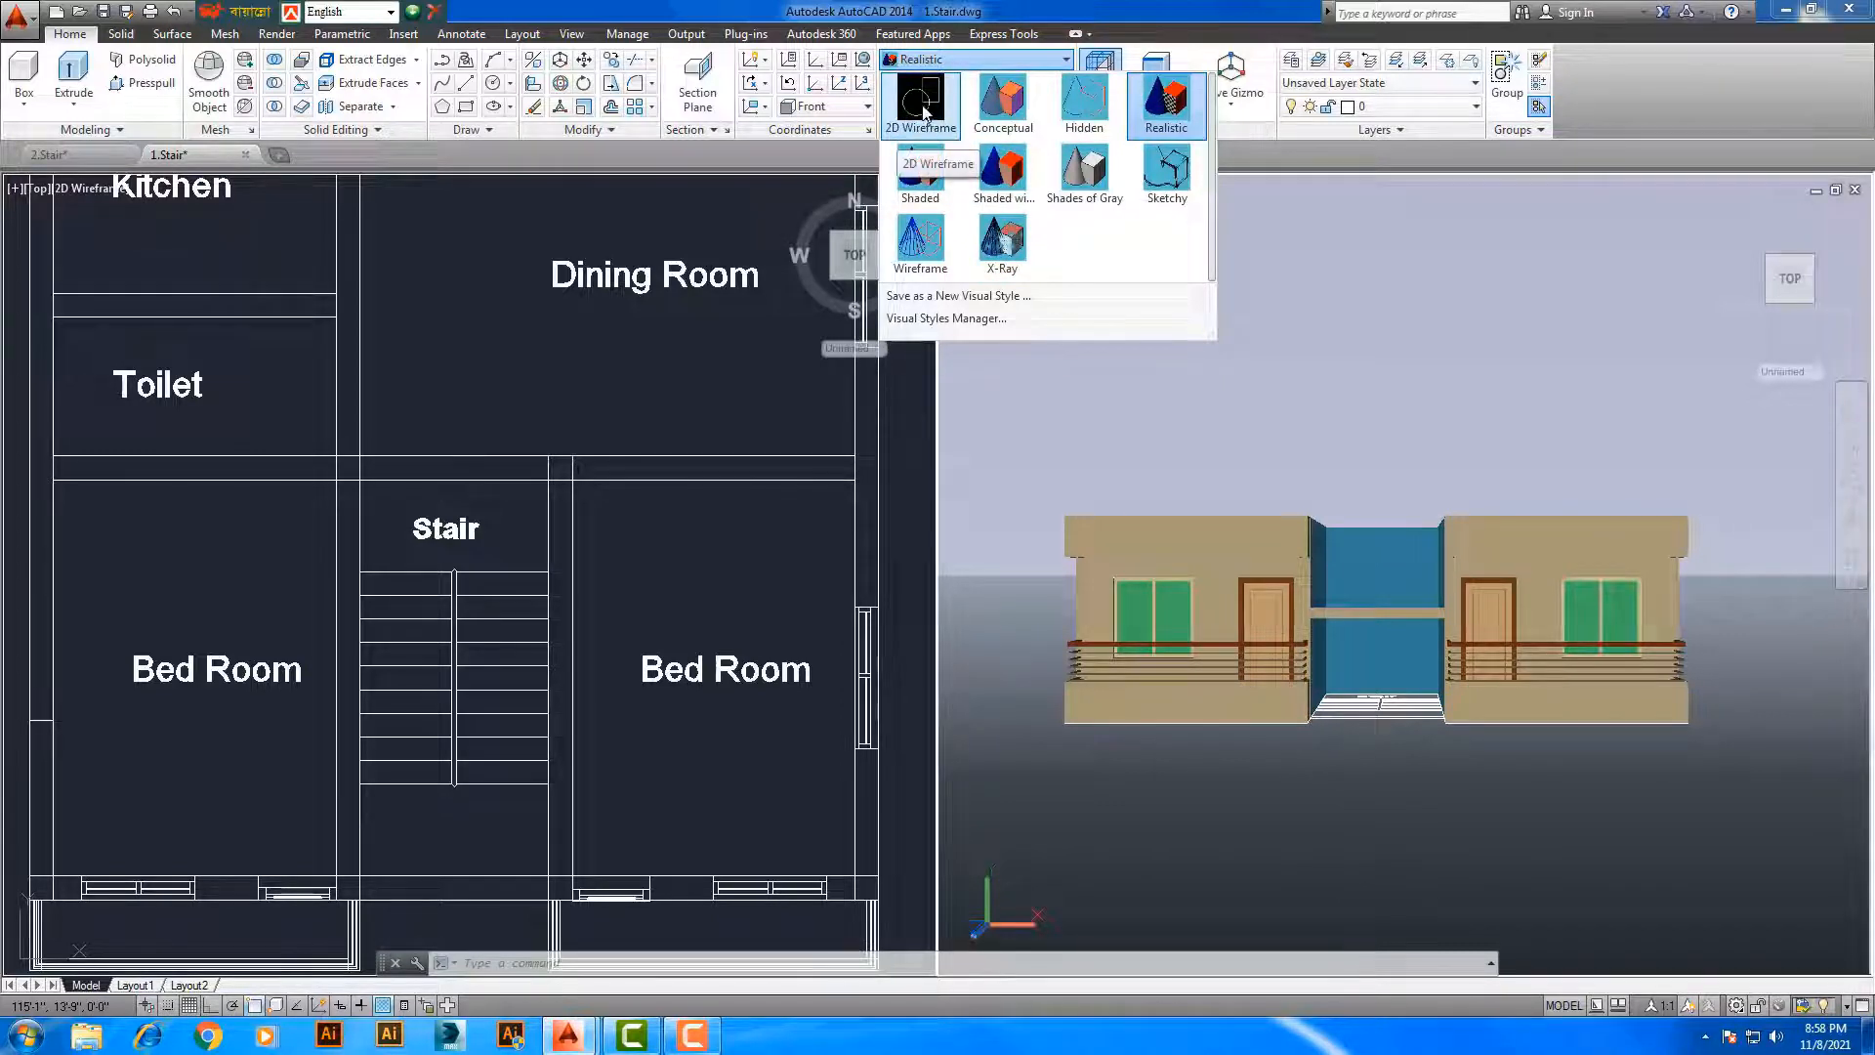
pyautogui.click(921, 112)
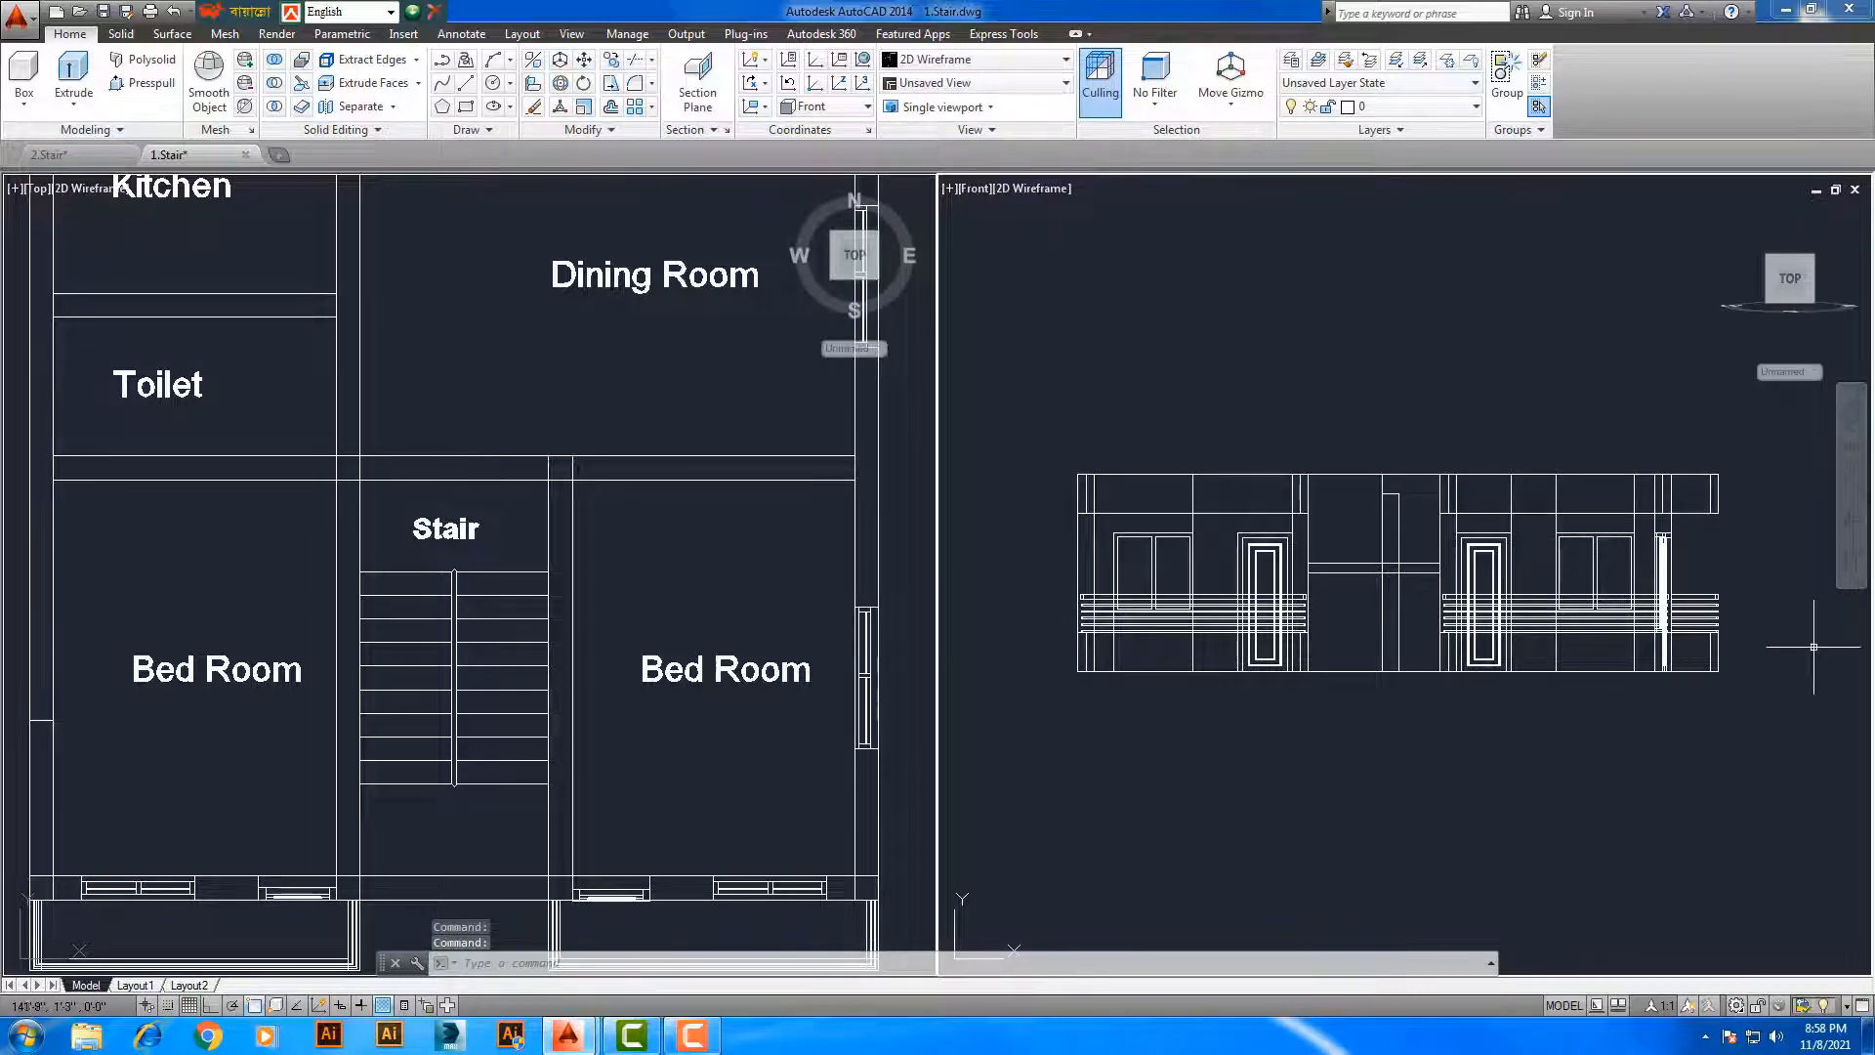
# Select all the building solids above the ground line in the front view and hide them with Hide Objects
pyautogui.click(1730, 663)
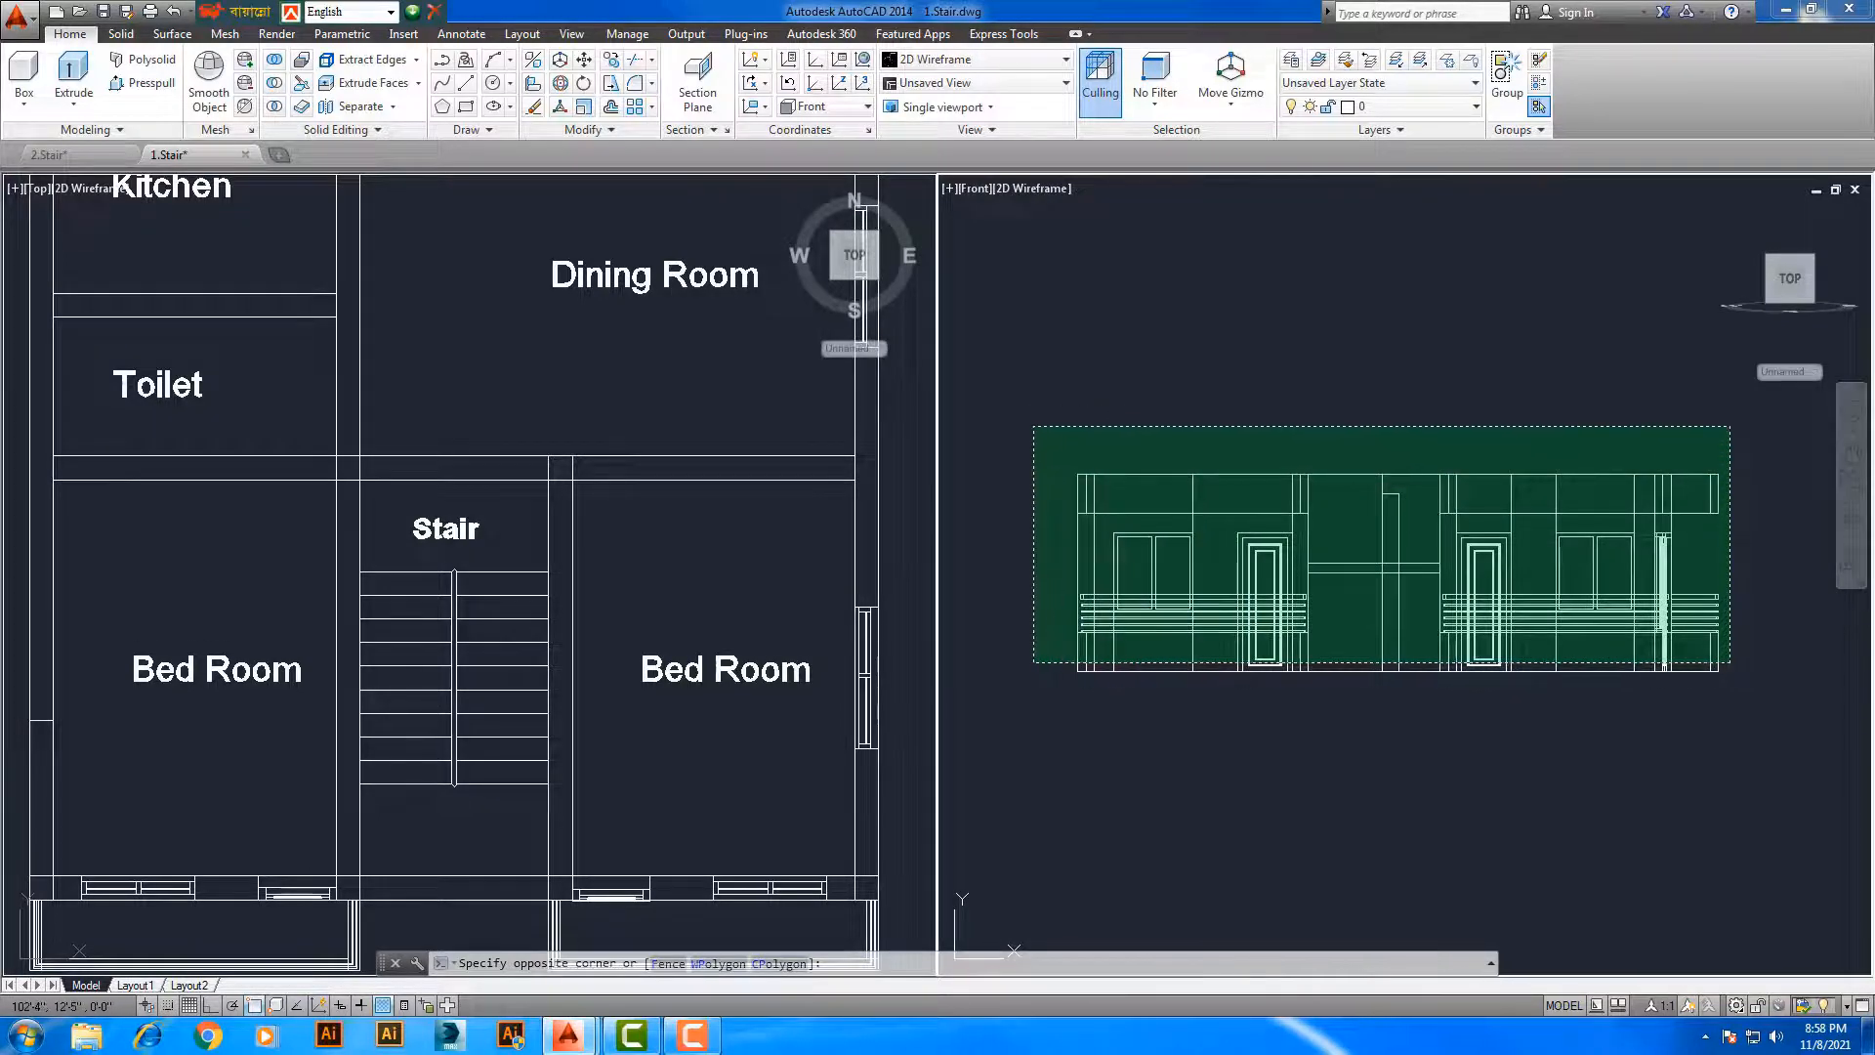
pyautogui.click(1034, 426)
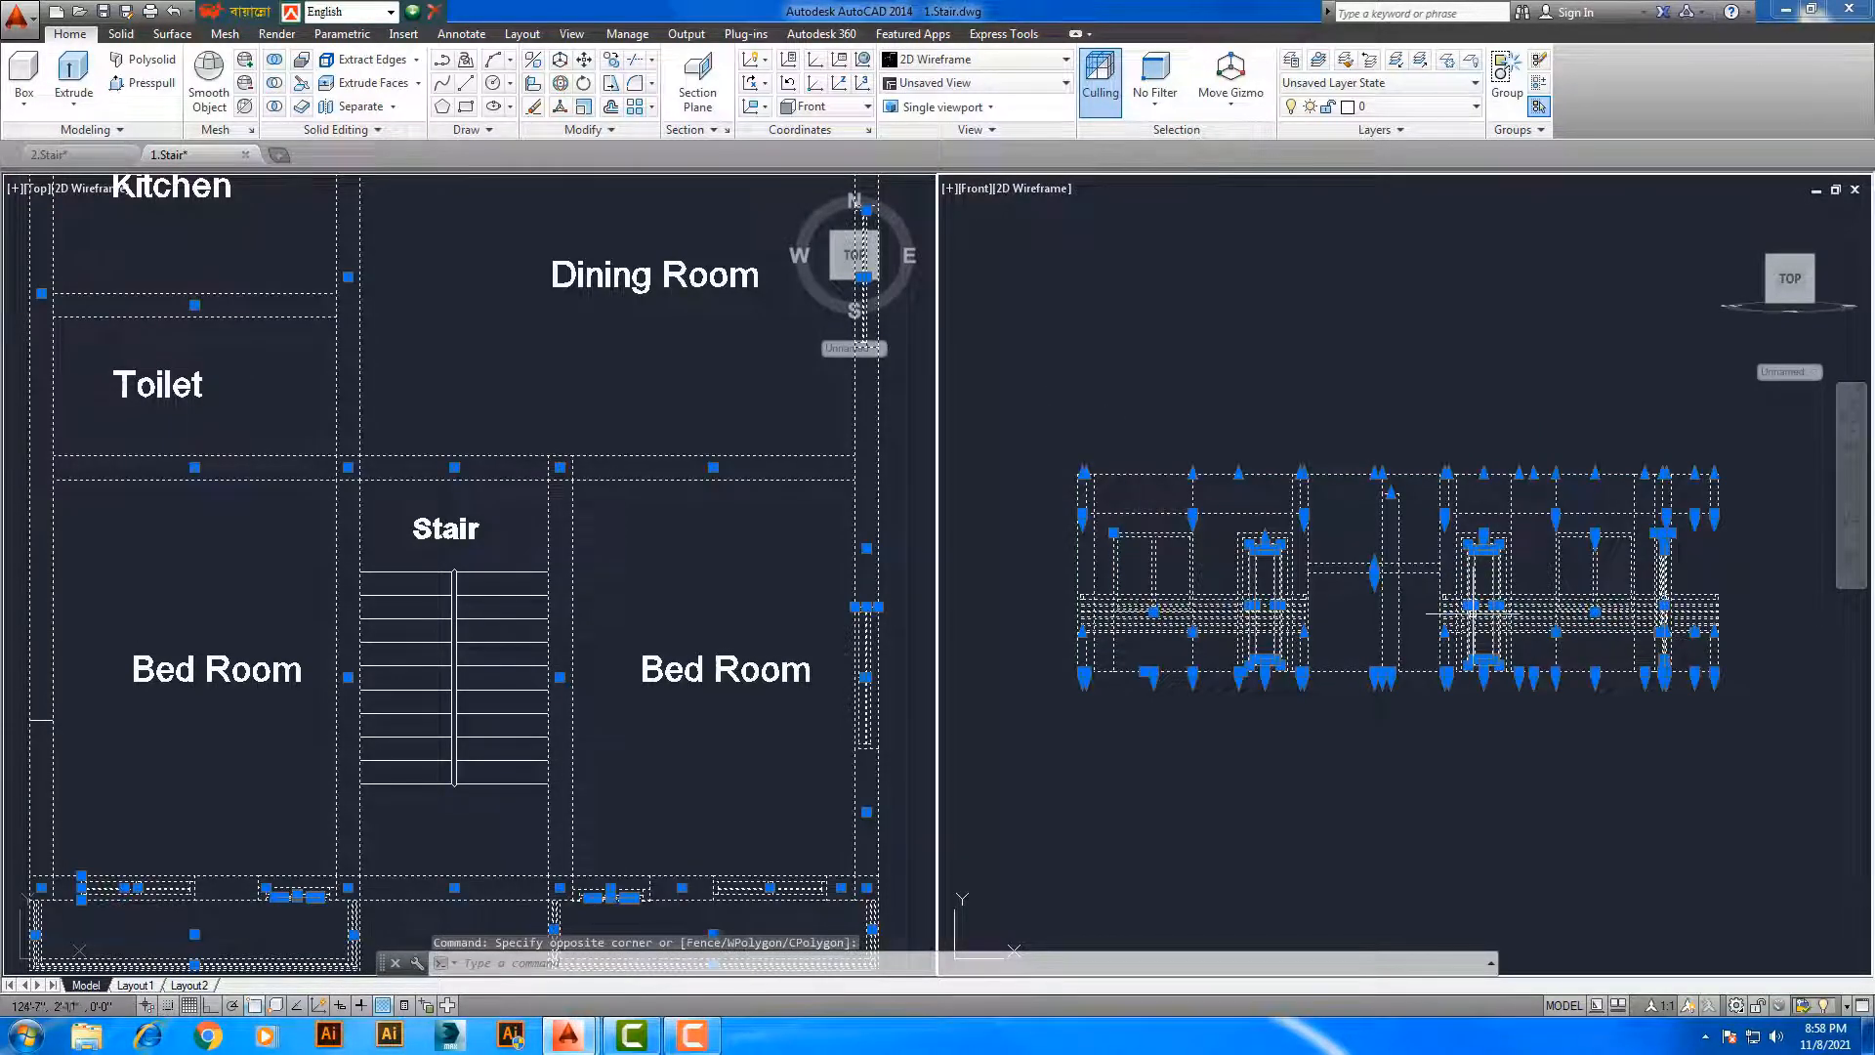
pyautogui.moveTo(1474, 605); pyautogui.dragTo(1453, 624, button='middle')
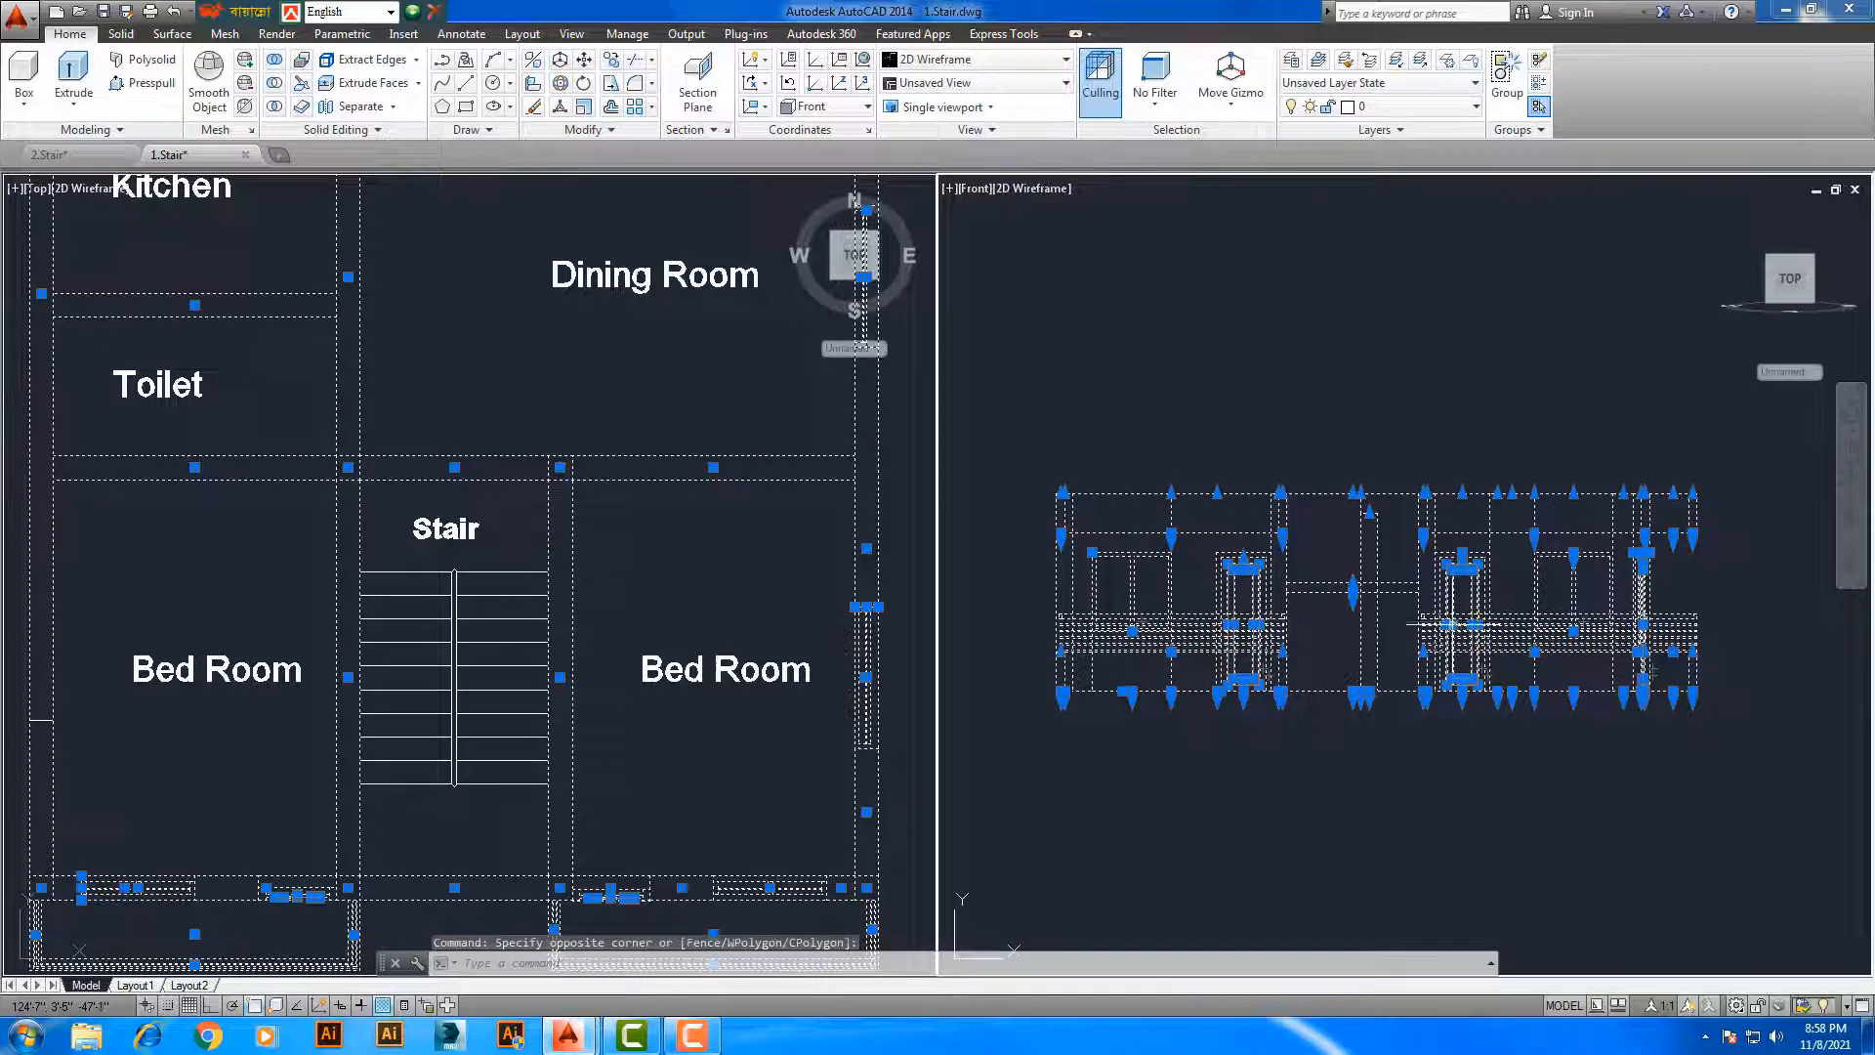
pyautogui.rightClick(1472, 615)
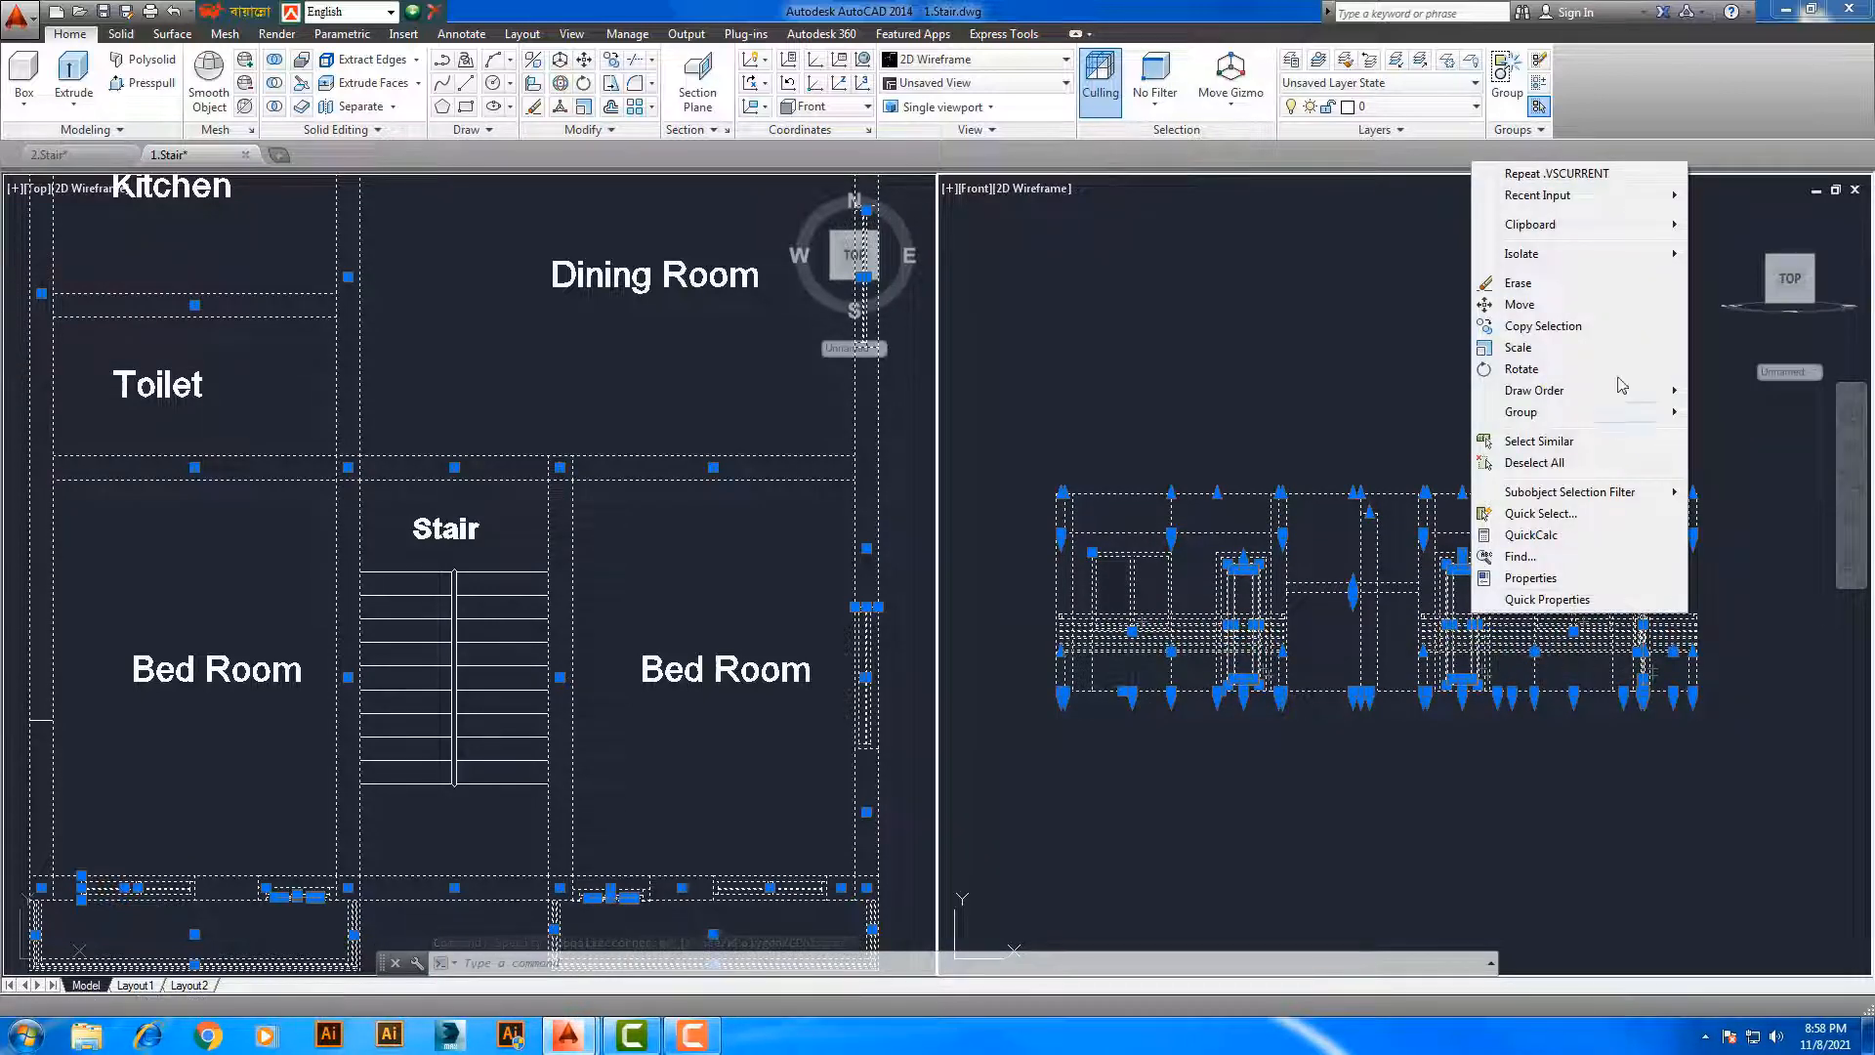
pyautogui.moveTo(1543, 259)
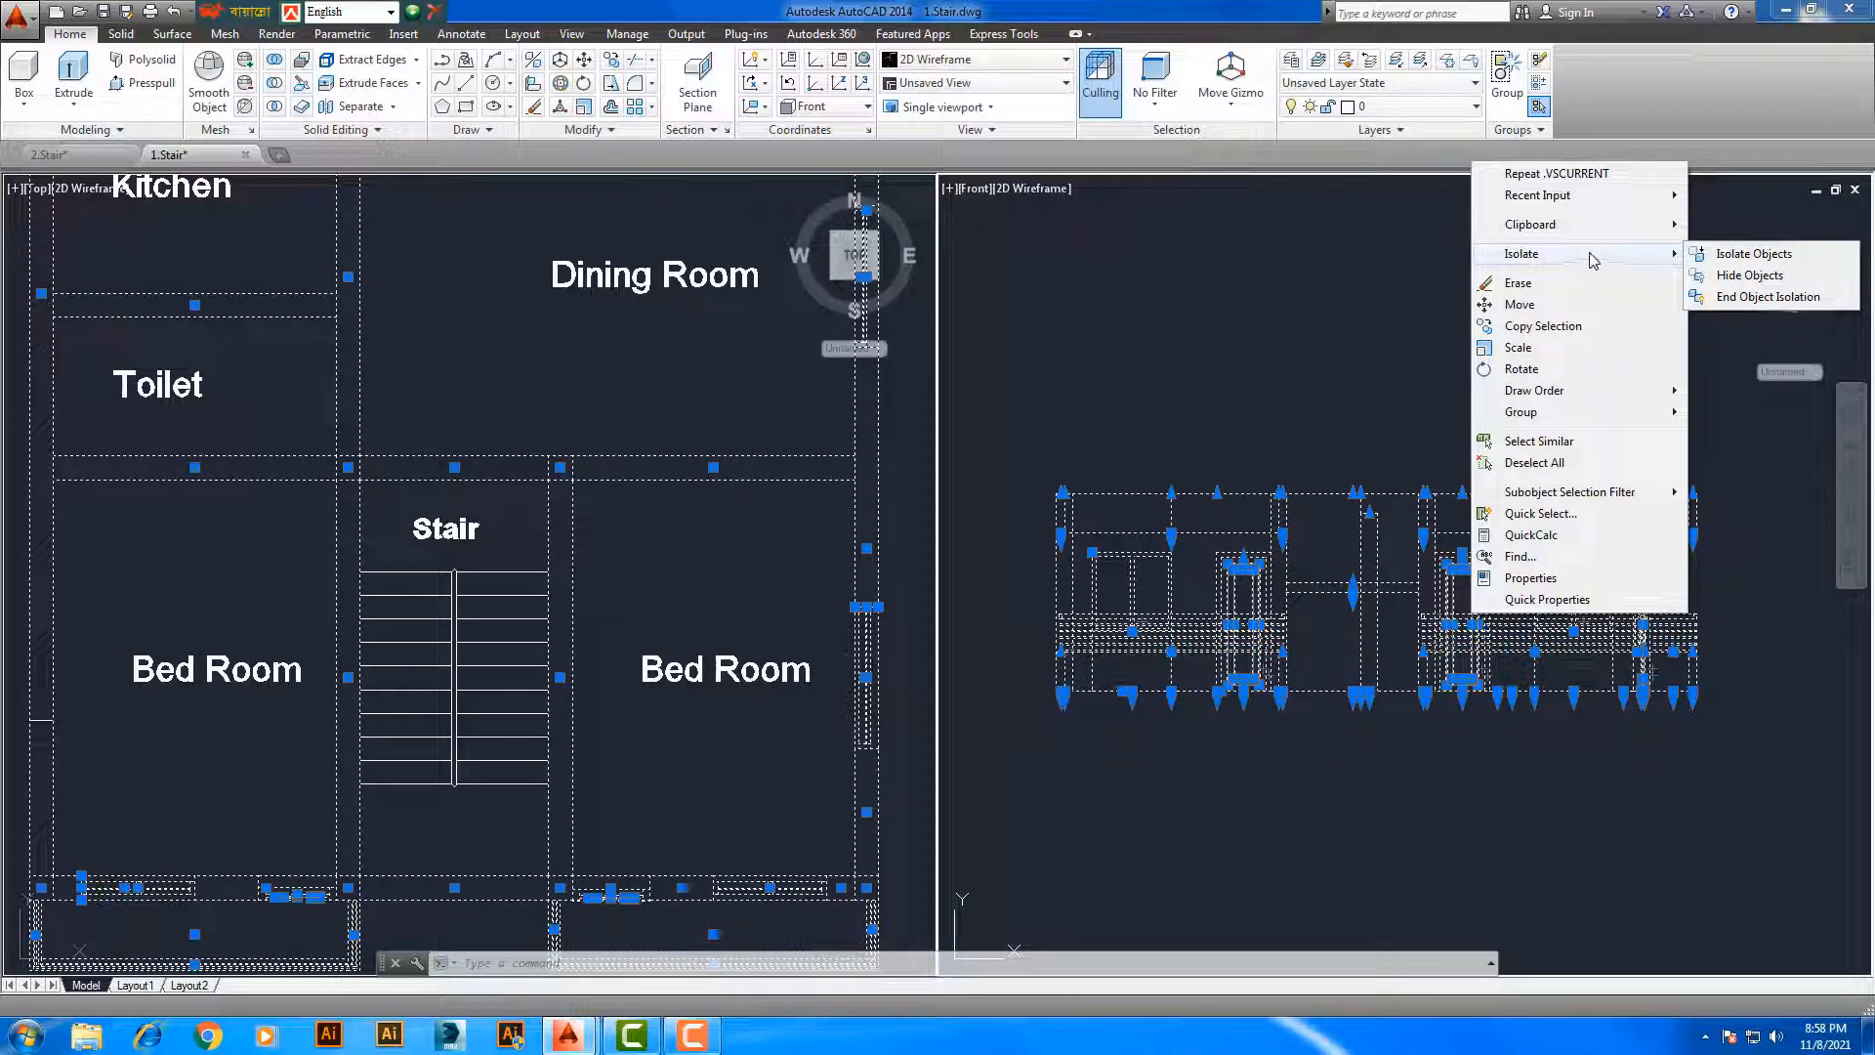
pyautogui.click(1754, 282)
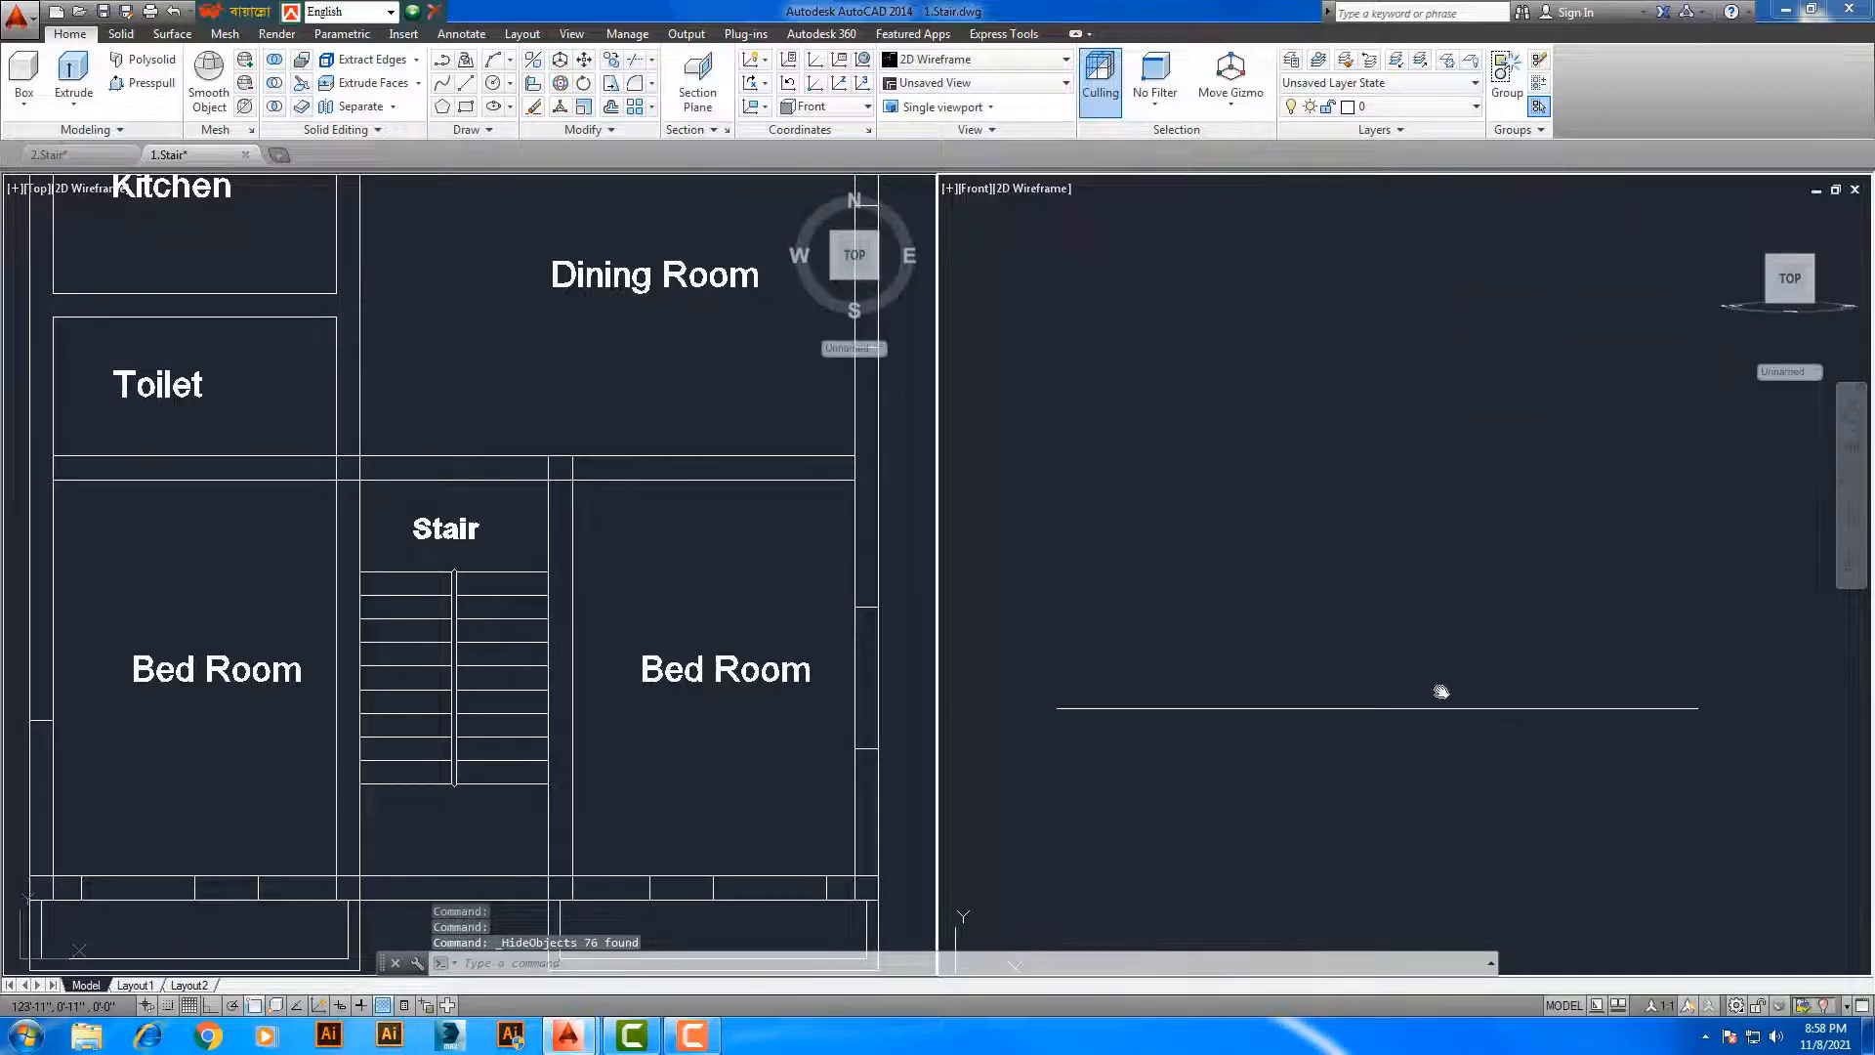
pyautogui.moveTo(1441, 691); pyautogui.dragTo(1452, 669, button='middle')
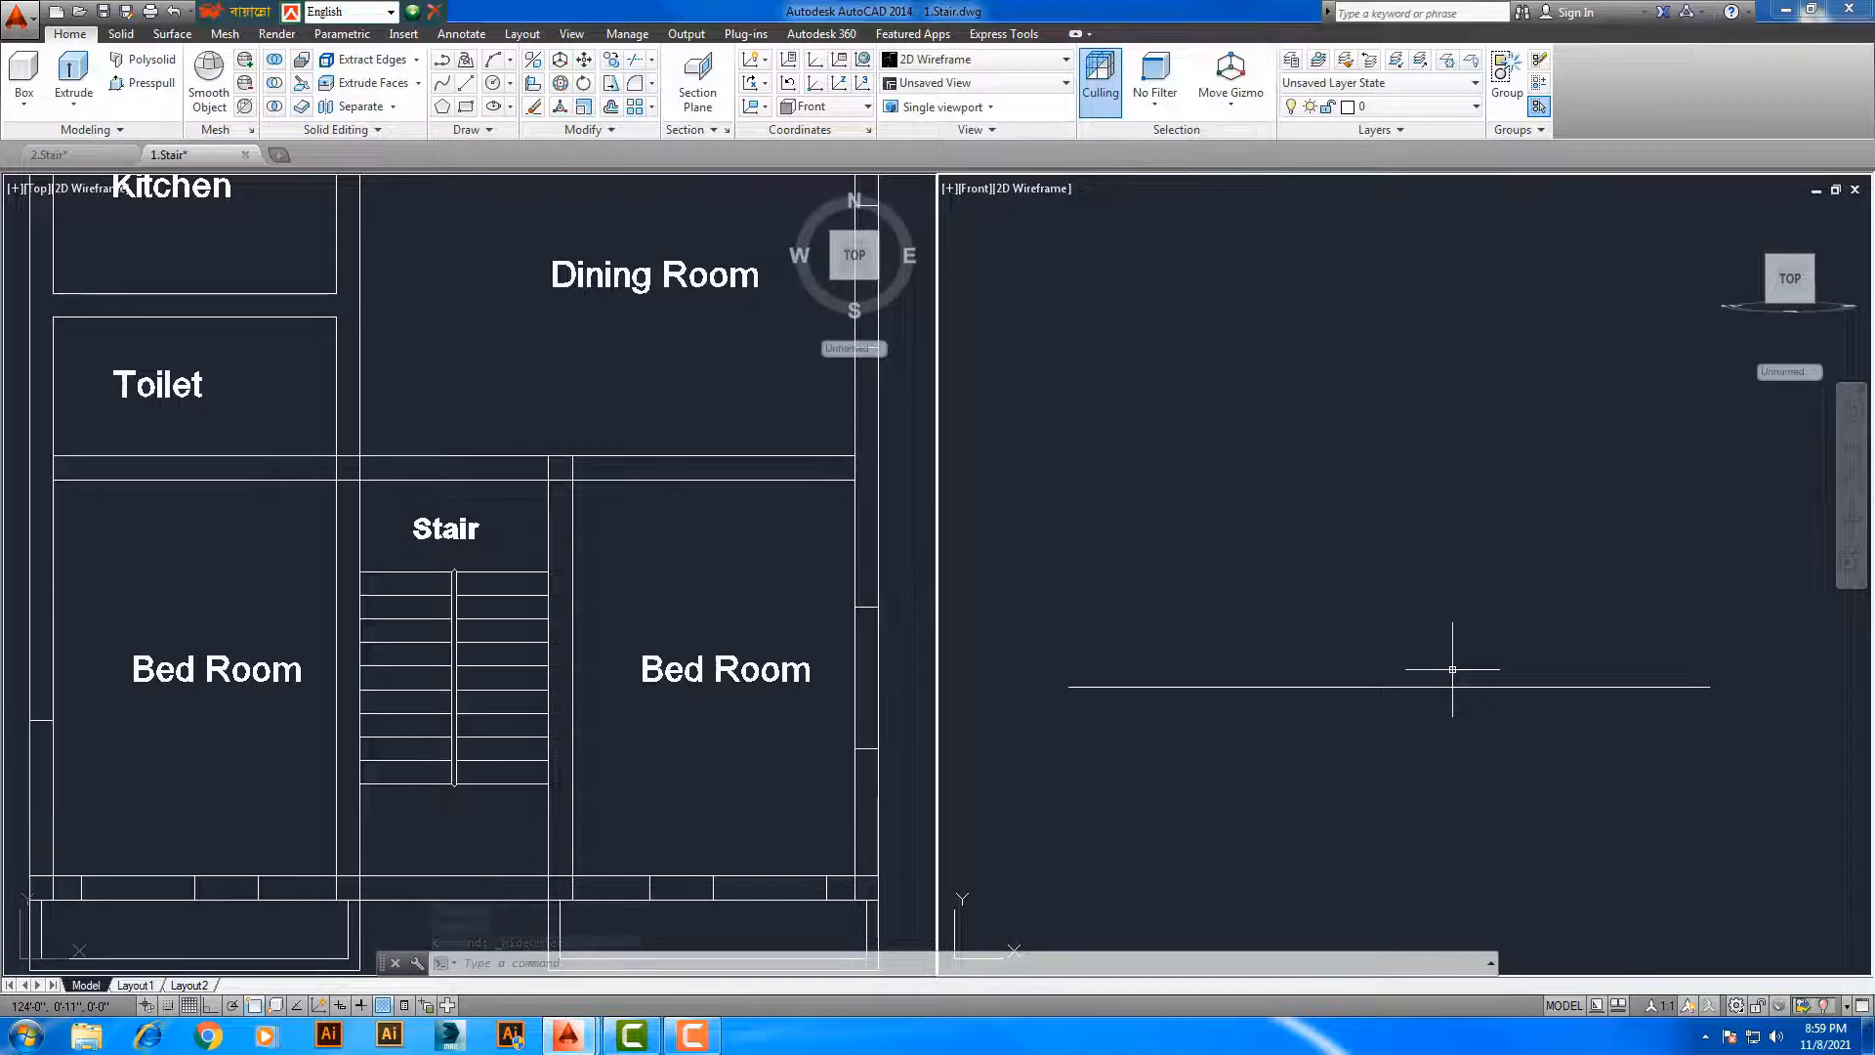
# Change the Front viewport to the Top view so it shows the whole floor plan
pyautogui.click(973, 186)
pyautogui.click(1006, 237)
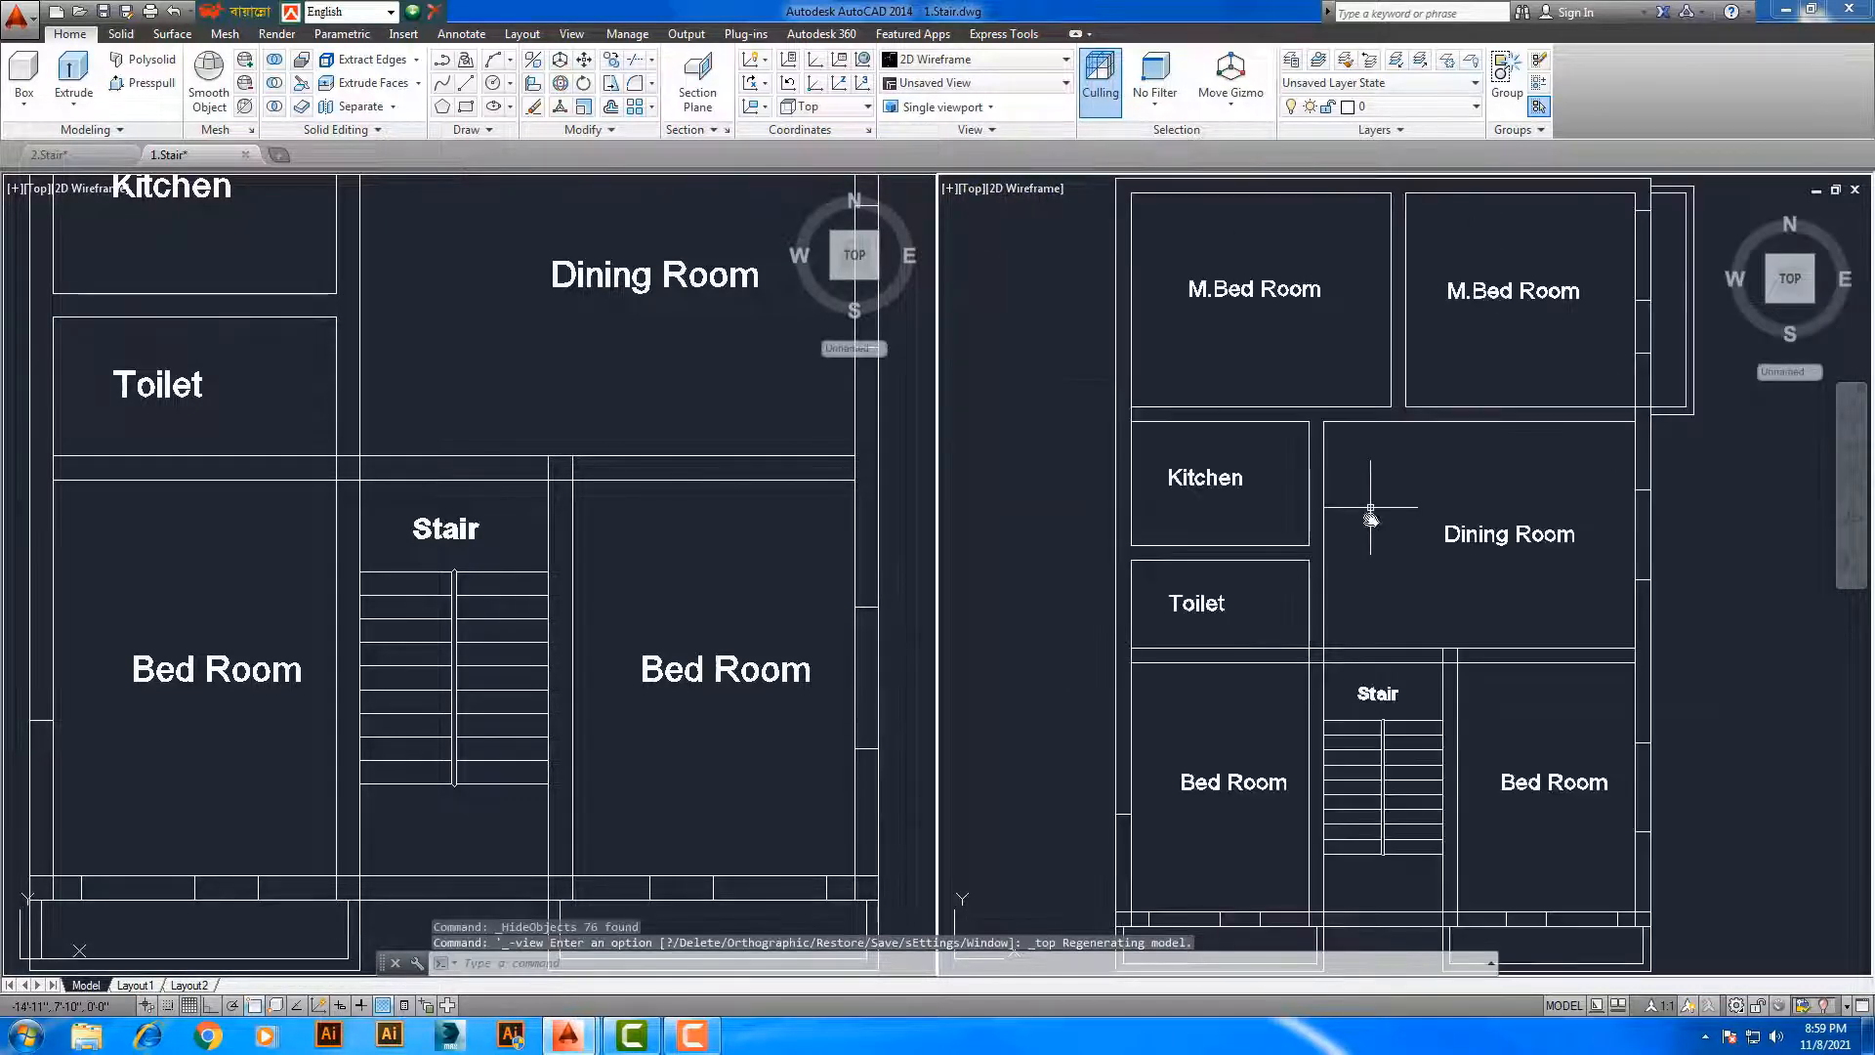
pyautogui.scroll(-2, 1388, 564)
pyautogui.scroll(2, 1407, 588)
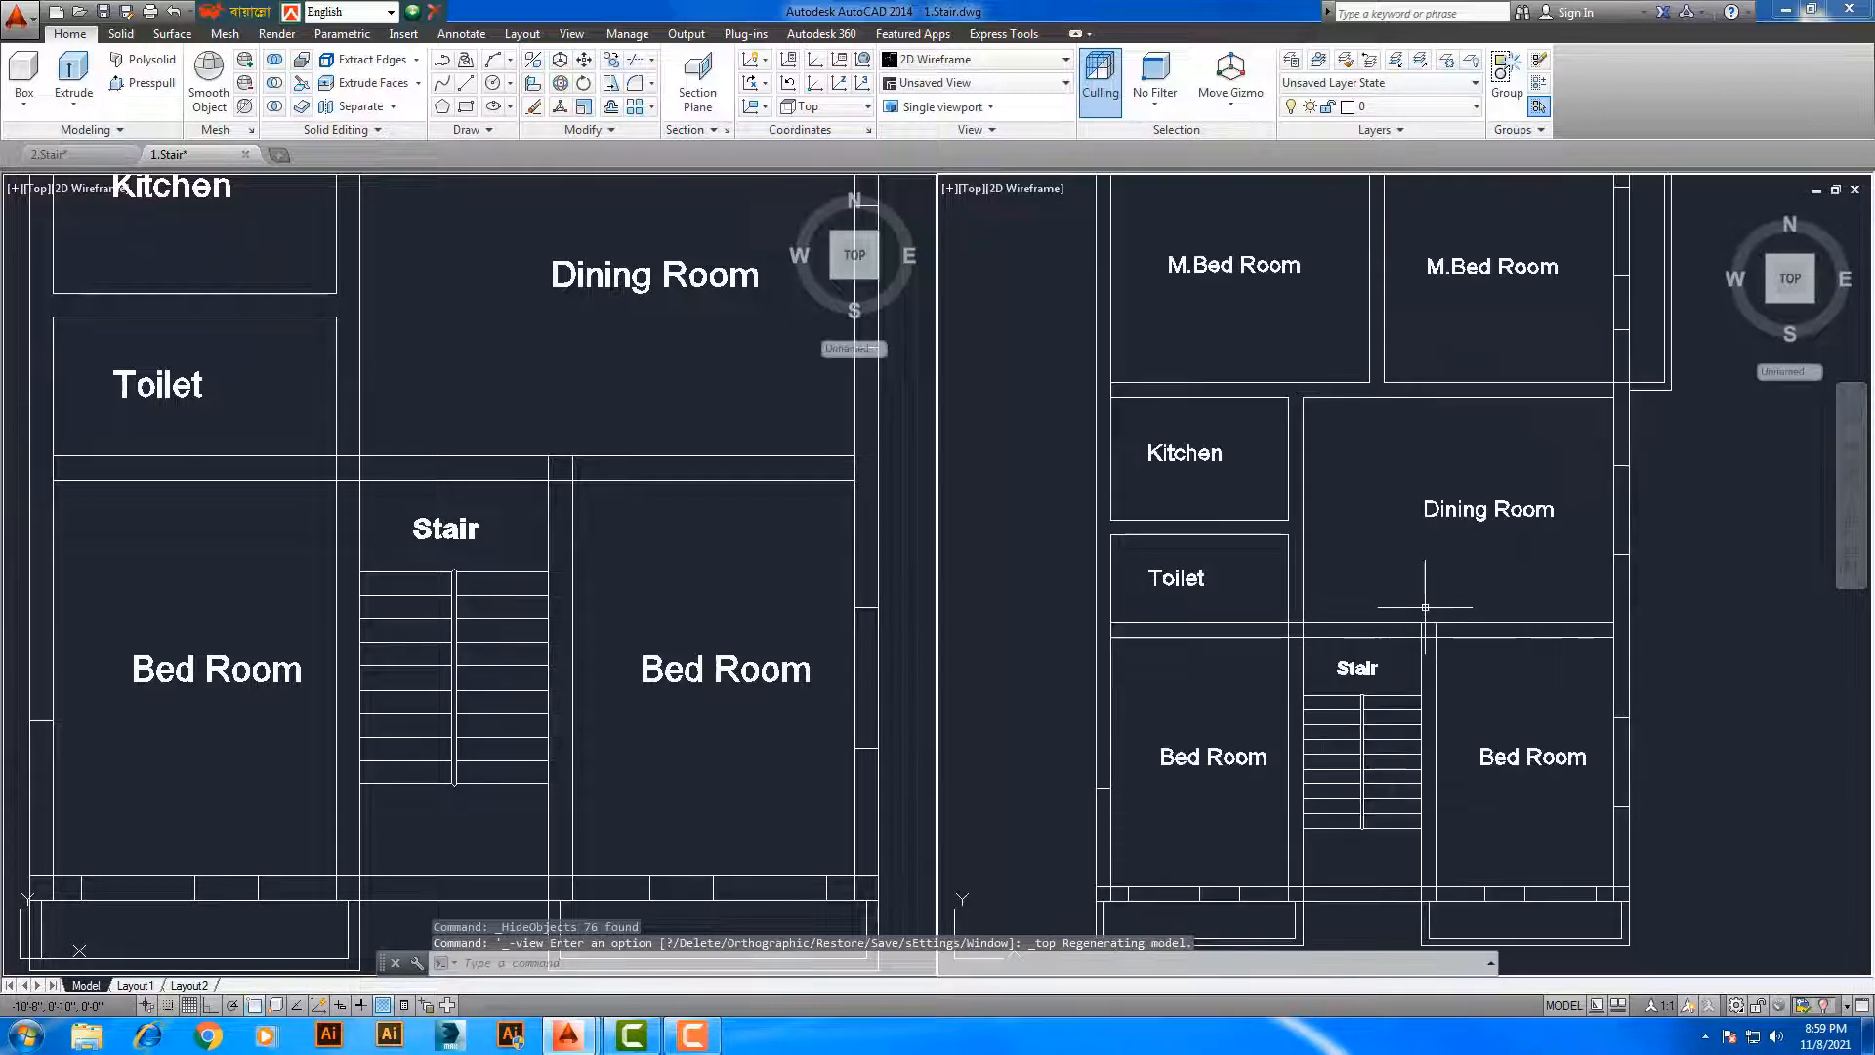
pyautogui.scroll(-2, 1425, 606)
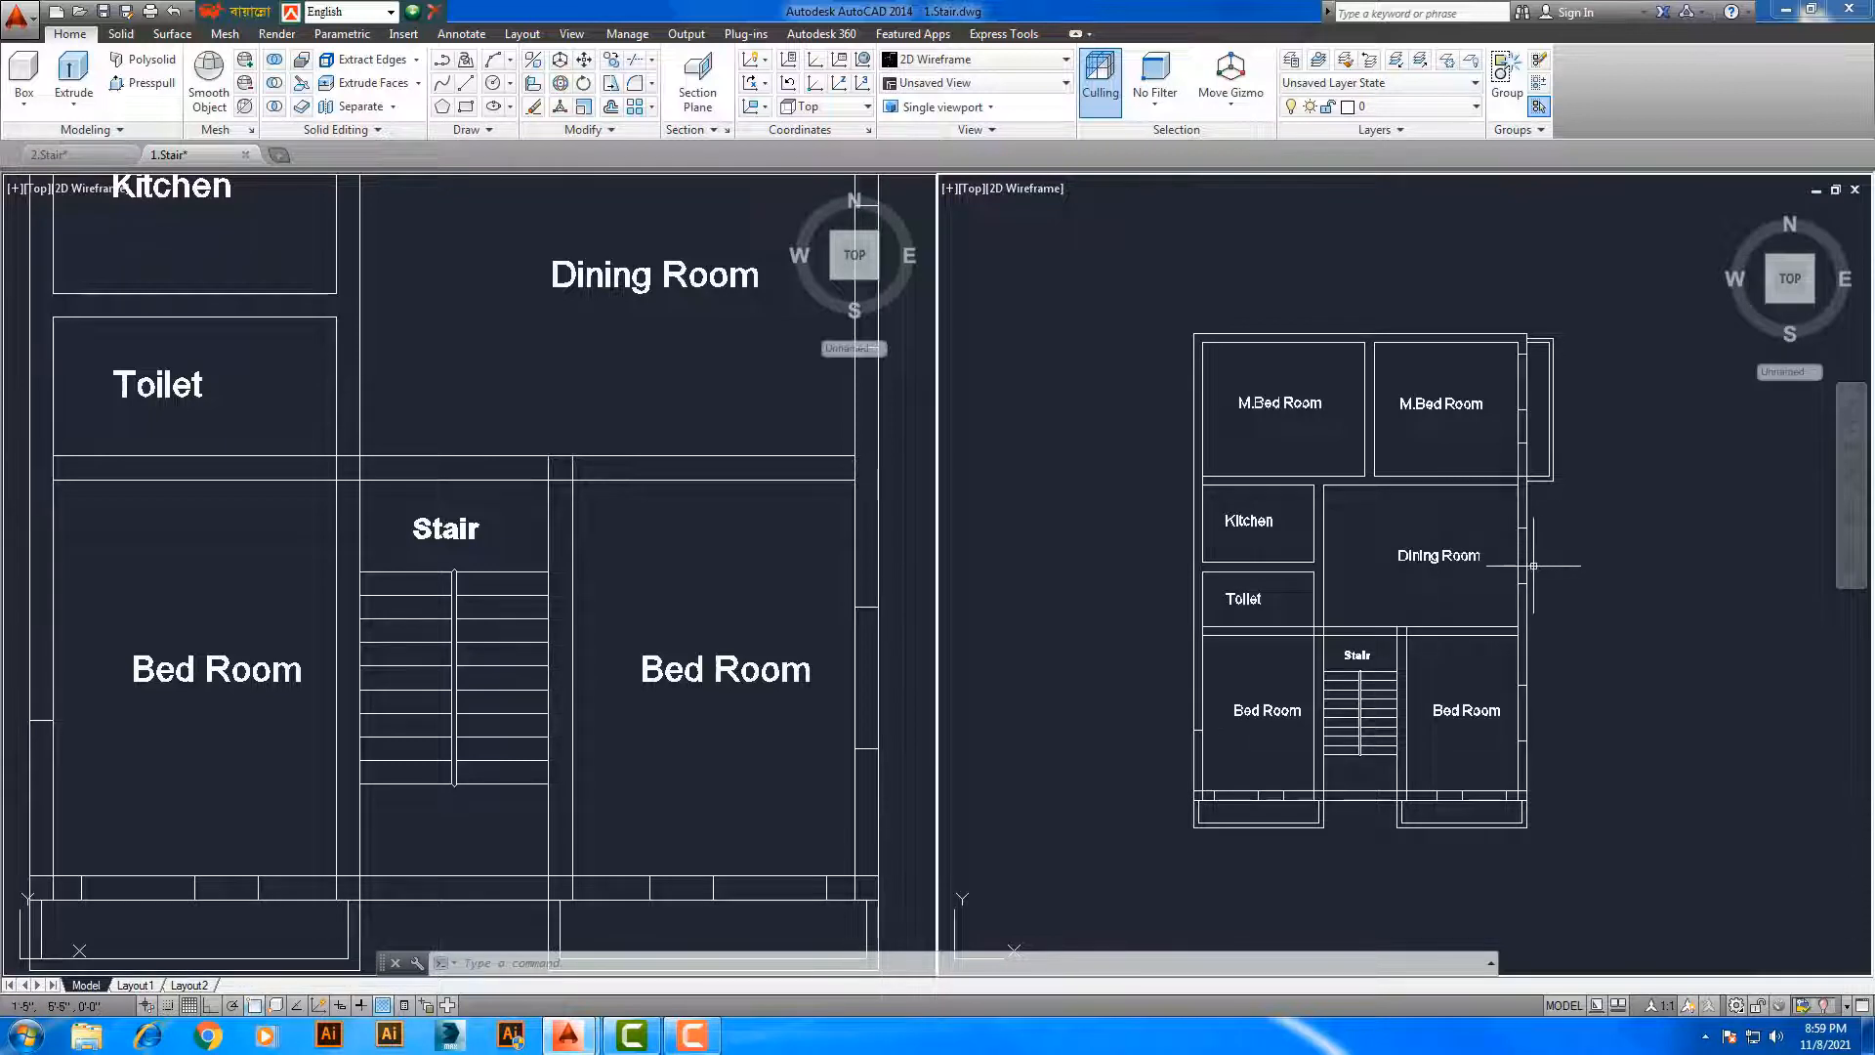
# Set the 3D viewport to its Home view, showing the floor plan isometrically
pyautogui.click(971, 188)
pyautogui.click(1698, 215)
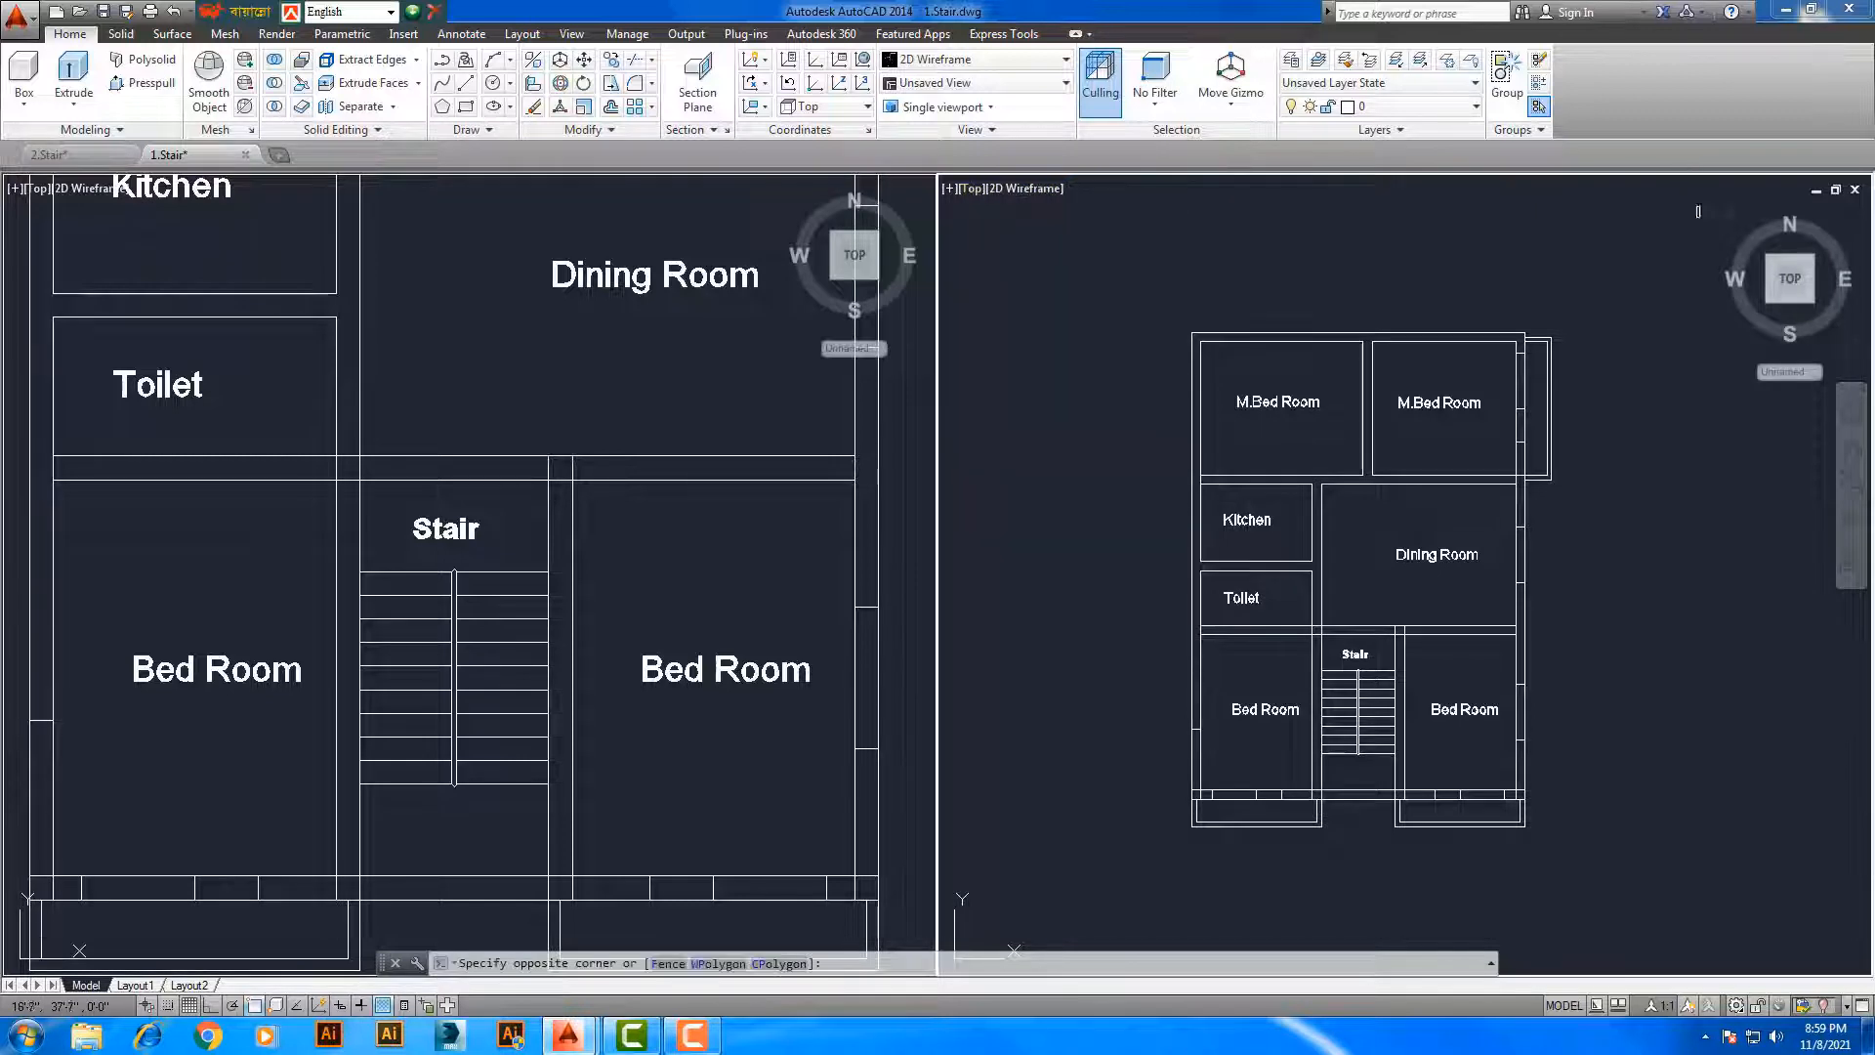
pyautogui.click(1731, 217)
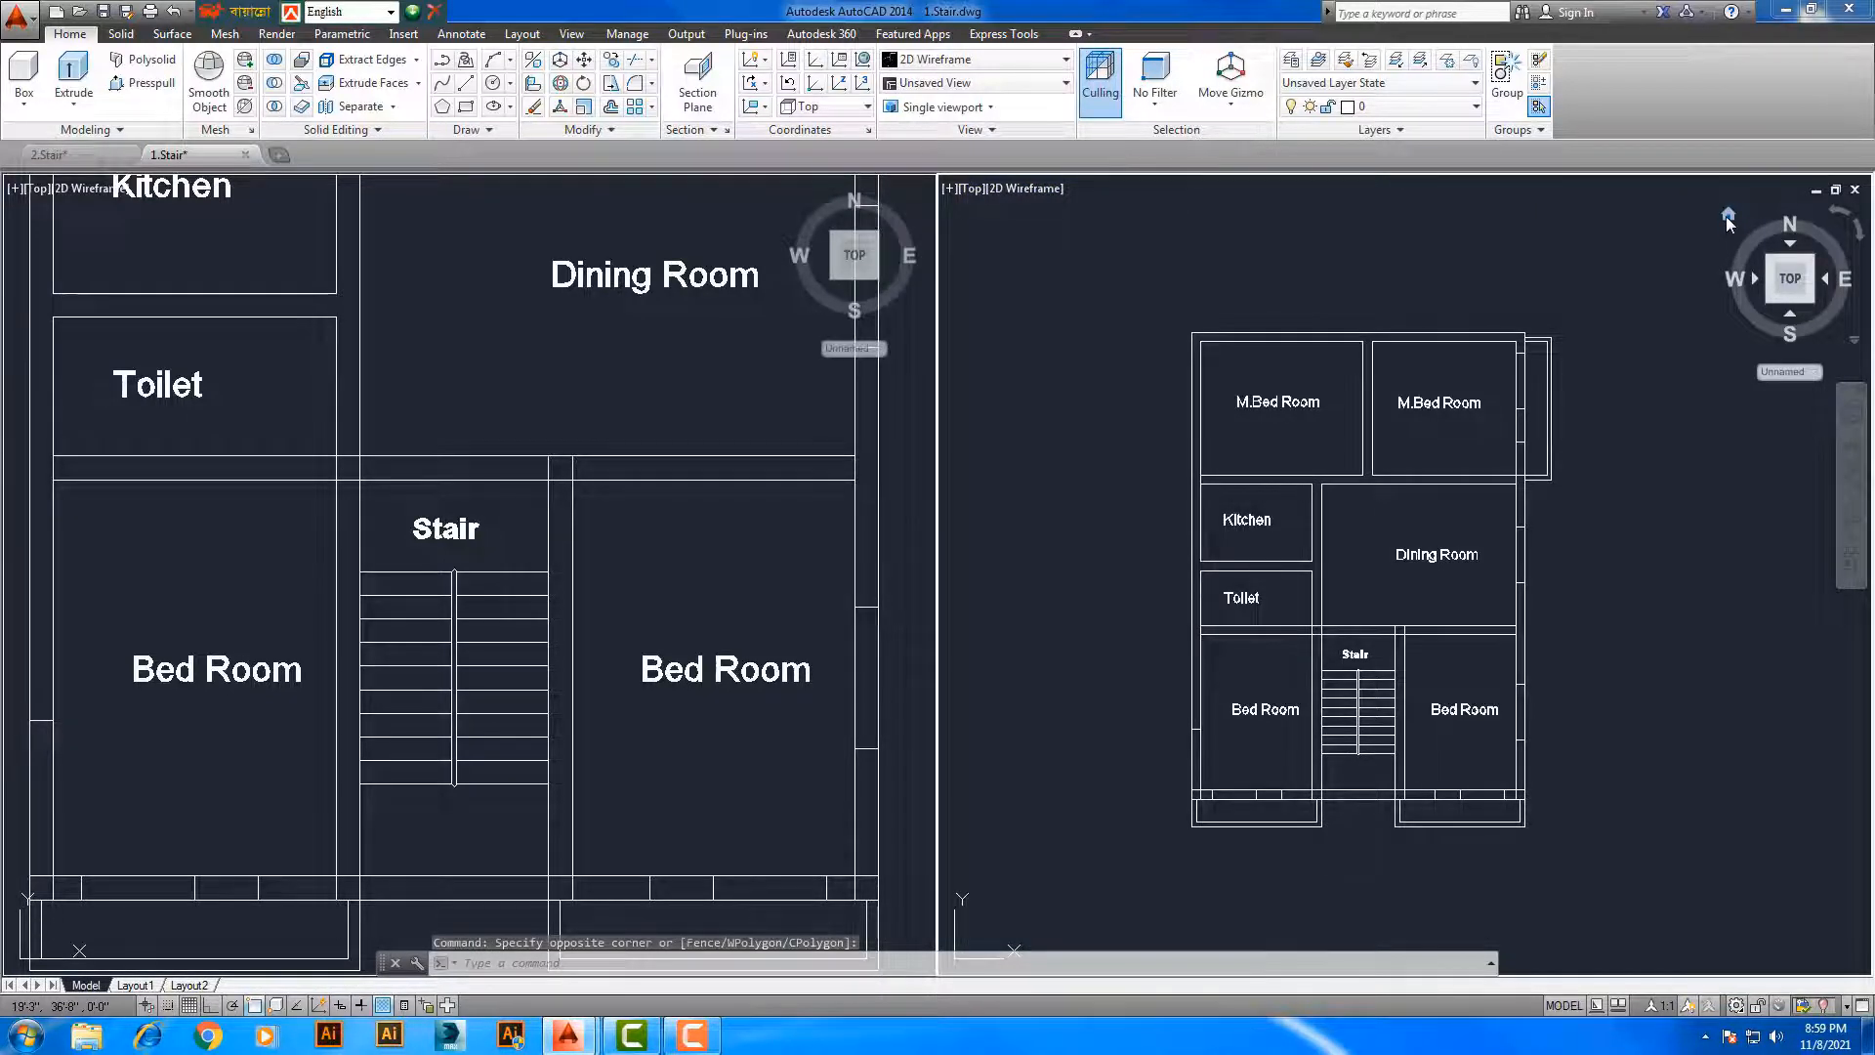
pyautogui.click(1727, 217)
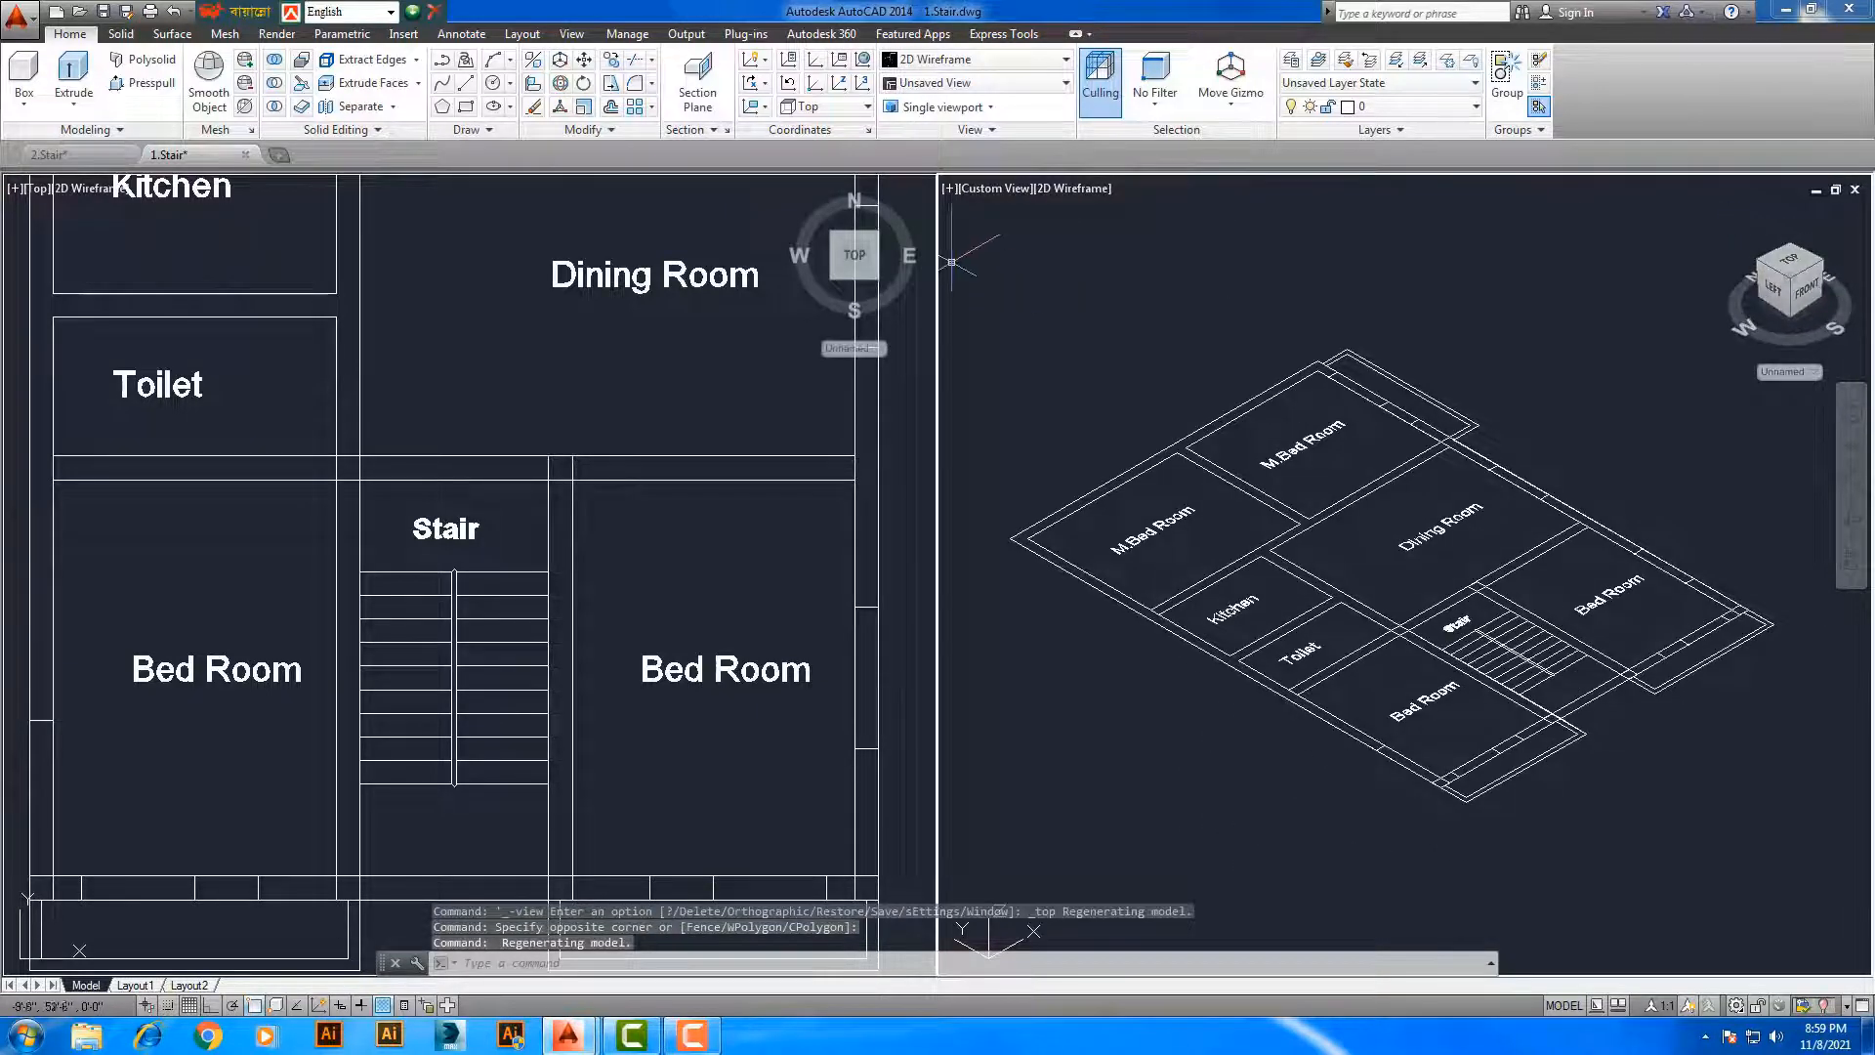
# Switch the 3D viewport to SE Isometric and finally to the SW Isometric view
pyautogui.click(1021, 188)
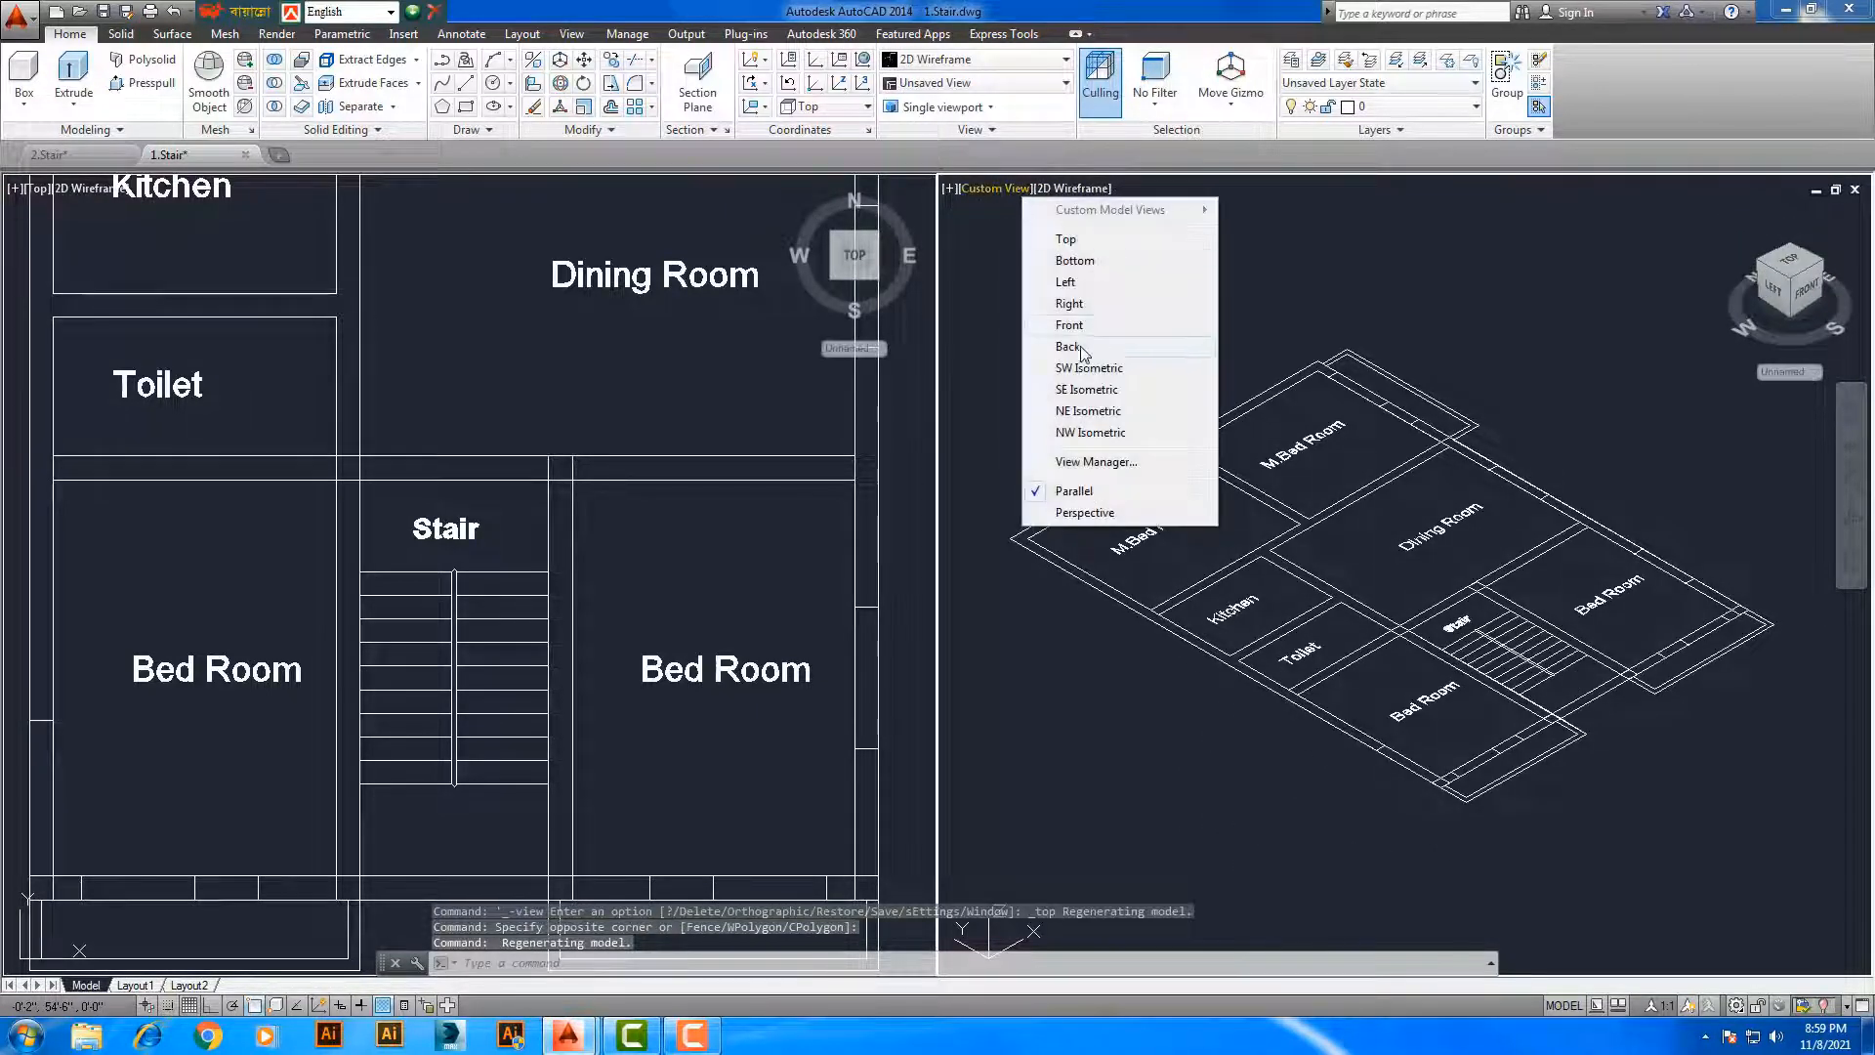
pyautogui.click(1075, 389)
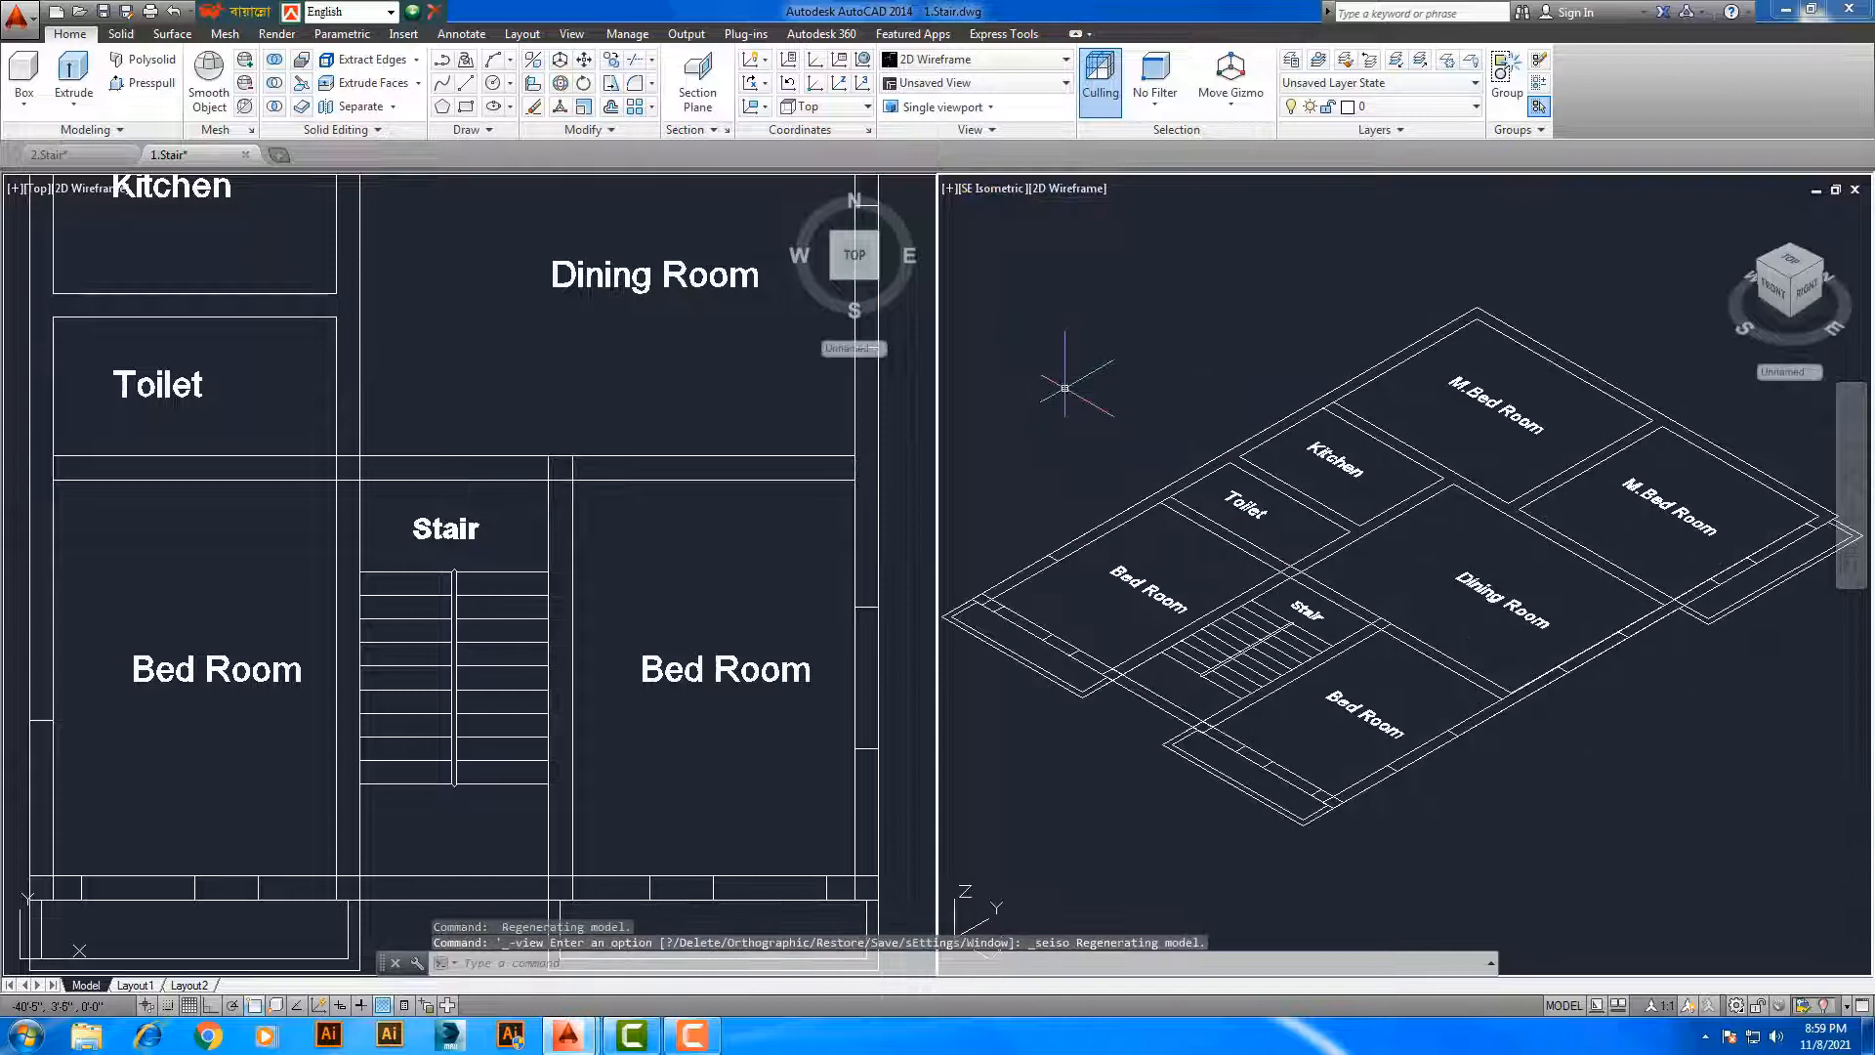
pyautogui.click(998, 189)
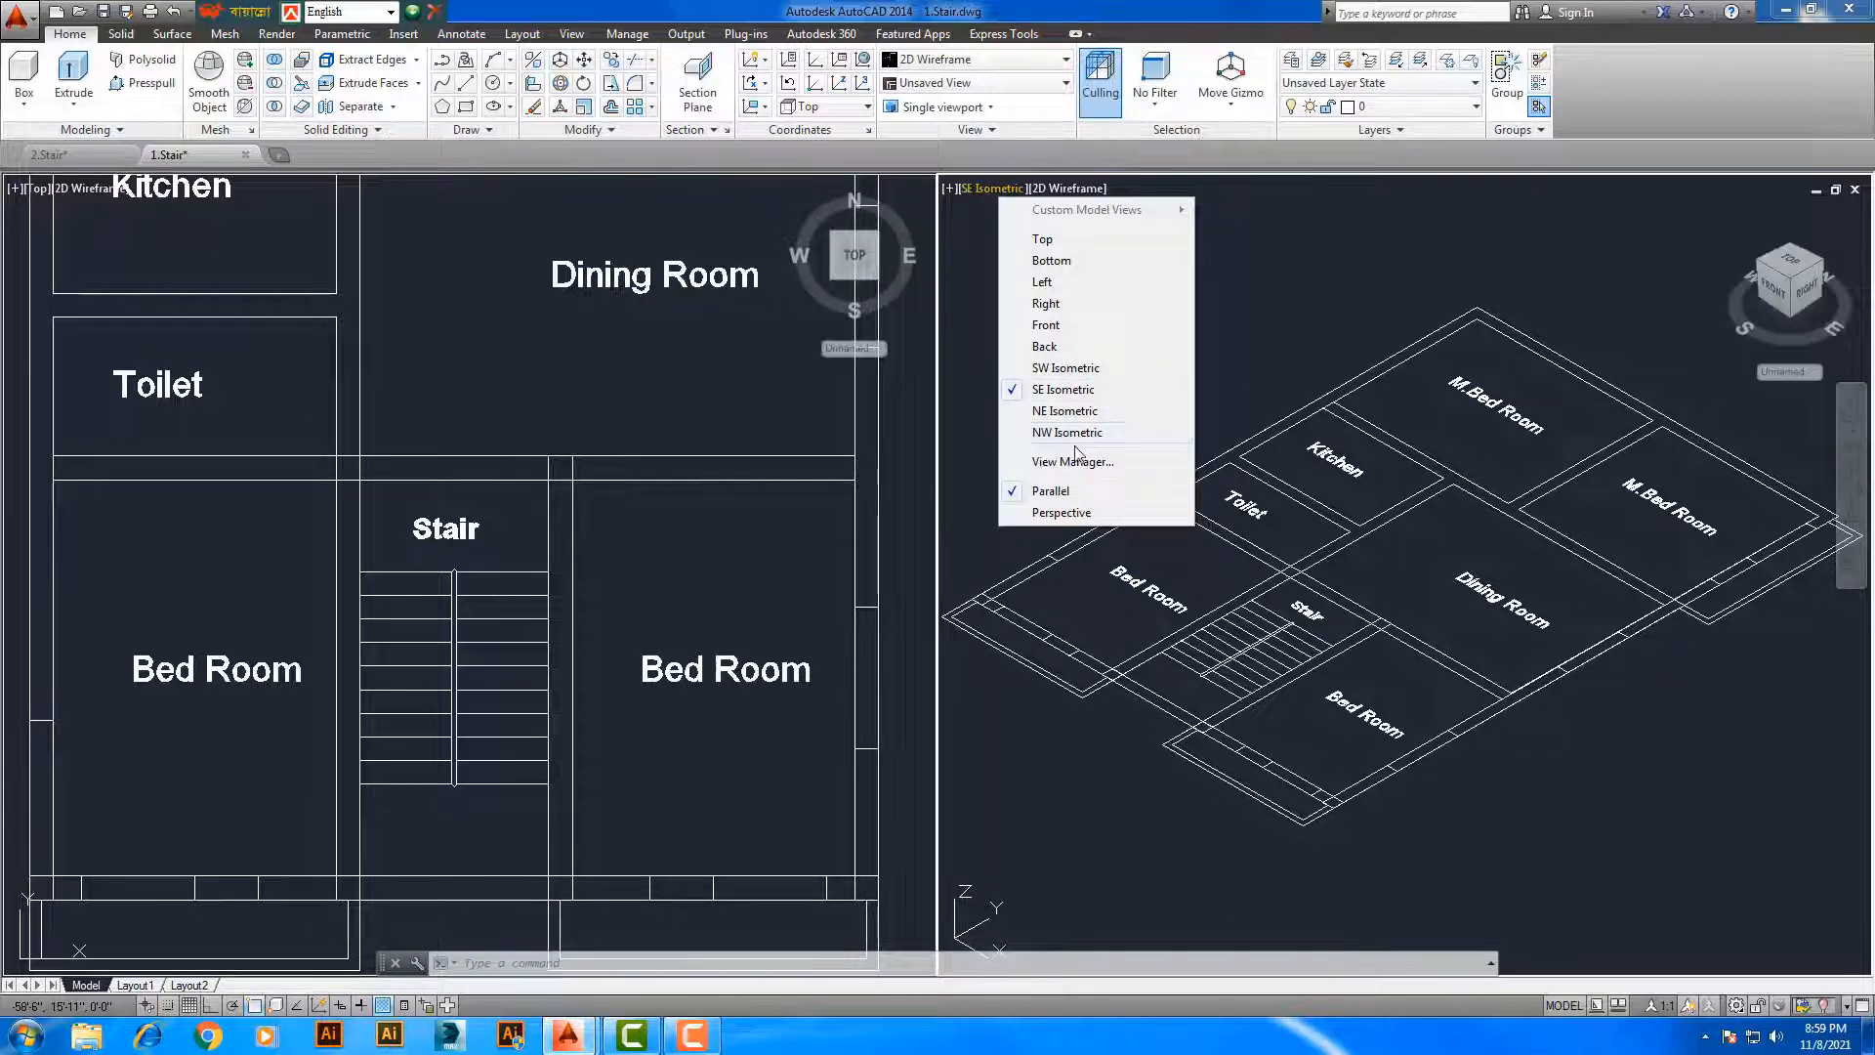
pyautogui.click(1069, 368)
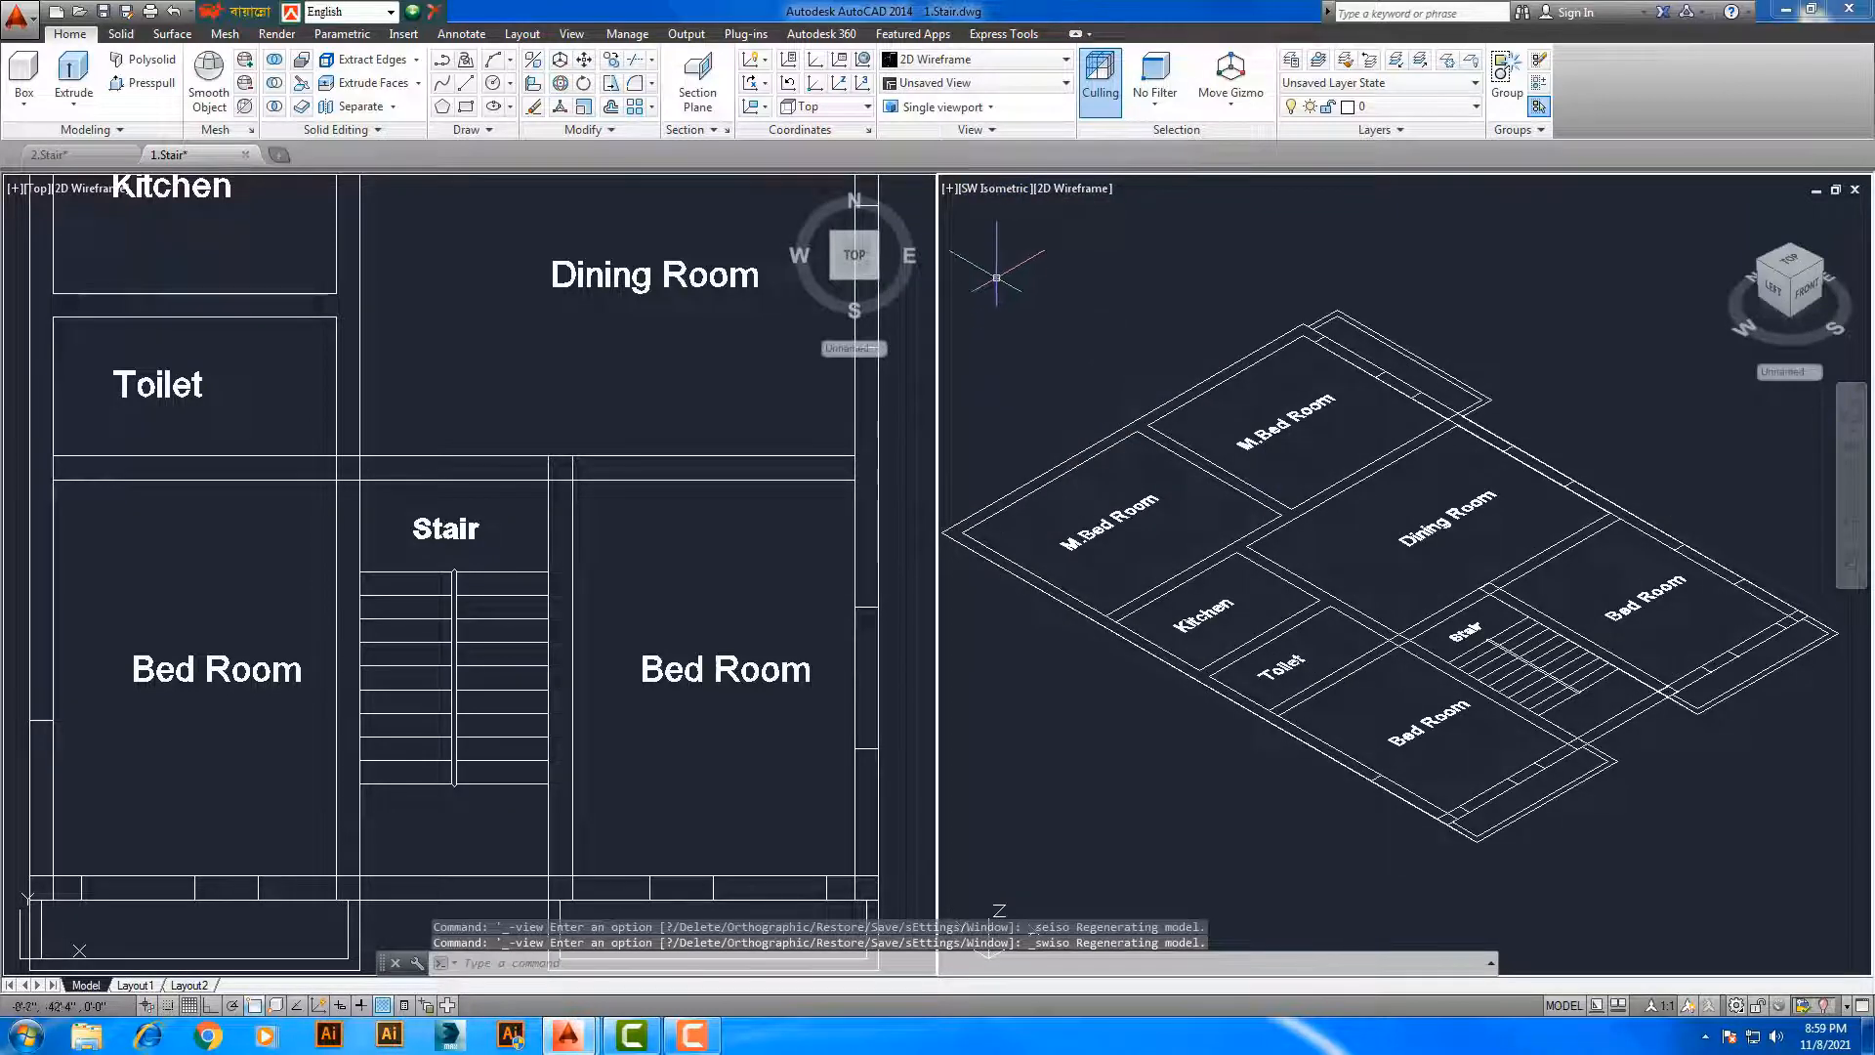
# Examine the stair area of the floor plan up close in the SW Isometric viewport
pyautogui.moveTo(1575, 707); pyautogui.dragTo(1505, 652, button='middle')
pyautogui.scroll(3, 1505, 651)
pyautogui.scroll(3, 1427, 606)
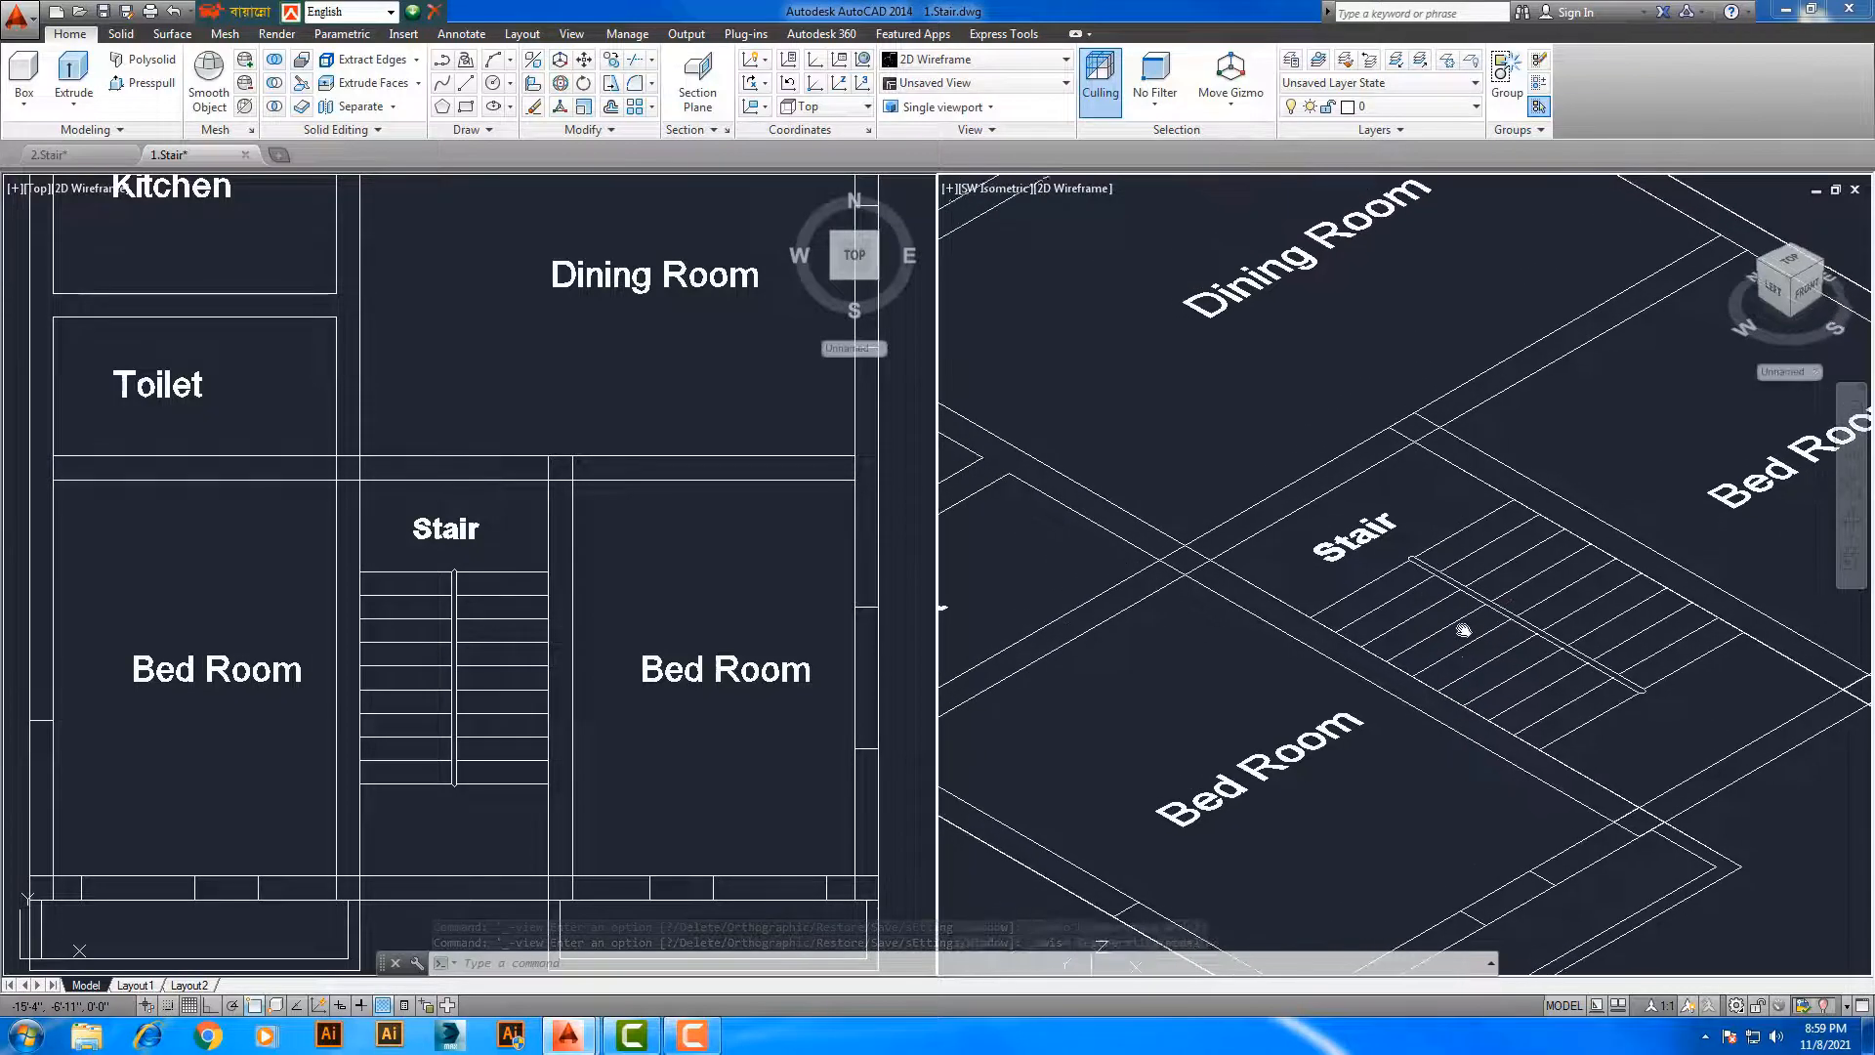
pyautogui.moveTo(1427, 565); pyautogui.dragTo(1341, 534, button='middle')
pyautogui.moveTo(1447, 602); pyautogui.dragTo(1492, 666, button='middle')
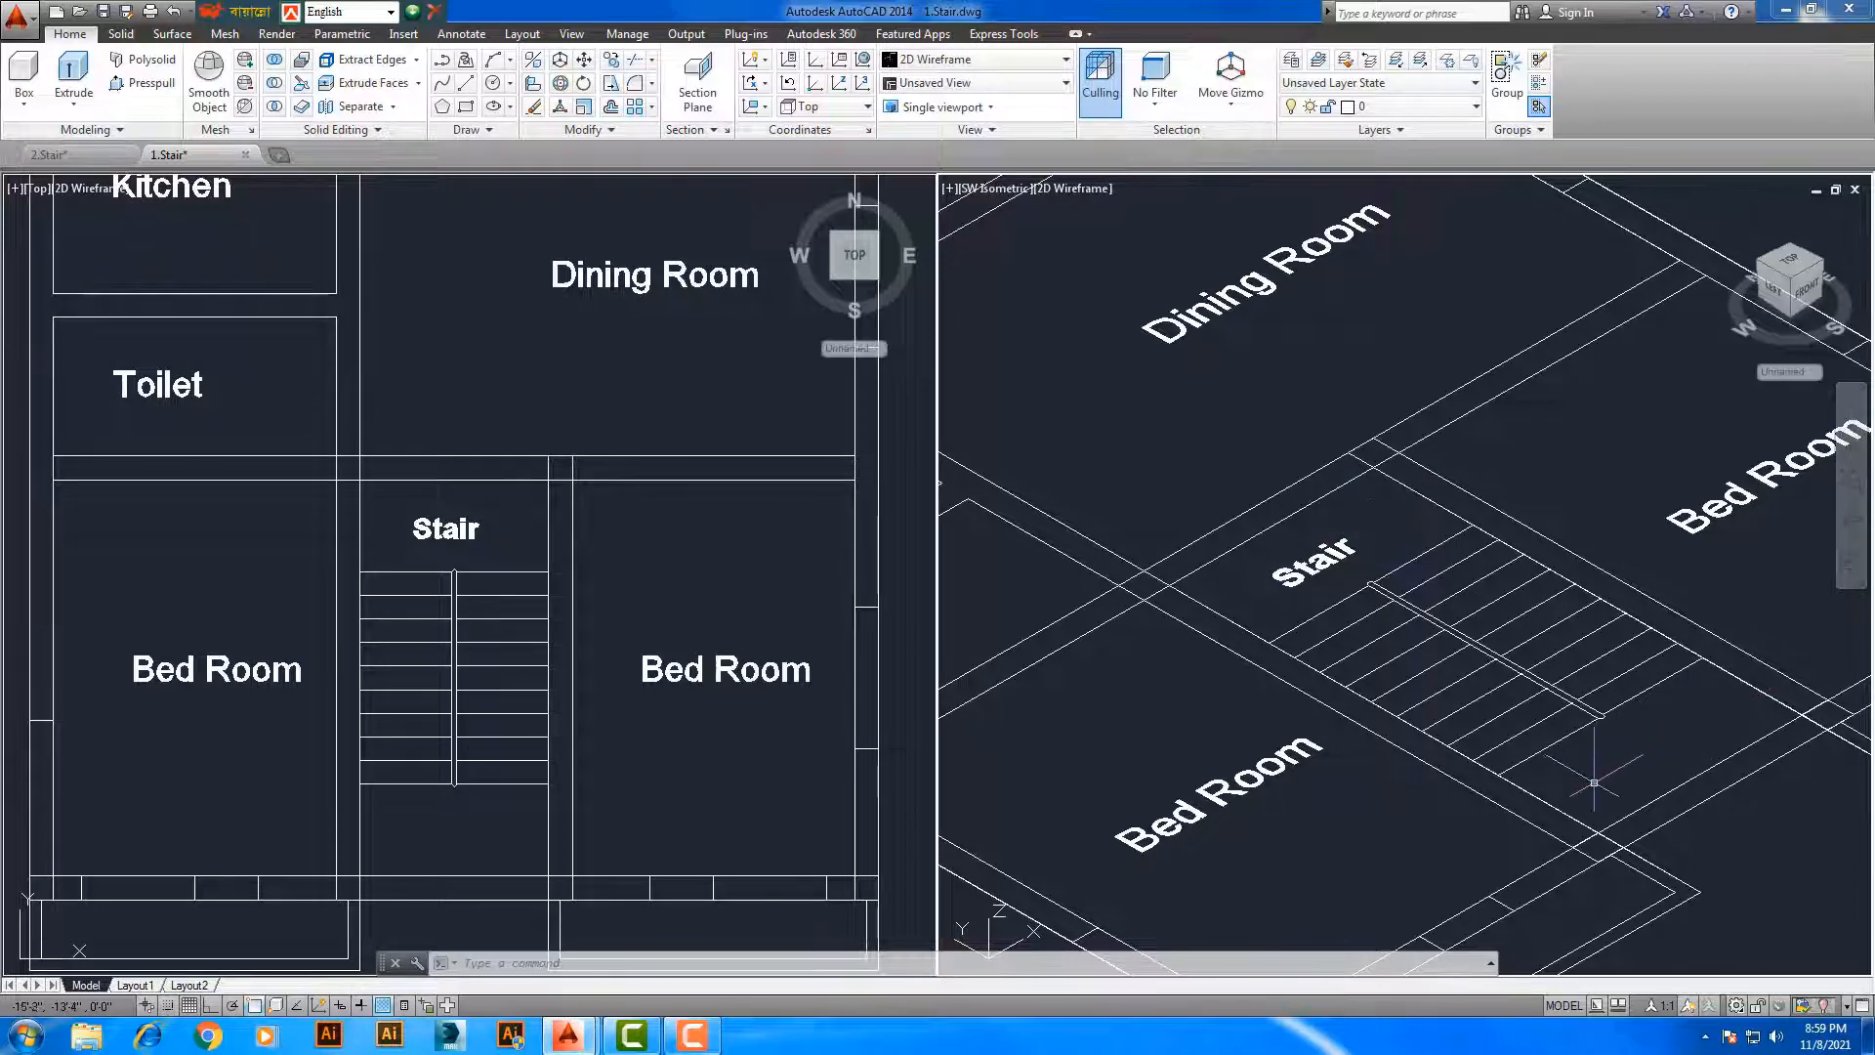
pyautogui.scroll(5, 1261, 577)
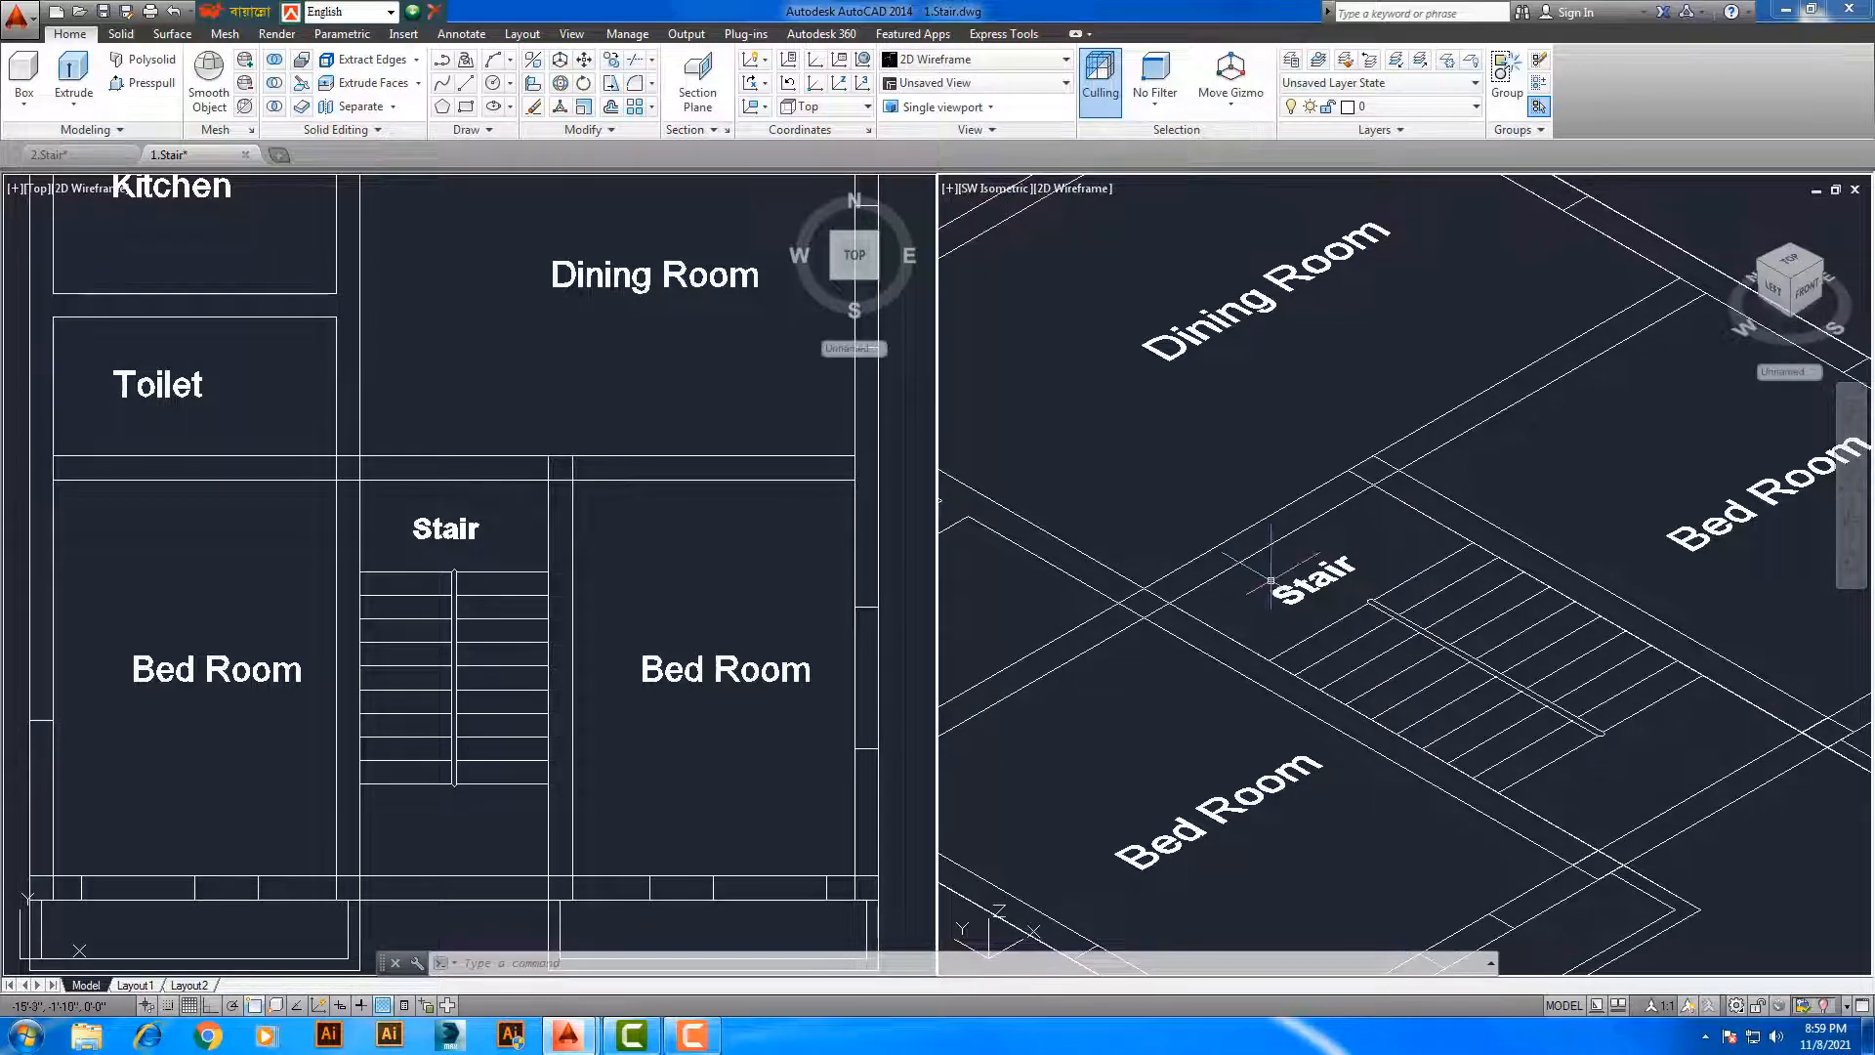
pyautogui.scroll(-1, 1314, 555)
pyautogui.moveTo(1284, 556); pyautogui.dragTo(1306, 559, button='middle')
pyautogui.scroll(3, 1314, 560)
pyautogui.scroll(-2, 1308, 557)
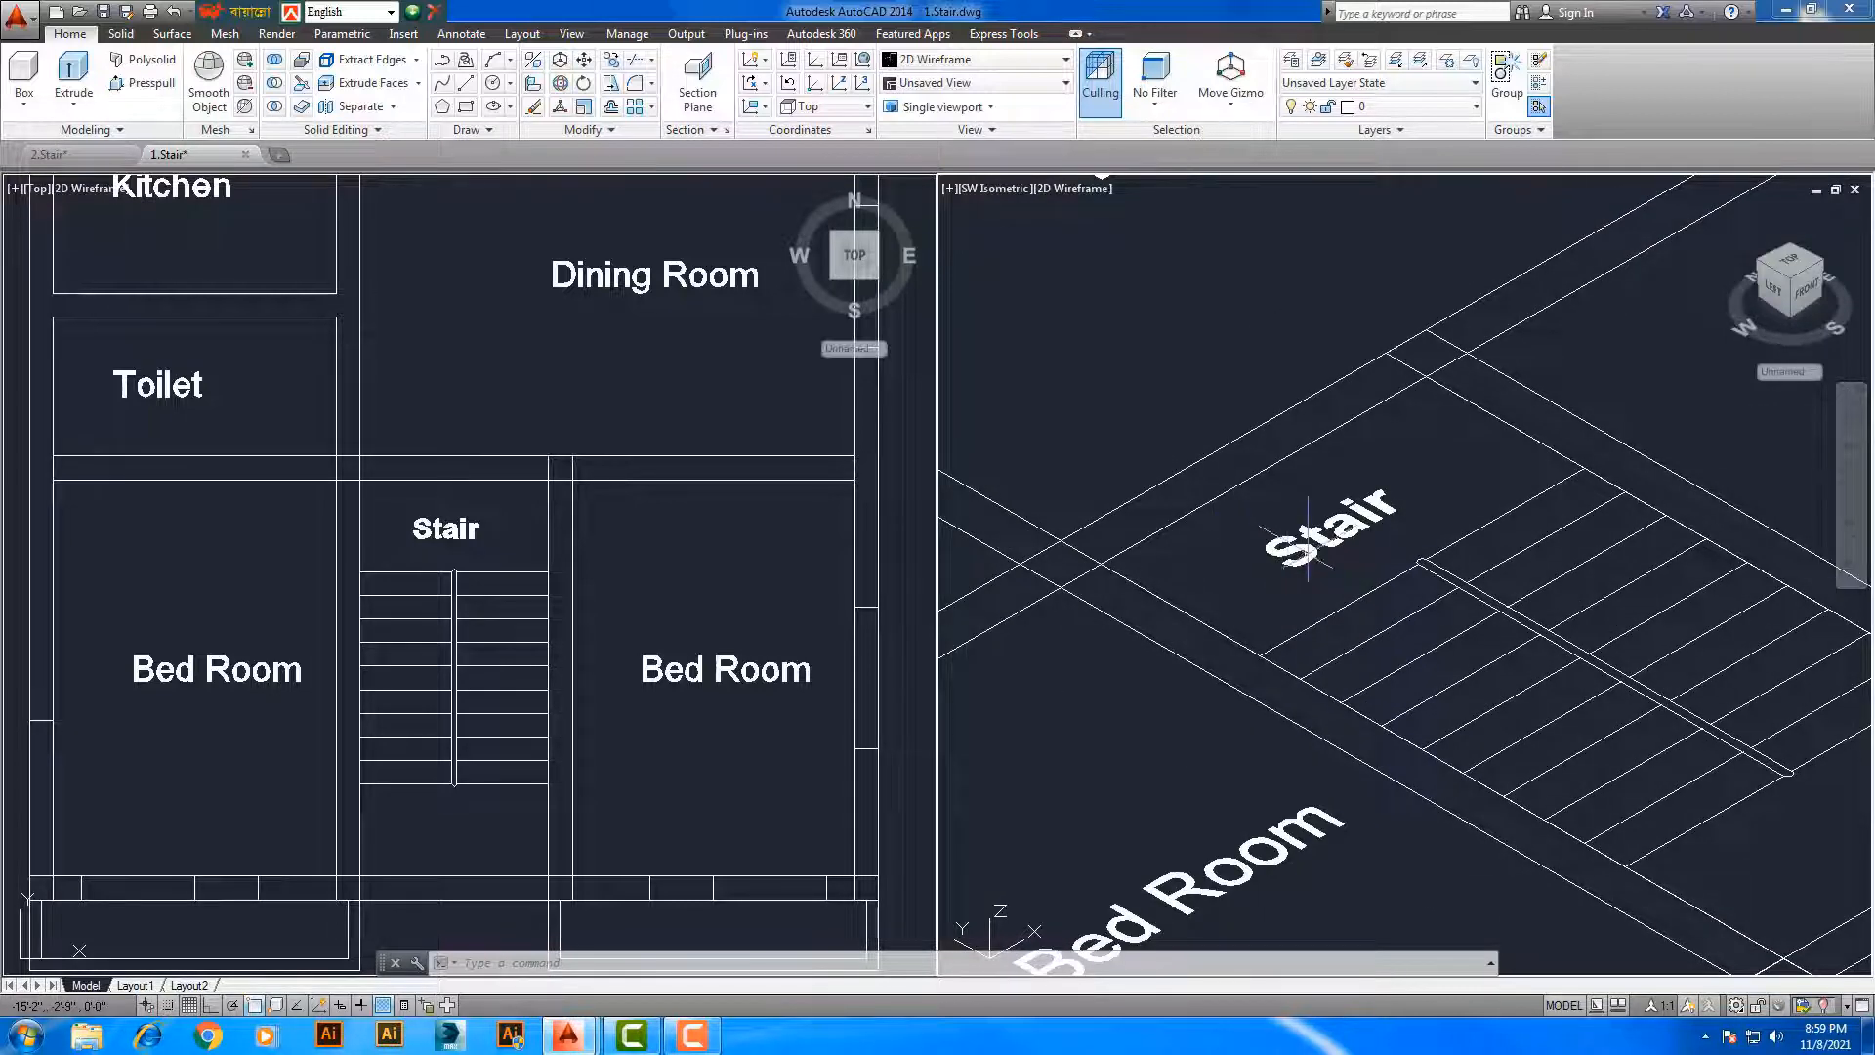
# Set the SW Isometric viewport's visual style to Conceptual
pyautogui.scroll(-2, 1307, 559)
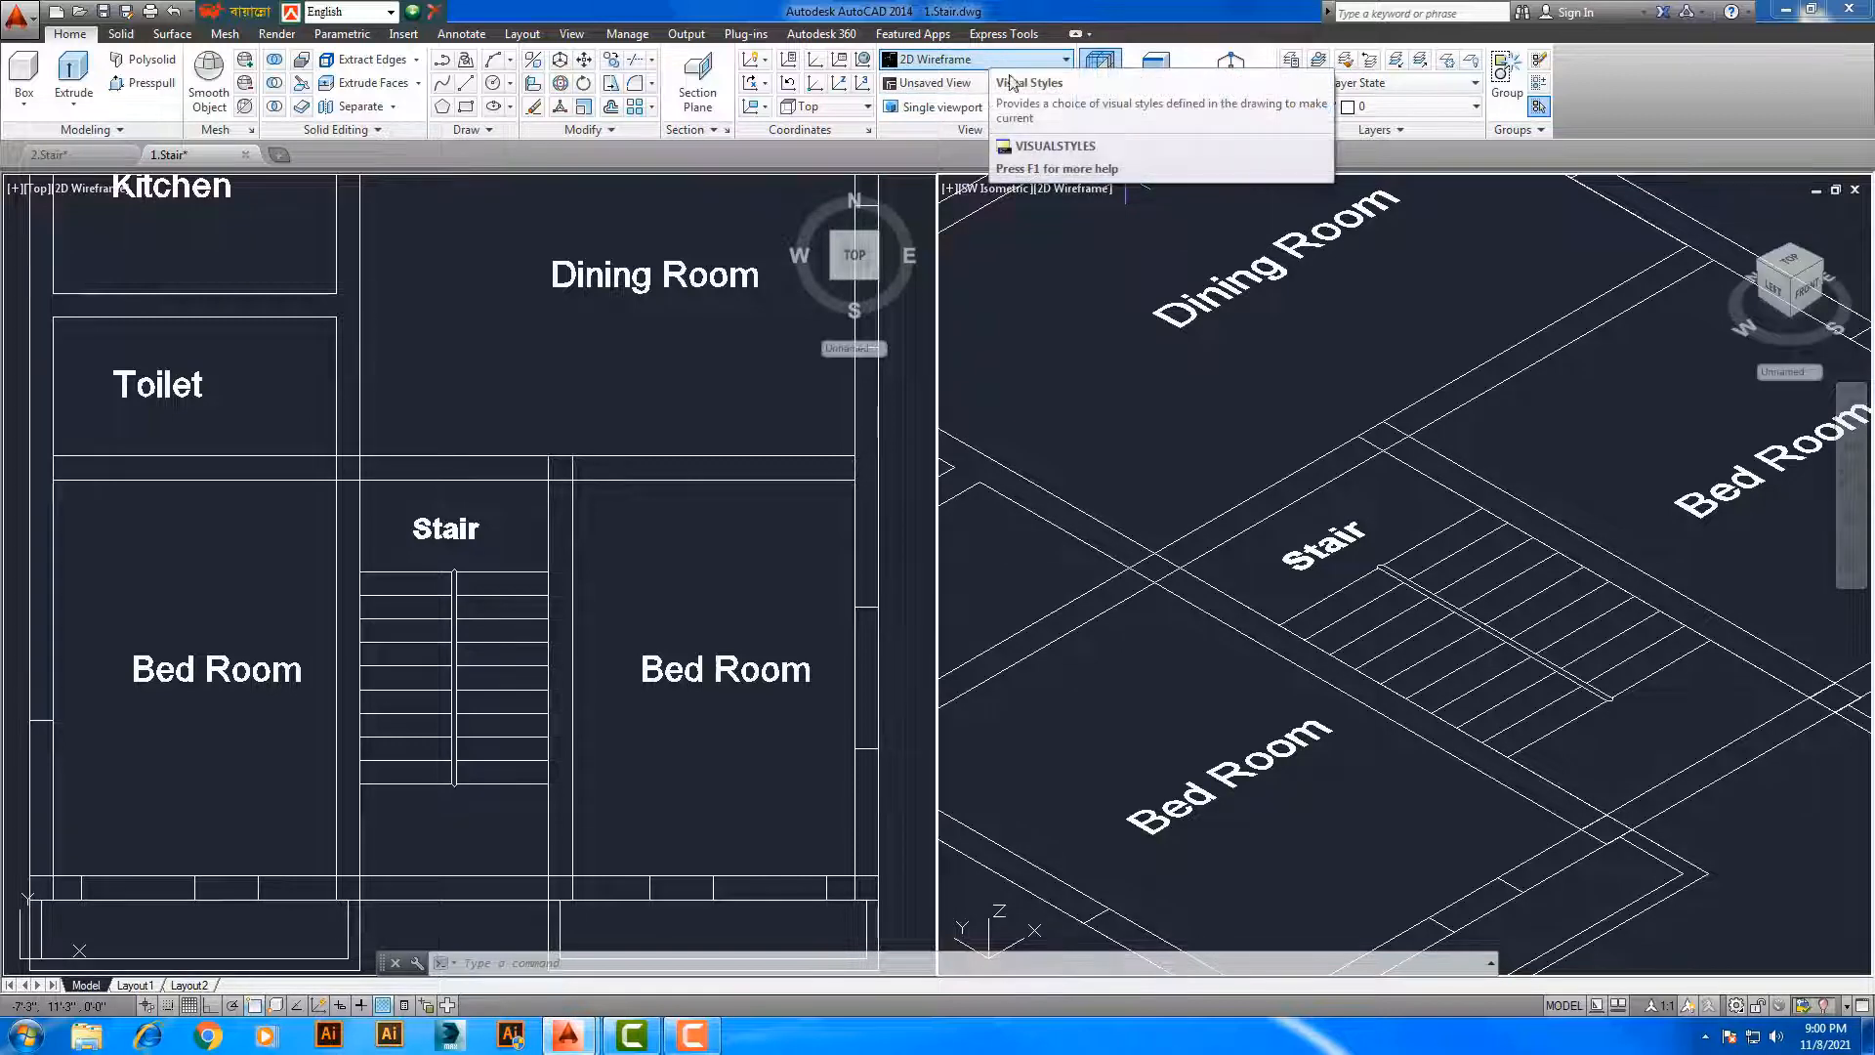
pyautogui.click(1062, 61)
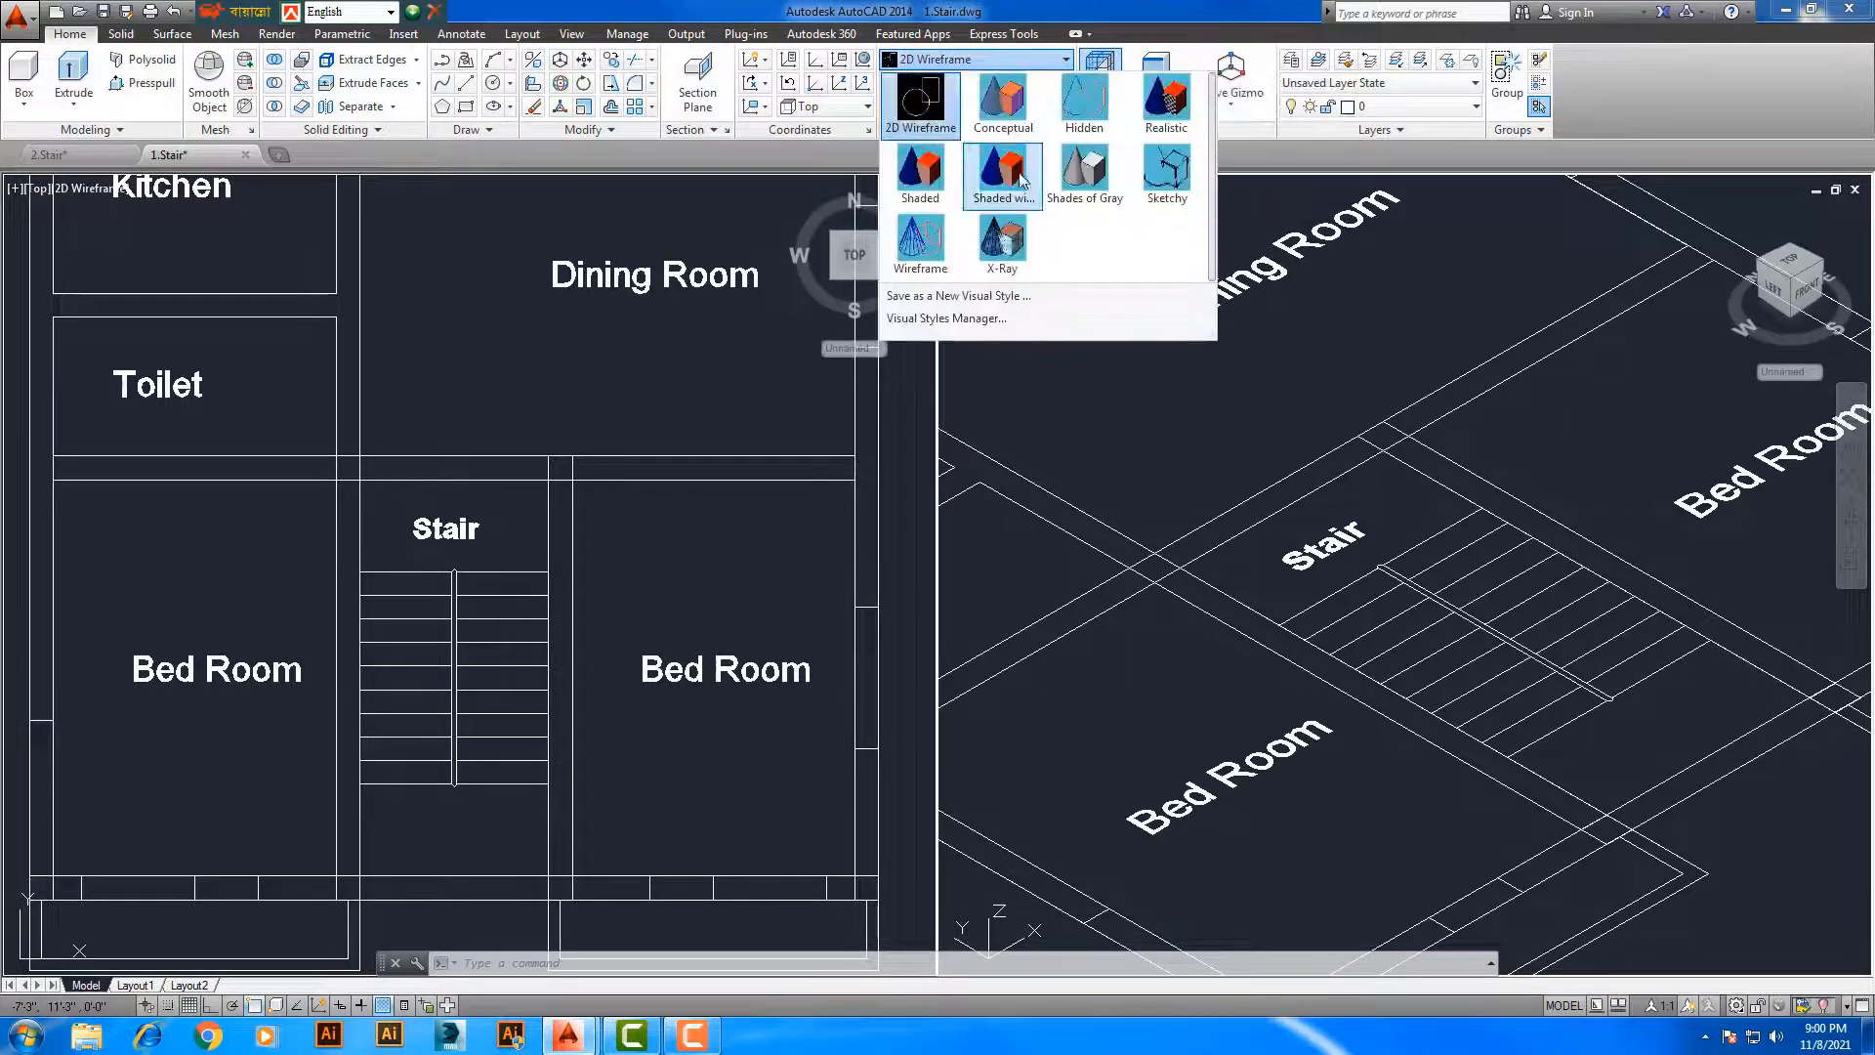
pyautogui.click(1007, 115)
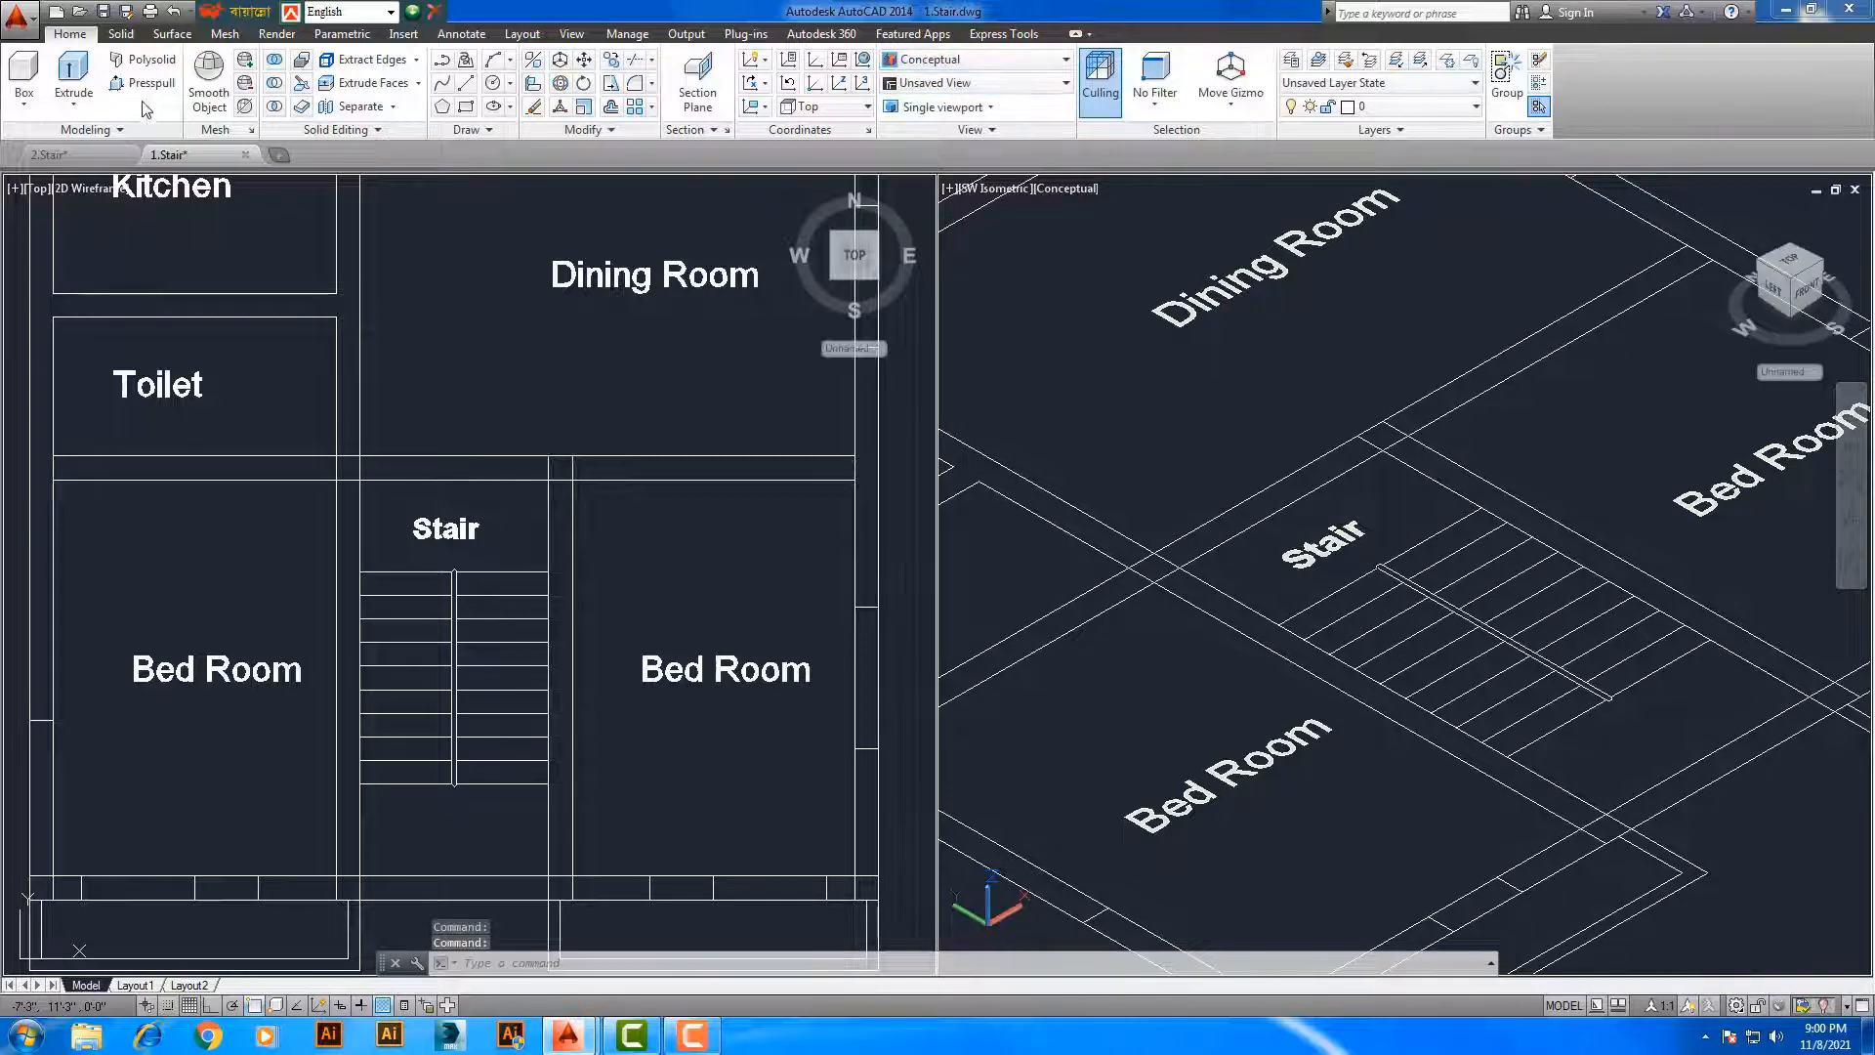
# Model a 6-inch-high box over the stair landing, from the first tread line's wall end to the opposite inner wall corner
pyautogui.click(24, 68)
pyautogui.moveTo(1280, 627); pyautogui.dragTo(1283, 672, button='middle')
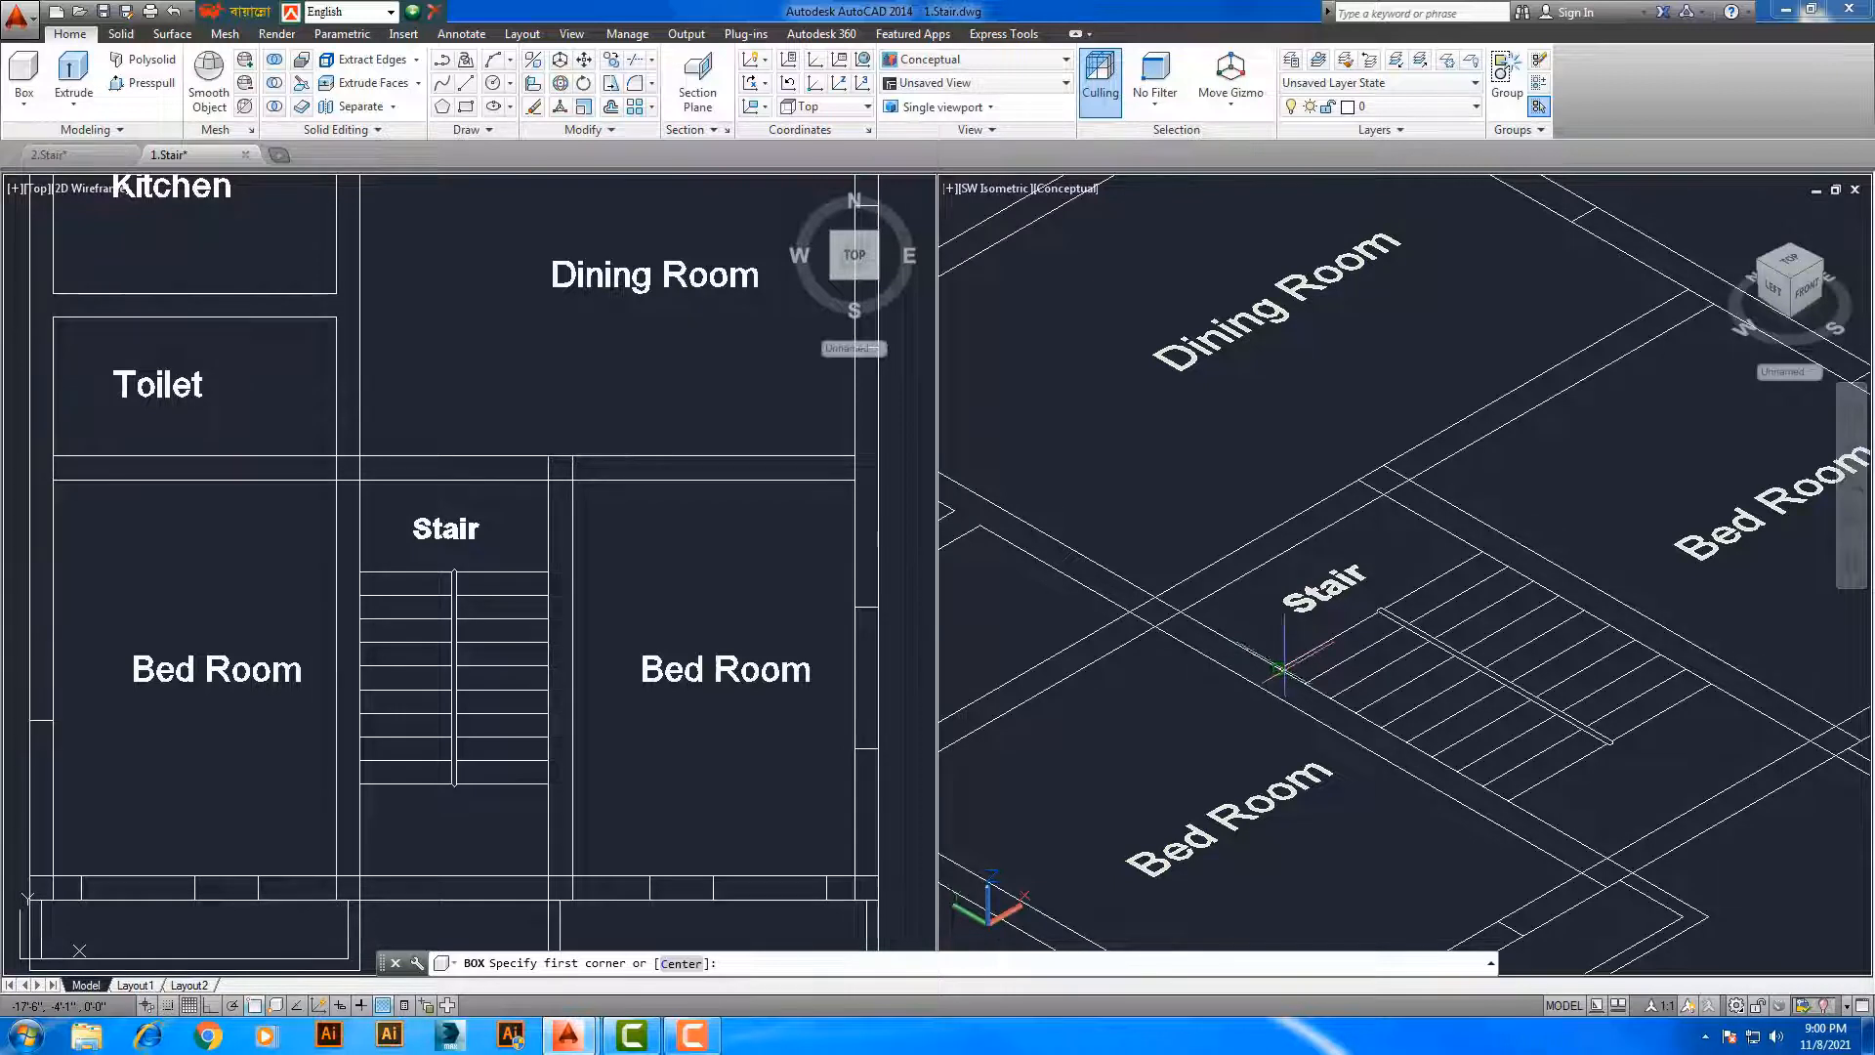
pyautogui.click(1278, 669)
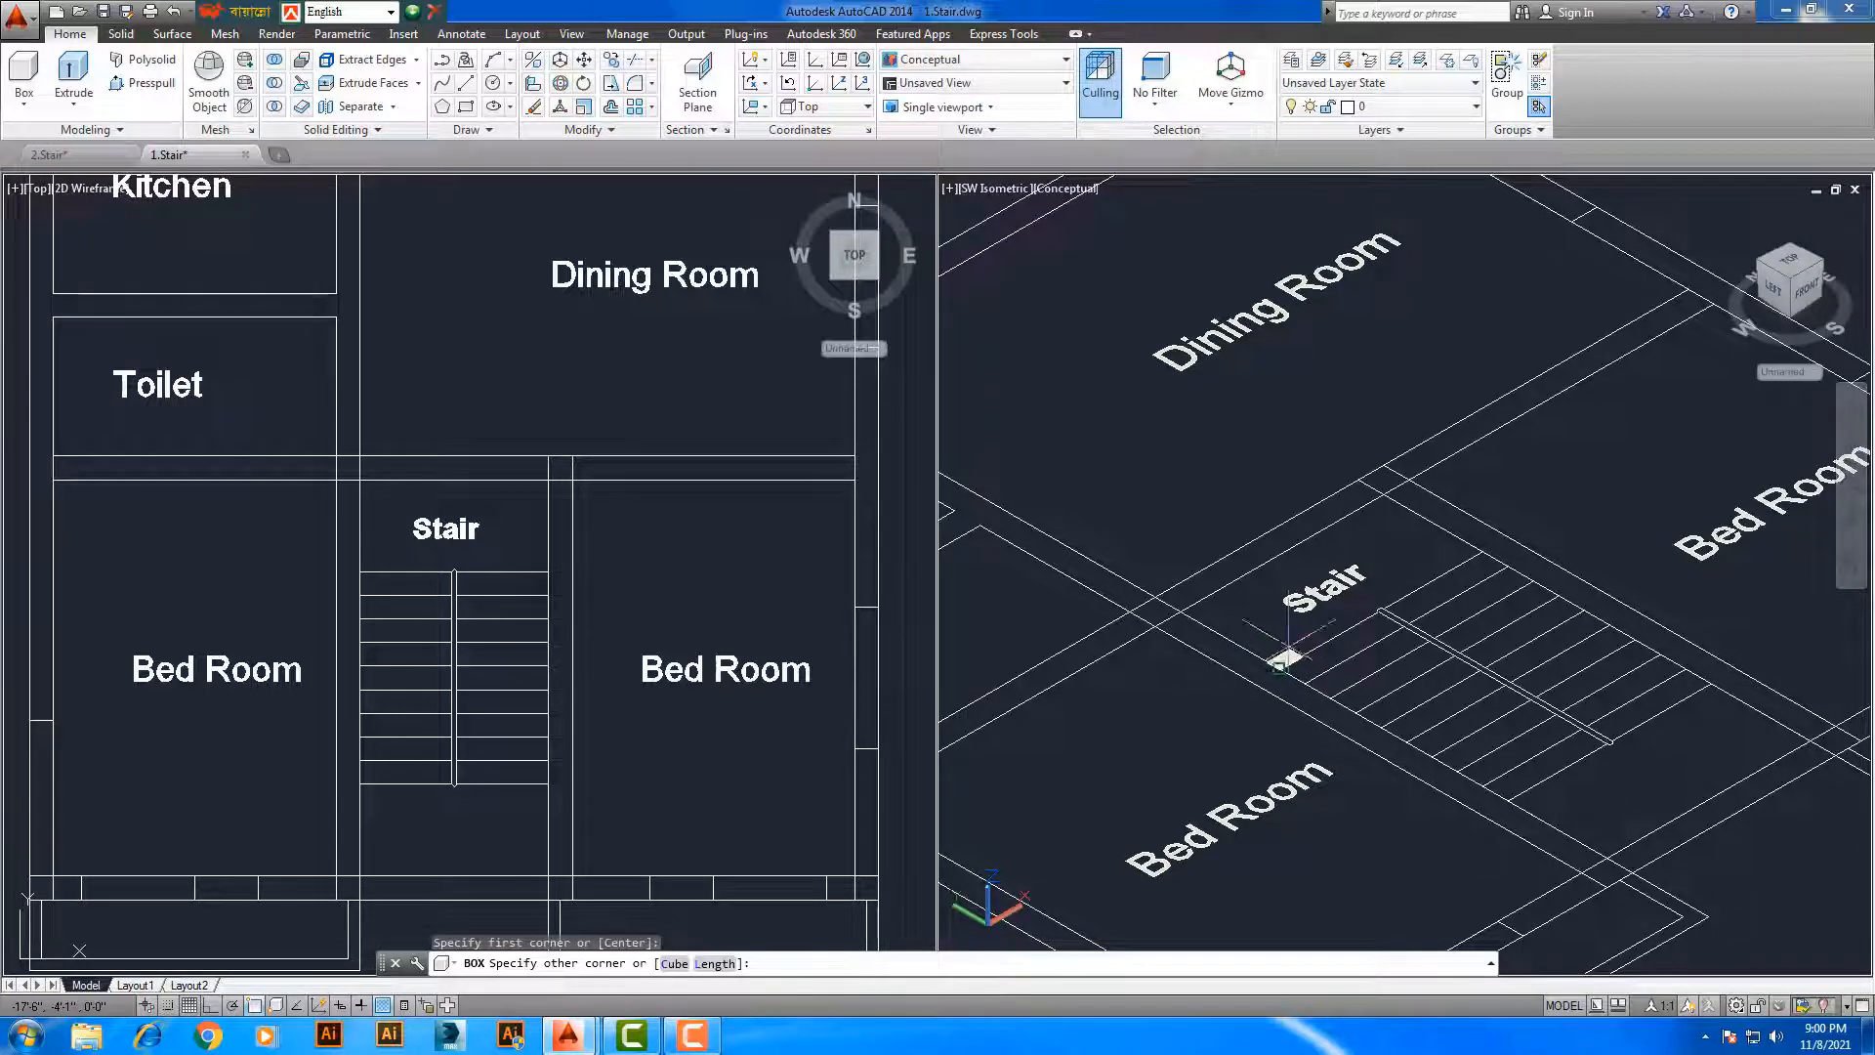
pyautogui.click(1383, 494)
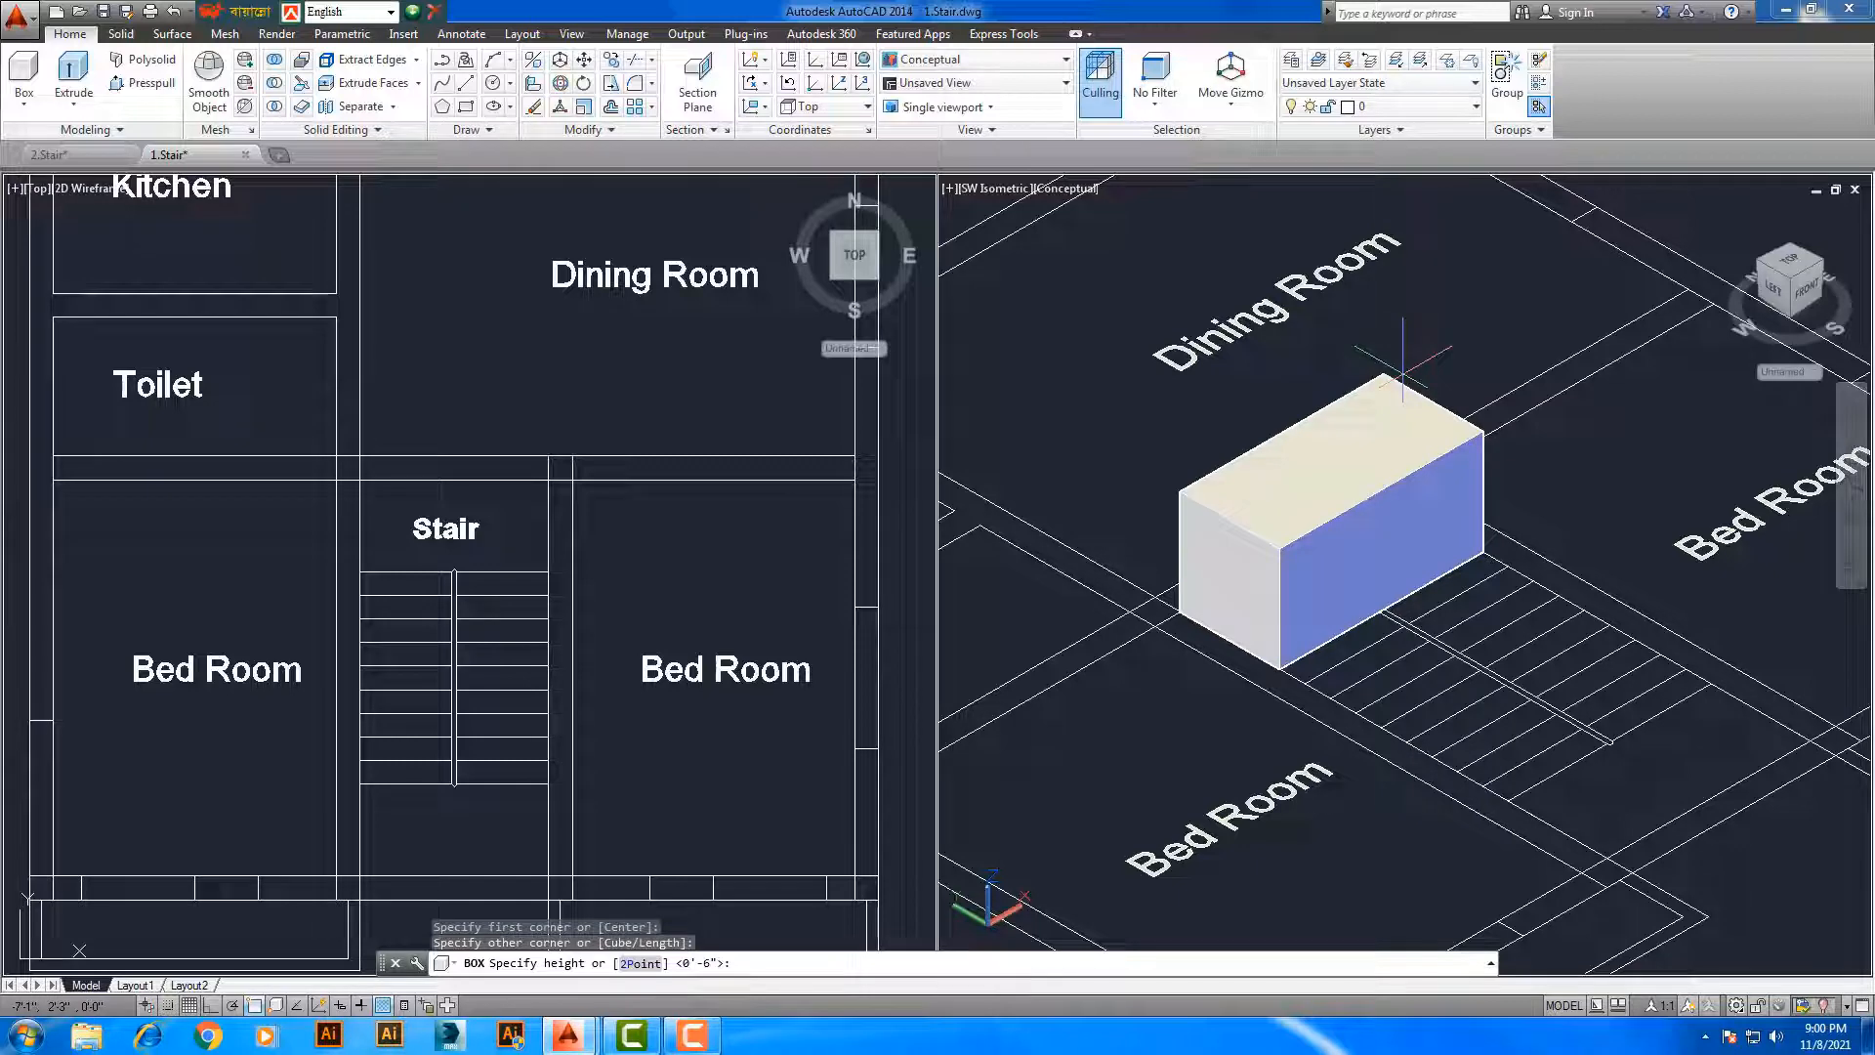
pyautogui.press('Return')
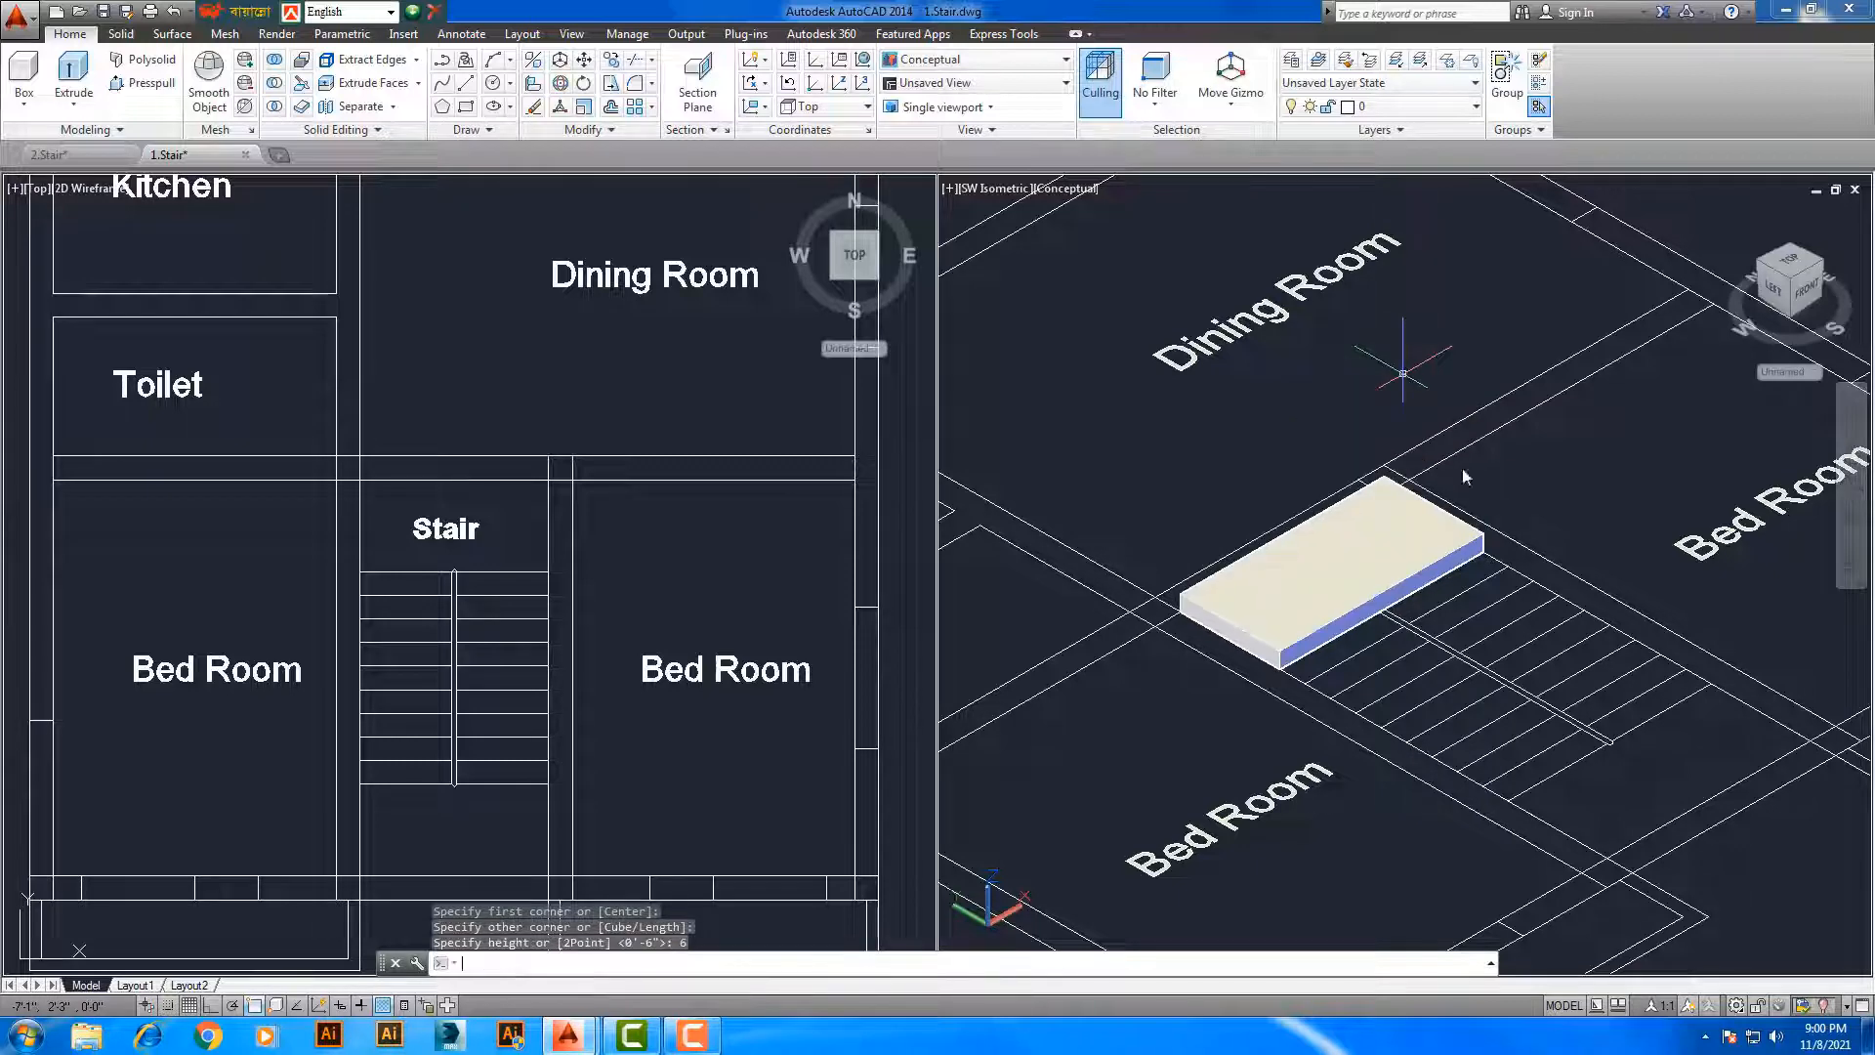
# Copy the landing slab 10' straight up along Z with Ortho on, using its lower front corner as base point
pyautogui.moveTo(1387, 621)
pyautogui.mouseDown(button='middle')
pyautogui.moveTo(1322, 564)
pyautogui.moveTo(1394, 614)
pyautogui.mouseUp(button='middle')
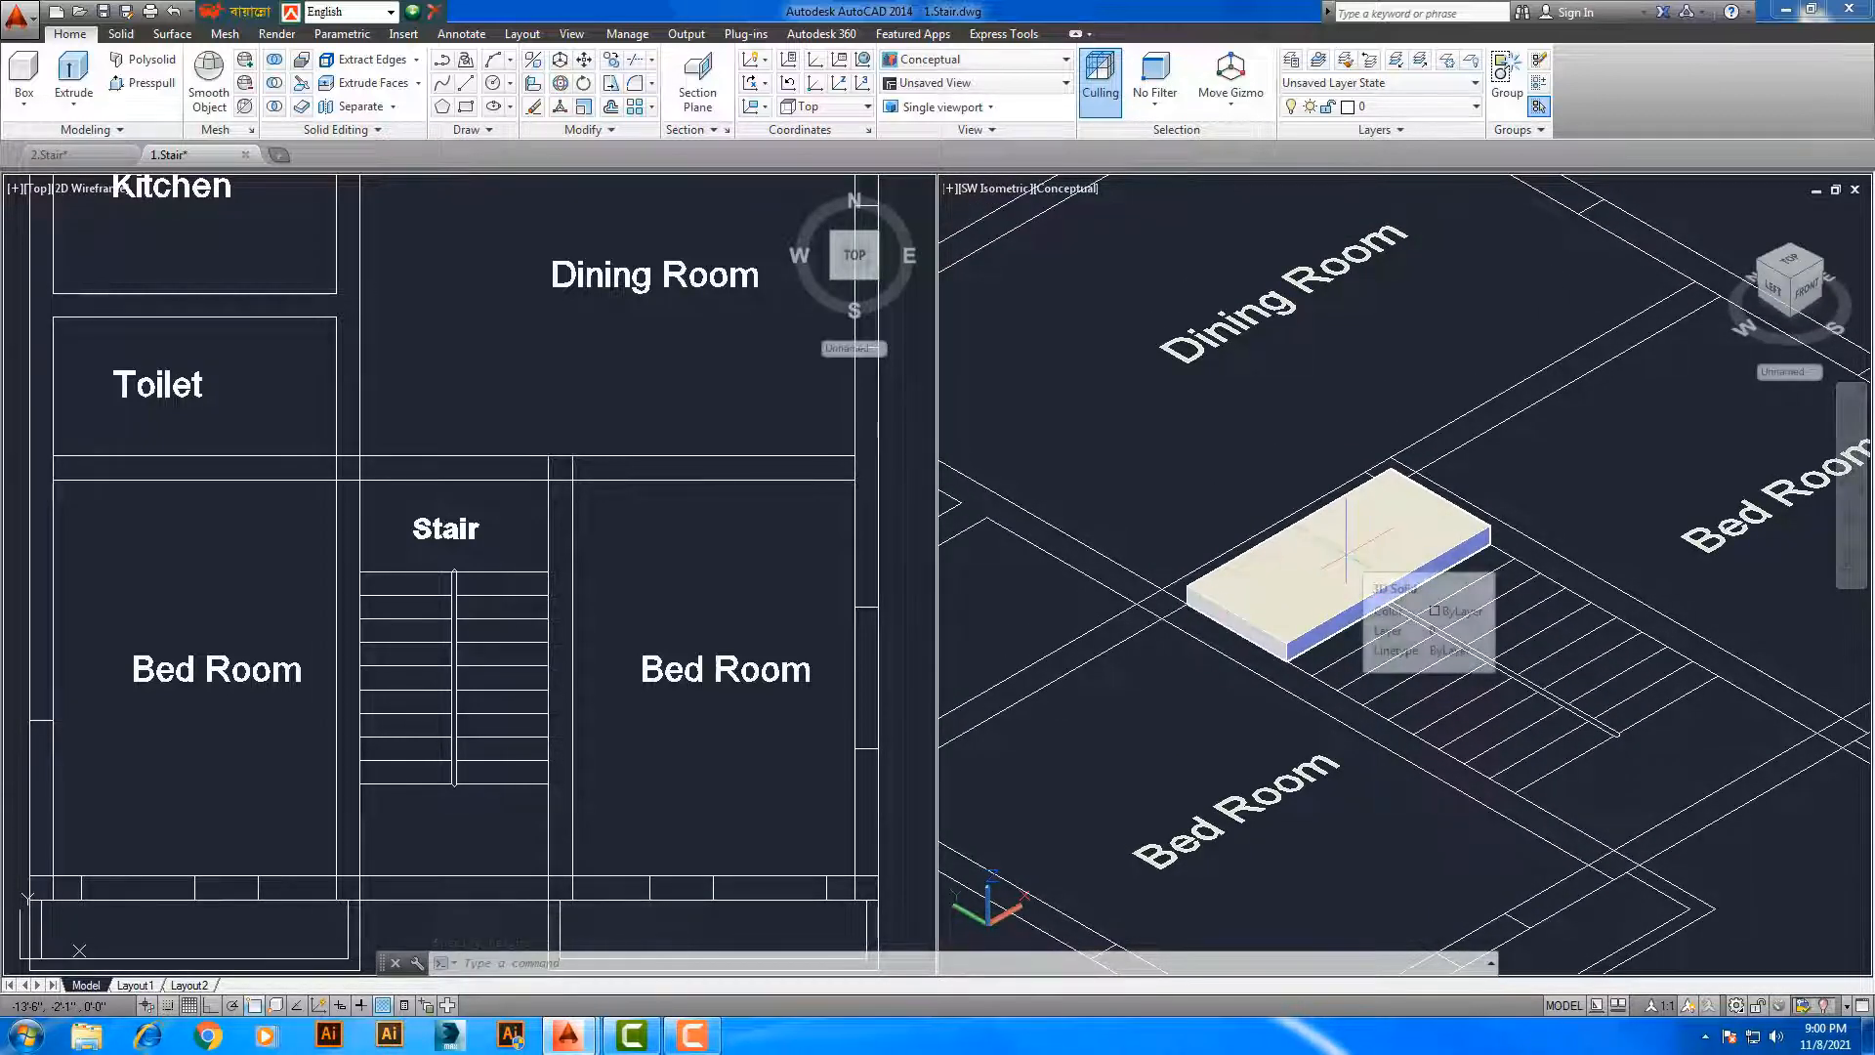
pyautogui.moveTo(1463, 584); pyautogui.dragTo(1481, 680, button='middle')
pyautogui.scroll(-5, 1551, 565)
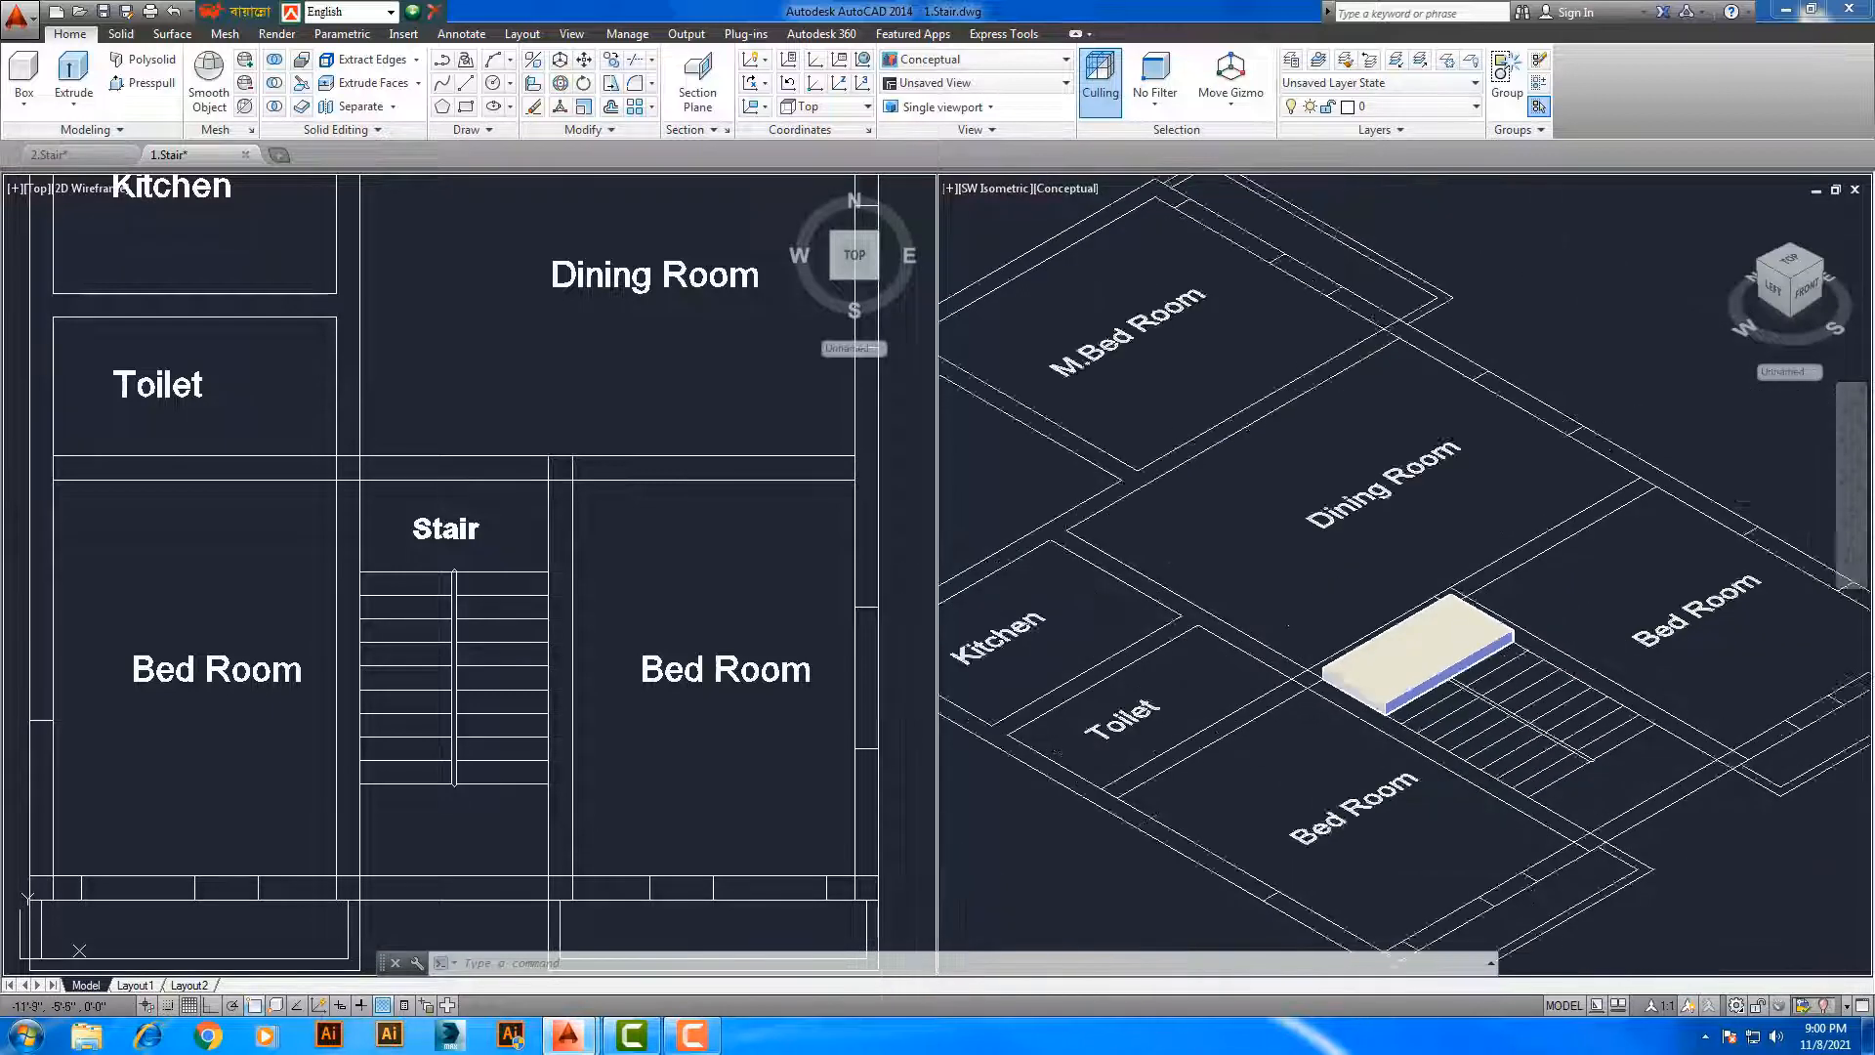
pyautogui.scroll(4, 1494, 616)
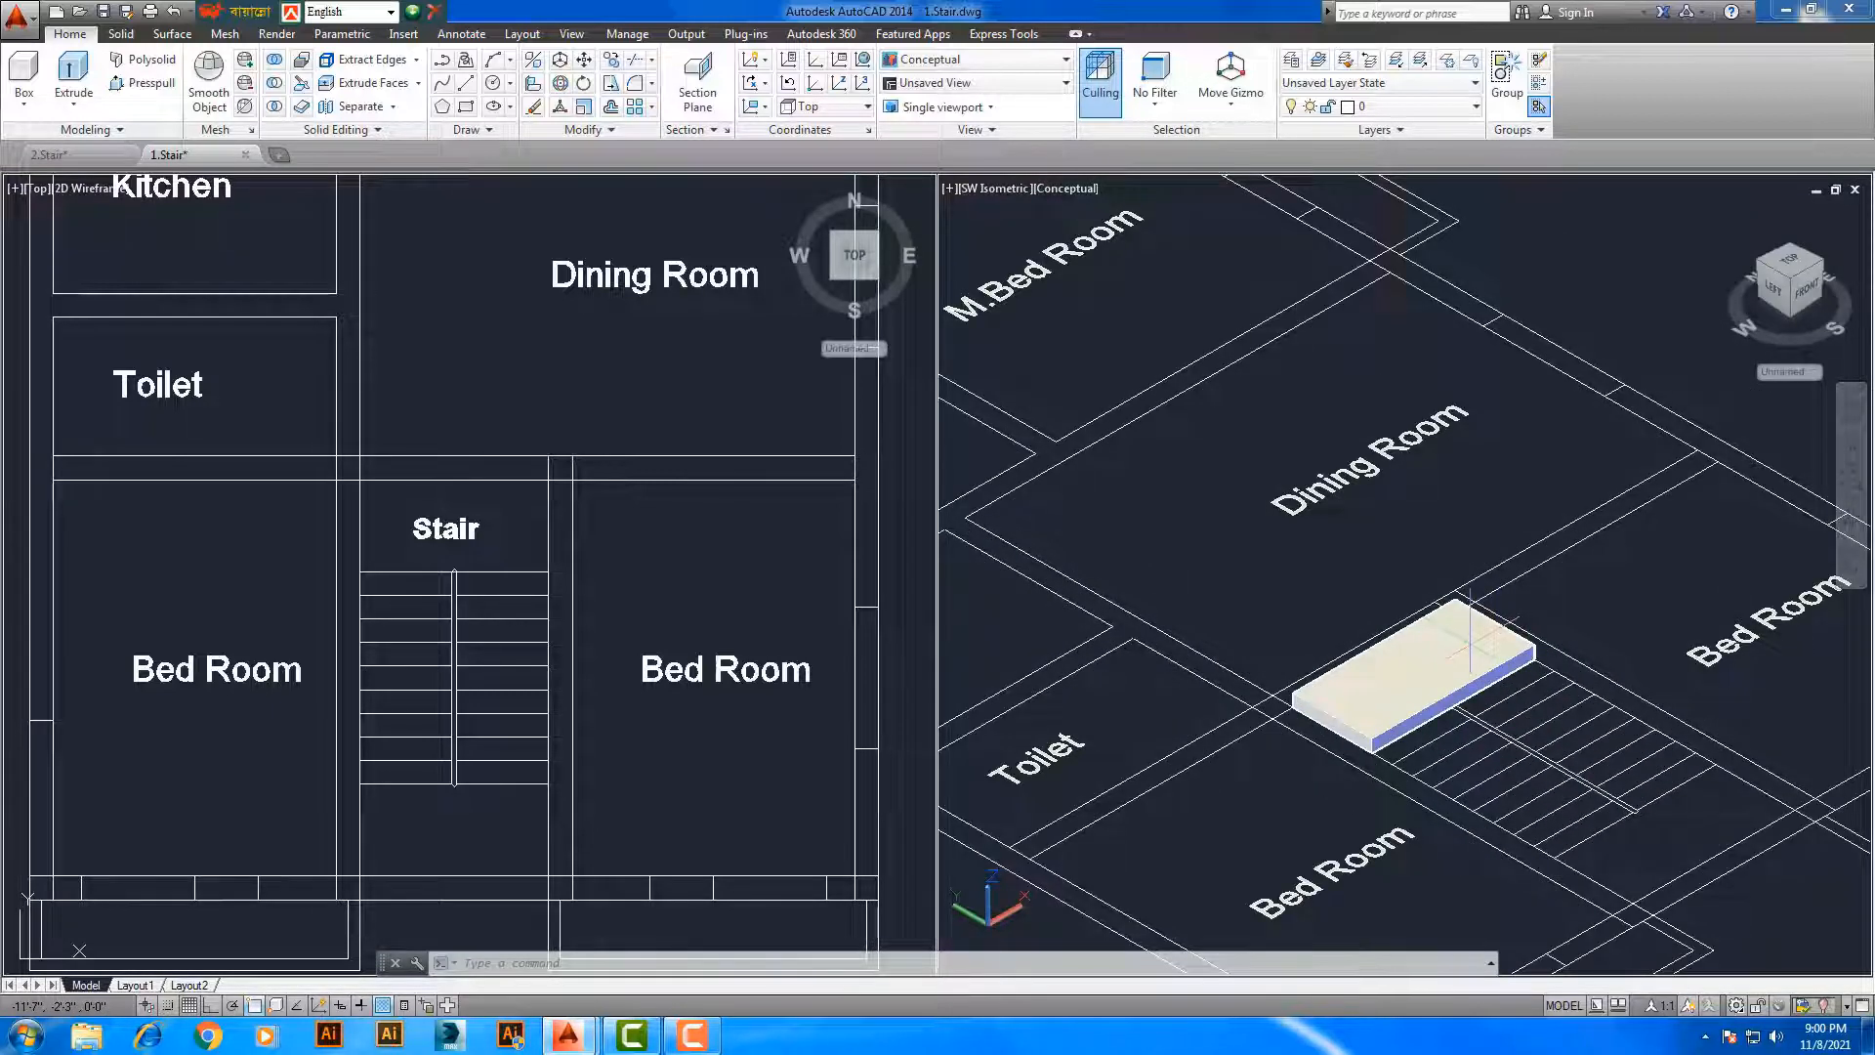
pyautogui.moveTo(1409, 690); pyautogui.dragTo(1410, 666, button='middle')
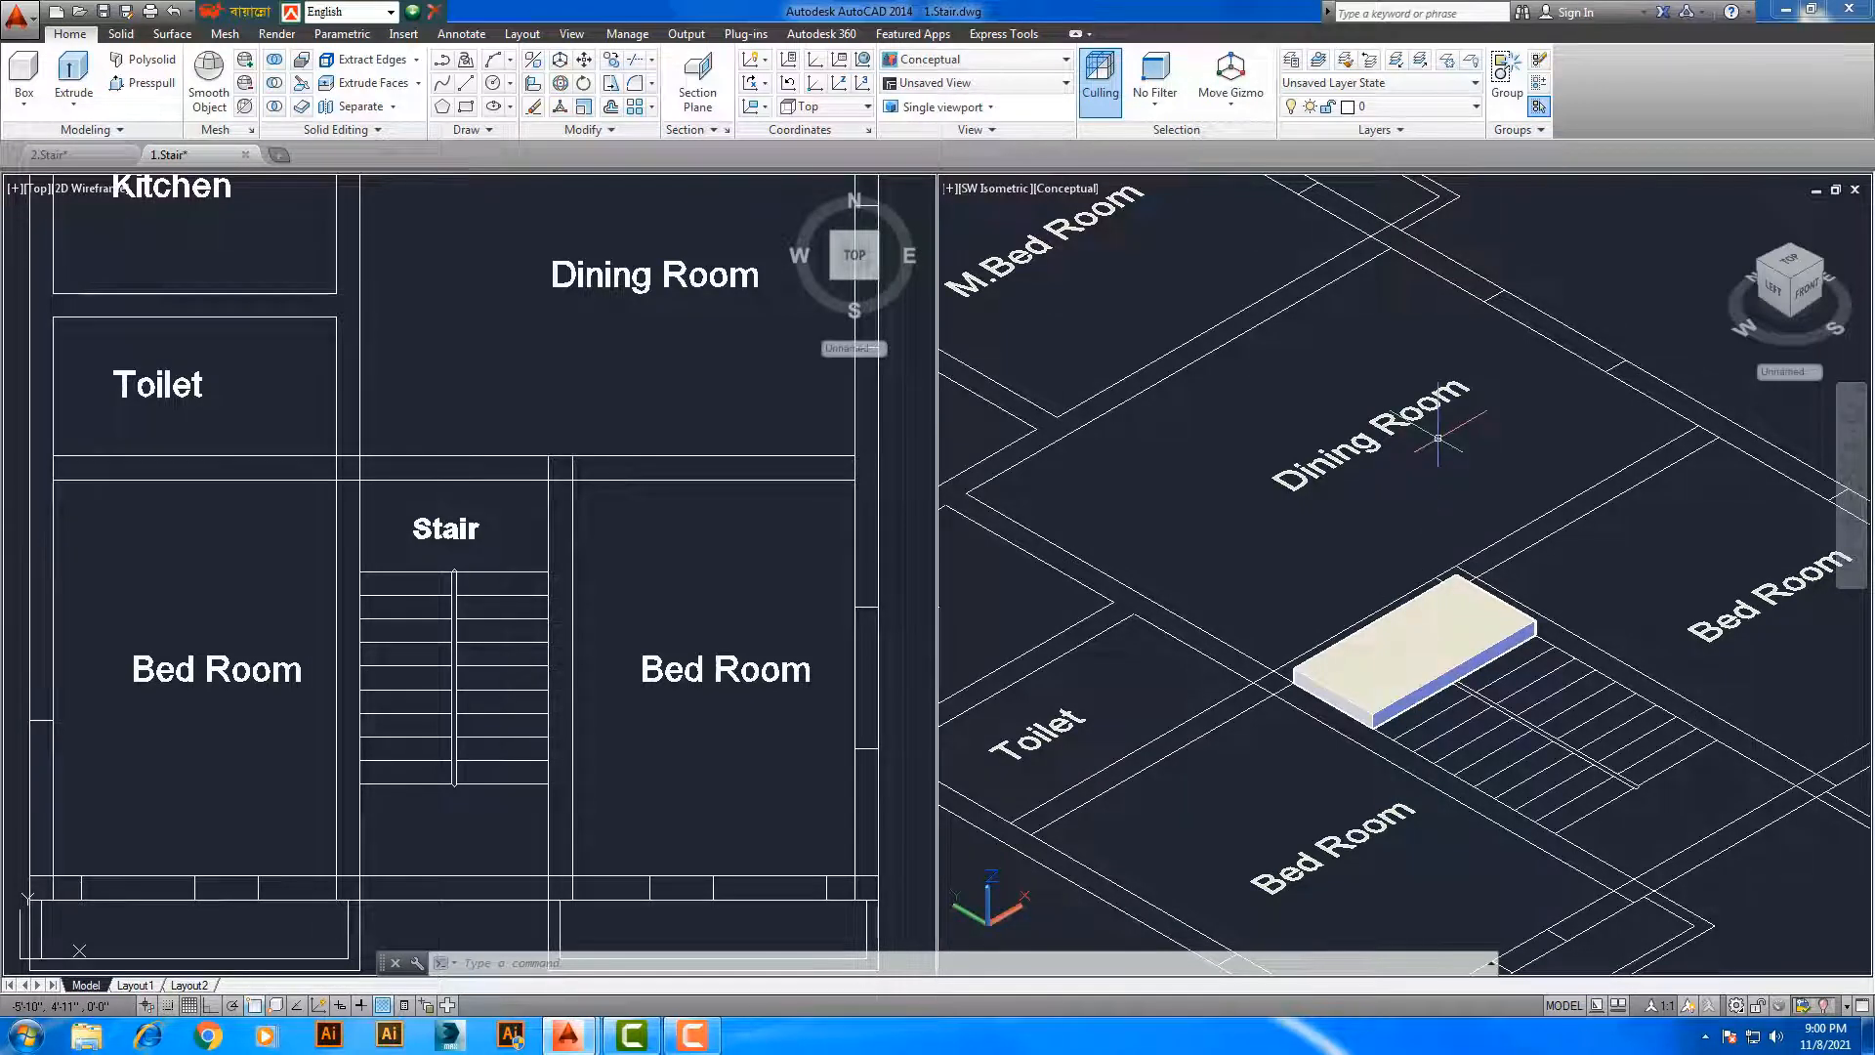
pyautogui.click(611, 61)
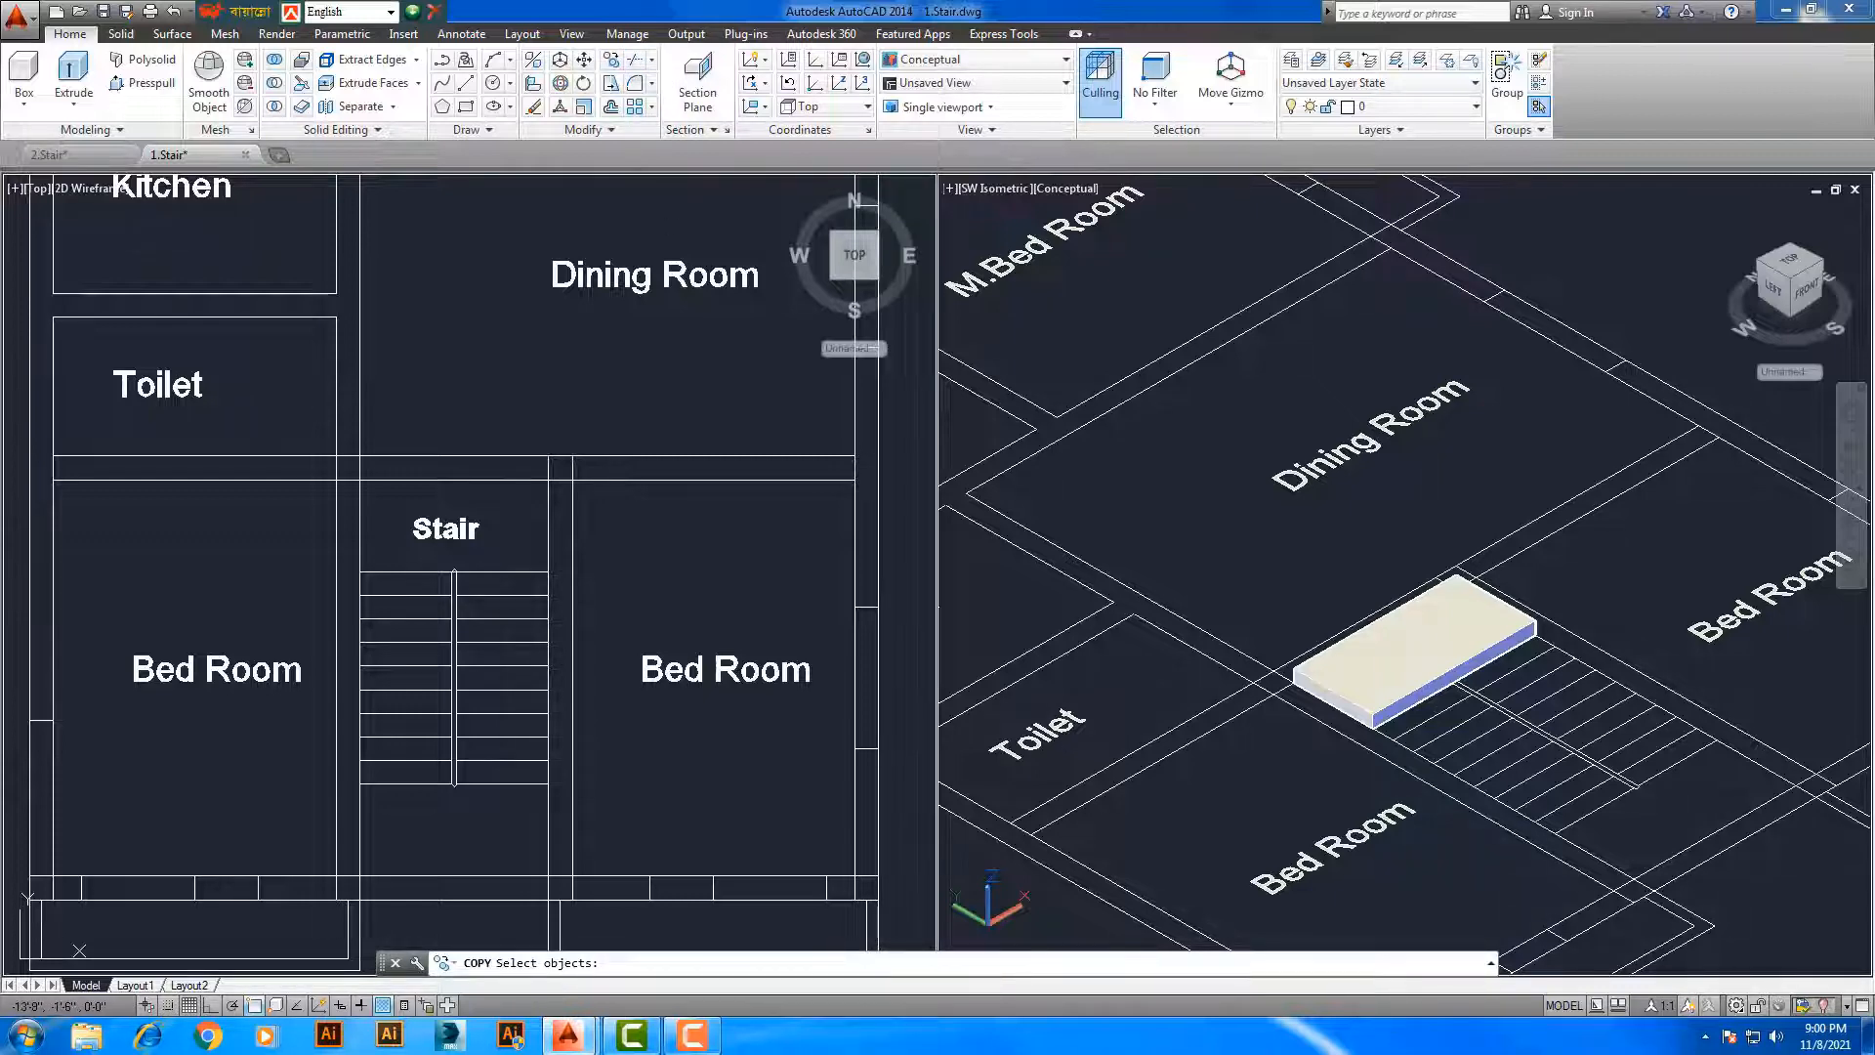
pyautogui.click(1417, 652)
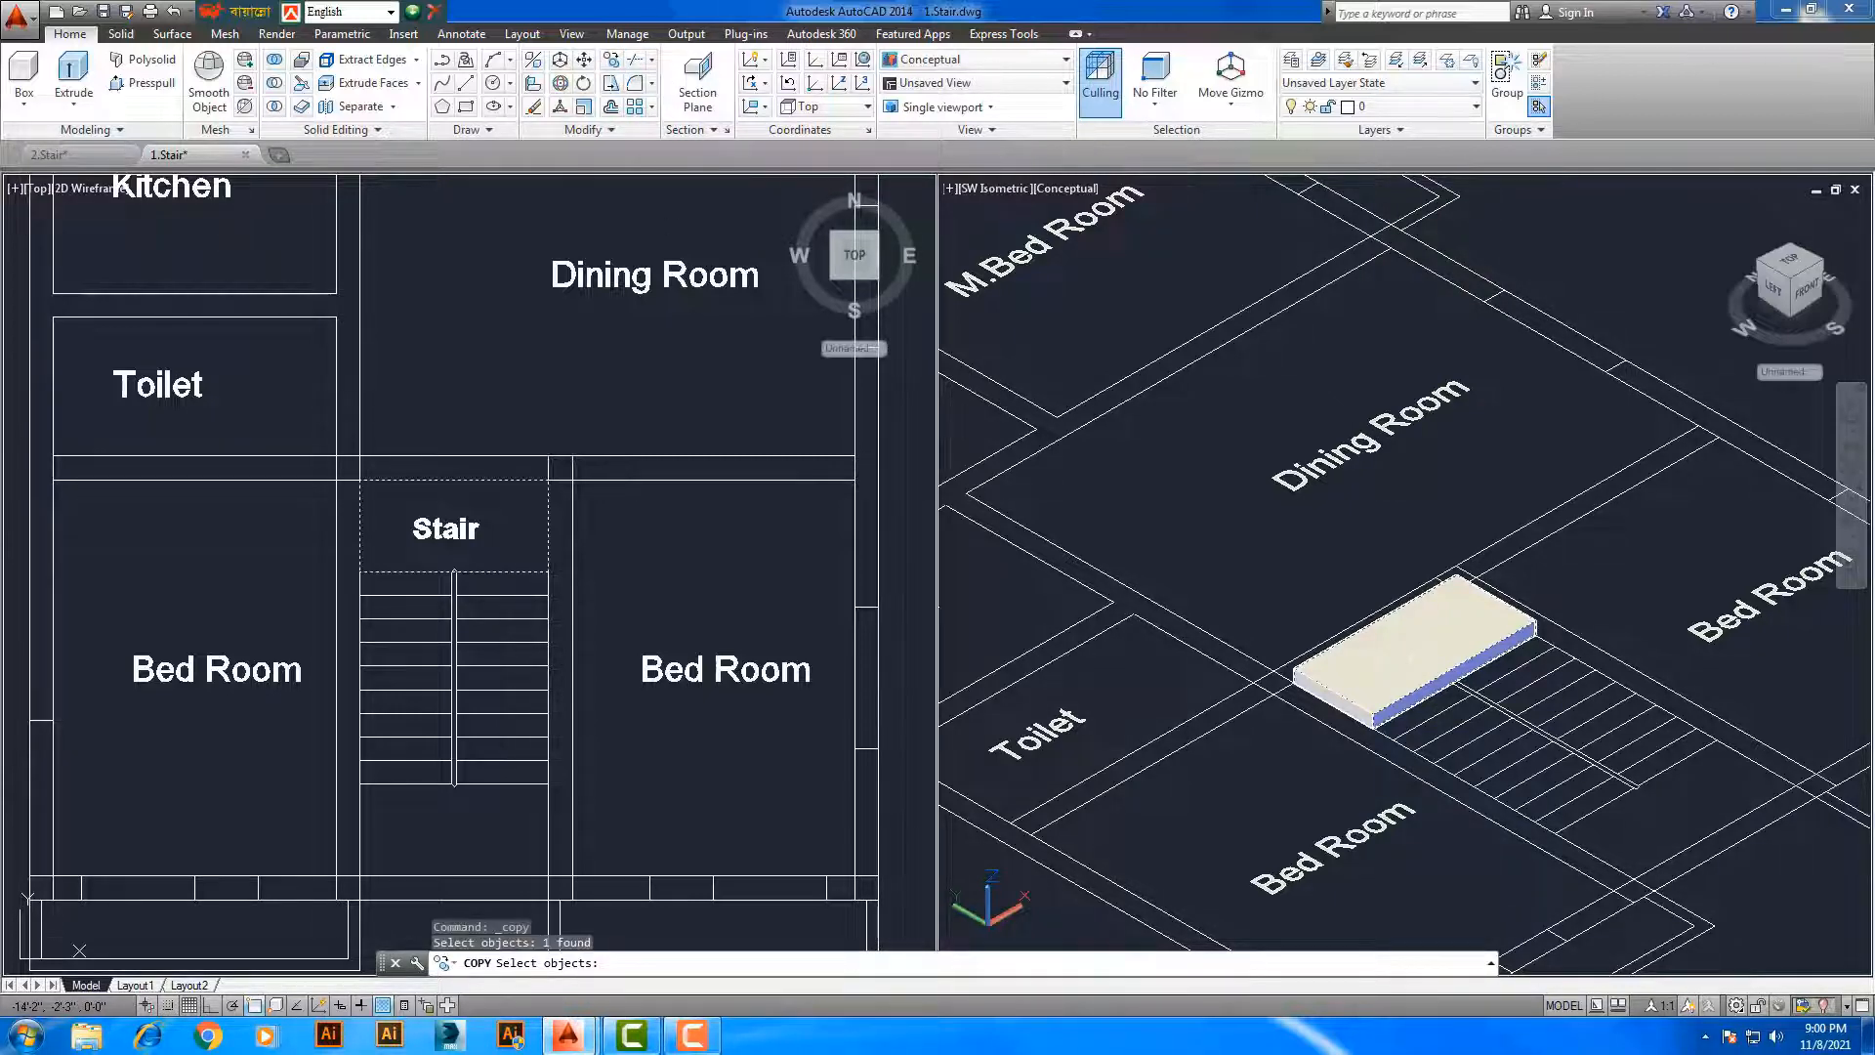
pyautogui.scroll(3, 1378, 739)
pyautogui.press('Return')
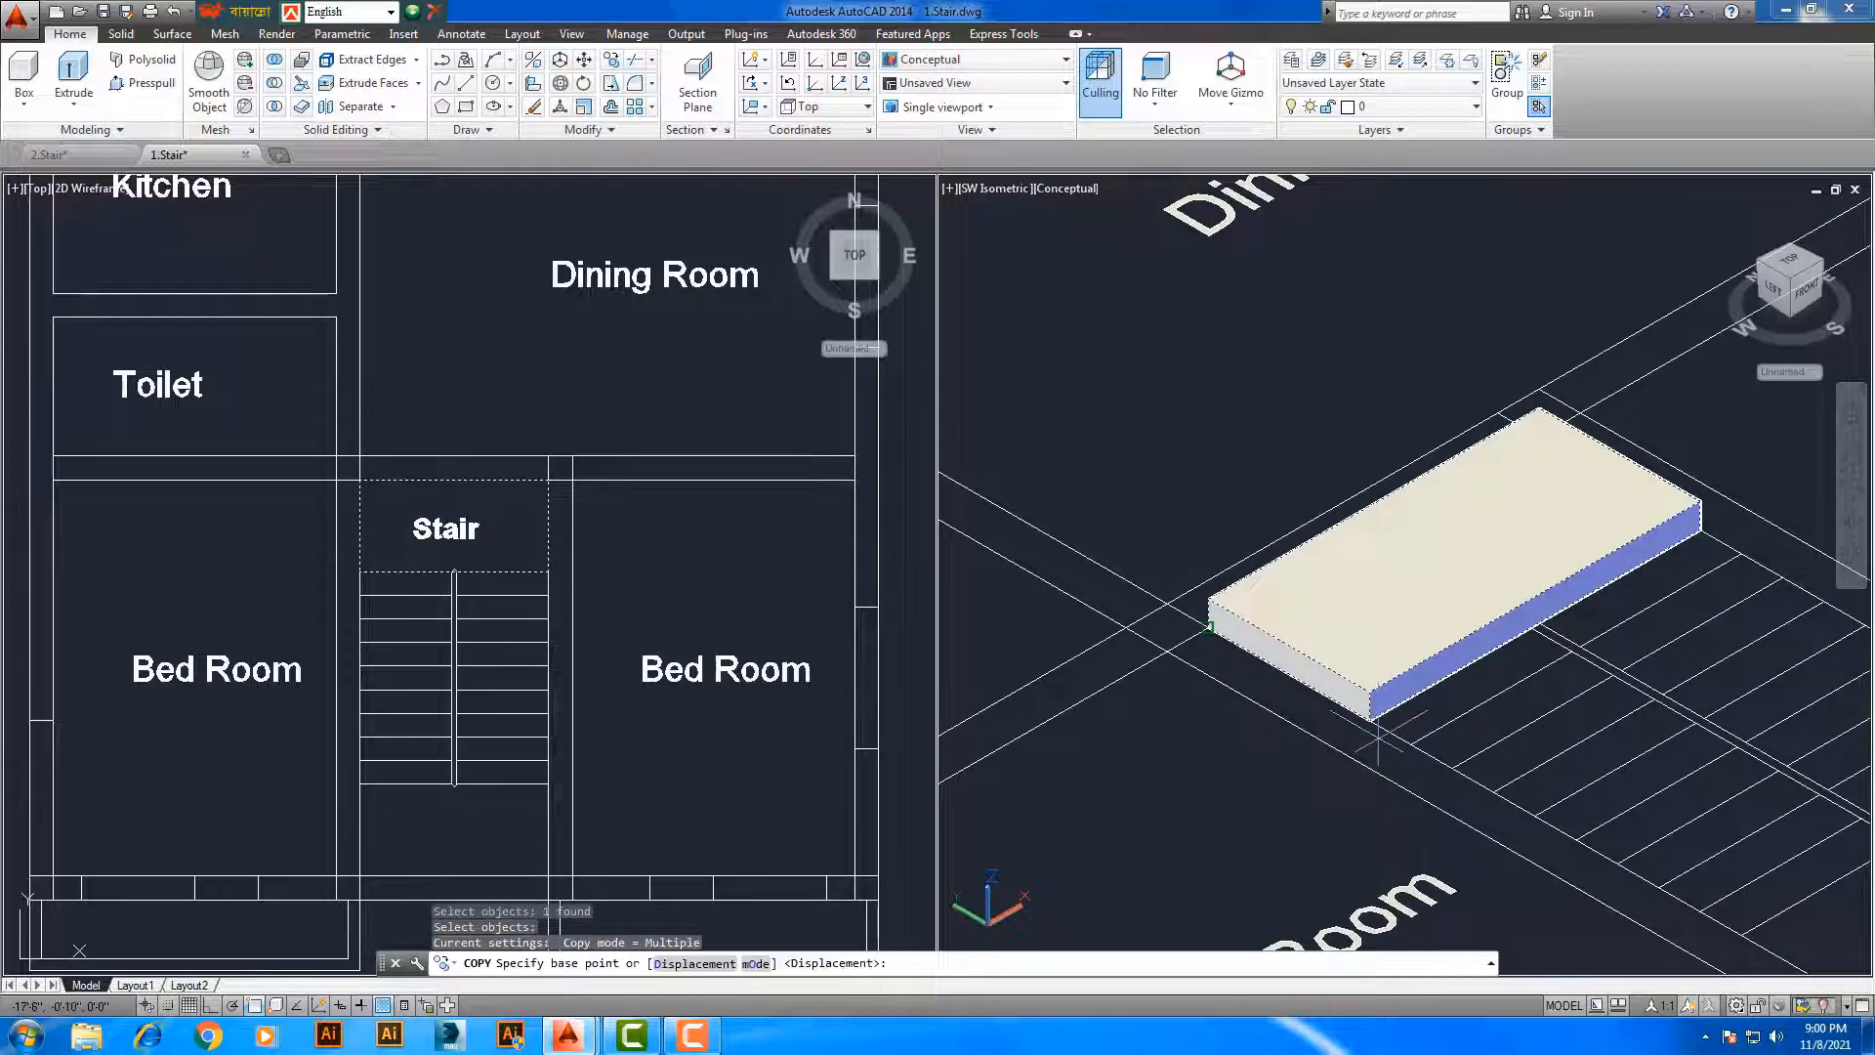
pyautogui.scroll(3, 1370, 720)
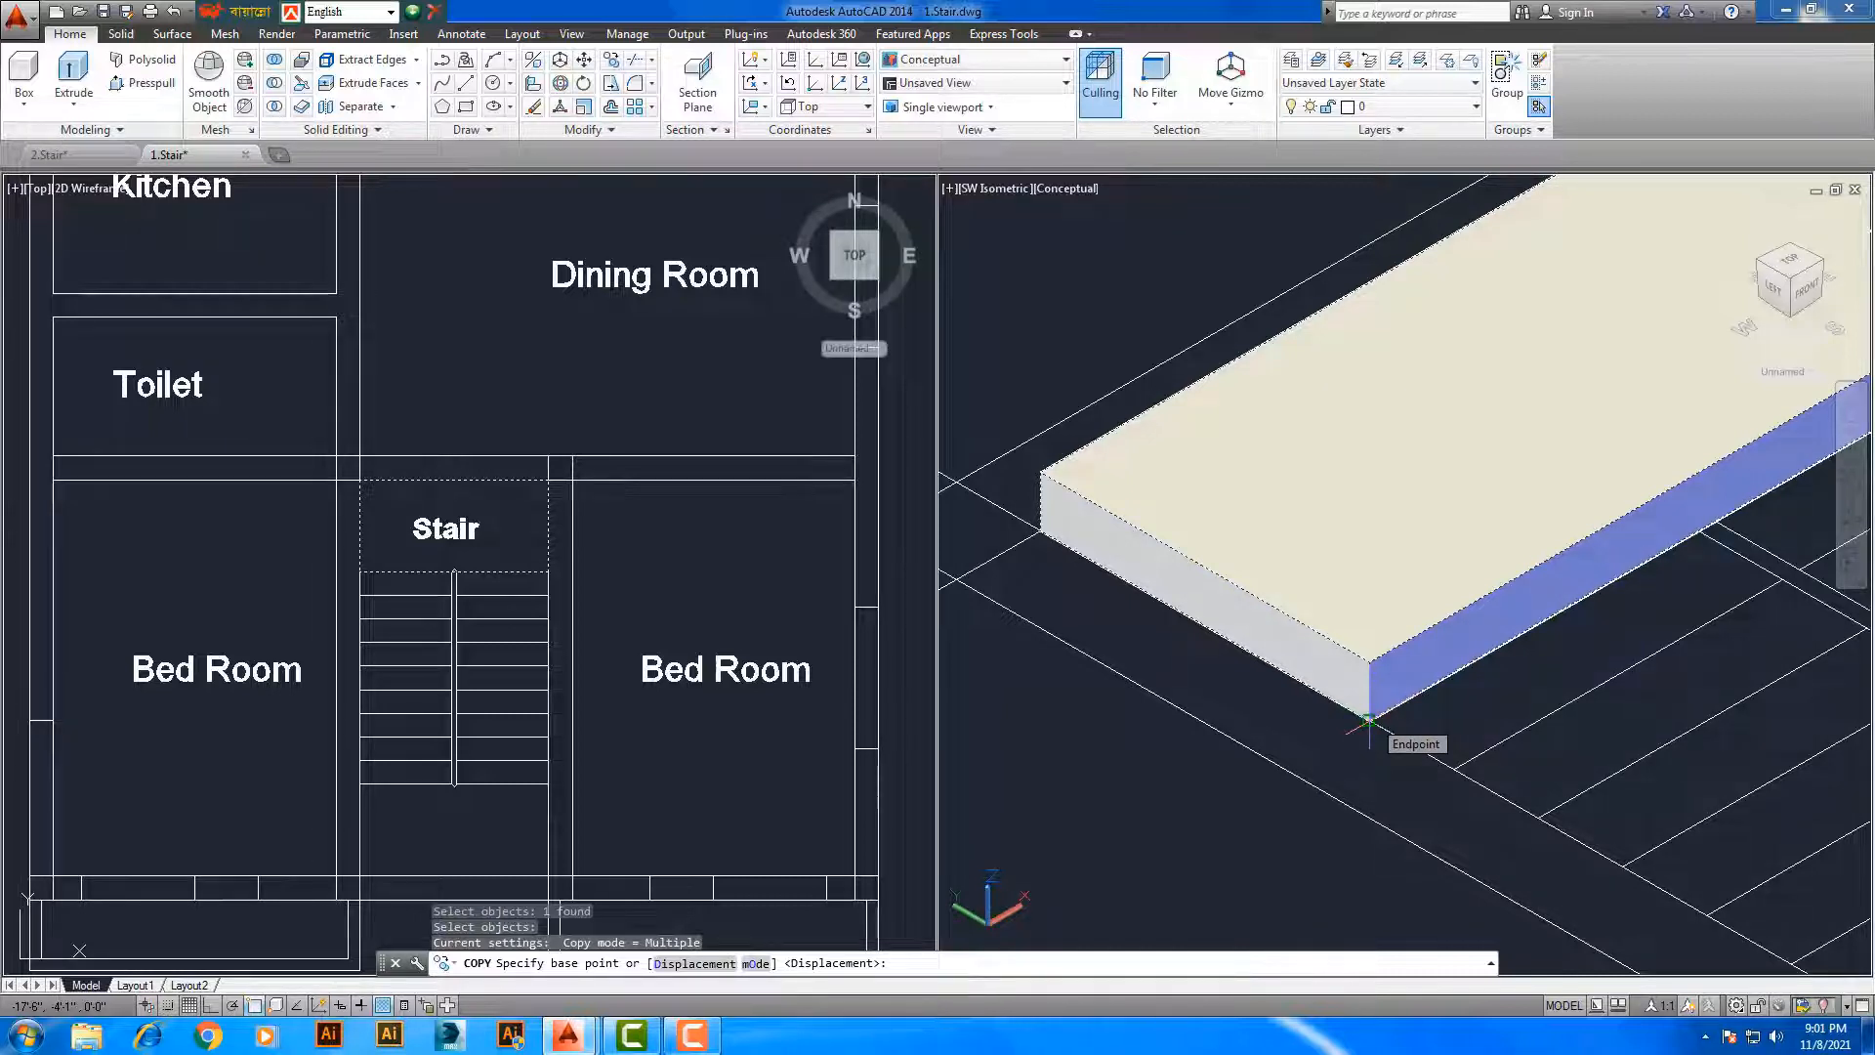
pyautogui.click(1370, 720)
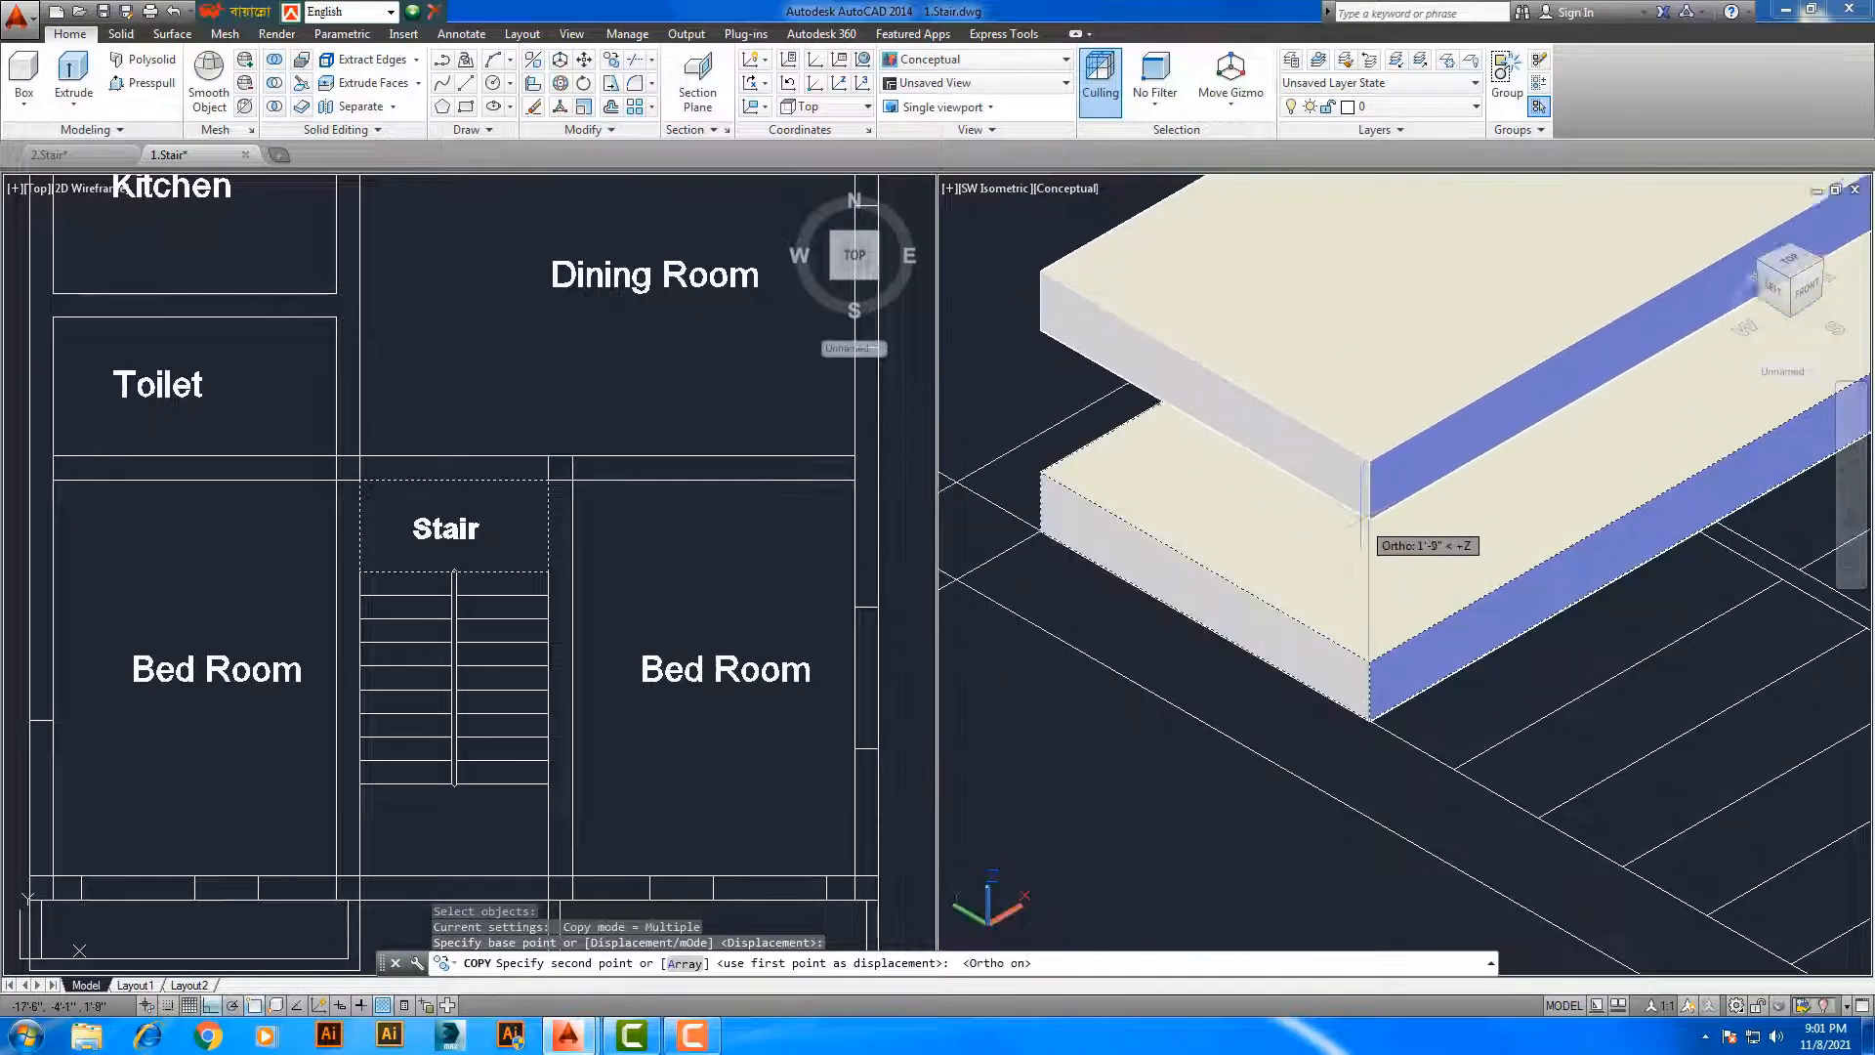
pyautogui.scroll(-2, 1360, 483)
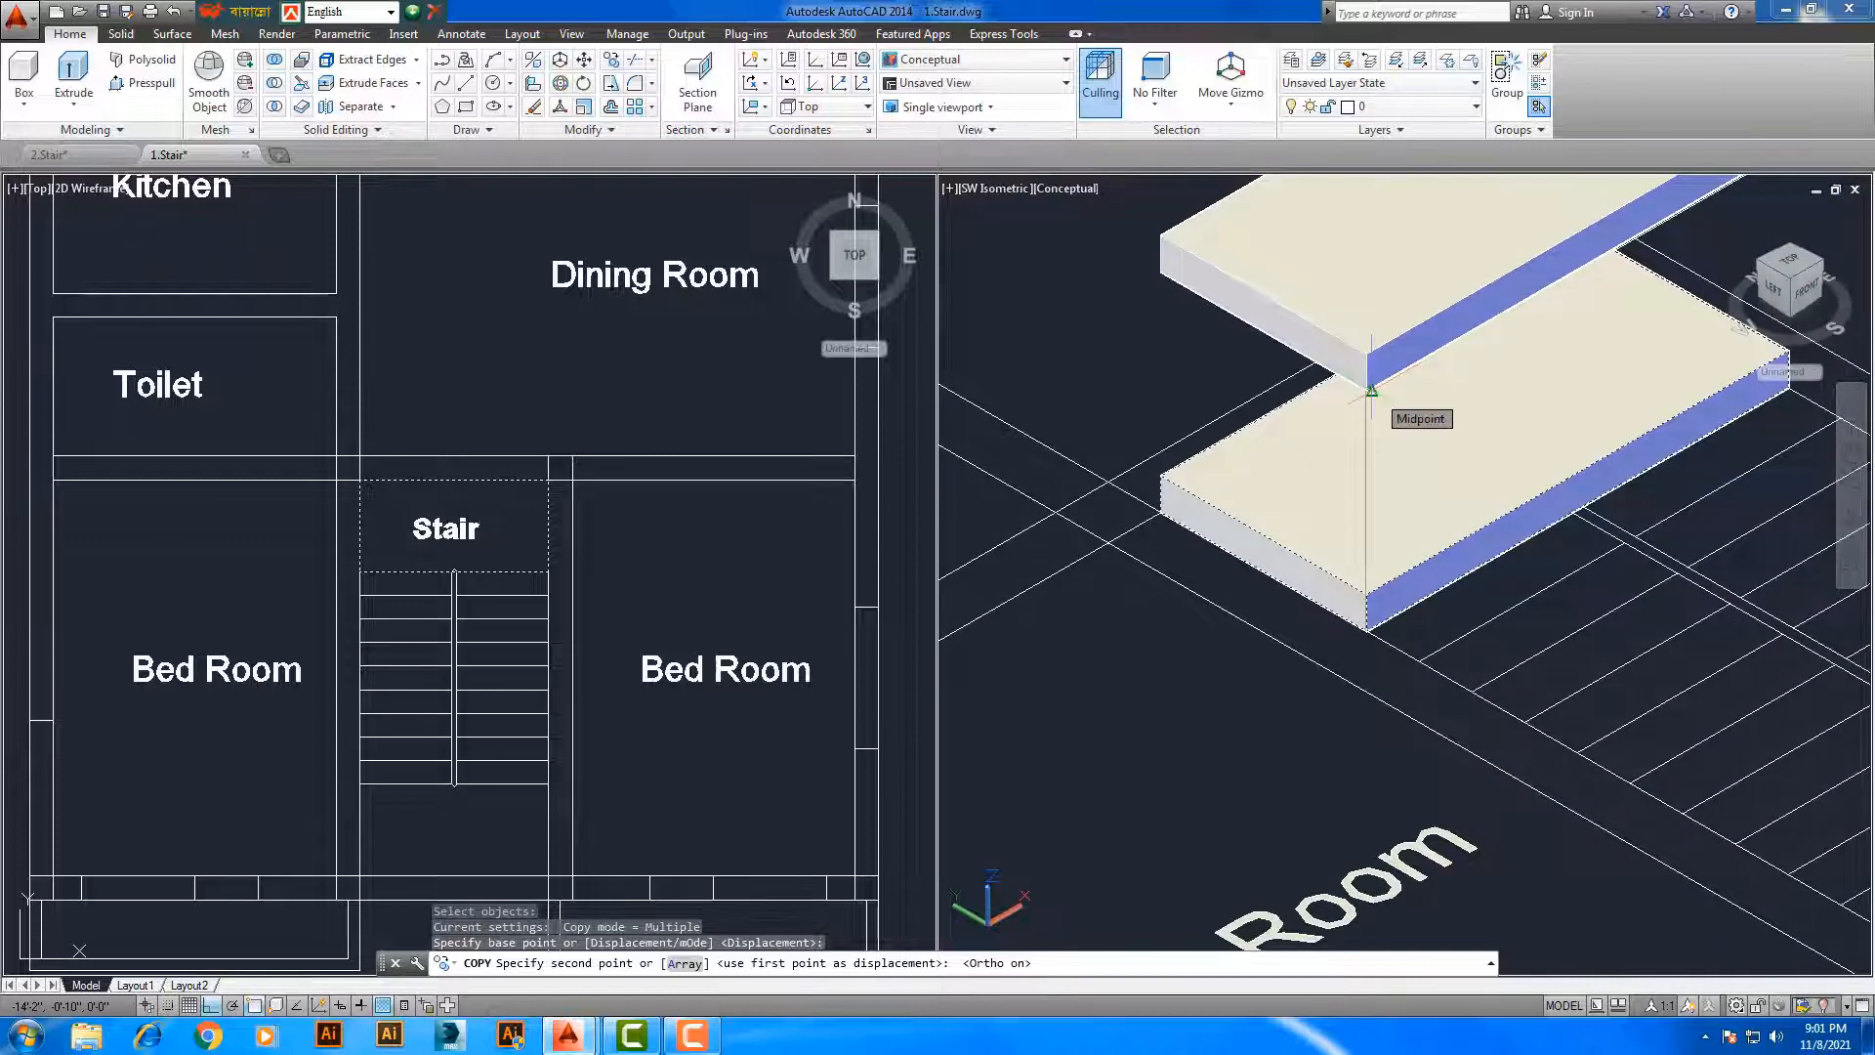
pyautogui.write('10')
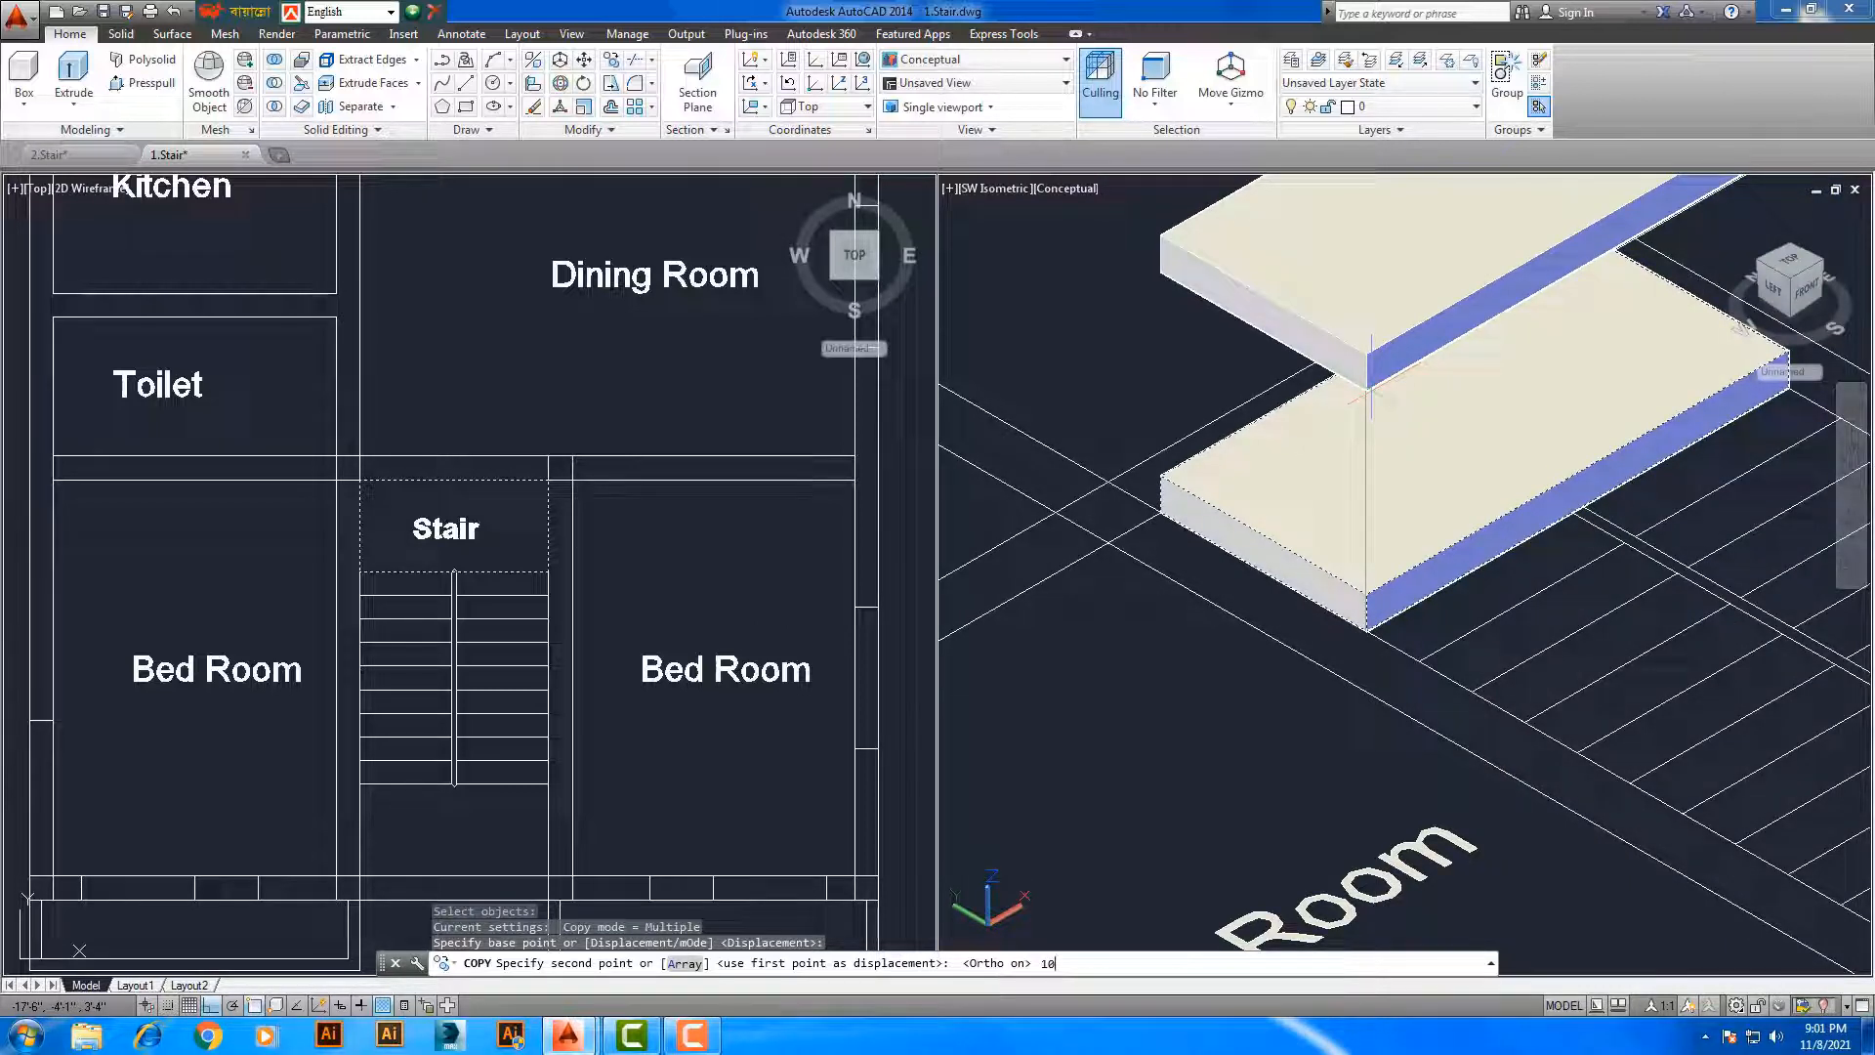
pyautogui.write("'")
pyautogui.press('Return')
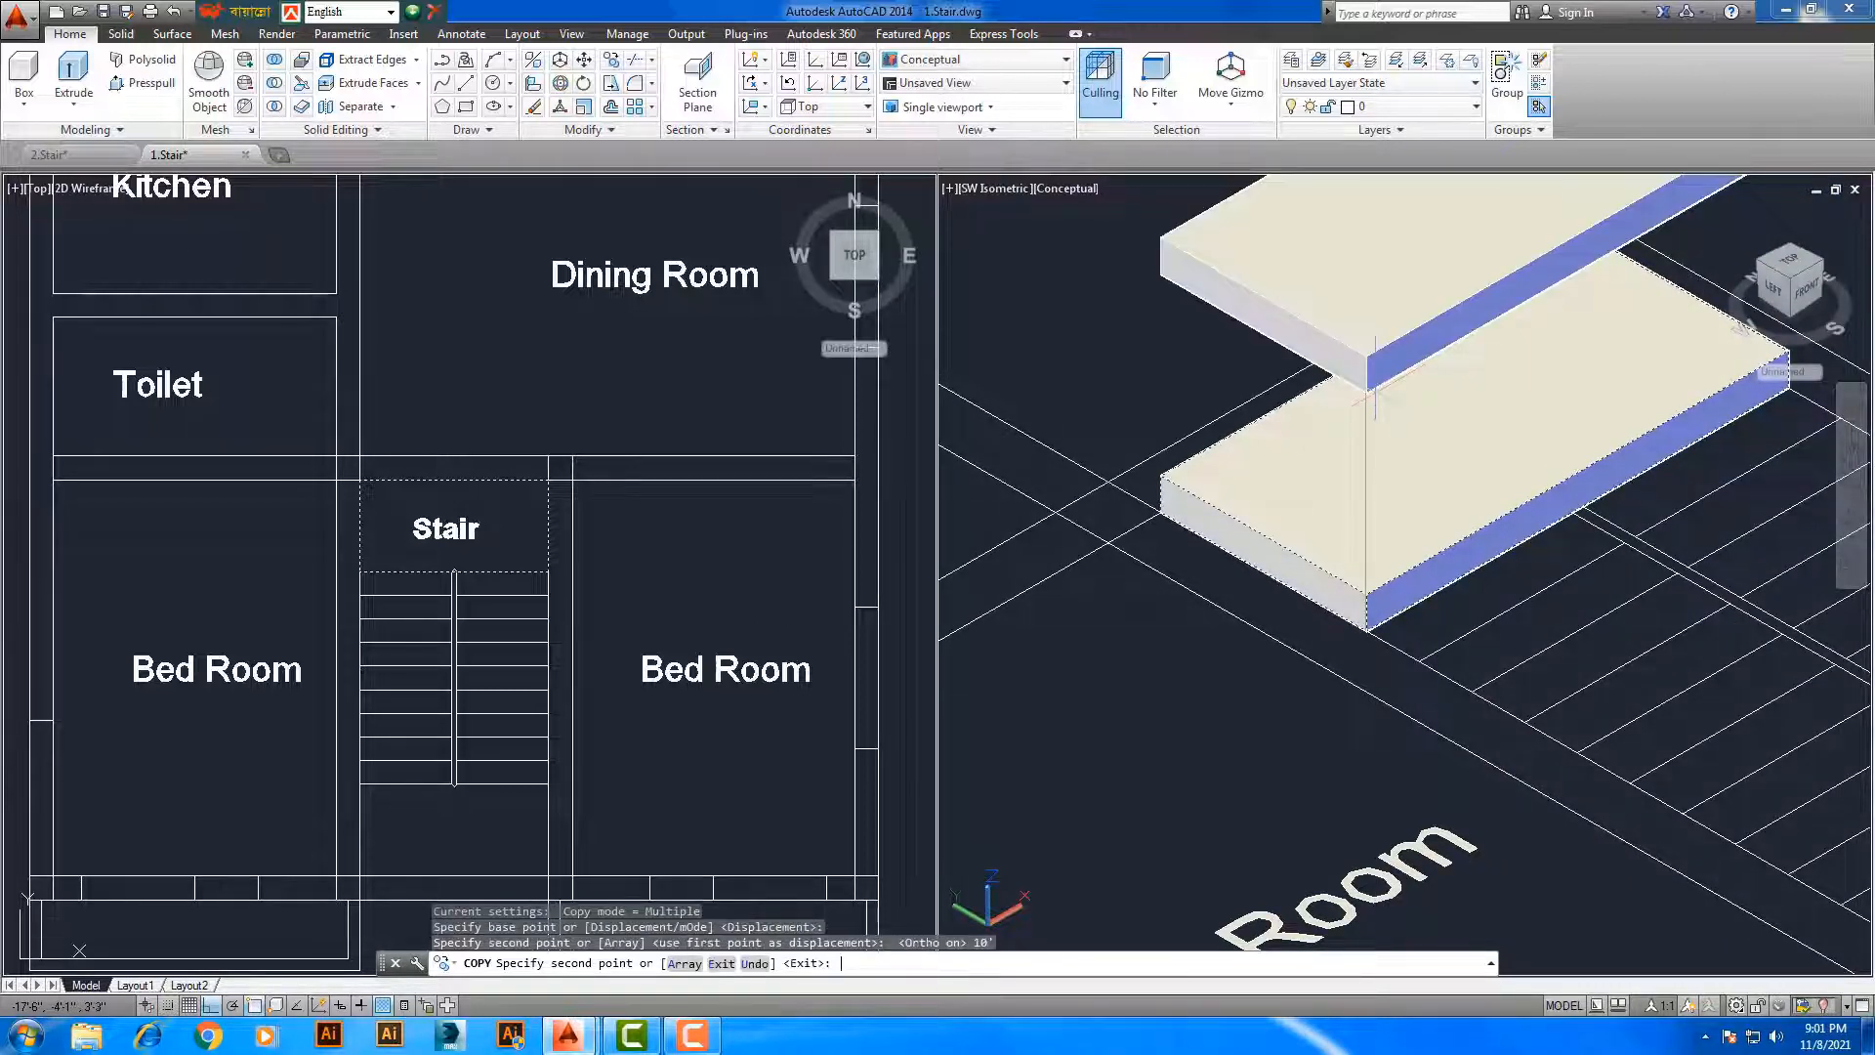
pyautogui.rightClick(1372, 391)
pyautogui.click(1417, 402)
# Examine the two landing slabs and the stair tread lines beside them in the isometric view
pyautogui.scroll(-6, 1394, 570)
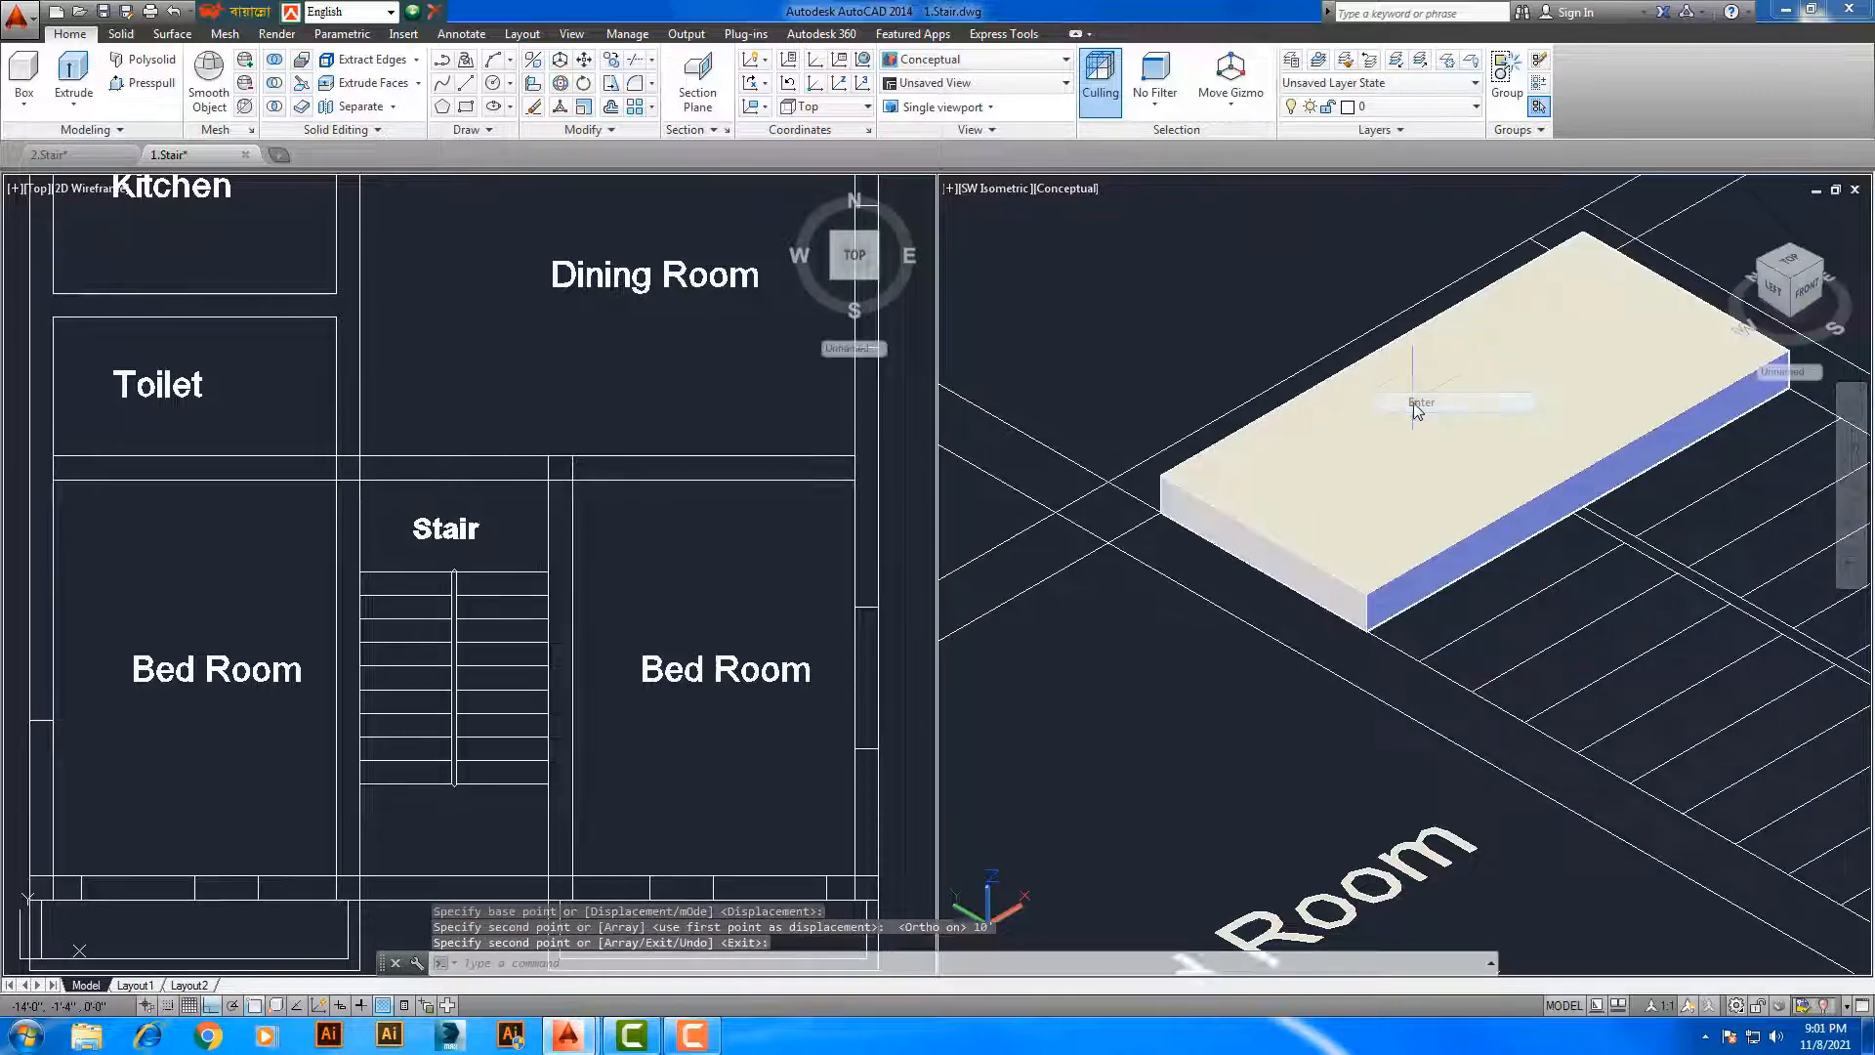
pyautogui.scroll(2, 1394, 569)
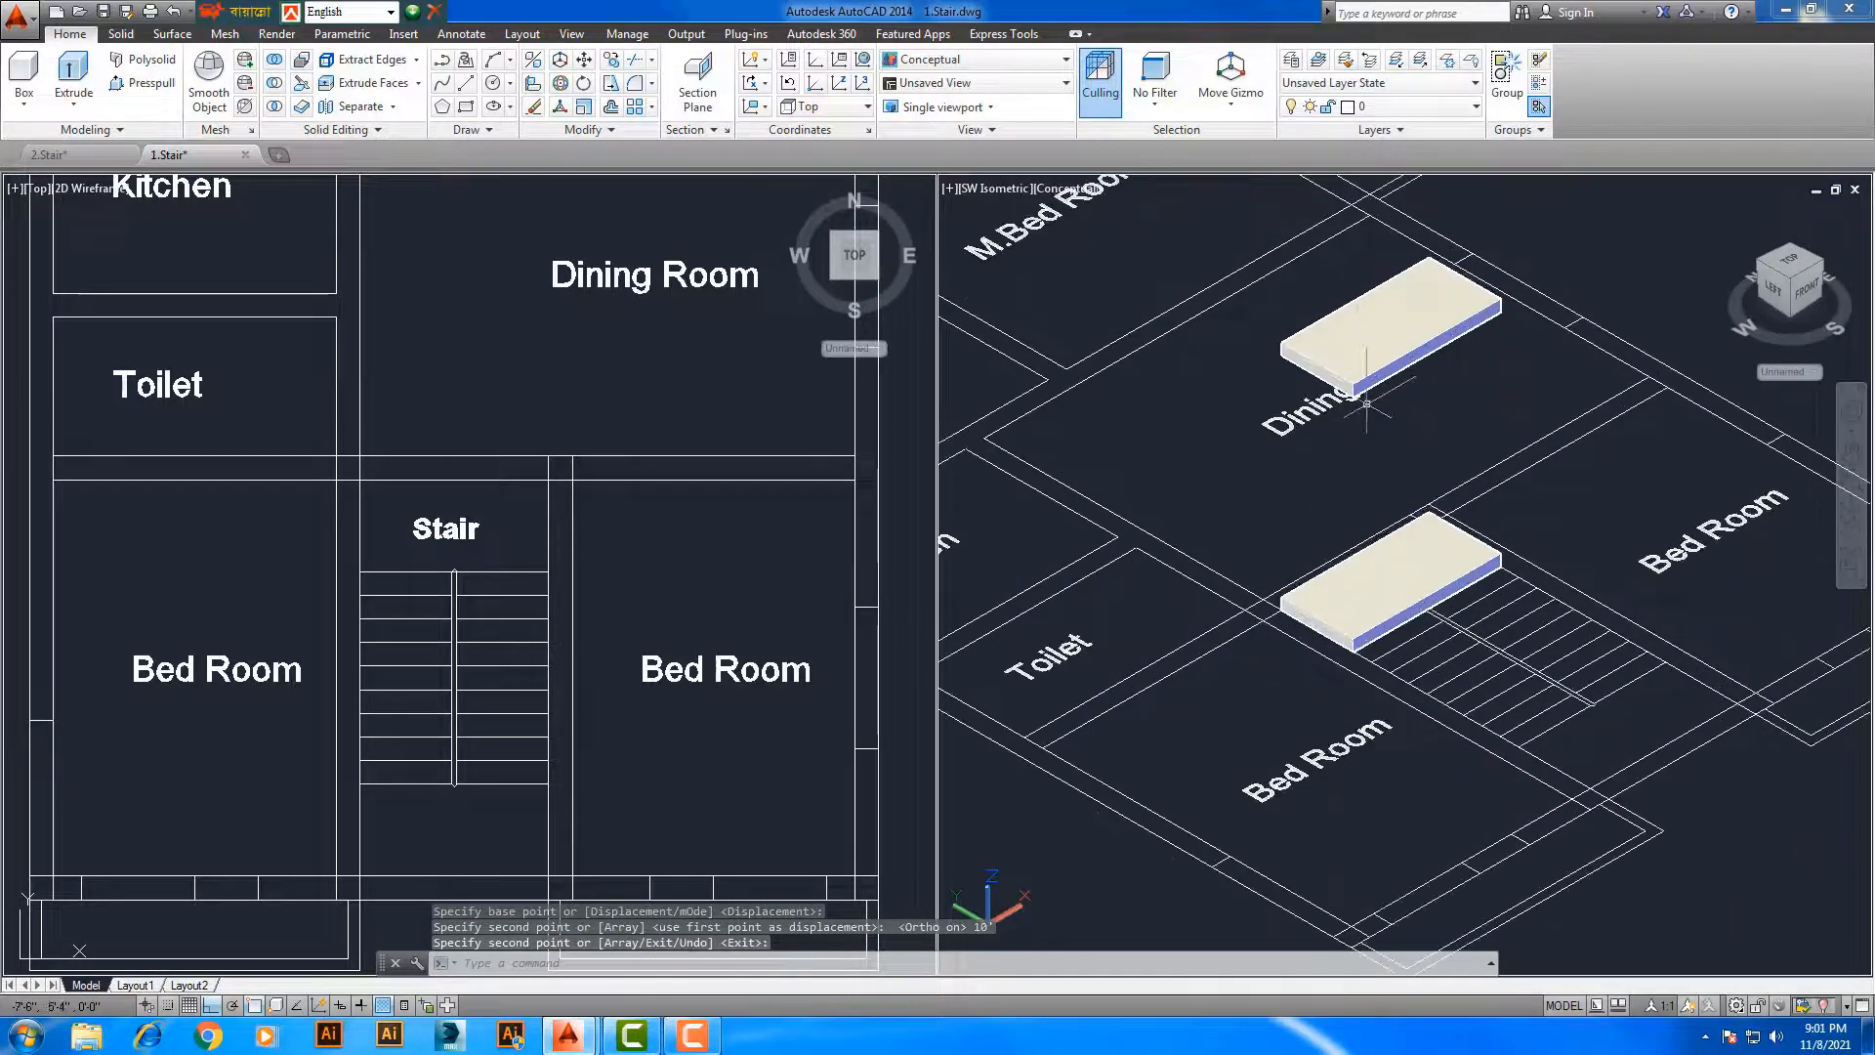
pyautogui.scroll(1, 1408, 504)
pyautogui.moveTo(1407, 504); pyautogui.dragTo(1386, 411, button='middle')
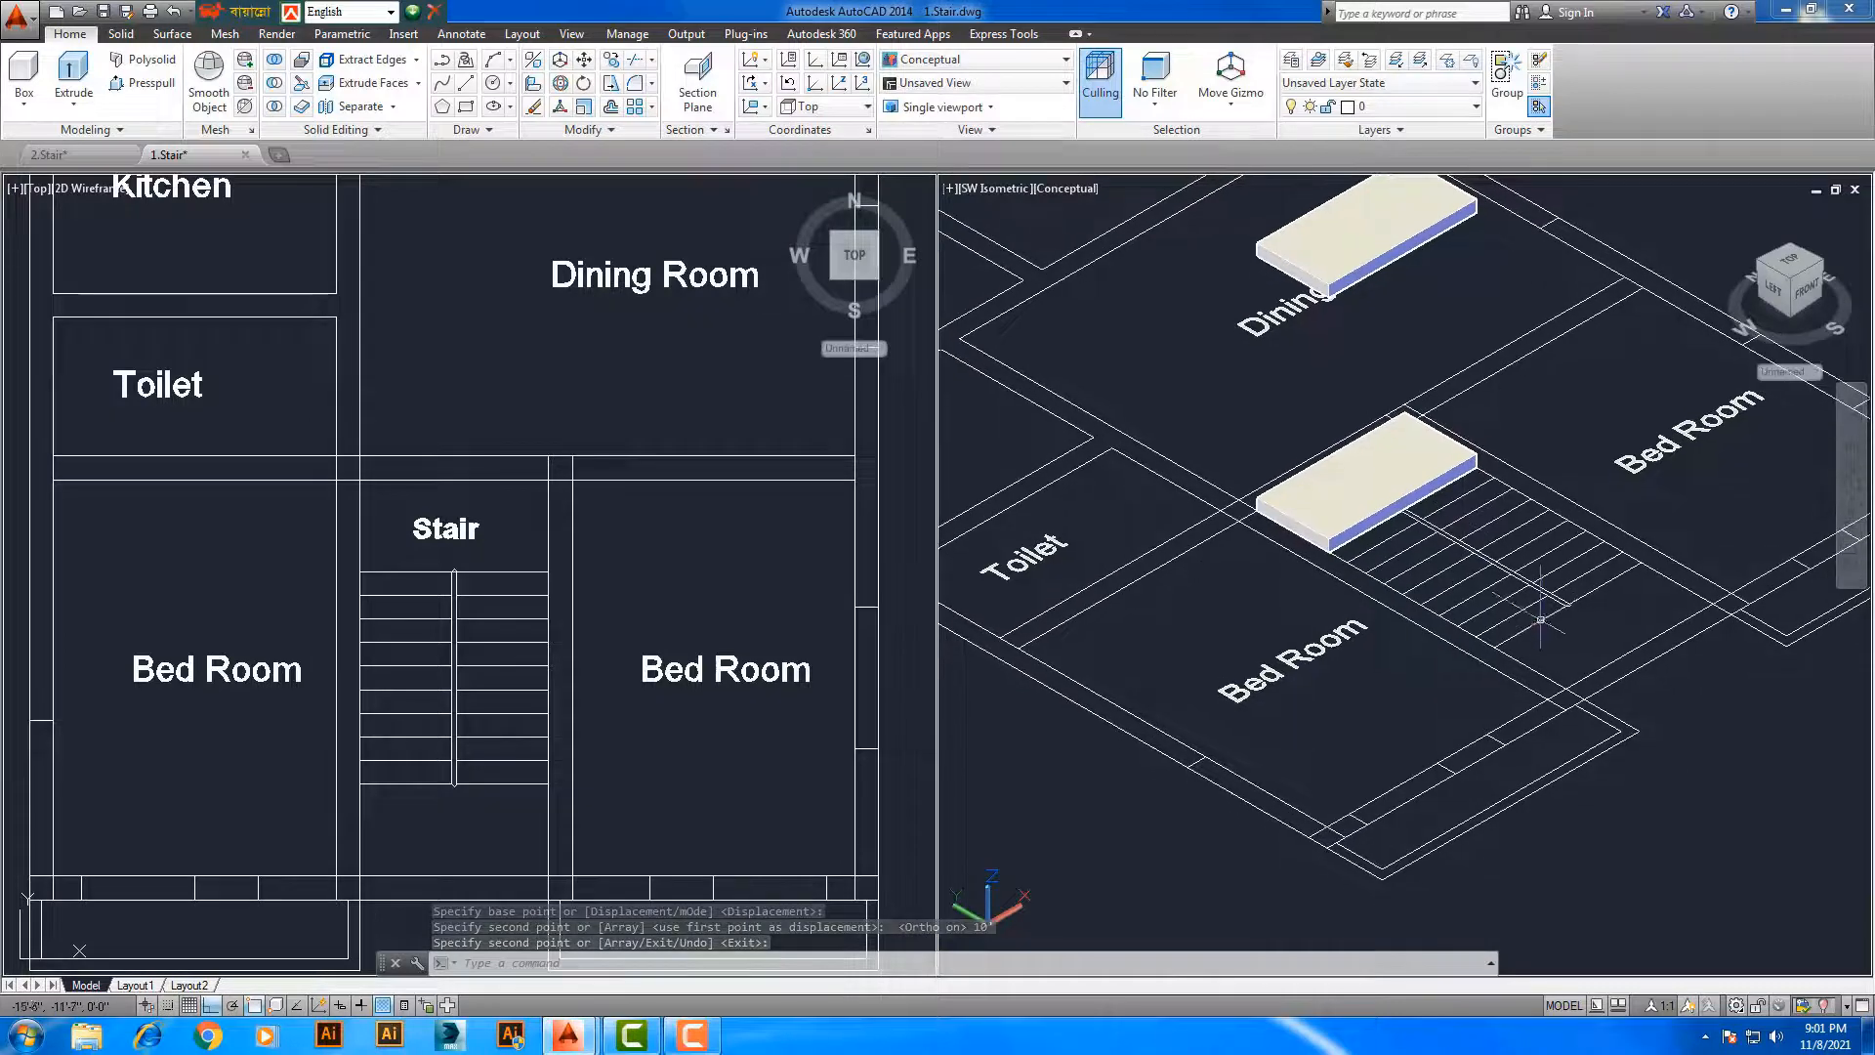
pyautogui.moveTo(1511, 612); pyautogui.dragTo(1474, 670, button='middle')
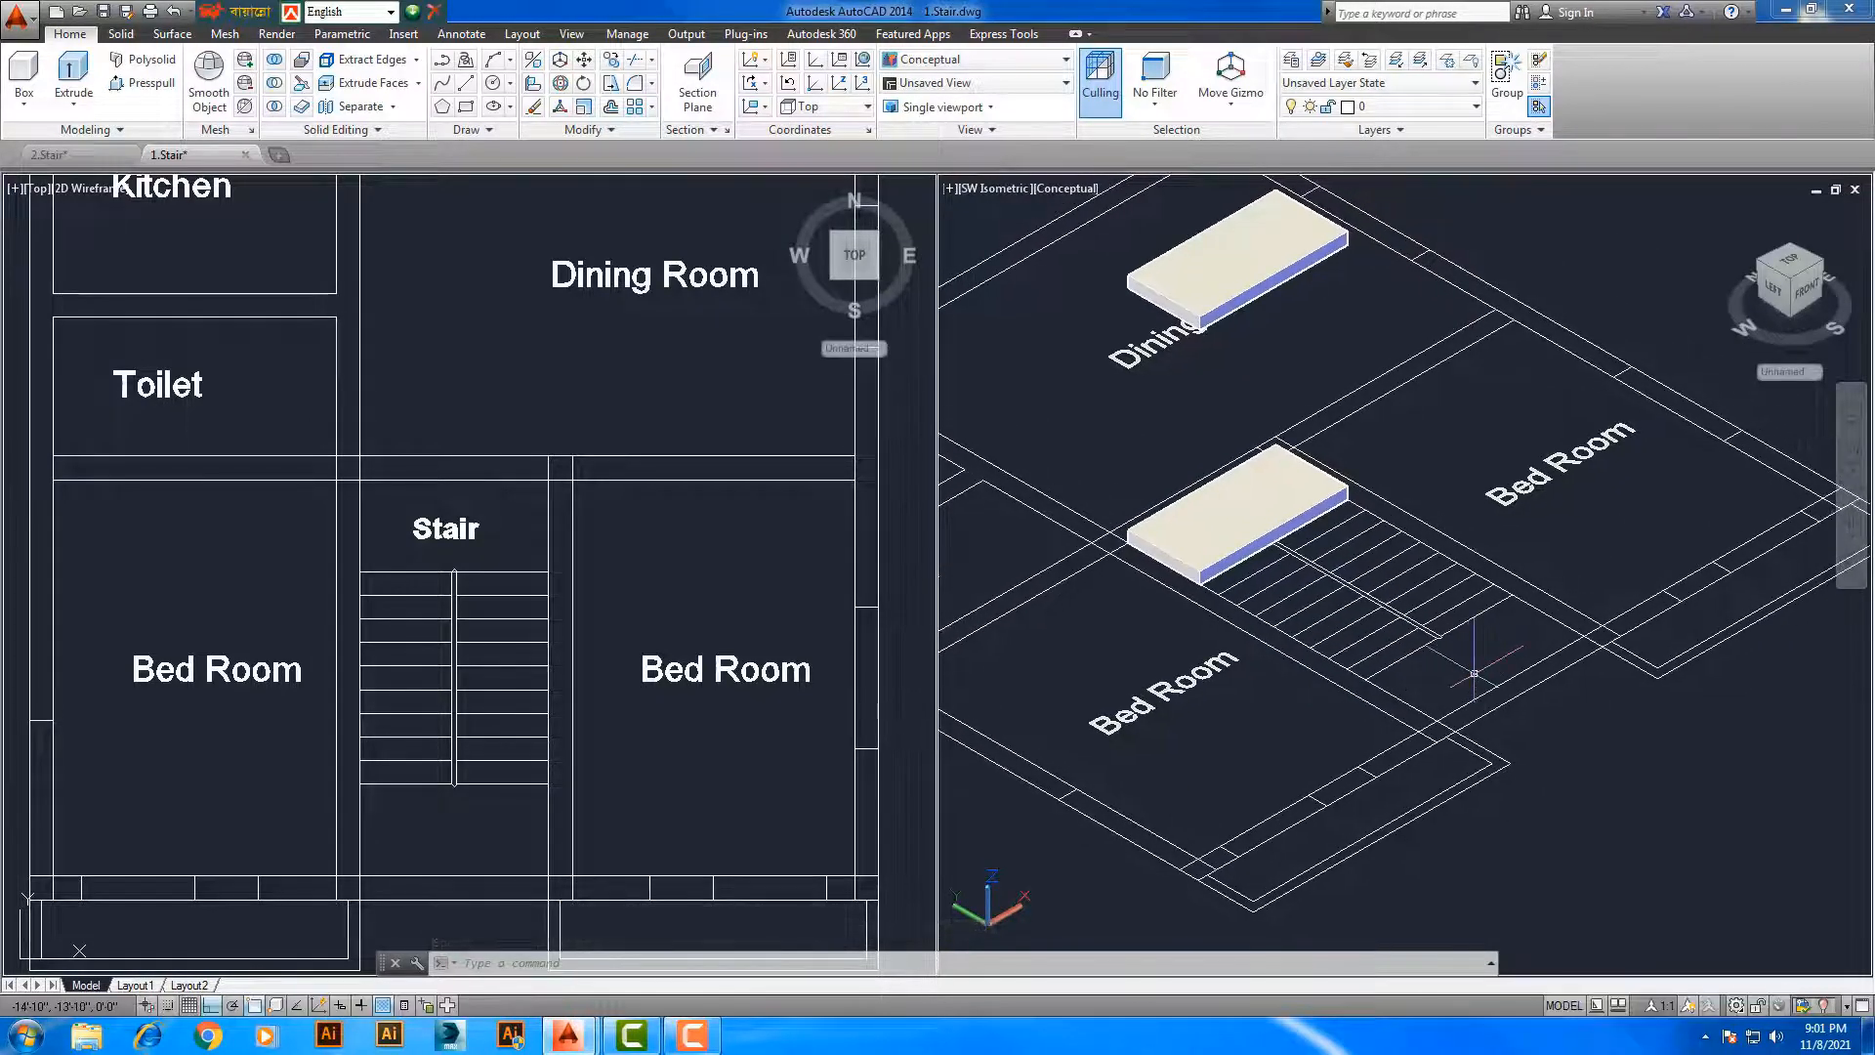
pyautogui.scroll(2, 1436, 684)
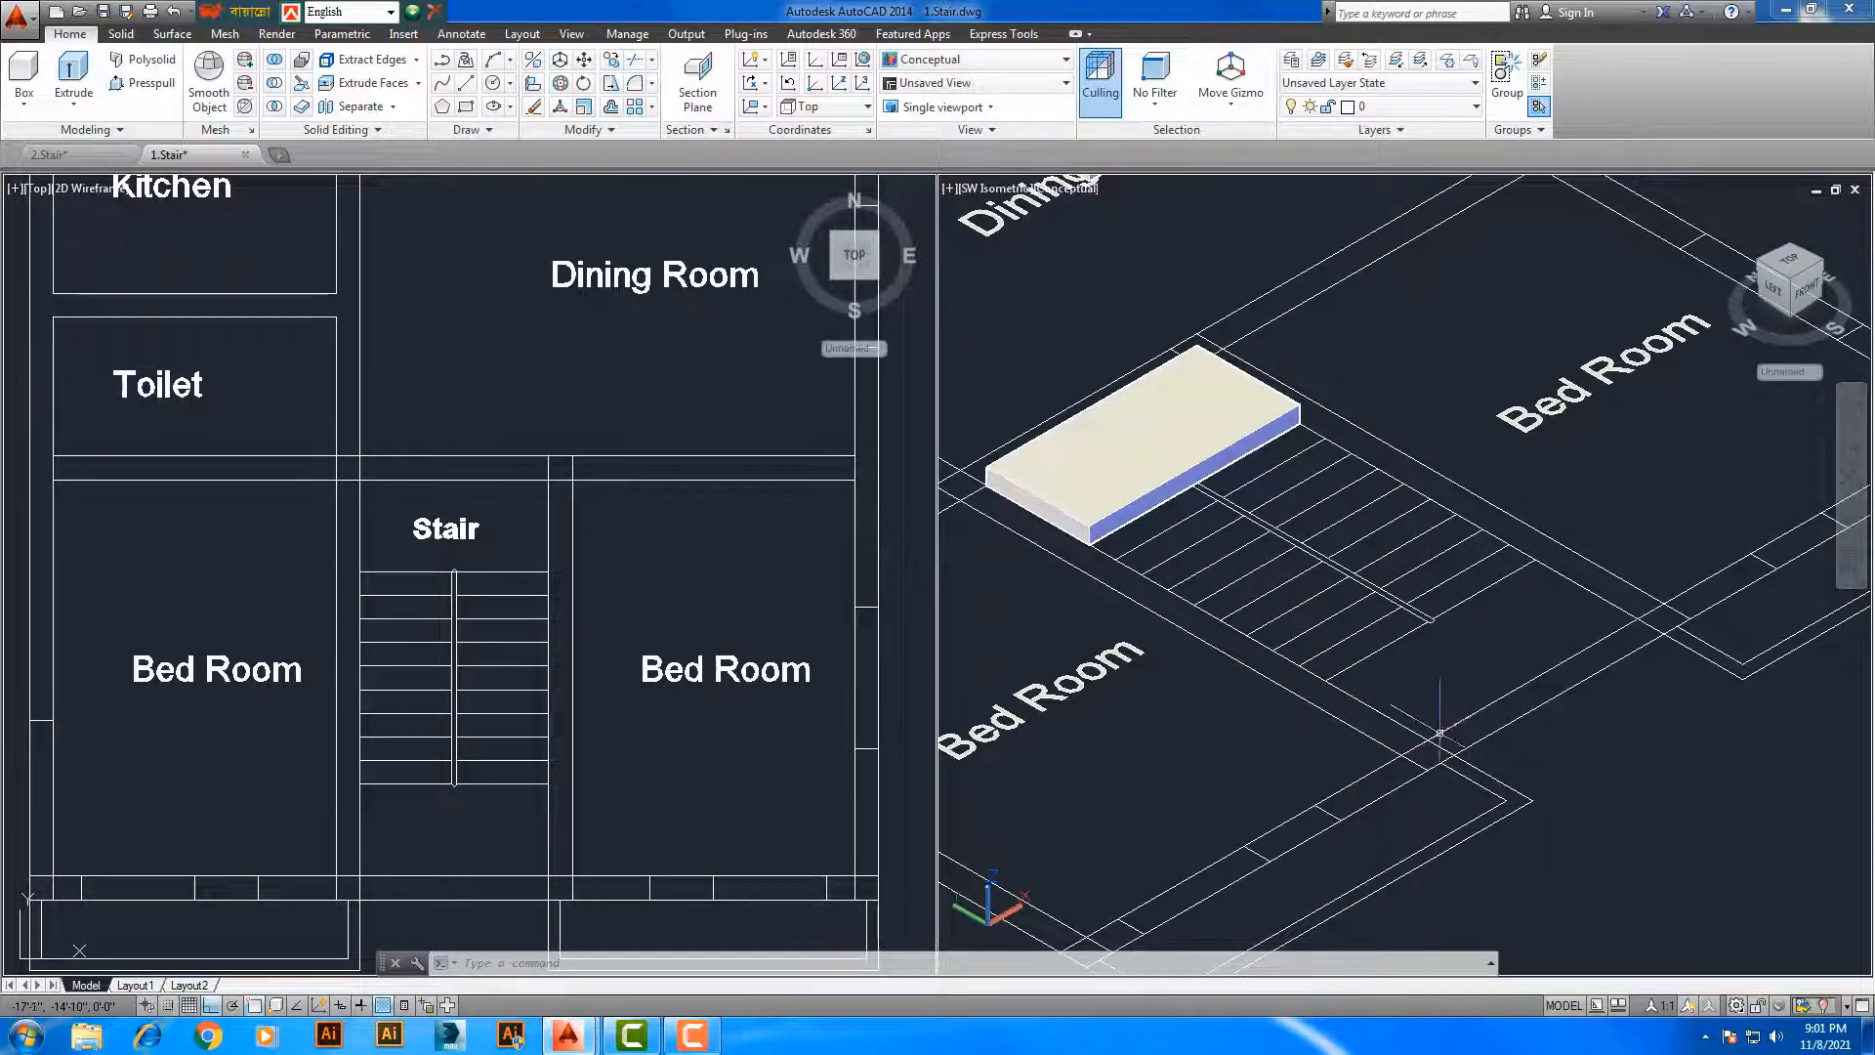
pyautogui.moveTo(1435, 721)
pyautogui.mouseDown(button='middle')
pyautogui.moveTo(1448, 739)
pyautogui.moveTo(1465, 716)
pyautogui.mouseUp(button='middle')
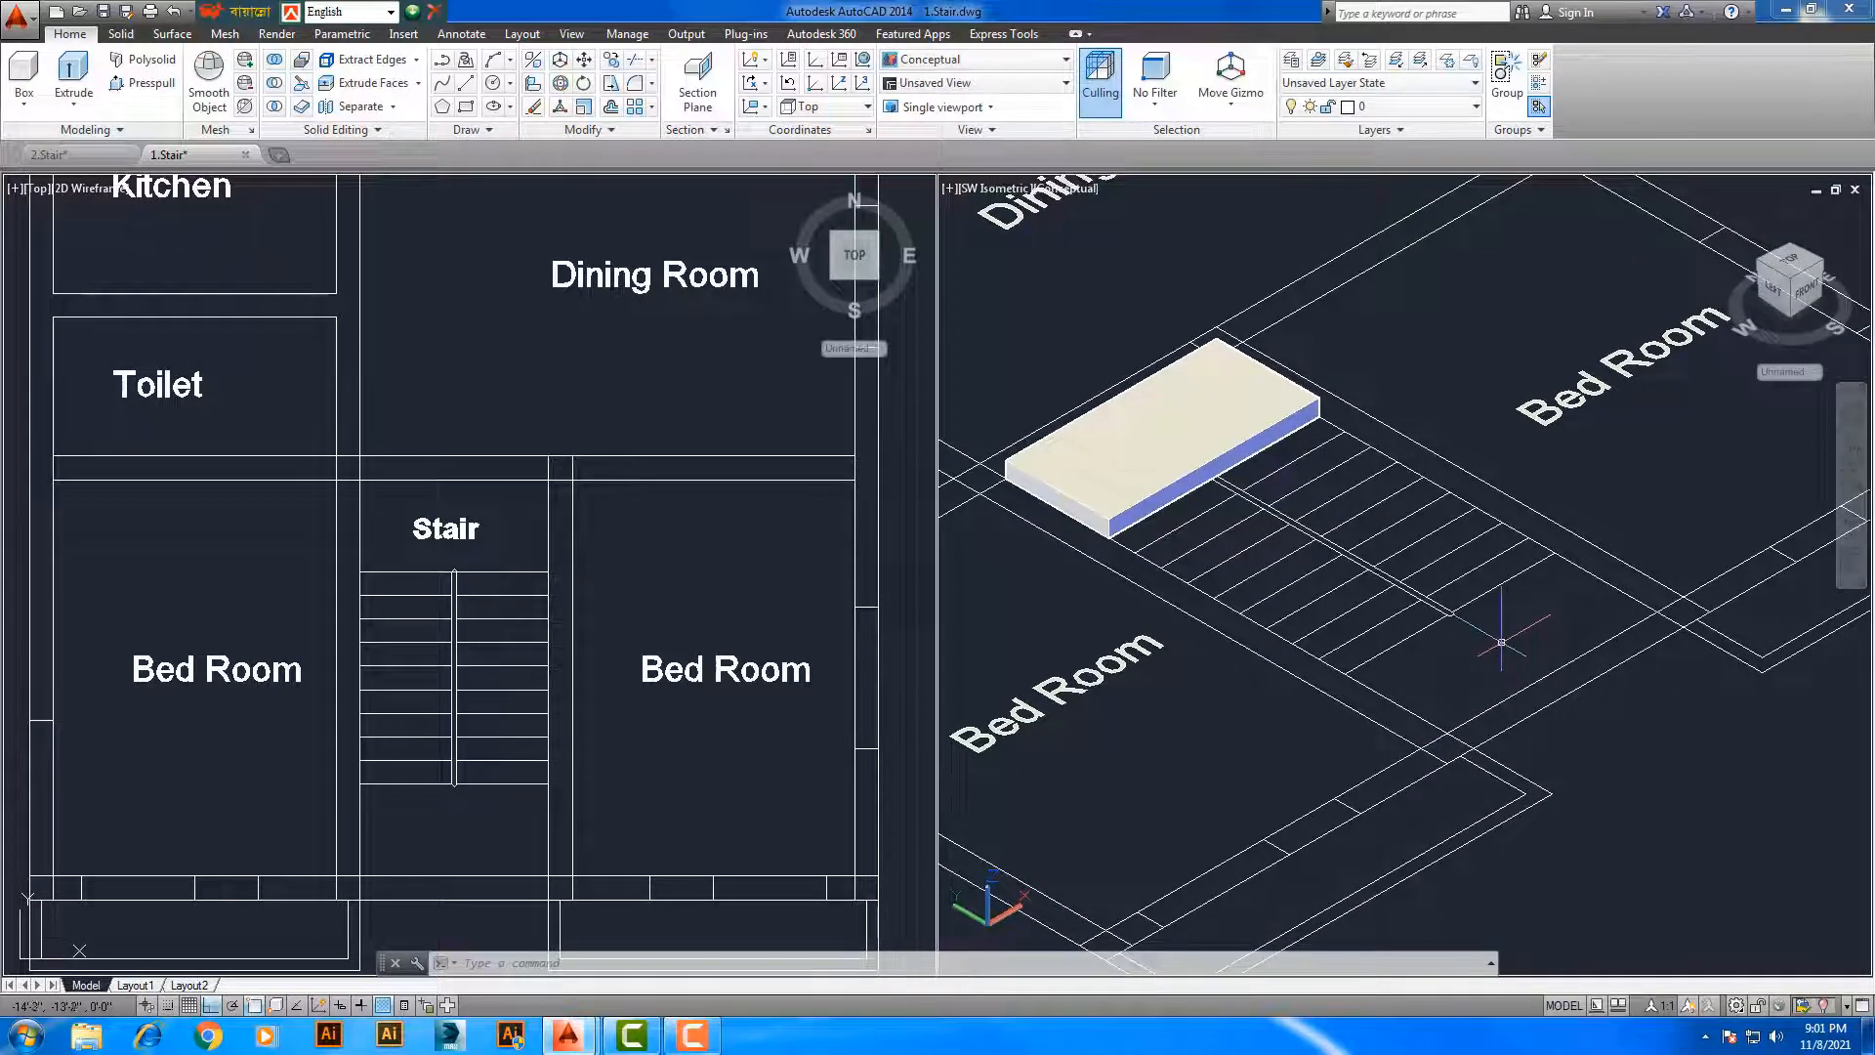
pyautogui.moveTo(1505, 686); pyautogui.dragTo(1509, 660, button='middle')
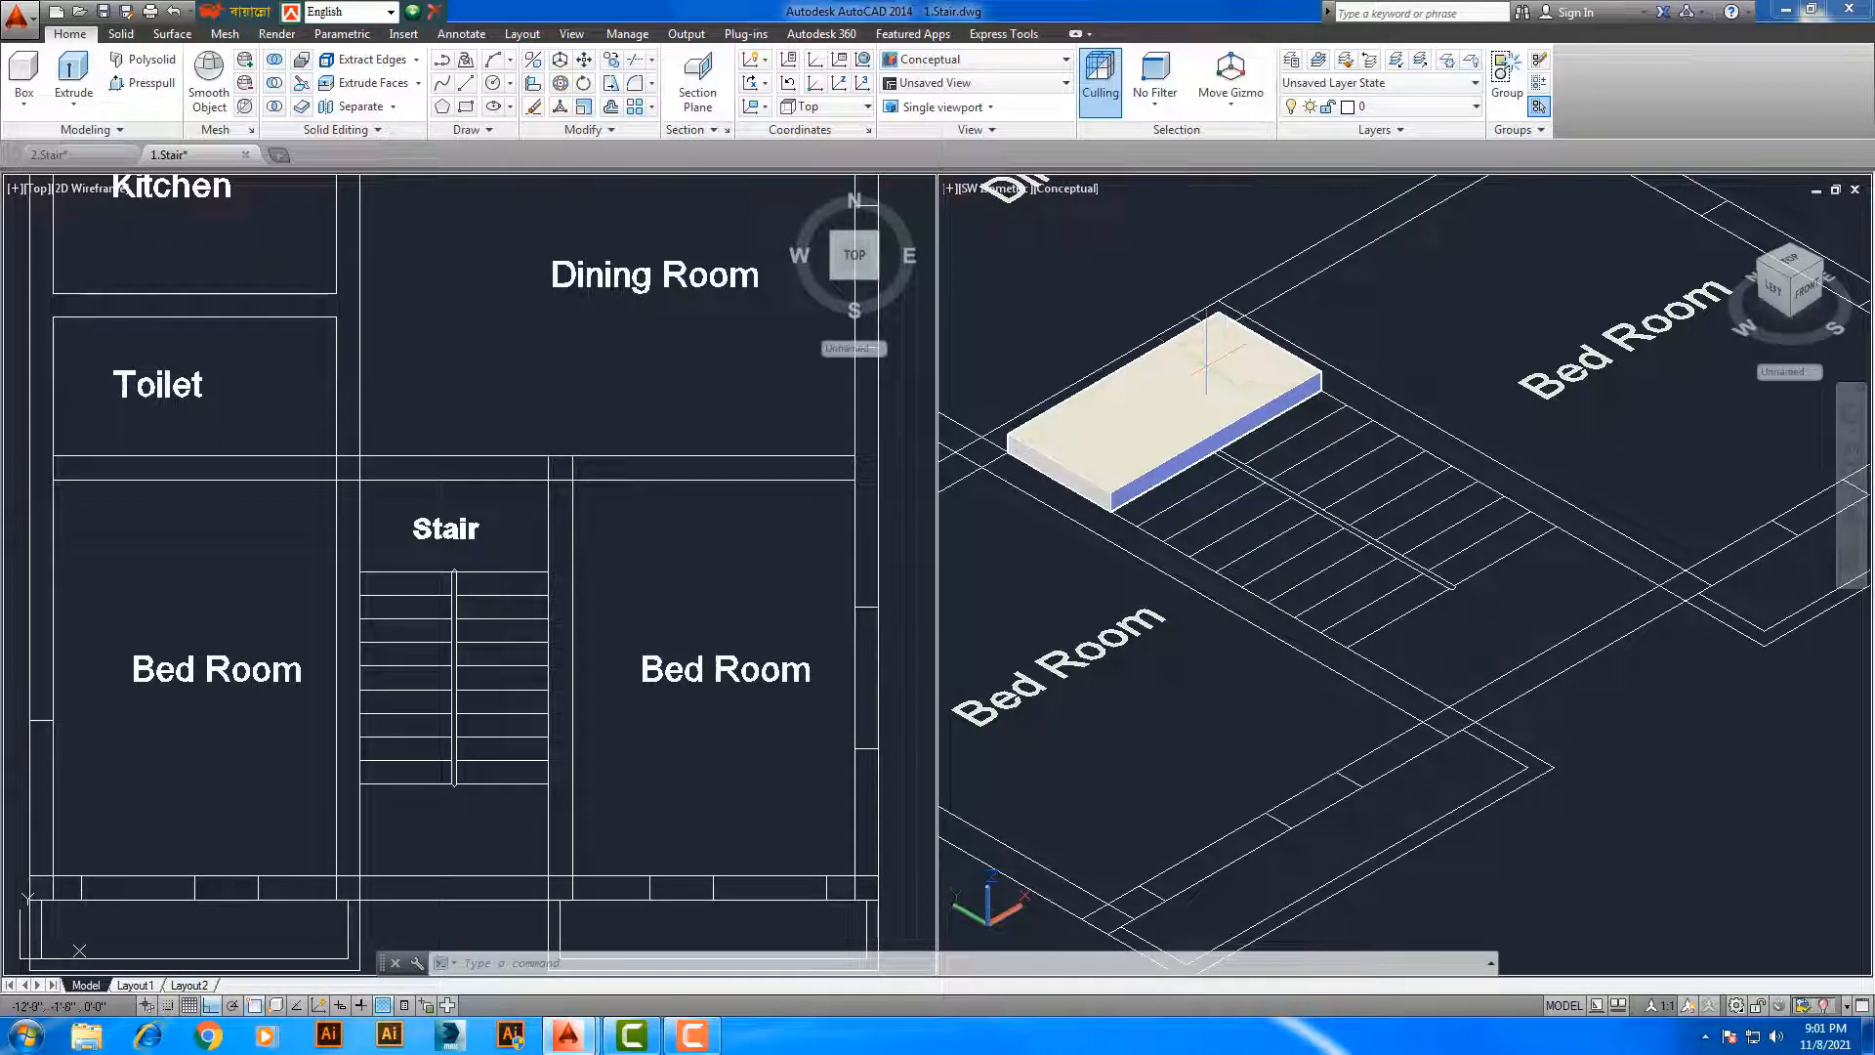
pyautogui.moveTo(1207, 361); pyautogui.dragTo(1253, 455, button='middle')
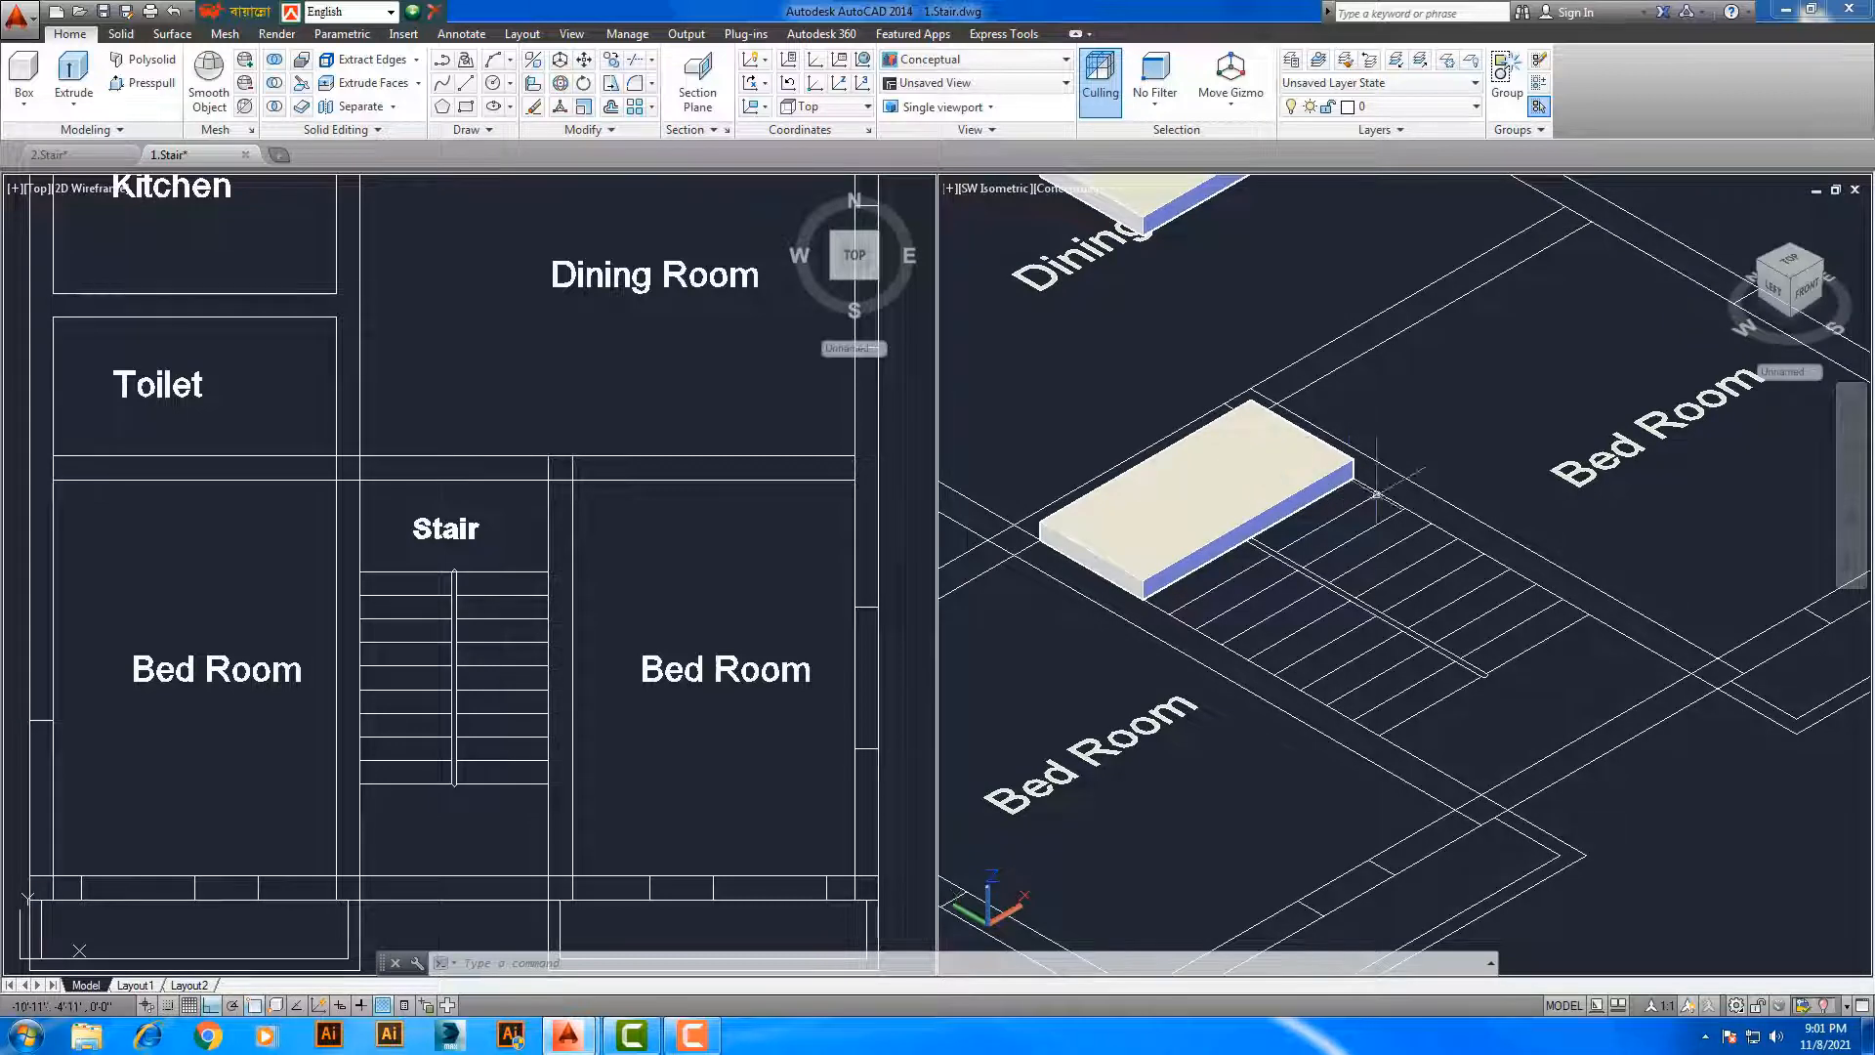
# Model a 6-inch-high box at the stairwell's south end, from the last tread line's east wall end to the opposite inner wall corner
pyautogui.moveTo(1674, 544); pyautogui.dragTo(1574, 419, button='middle')
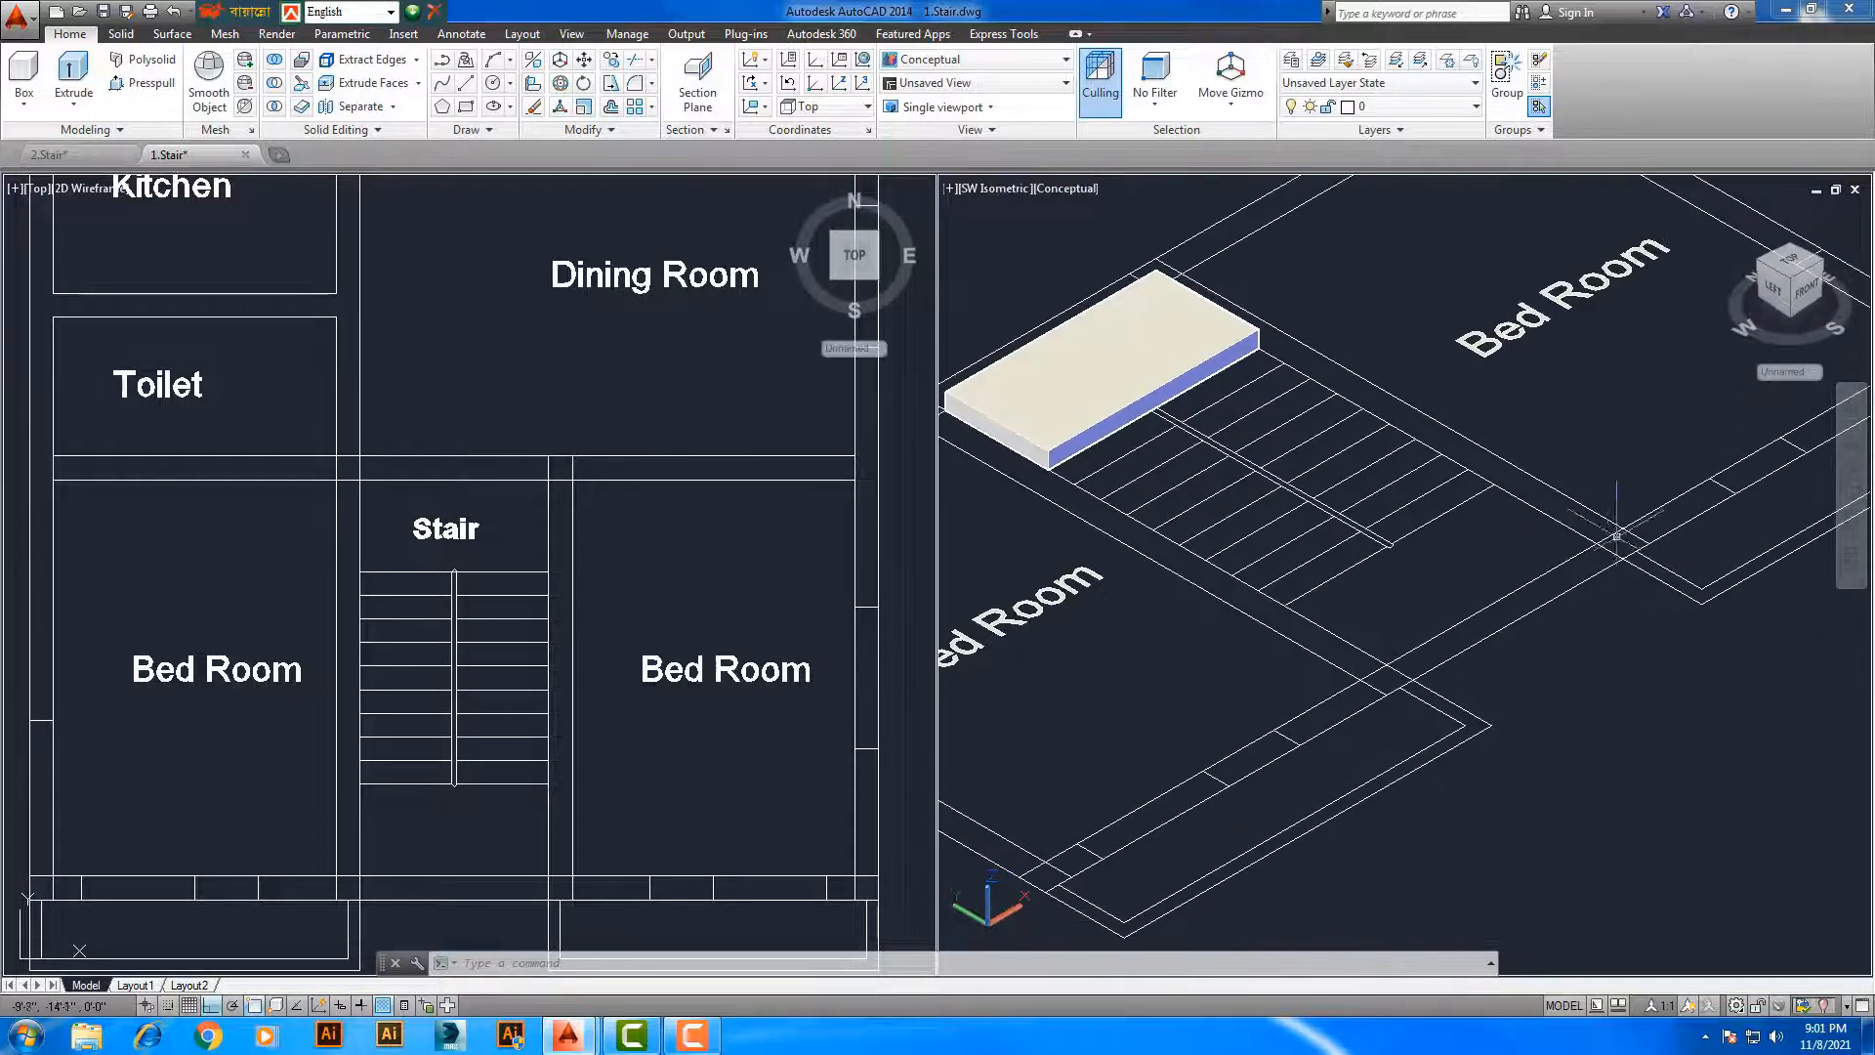
pyautogui.moveTo(1573, 560); pyautogui.dragTo(1594, 530, button='middle')
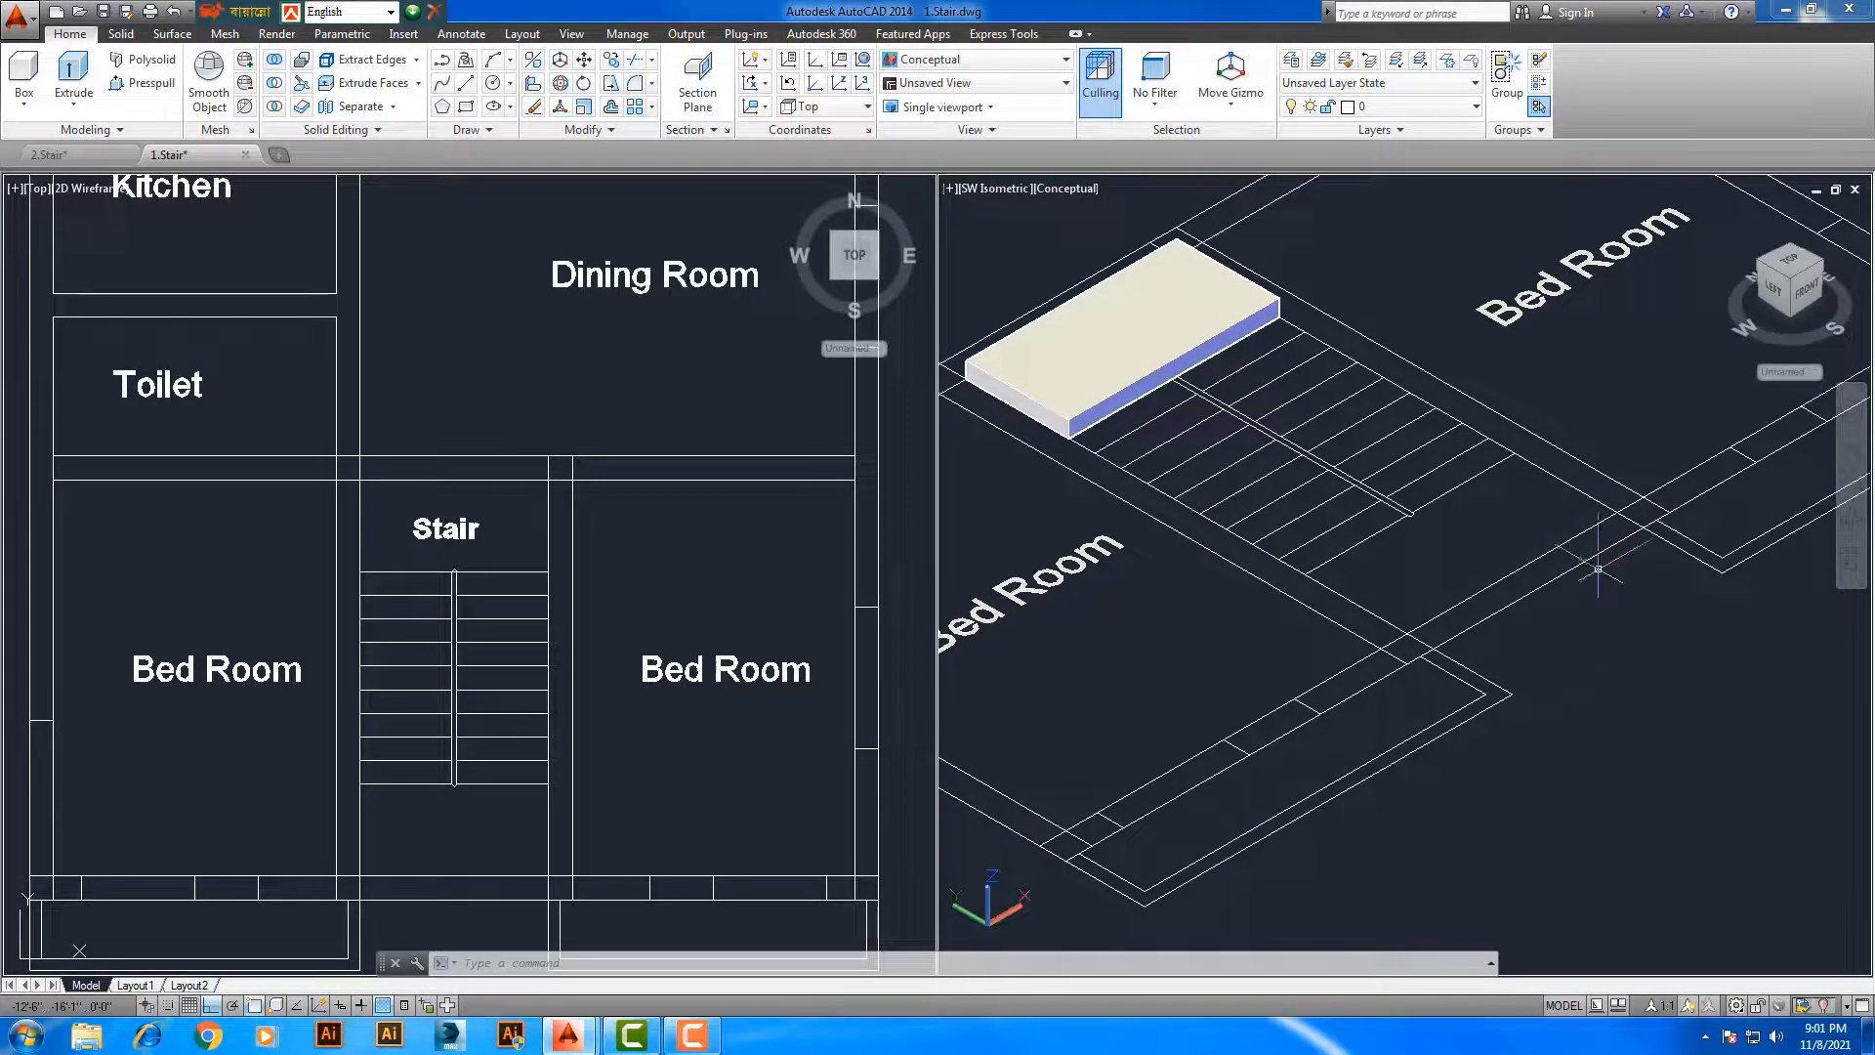
pyautogui.click(22, 78)
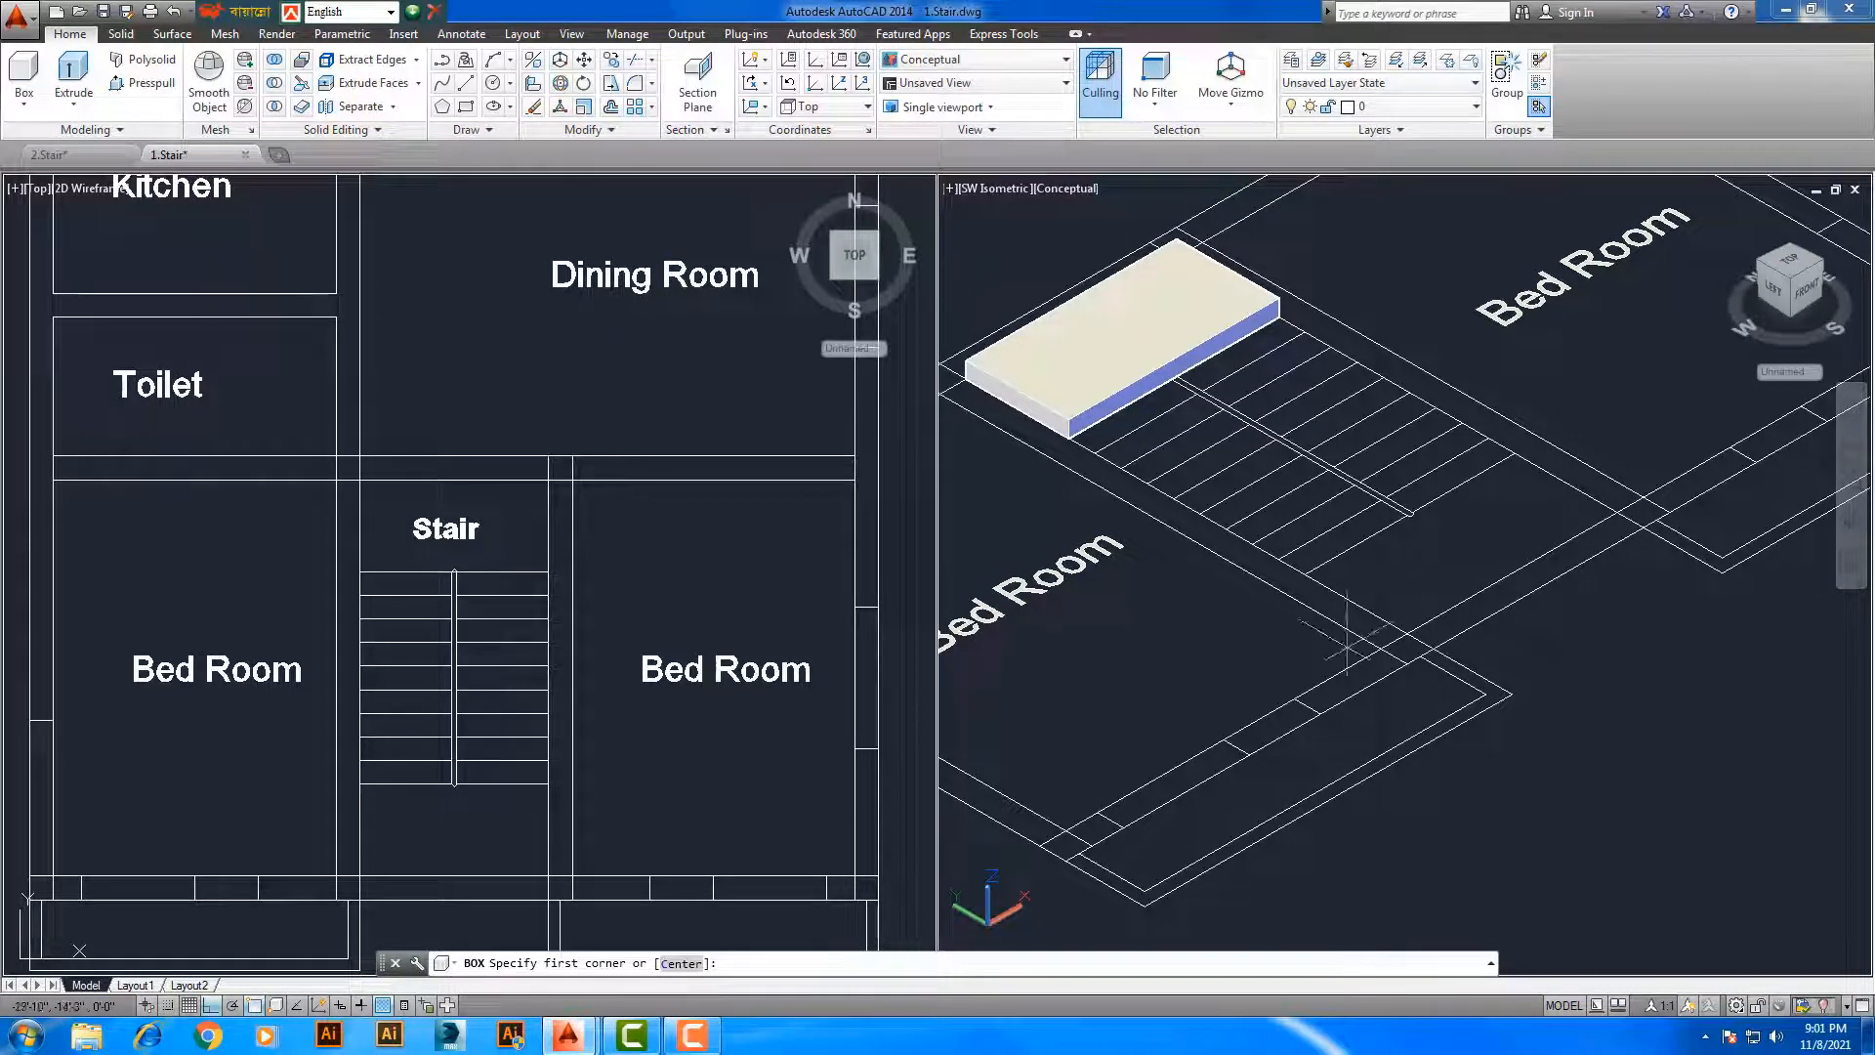
pyautogui.click(1512, 457)
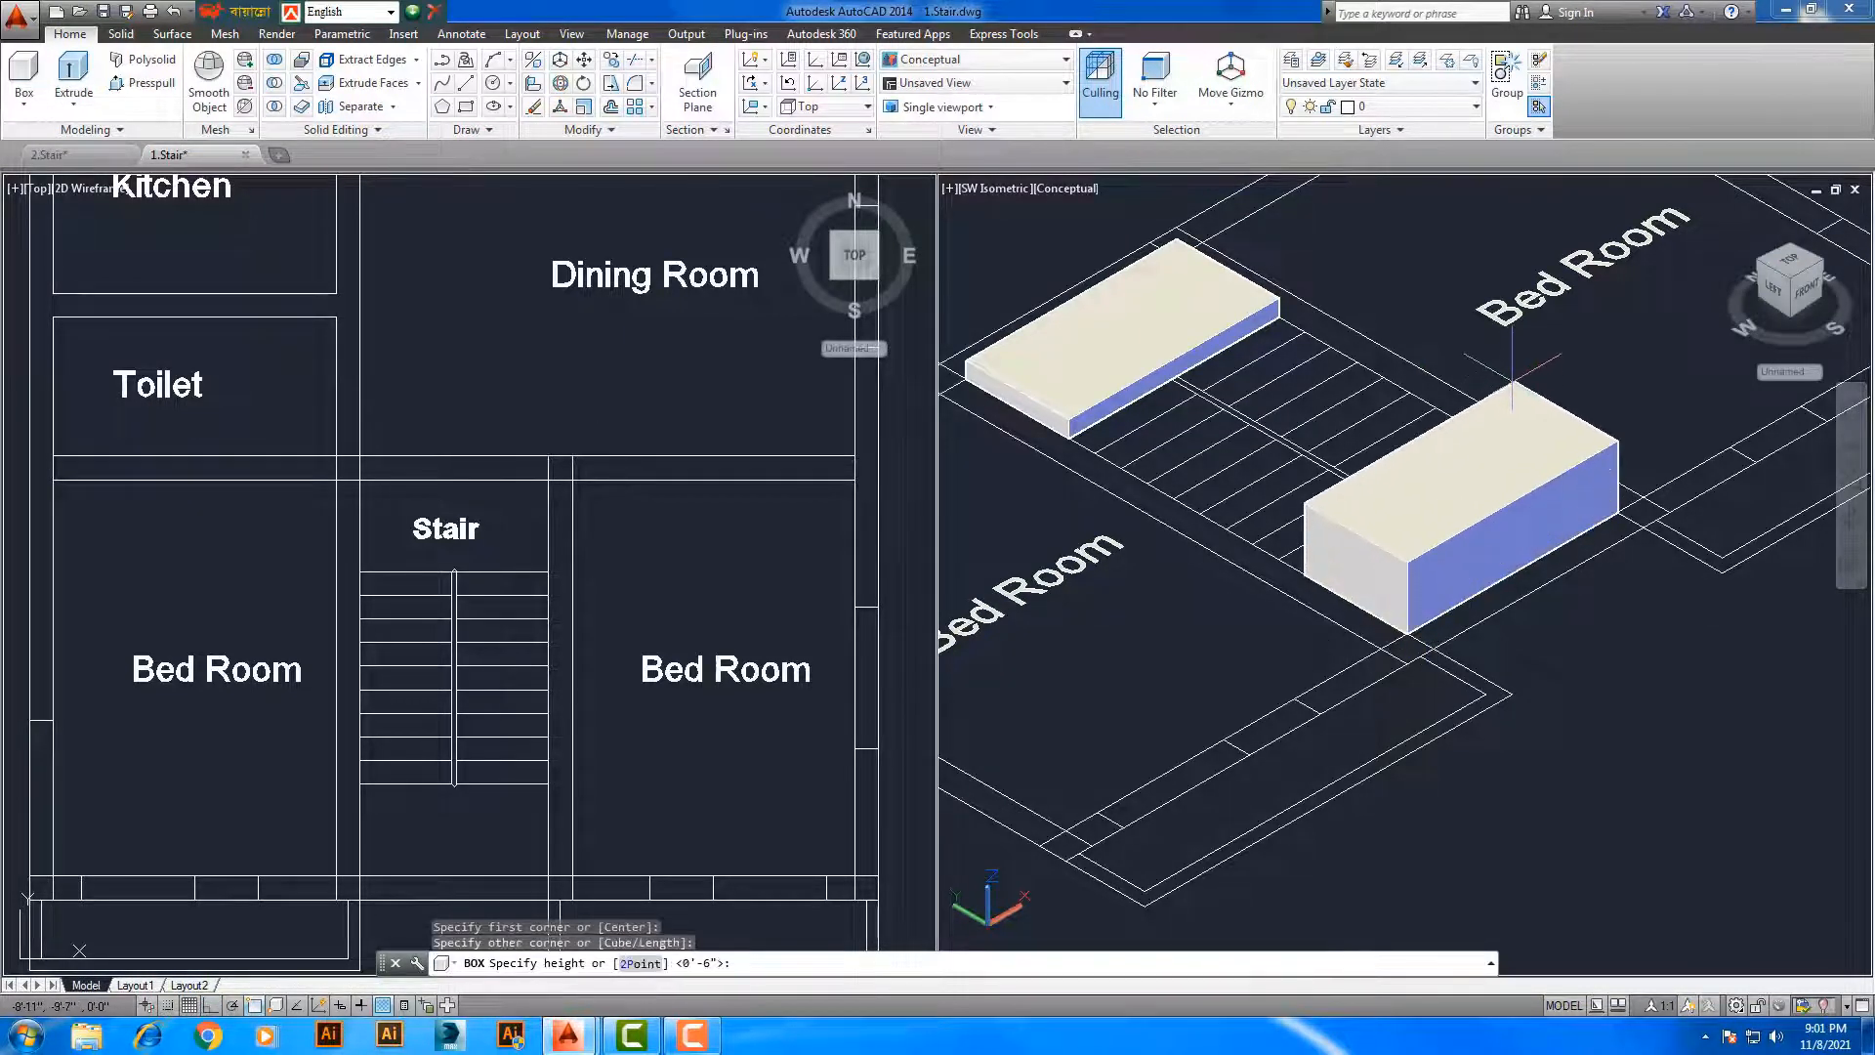
pyautogui.write('6')
pyautogui.press('Return')
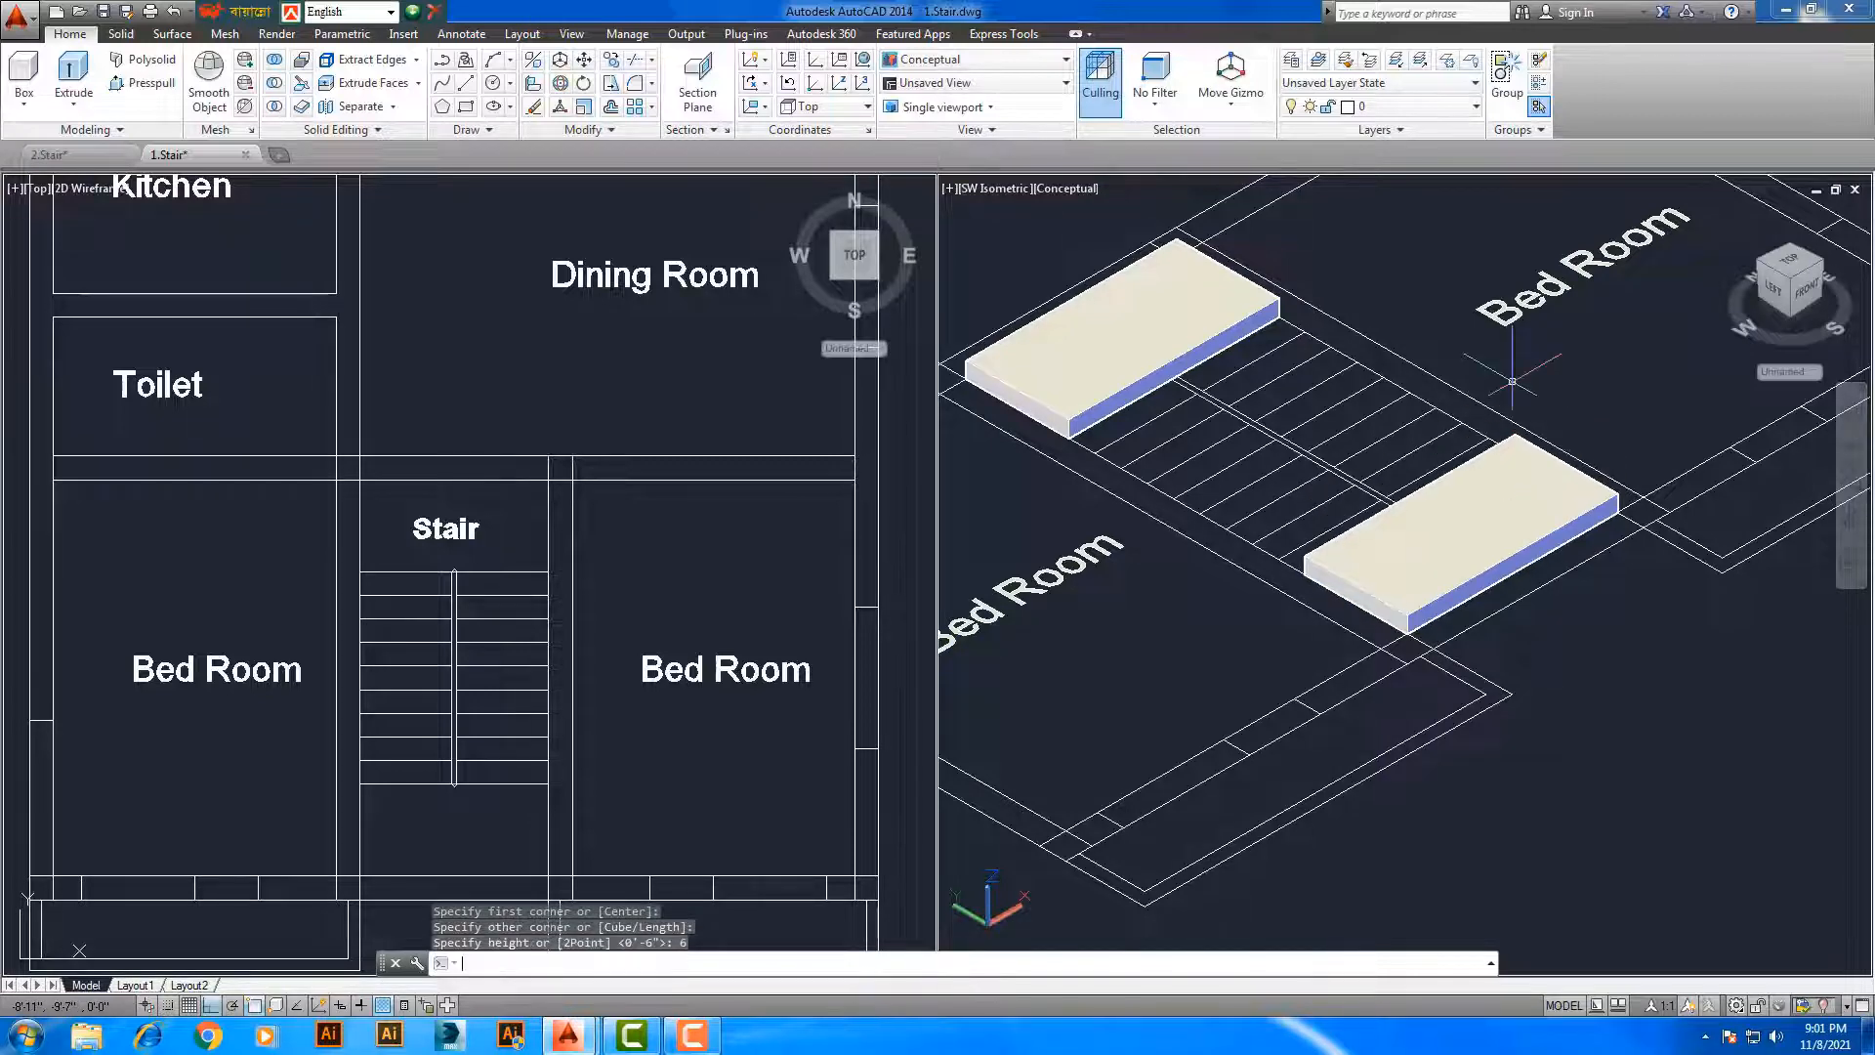
# Move the south slab 5' straight up along Z, using its lower outer corner as base point
pyautogui.moveTo(1442, 606); pyautogui.dragTo(1147, 475, button='middle')
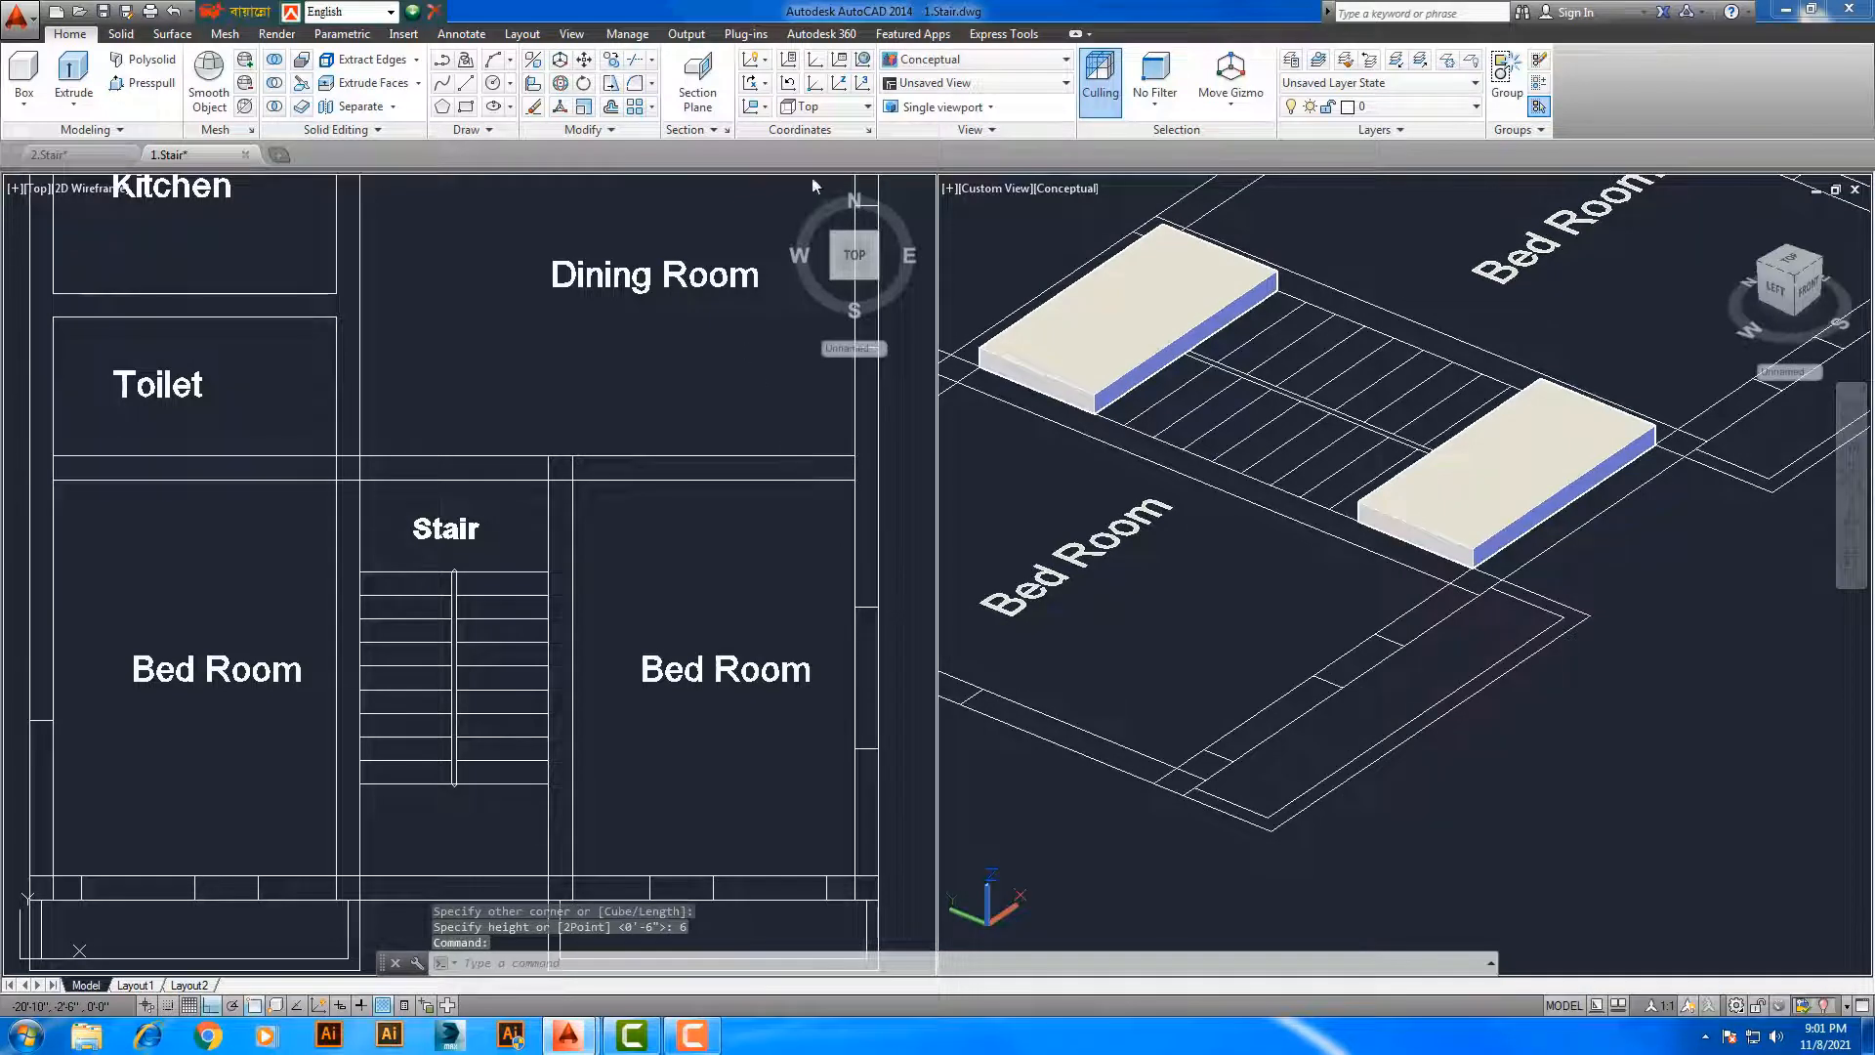
pyautogui.click(584, 60)
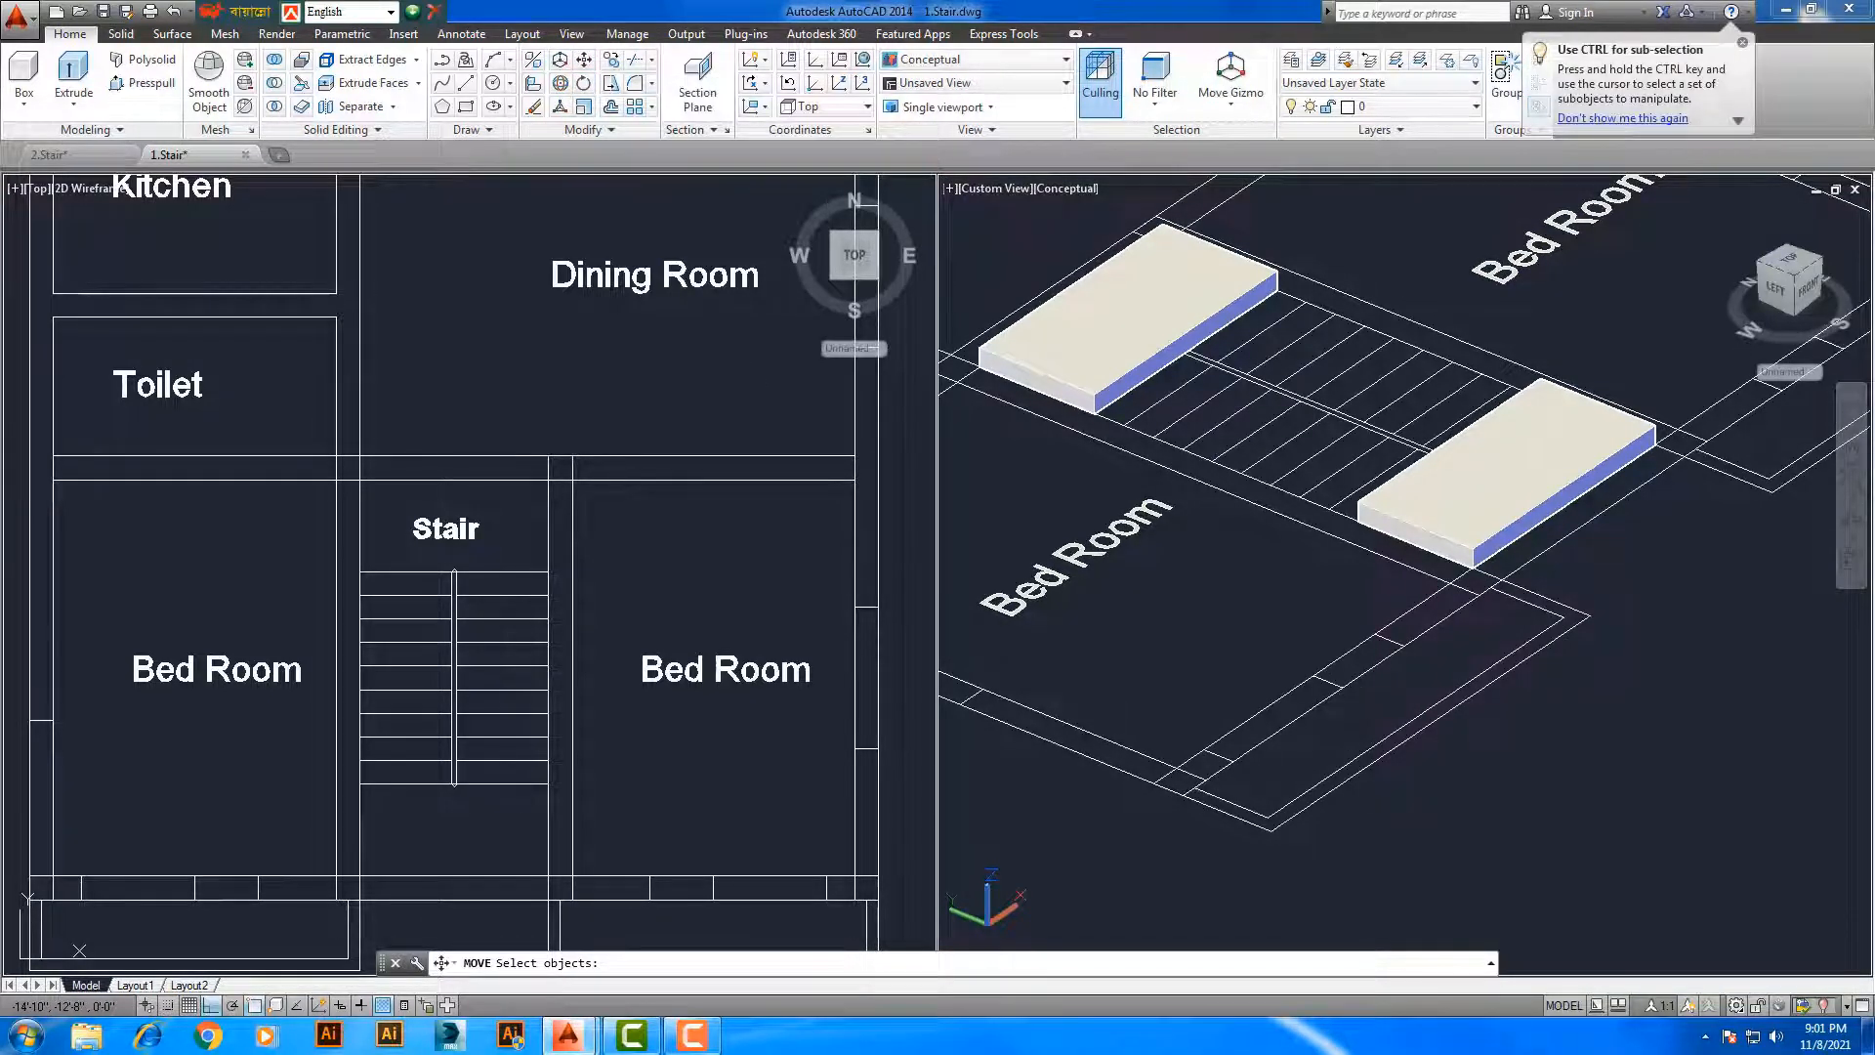
pyautogui.click(1472, 562)
pyautogui.press('Return')
pyautogui.scroll(5, 1472, 565)
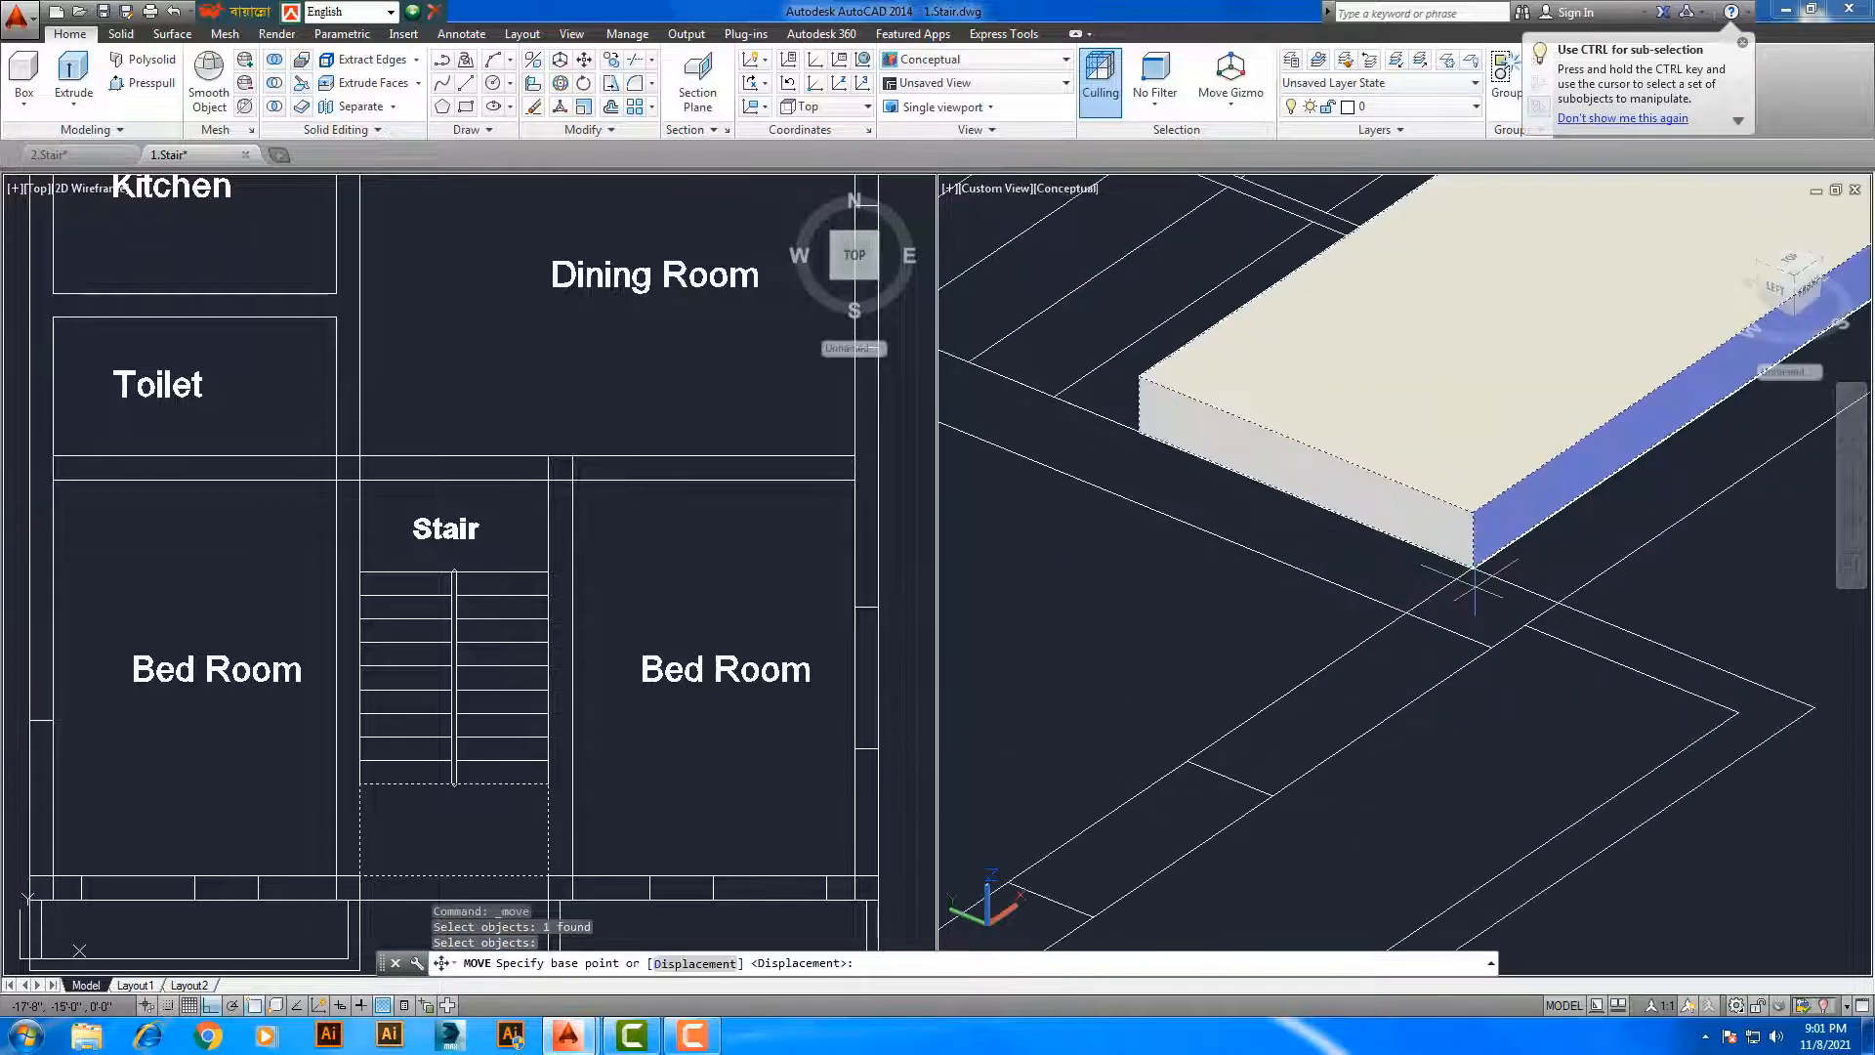
pyautogui.click(1472, 565)
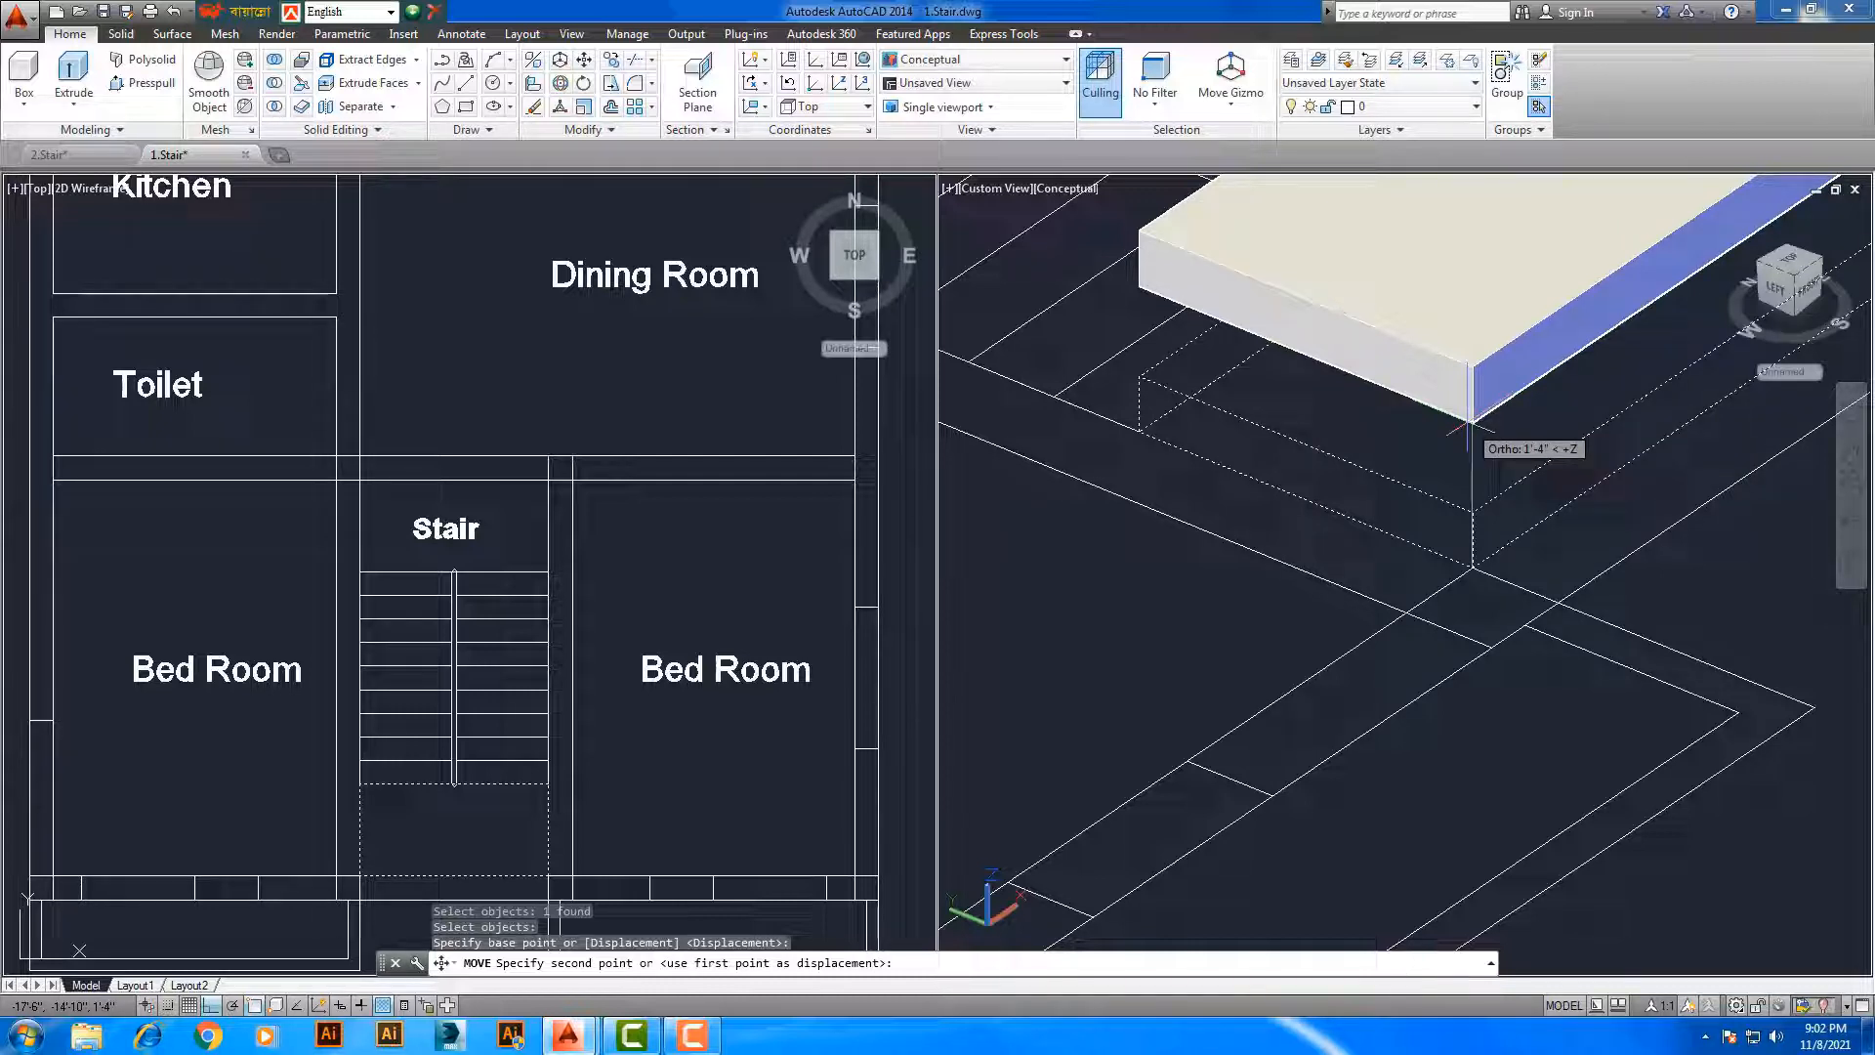
pyautogui.write("5'")
pyautogui.press('Return')
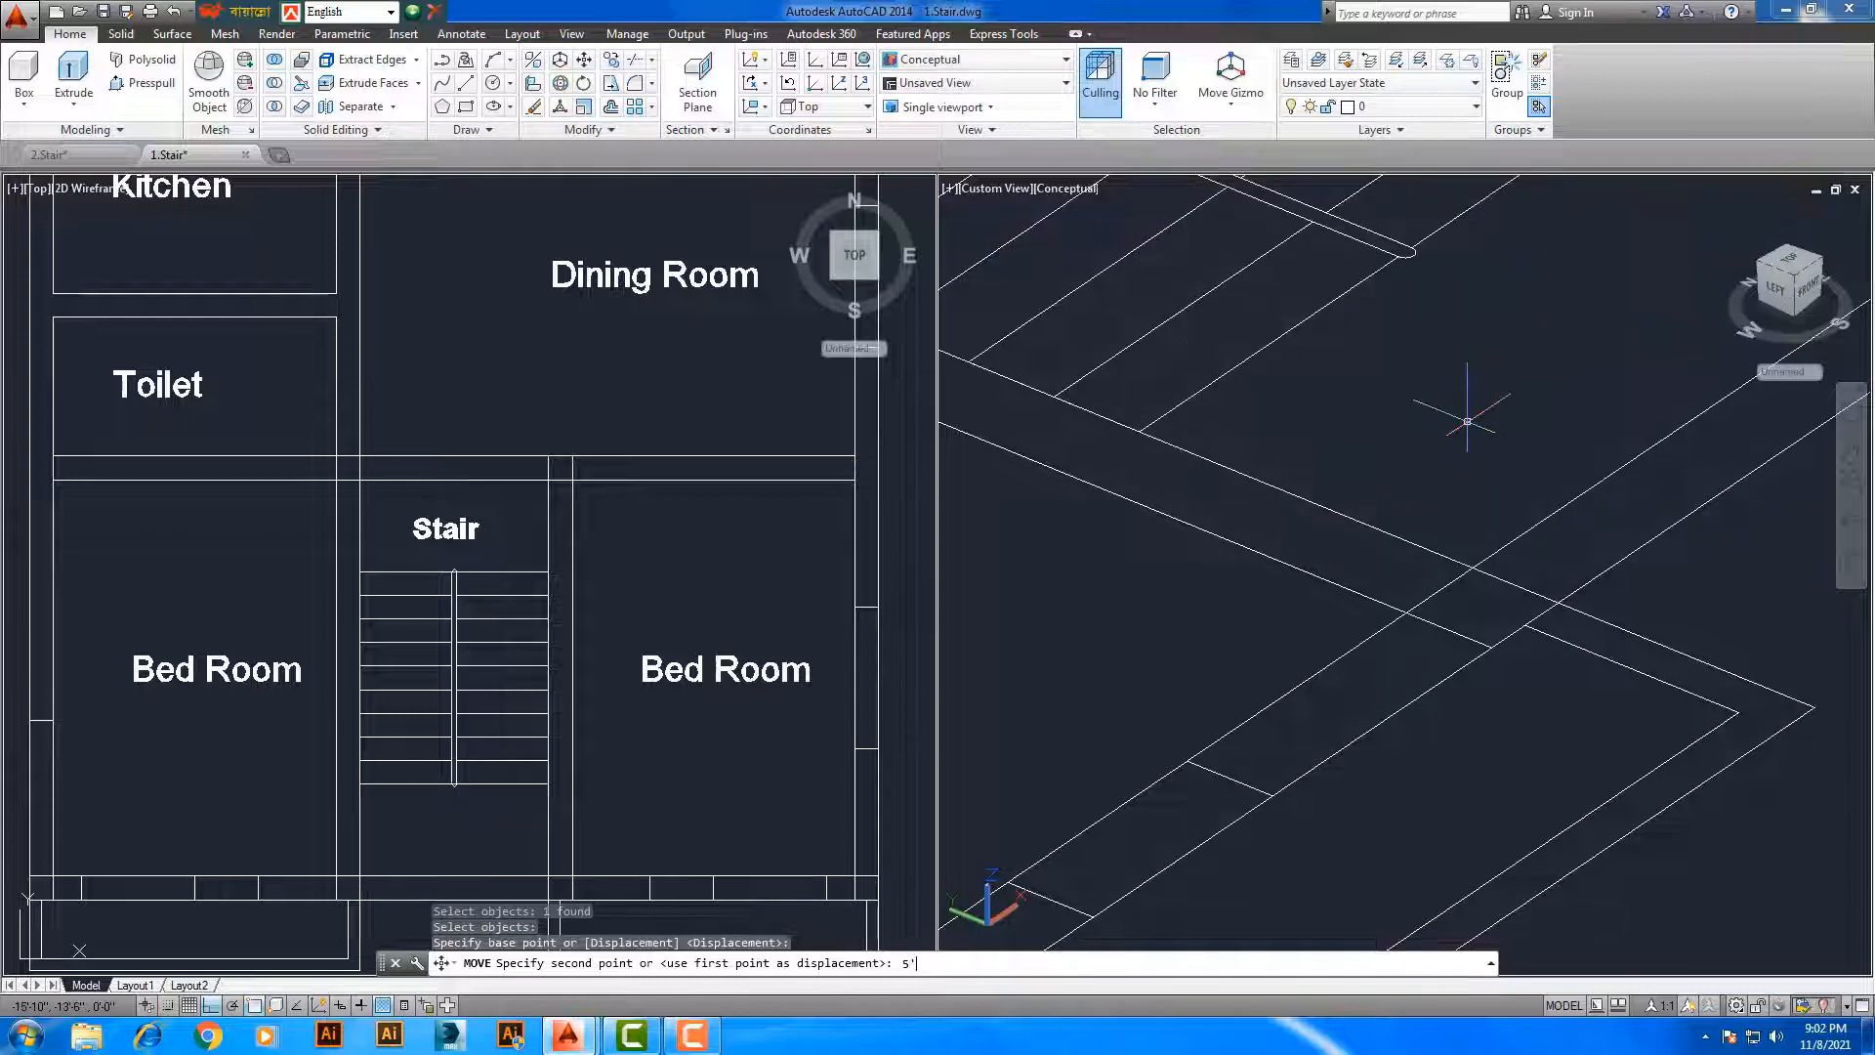
# Model the first tread of the east flight as a box beside the north landing, snapping its height to the landing's top corner
pyautogui.scroll(-3, 1563, 518)
pyautogui.moveTo(1563, 517); pyautogui.dragTo(1572, 715, button='middle')
pyautogui.scroll(4, 1402, 616)
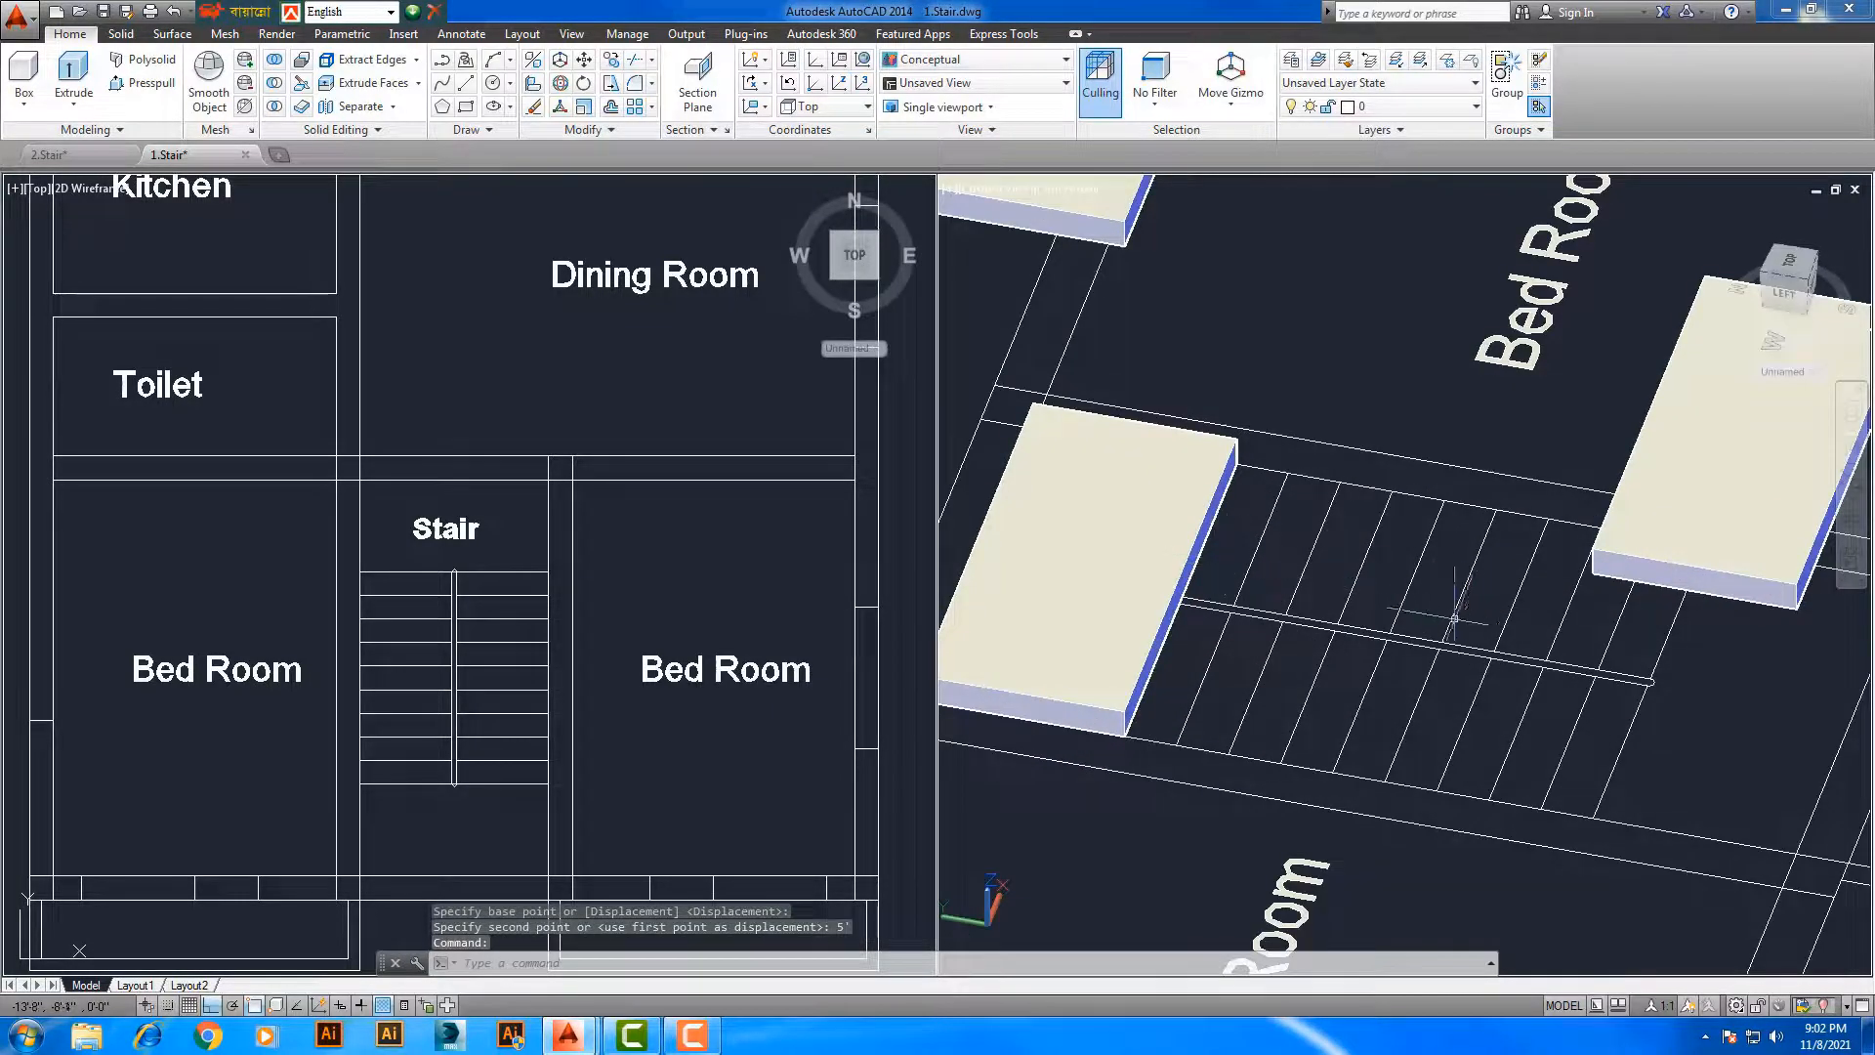
pyautogui.moveTo(1361, 628); pyautogui.dragTo(1402, 625, button='middle')
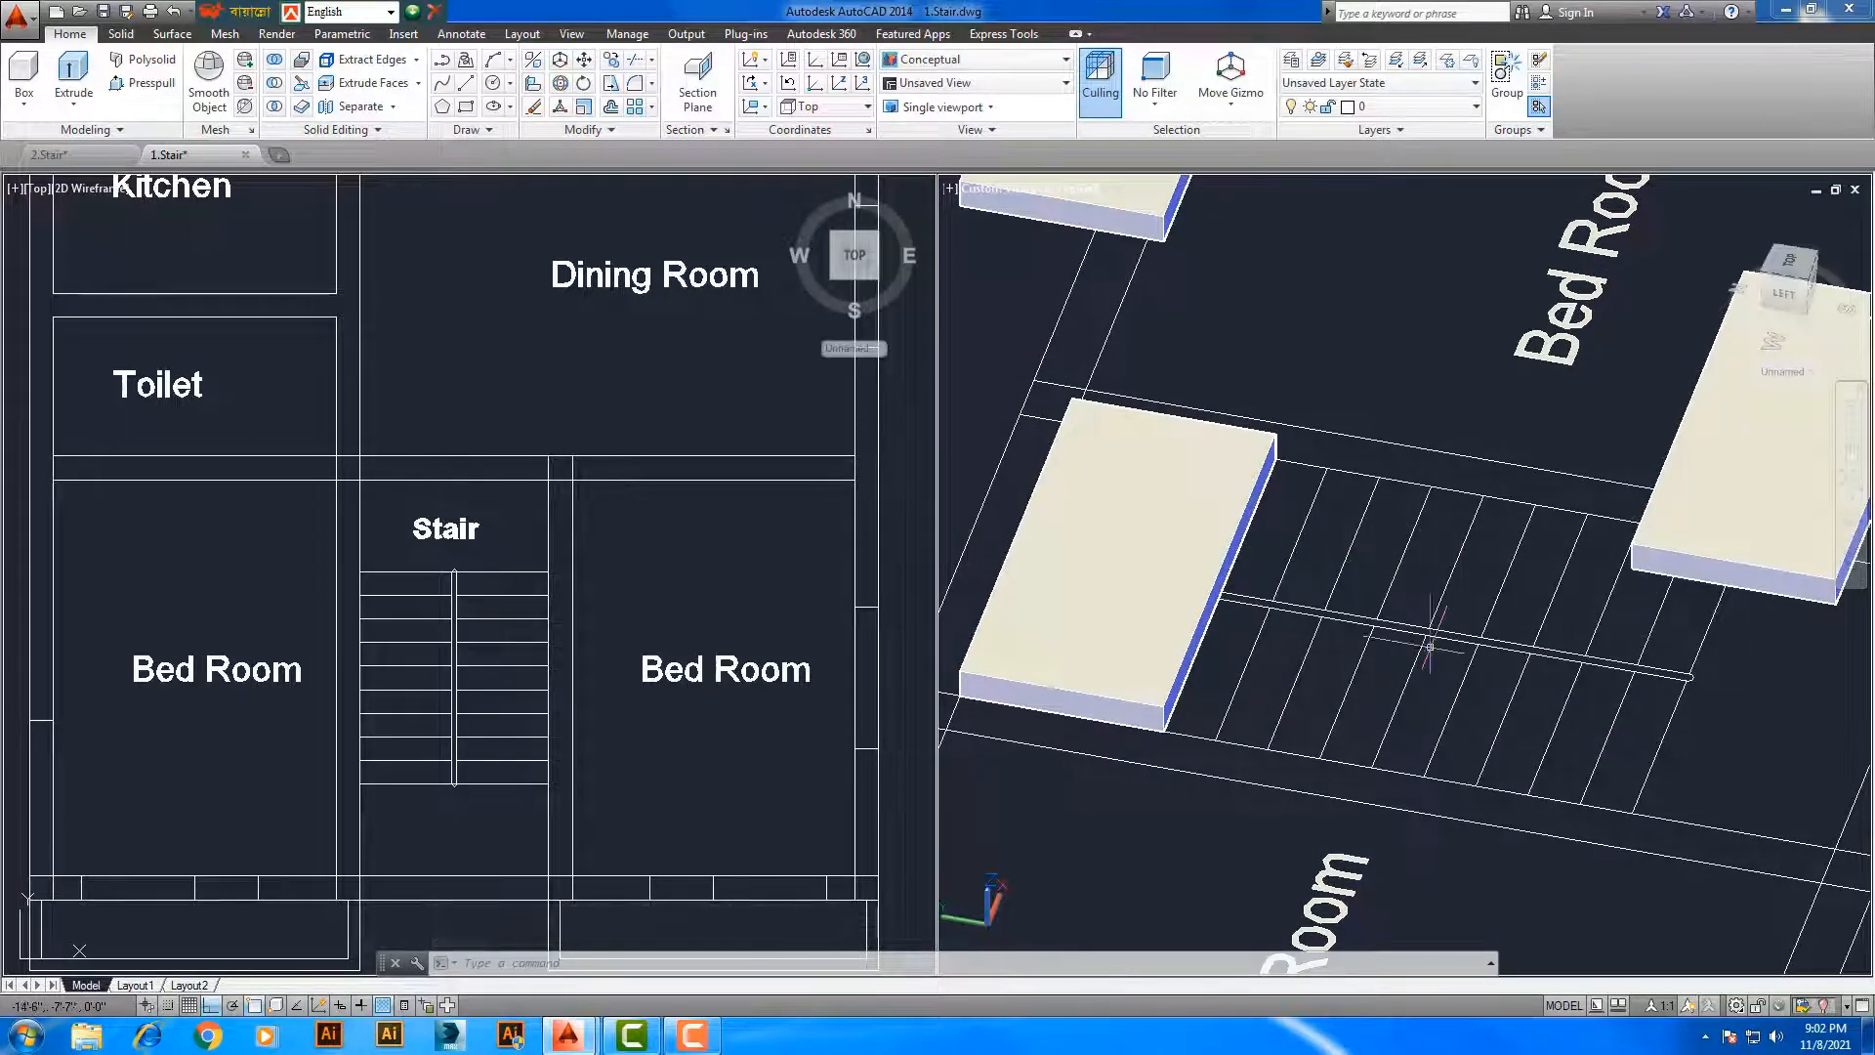
pyautogui.click(23, 70)
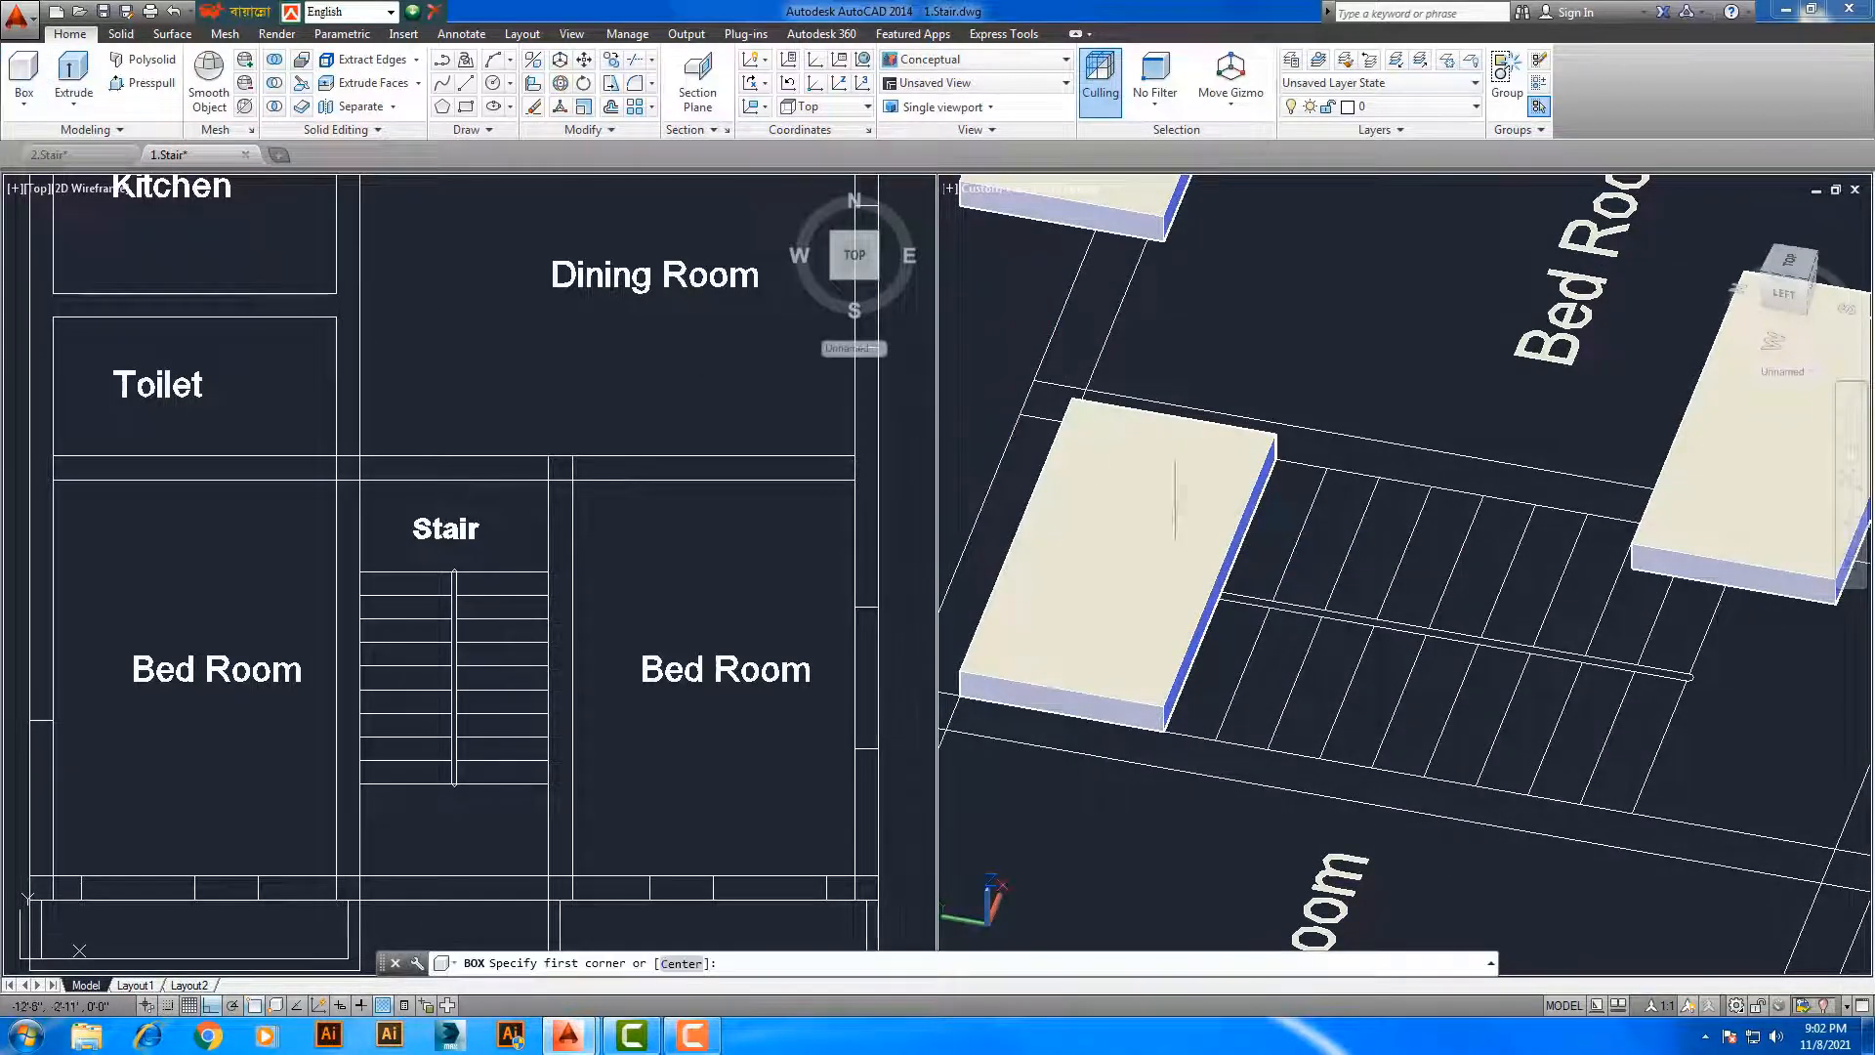
pyautogui.scroll(4, 1265, 597)
pyautogui.click(1283, 597)
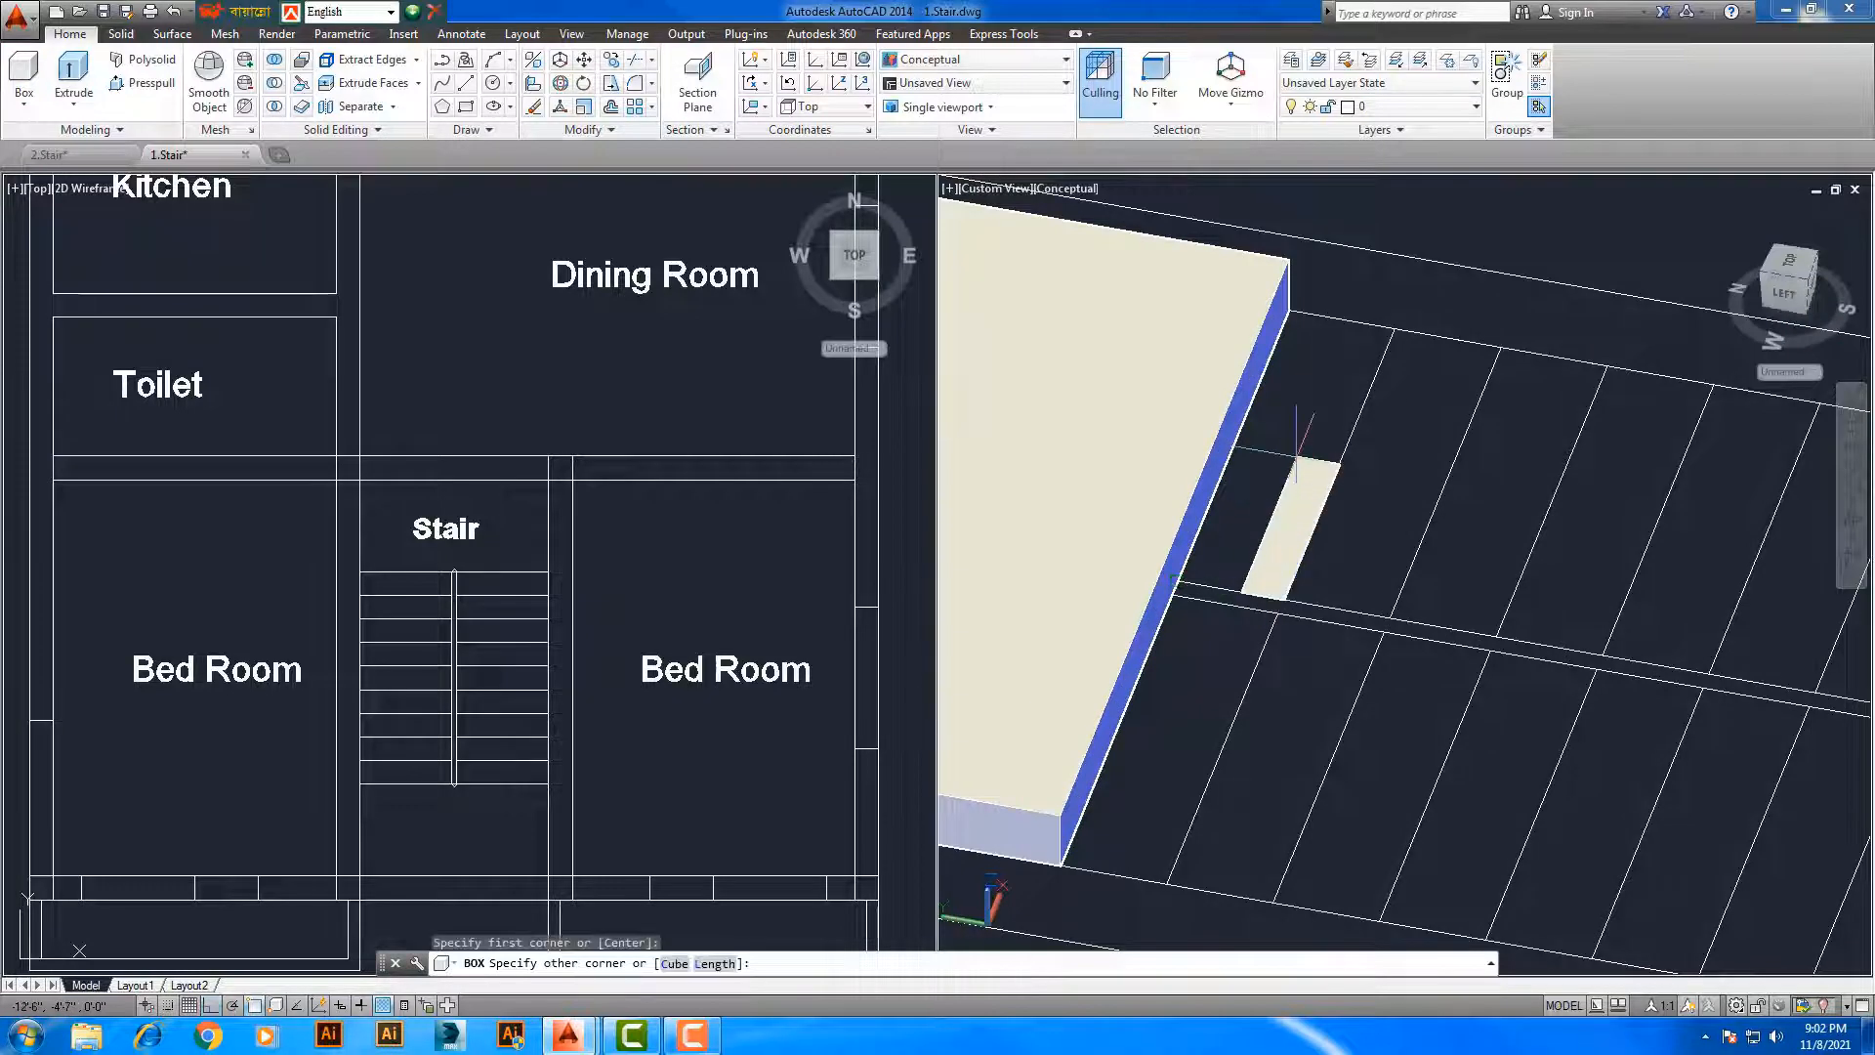
pyautogui.click(1287, 310)
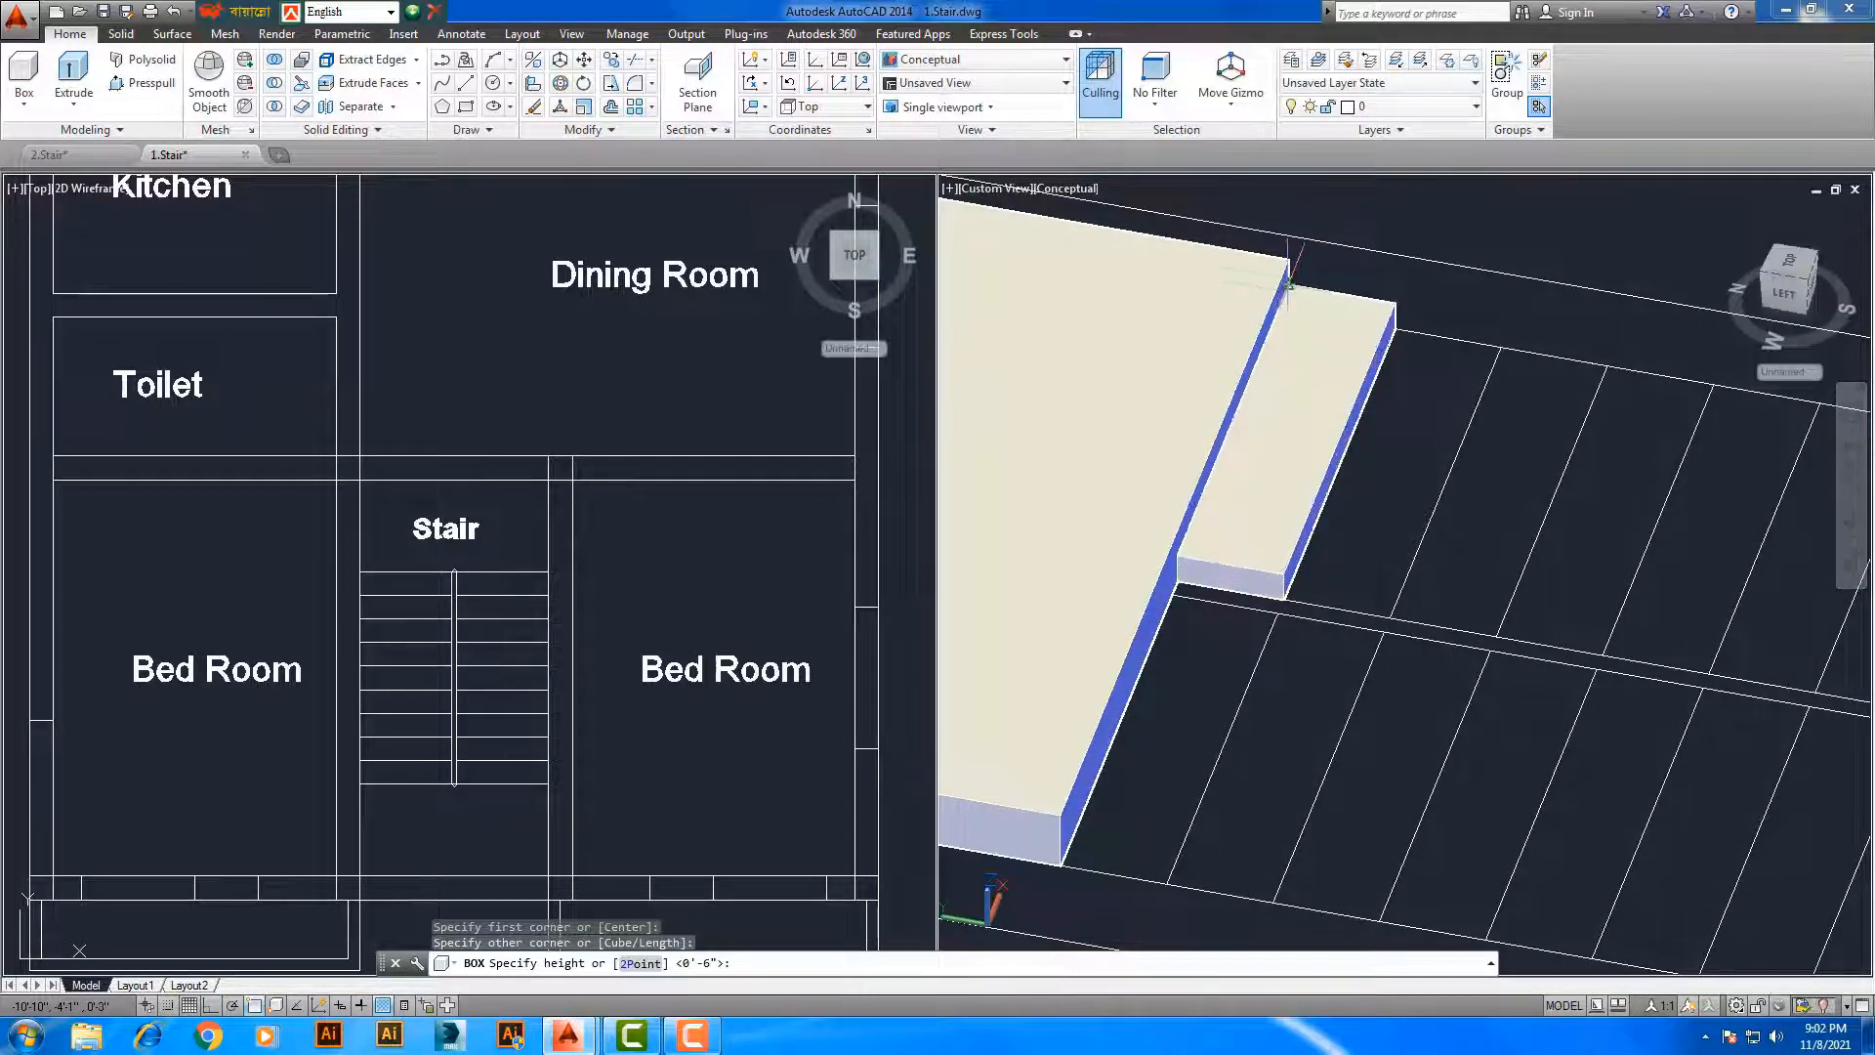
pyautogui.scroll(2, 1287, 283)
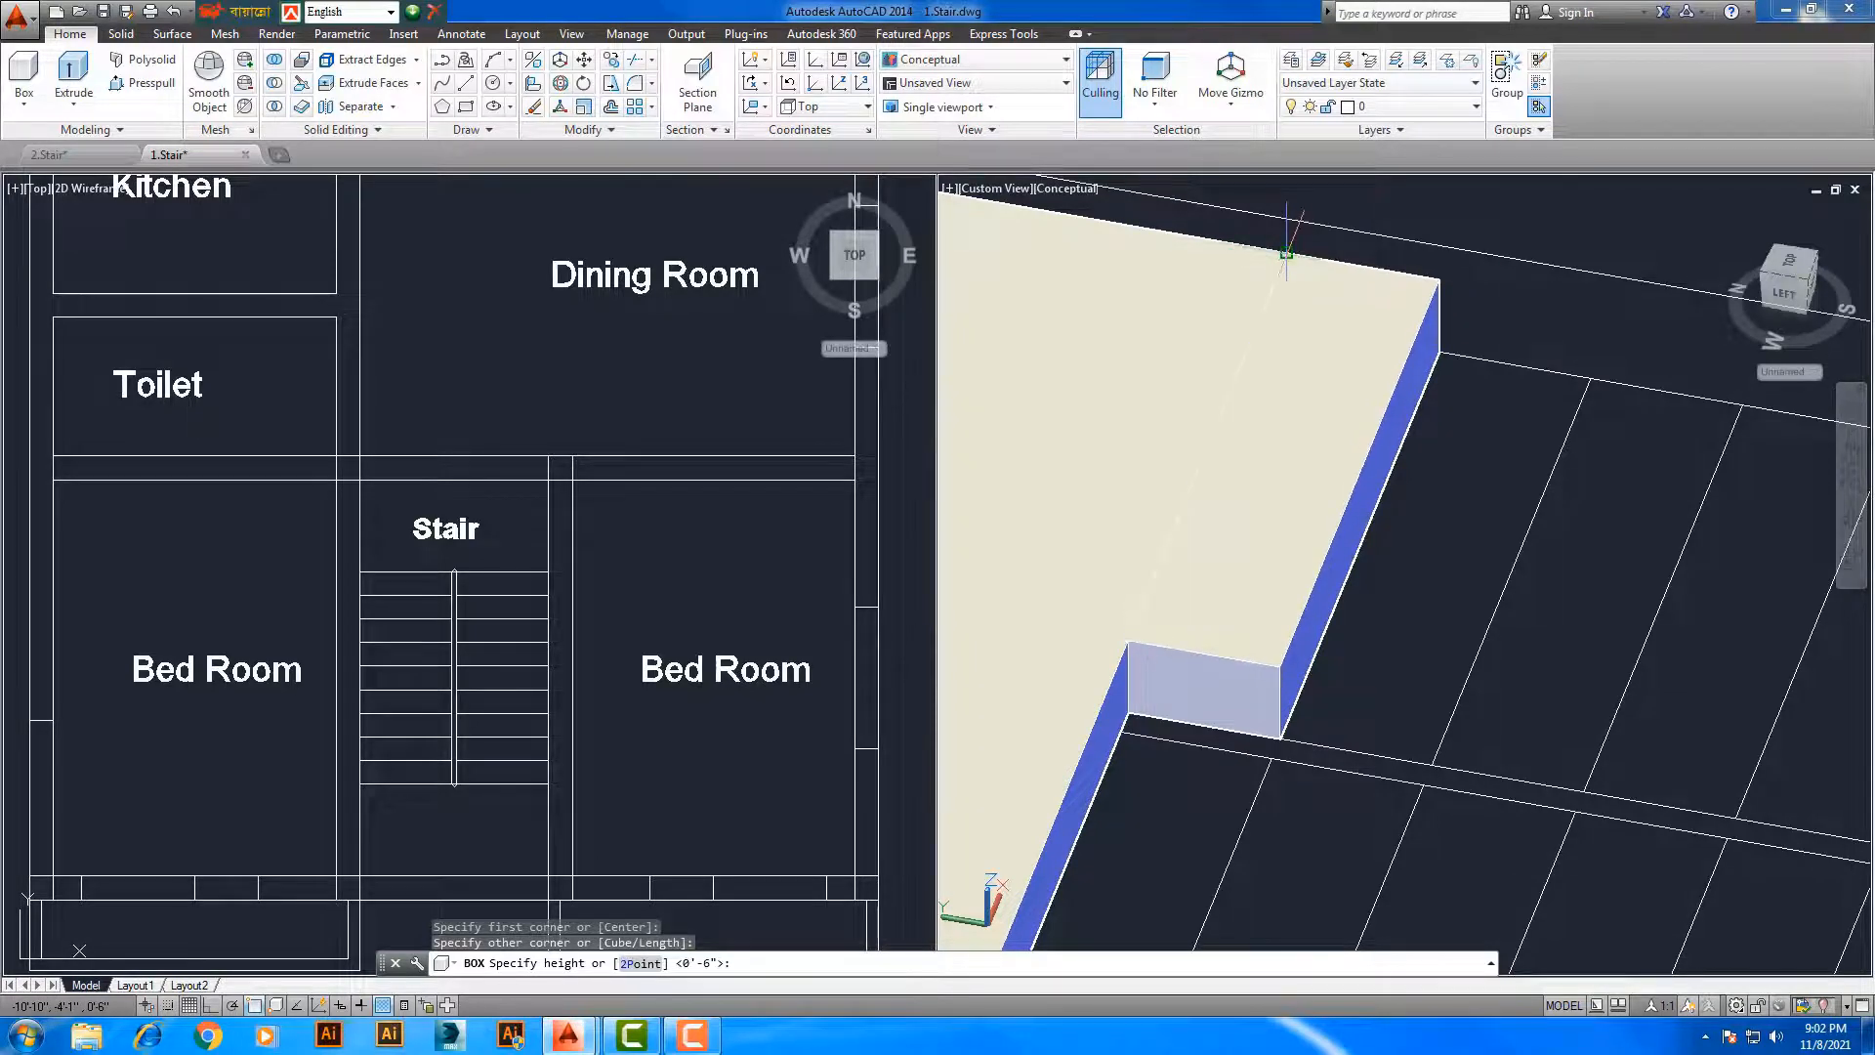
pyautogui.click(1287, 254)
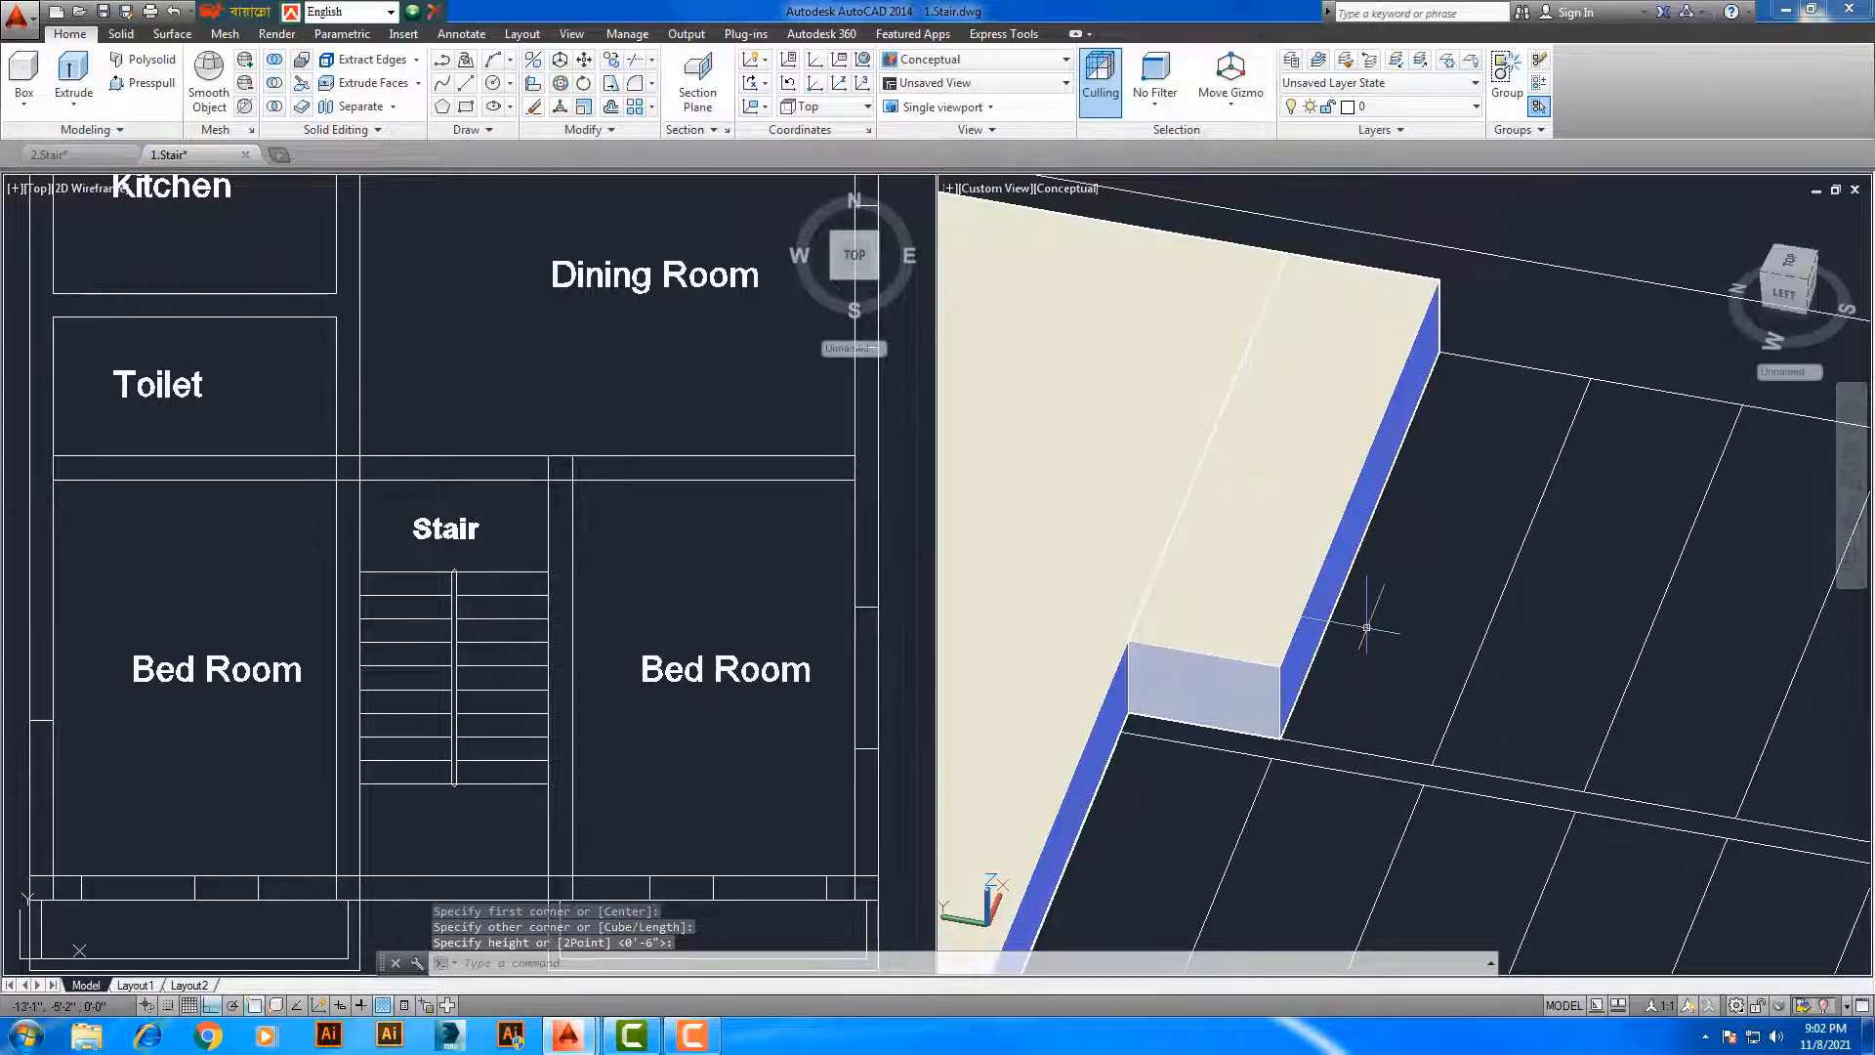
# Model the second and third treads of the east flight as boxes on the plan lines, each level with the preceding tread's top
pyautogui.scroll(-2, 1368, 629)
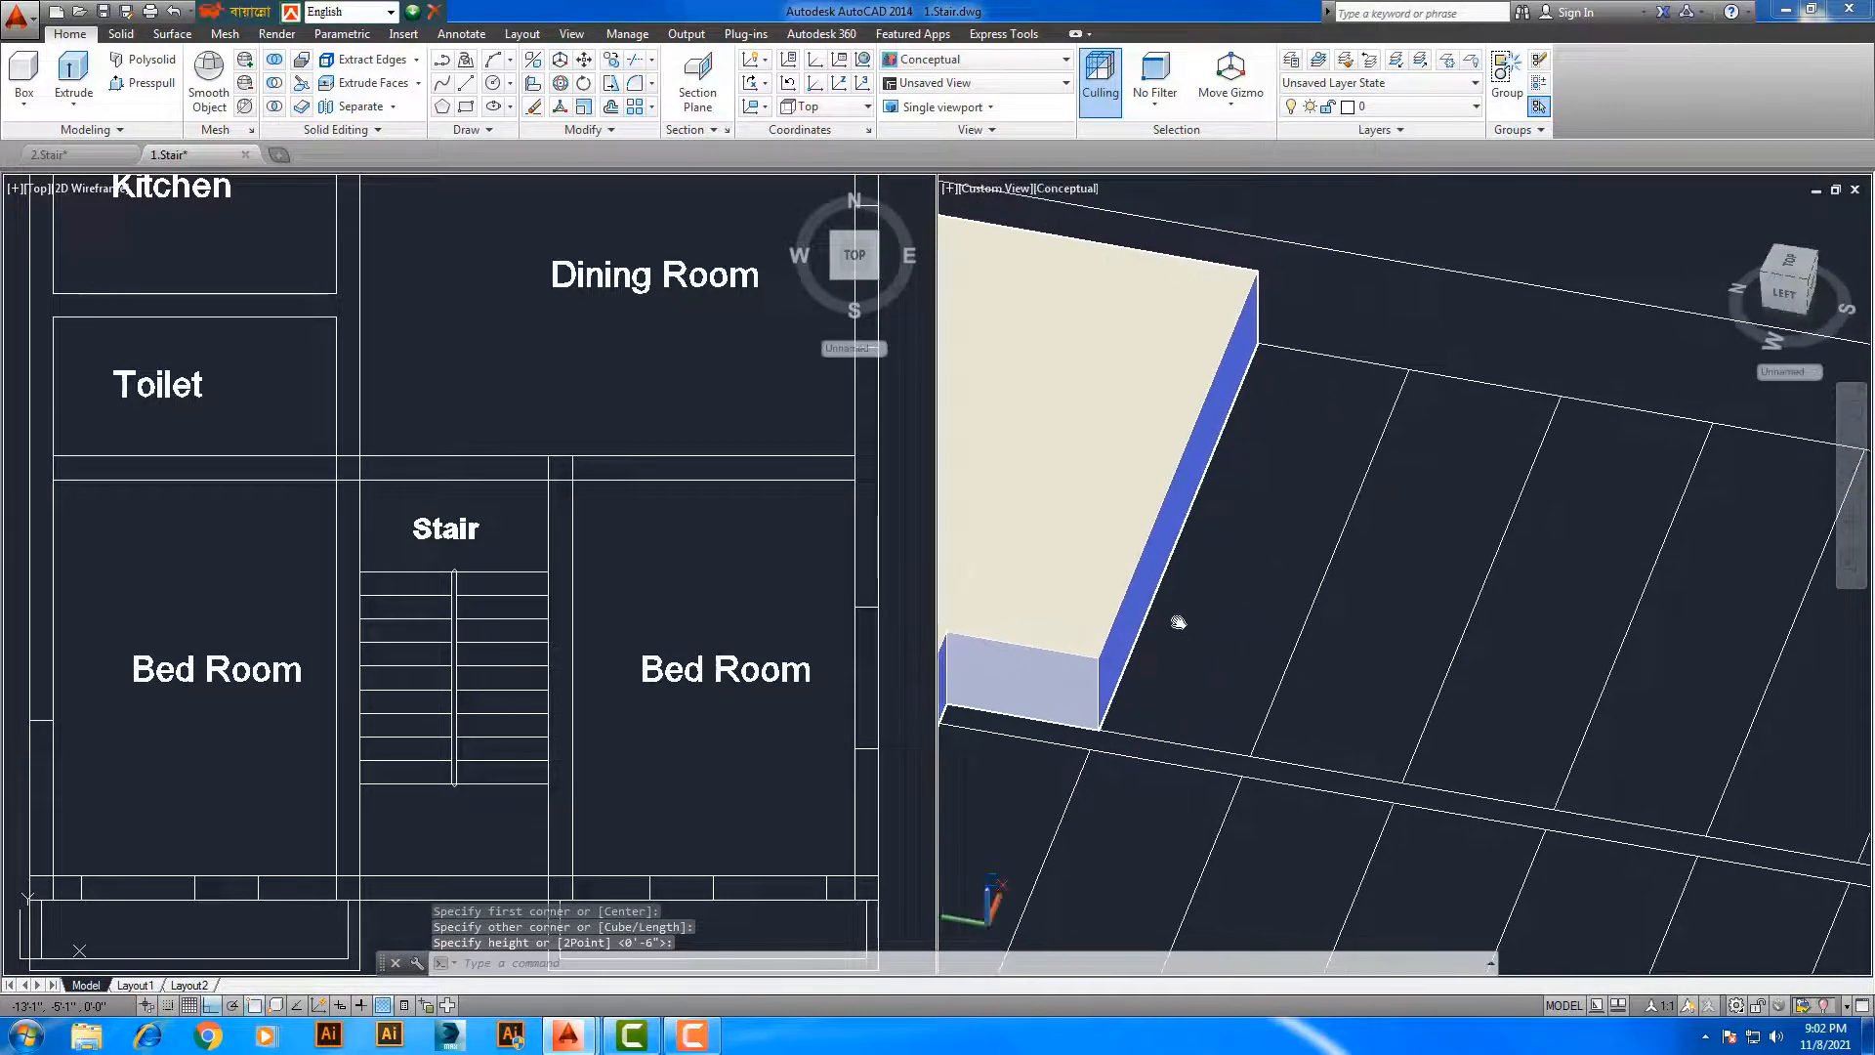
pyautogui.click(23, 73)
pyautogui.click(1247, 705)
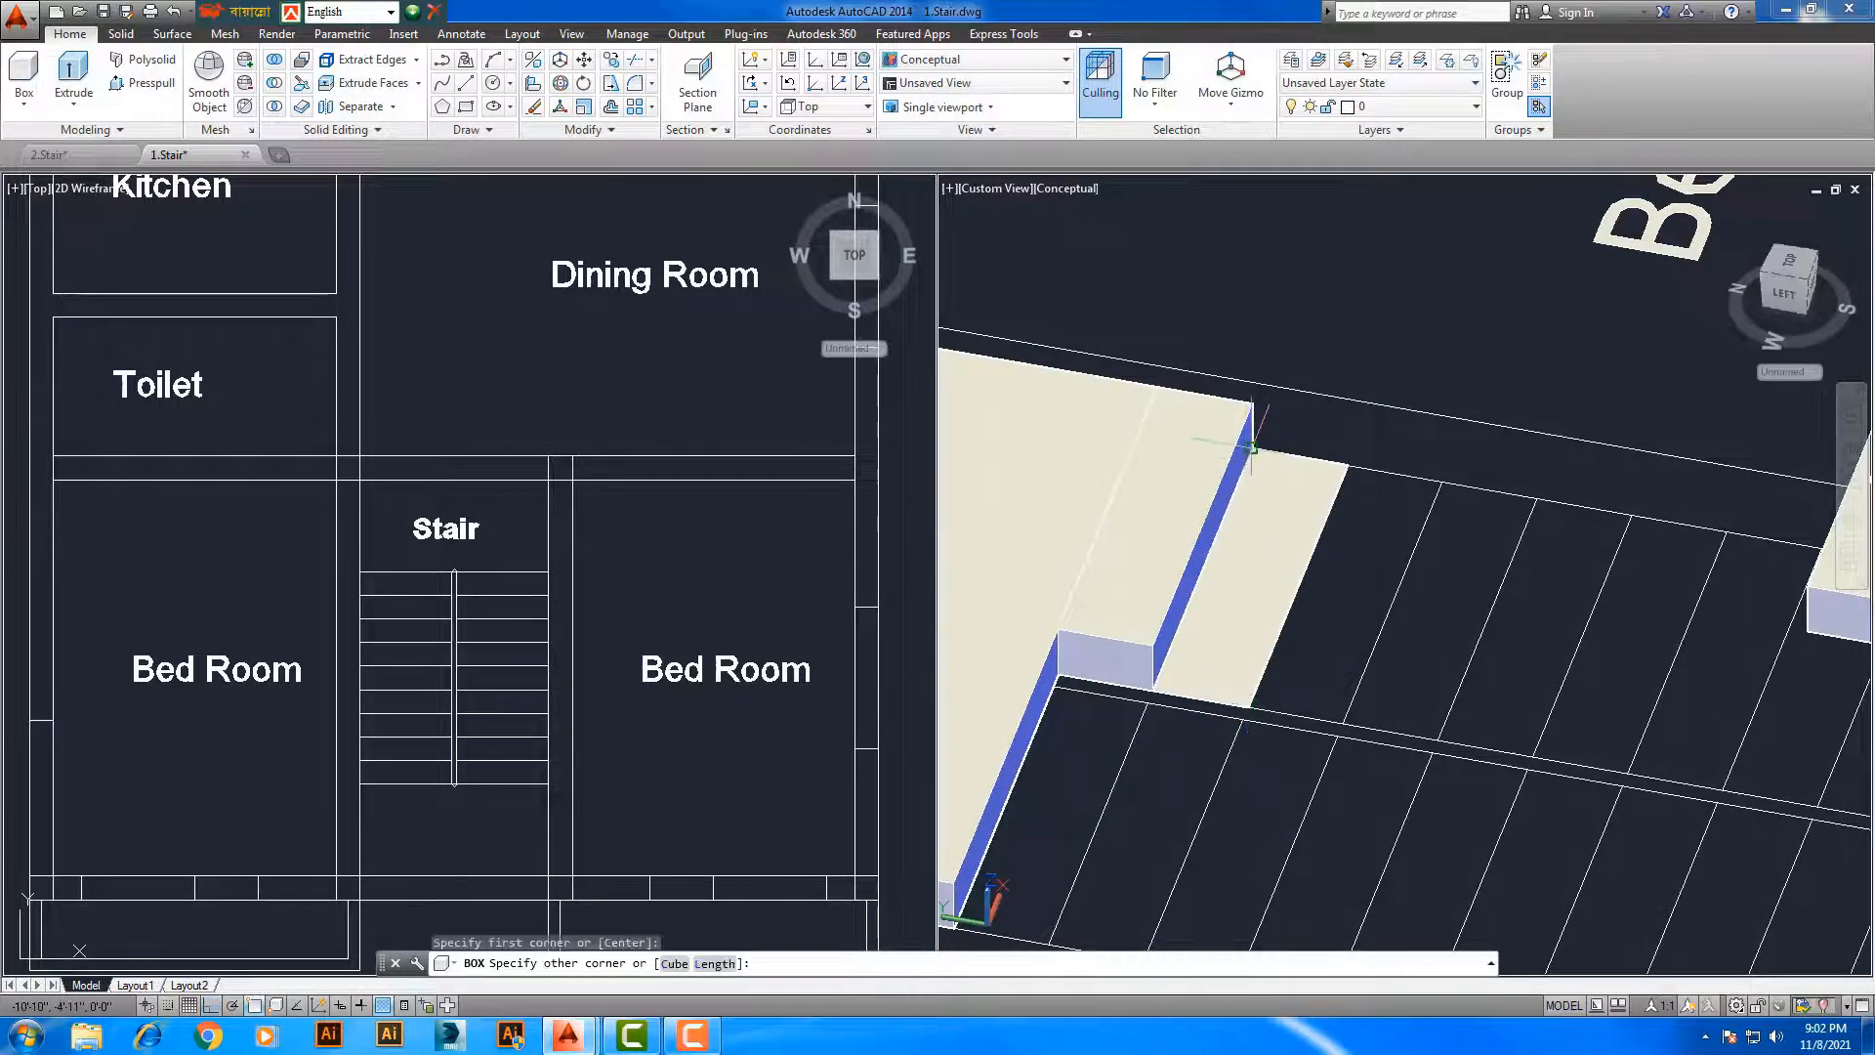
pyautogui.click(1348, 420)
pyautogui.click(1251, 402)
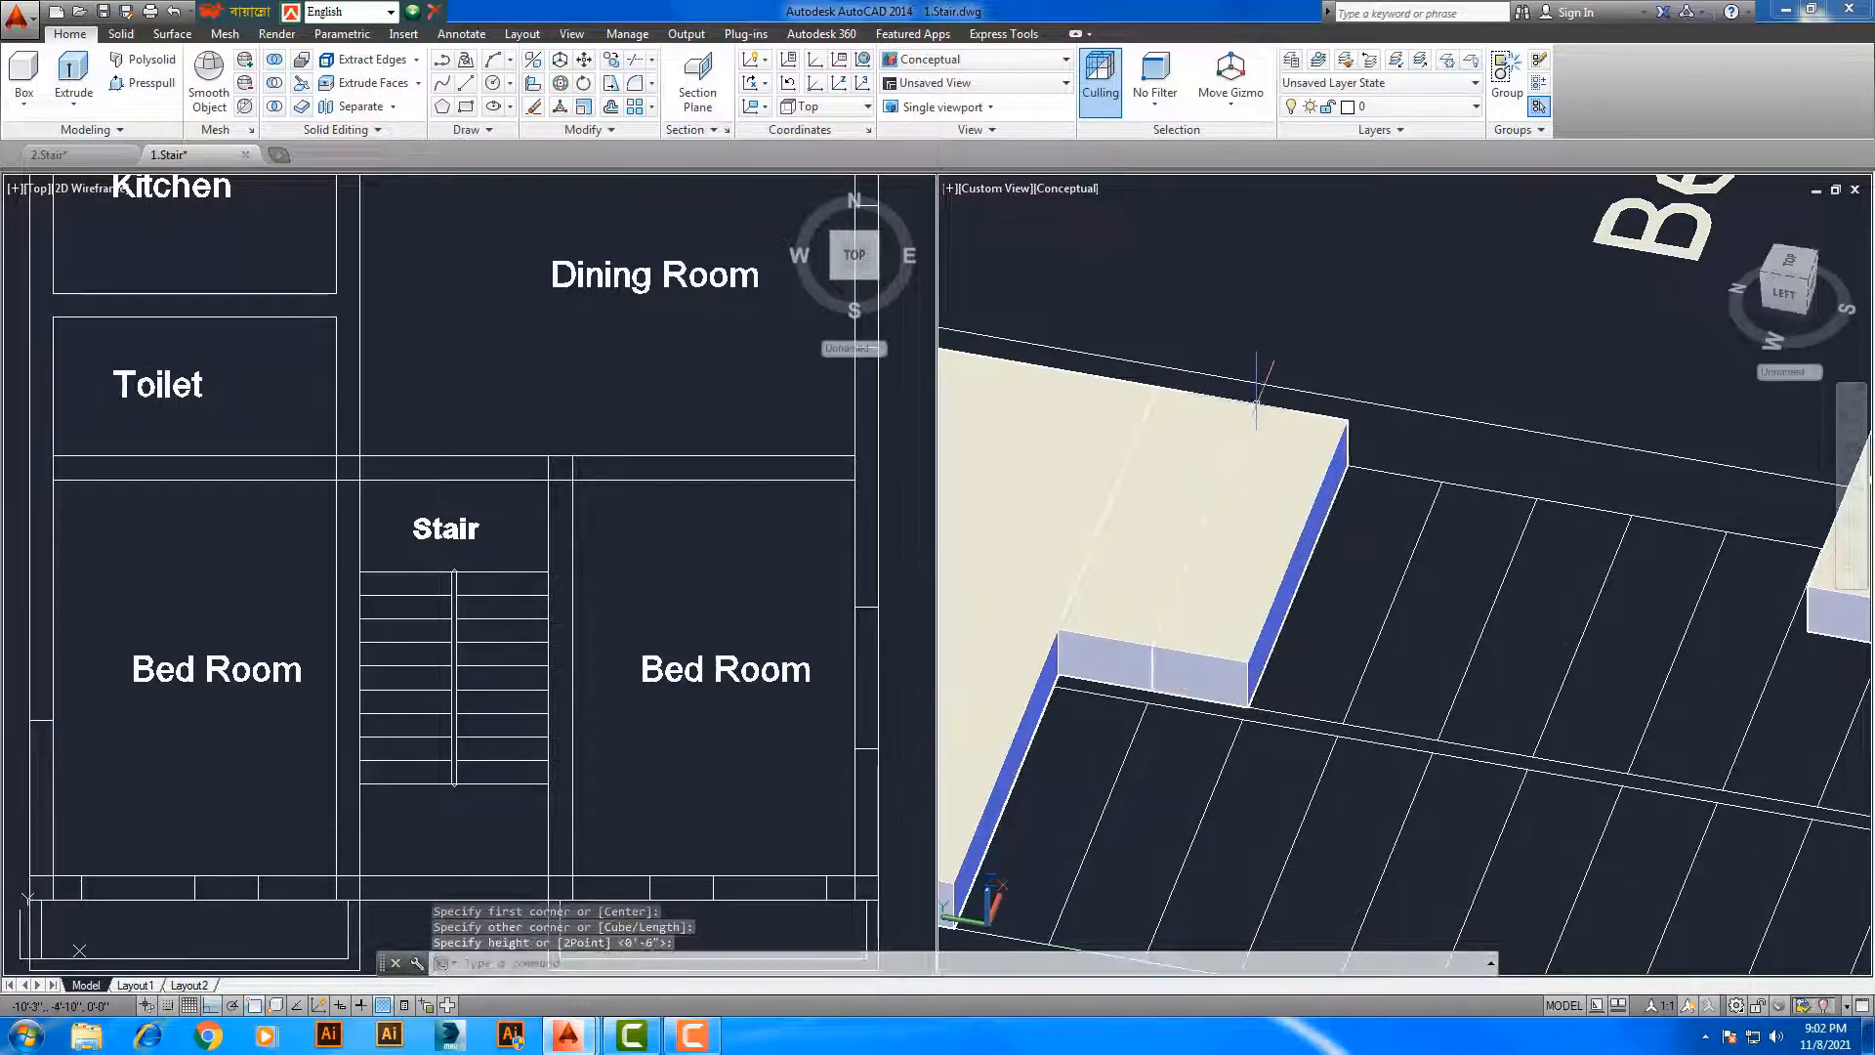
pyautogui.press('Return')
pyautogui.click(1350, 722)
pyautogui.click(1443, 447)
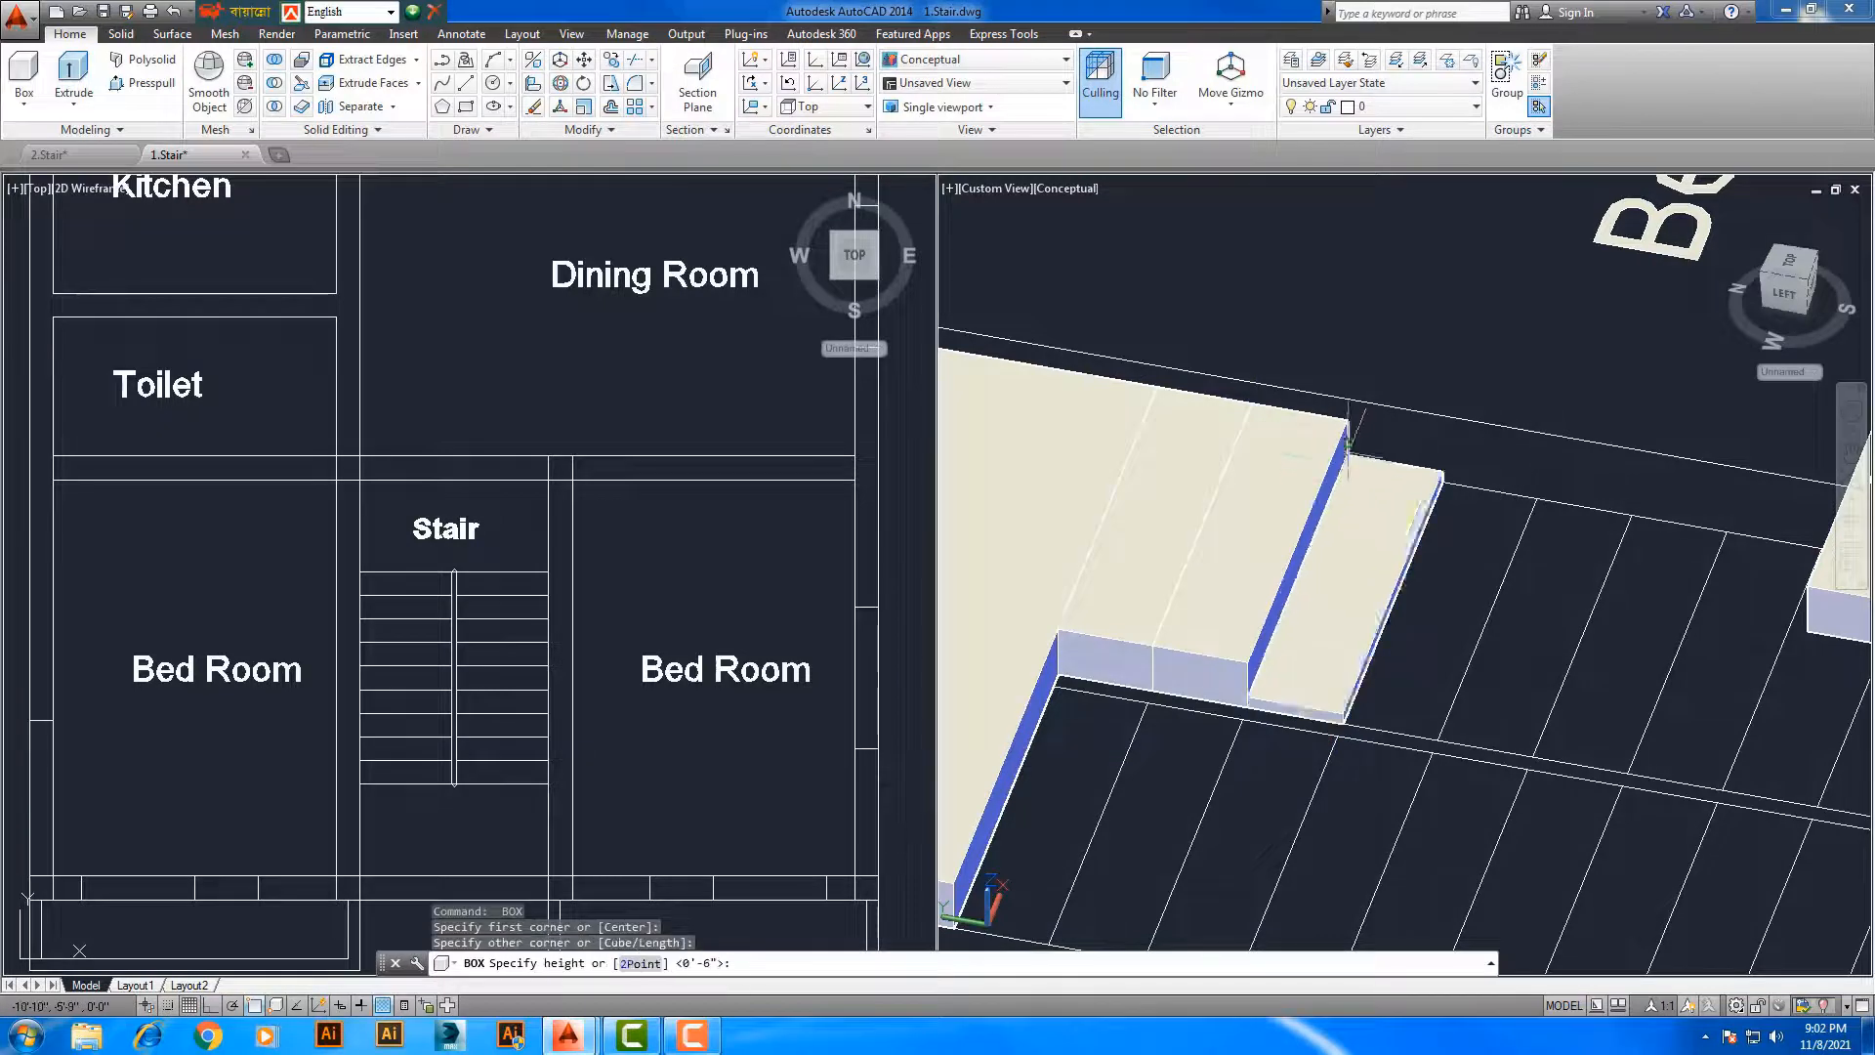
pyautogui.click(1336, 409)
# Model the fourth and fifth treads of the east flight as boxes, snapping each height to the preceding tread's top corner
pyautogui.press('Return')
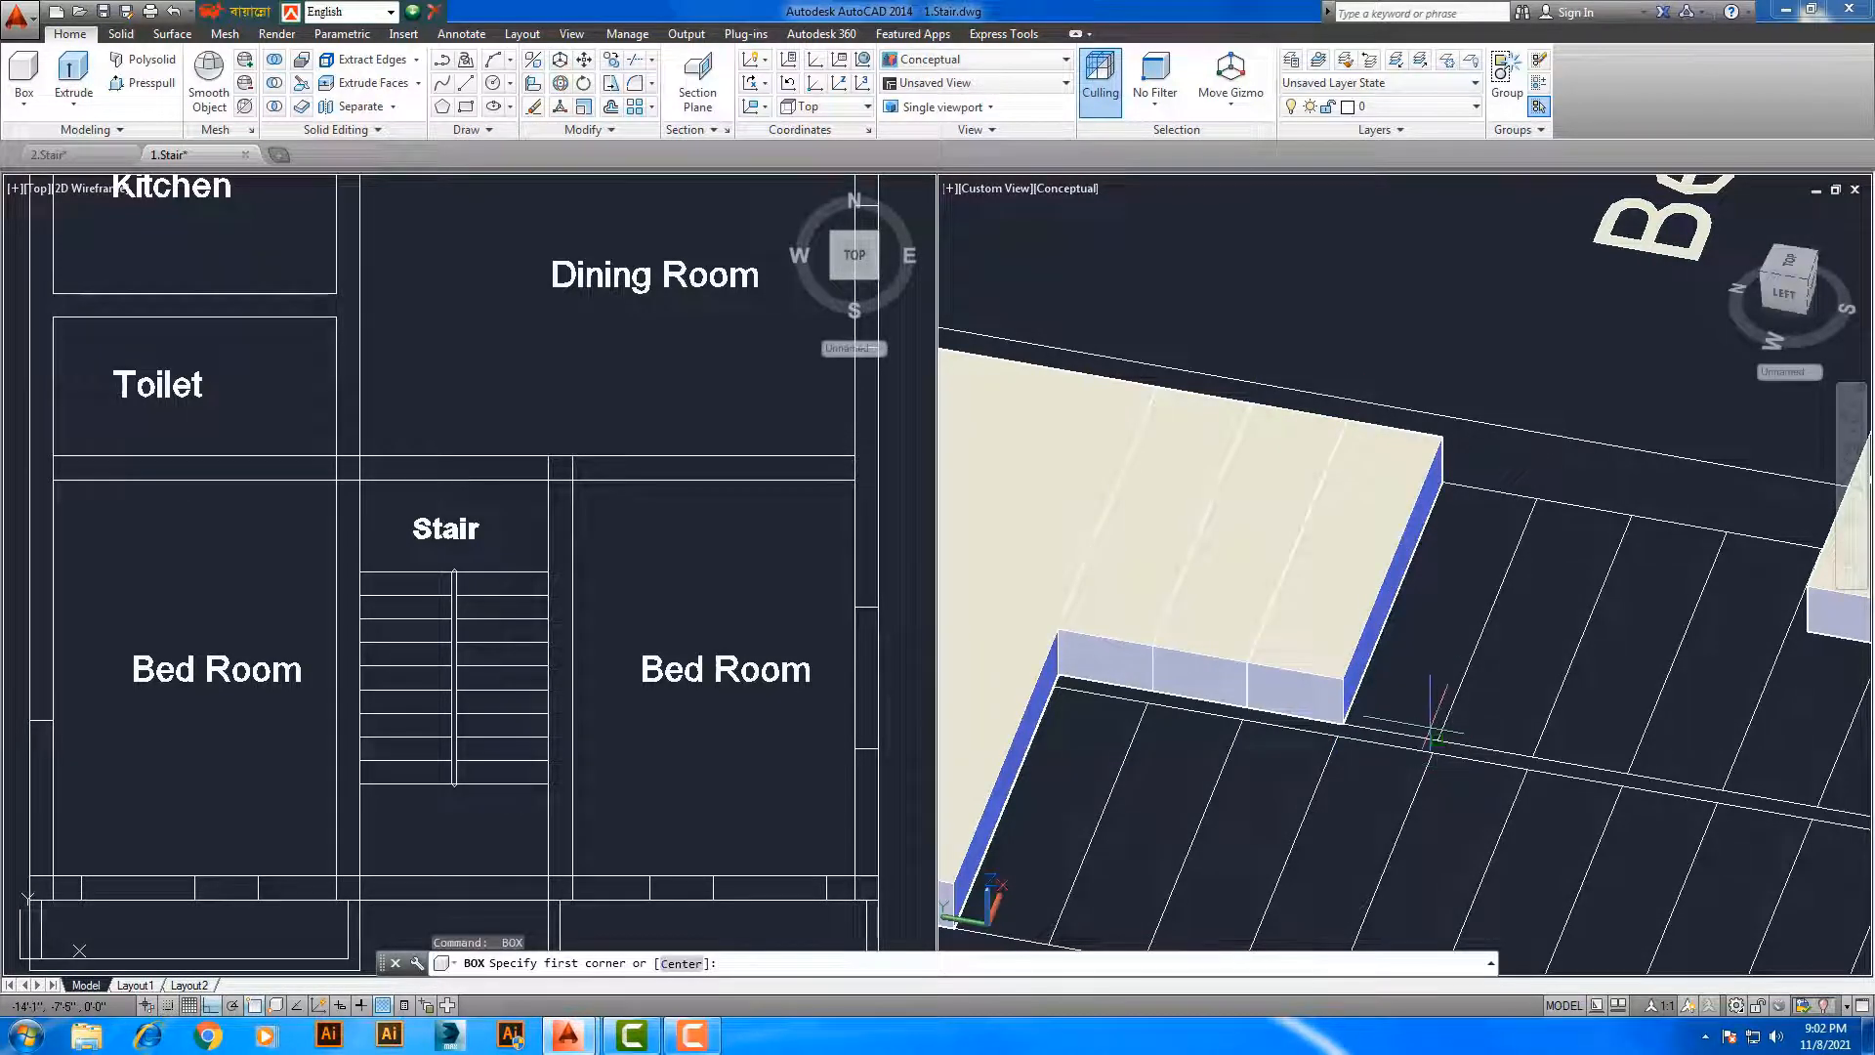
pyautogui.click(1440, 741)
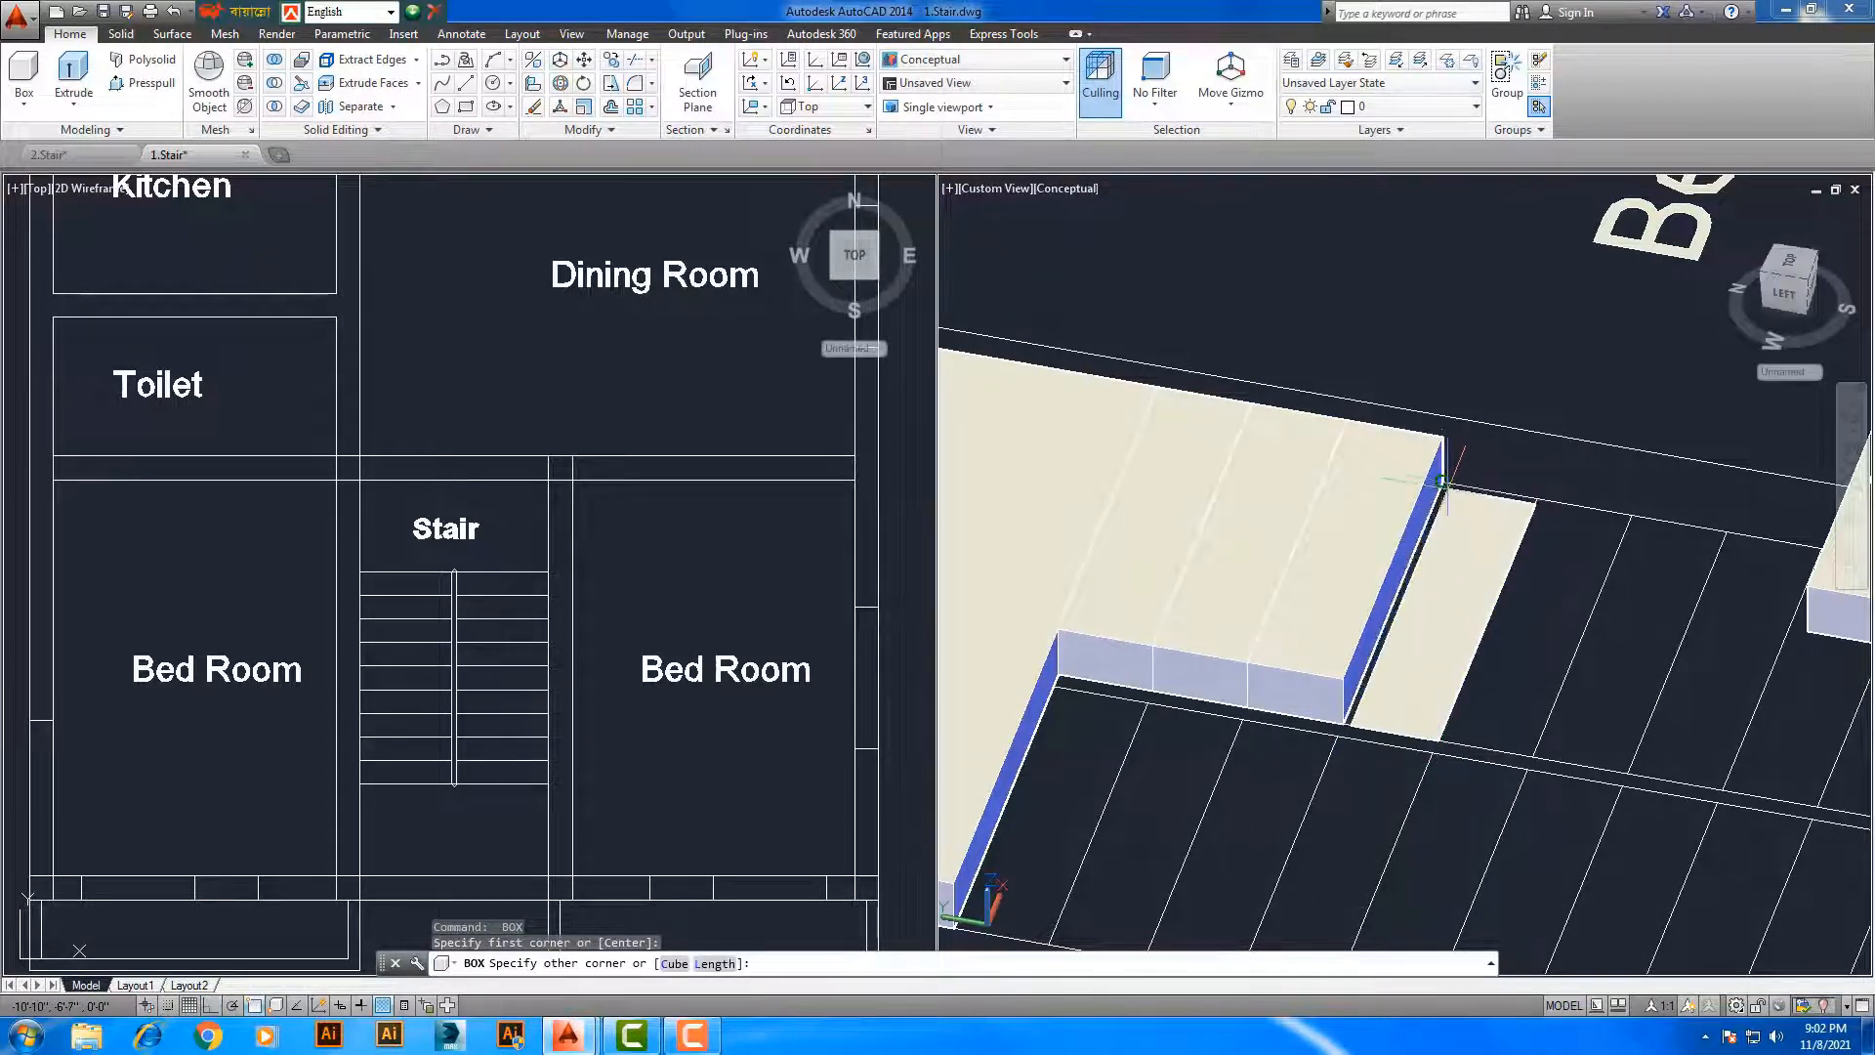
pyautogui.click(1441, 482)
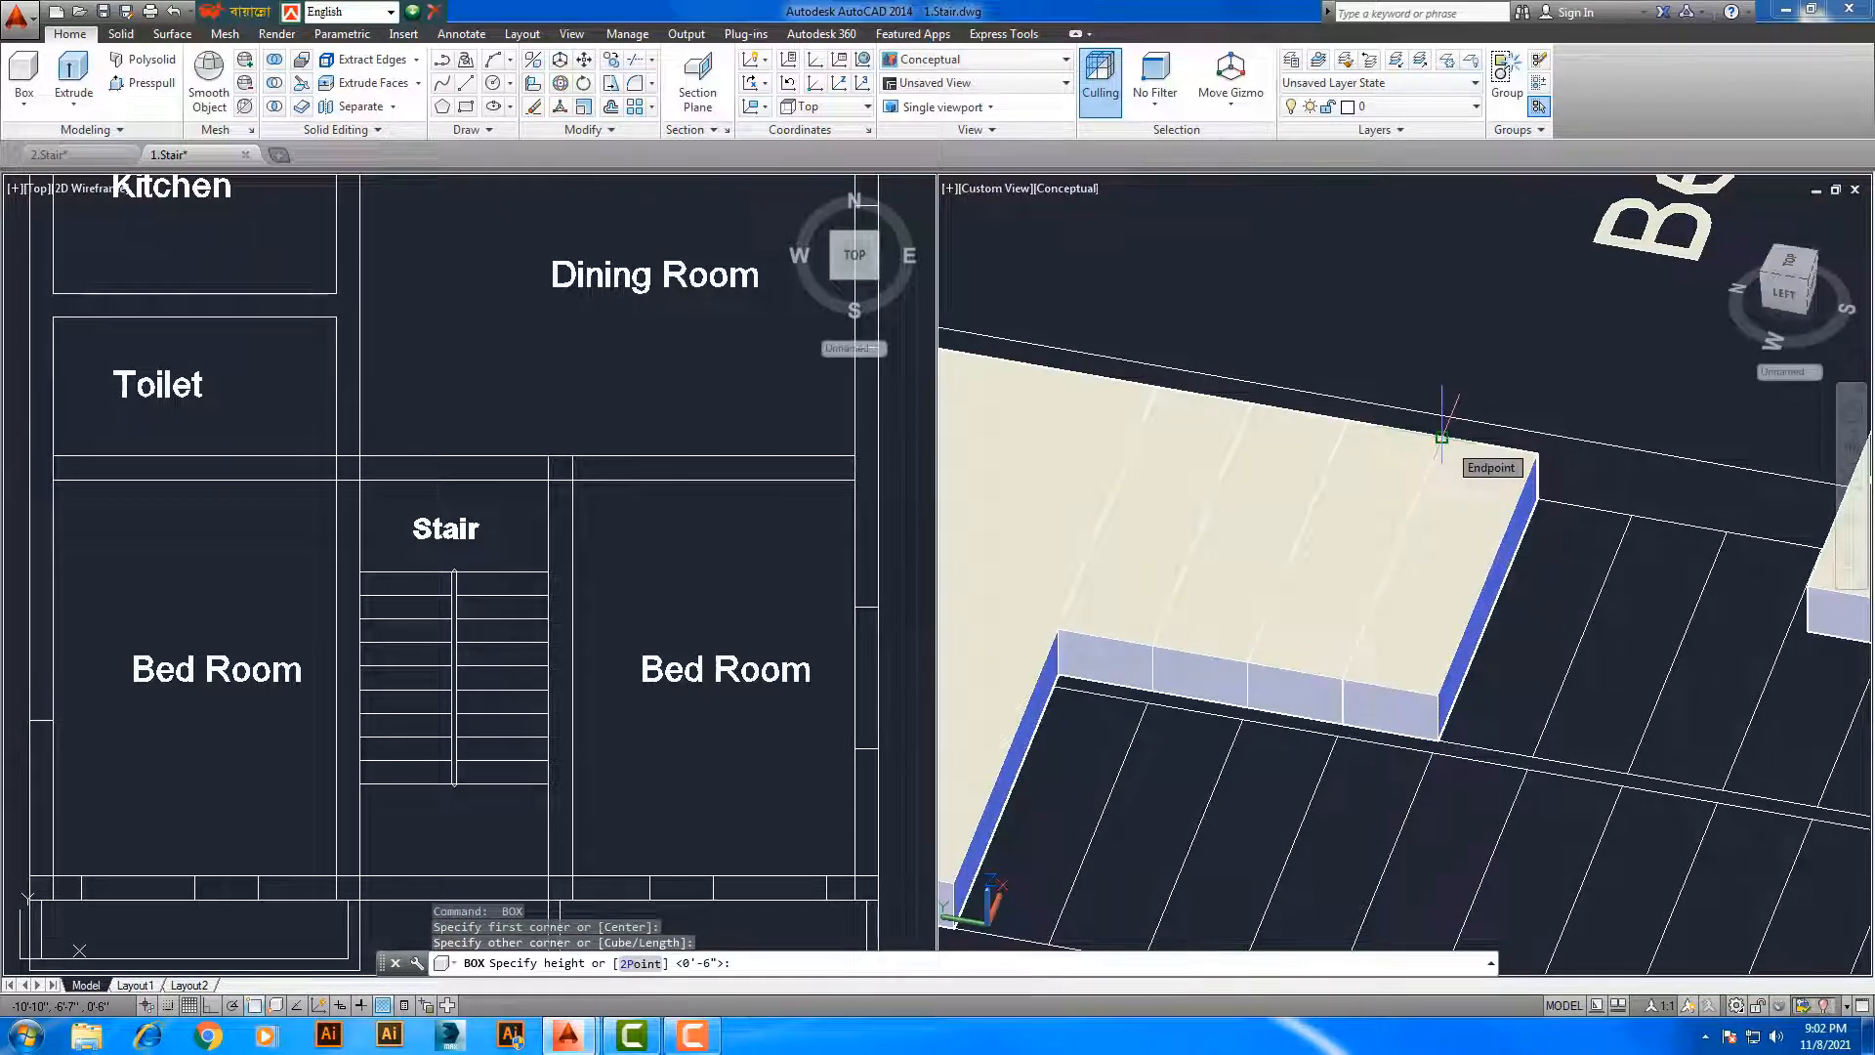
pyautogui.click(1442, 438)
pyautogui.press('Return')
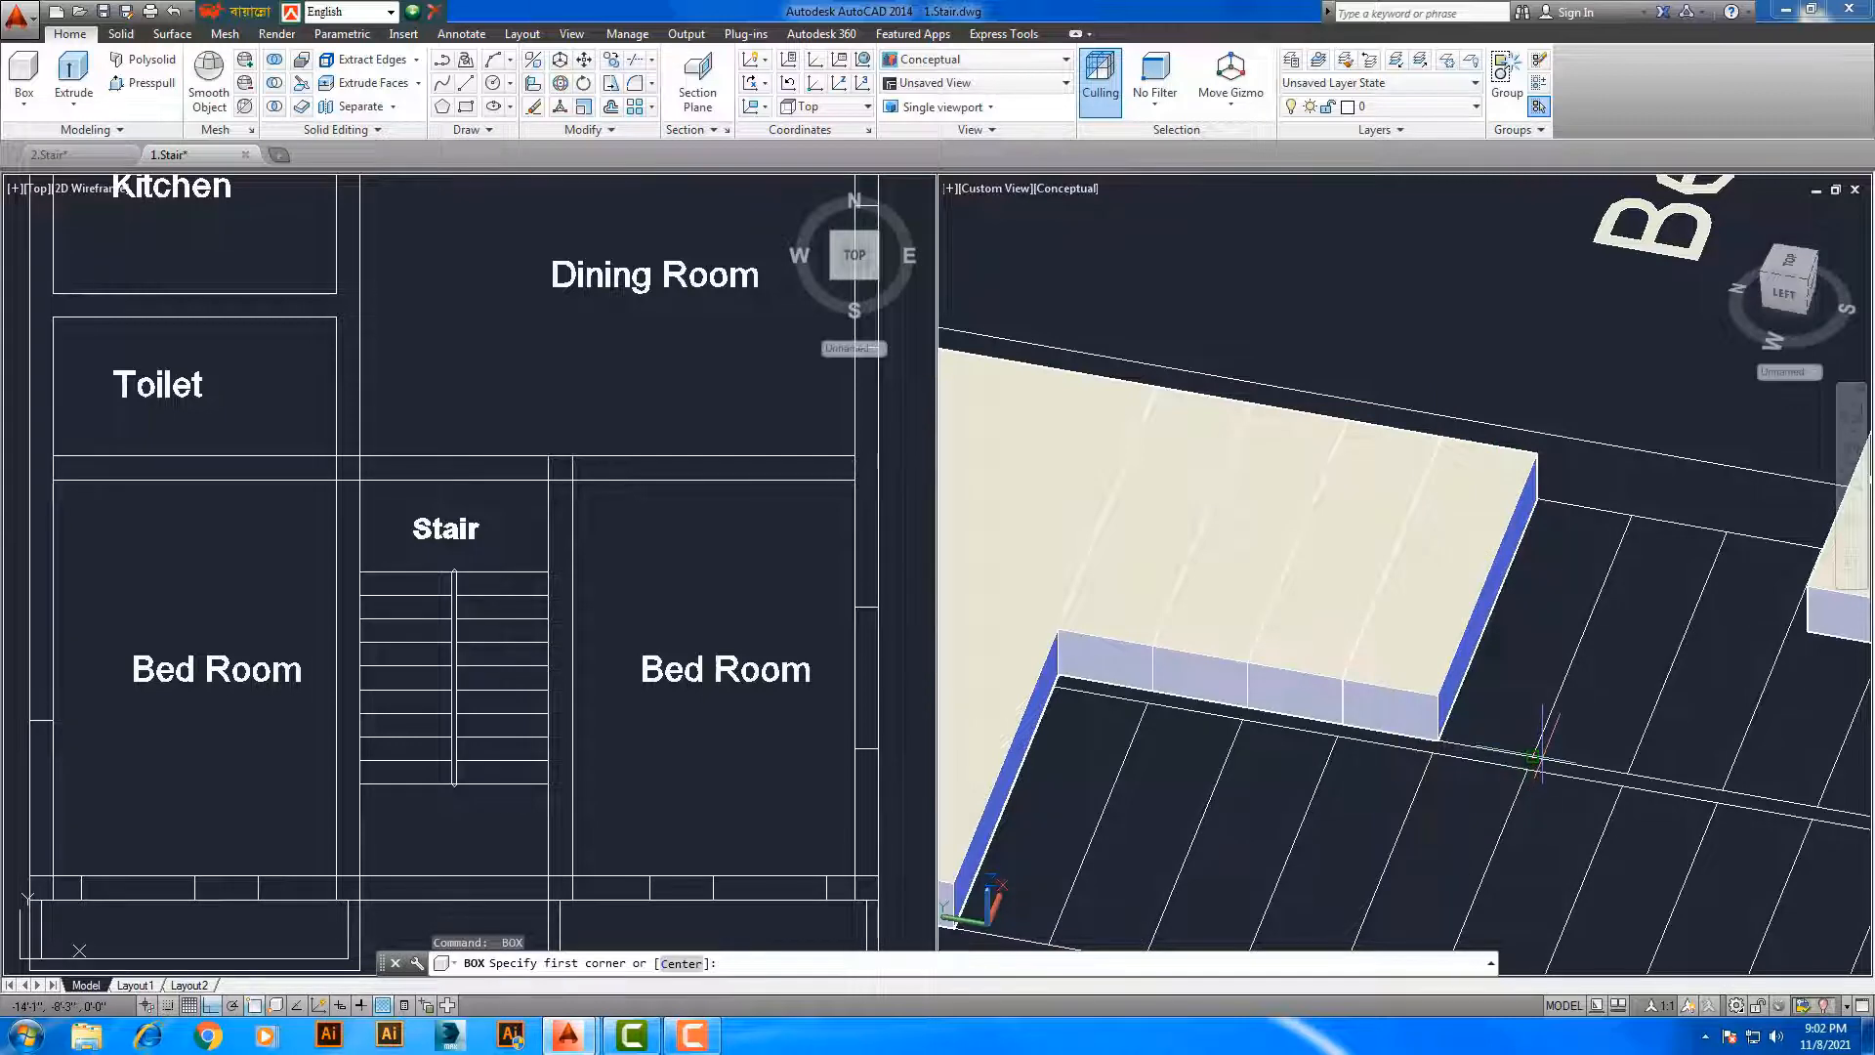
pyautogui.click(1519, 754)
pyautogui.click(1536, 455)
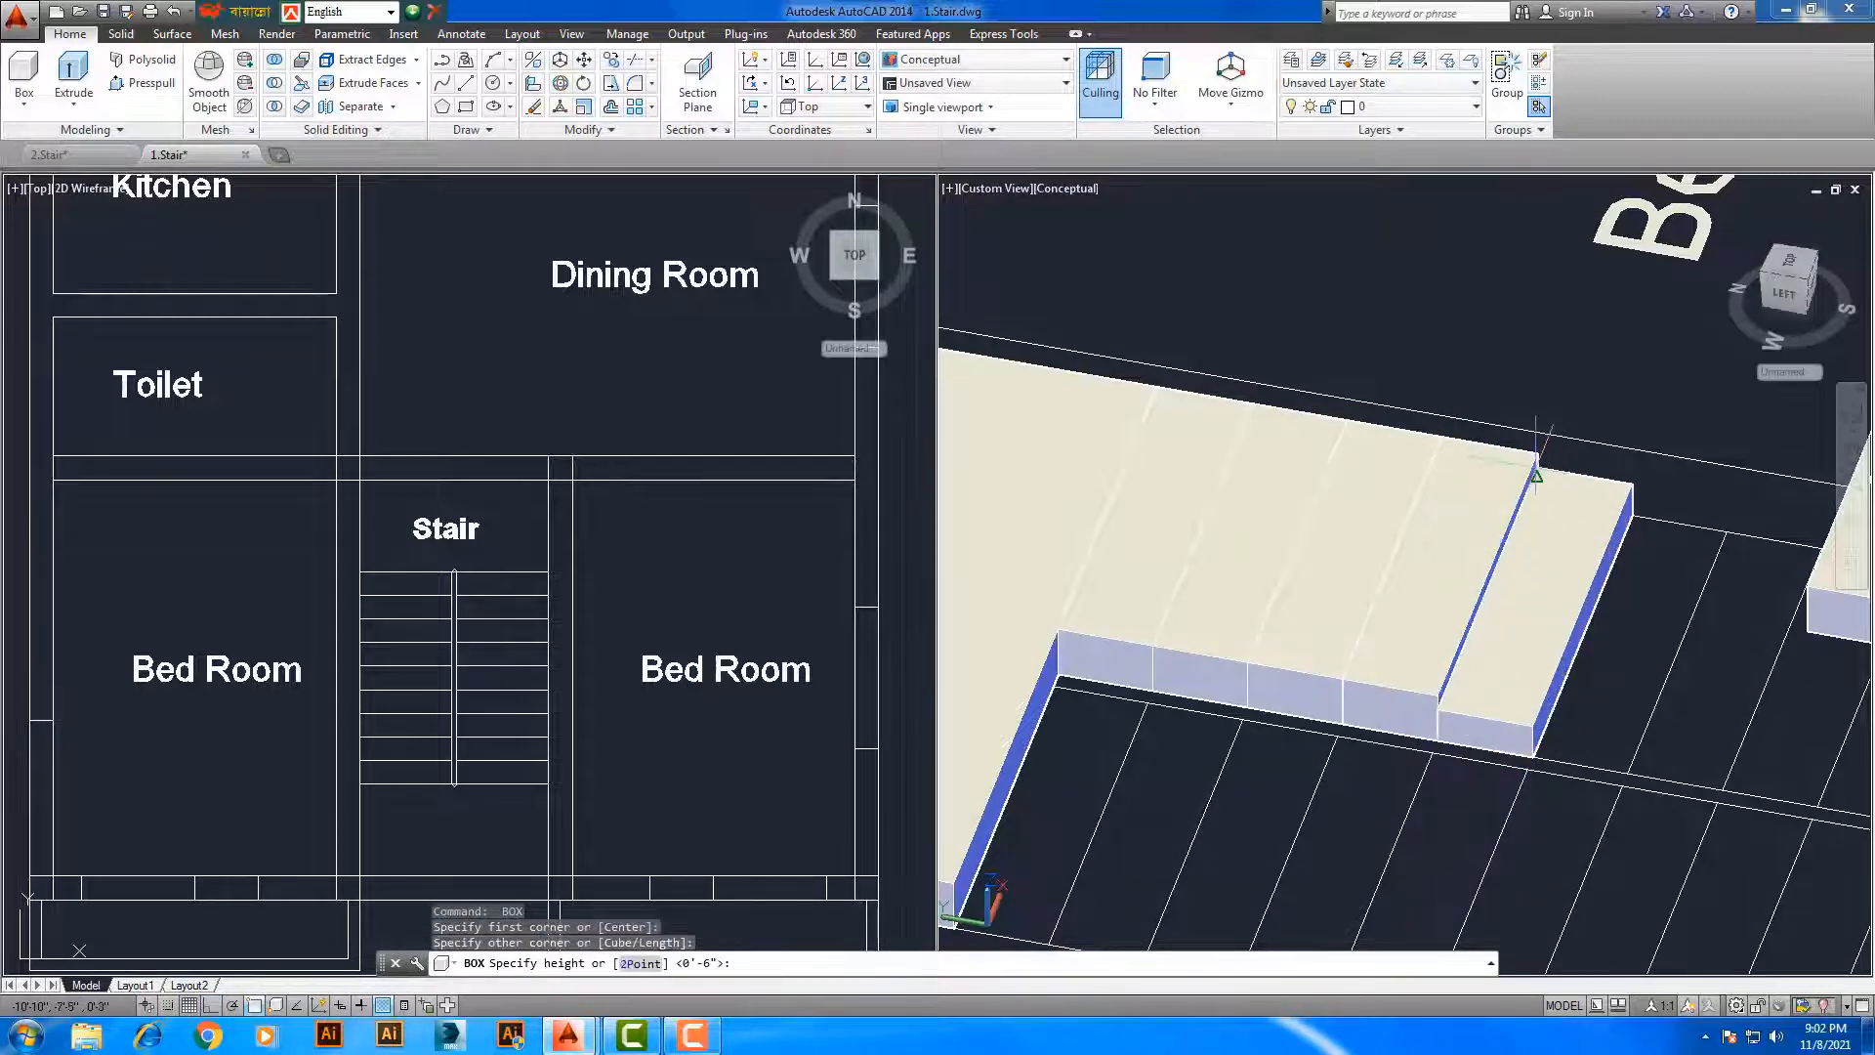
pyautogui.click(1537, 454)
pyautogui.moveTo(1579, 696); pyautogui.dragTo(1351, 682, button='middle')
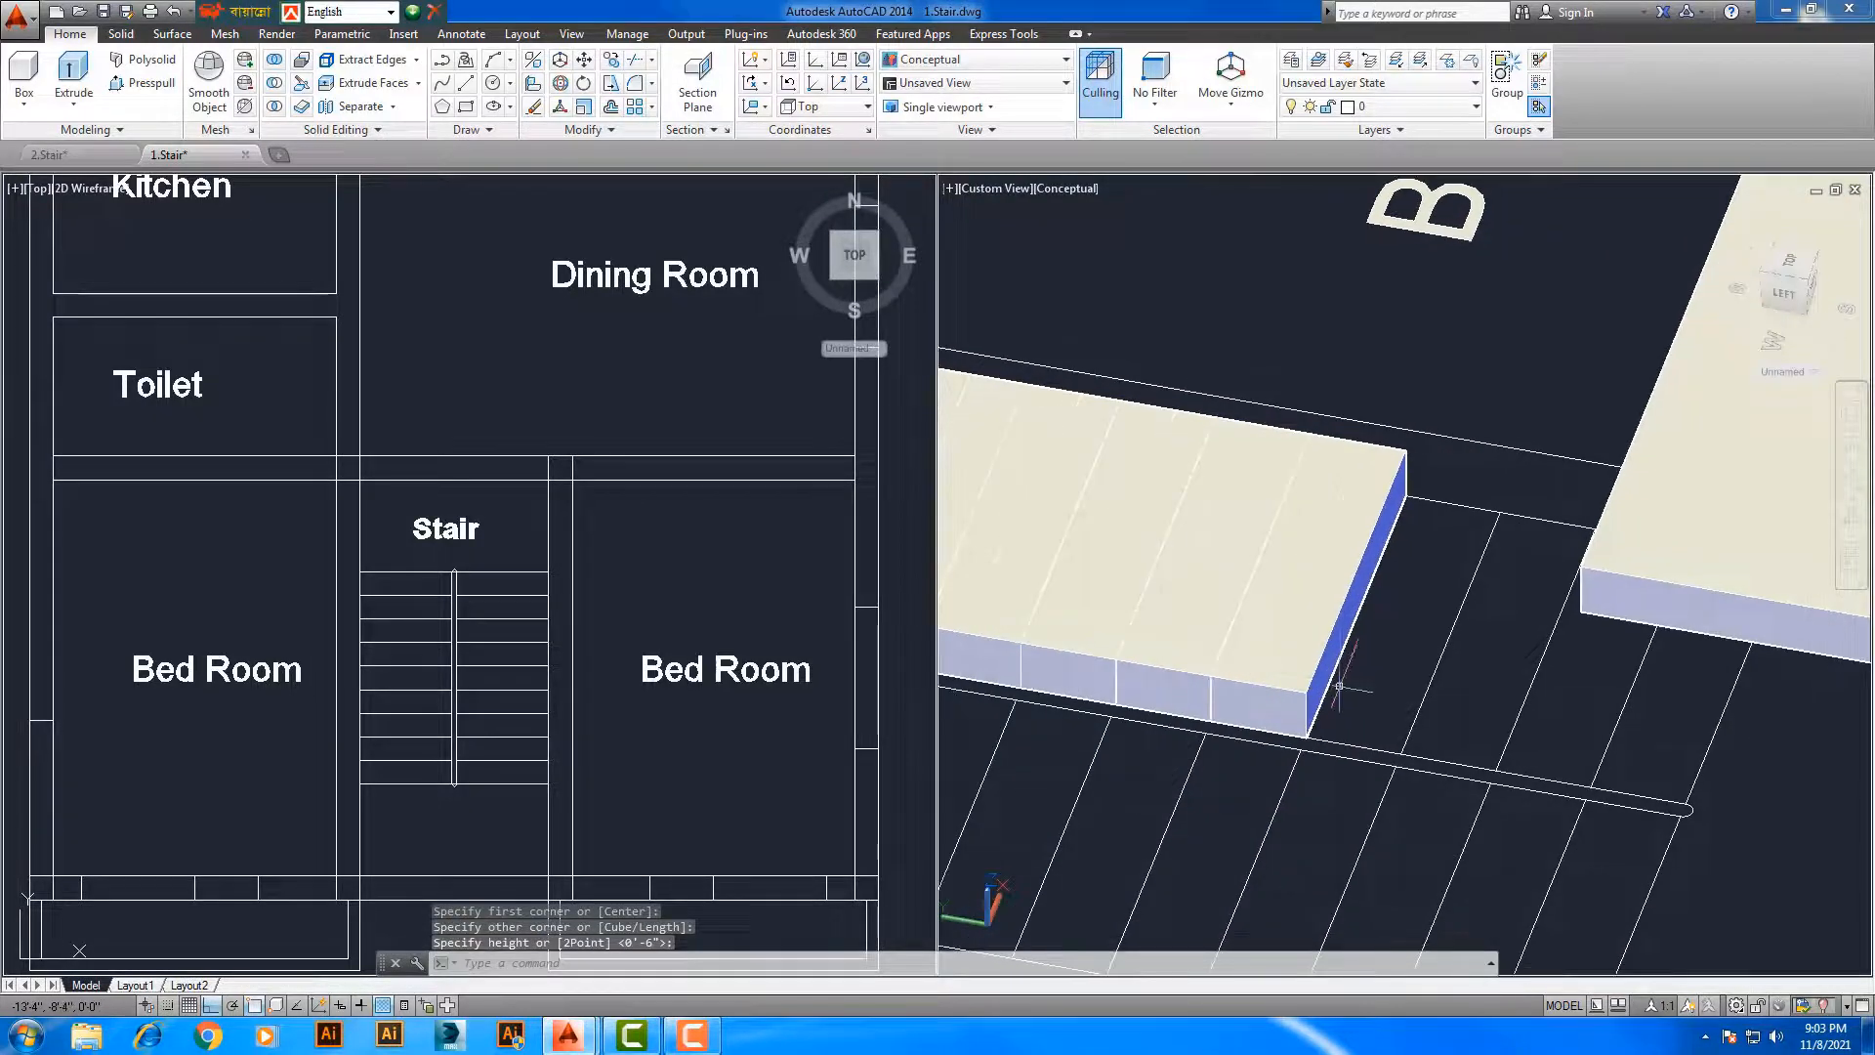
# Model the sixth and seventh treads of the east flight as boxes, matching the height of the treads before them
pyautogui.press('Return')
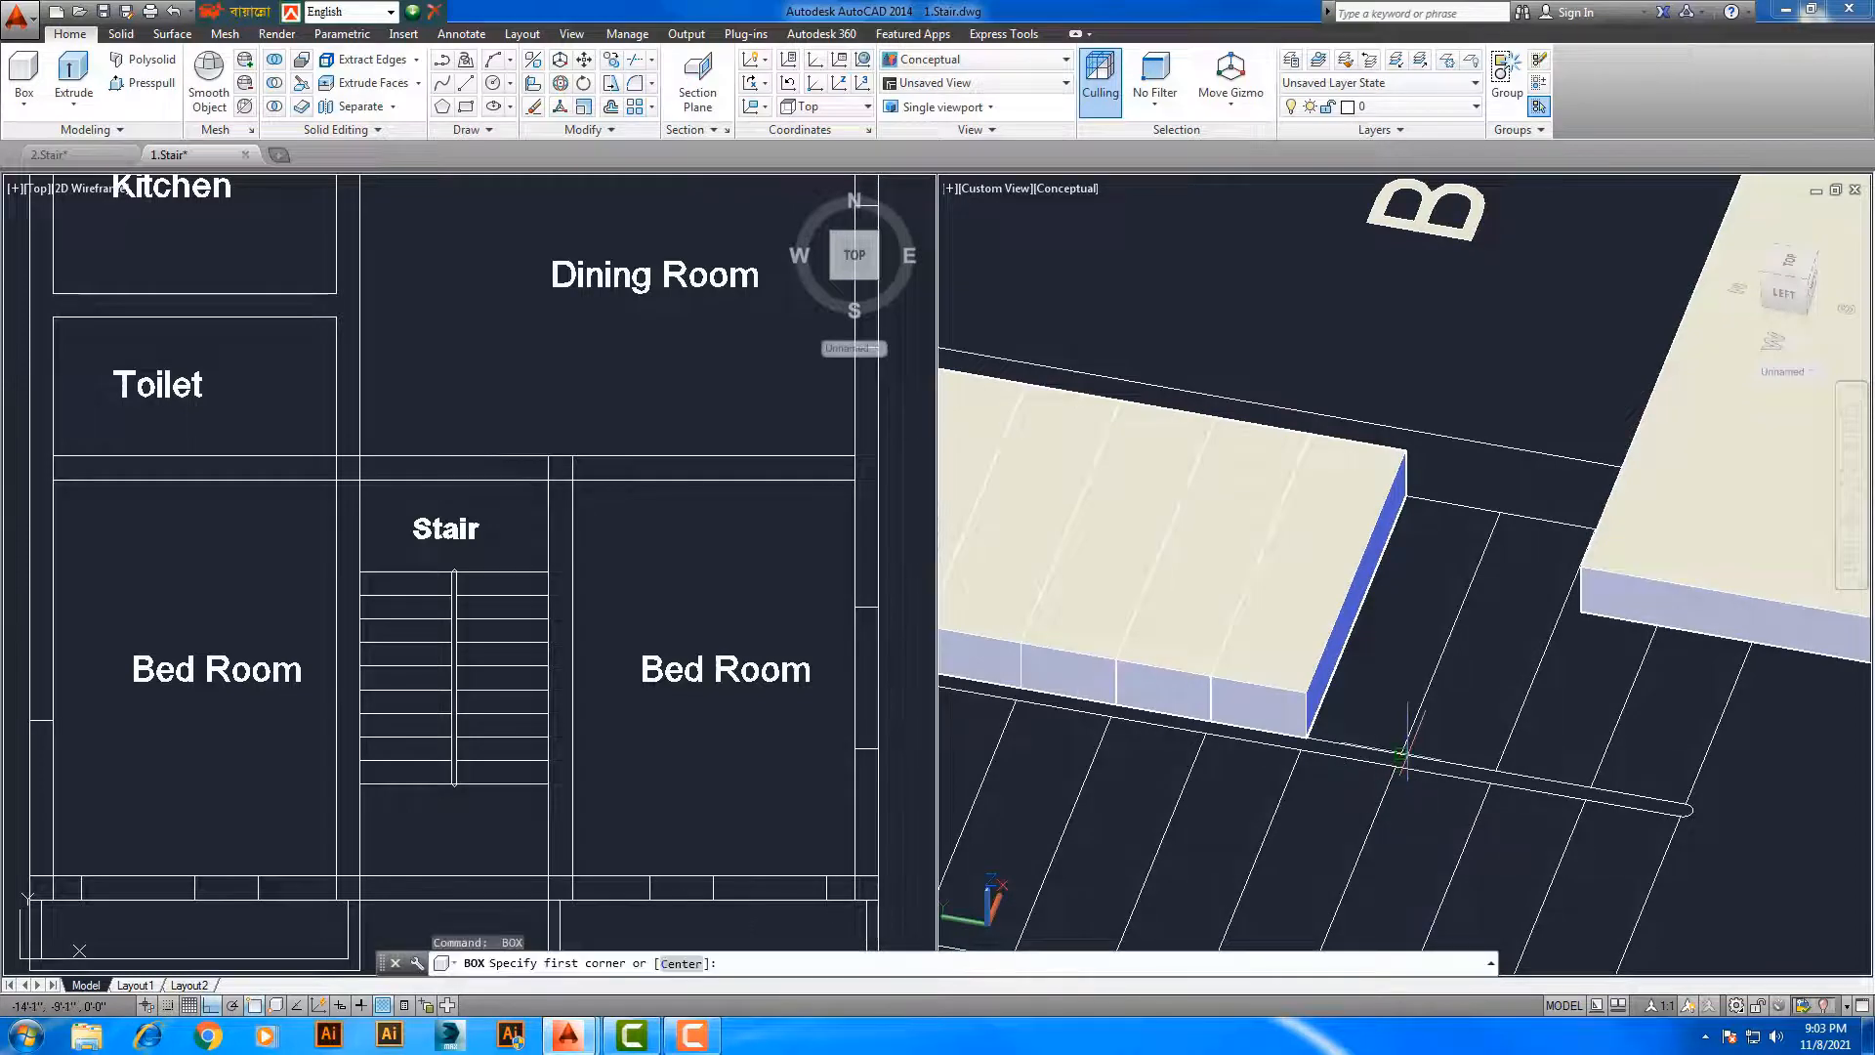
pyautogui.click(1404, 754)
pyautogui.click(1404, 495)
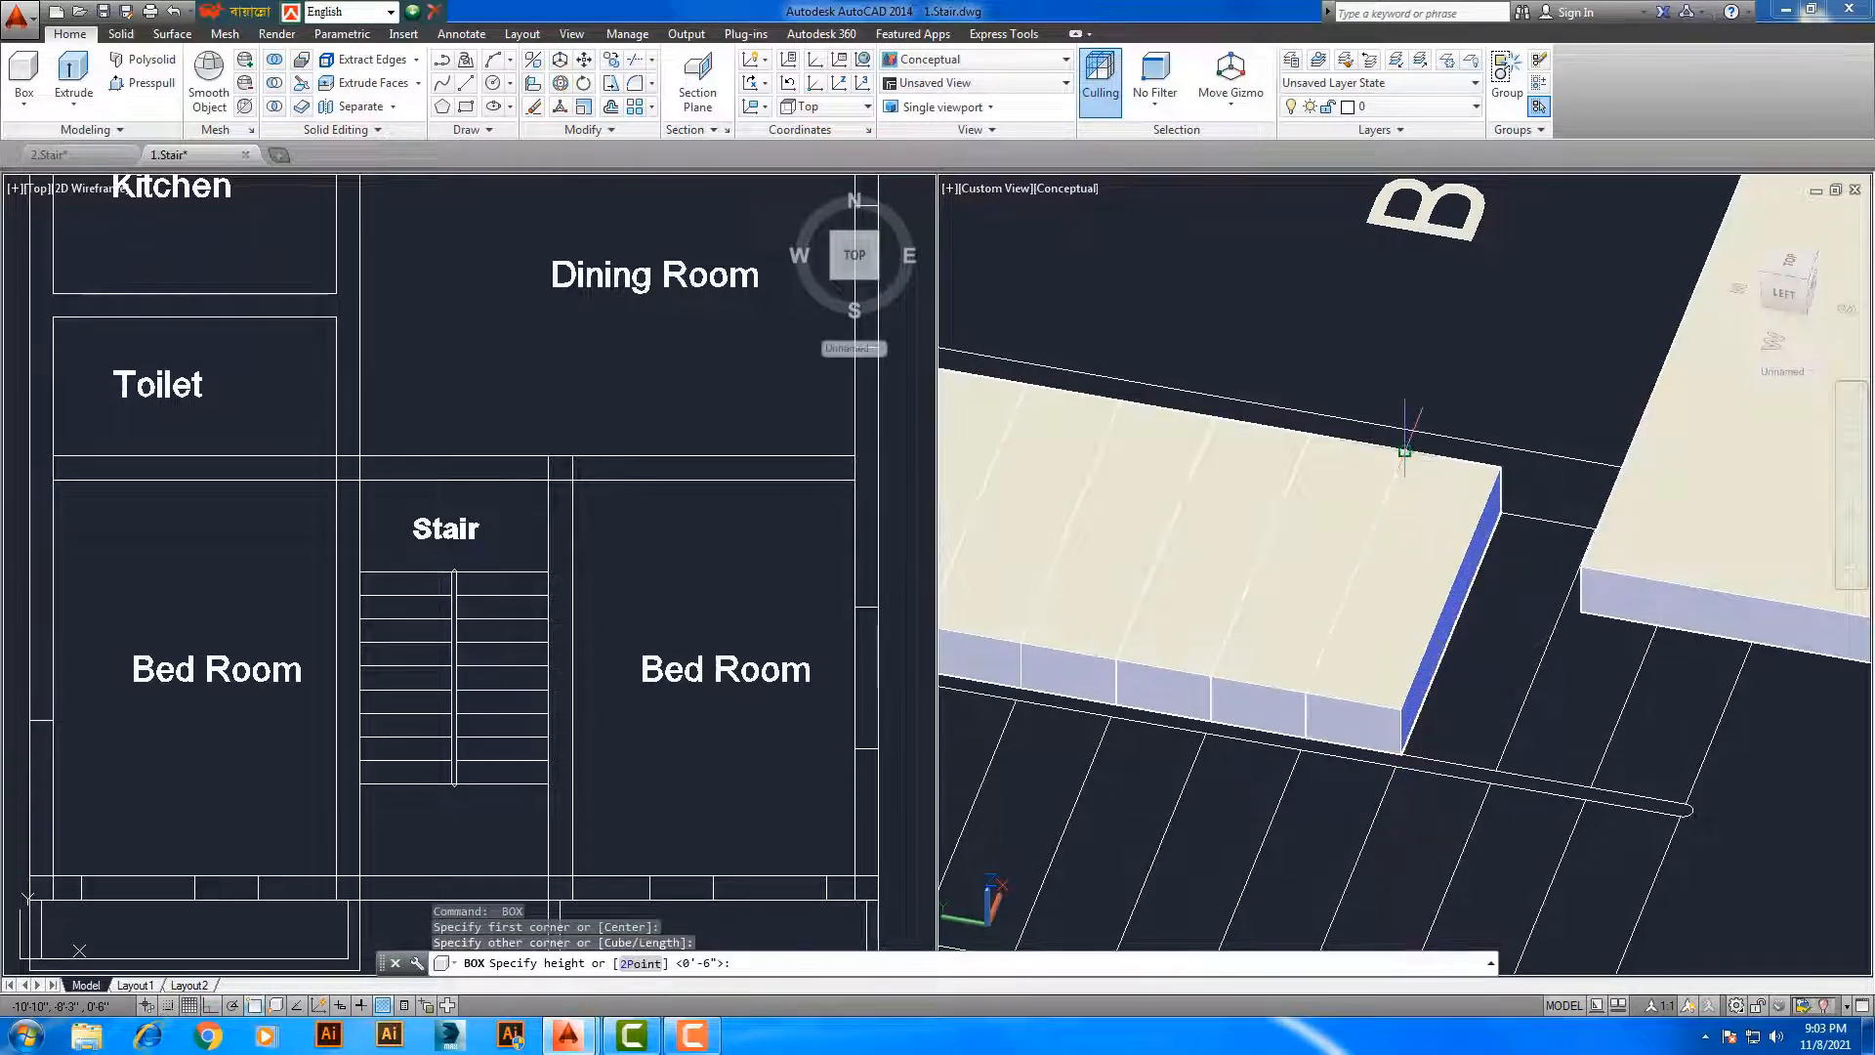
pyautogui.click(1406, 451)
pyautogui.moveTo(1506, 695); pyautogui.dragTo(1532, 807, button='middle')
pyautogui.press('Return')
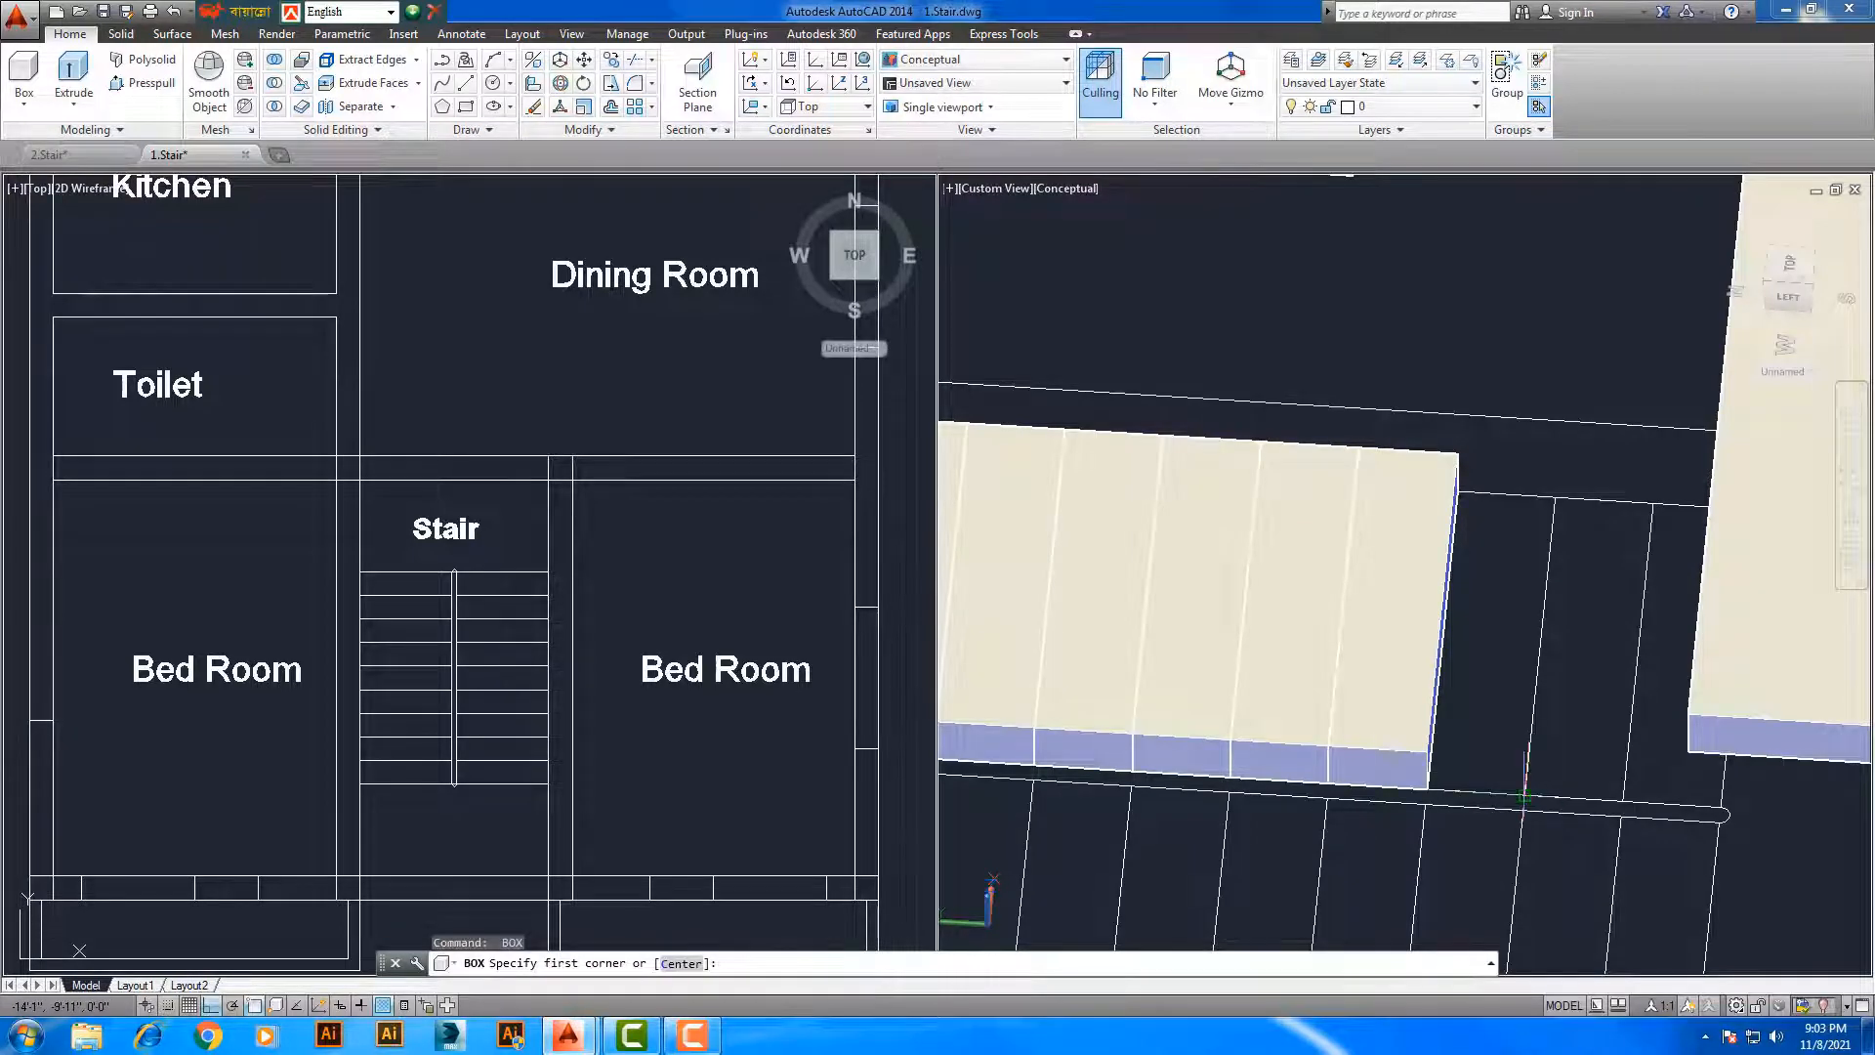
pyautogui.click(1526, 794)
pyautogui.click(1457, 492)
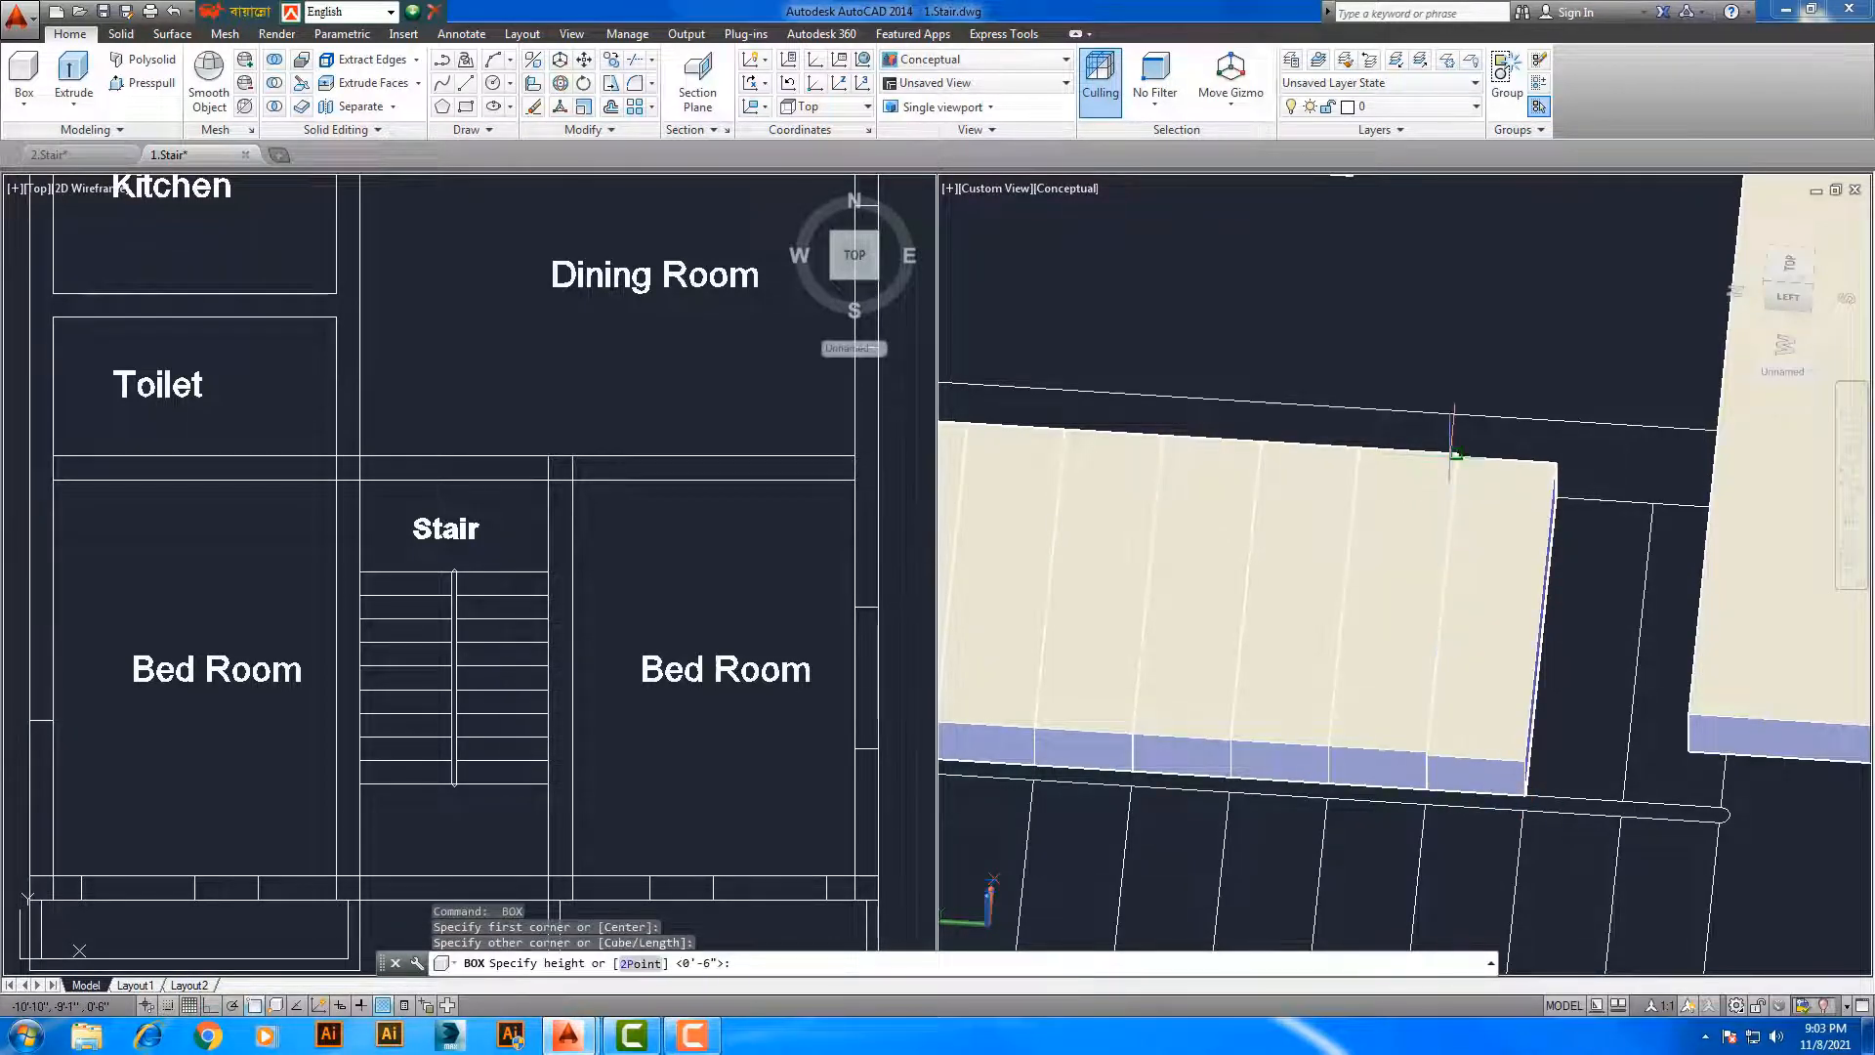
pyautogui.click(1459, 453)
# Model the eighth tread of the east flight as a 6-inch-high box between its two plan lines, under the raised slab
pyautogui.keyDown('shift'); pyautogui.moveTo(1621, 801); pyautogui.dragTo(1538, 877, button='middle'); pyautogui.keyUp('shift')
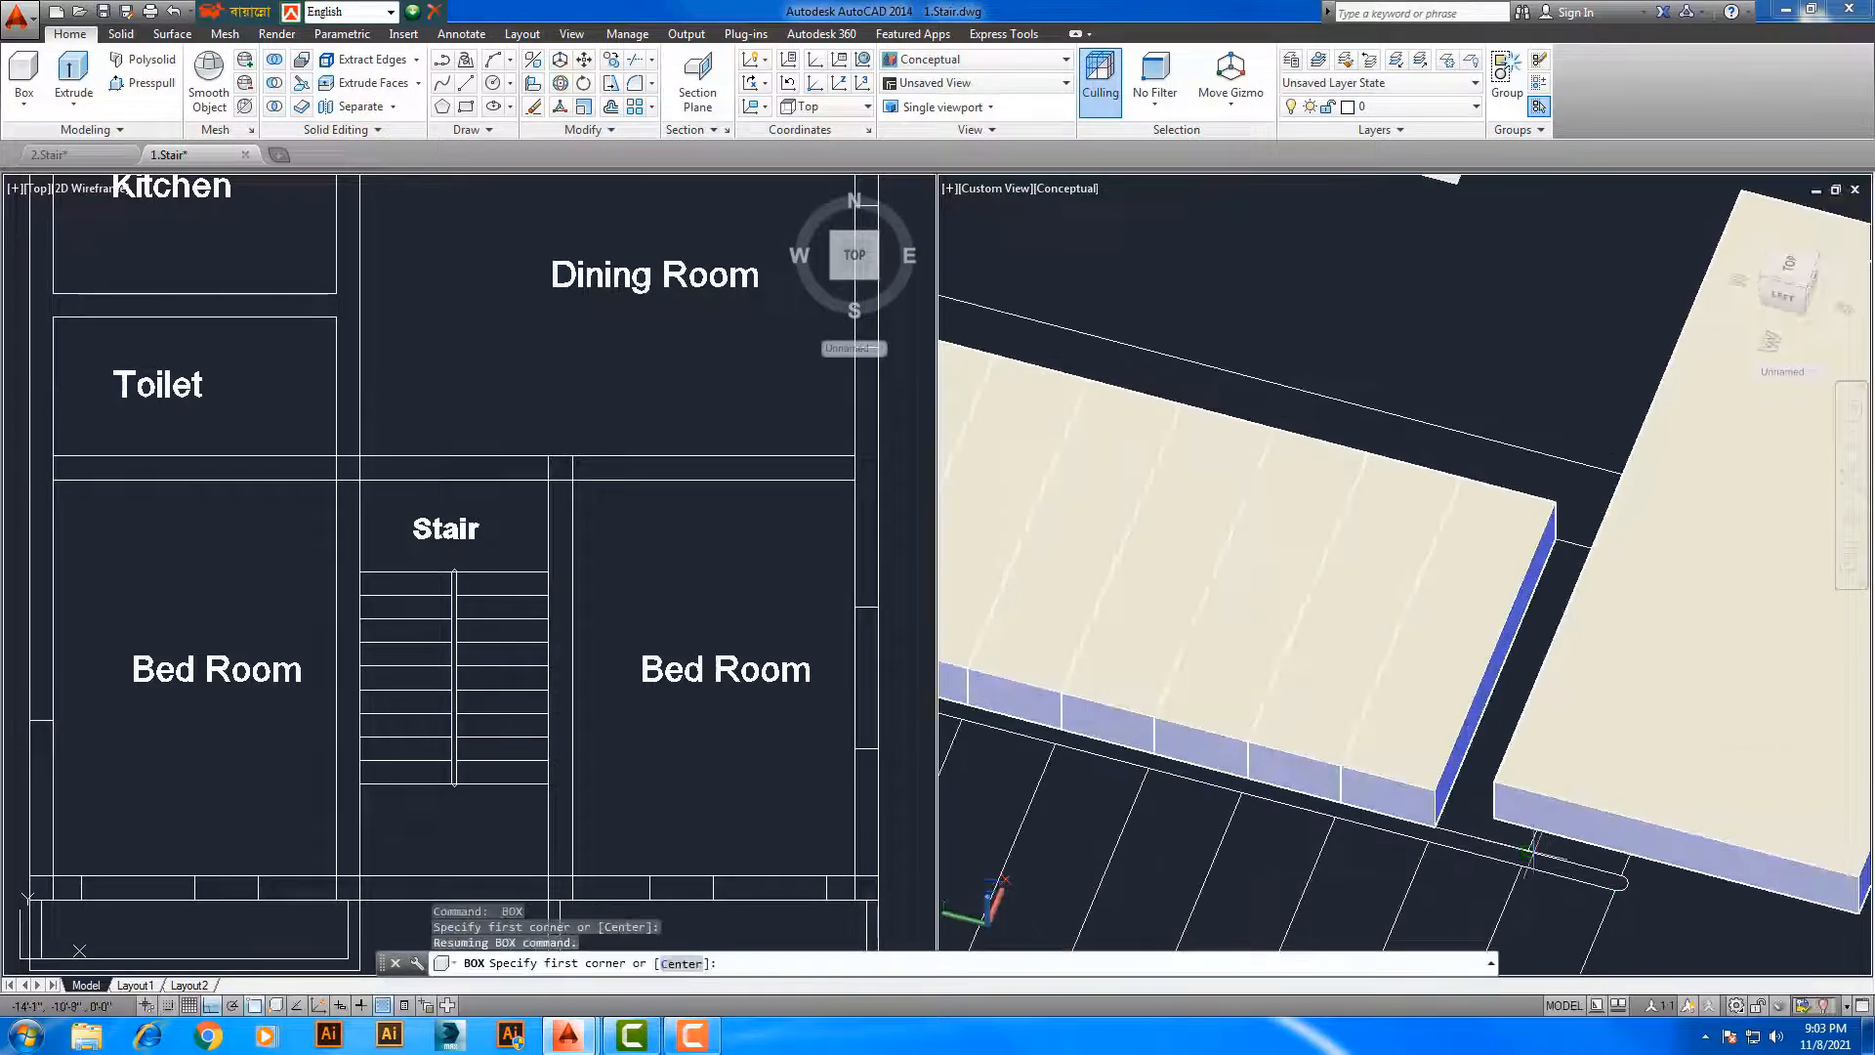
pyautogui.click(1531, 852)
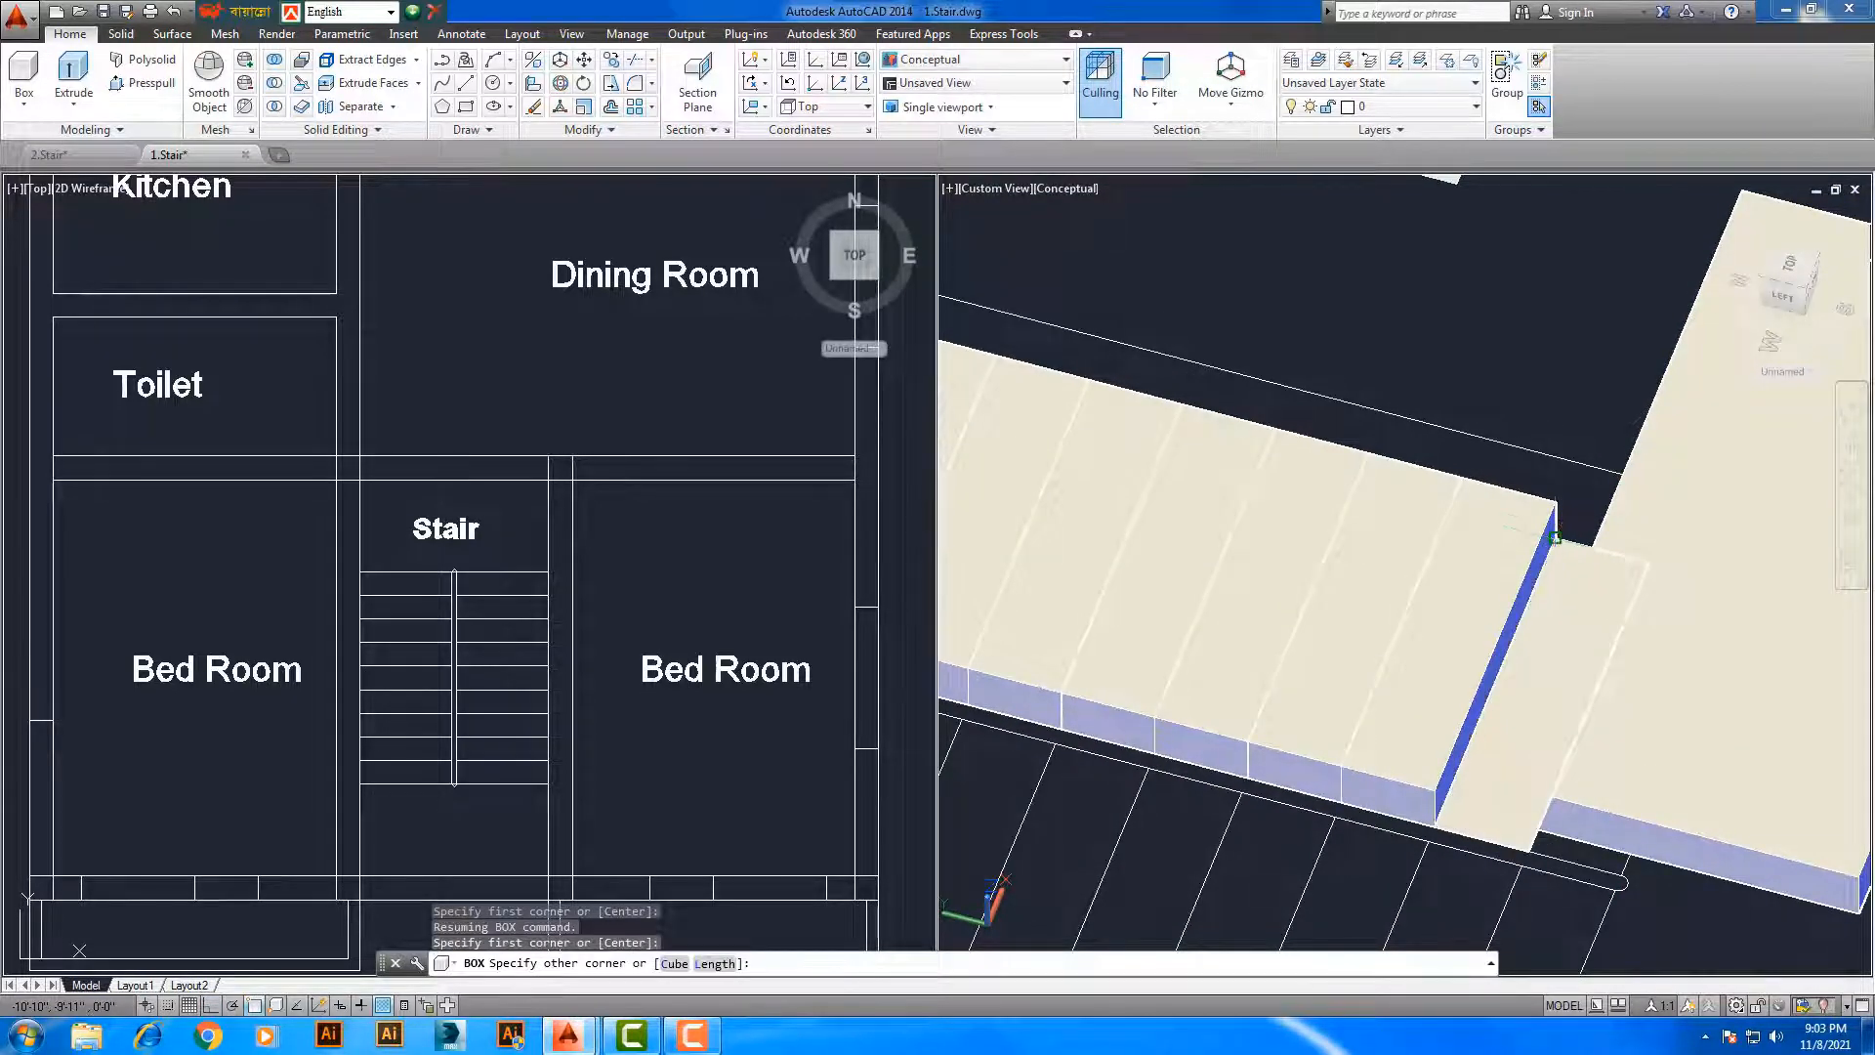
pyautogui.click(1555, 538)
pyautogui.press('Return')
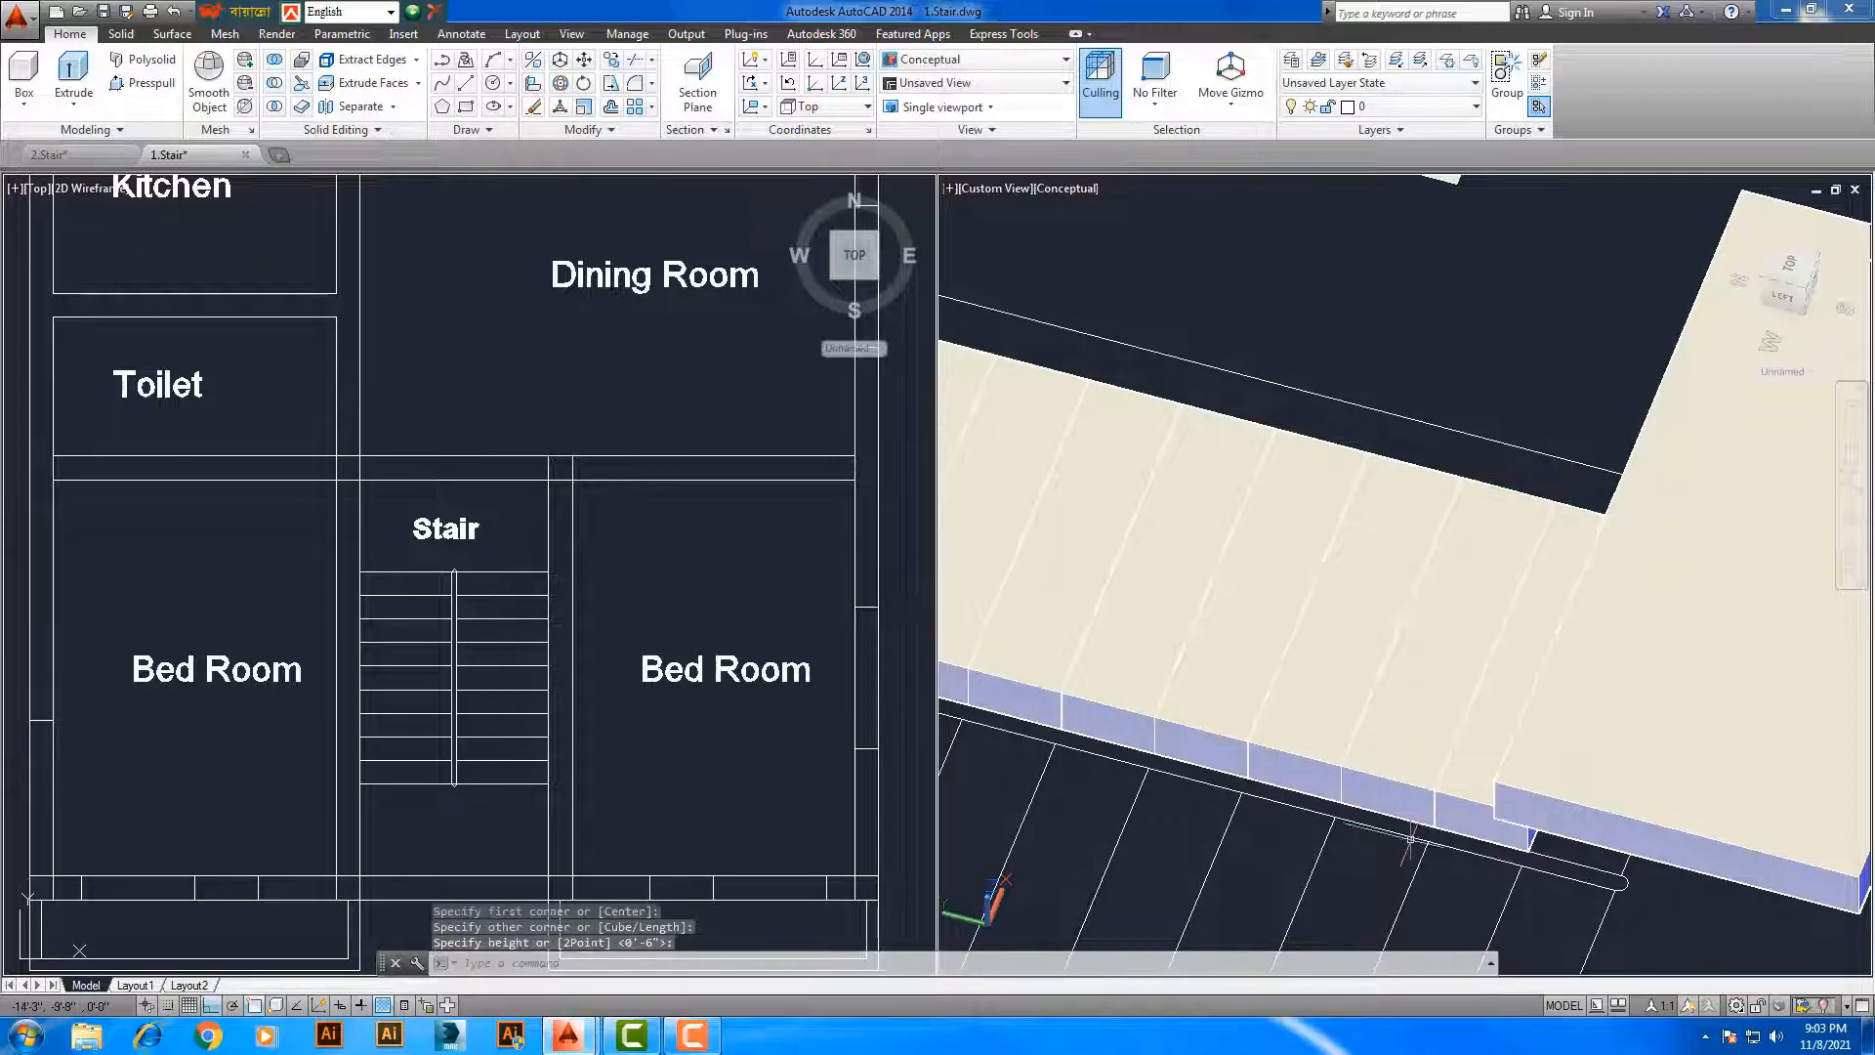
pyautogui.keyDown('shift'); pyautogui.moveTo(1411, 840); pyautogui.dragTo(1494, 830, button='middle'); pyautogui.keyUp('shift')
pyautogui.press('alt')
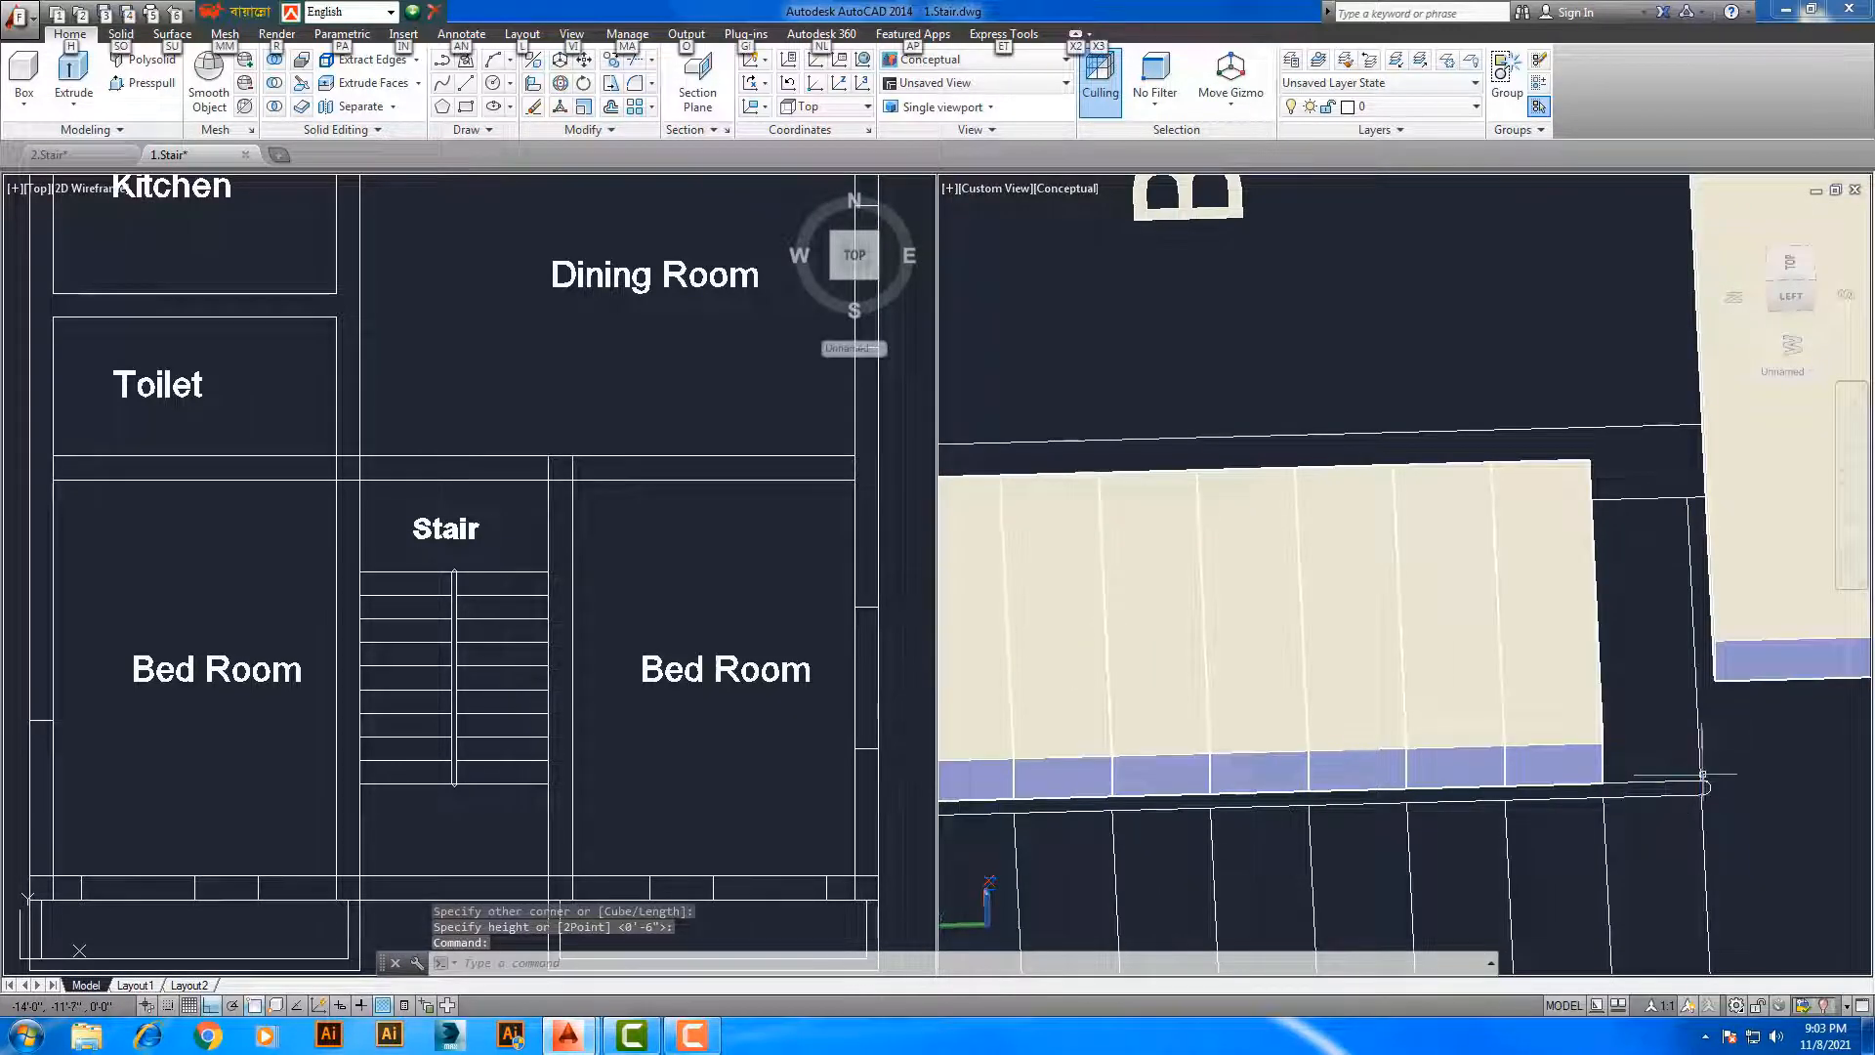
# Model the ninth tread of the east flight as a 6-inch-high box between its two plan lines, under the raised slab
pyautogui.keyDown('shift'); pyautogui.moveTo(1700, 784); pyautogui.dragTo(1551, 892, button='middle'); pyautogui.keyUp('shift')
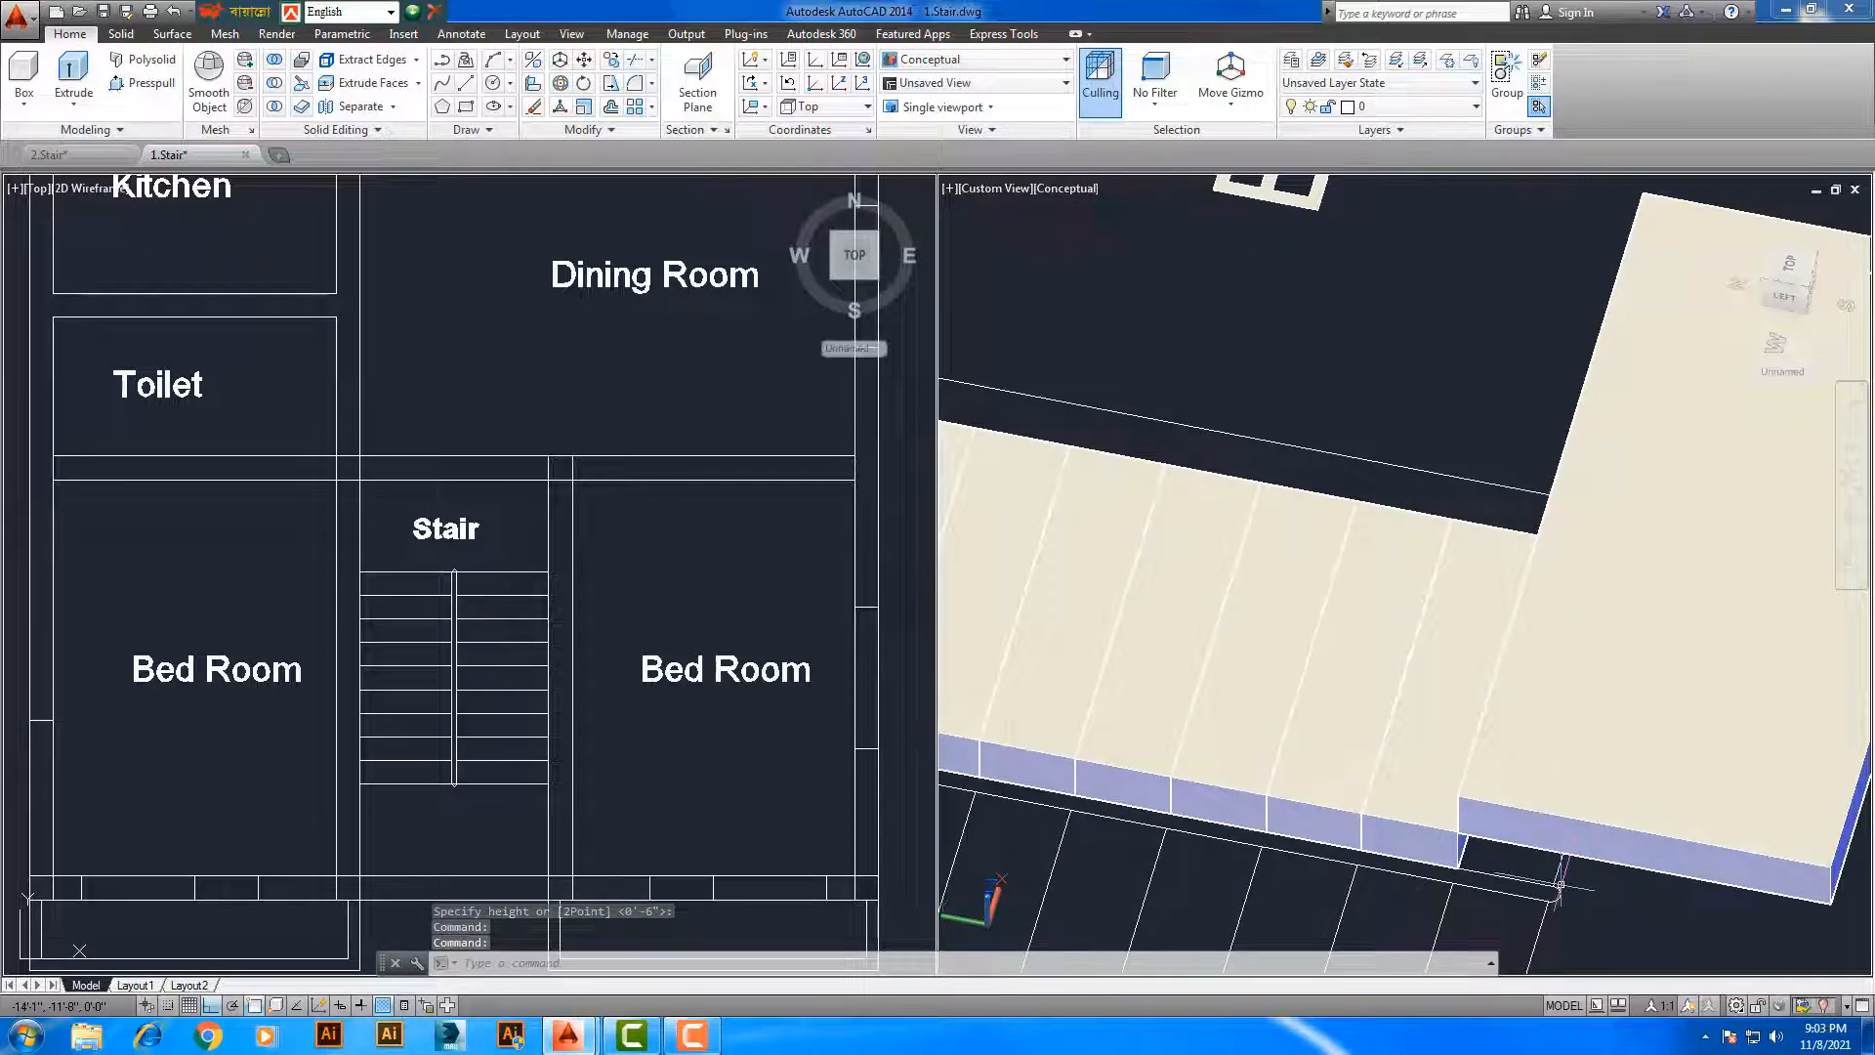
pyautogui.press('Return')
pyautogui.click(1555, 889)
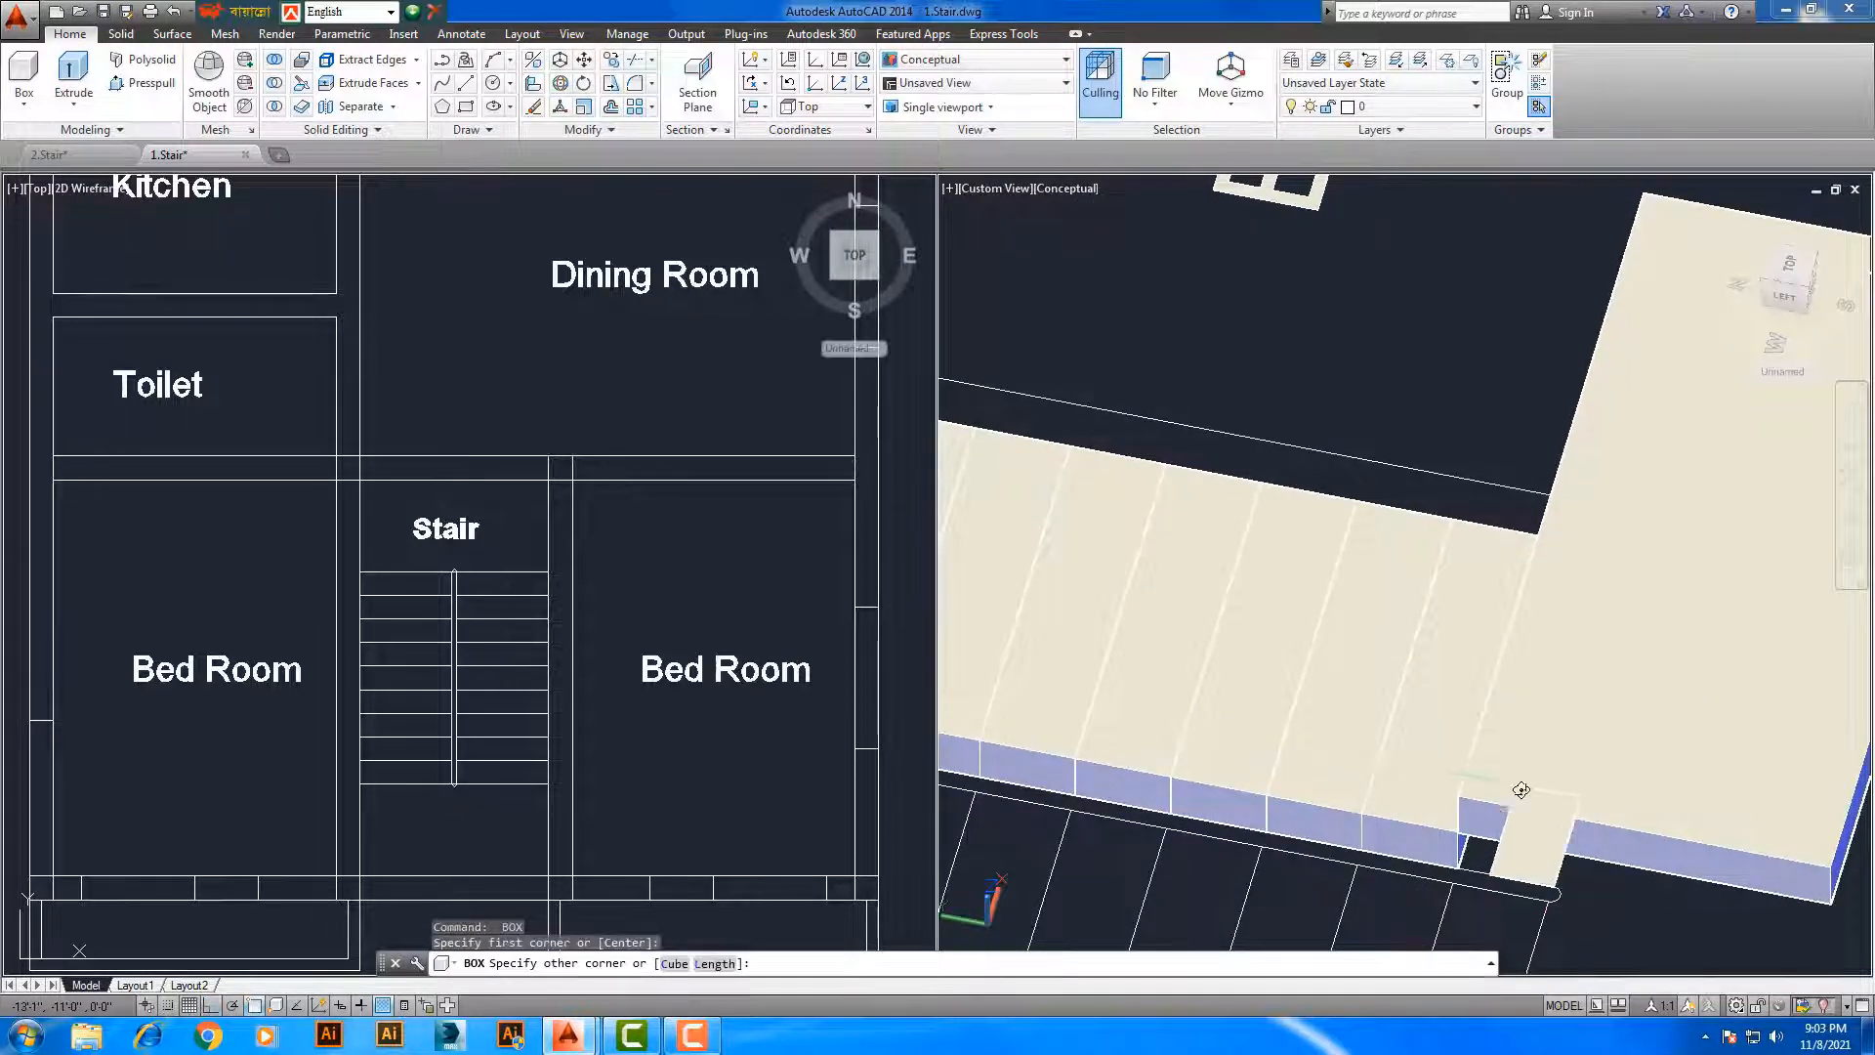
pyautogui.keyDown('shift'); pyautogui.moveTo(1522, 791); pyautogui.dragTo(1575, 770, button='middle'); pyautogui.keyUp('shift')
pyautogui.press('F8')
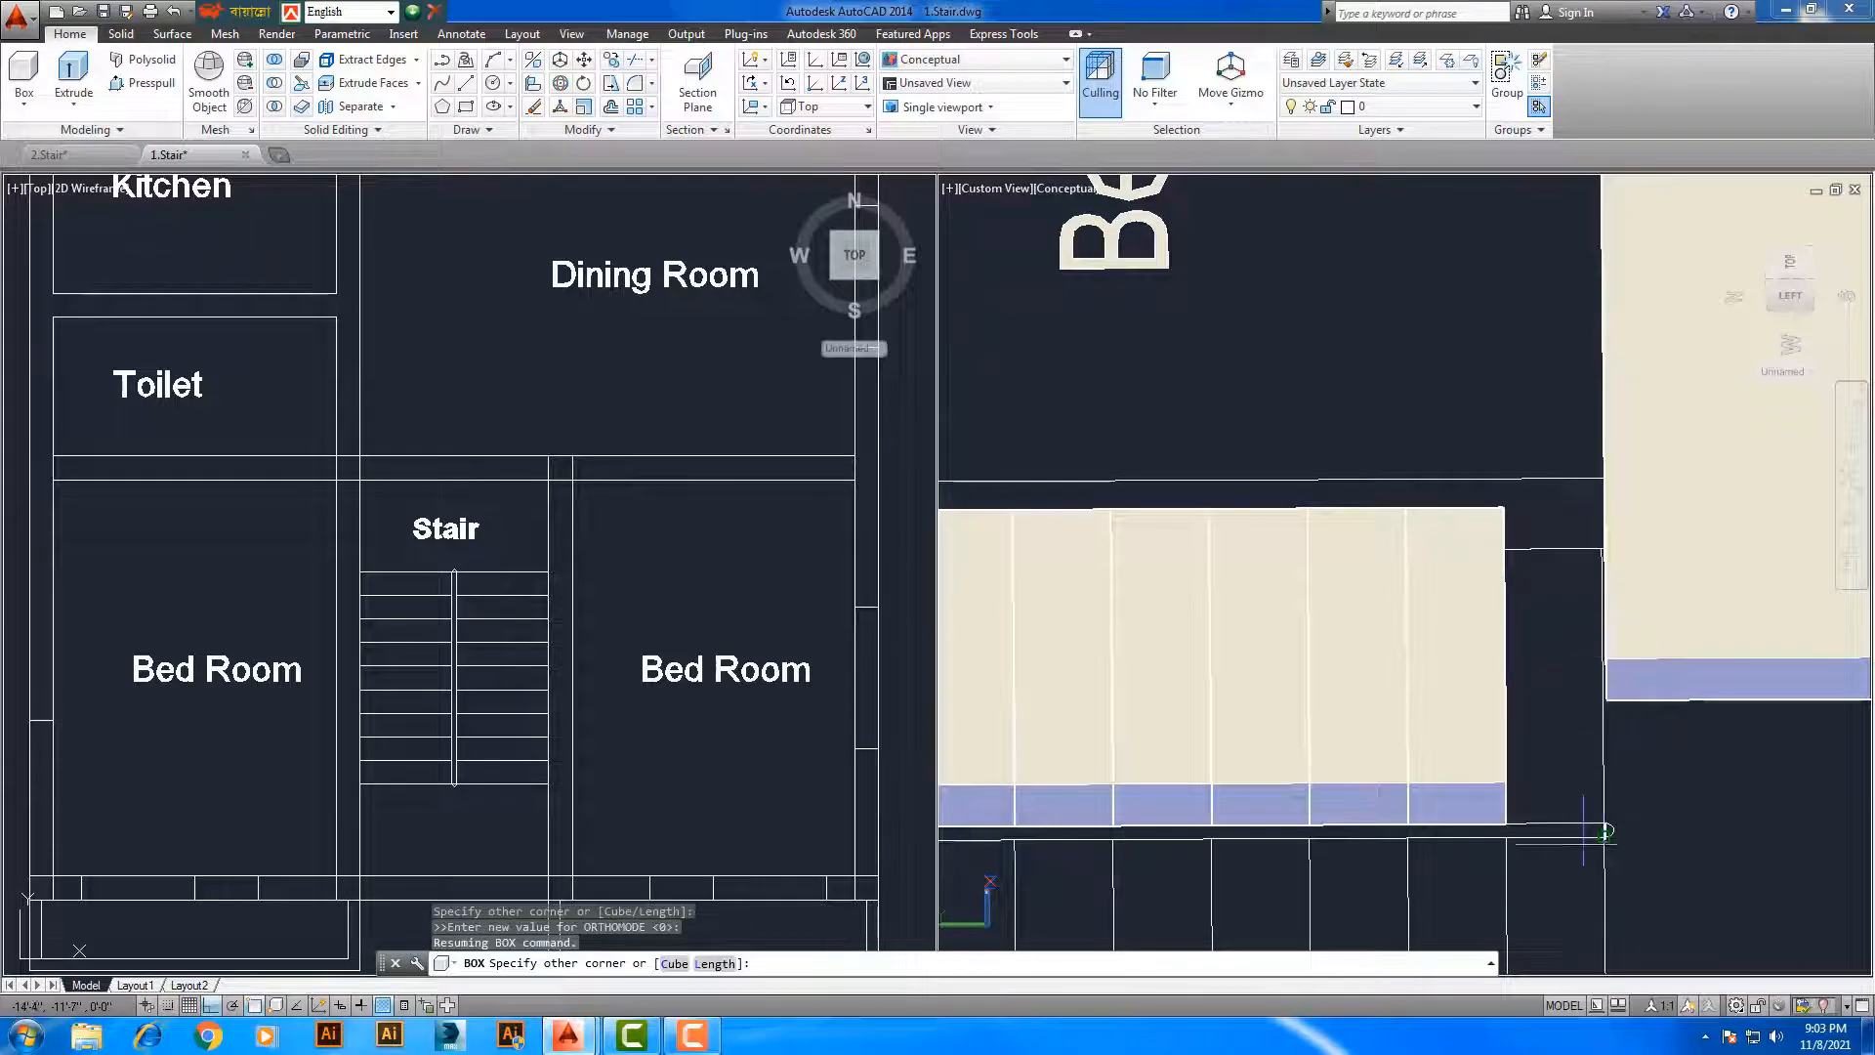
pyautogui.click(1605, 823)
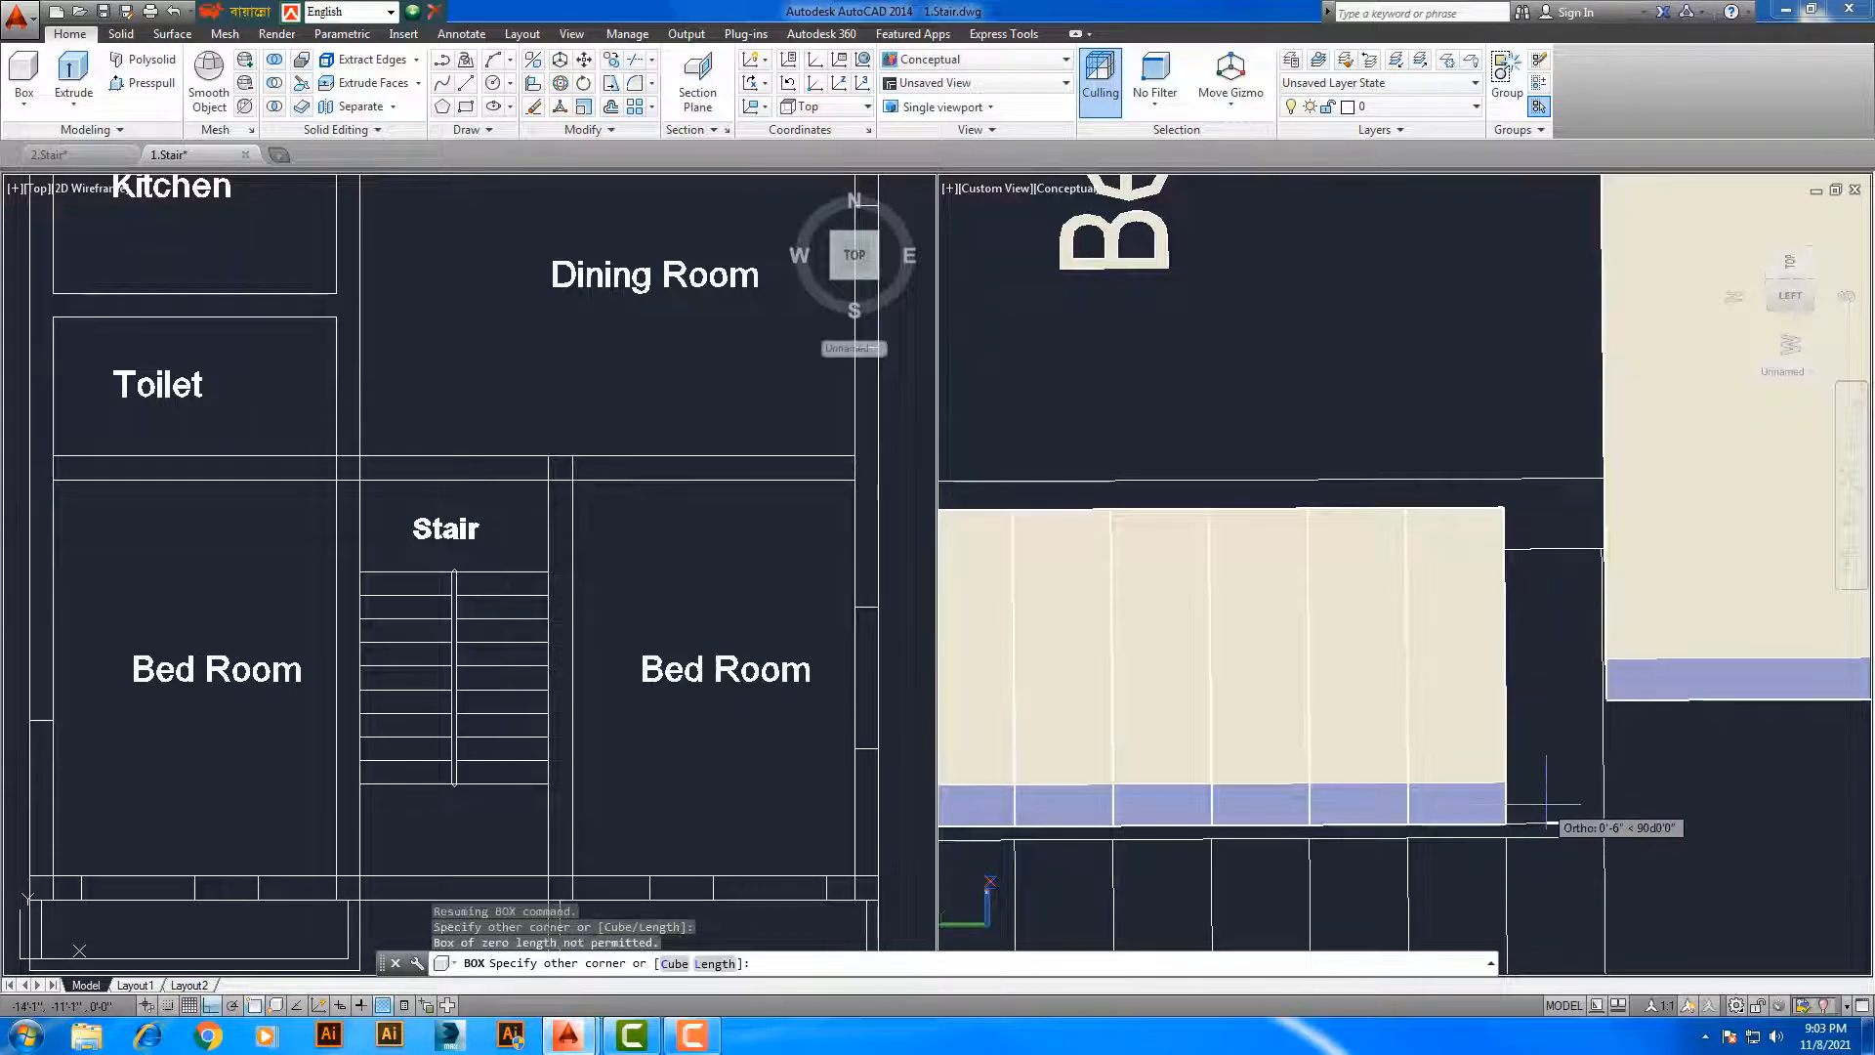
pyautogui.press('Return')
pyautogui.click(1605, 825)
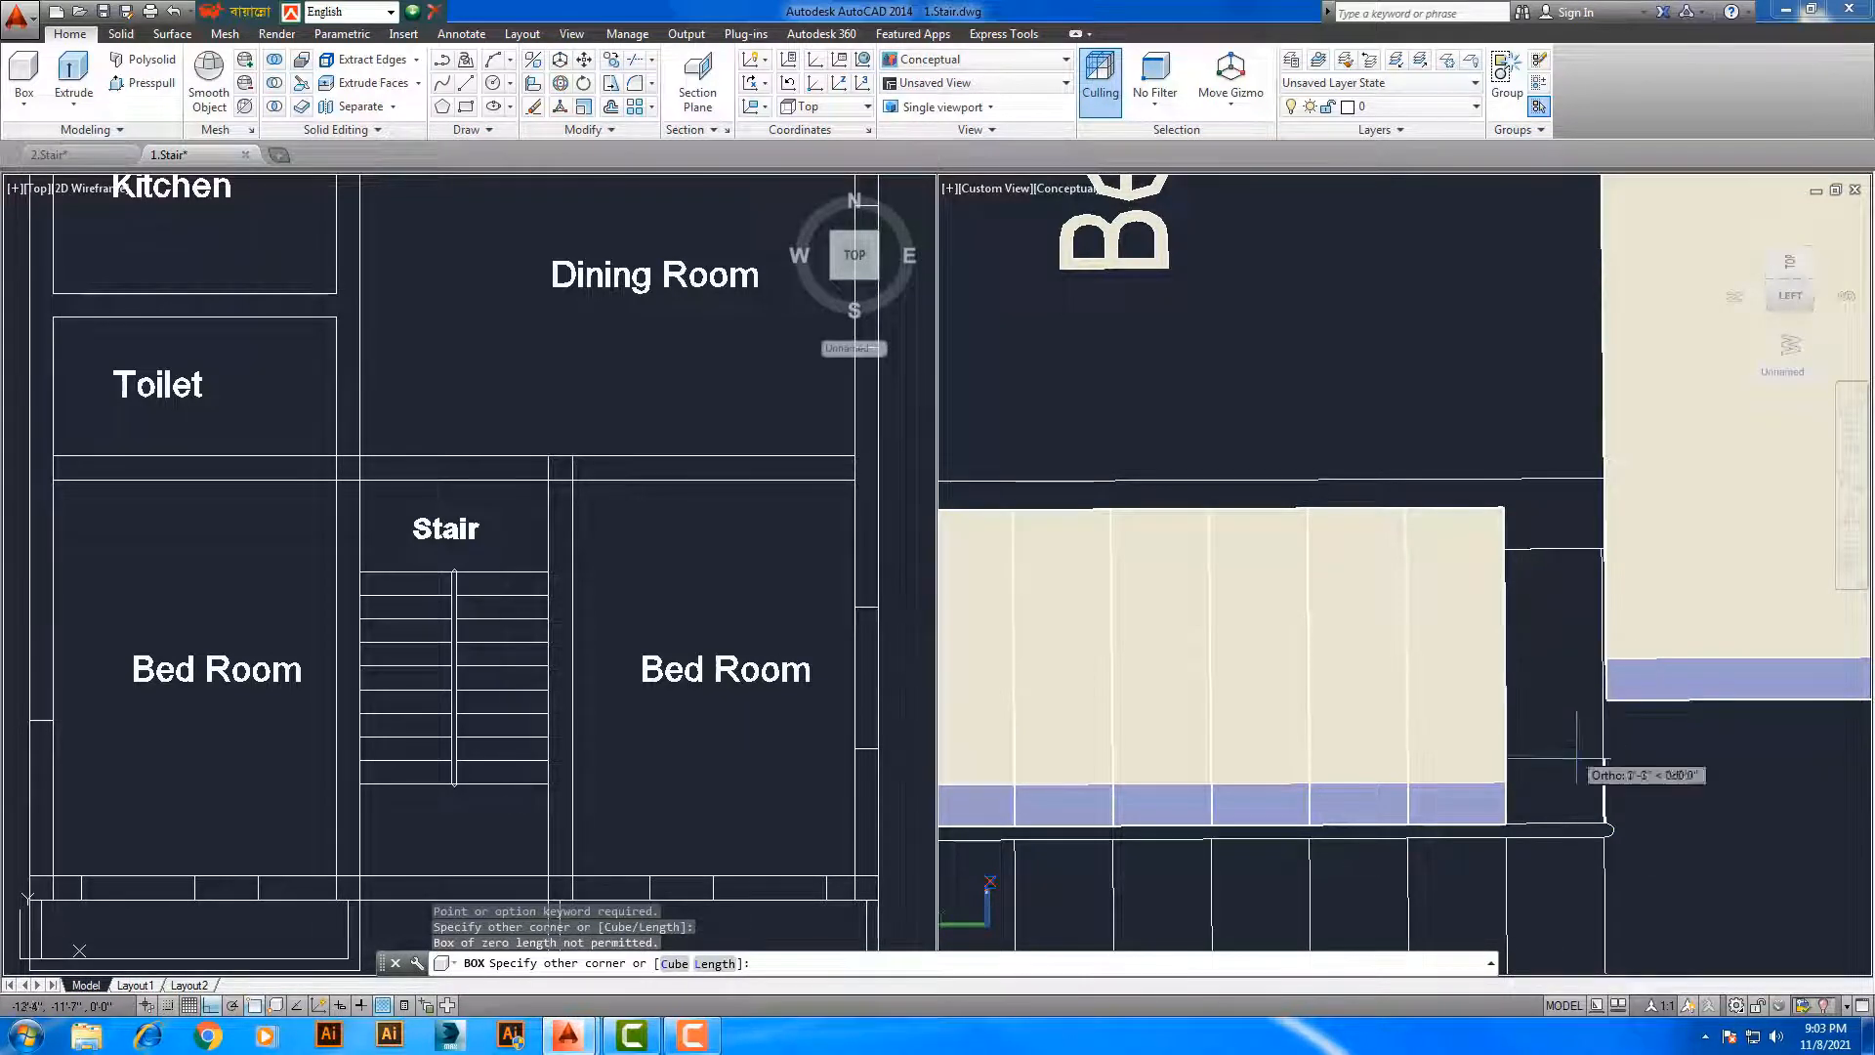
pyautogui.keyDown('shift'); pyautogui.moveTo(1587, 845); pyautogui.dragTo(1518, 854, button='middle'); pyautogui.keyUp('shift')
pyautogui.press('F8')
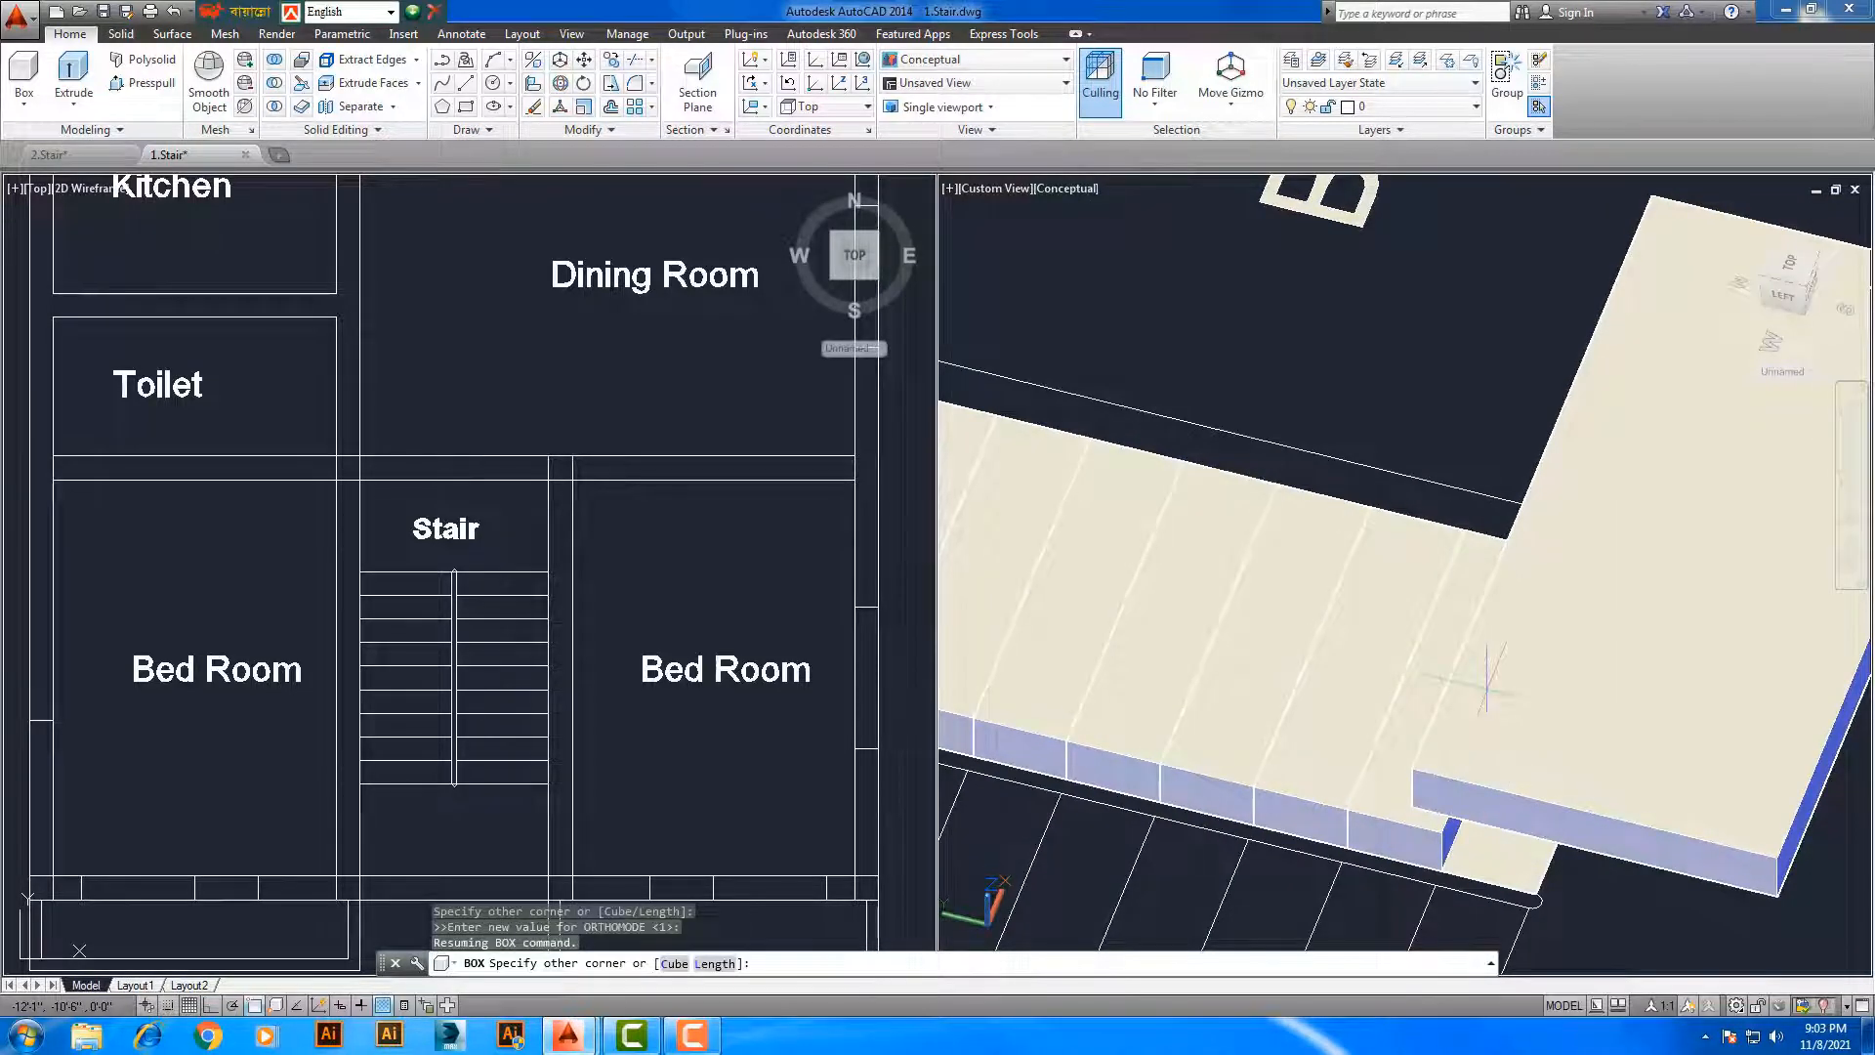
pyautogui.keyDown('shift'); pyautogui.moveTo(1487, 689); pyautogui.dragTo(1533, 700, button='middle'); pyautogui.keyUp('shift')
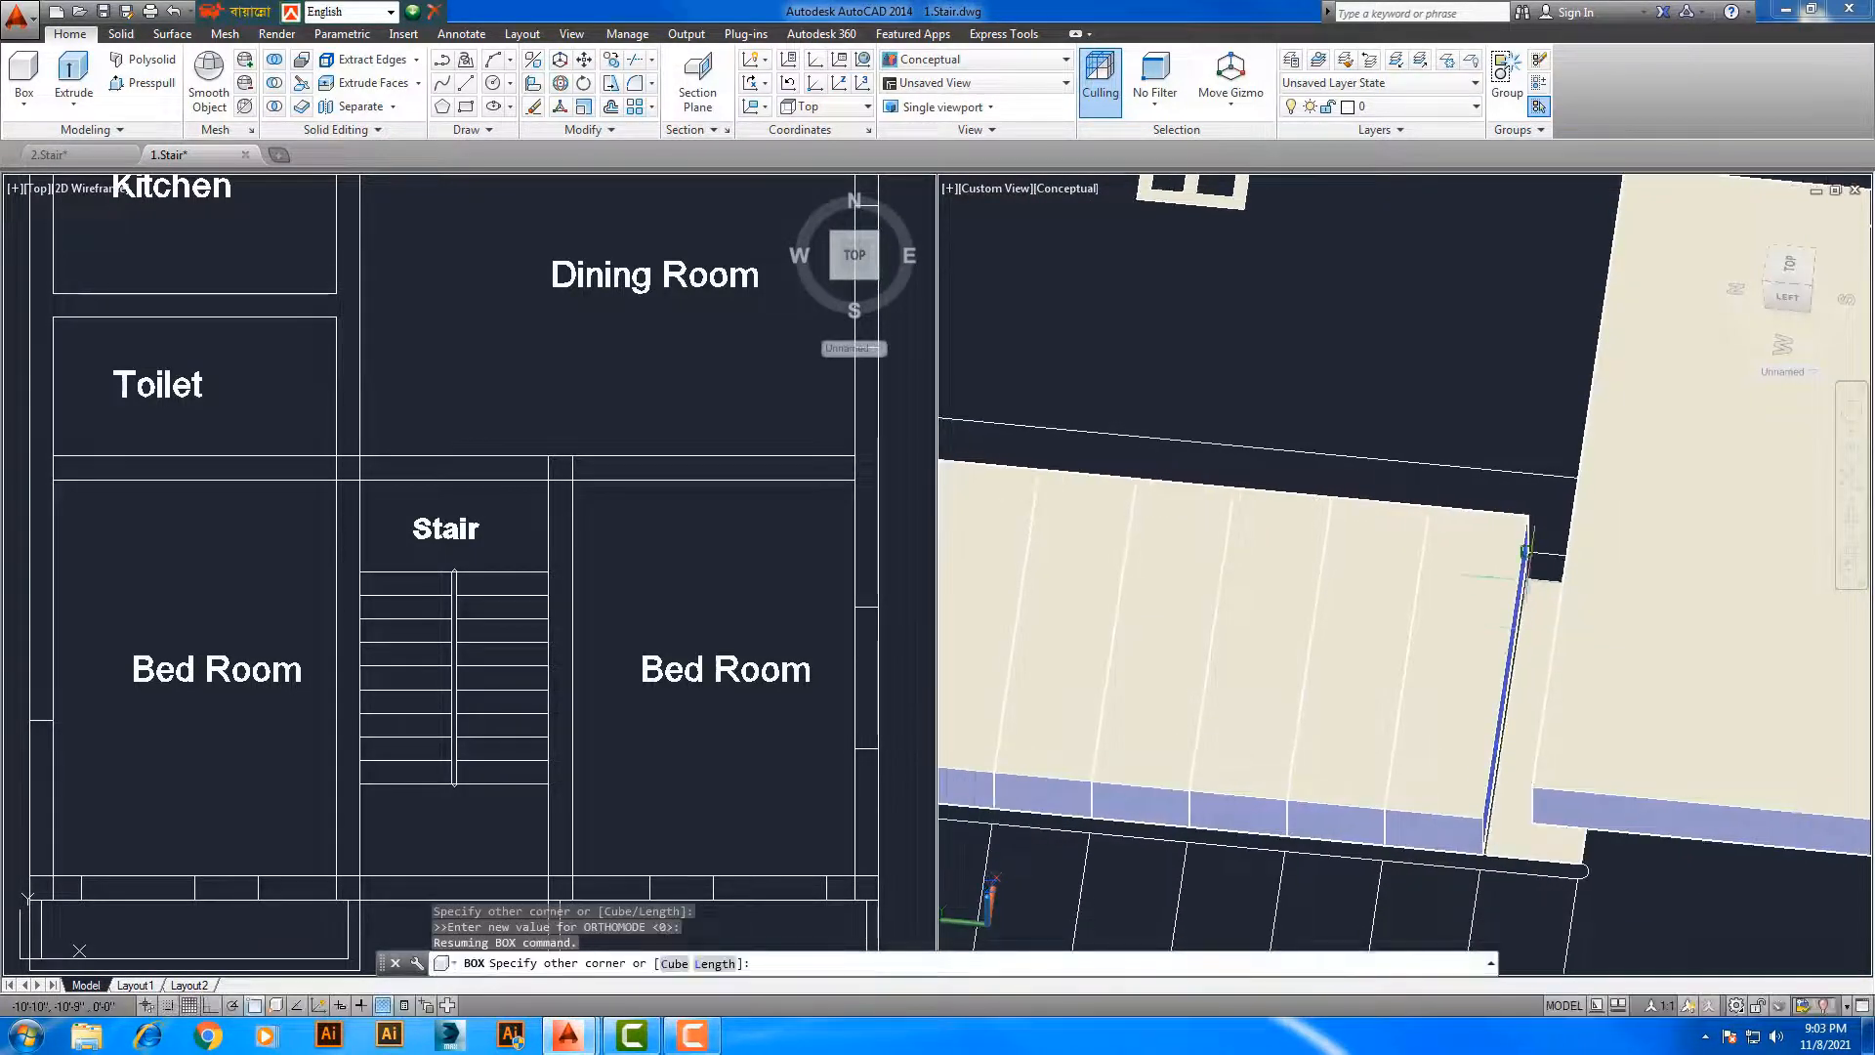
pyautogui.click(1527, 552)
pyautogui.press('Return')
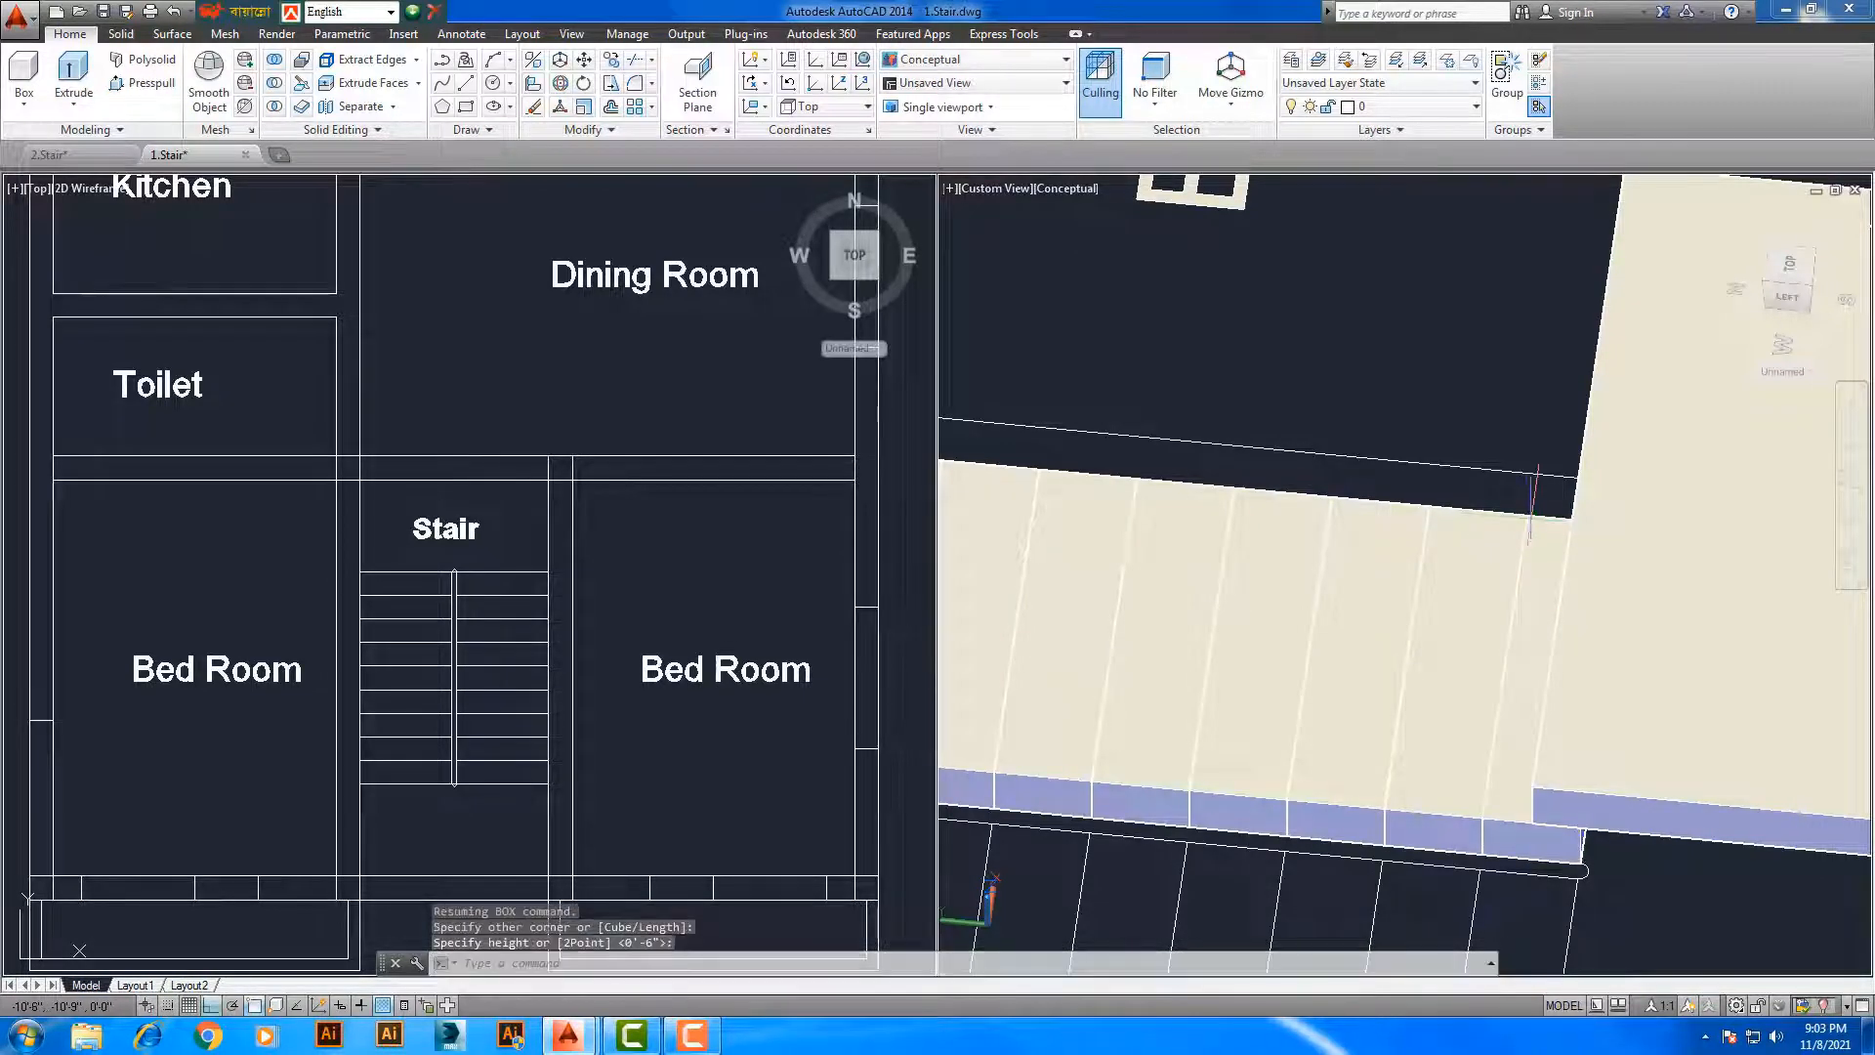
# Examine the row of nine treads and the landing slabs from several angles, ending in the home isometric view
pyautogui.scroll(-5, 1480, 912)
pyautogui.keyDown('shift'); pyautogui.moveTo(1433, 857); pyautogui.dragTo(1438, 724, button='middle'); pyautogui.keyUp('shift')
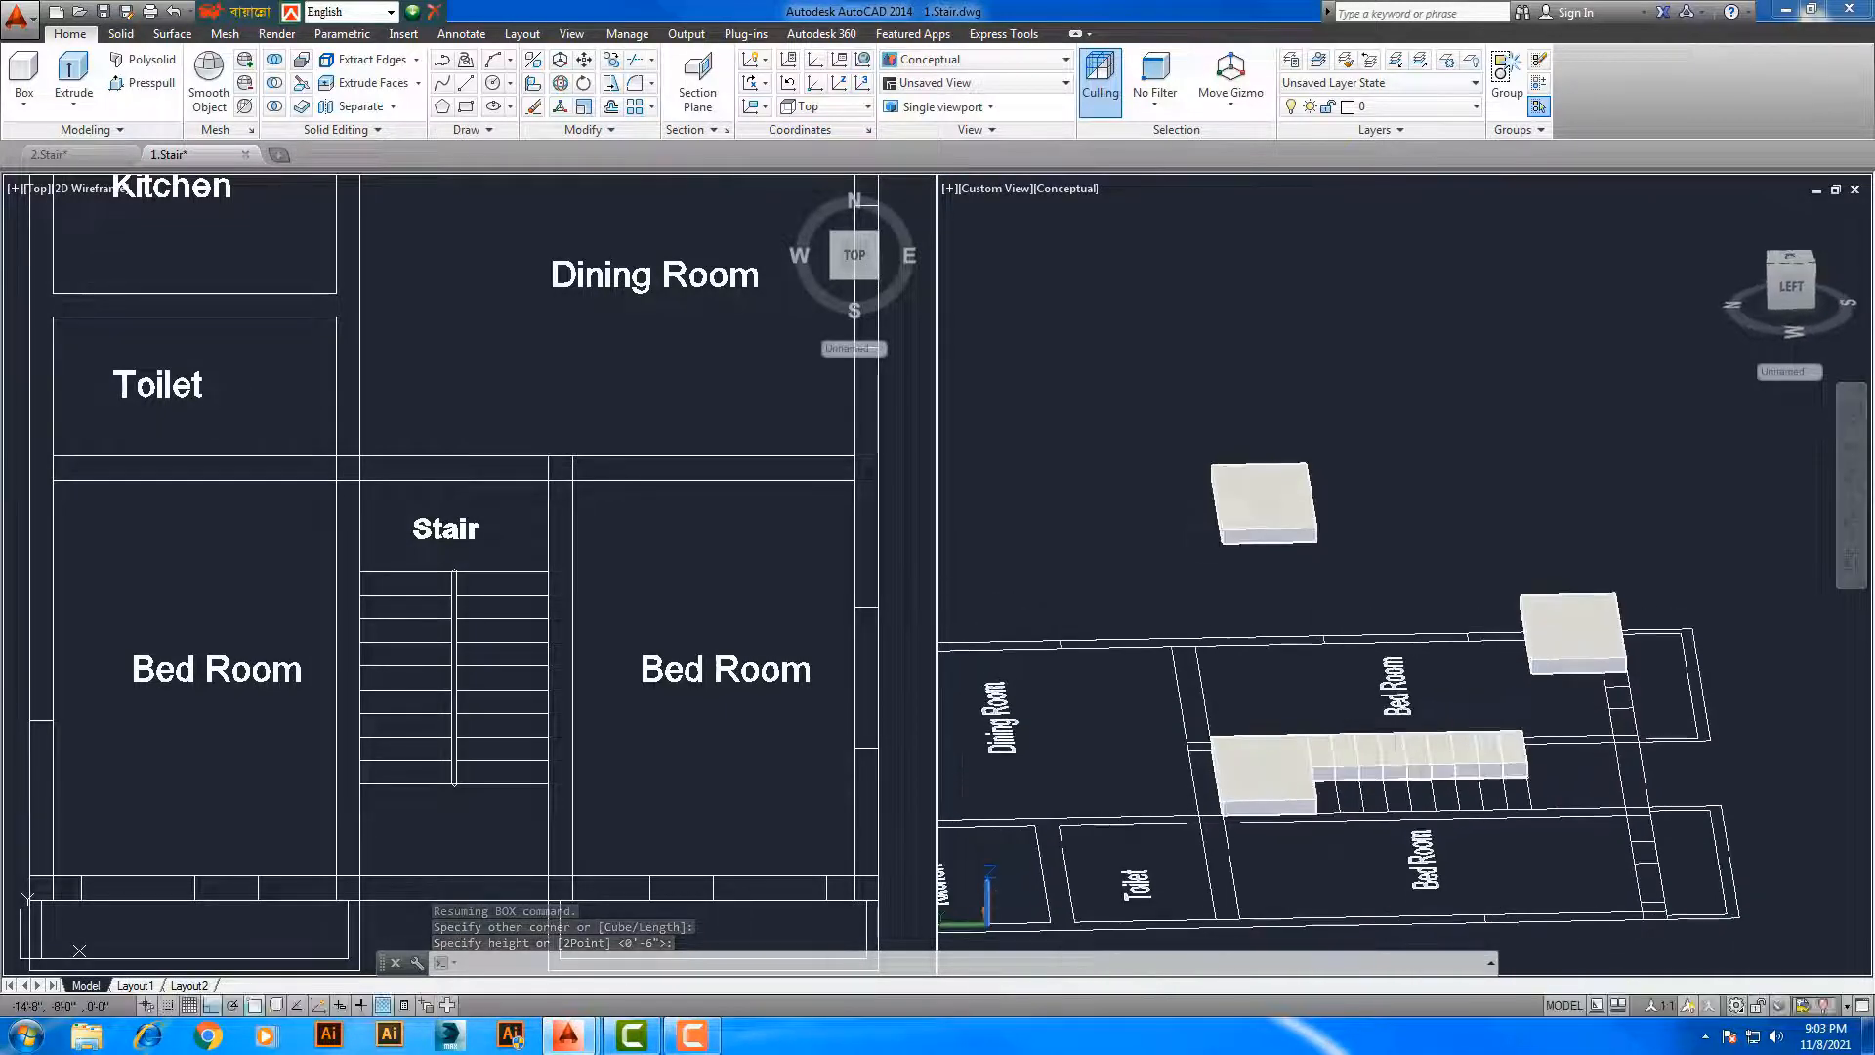
pyautogui.scroll(2, 1379, 781)
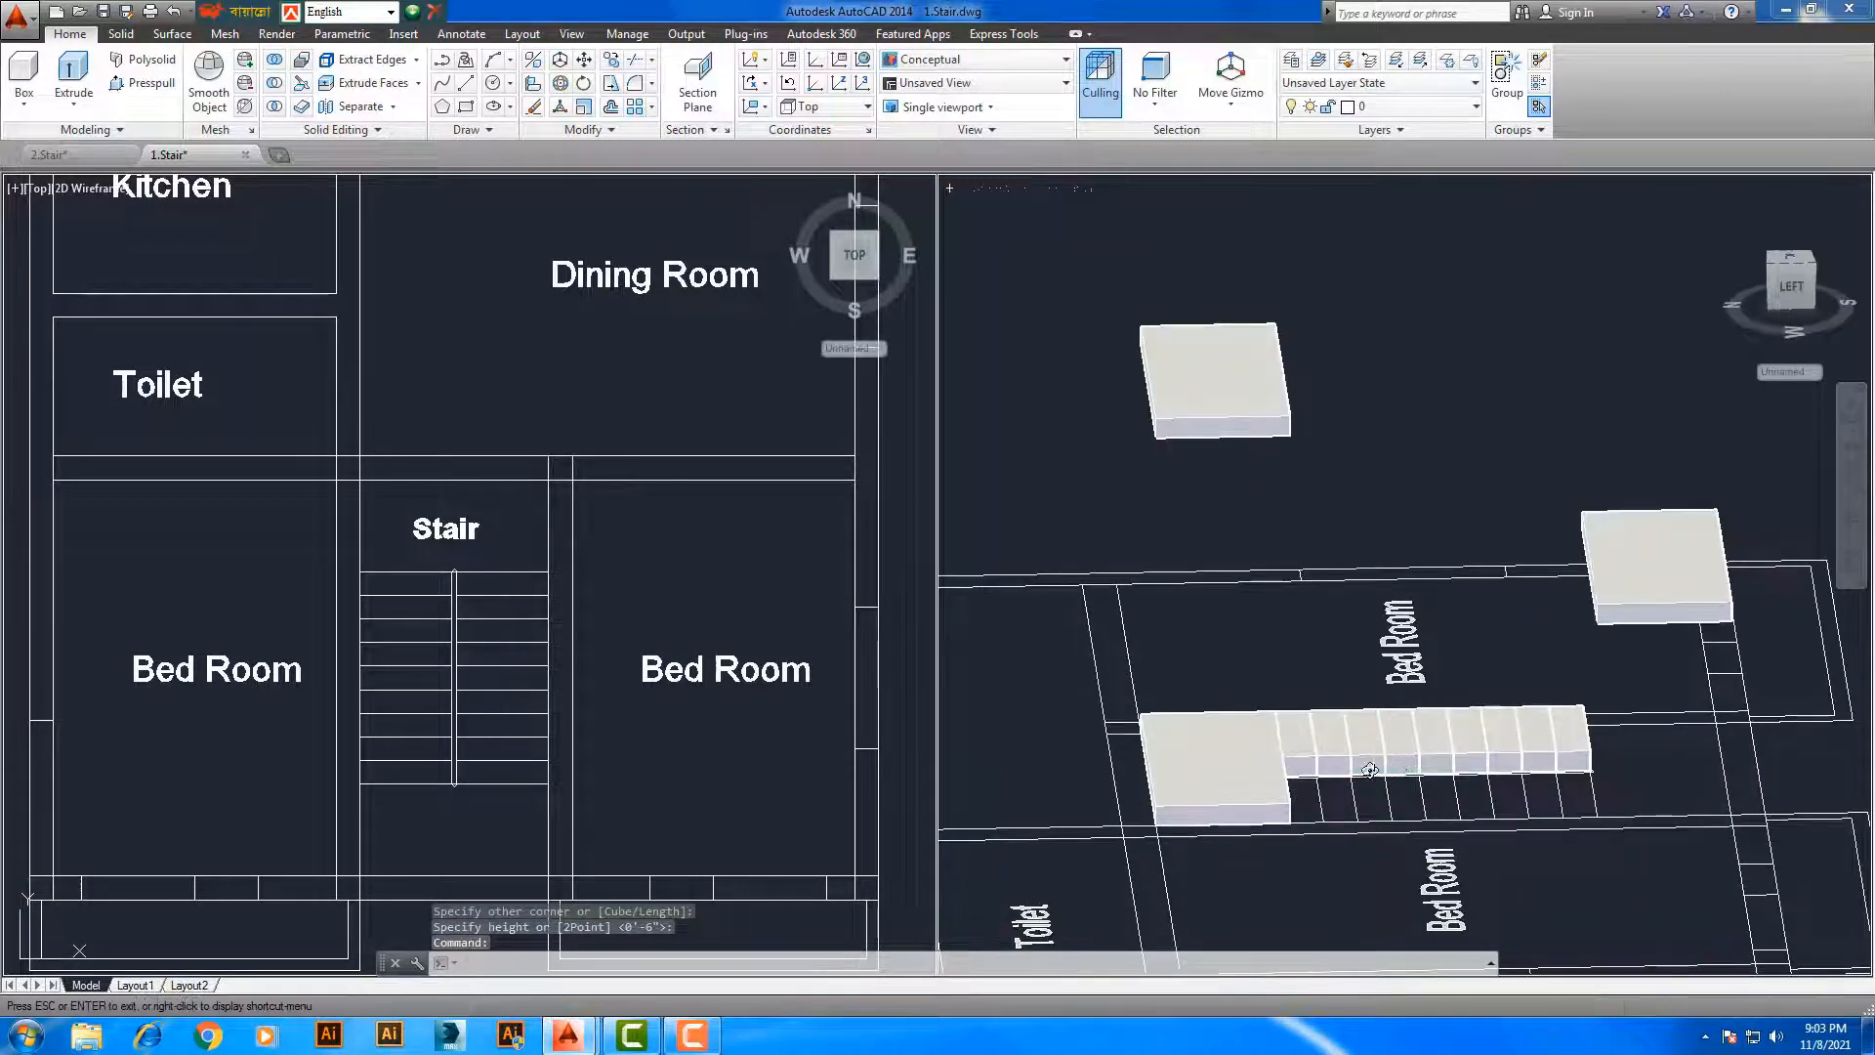
pyautogui.keyDown('shift'); pyautogui.moveTo(1417, 771); pyautogui.dragTo(1327, 779, button='middle'); pyautogui.keyUp('shift')
pyautogui.scroll(3, 1337, 779)
pyautogui.click(1729, 214)
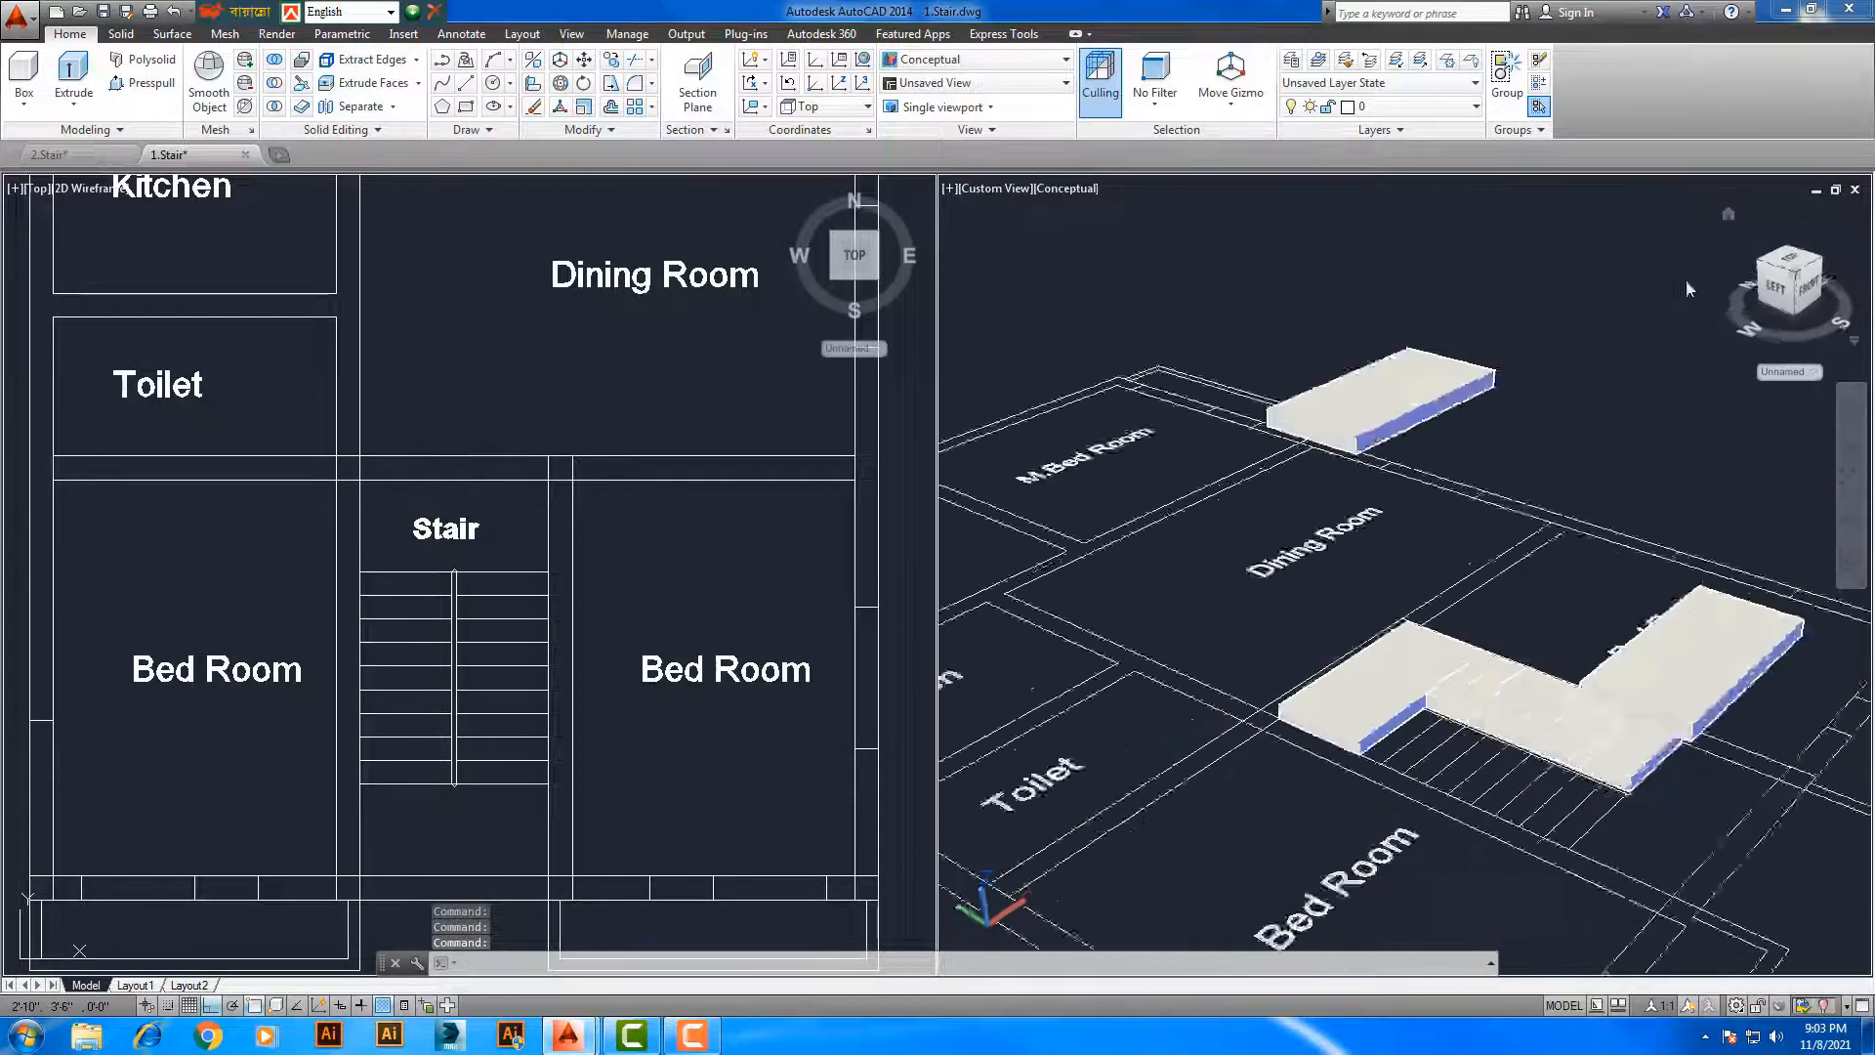
pyautogui.scroll(2, 1522, 677)
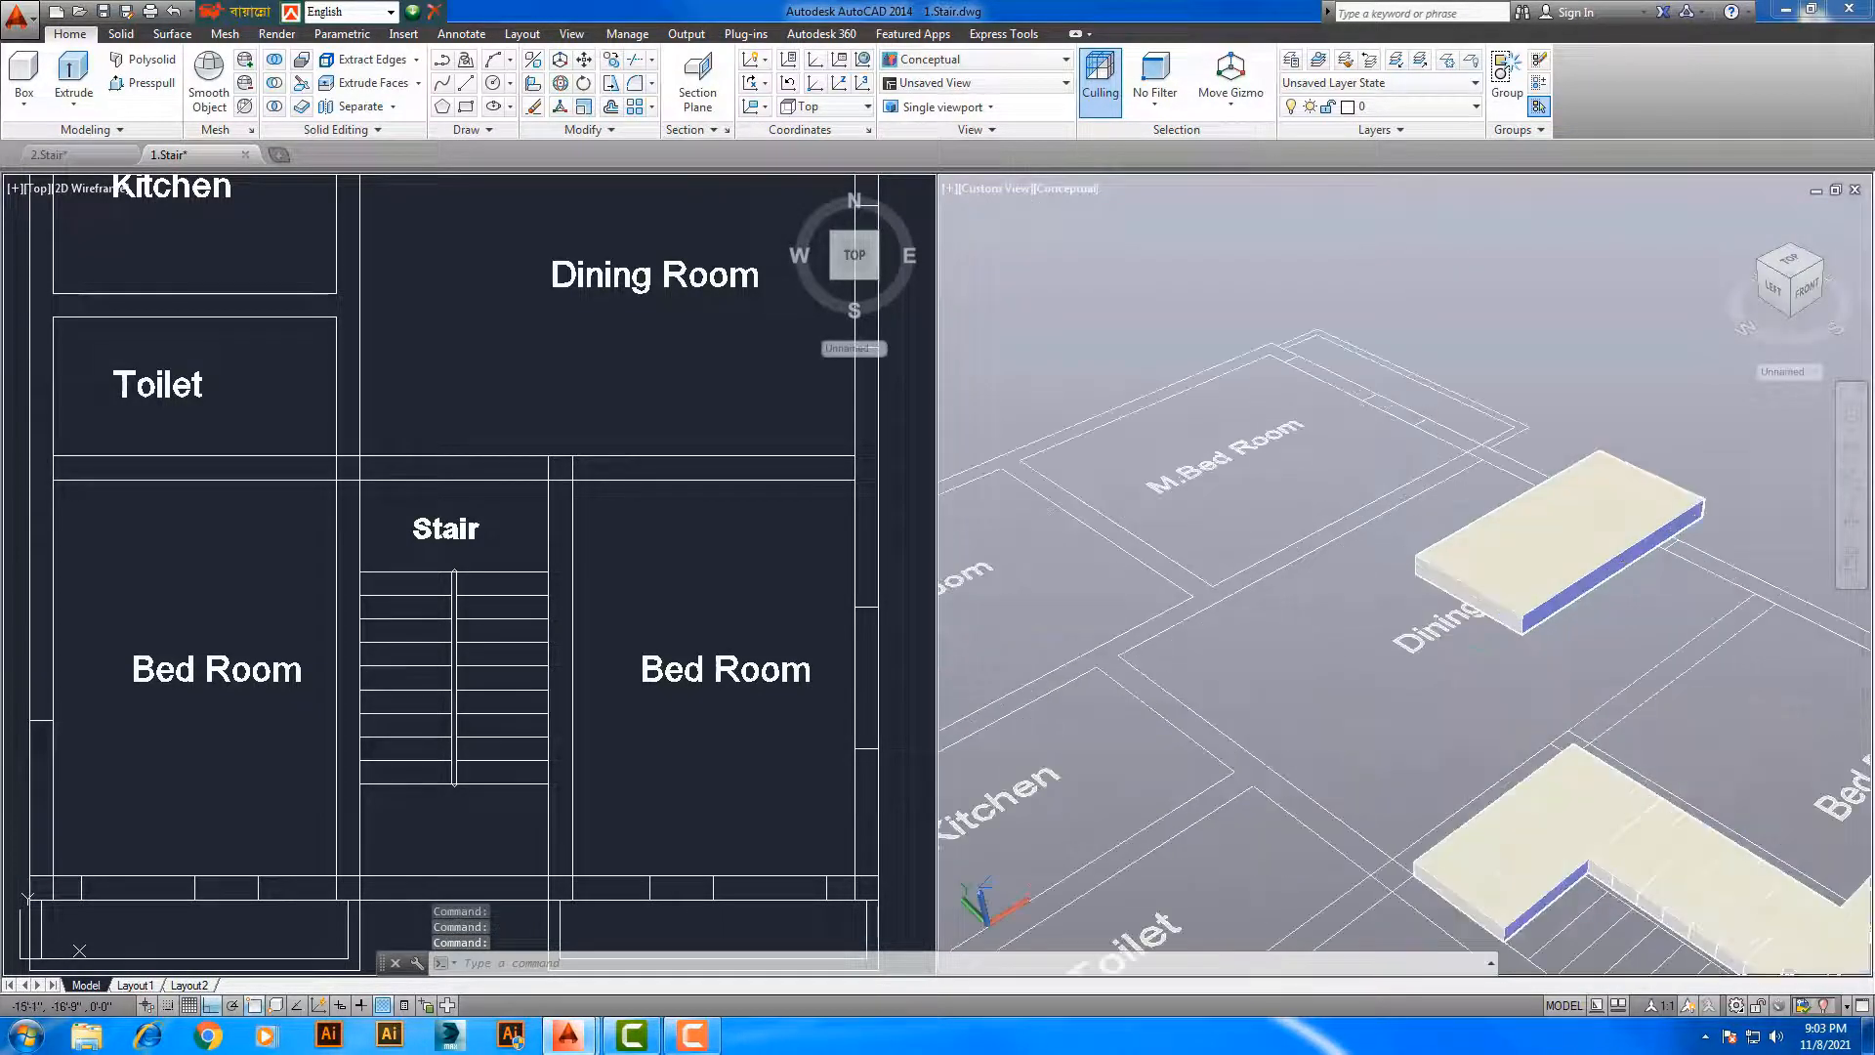
pyautogui.moveTo(1657, 873); pyautogui.dragTo(1511, 733, button='middle')
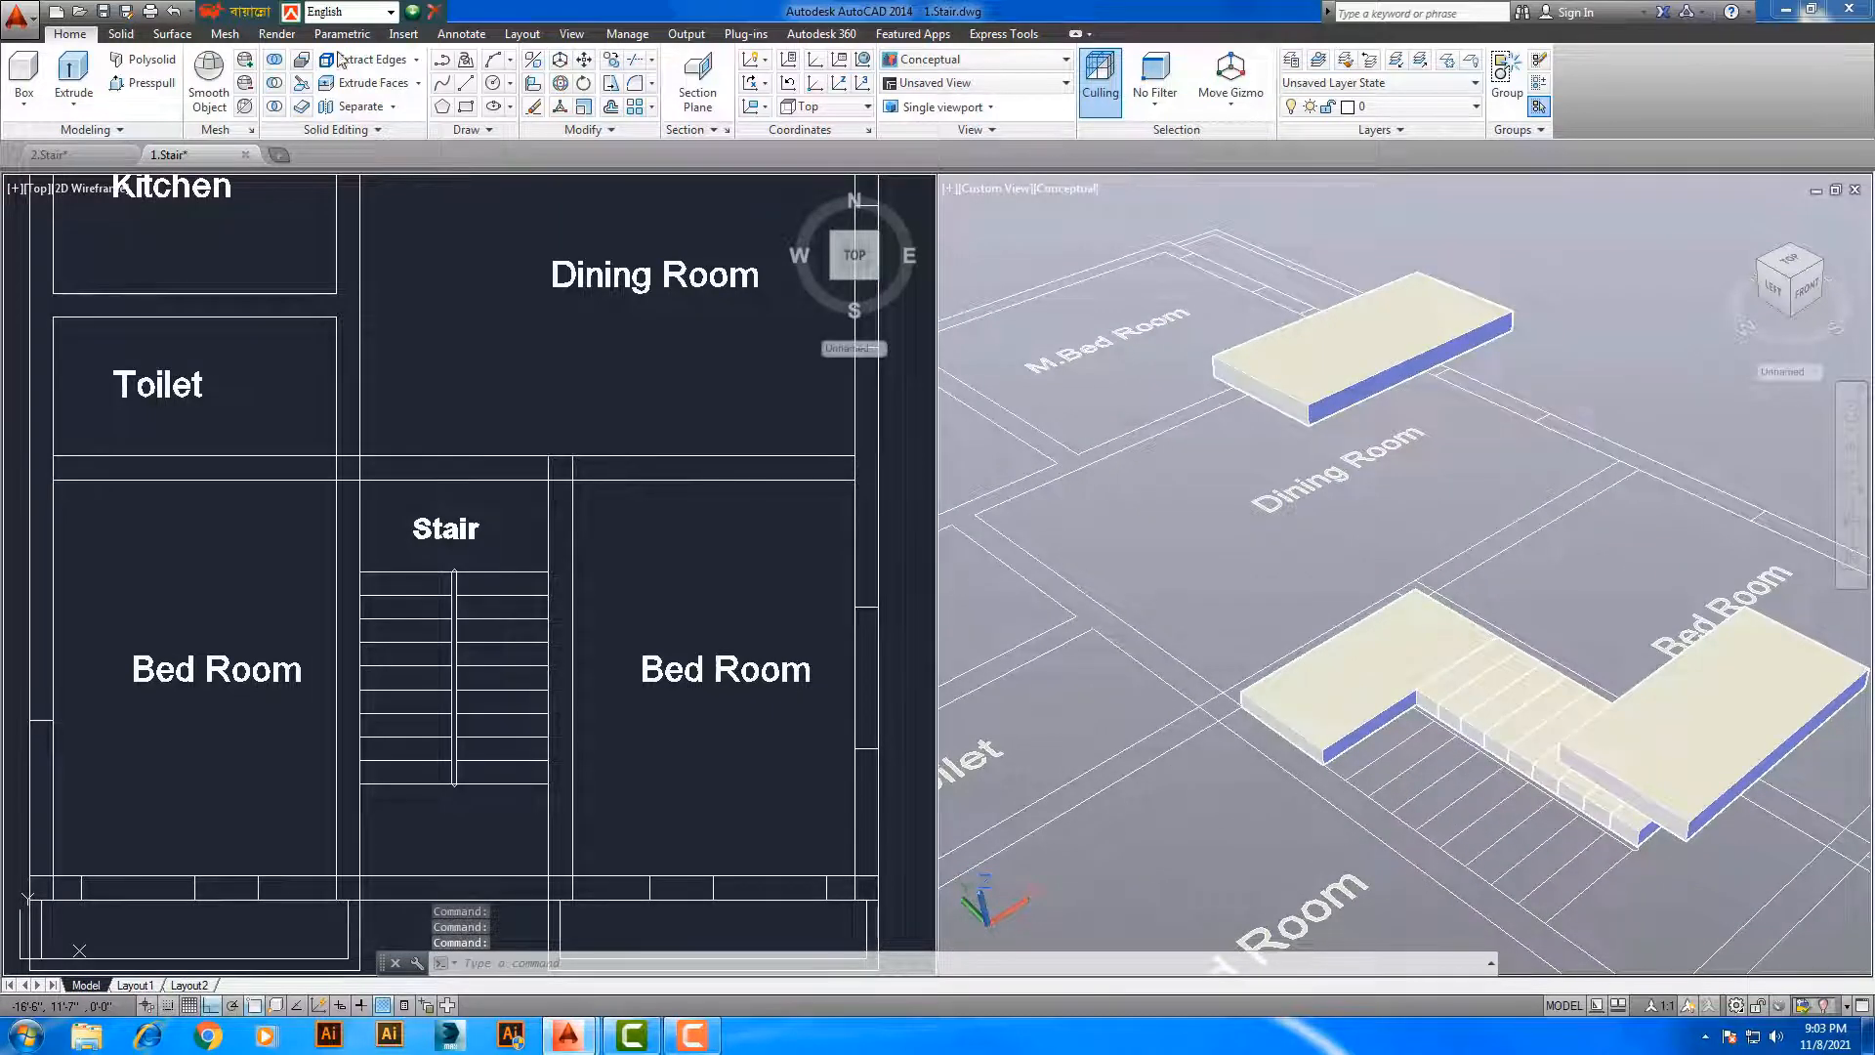
# Move the first tread of the east flight straight up so its bottom corner meets the lower landing slab's top corner
pyautogui.click(587, 63)
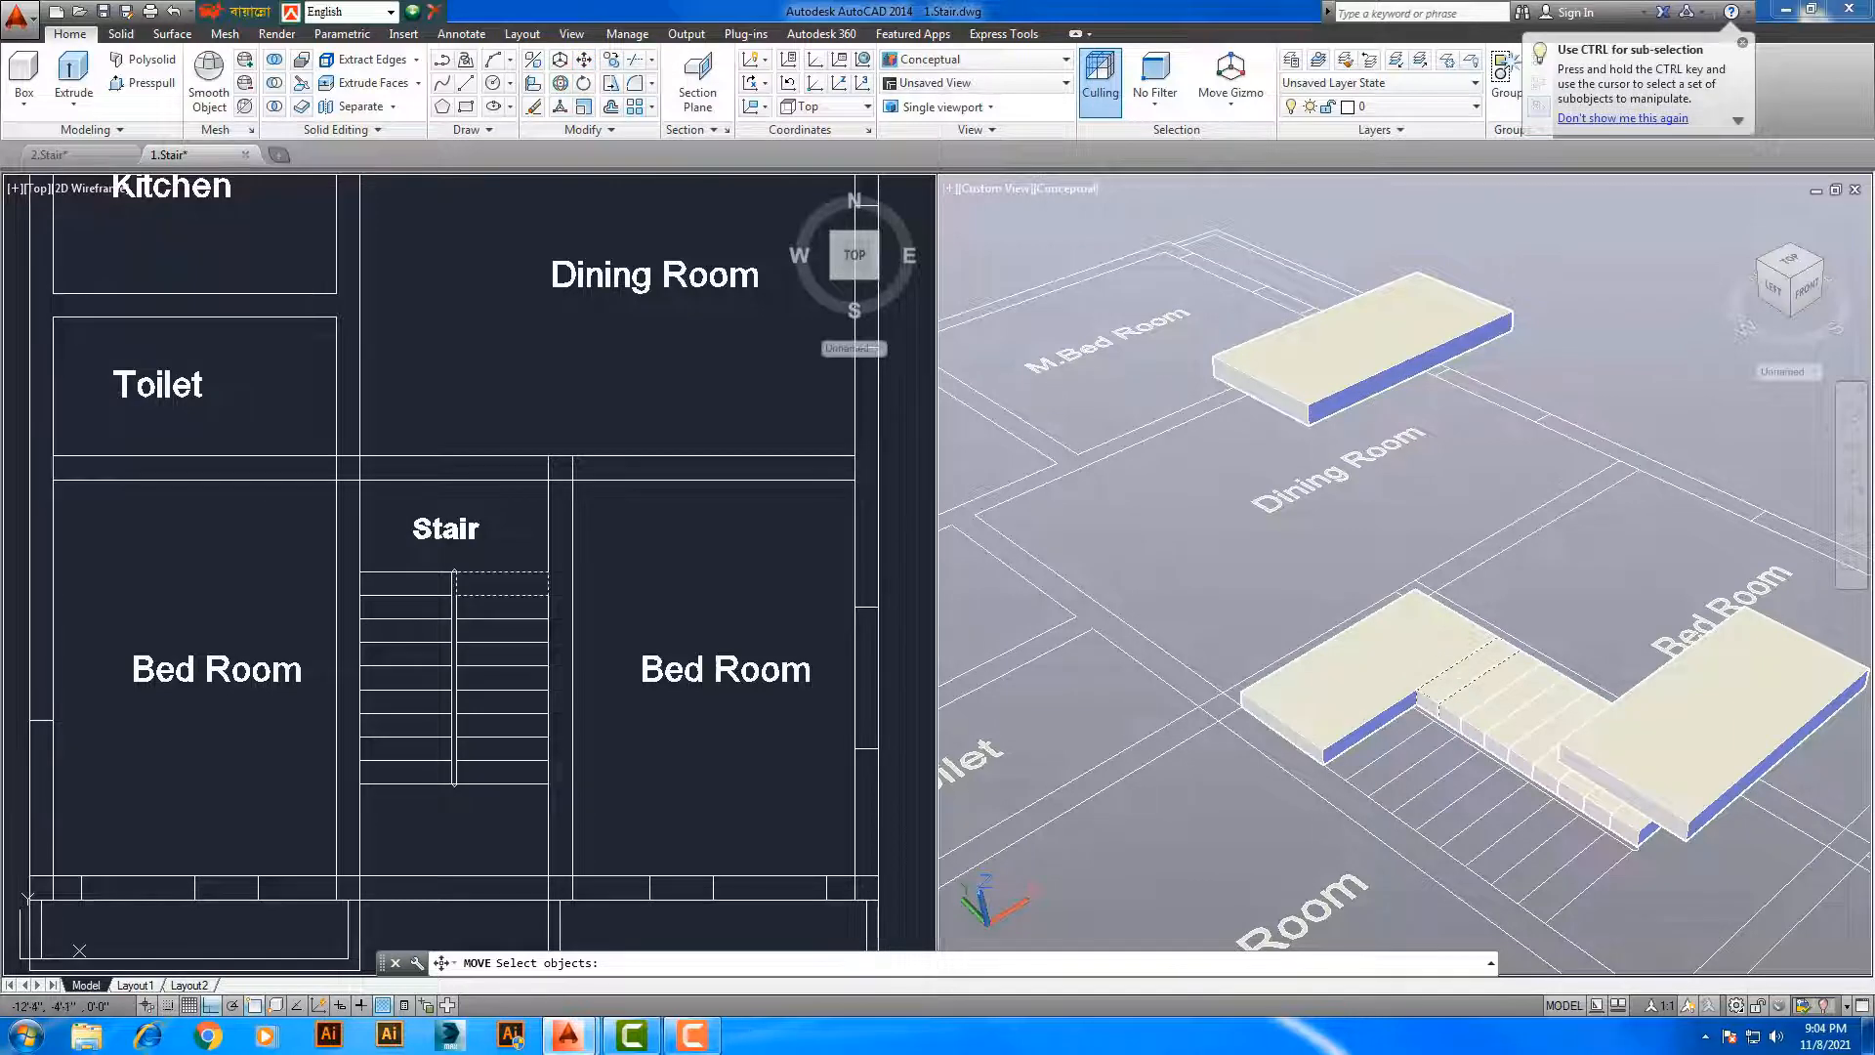
pyautogui.press('Return')
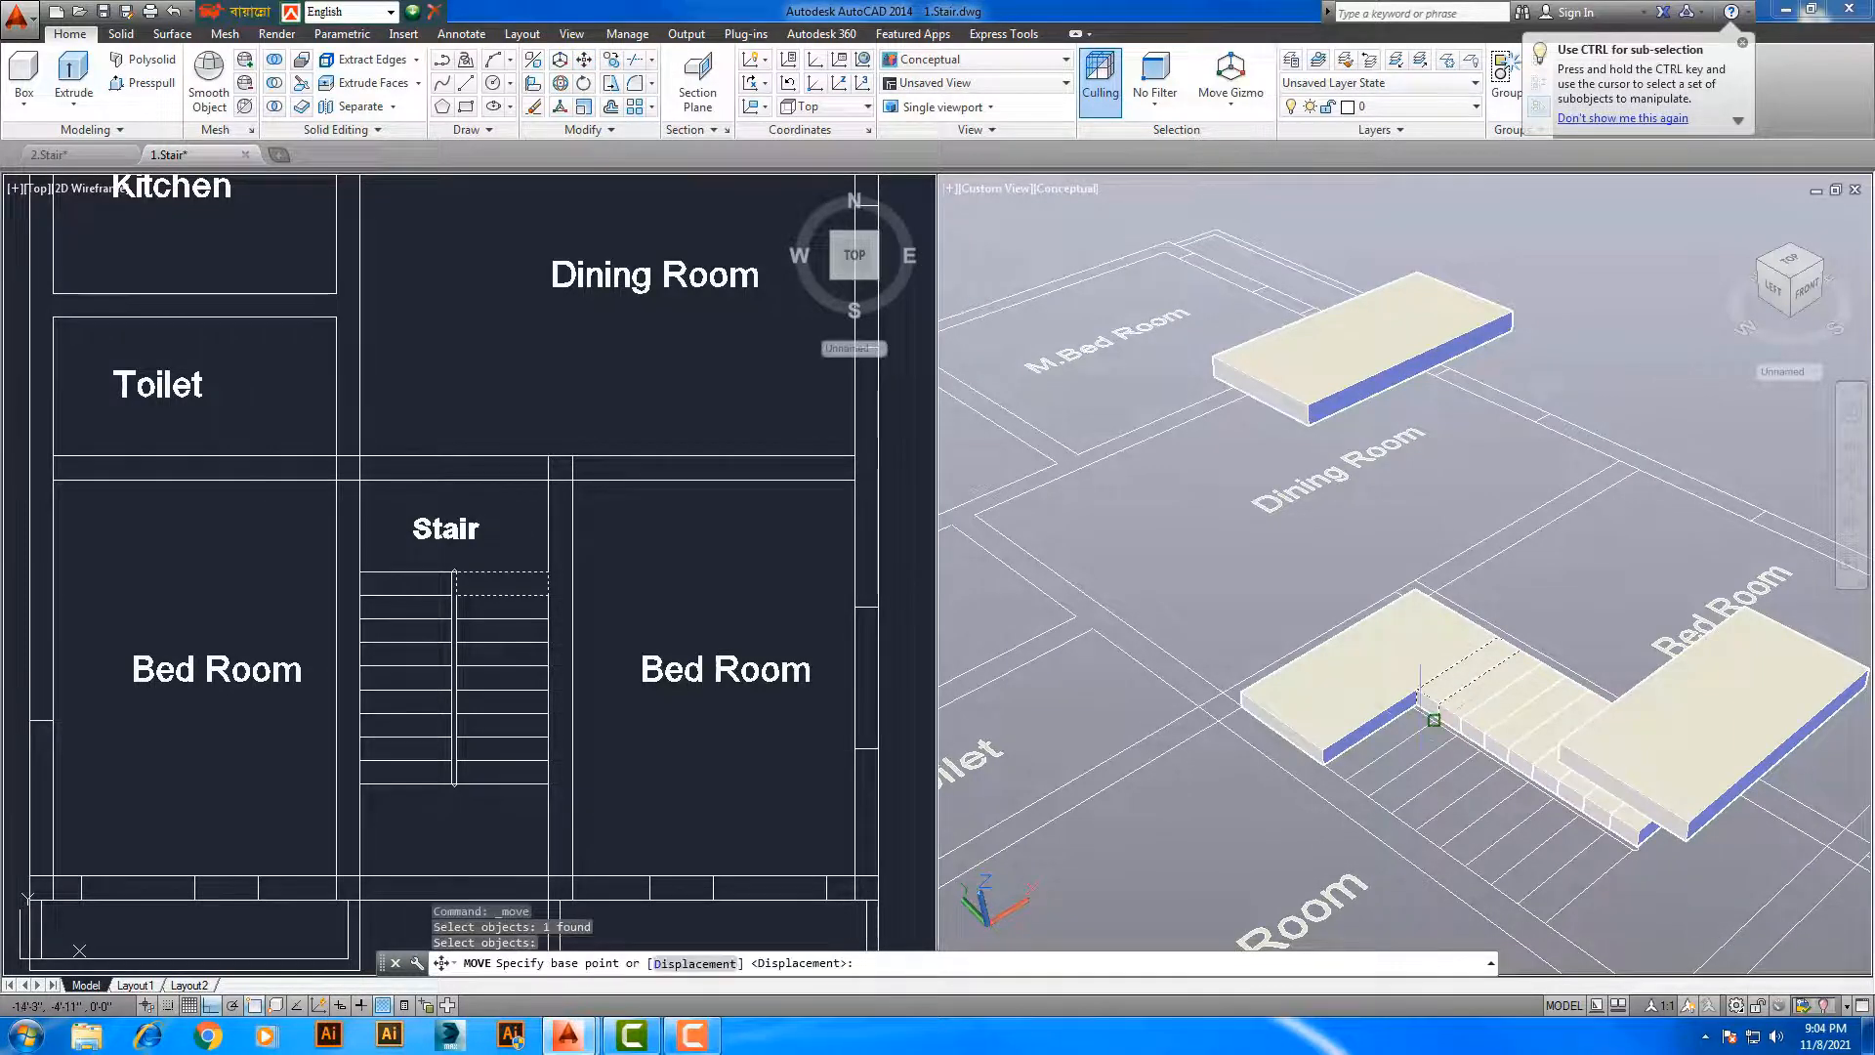
pyautogui.scroll(1, 1421, 723)
pyautogui.scroll(3, 1415, 726)
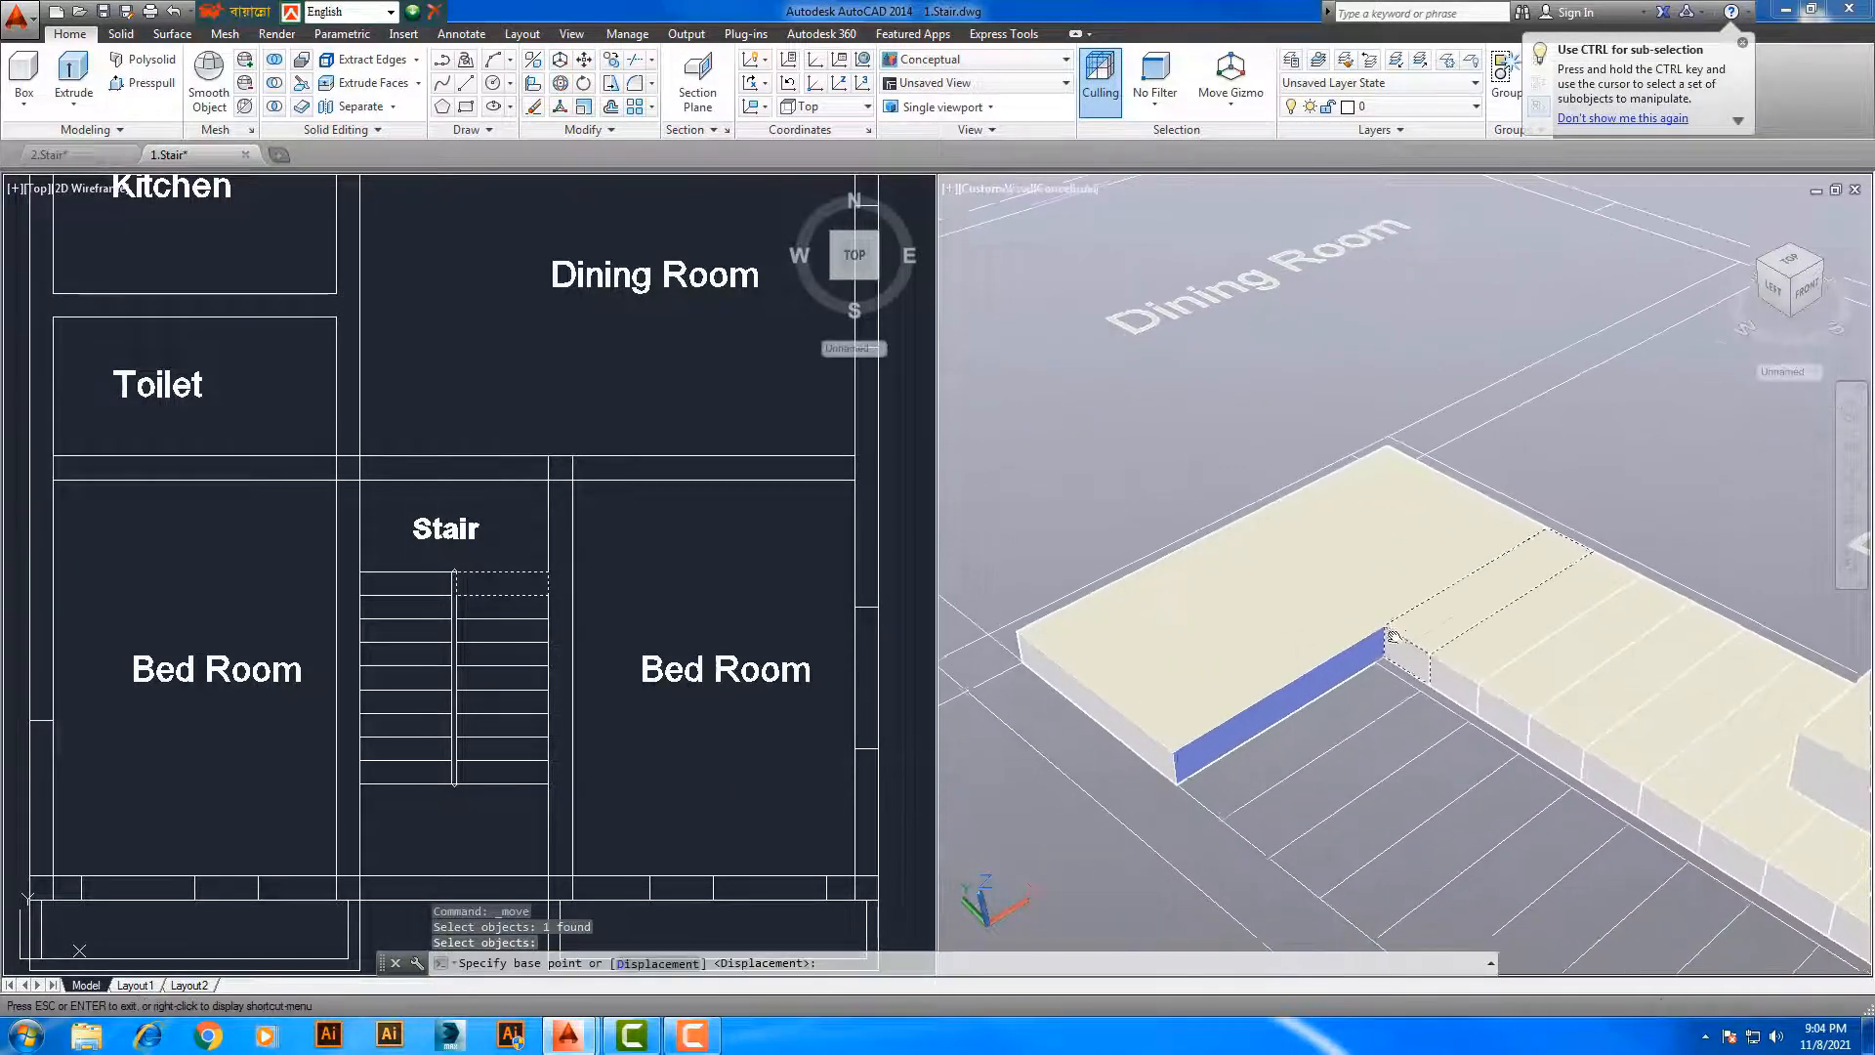
pyautogui.click(1381, 651)
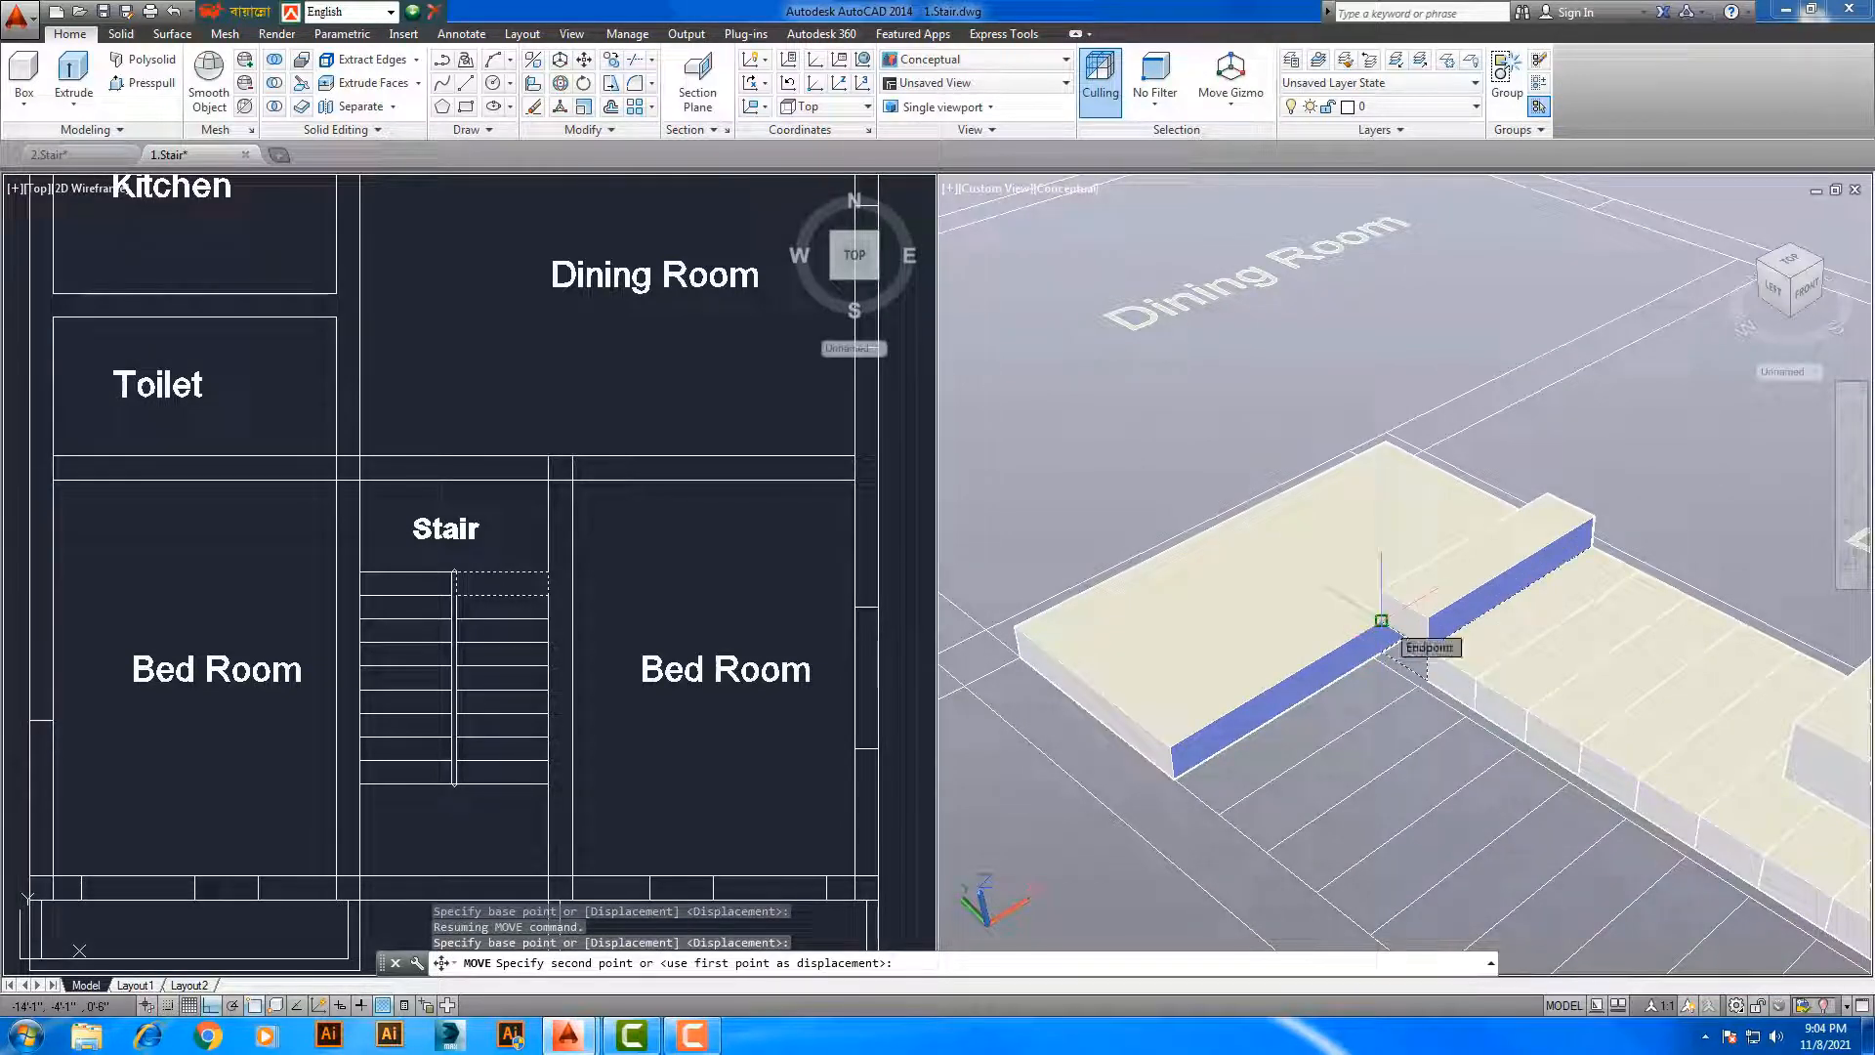
pyautogui.click(1381, 621)
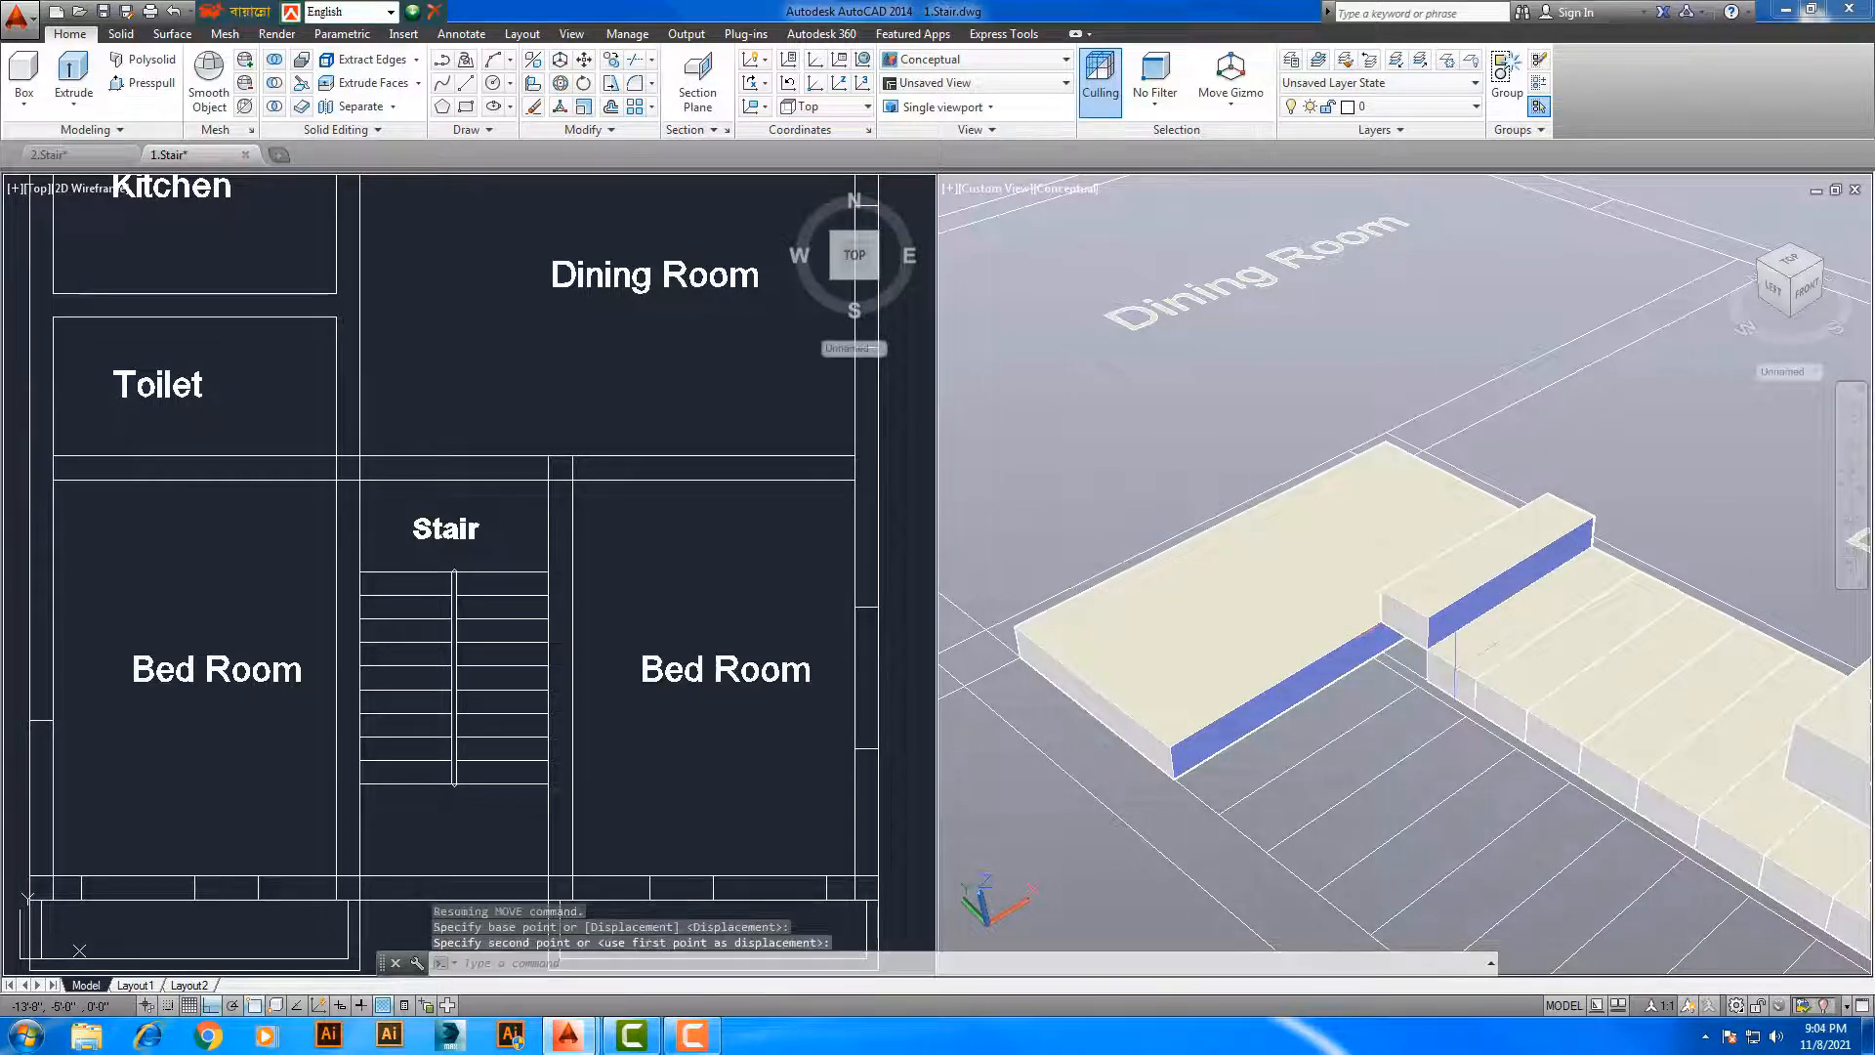
# Move the second tread straight up so its bottom corner meets the first tread's top corner
pyautogui.press('Return')
pyautogui.click(1466, 645)
pyautogui.press('Return')
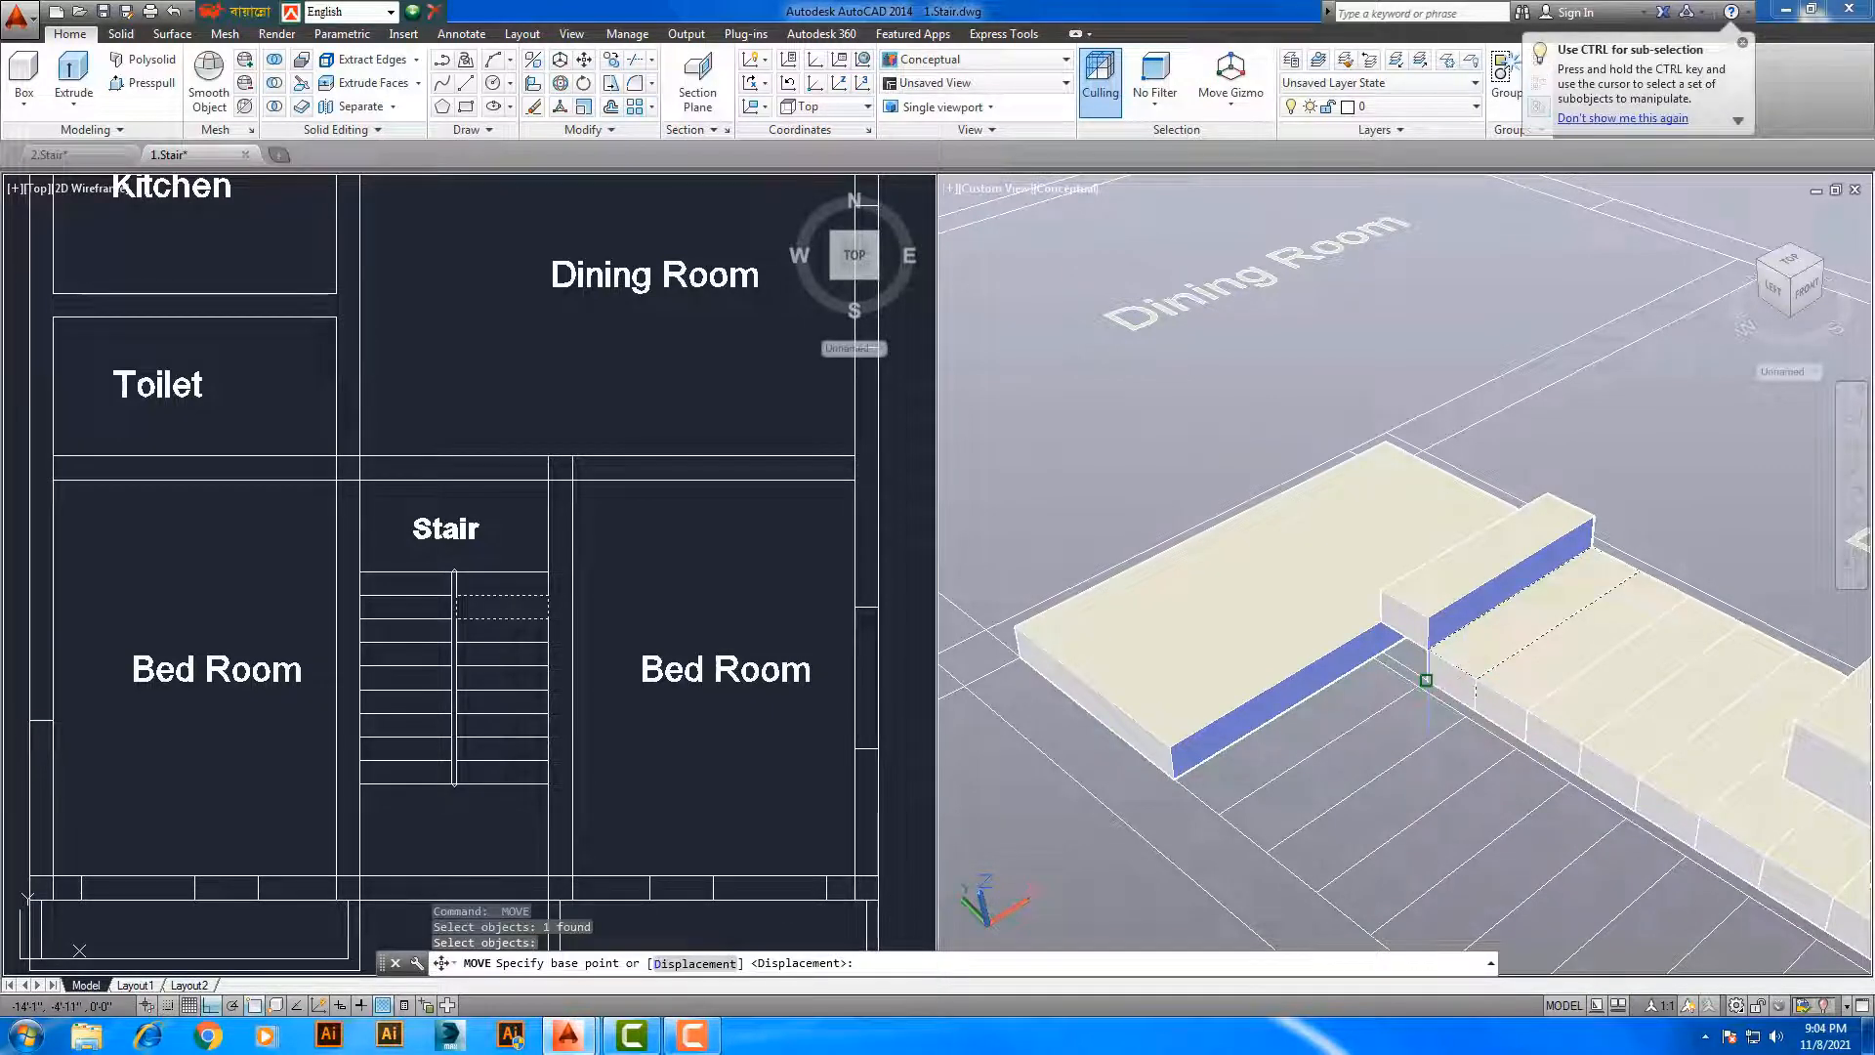
pyautogui.click(1426, 680)
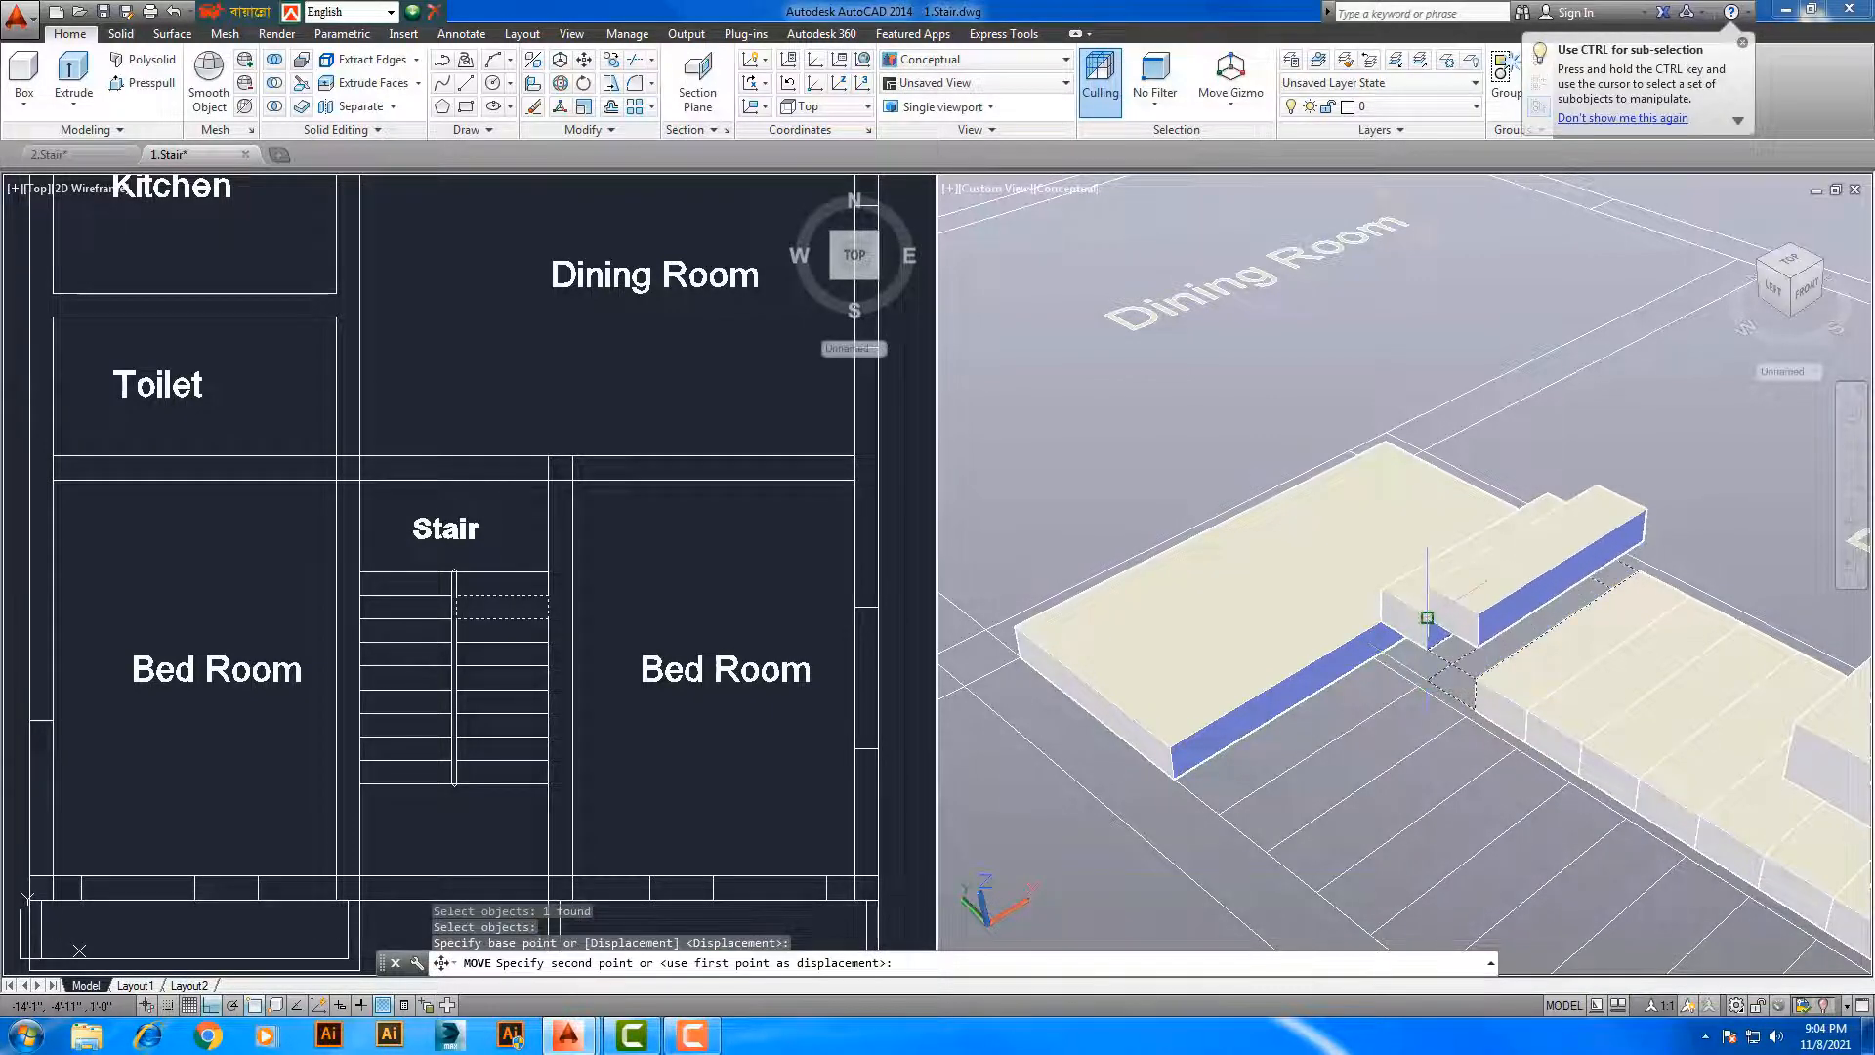
pyautogui.click(1438, 645)
# Raise the third tread of the east flight from its bottom corner to the second tread's top corner
pyautogui.press('Return')
pyautogui.click(1509, 684)
pyautogui.press('Return')
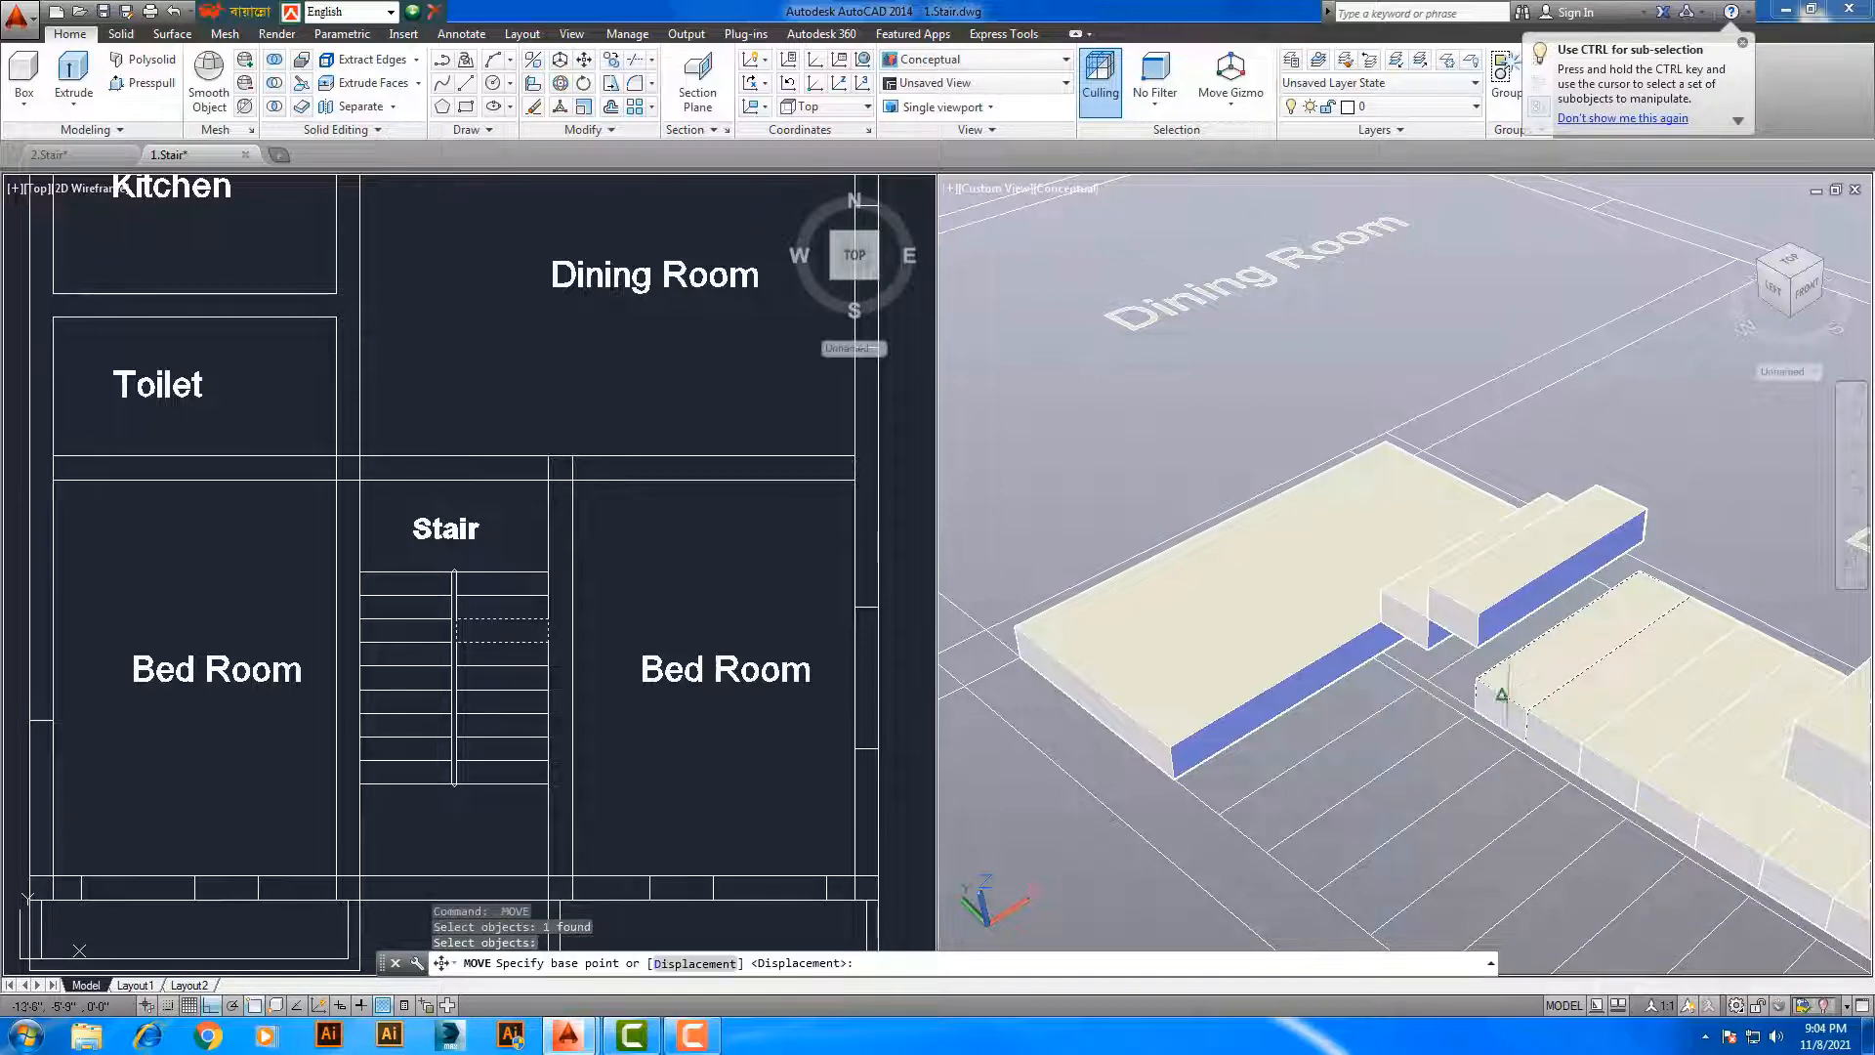
pyautogui.click(1465, 716)
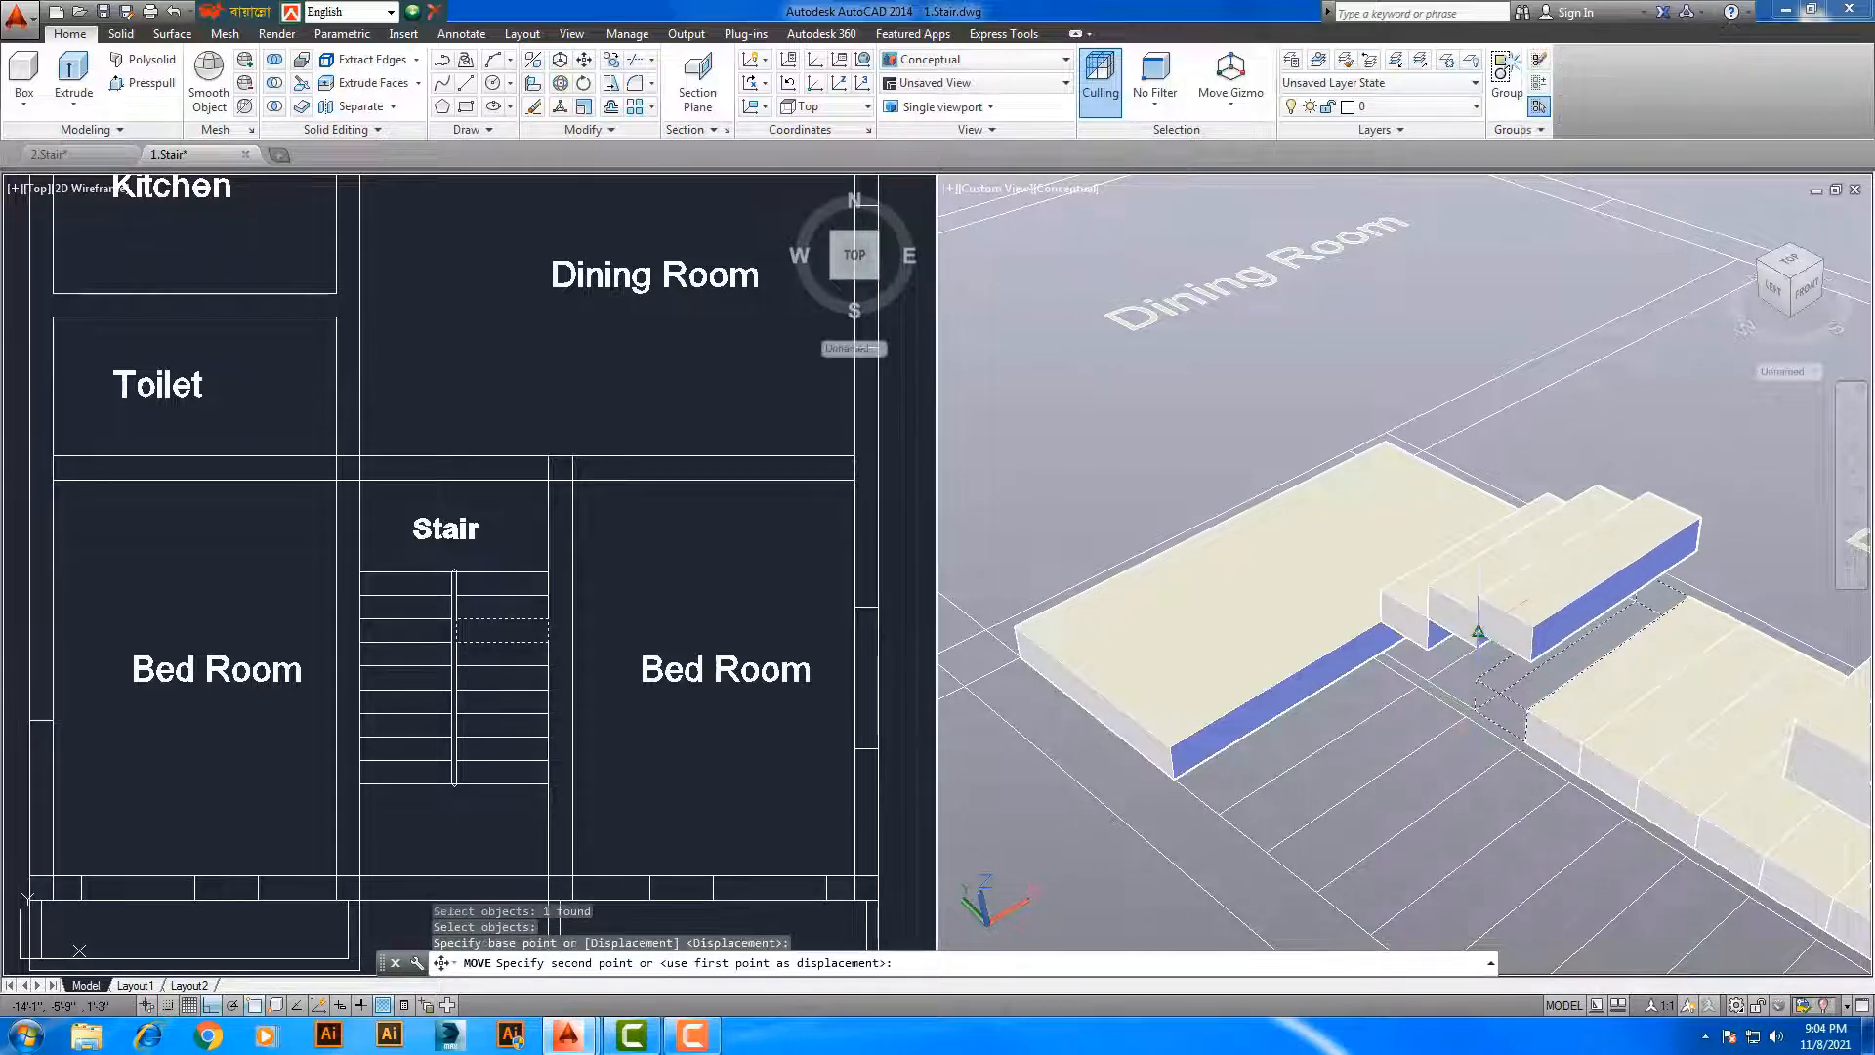
pyautogui.click(1478, 614)
# Raise the fourth tread of the east flight from its bottom corner to the third tread's top corner
pyautogui.moveTo(1477, 613); pyautogui.dragTo(1432, 571, button='middle')
pyautogui.press('Return')
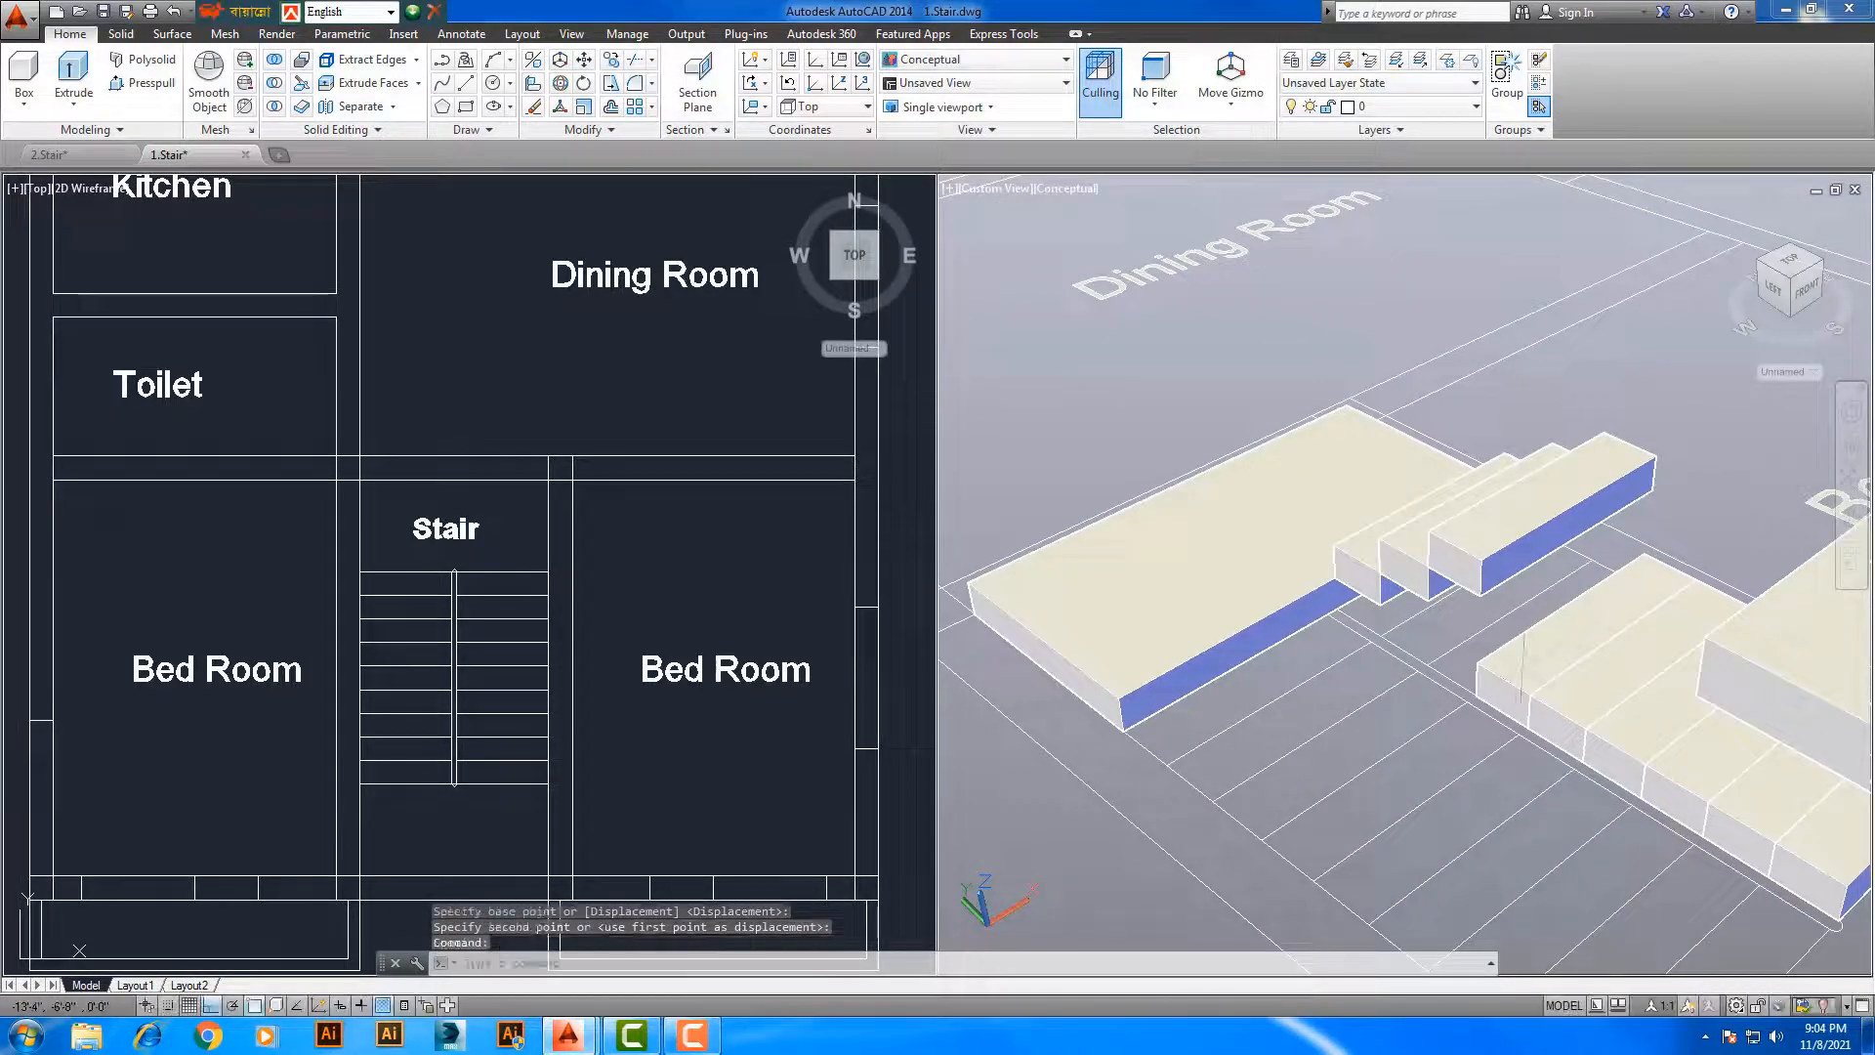
pyautogui.click(1524, 703)
pyautogui.press('Return')
pyautogui.click(1476, 695)
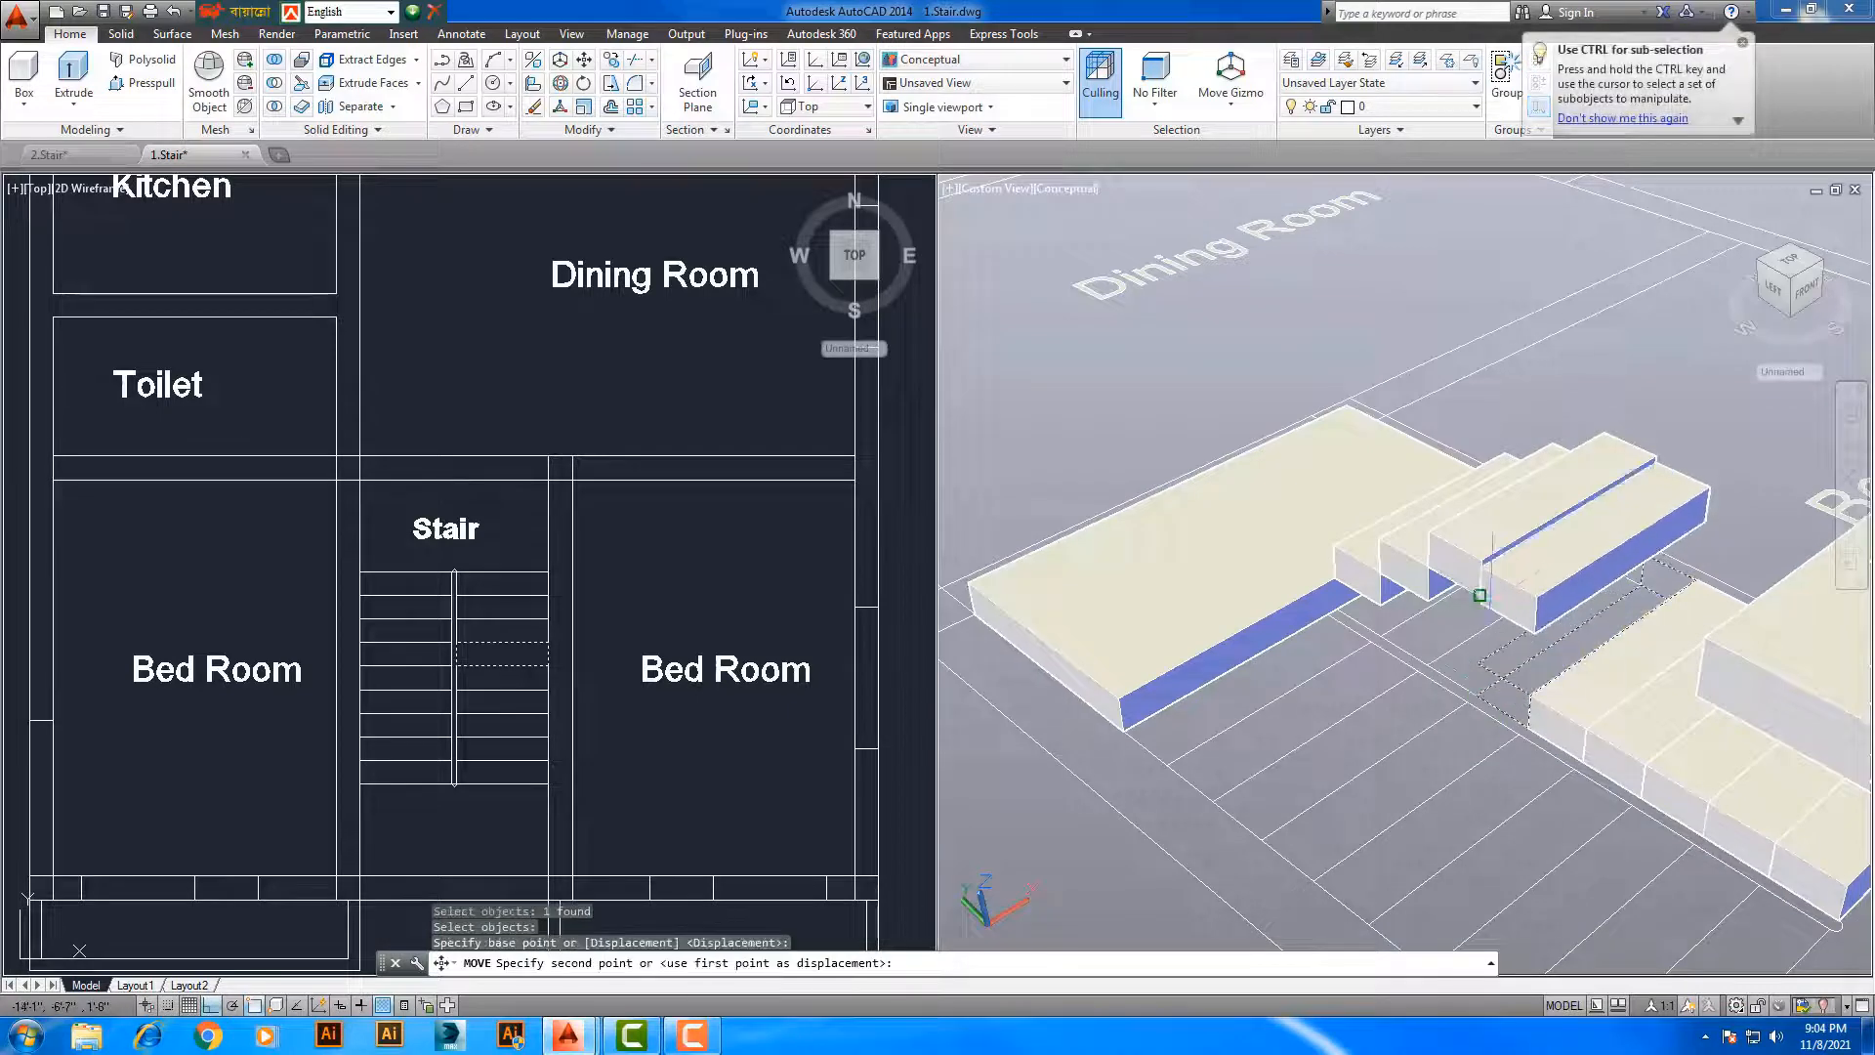
pyautogui.click(1482, 557)
# Raise the fifth tread of the east flight from its bottom corner to the fourth tread's top corner
pyautogui.press('Return')
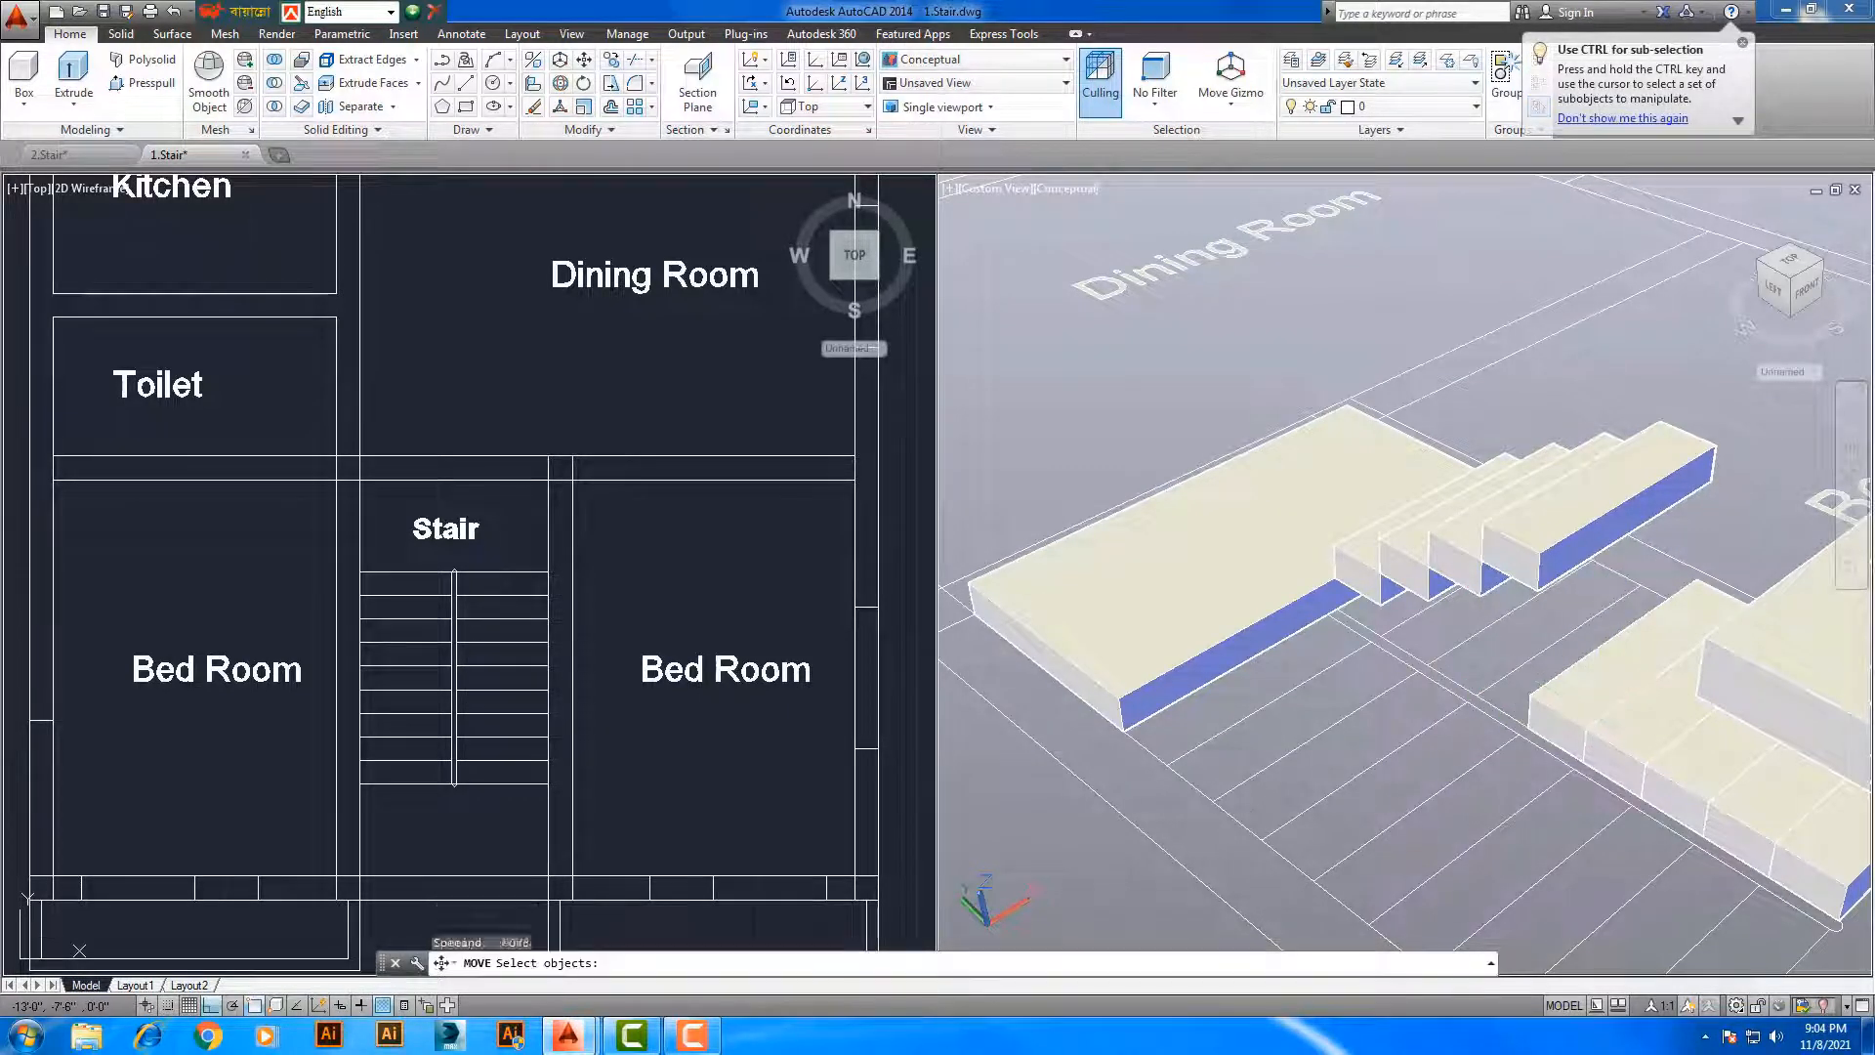
pyautogui.click(1592, 689)
pyautogui.press('Return')
pyautogui.click(1528, 727)
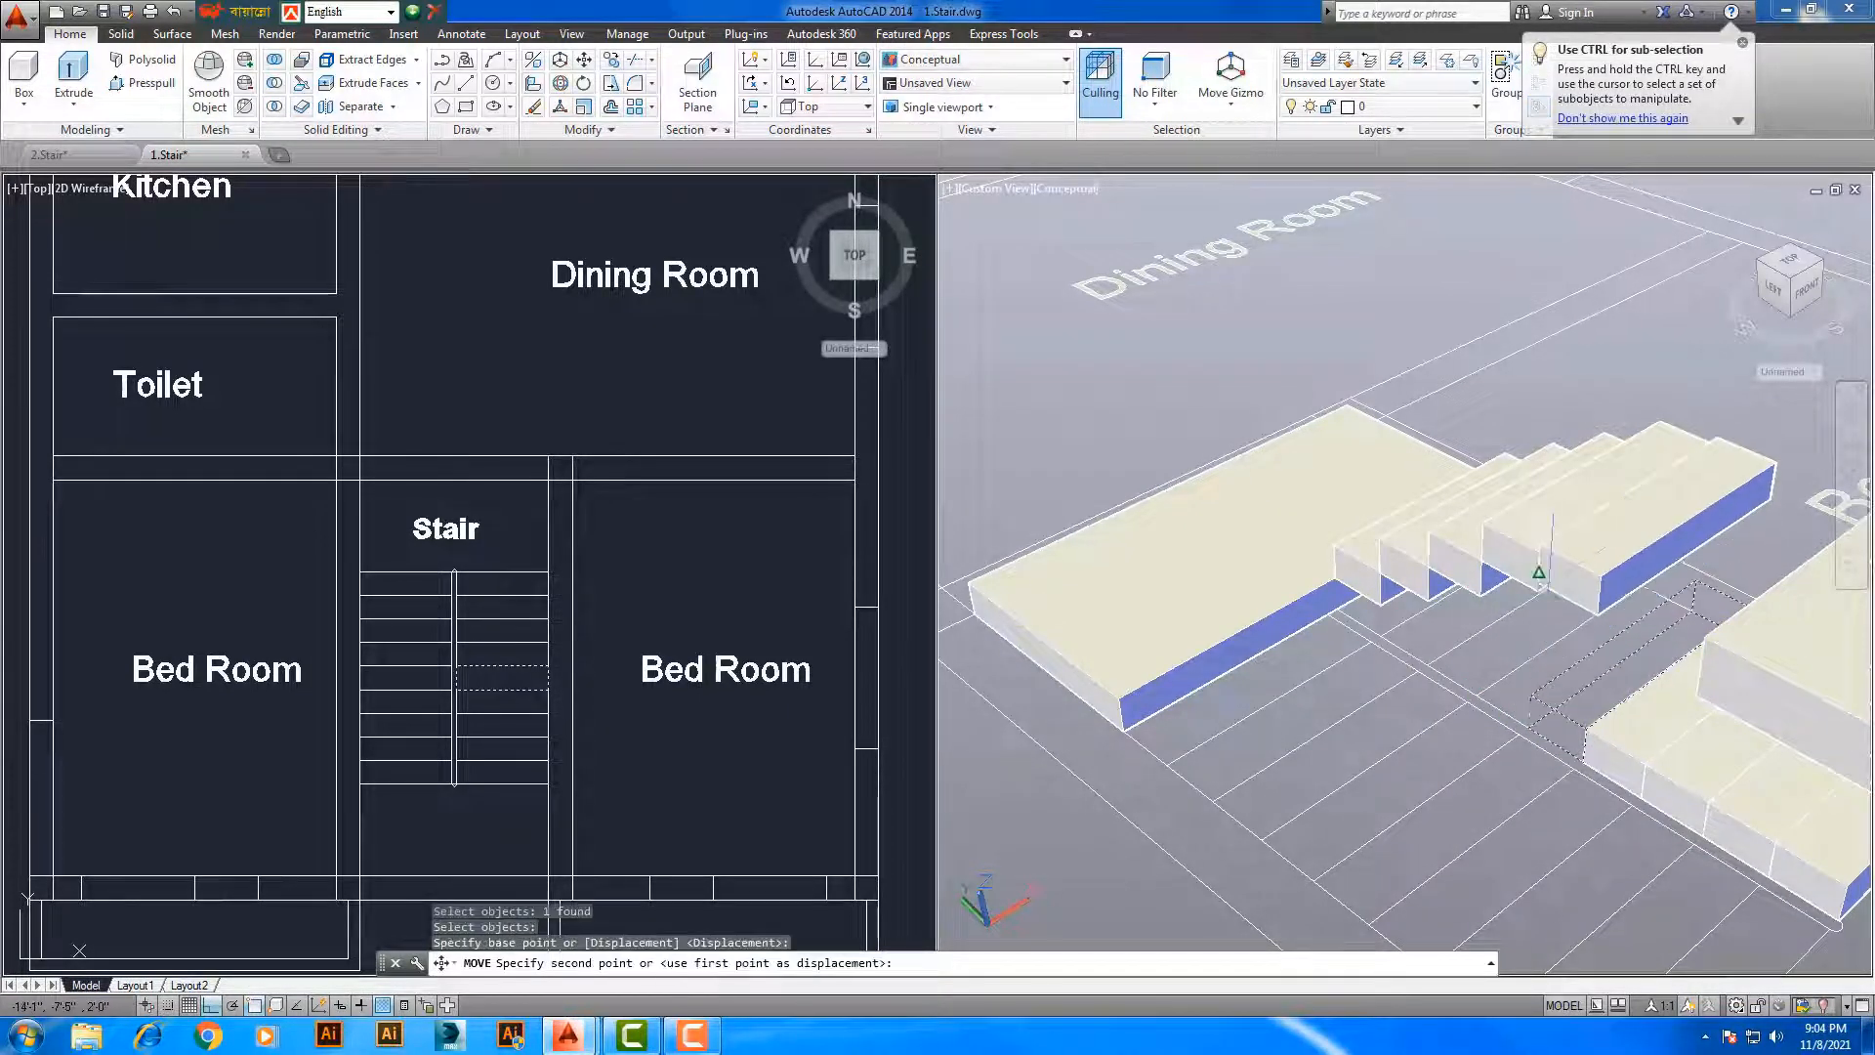
pyautogui.click(1540, 586)
# Raise the sixth tread of the east flight from its bottom corner to the fifth tread's top corner
pyautogui.keyDown('shift'); pyautogui.moveTo(1485, 689); pyautogui.dragTo(1573, 682, button='middle'); pyautogui.keyUp('shift')
pyautogui.press('Return')
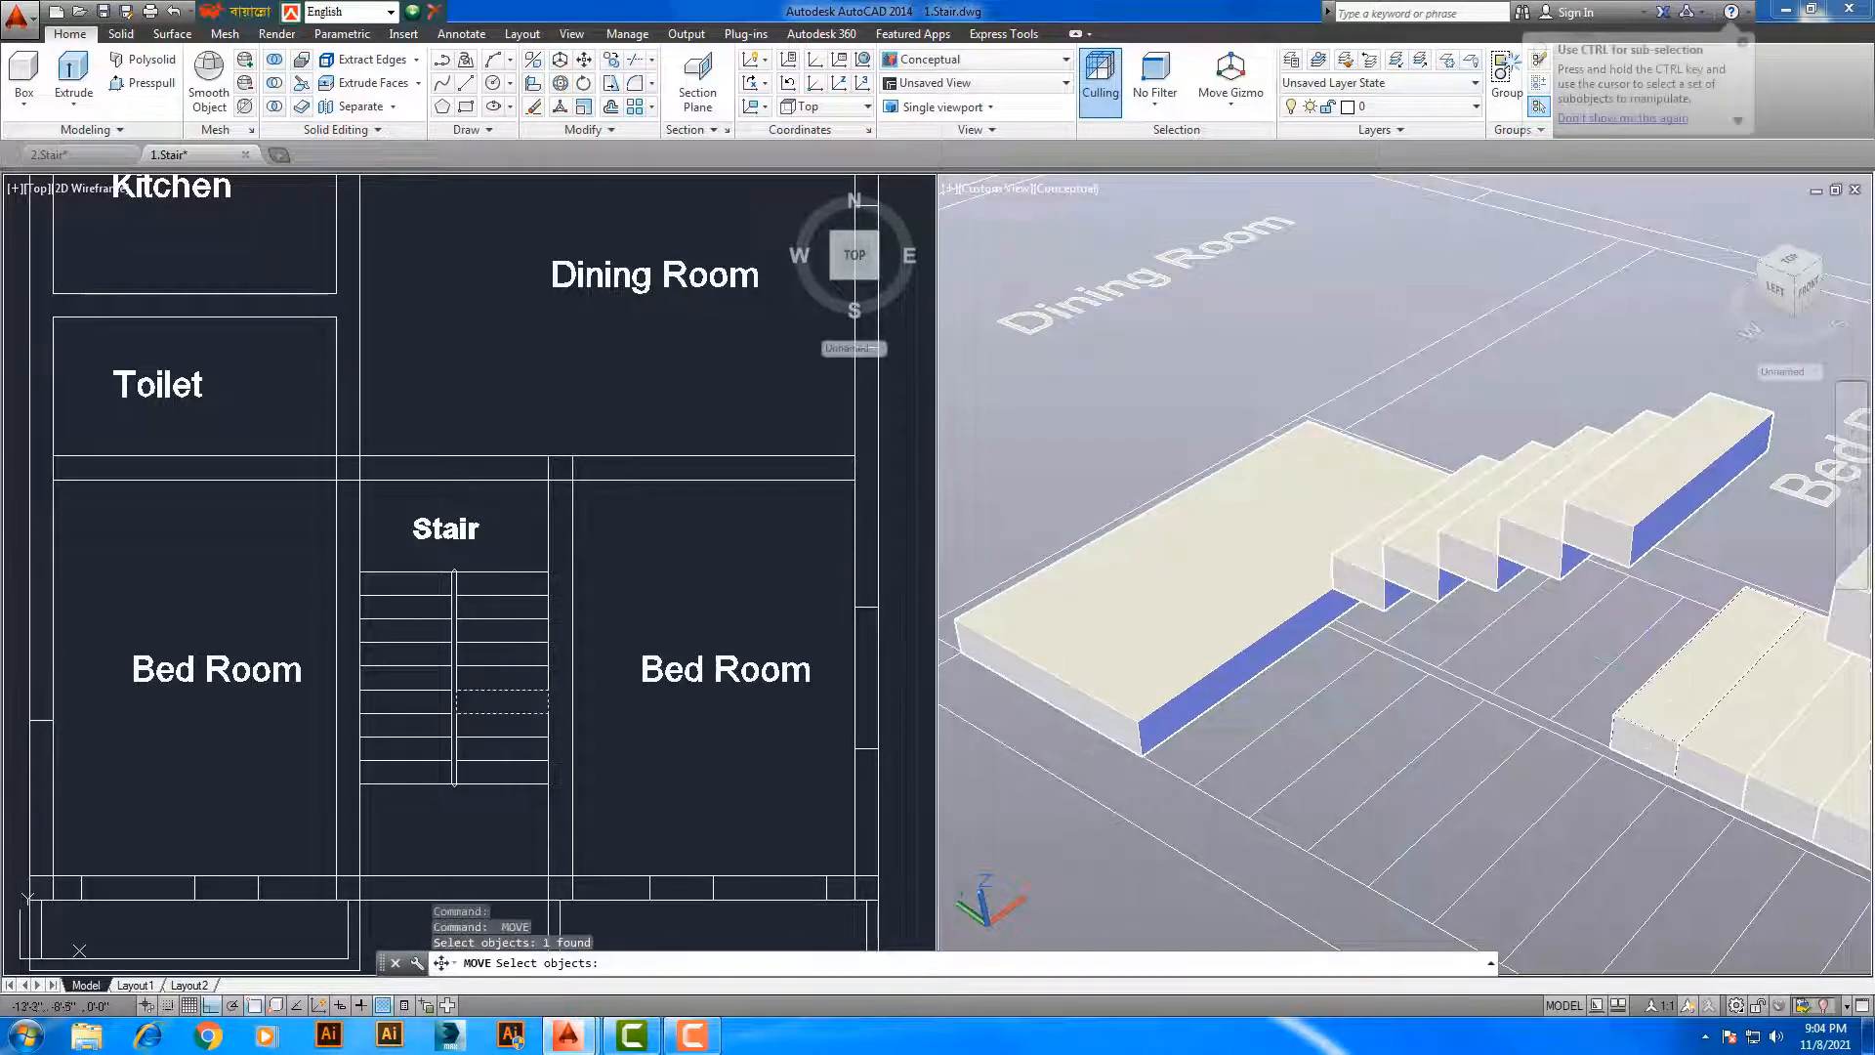
pyautogui.click(1651, 713)
pyautogui.press('Return')
pyautogui.click(1611, 747)
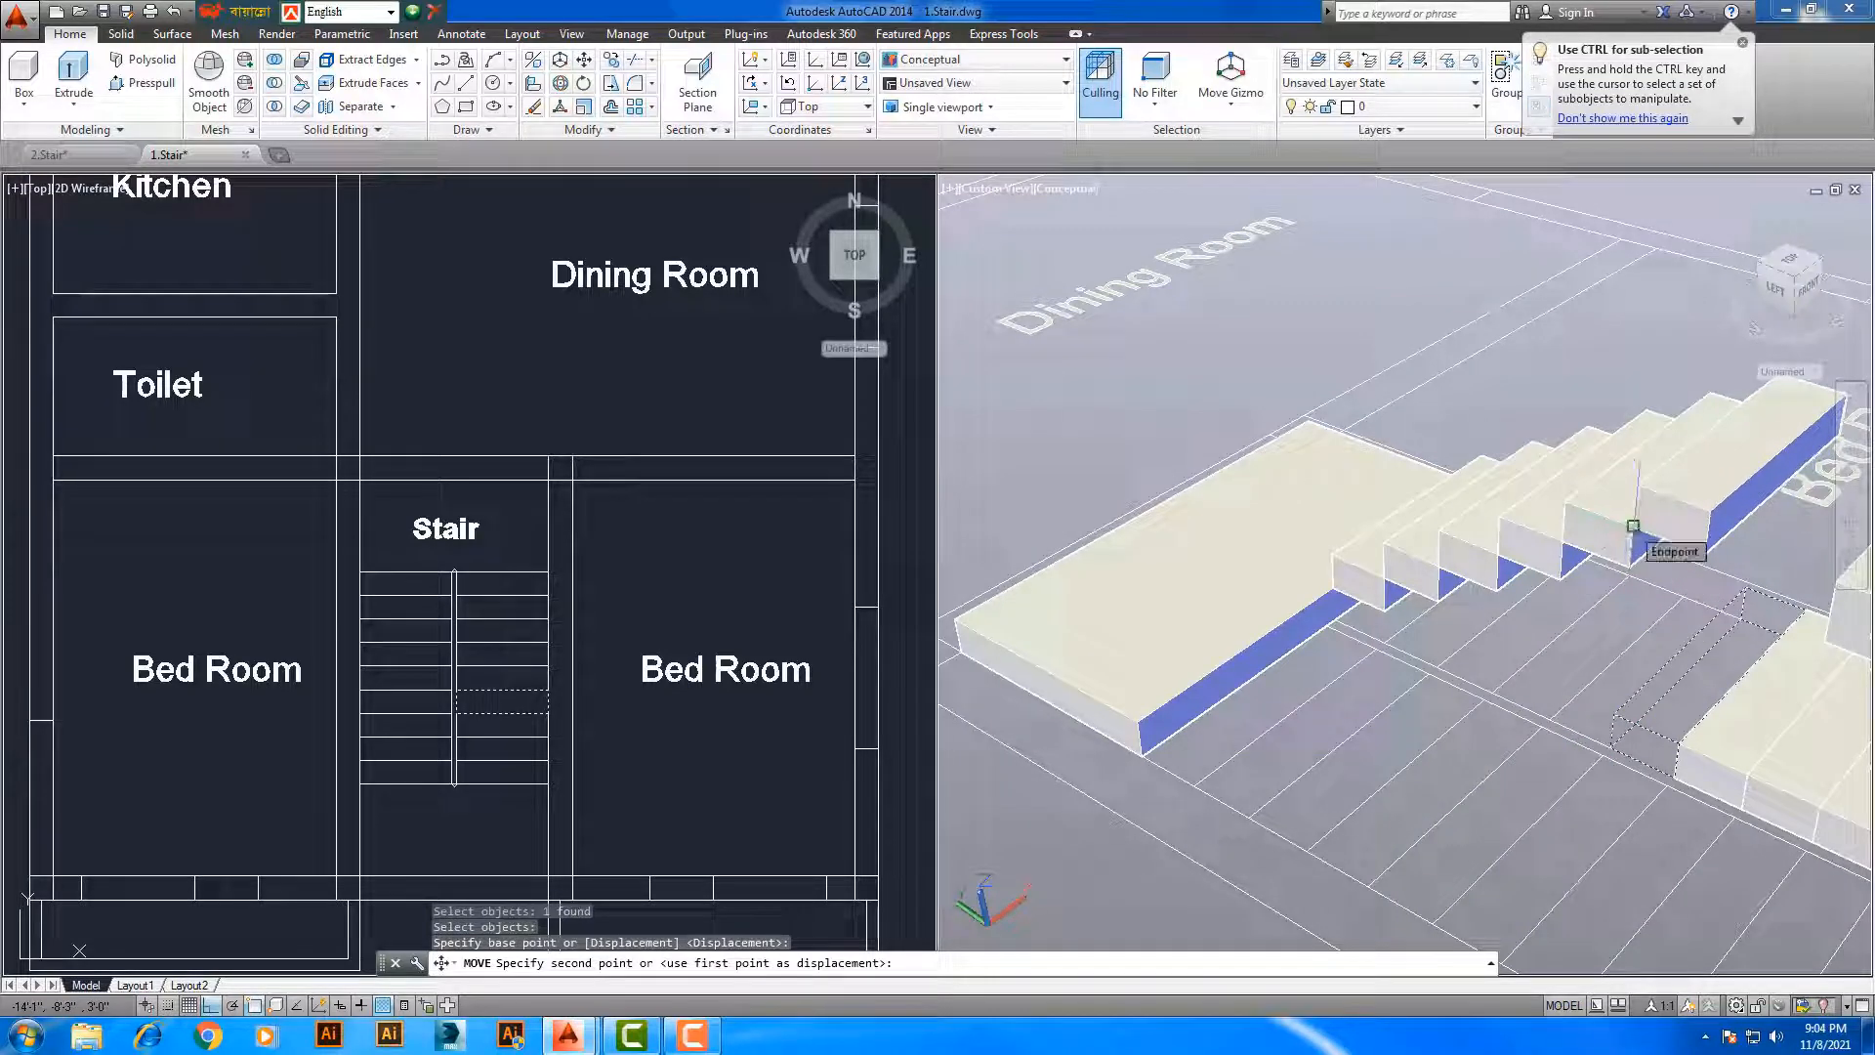
pyautogui.click(1634, 526)
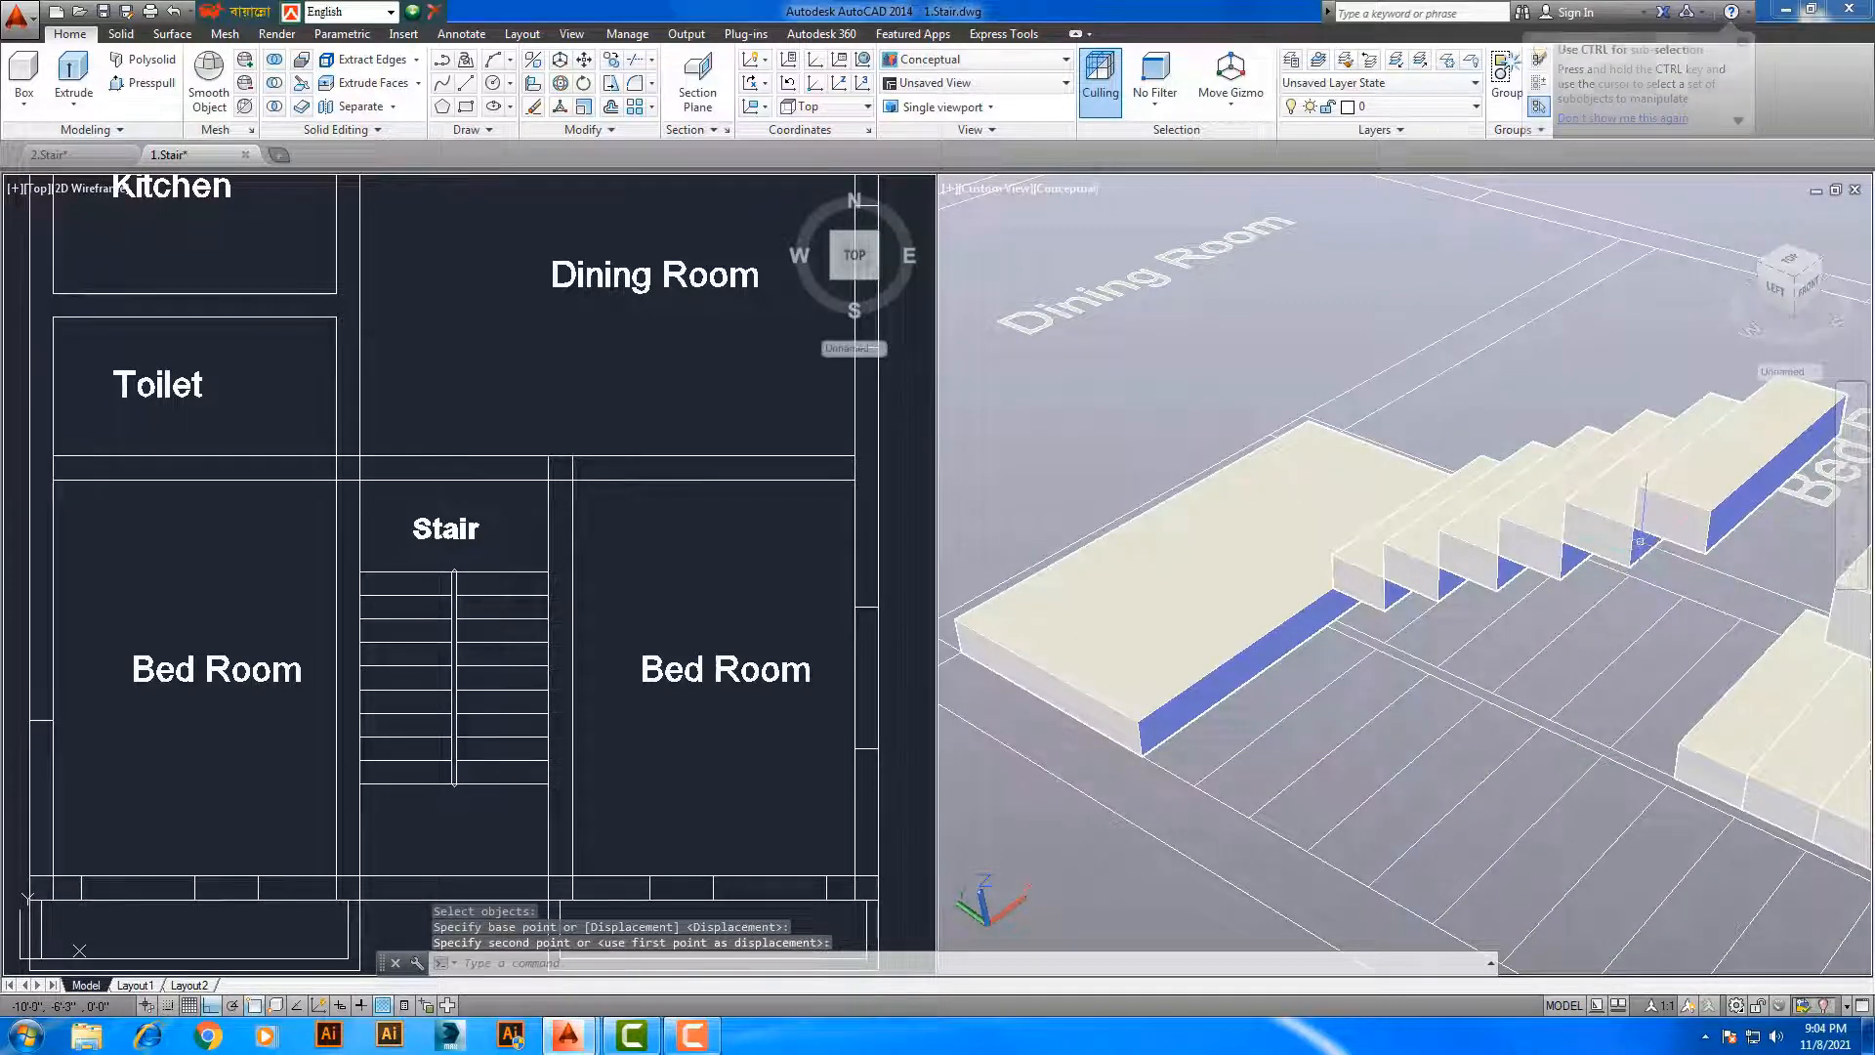
# Raise the seventh tread of the east flight from its bottom corner to the sixth tread's top corner
pyautogui.scroll(1, 1636, 532)
pyautogui.scroll(-1, 1730, 523)
pyautogui.moveTo(1730, 523); pyautogui.dragTo(1602, 547, button='middle')
pyautogui.press('Return')
pyautogui.moveTo(1660, 742); pyautogui.dragTo(1653, 716, button='middle')
pyautogui.click(1643, 782)
pyautogui.press('Return')
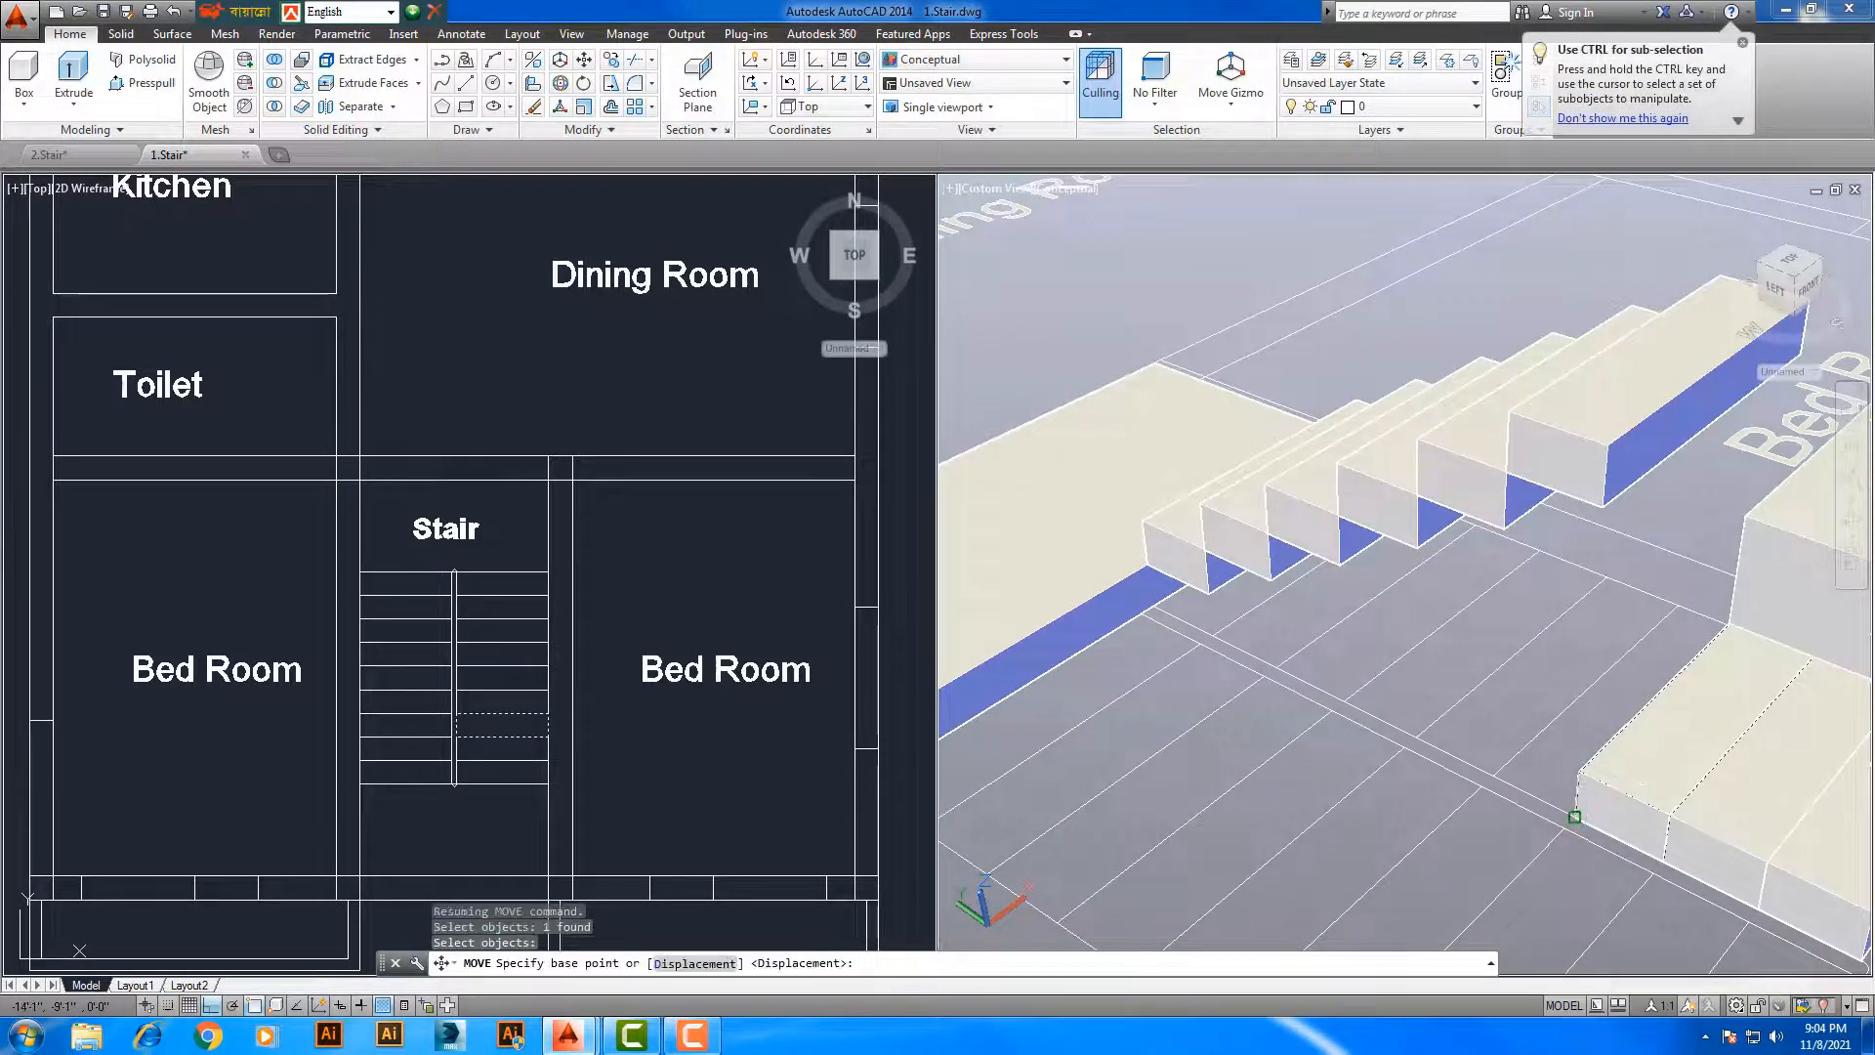
pyautogui.click(1574, 816)
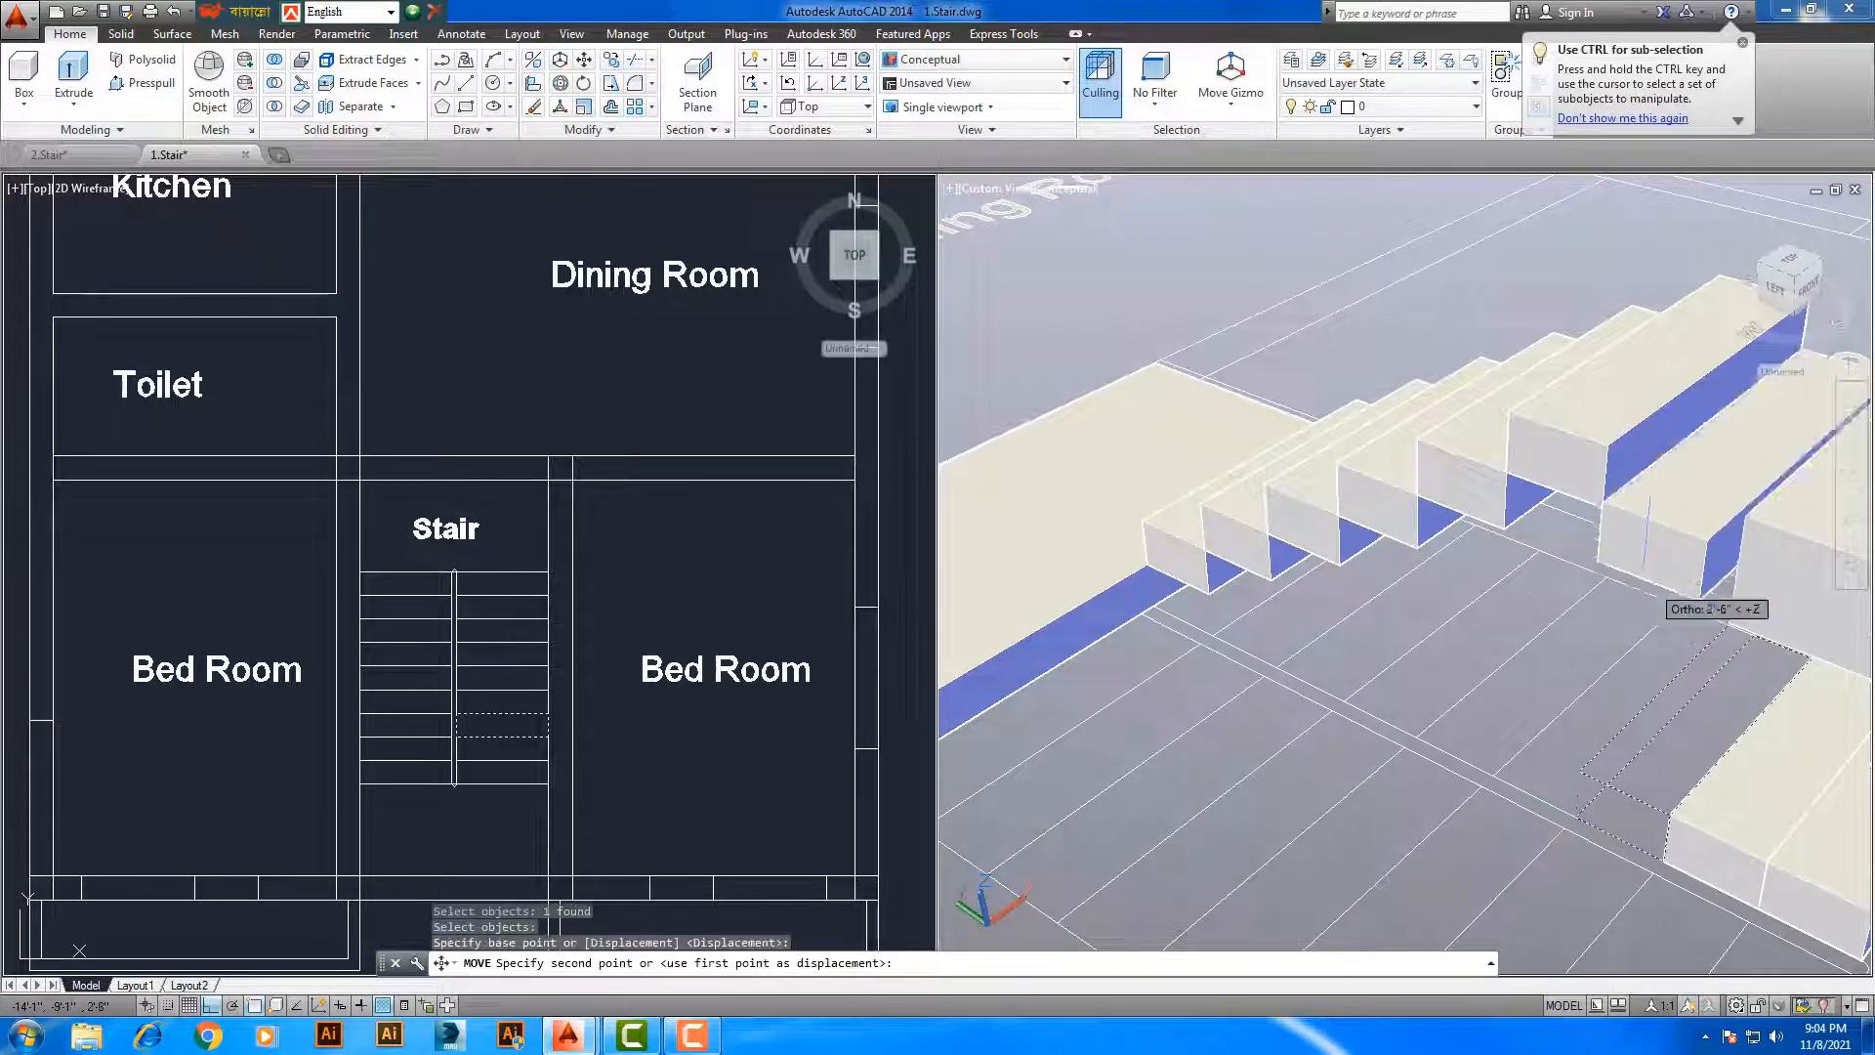
pyautogui.click(1607, 503)
# Raise the eighth tread of the east flight from its bottom corner to the seventh tread's top corner
pyautogui.keyDown('shift'); pyautogui.moveTo(1651, 705); pyautogui.dragTo(1695, 645, button='middle'); pyautogui.keyUp('shift')
pyautogui.keyDown('shift'); pyautogui.moveTo(1367, 645); pyautogui.dragTo(1465, 711, button='middle'); pyautogui.keyUp('shift')
pyautogui.press('Return')
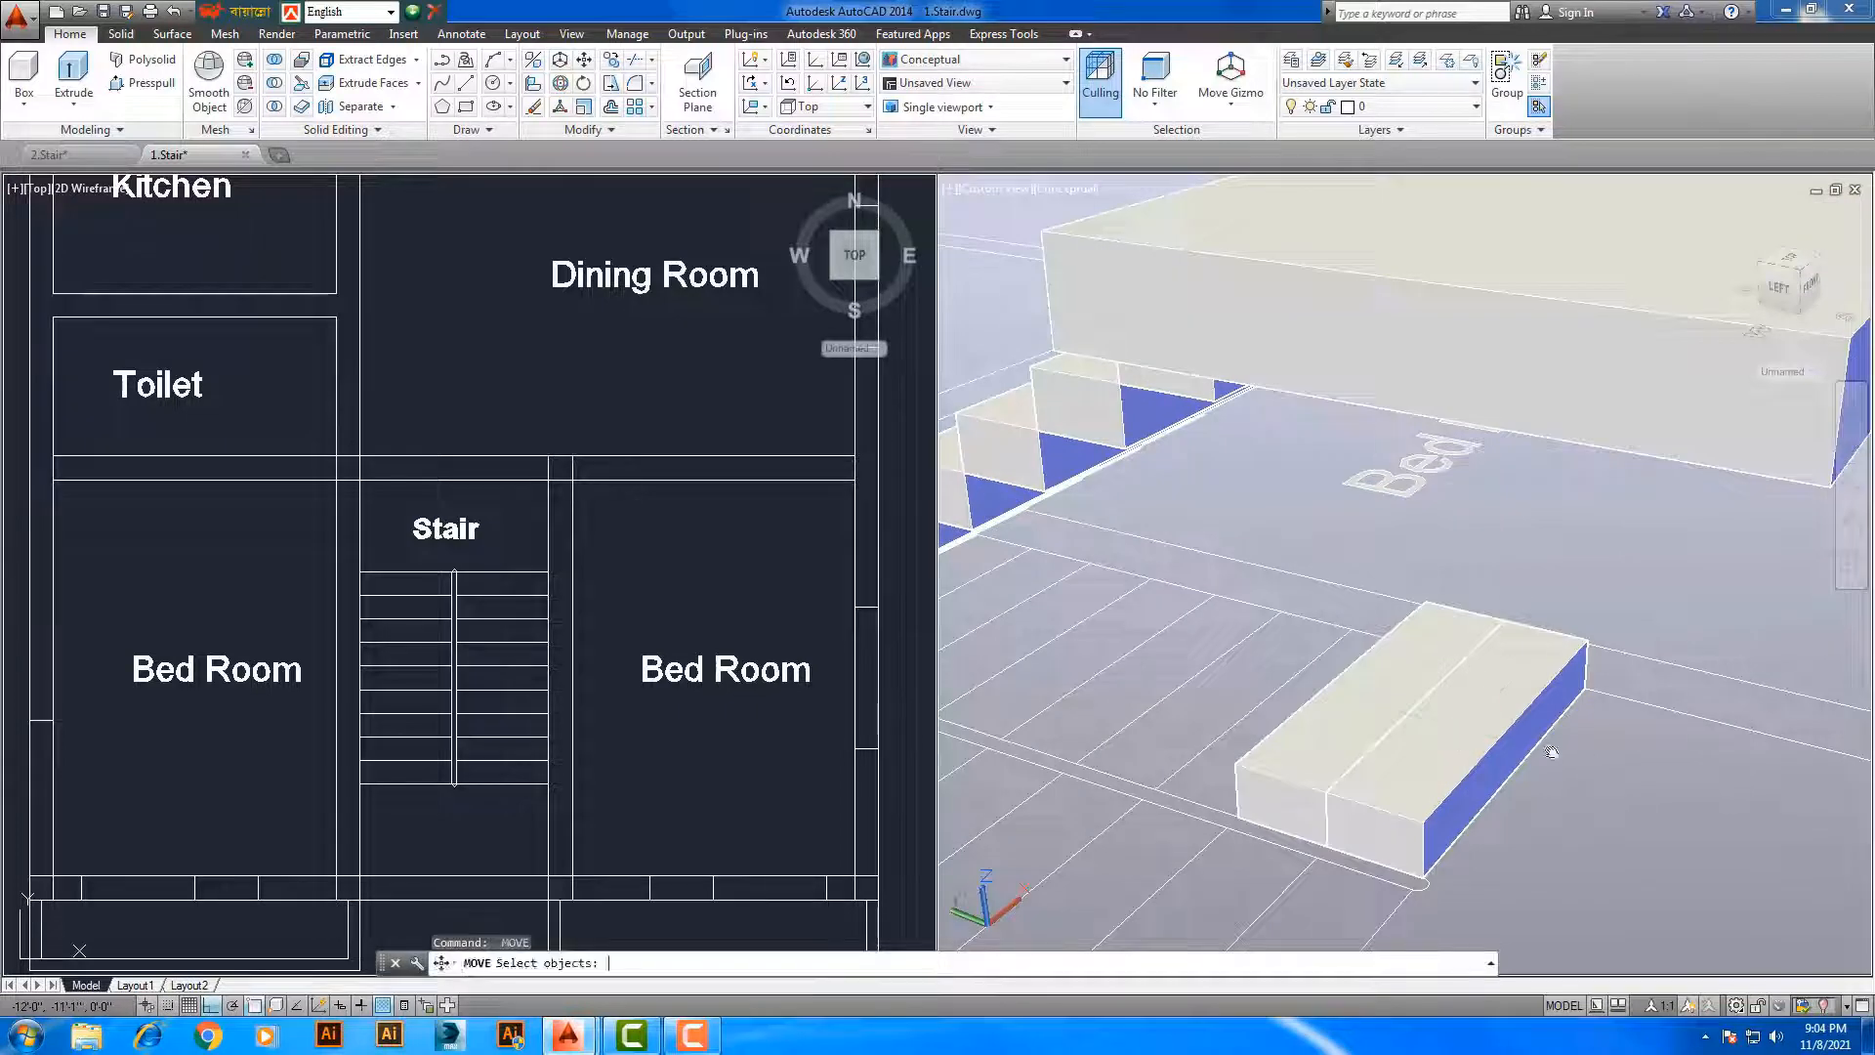
pyautogui.keyDown('shift'); pyautogui.moveTo(1553, 753); pyautogui.dragTo(1624, 766, button='middle'); pyautogui.keyUp('shift')
pyautogui.keyDown('shift'); pyautogui.moveTo(1465, 684); pyautogui.dragTo(1566, 720, button='middle'); pyautogui.keyUp('shift')
pyautogui.press('Return')
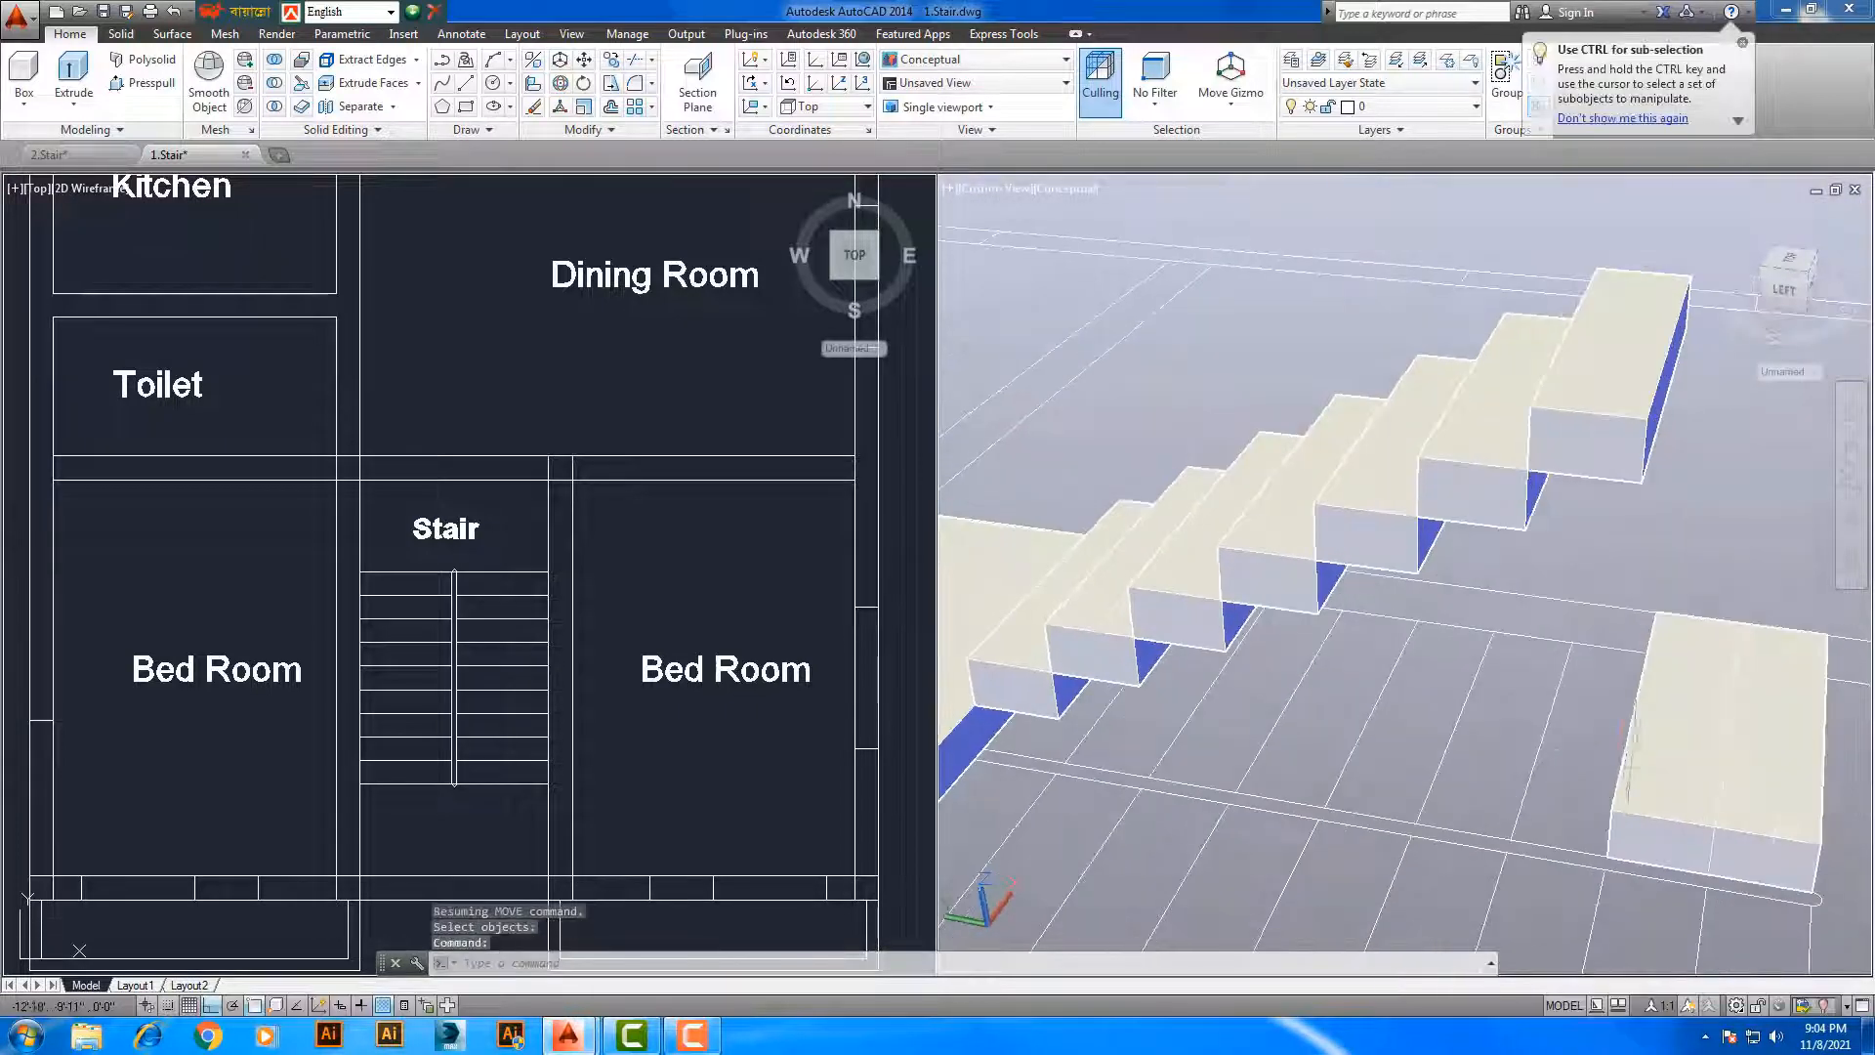
pyautogui.click(1629, 766)
pyautogui.rightClick(1630, 767)
pyautogui.click(1608, 764)
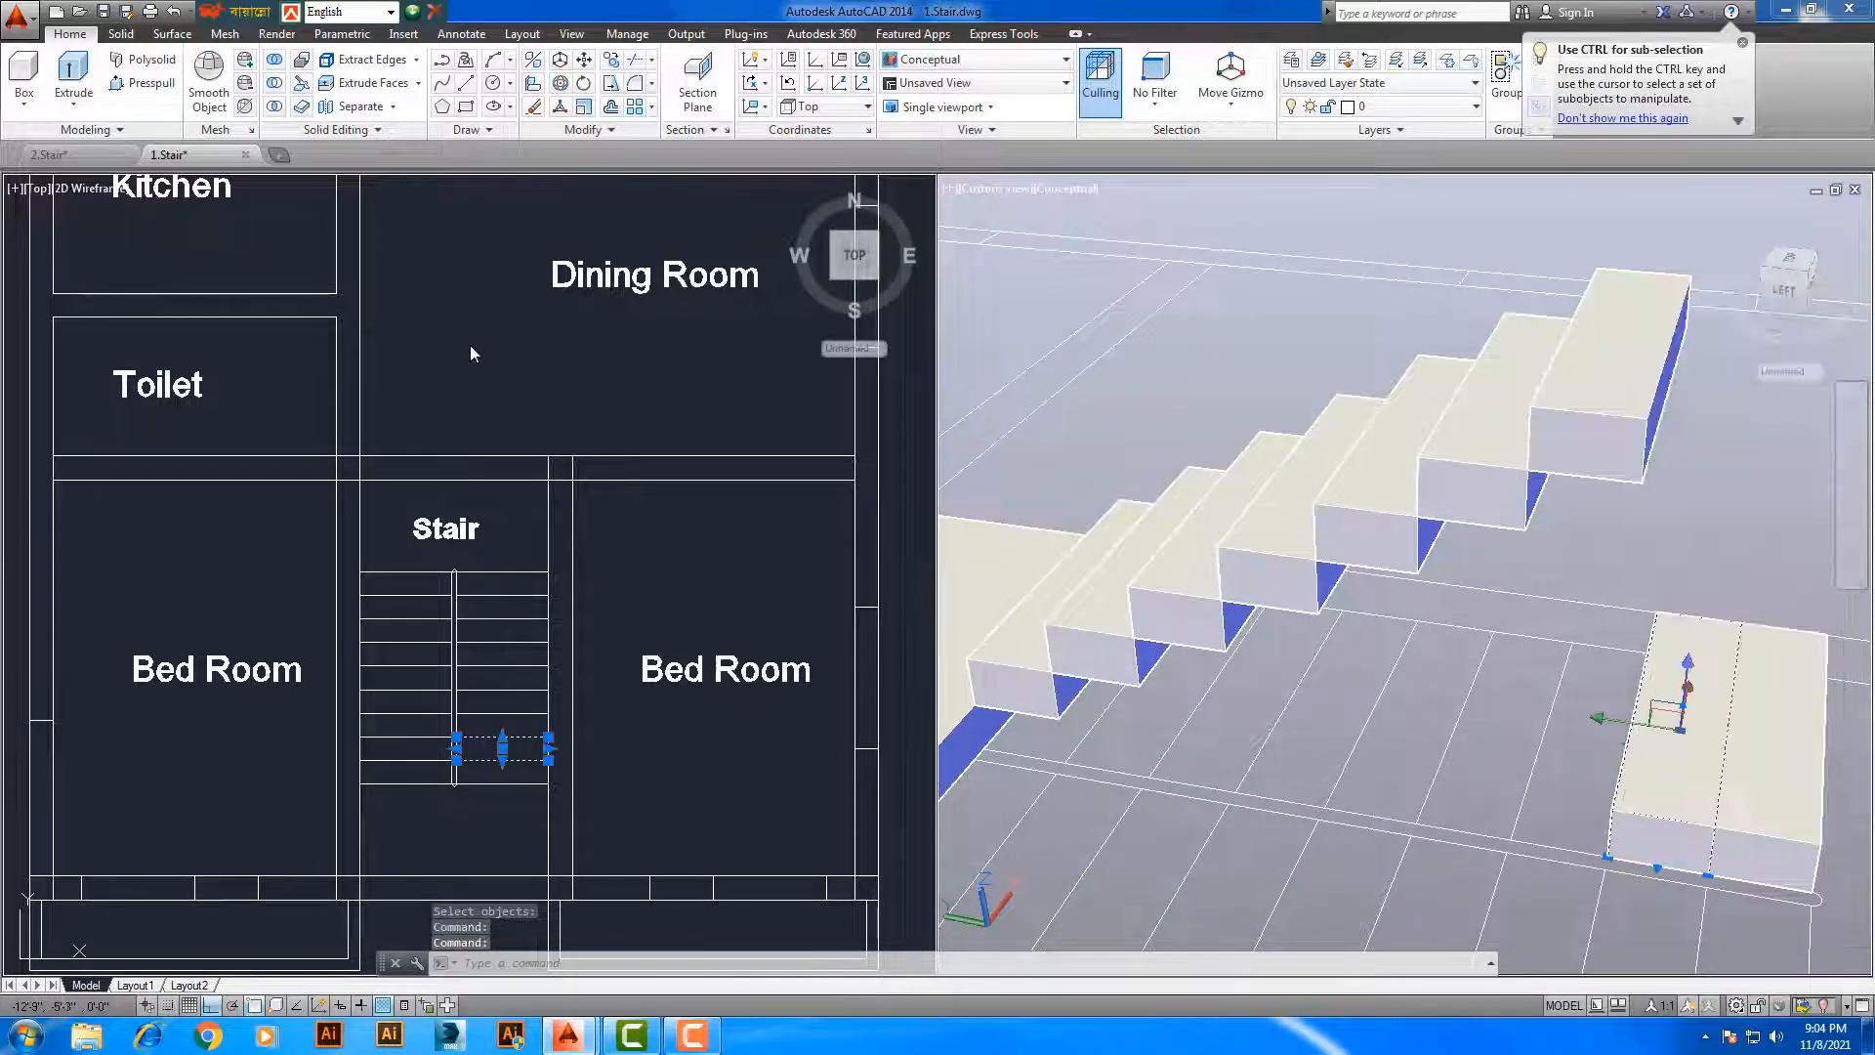
pyautogui.click(584, 61)
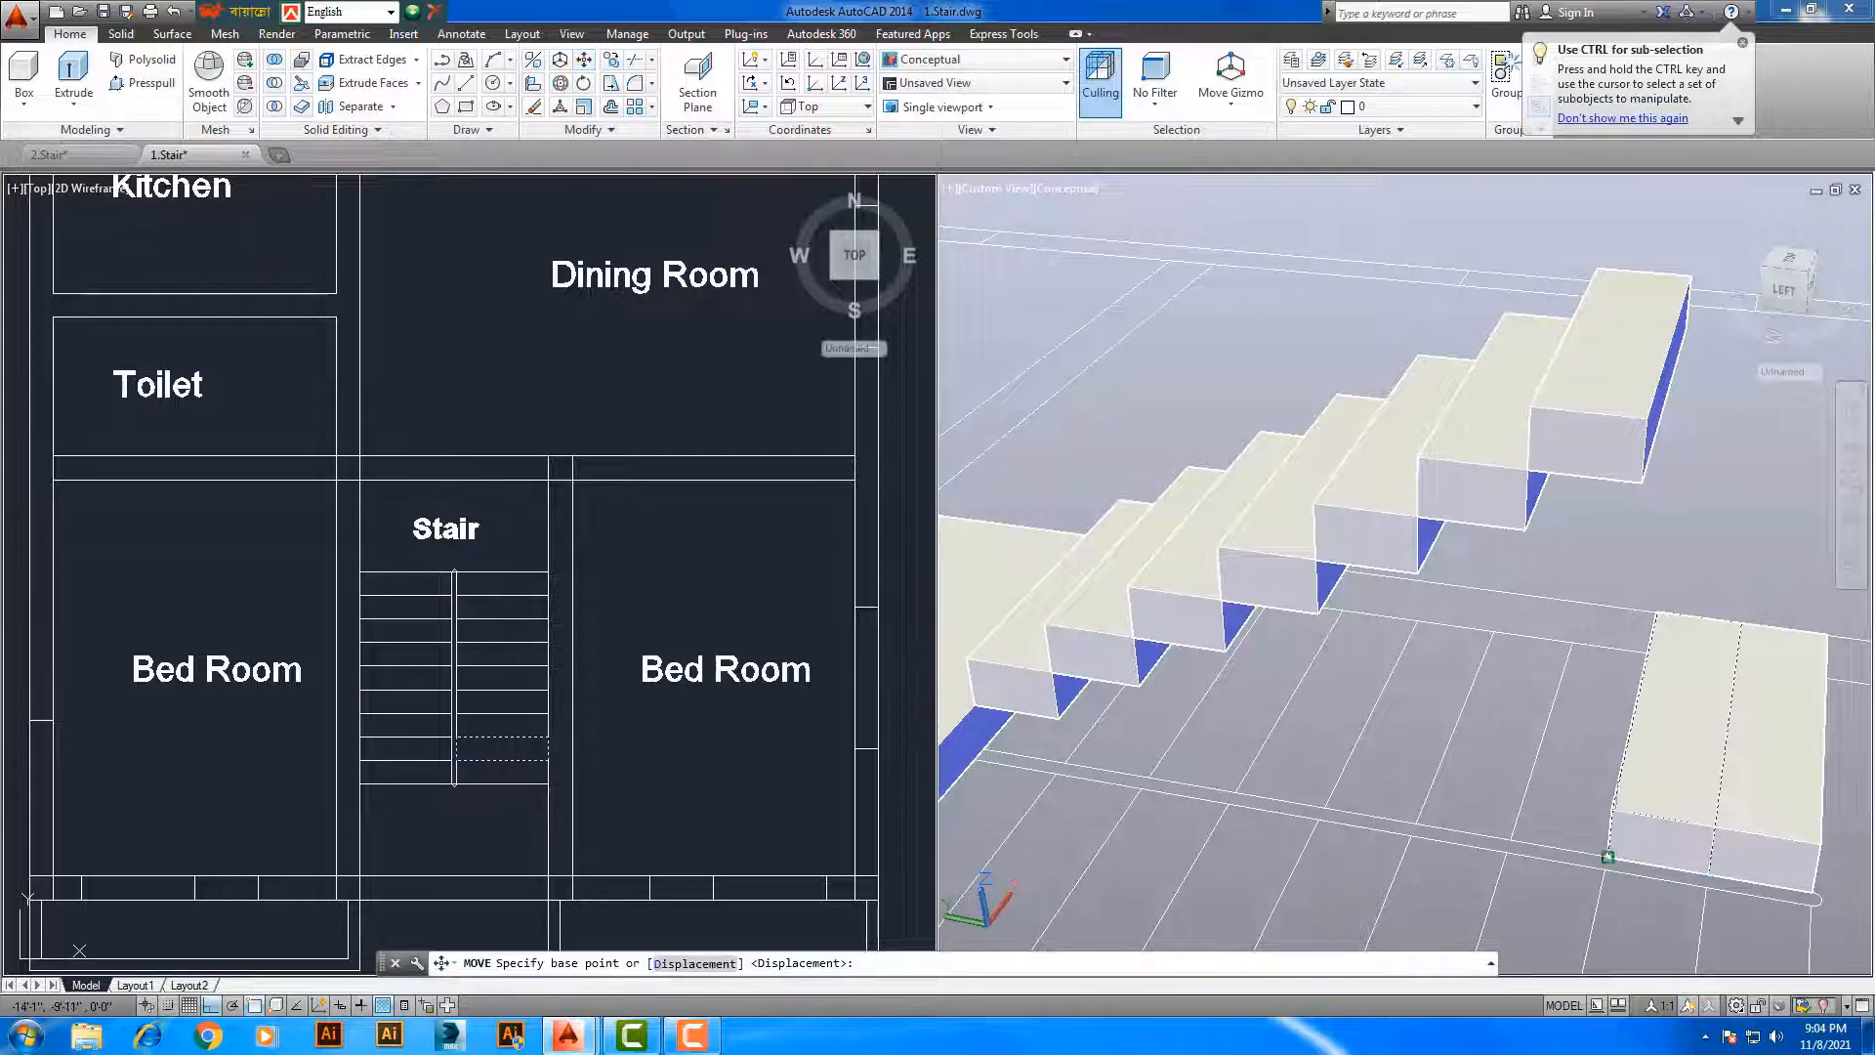
pyautogui.click(1608, 857)
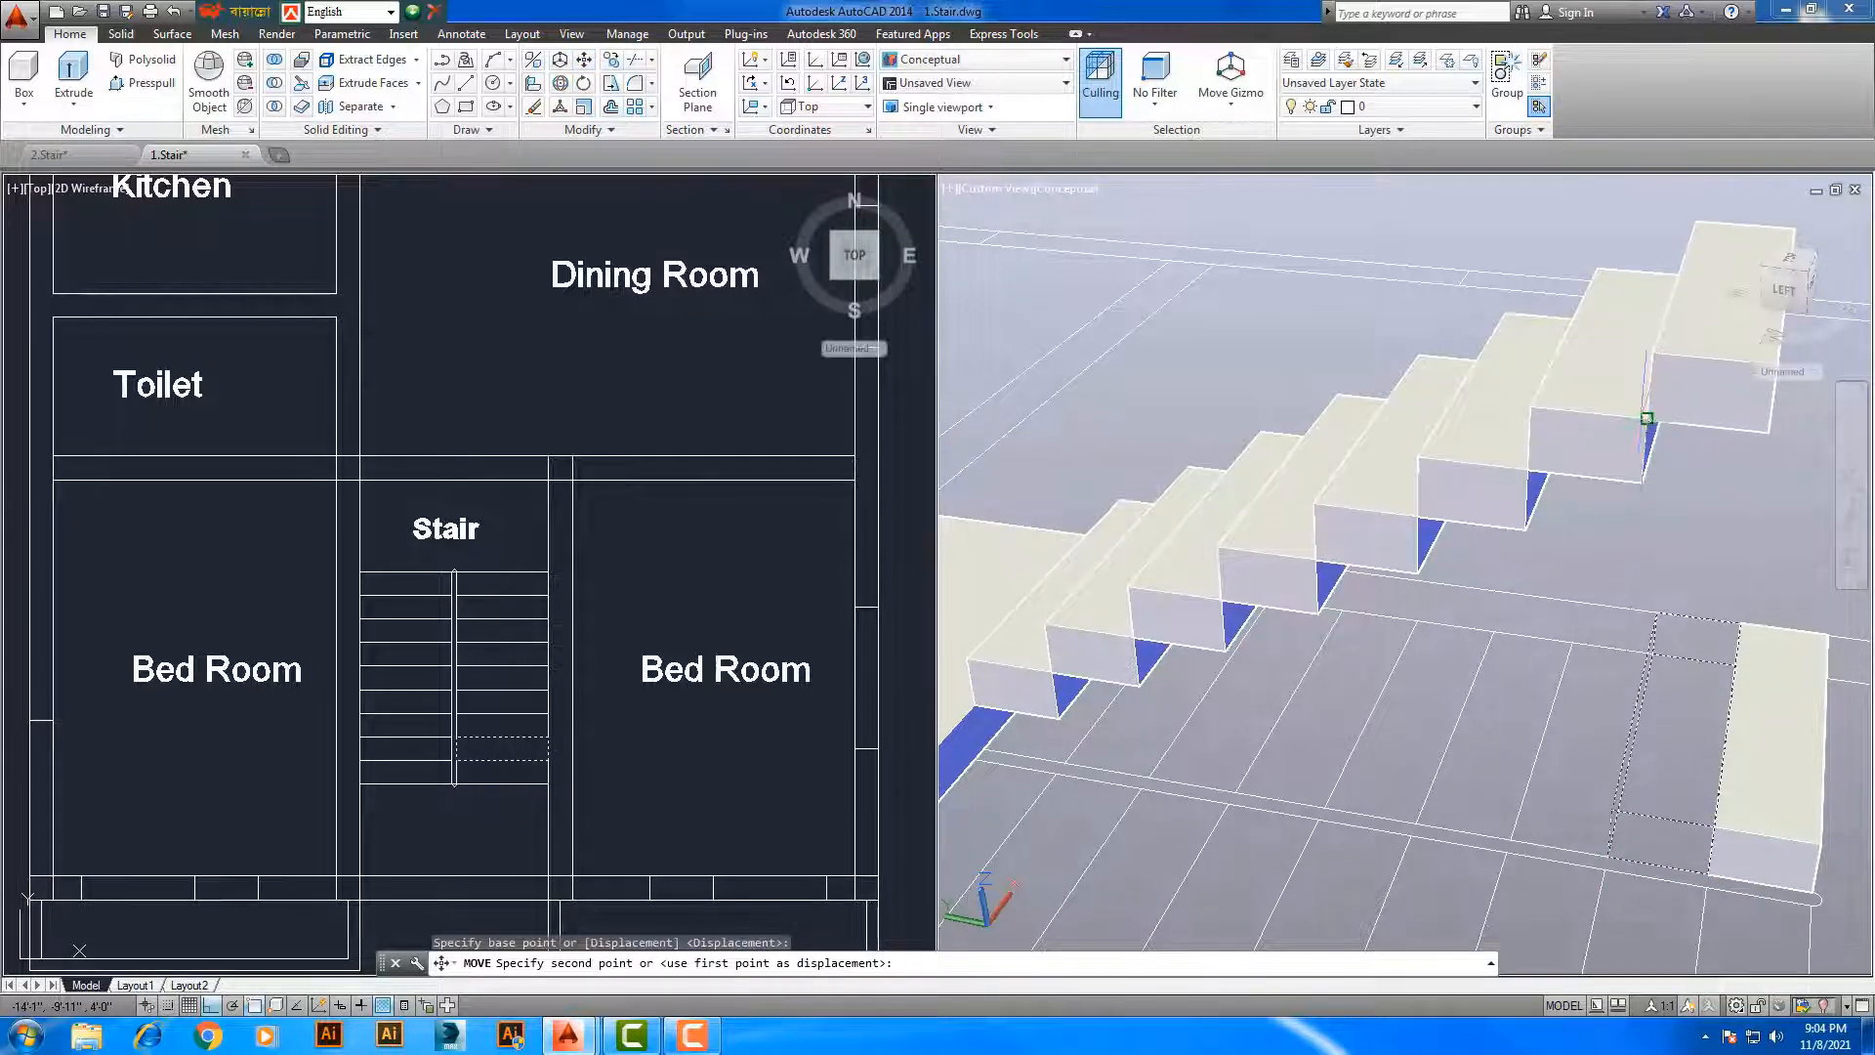
pyautogui.click(1647, 418)
# Raise the ninth tread of the east flight from its bottom corner to the eighth tread's top corner
pyautogui.scroll(2, 1616, 659)
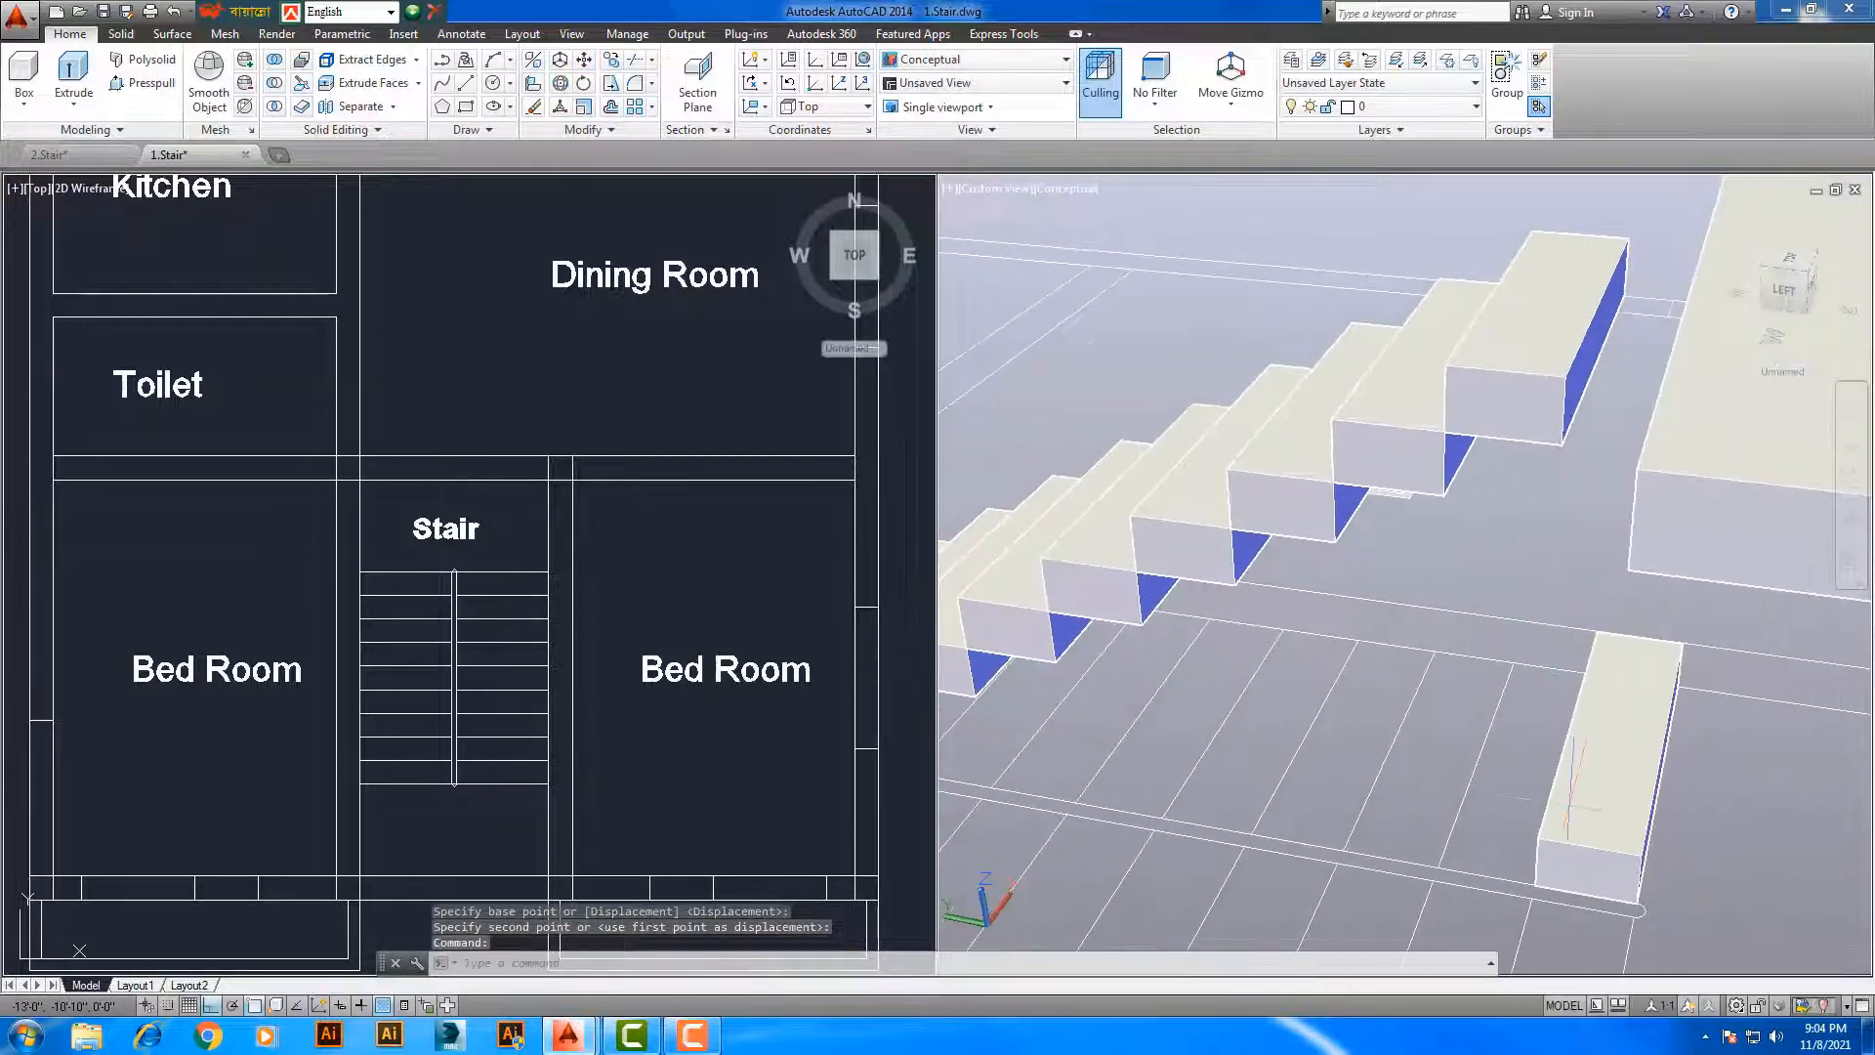
pyautogui.press('space')
pyautogui.click(1584, 793)
pyautogui.press('space')
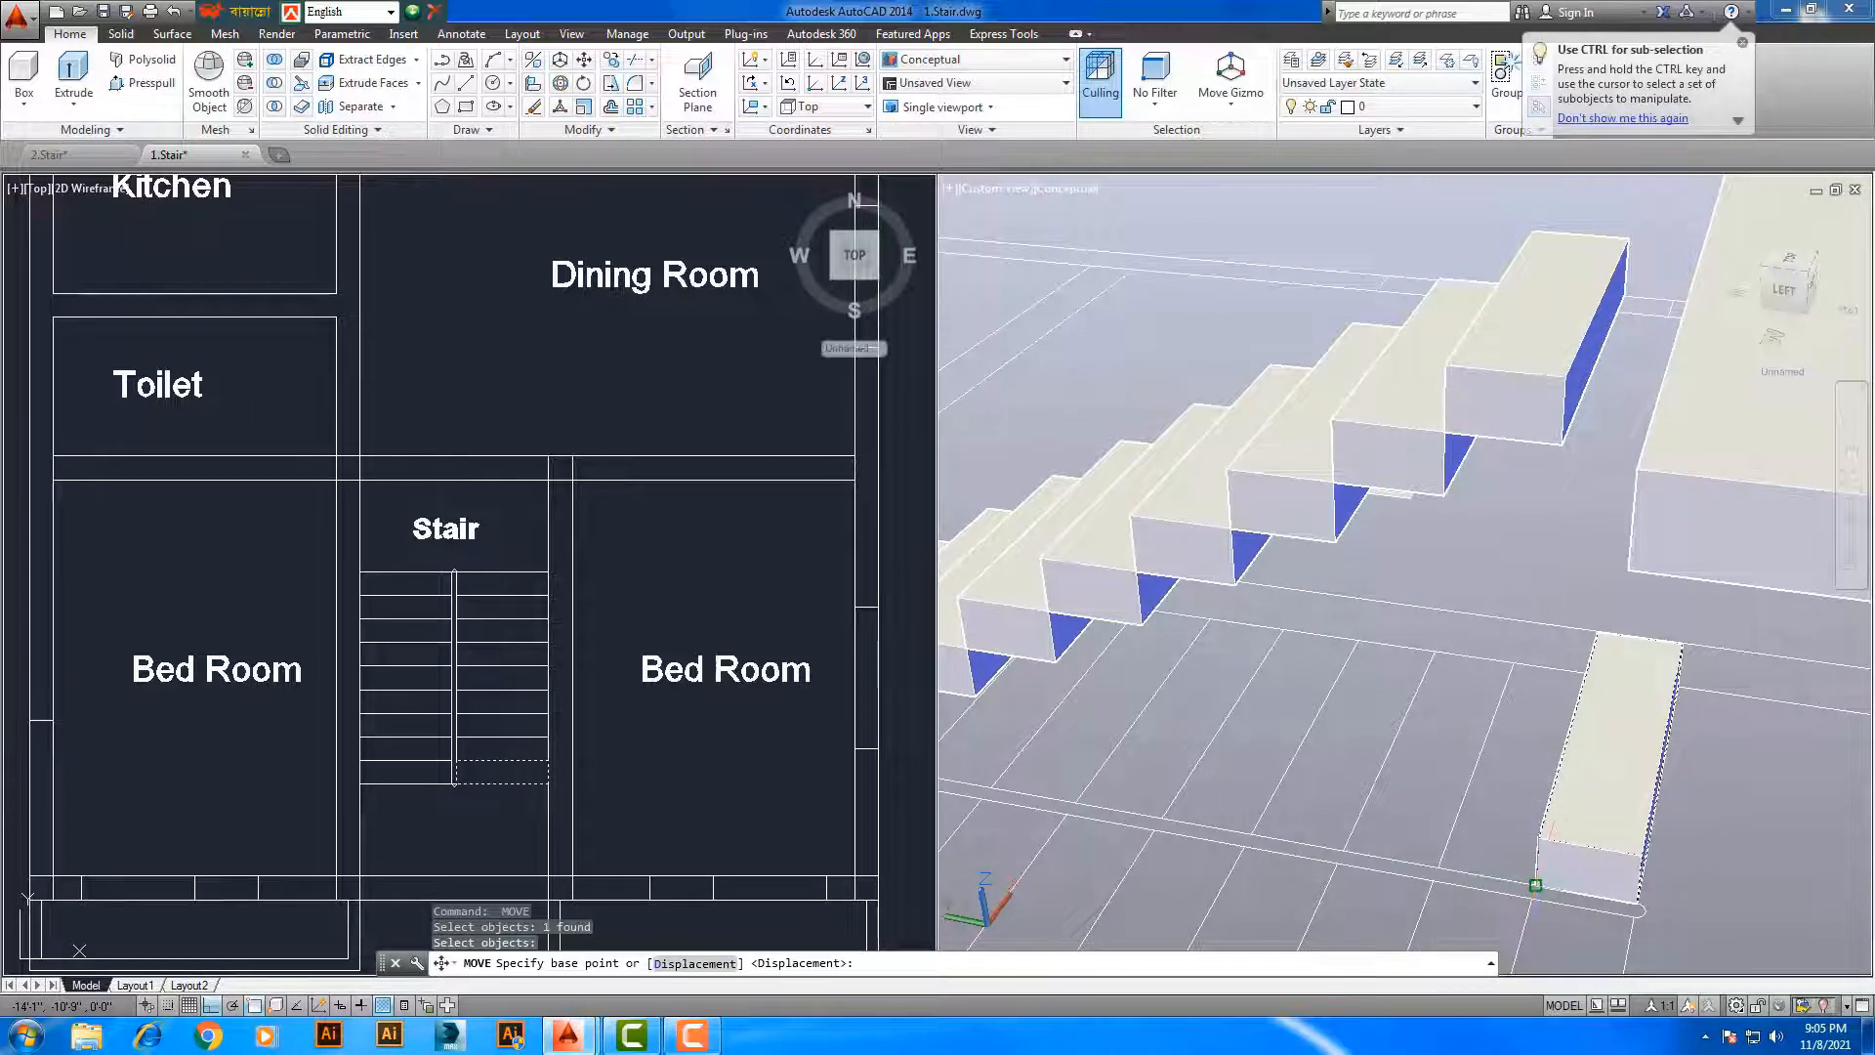
pyautogui.click(1536, 885)
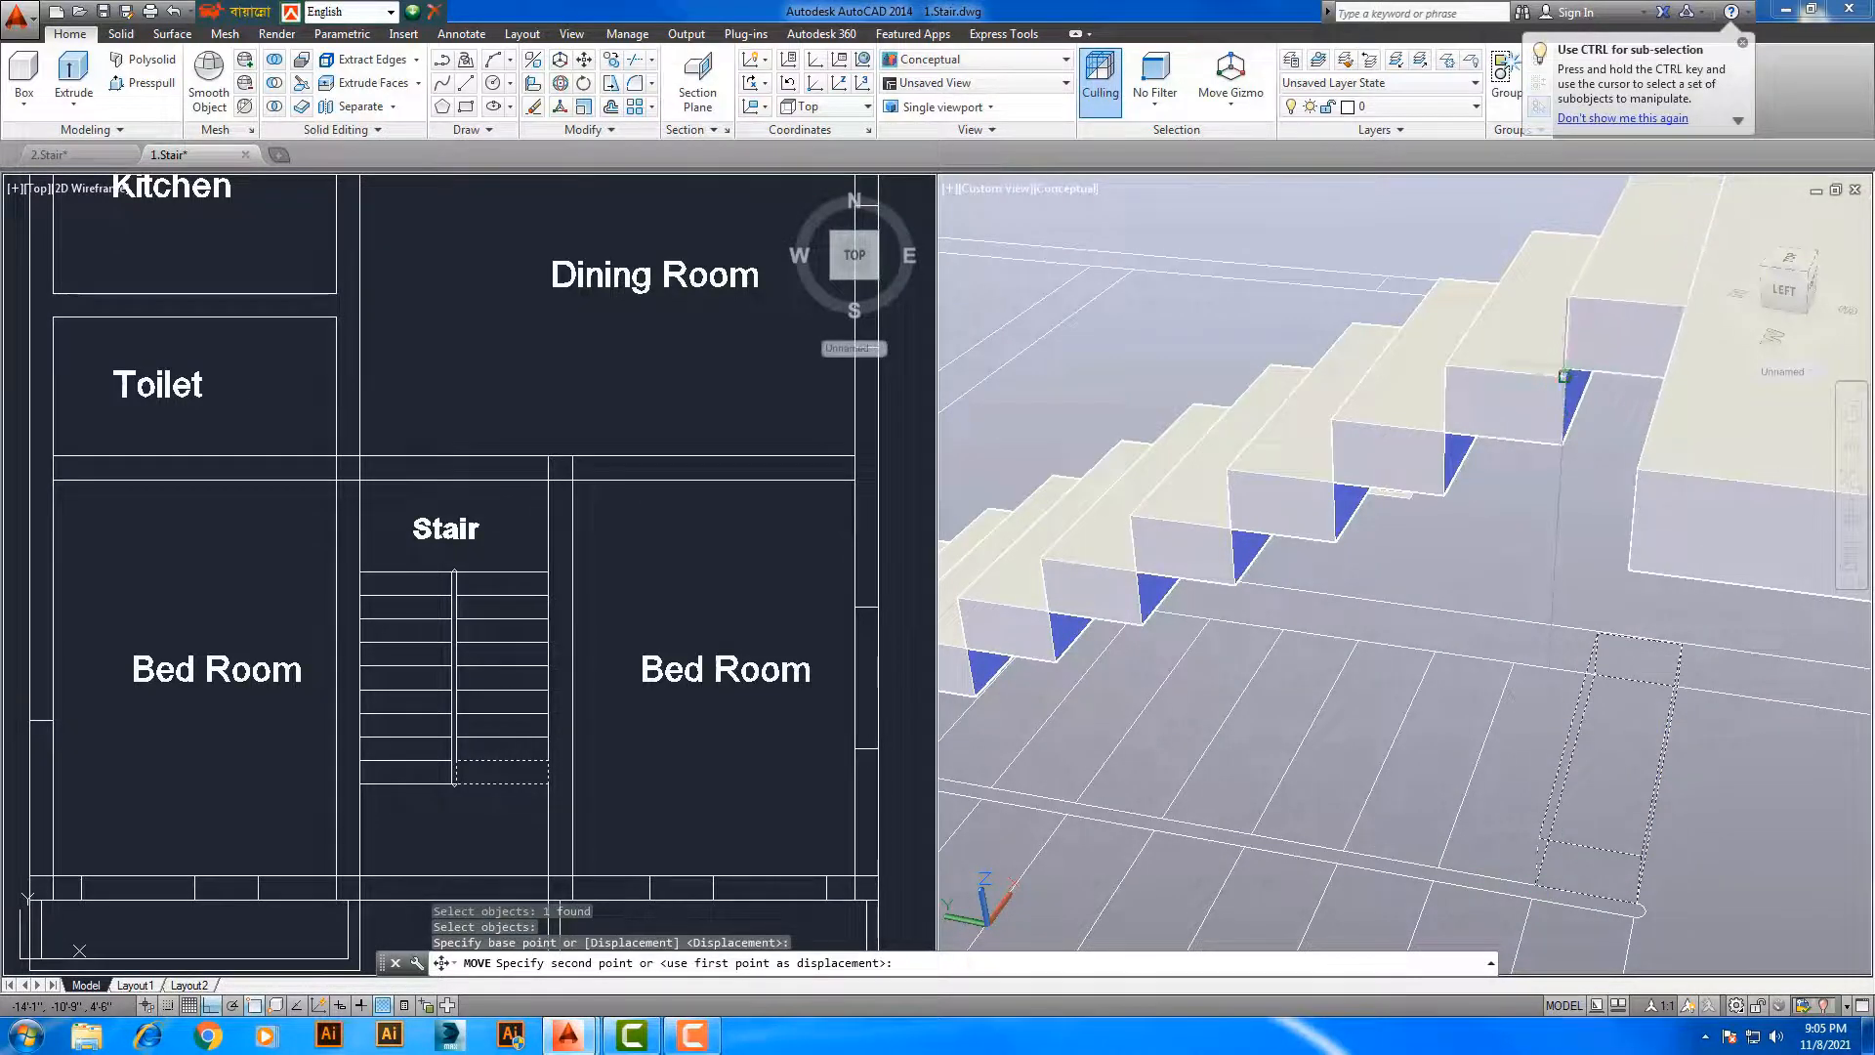
pyautogui.click(1564, 376)
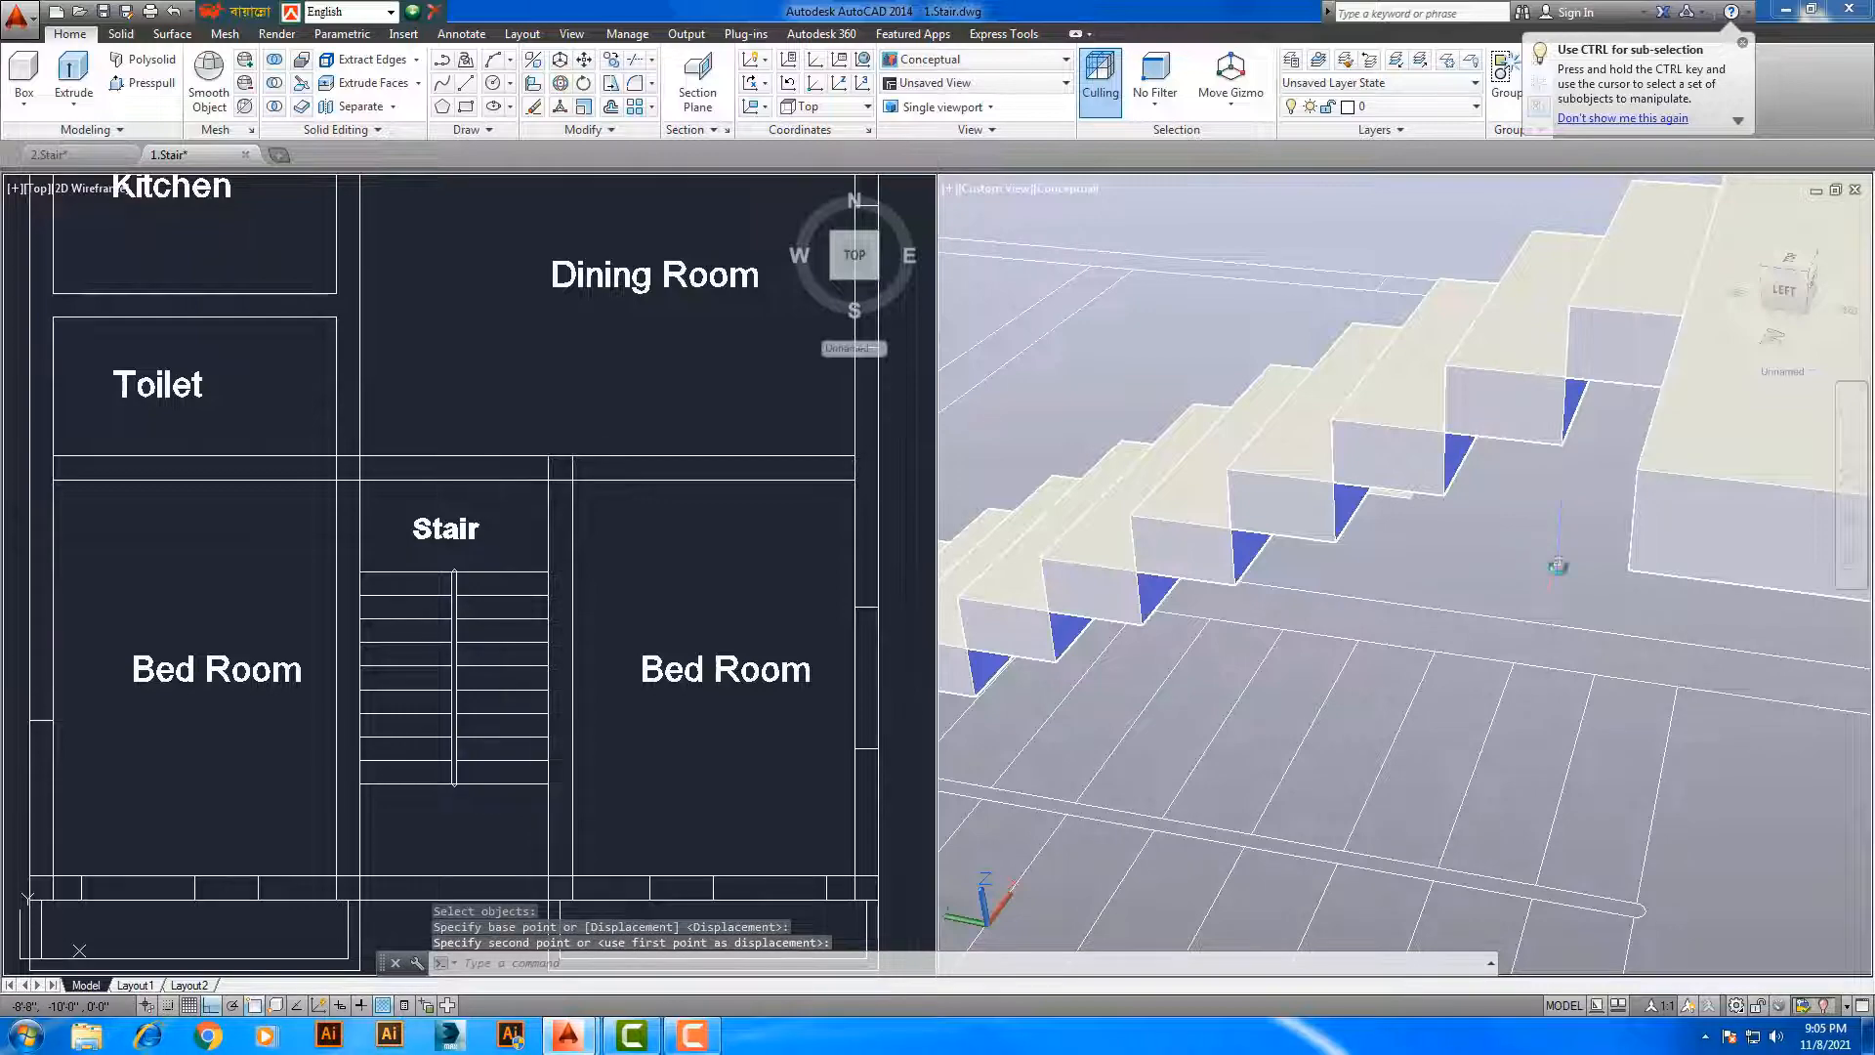
# Examine the east flight and its landing slabs from several angles and from the Top view
pyautogui.keyDown('shift'); pyautogui.moveTo(1558, 567); pyautogui.dragTo(1473, 455, button='middle'); pyautogui.keyUp('shift')
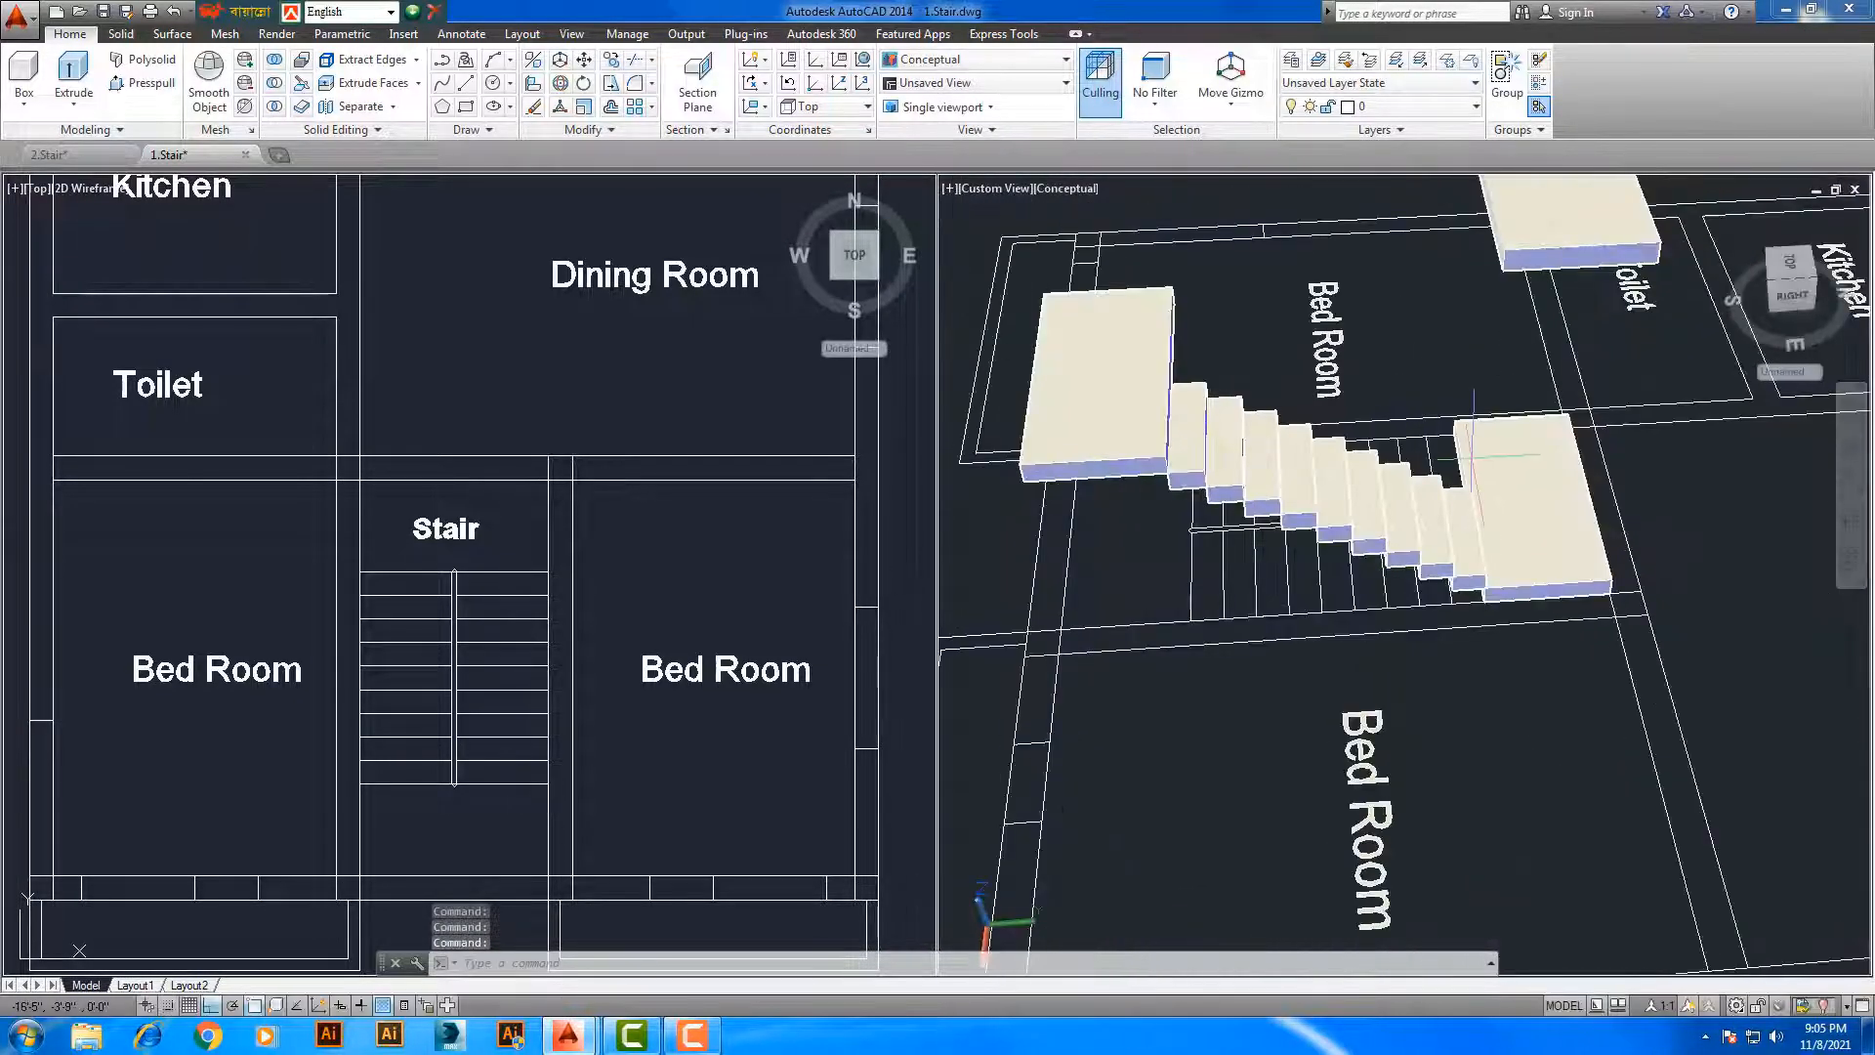
pyautogui.keyDown('shift'); pyautogui.moveTo(1446, 169); pyautogui.dragTo(1468, 283, button='middle'); pyautogui.keyUp('shift')
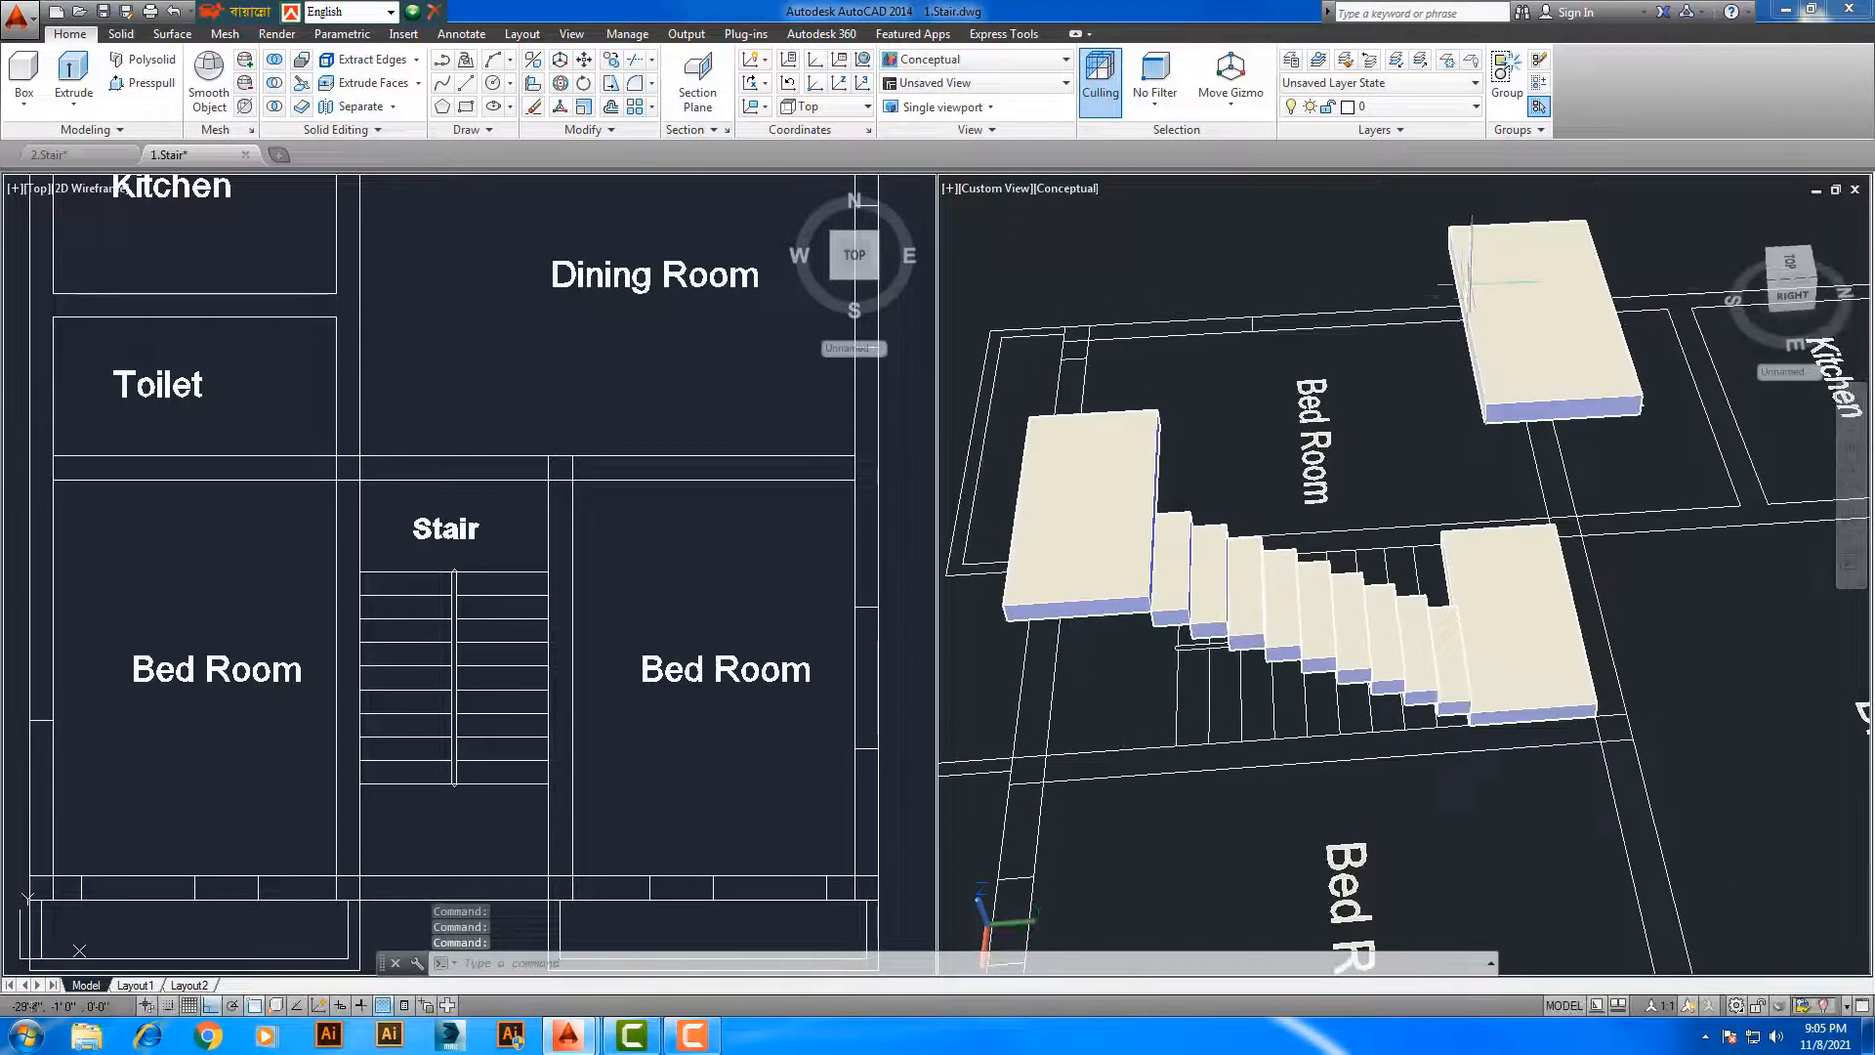
pyautogui.moveTo(1342, 676); pyautogui.dragTo(1343, 641, button='middle')
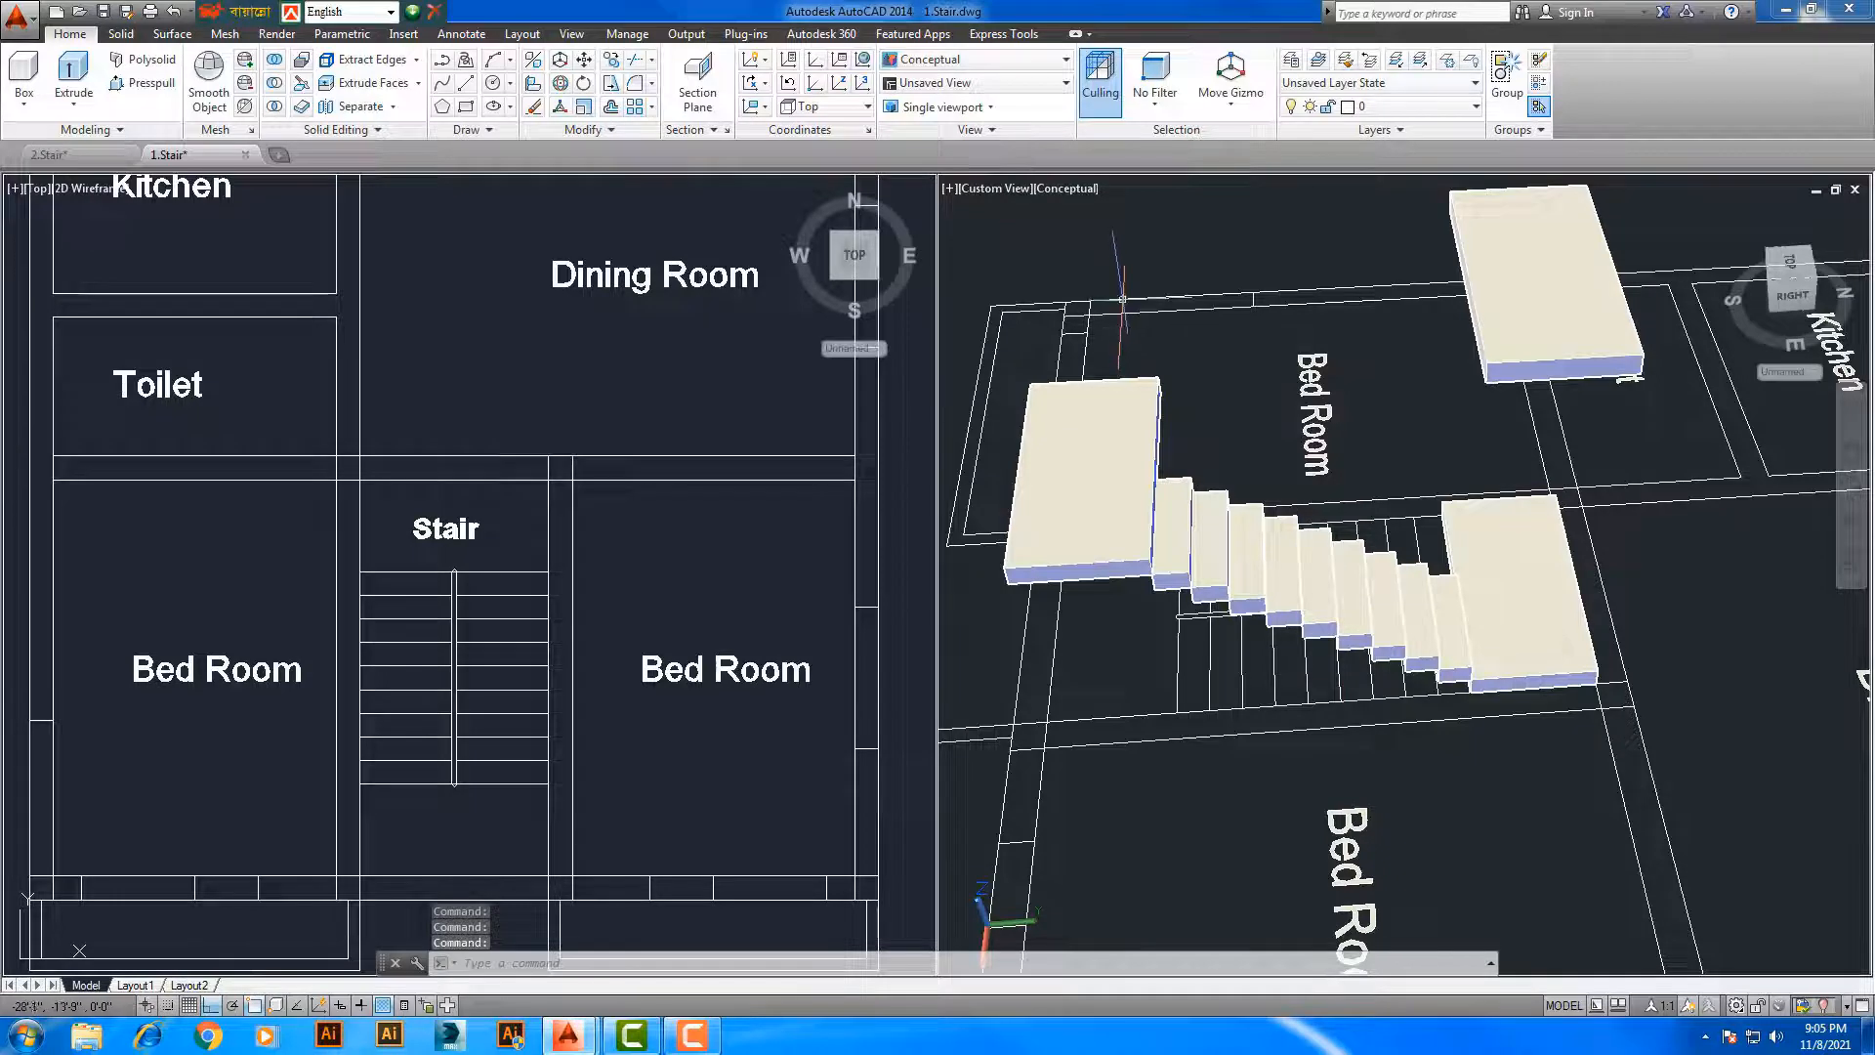
pyautogui.click(1016, 190)
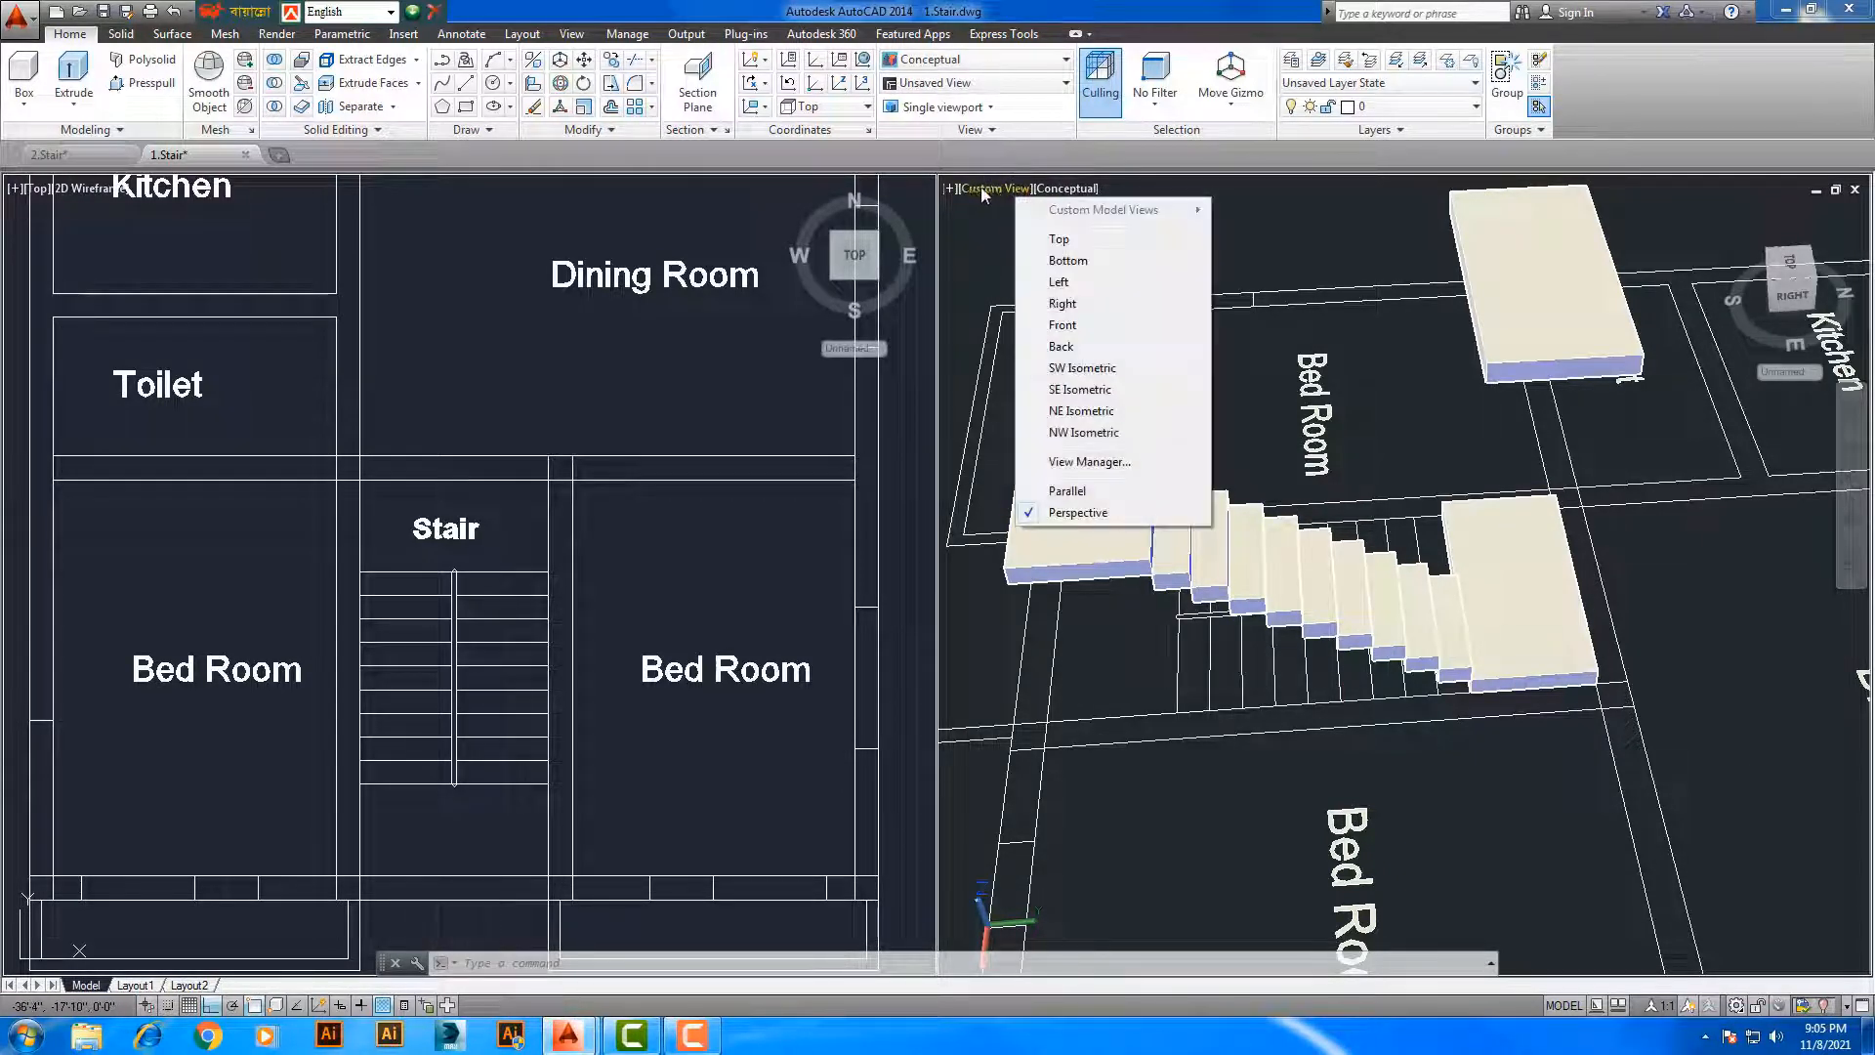
pyautogui.click(1058, 239)
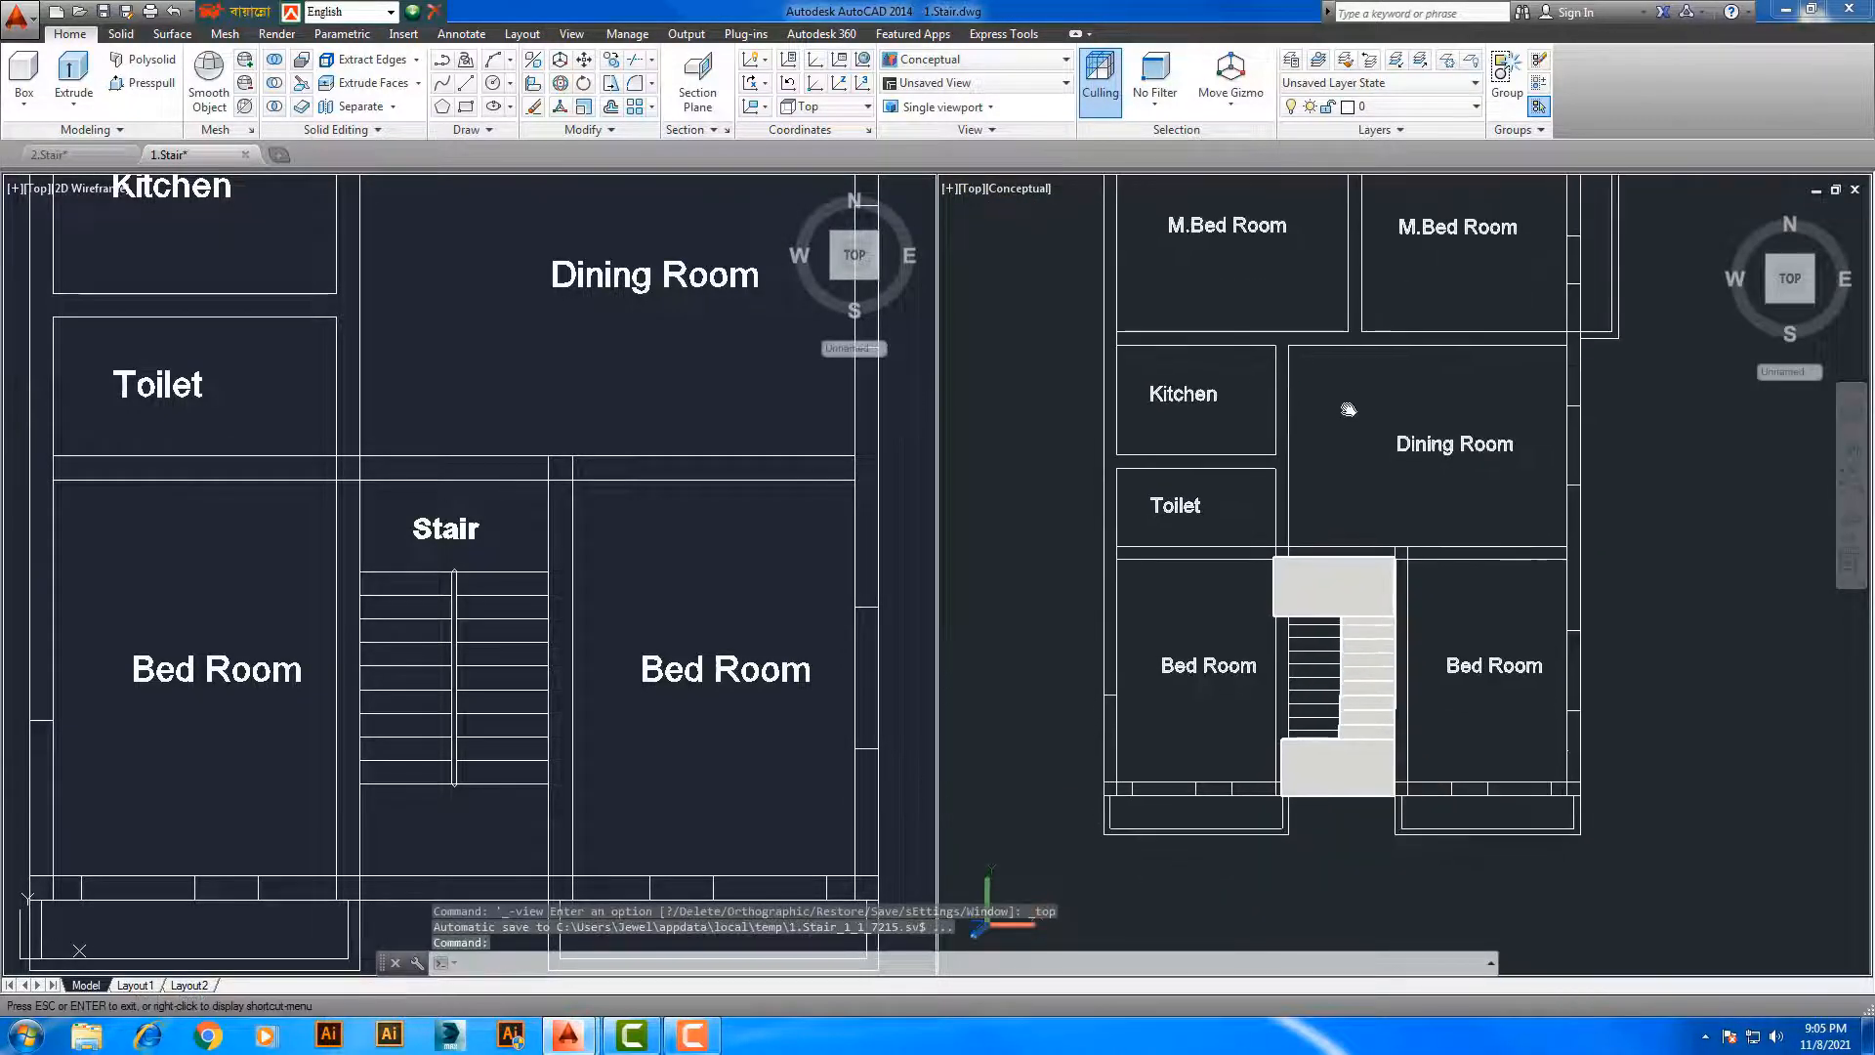
pyautogui.scroll(3, 1404, 577)
pyautogui.scroll(-2, 1404, 577)
pyautogui.moveTo(1376, 617); pyautogui.dragTo(1412, 618, button='middle')
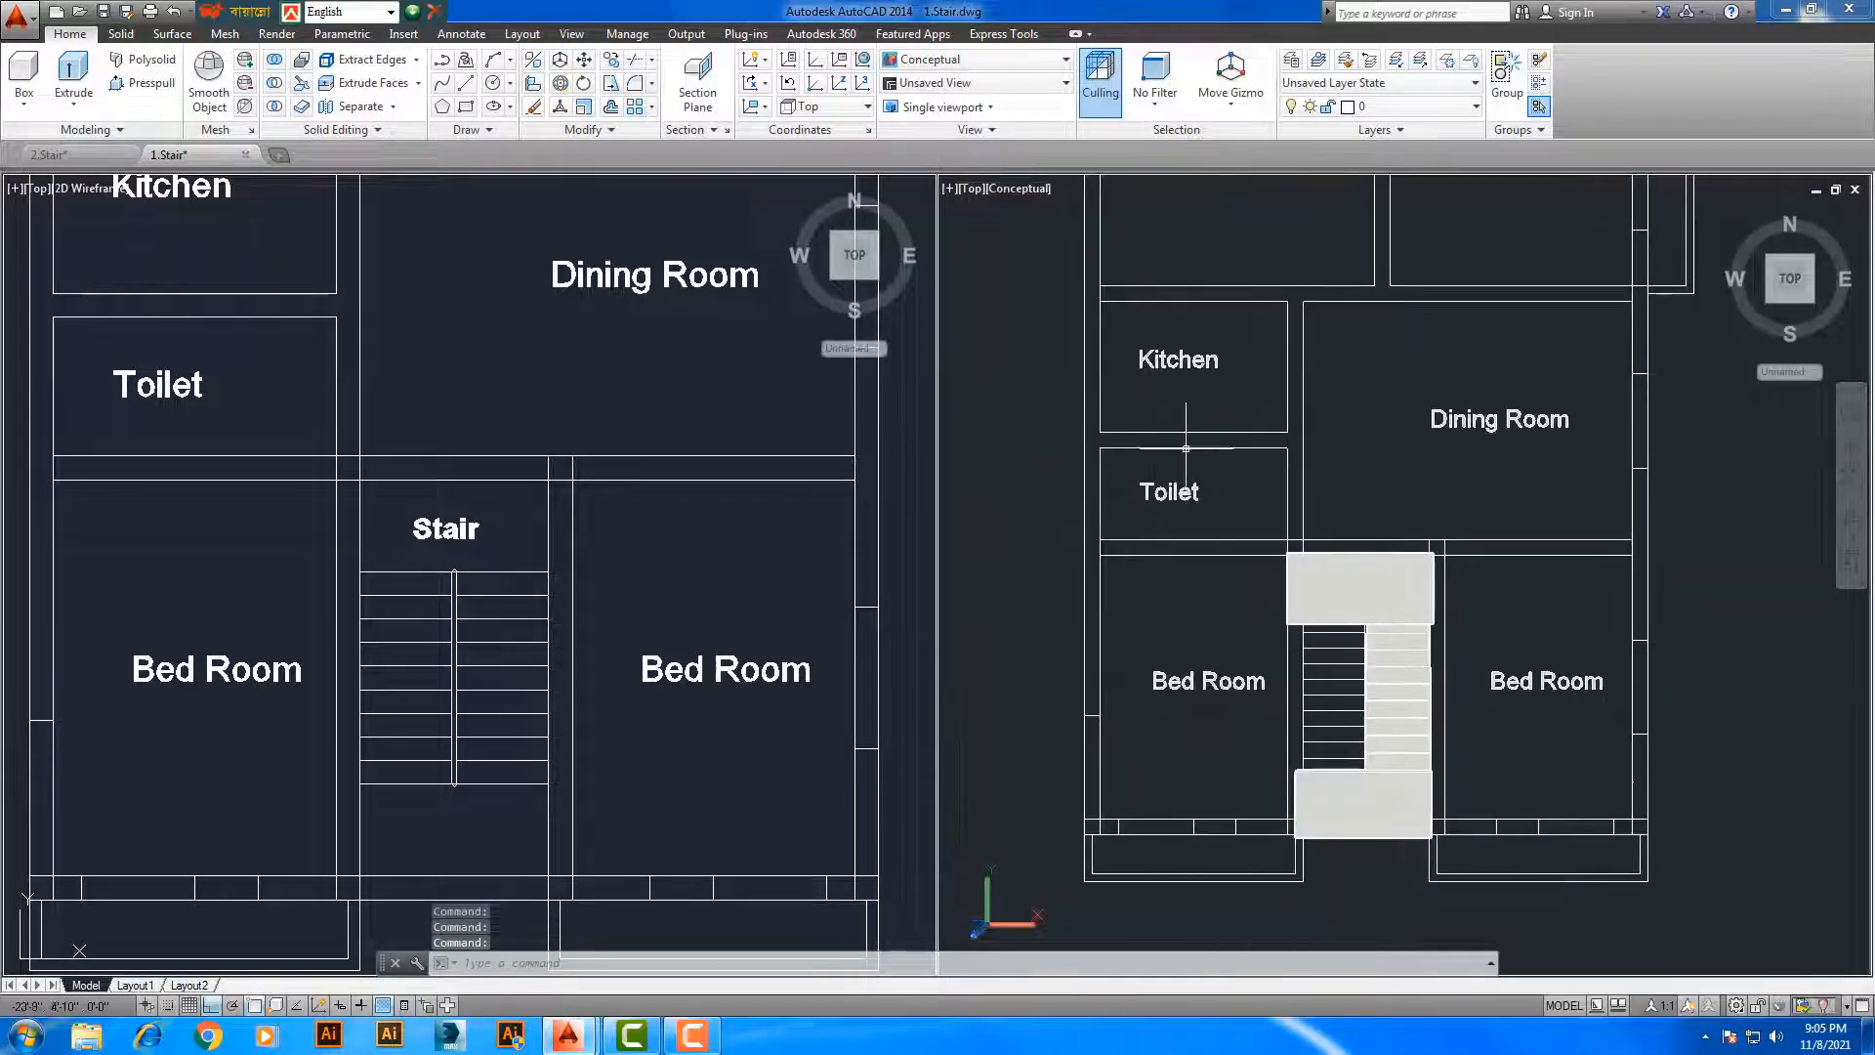
# Set the 3D viewport to the Right view with the 2D Wireframe visual style to show the flight's side profile
pyautogui.click(979, 189)
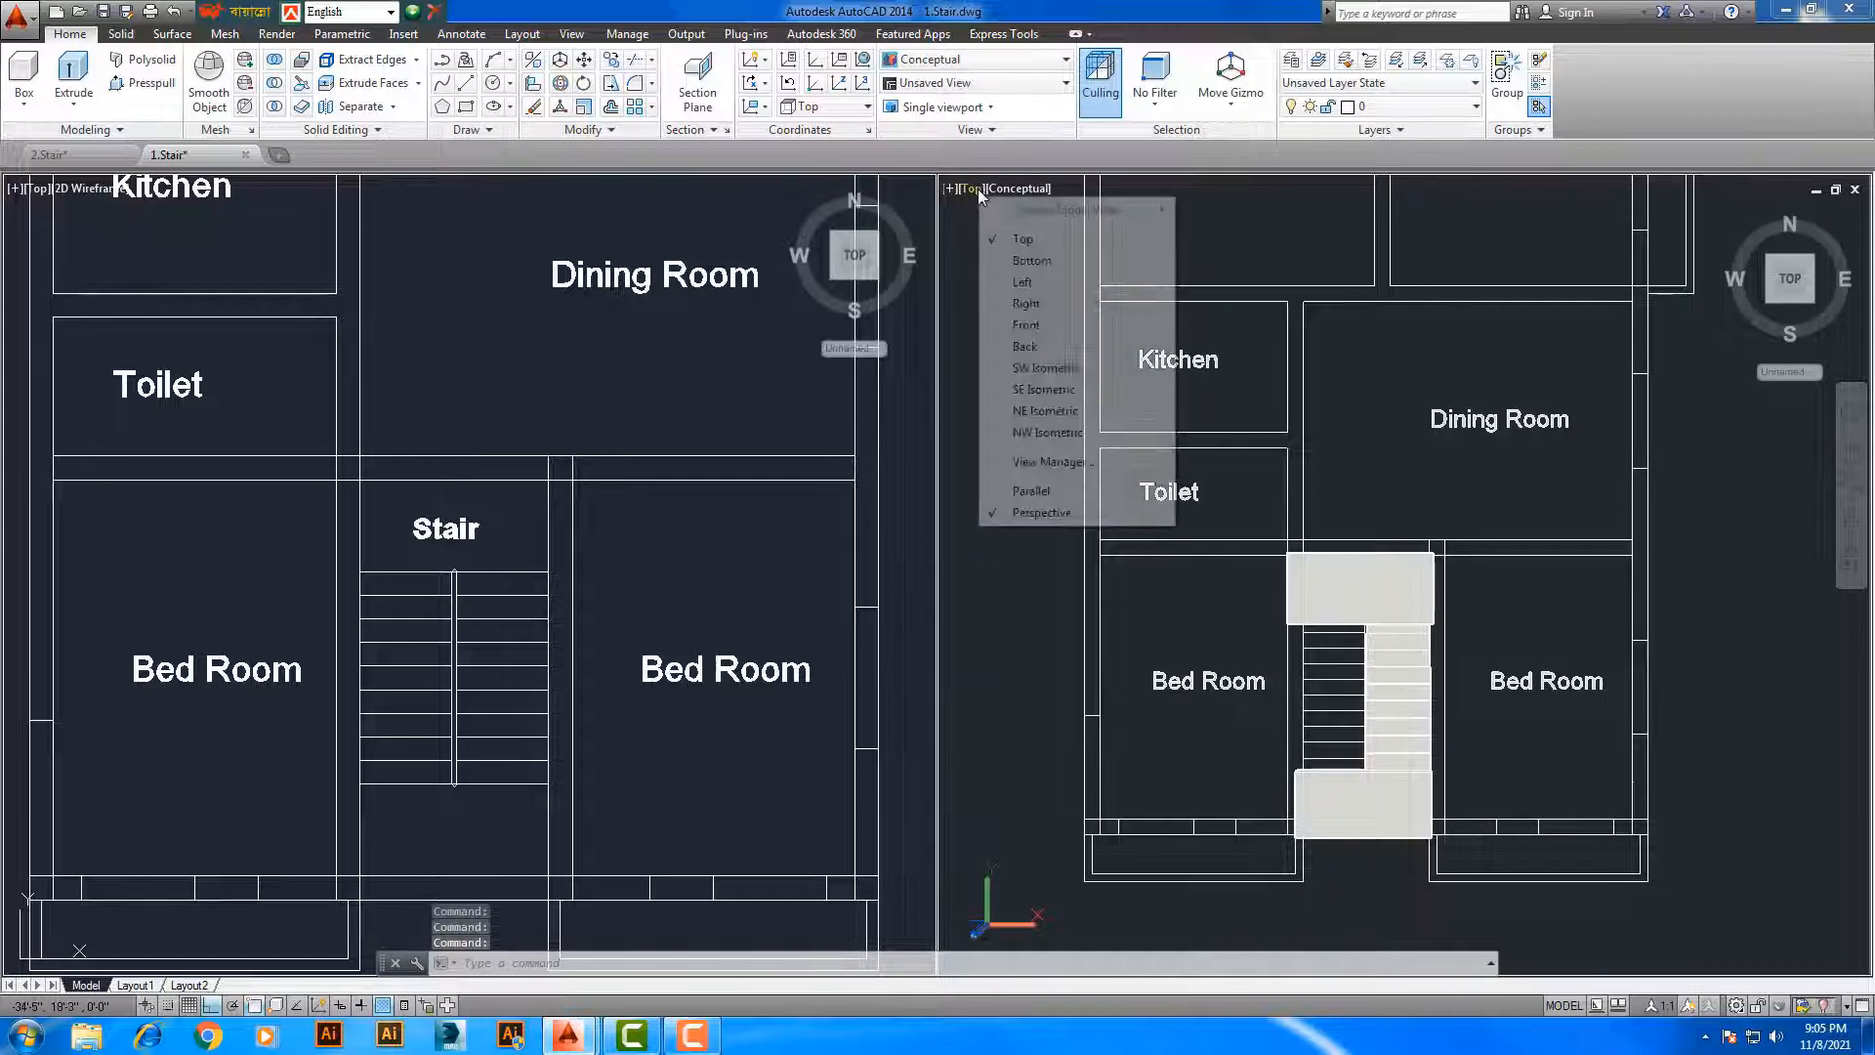
pyautogui.click(1024, 304)
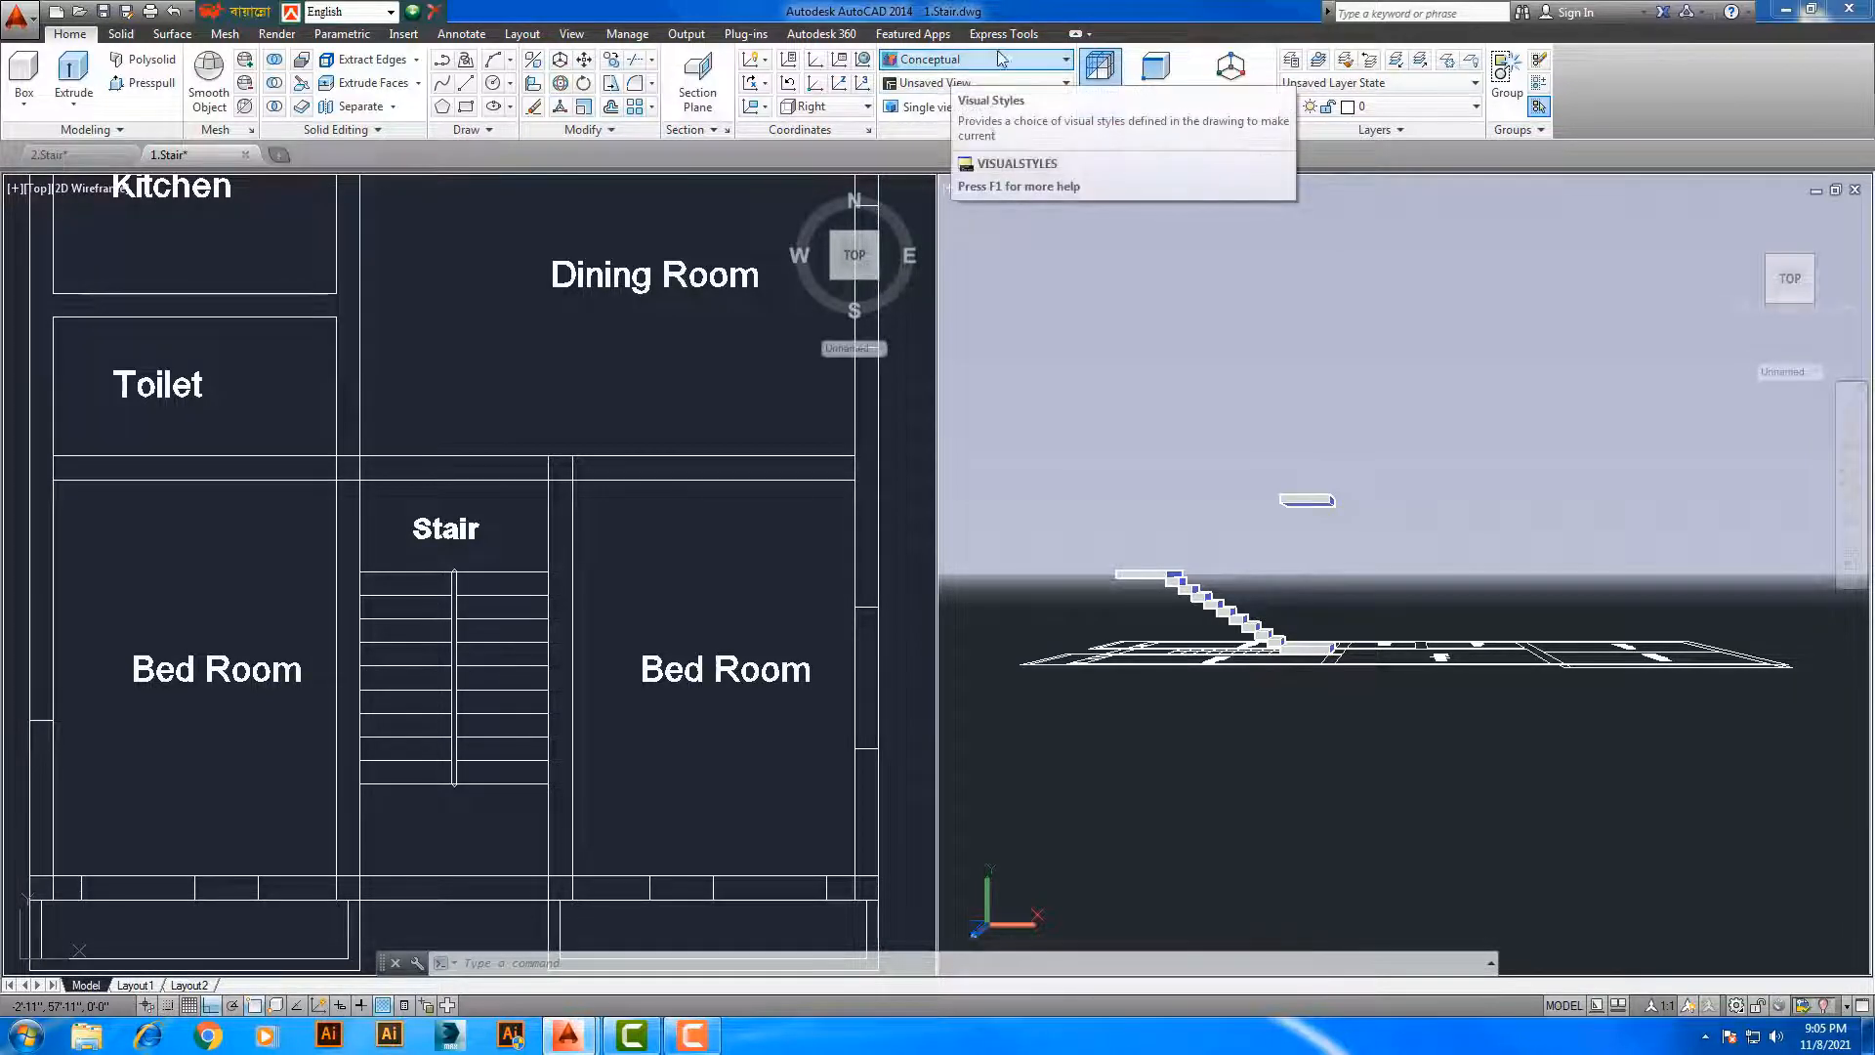
pyautogui.click(1039, 65)
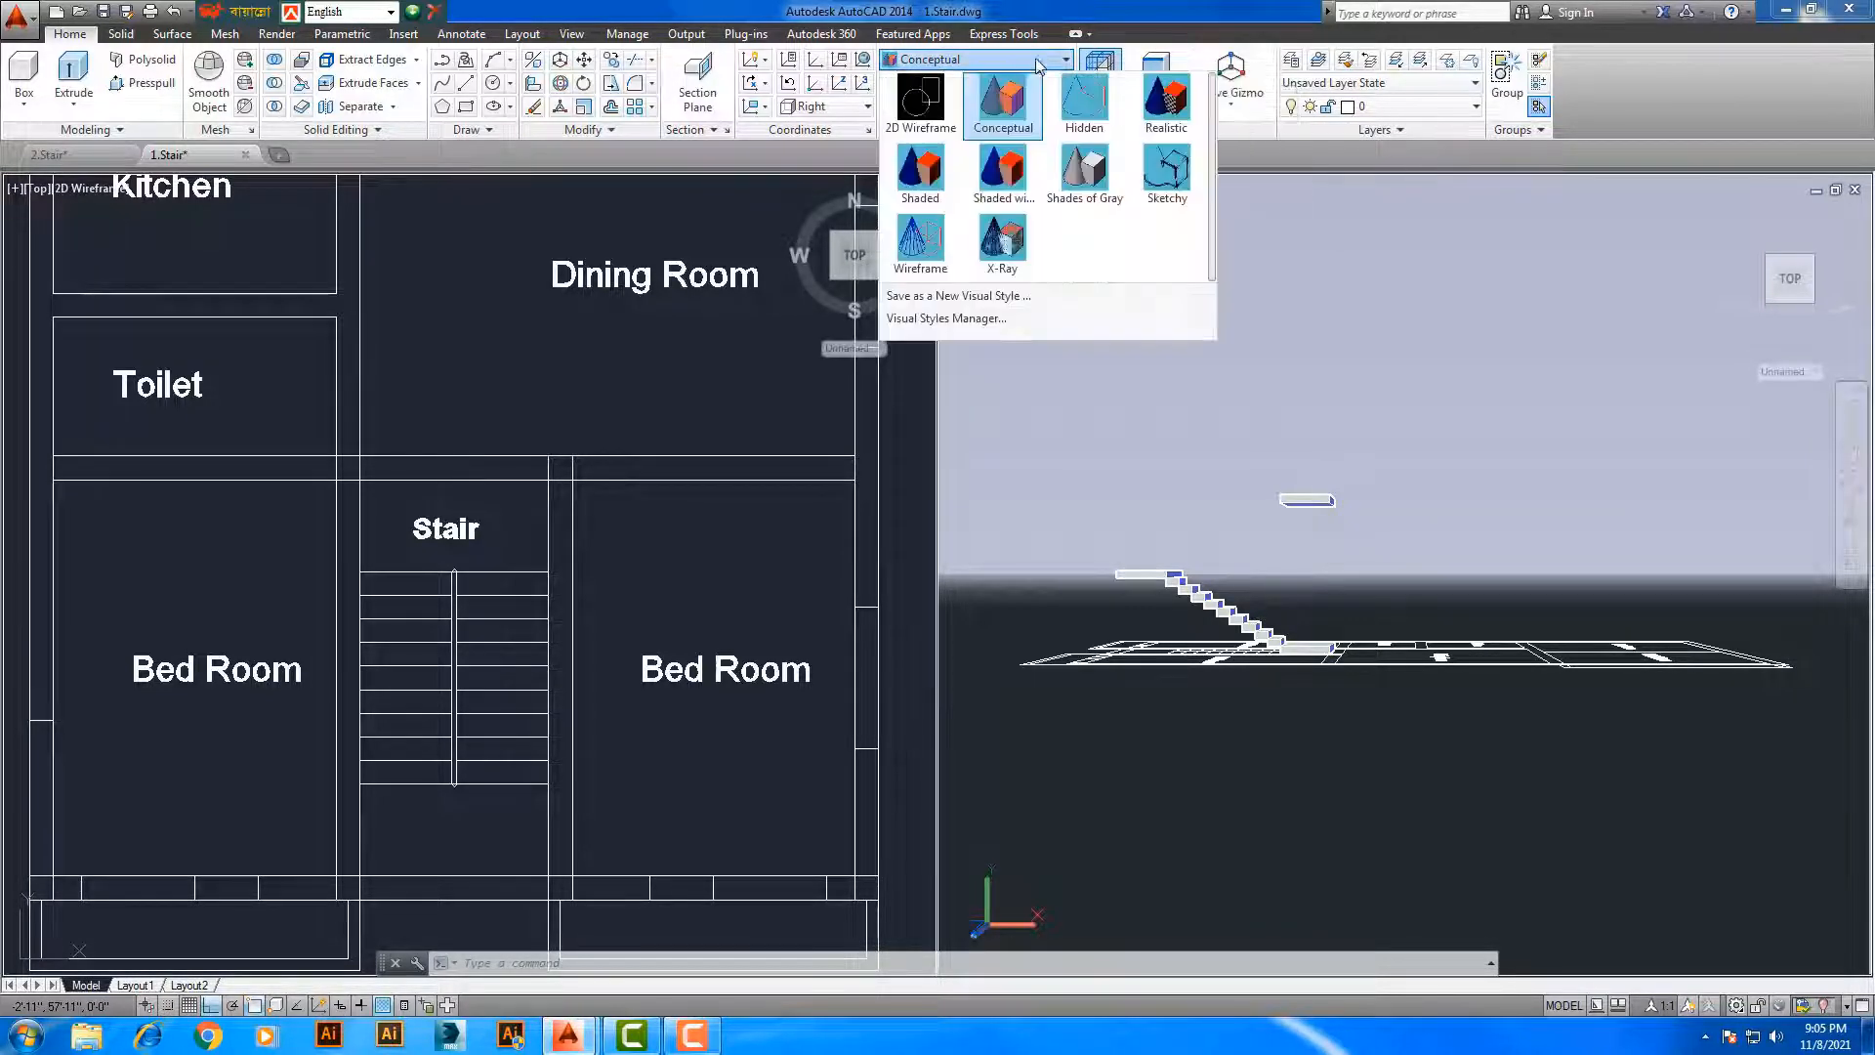
pyautogui.click(926, 110)
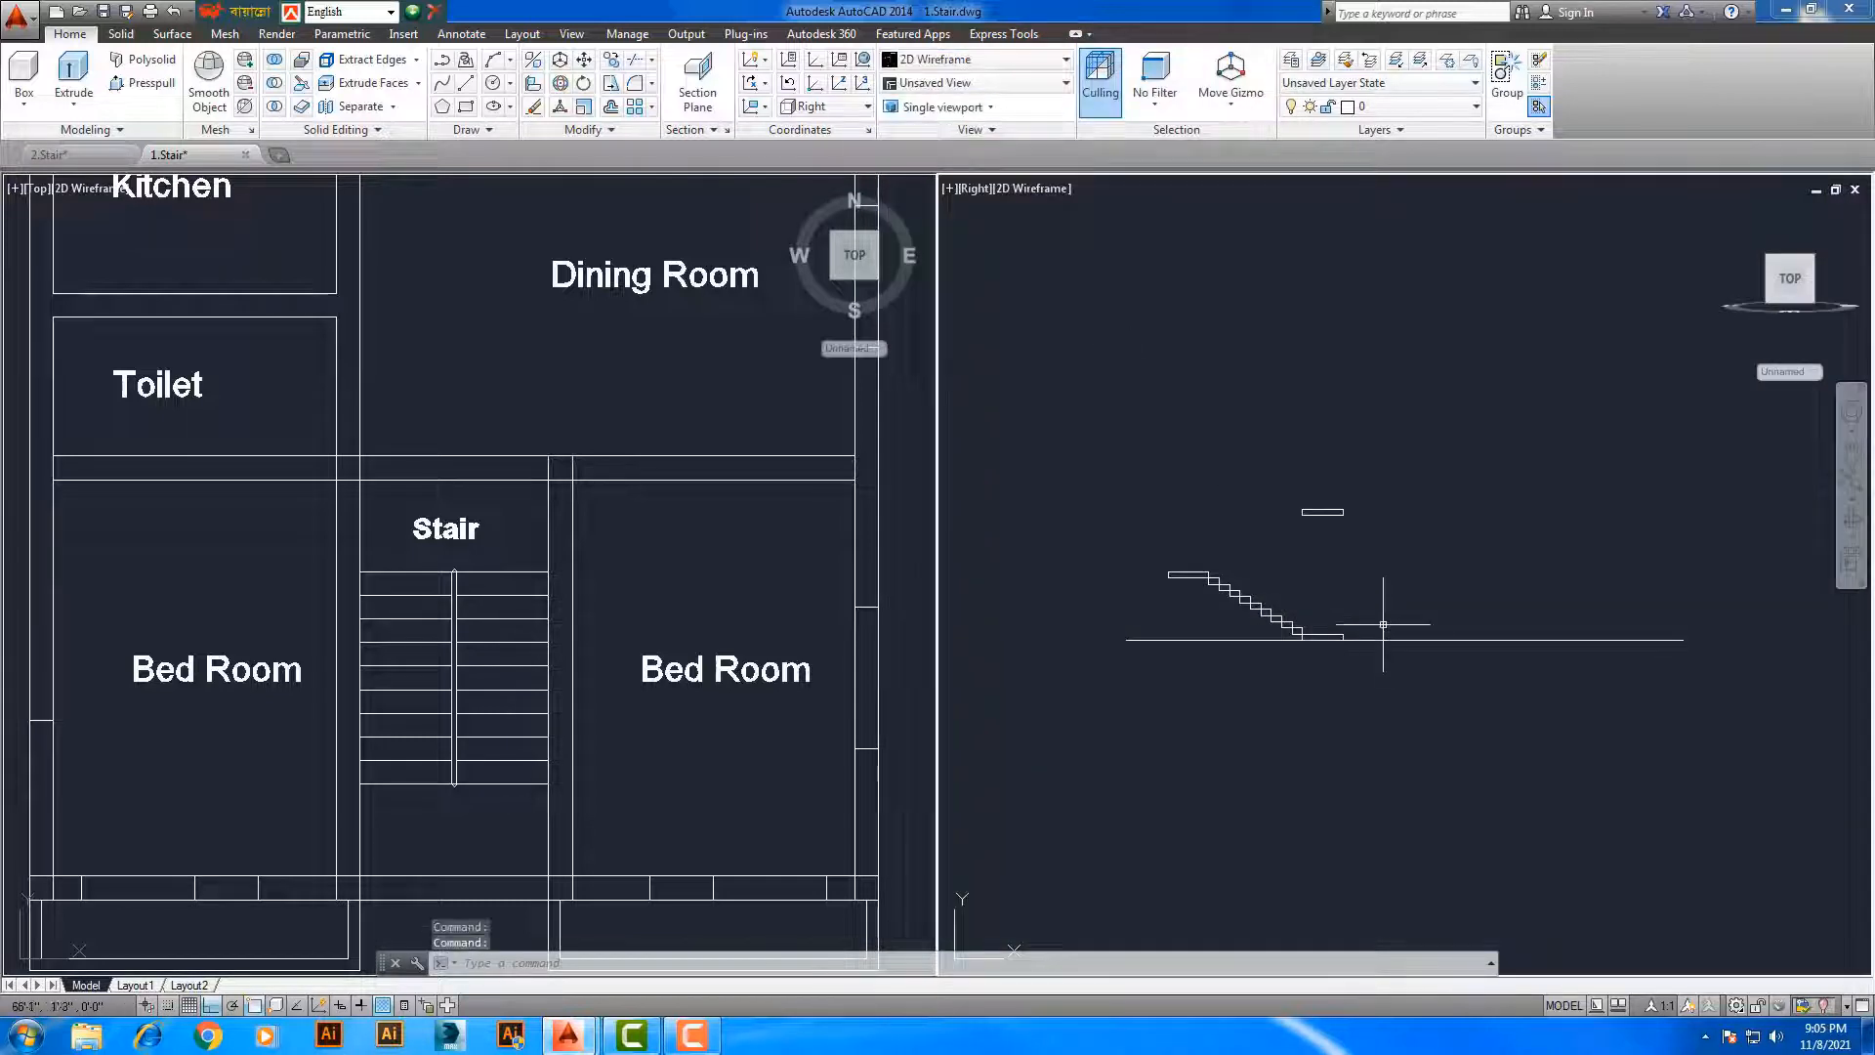
pyautogui.scroll(5, 1319, 672)
pyautogui.scroll(3, 1310, 665)
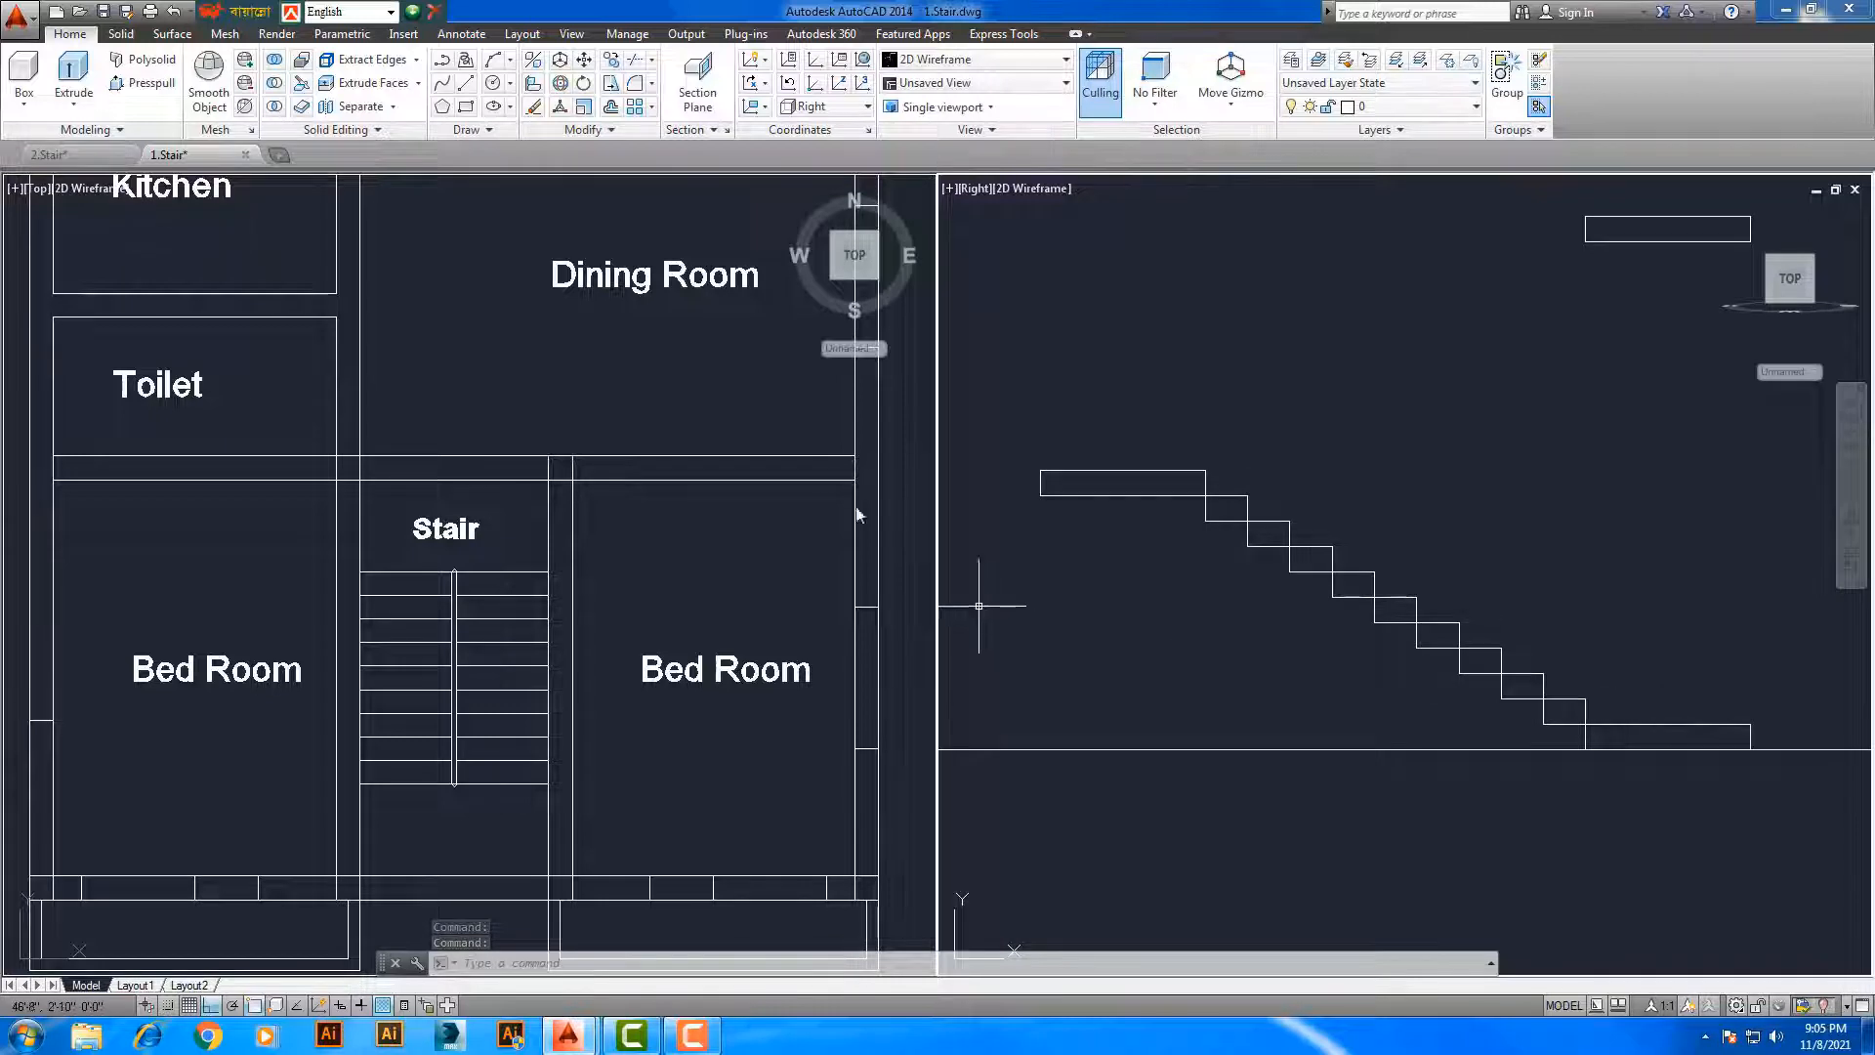
pyautogui.moveTo(1470, 662); pyautogui.dragTo(1472, 668, button='middle')
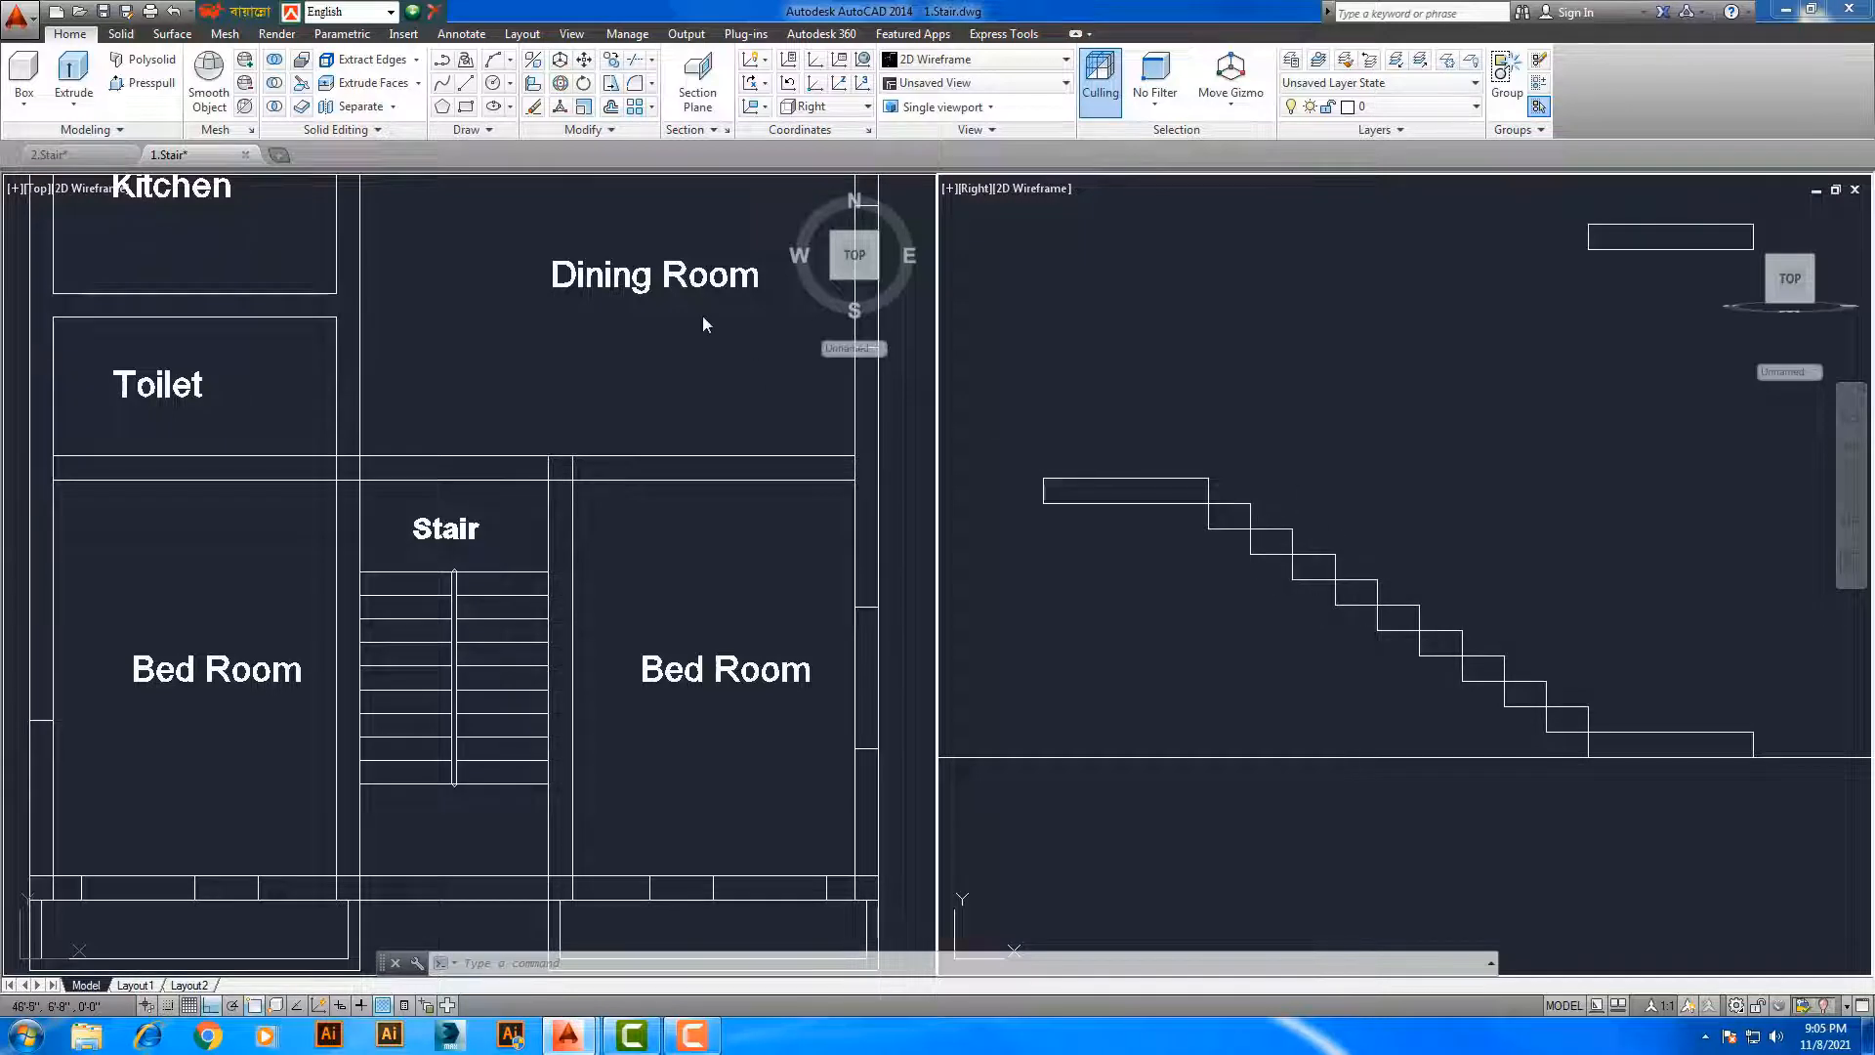
# Mirror the nine treads of the east flight upward about a horizontal line through the middle landing's lower corner, keeping the originals
pyautogui.click(610, 132)
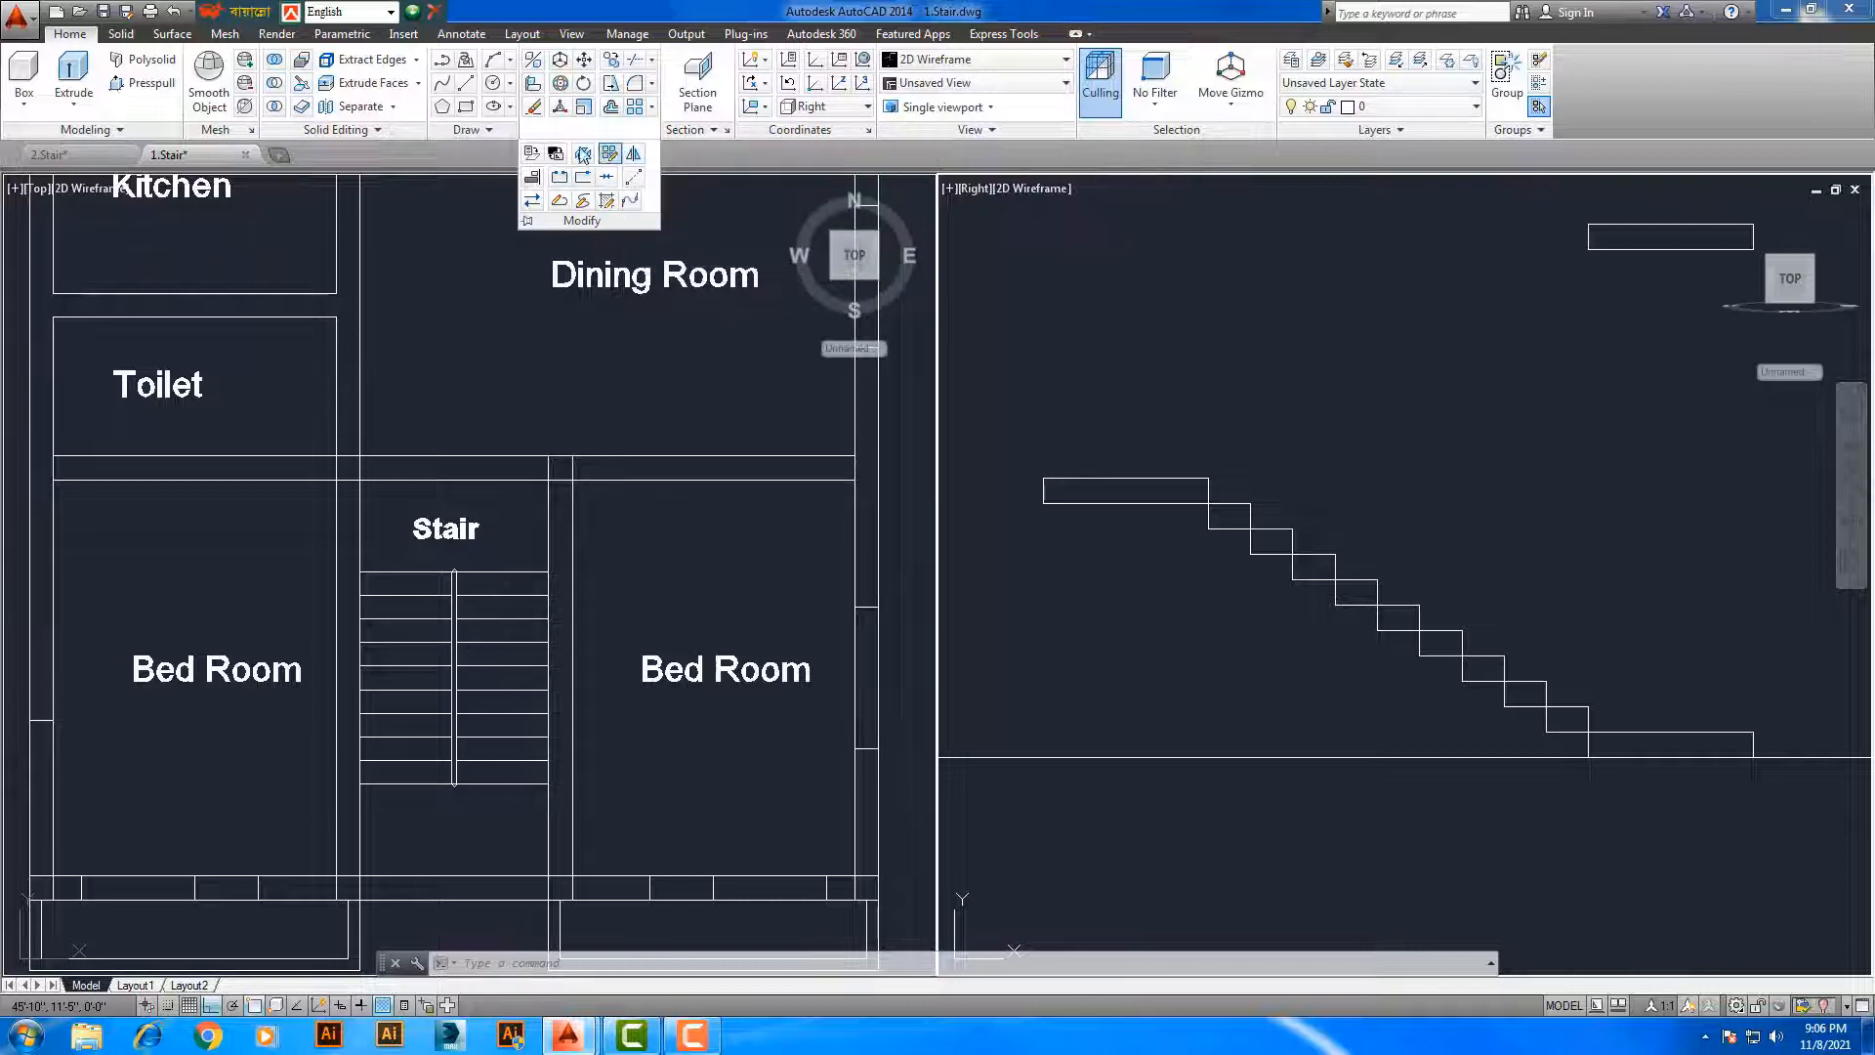
pyautogui.click(634, 154)
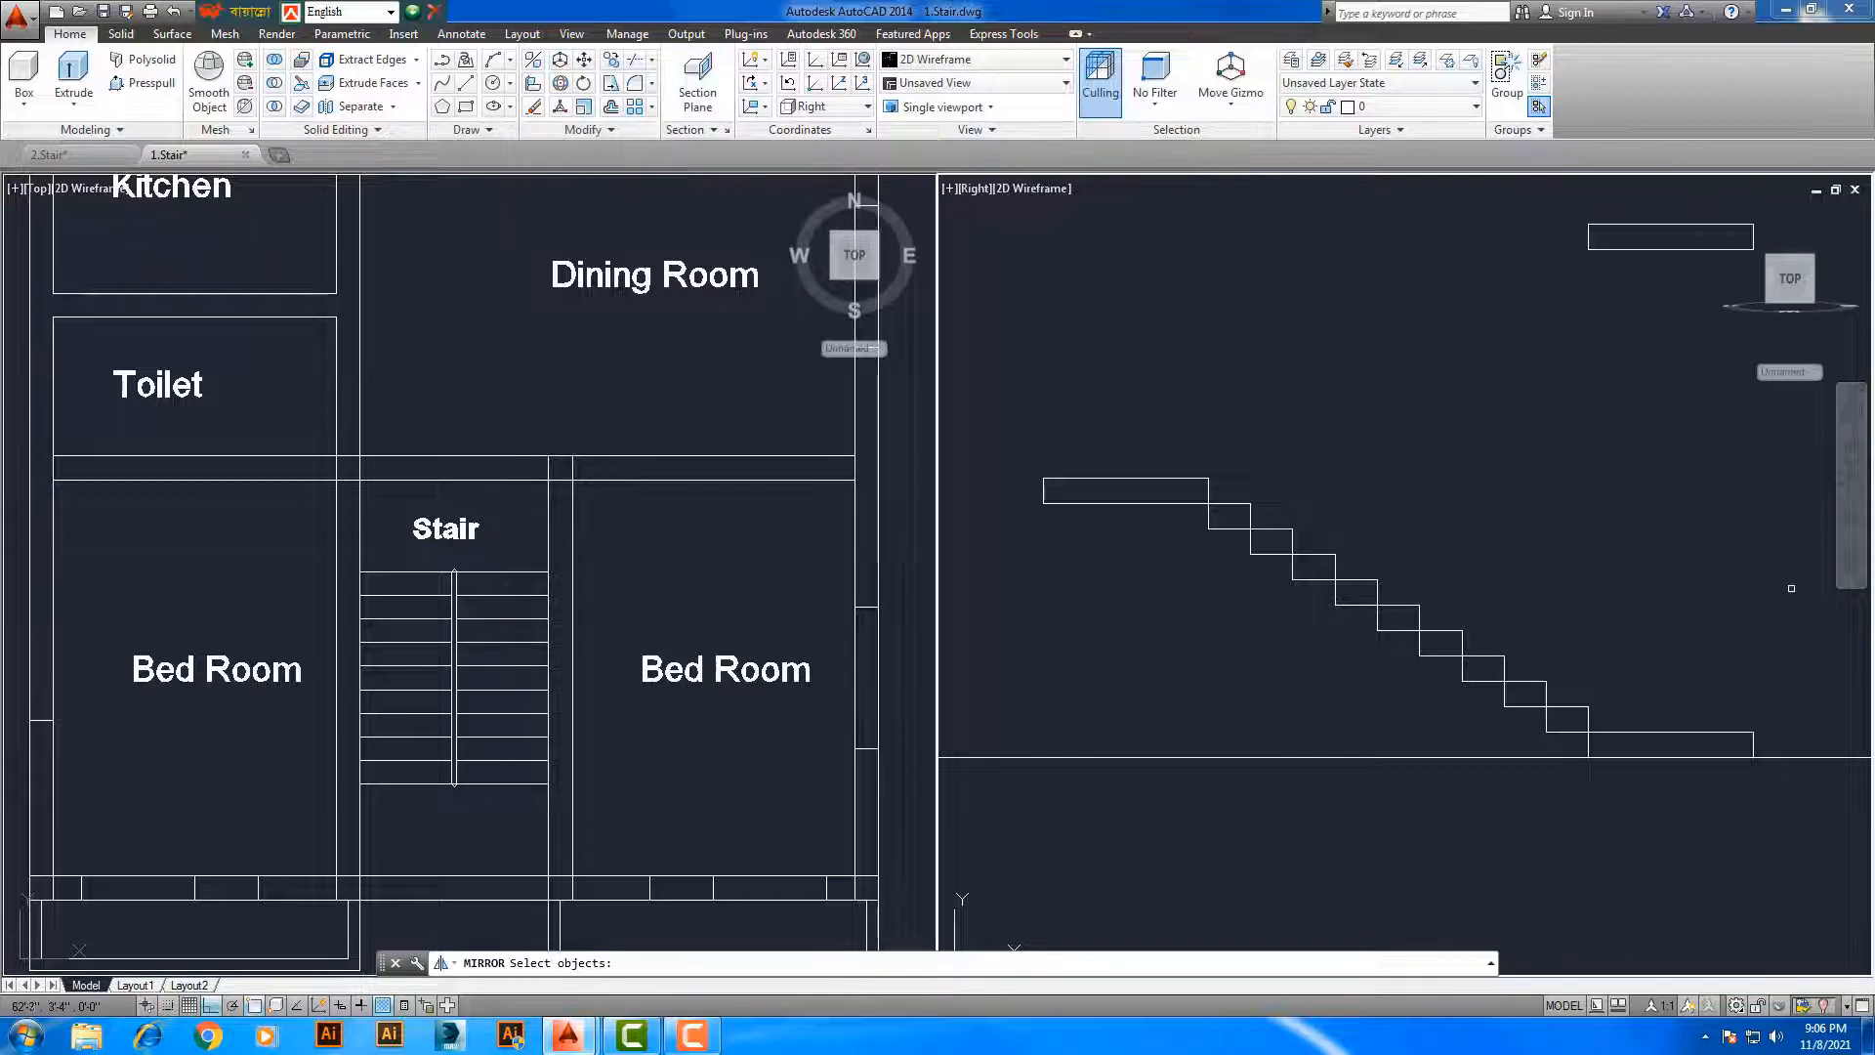
pyautogui.moveTo(1617, 704); pyautogui.dragTo(1614, 696, button='middle')
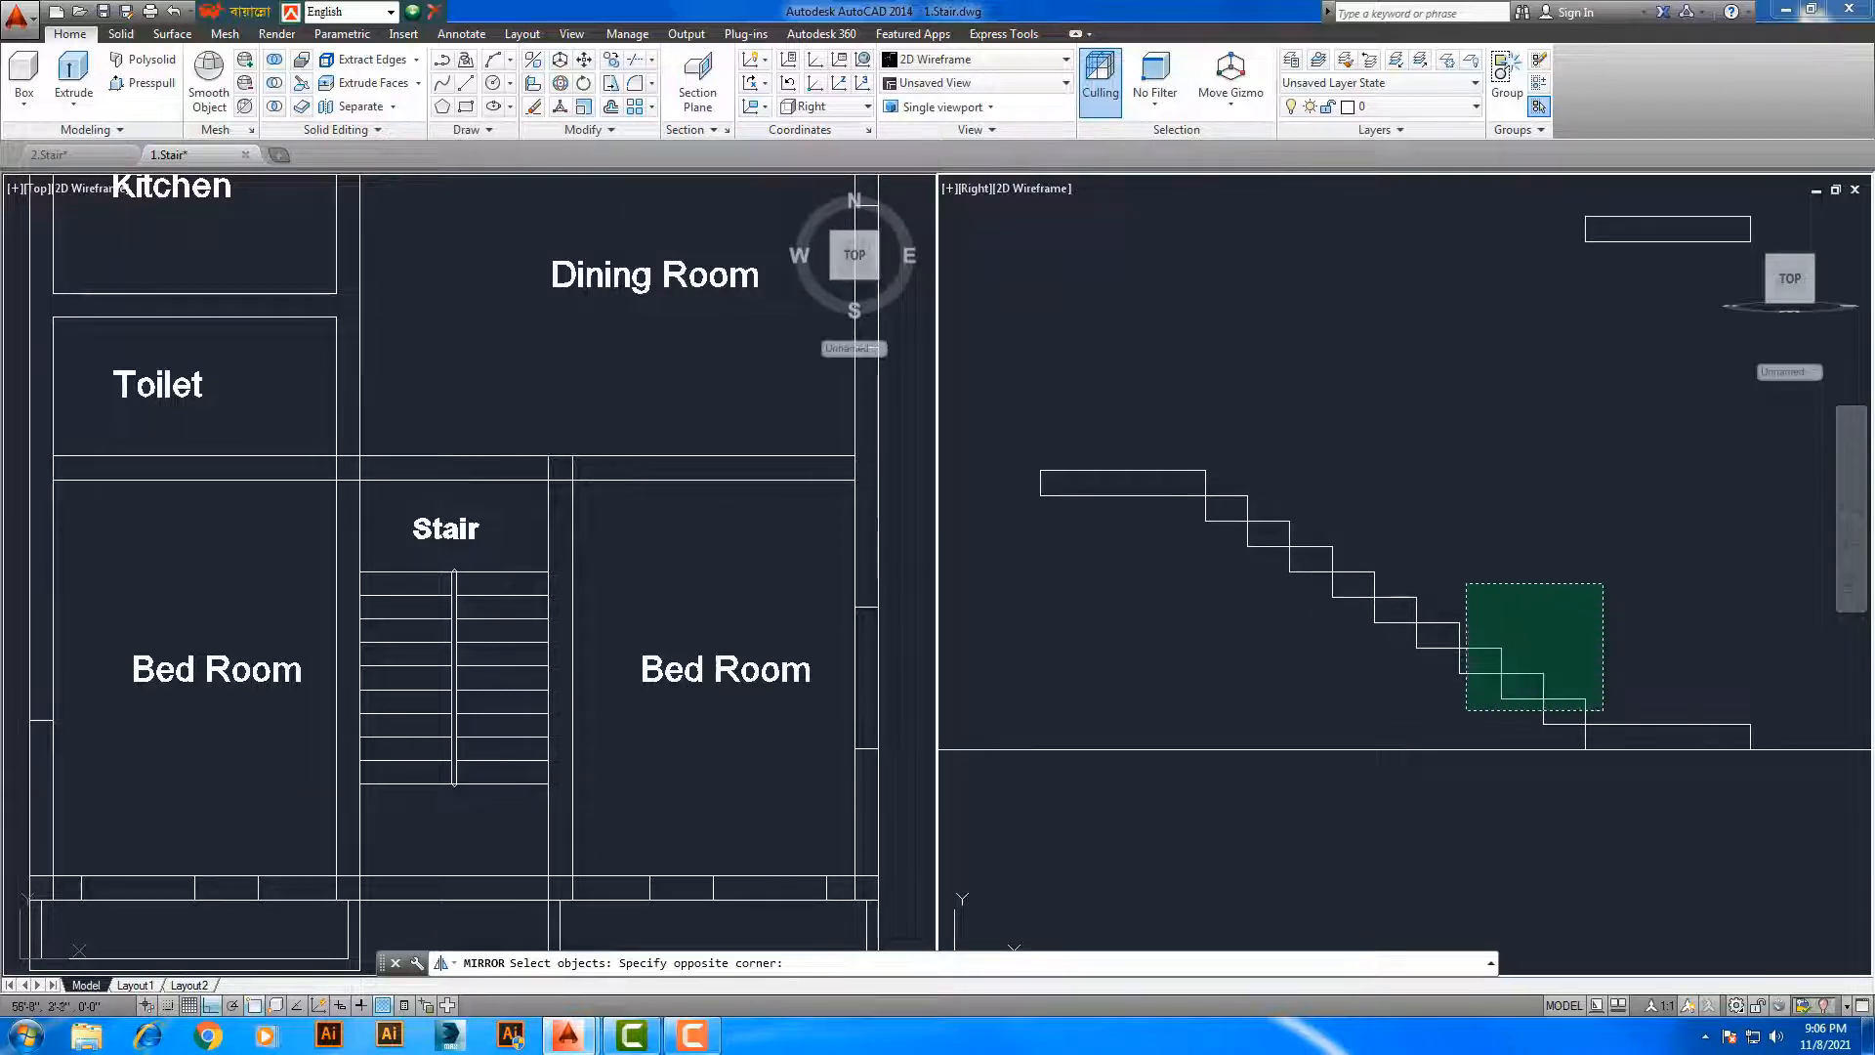
pyautogui.click(1237, 410)
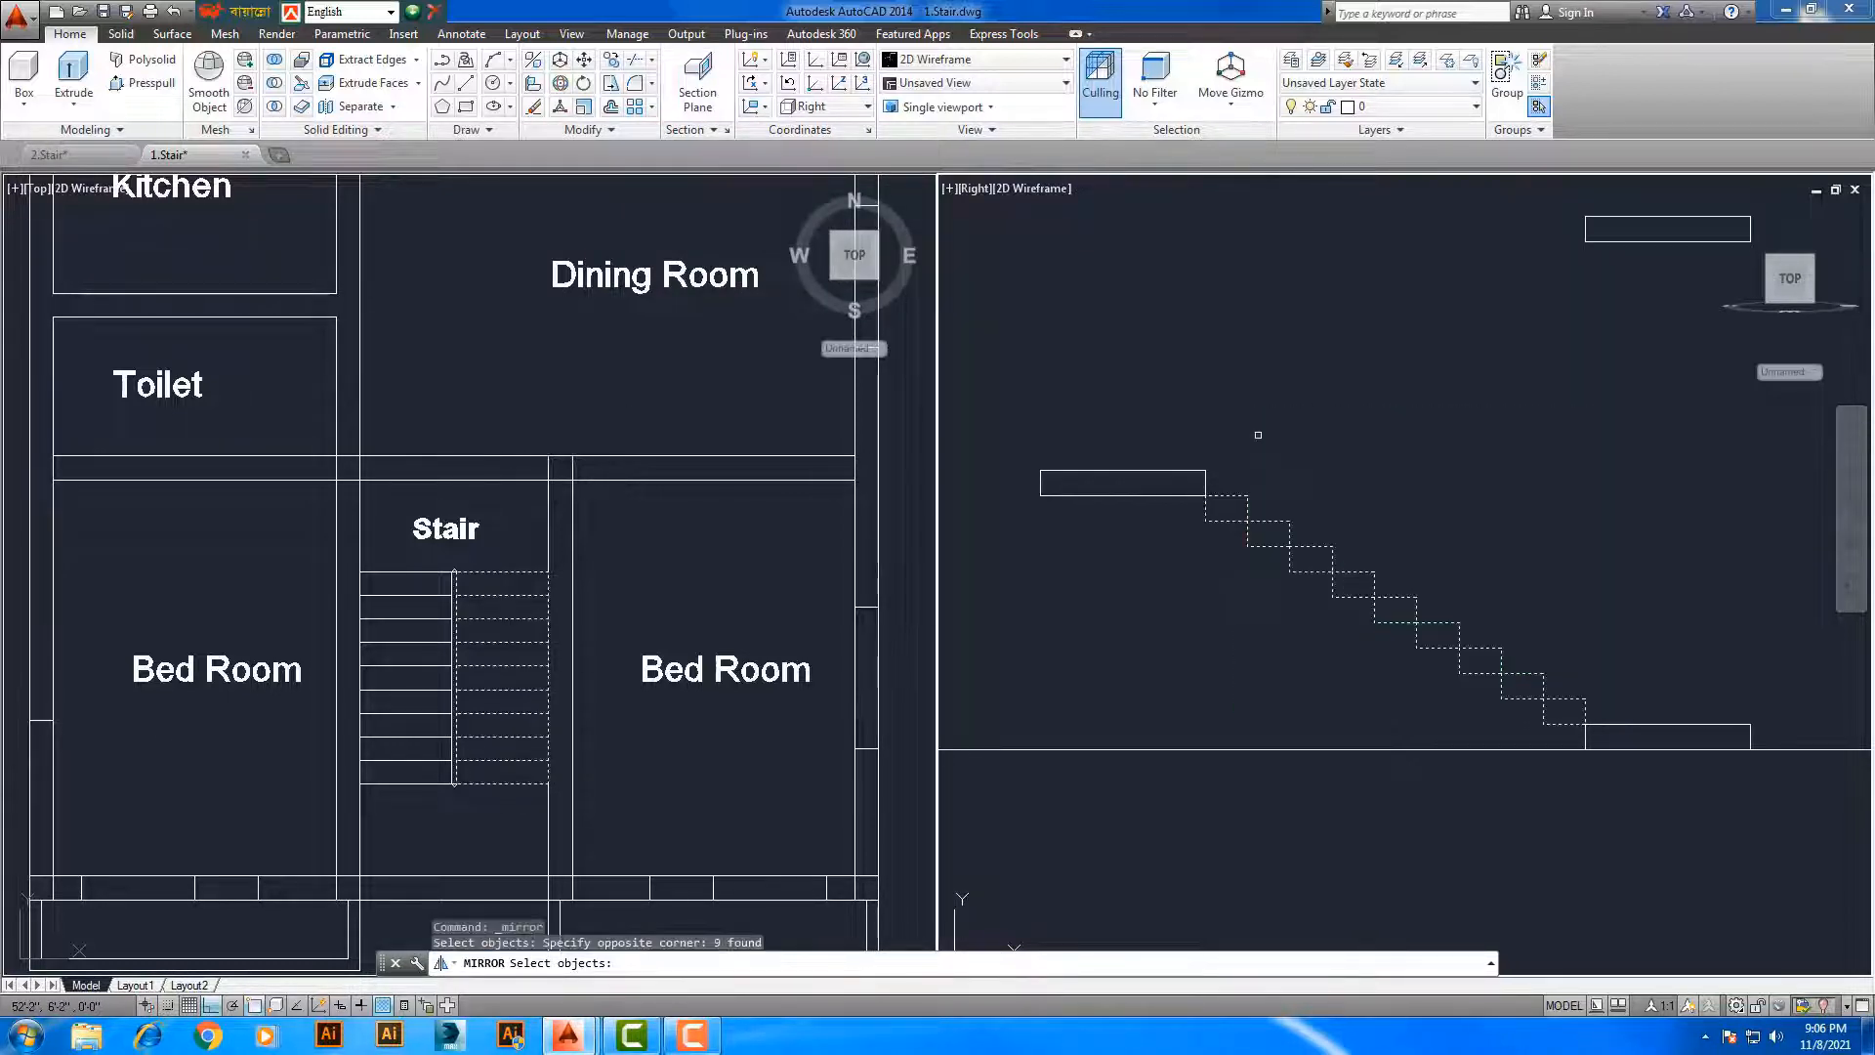
pyautogui.scroll(2, 1660, 717)
pyautogui.moveTo(1207, 498); pyautogui.dragTo(1436, 612, button='middle')
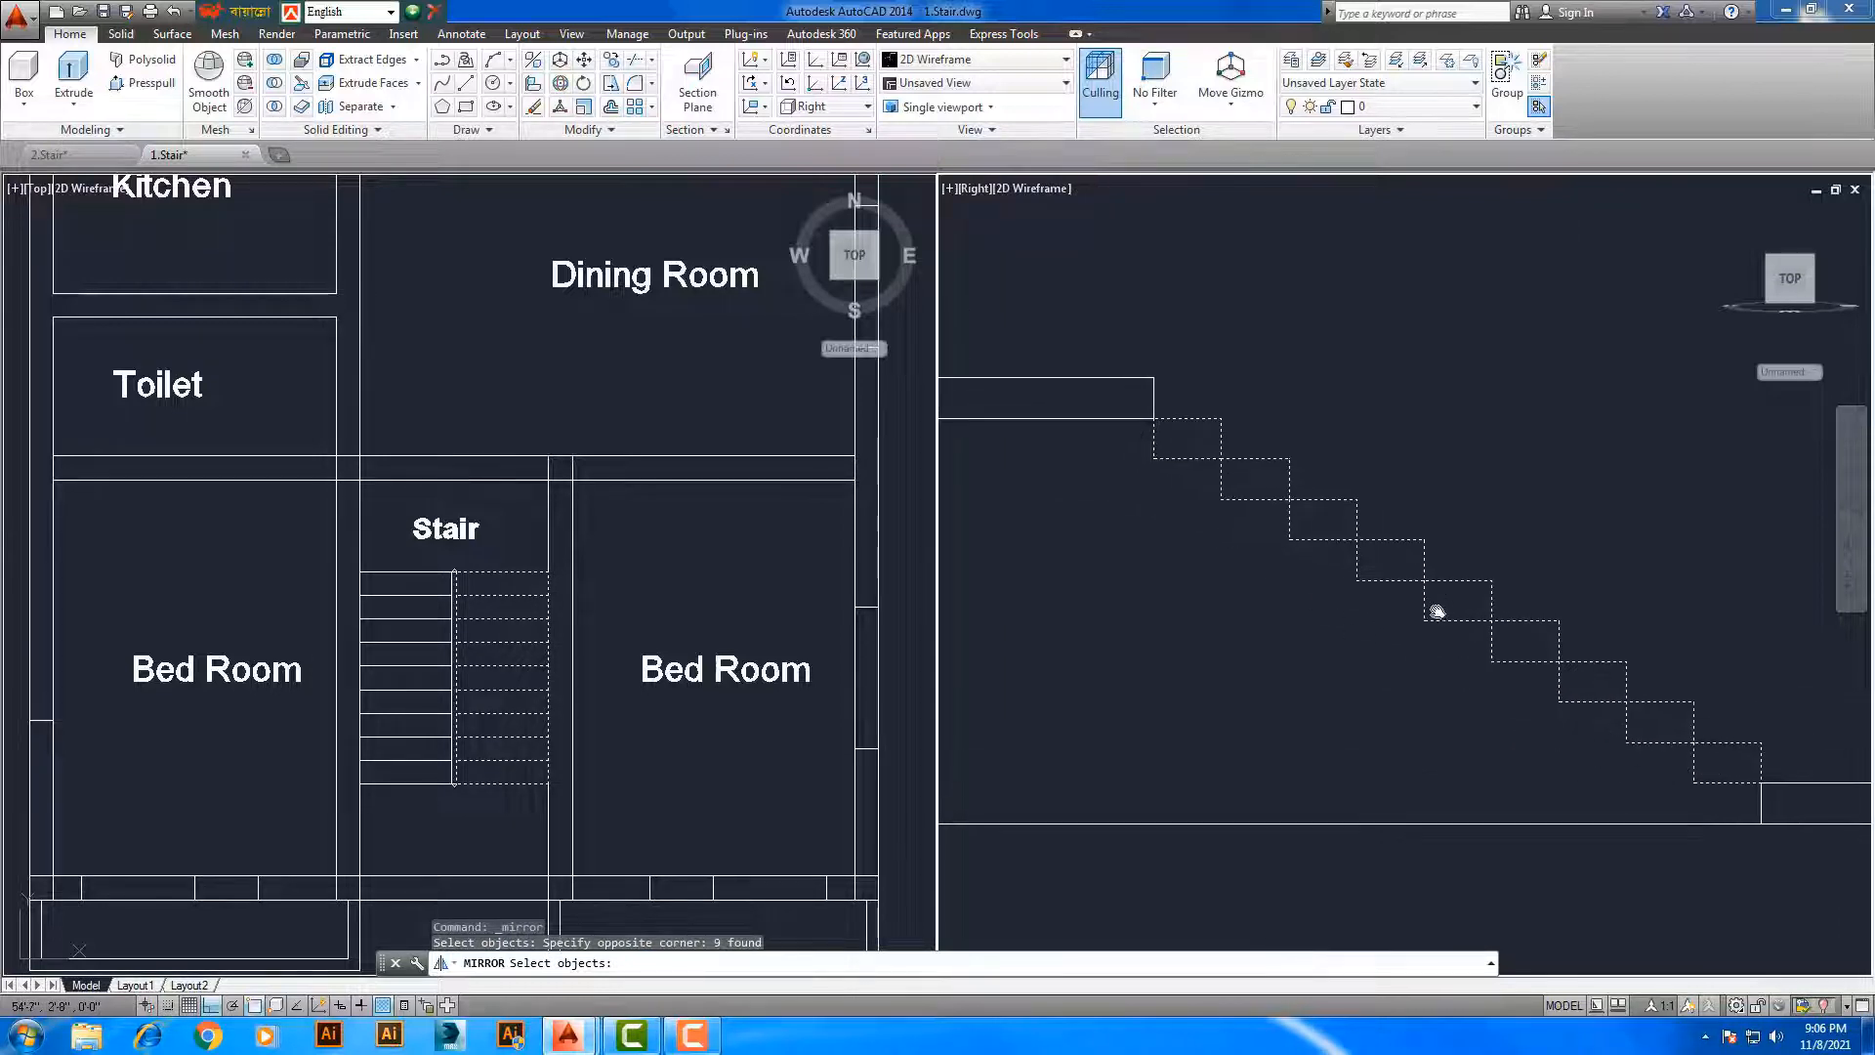
pyautogui.scroll(-3, 1668, 734)
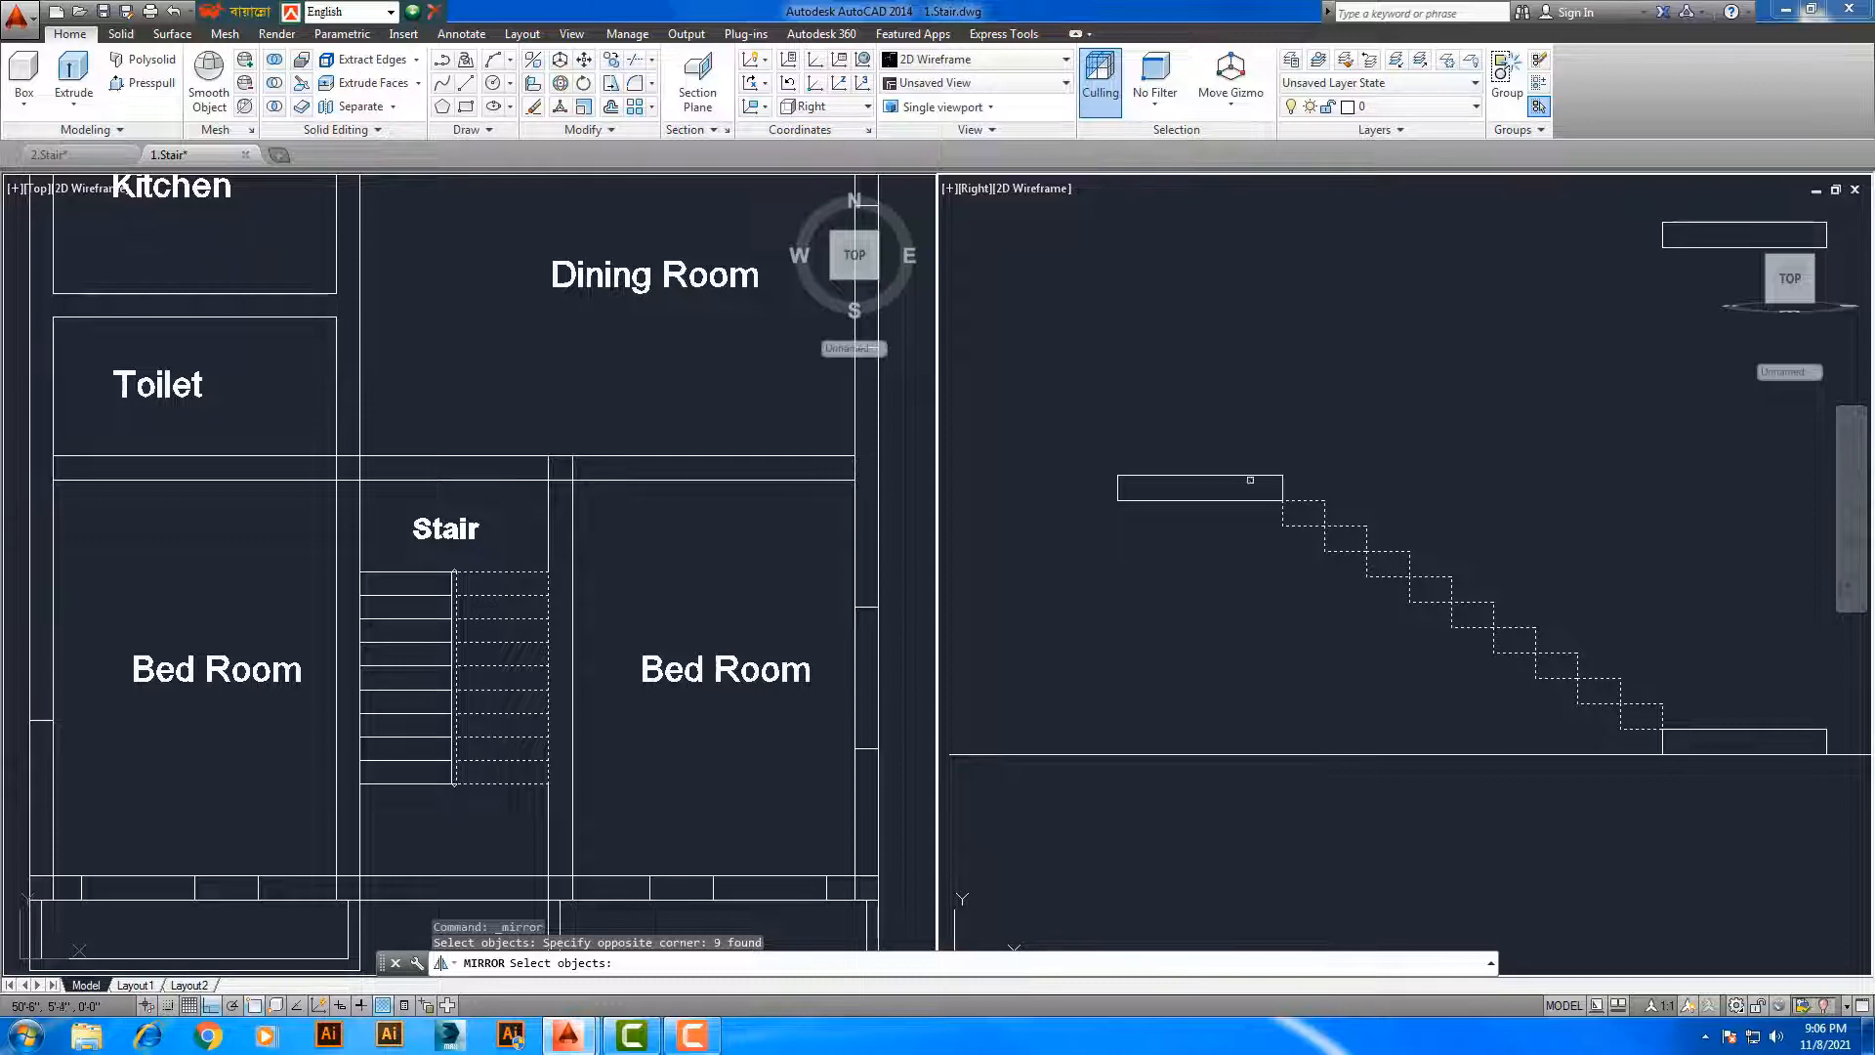
pyautogui.moveTo(1407, 619); pyautogui.dragTo(1389, 614, button='middle')
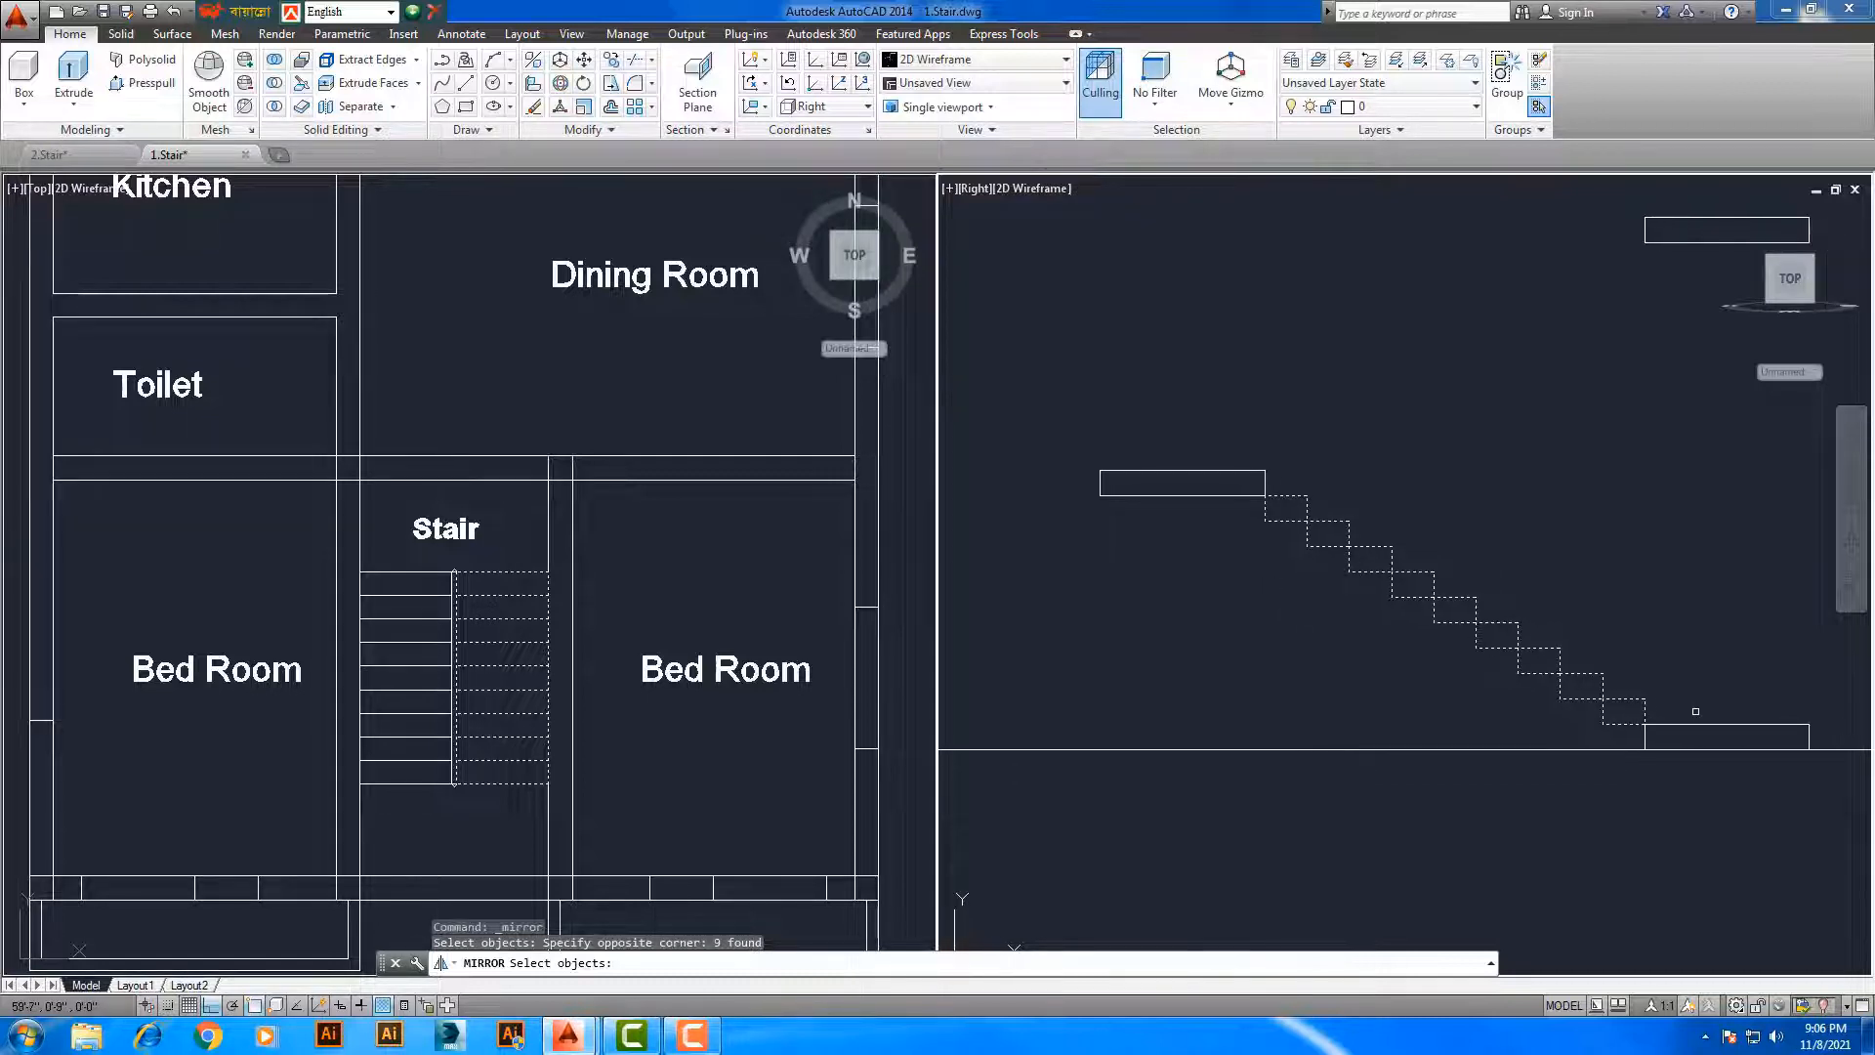
pyautogui.moveTo(1701, 732); pyautogui.dragTo(1681, 717, button='middle')
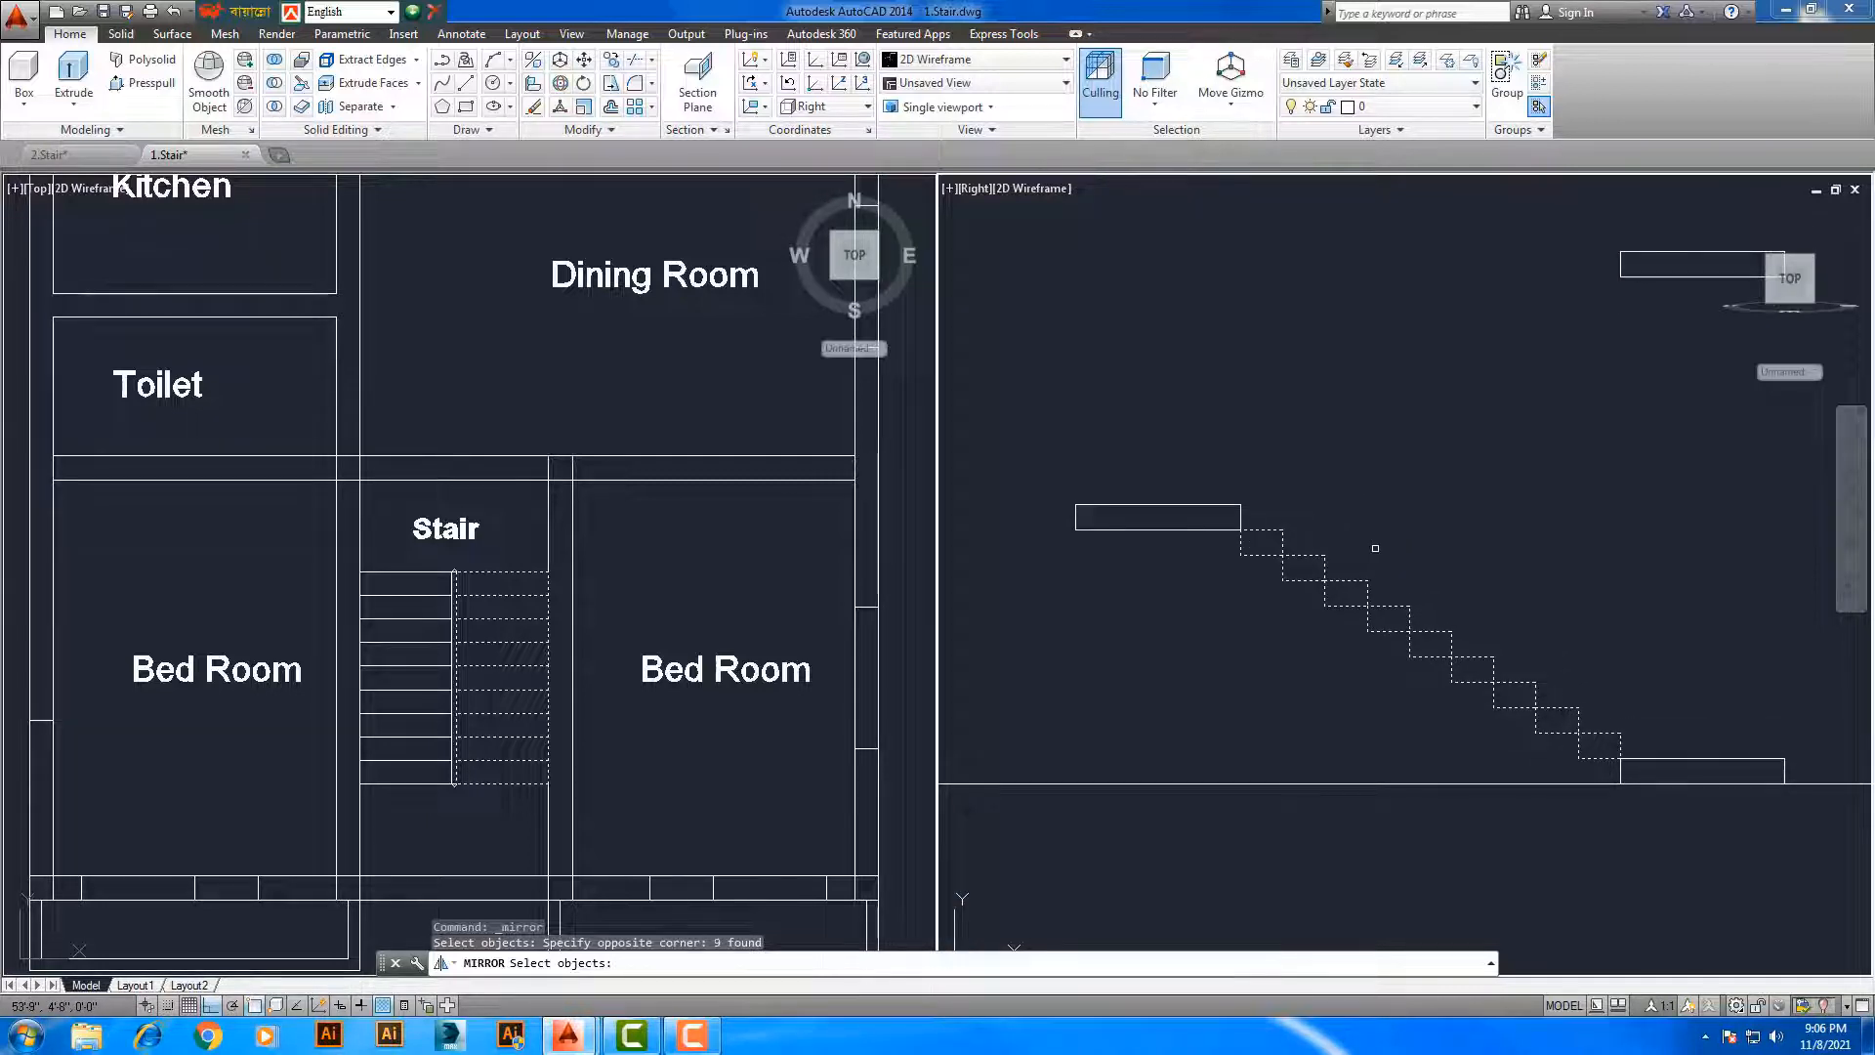
pyautogui.press('Return')
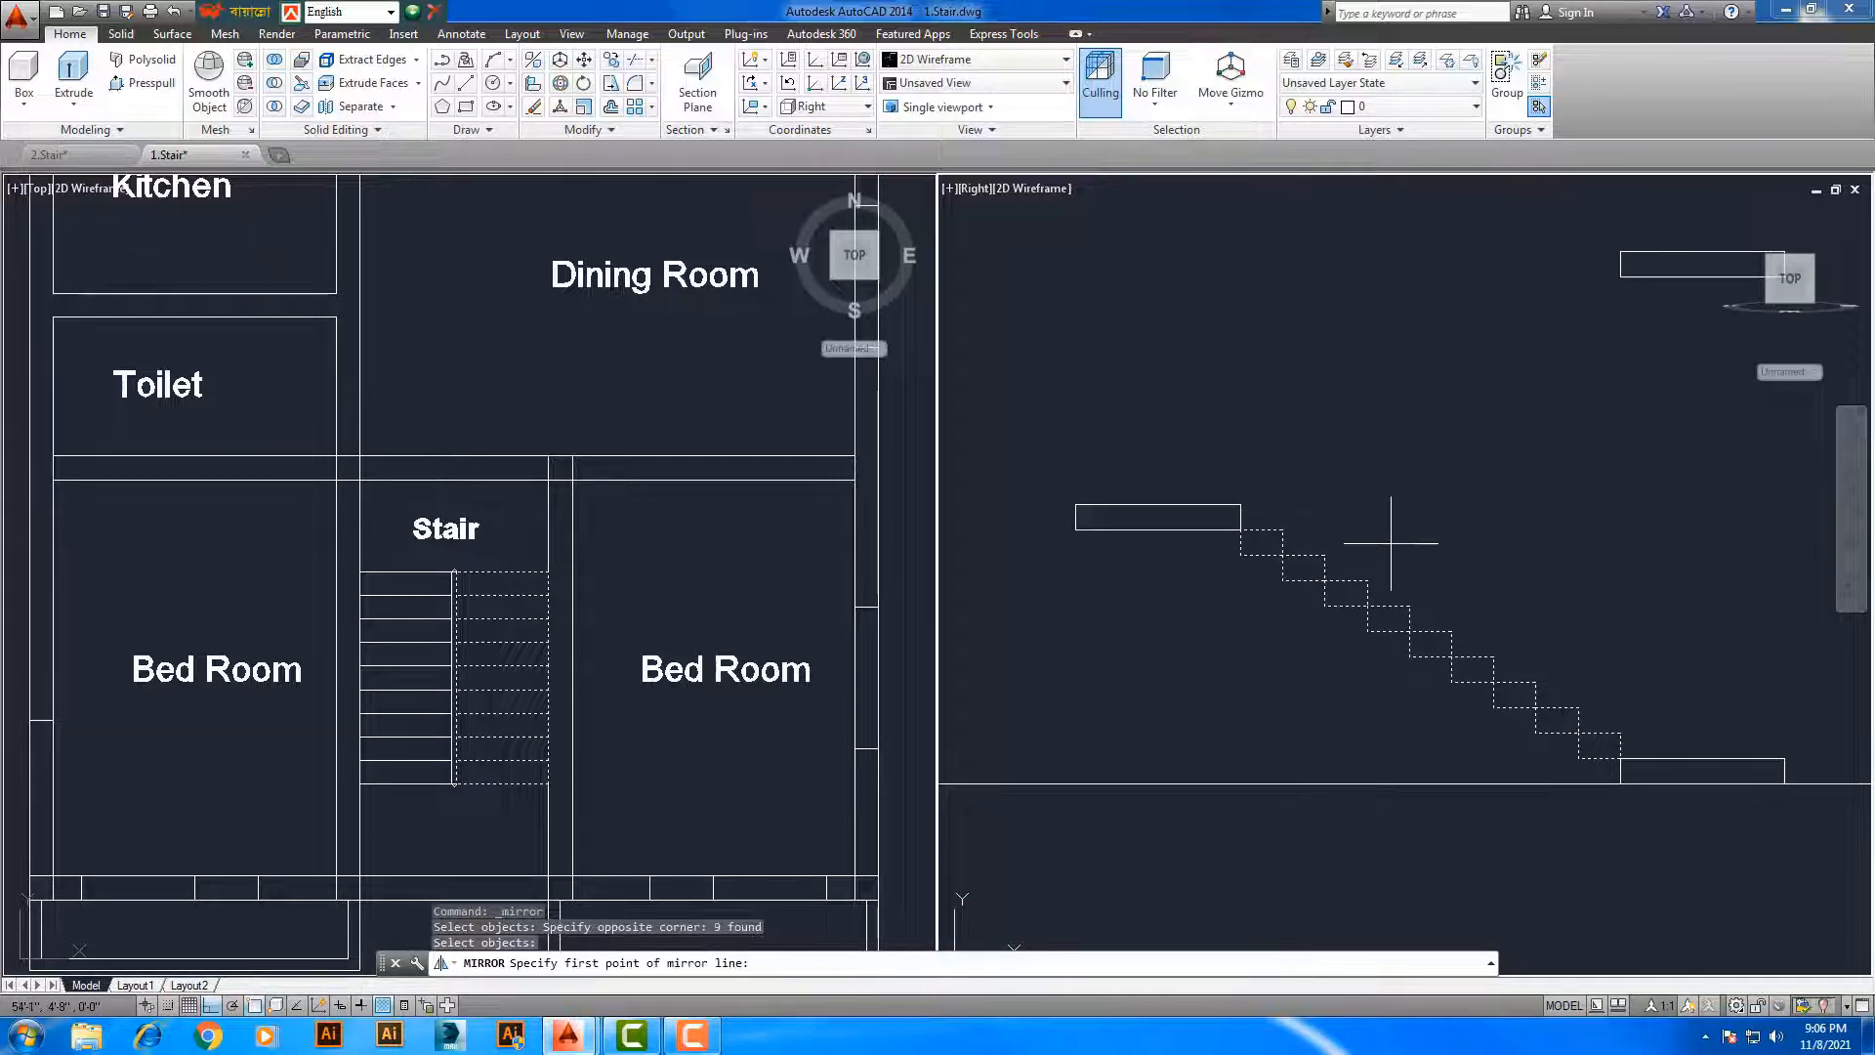
pyautogui.click(1240, 529)
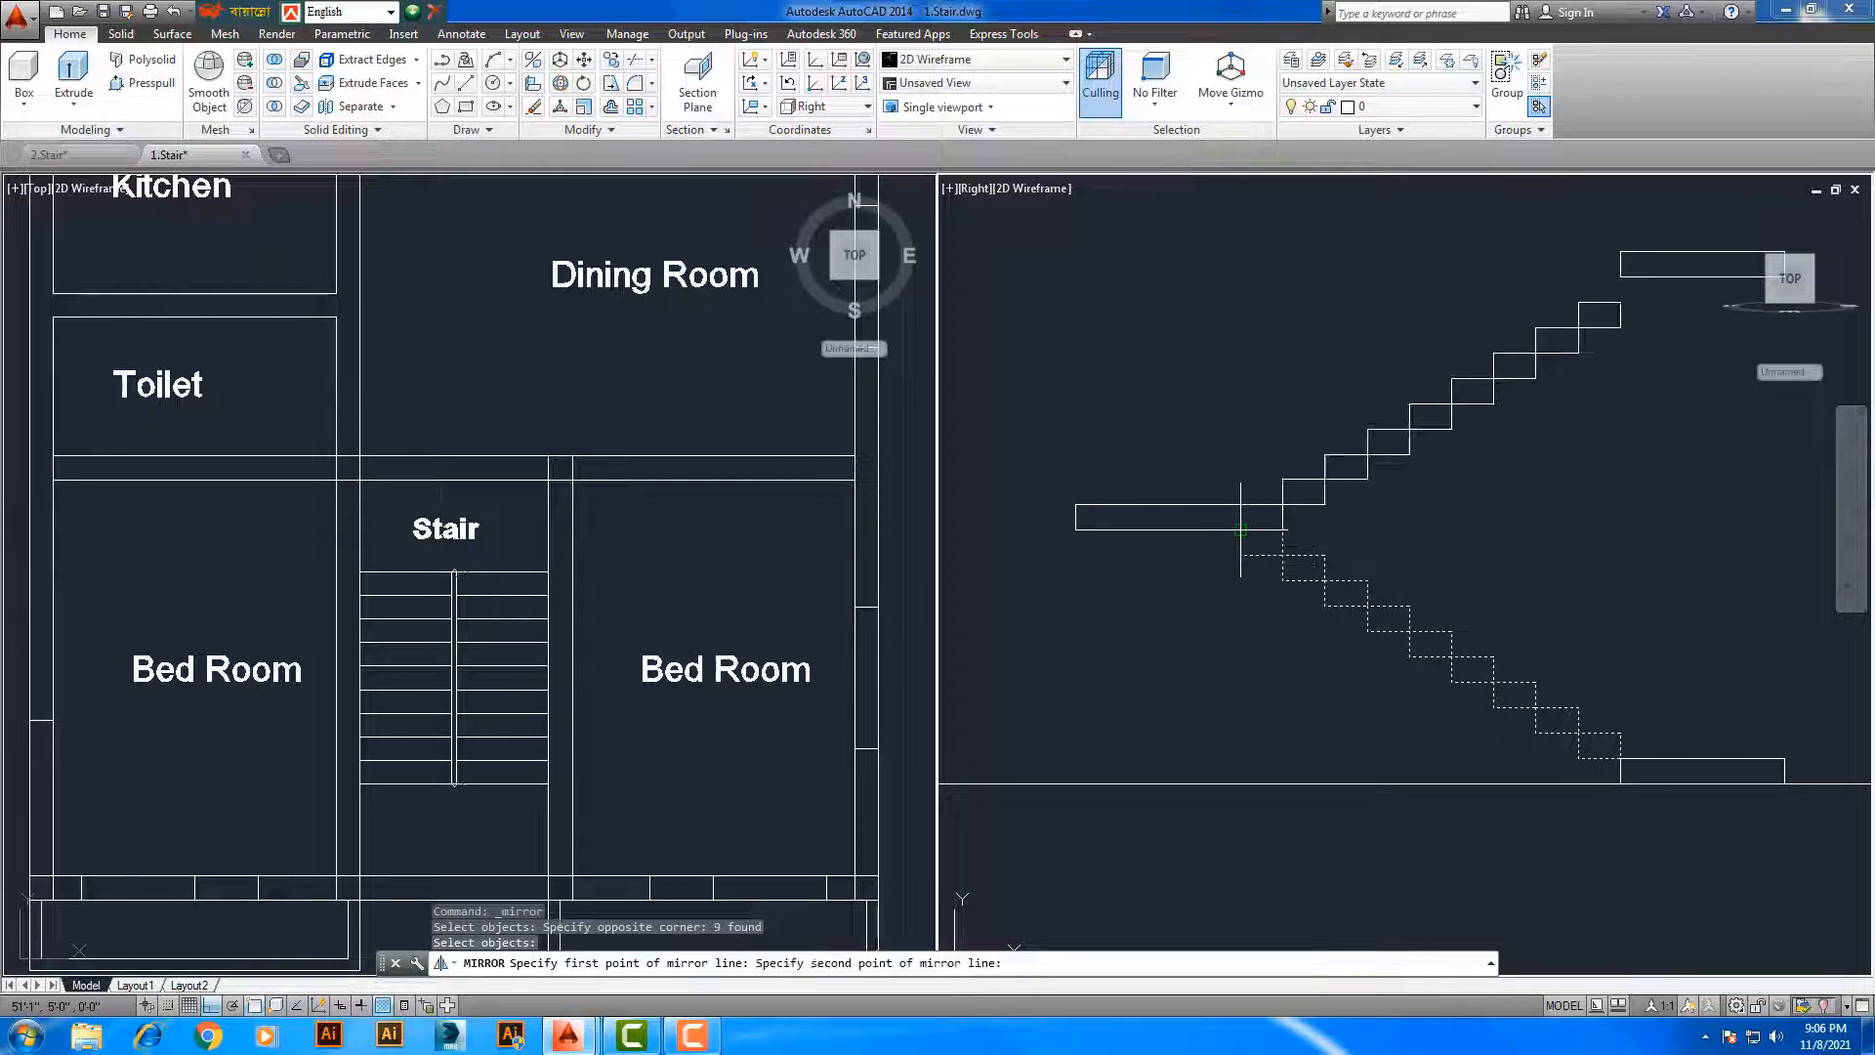
pyautogui.moveTo(1599, 510); pyautogui.dragTo(1355, 520, button='middle')
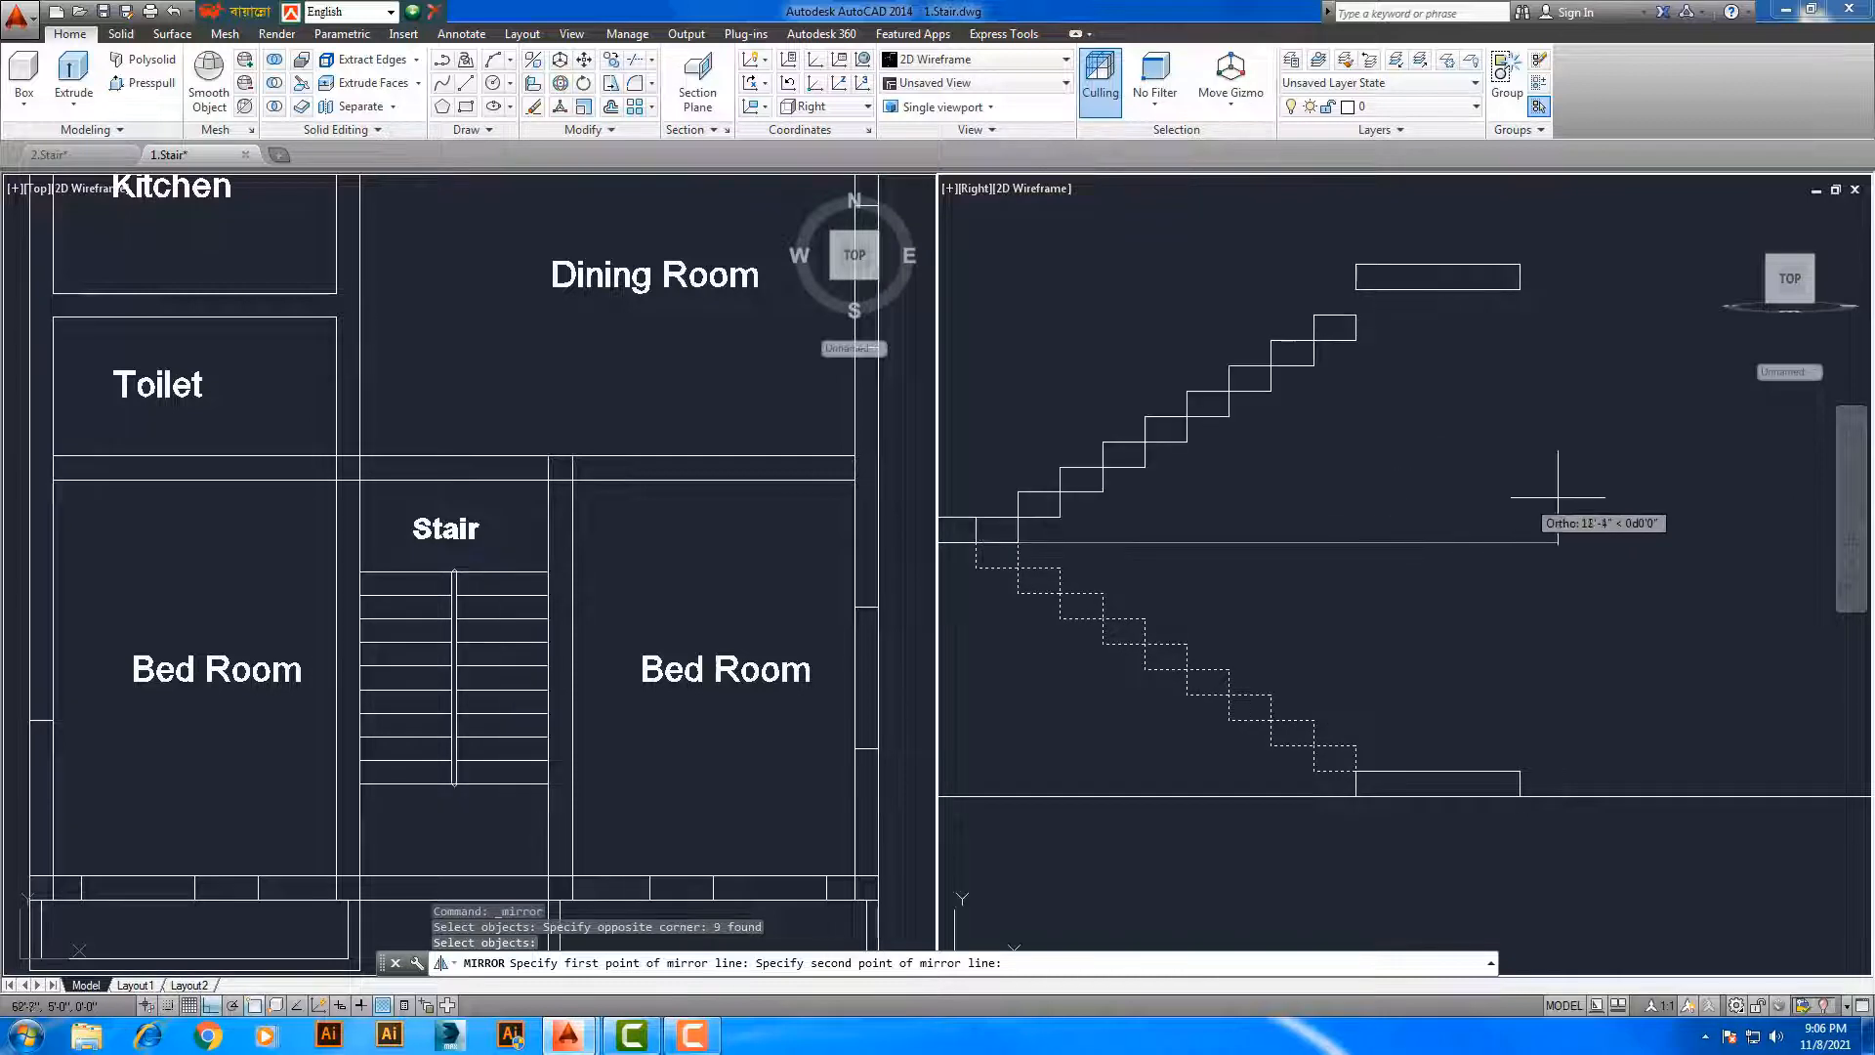
pyautogui.click(1672, 546)
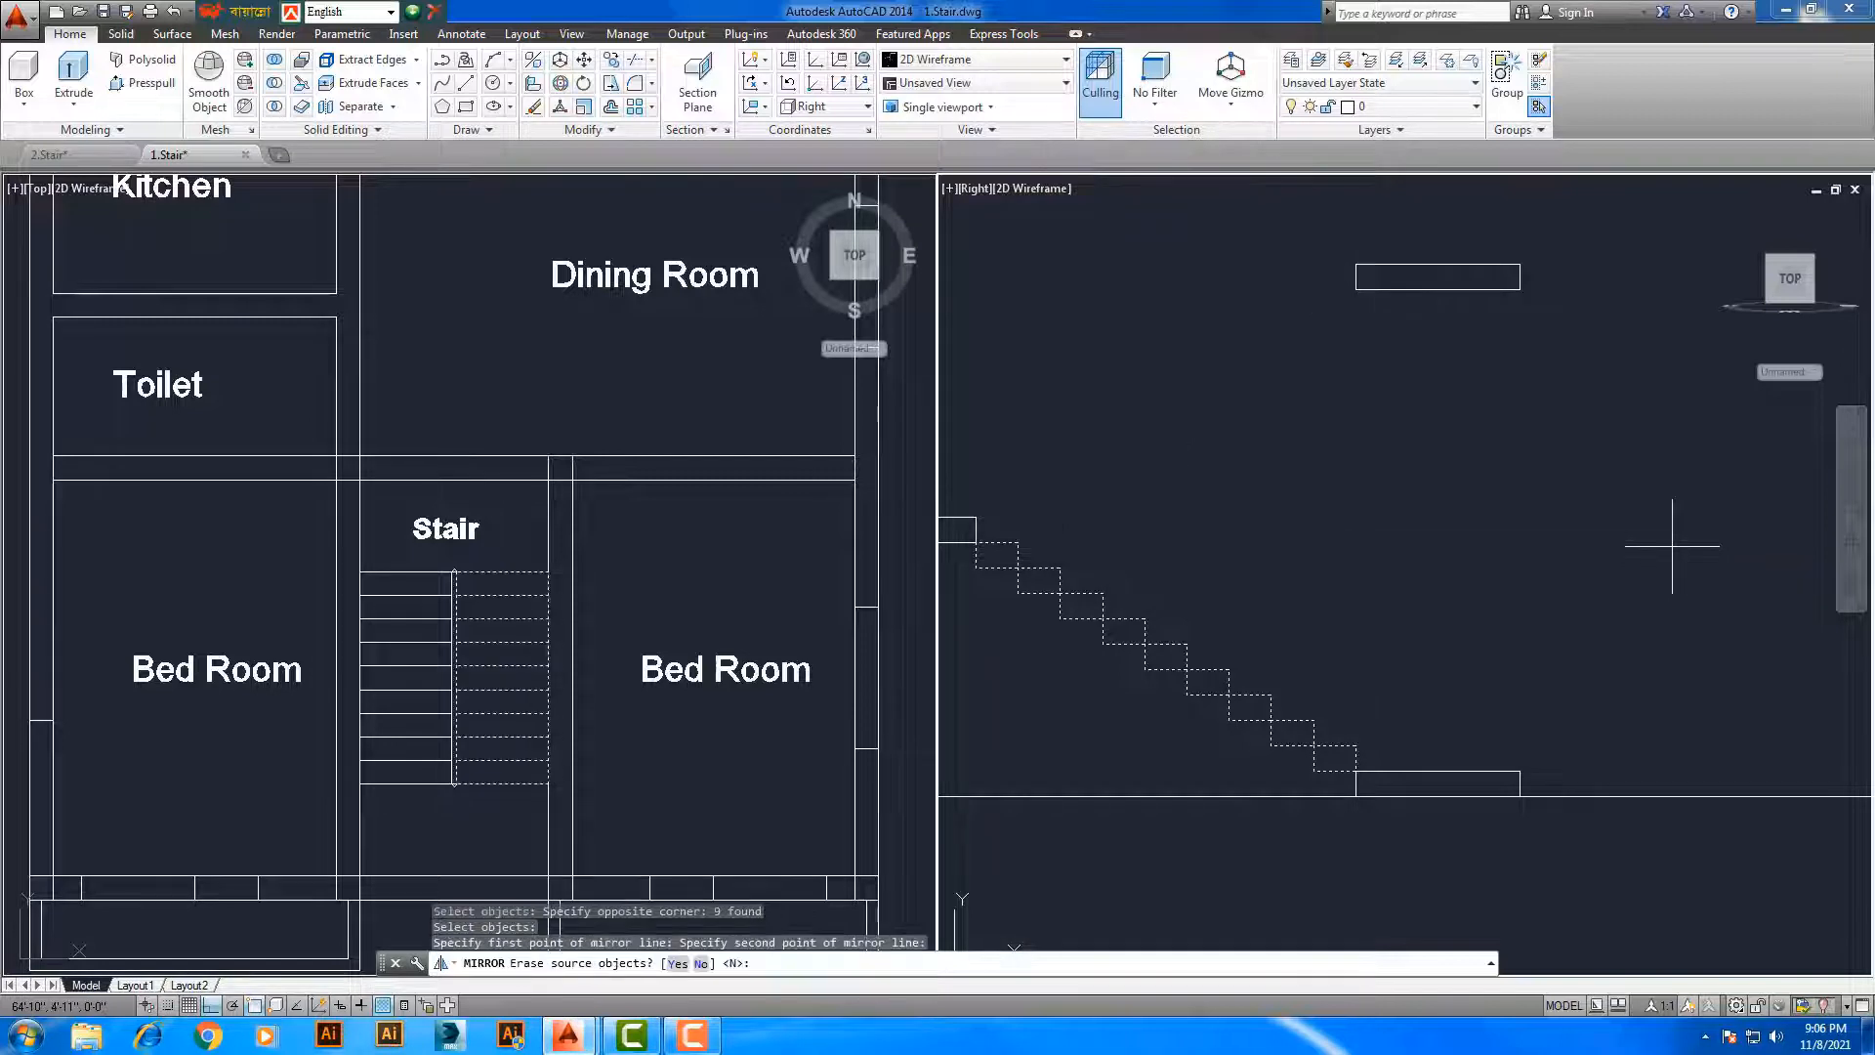
pyautogui.scroll(-2, 1669, 557)
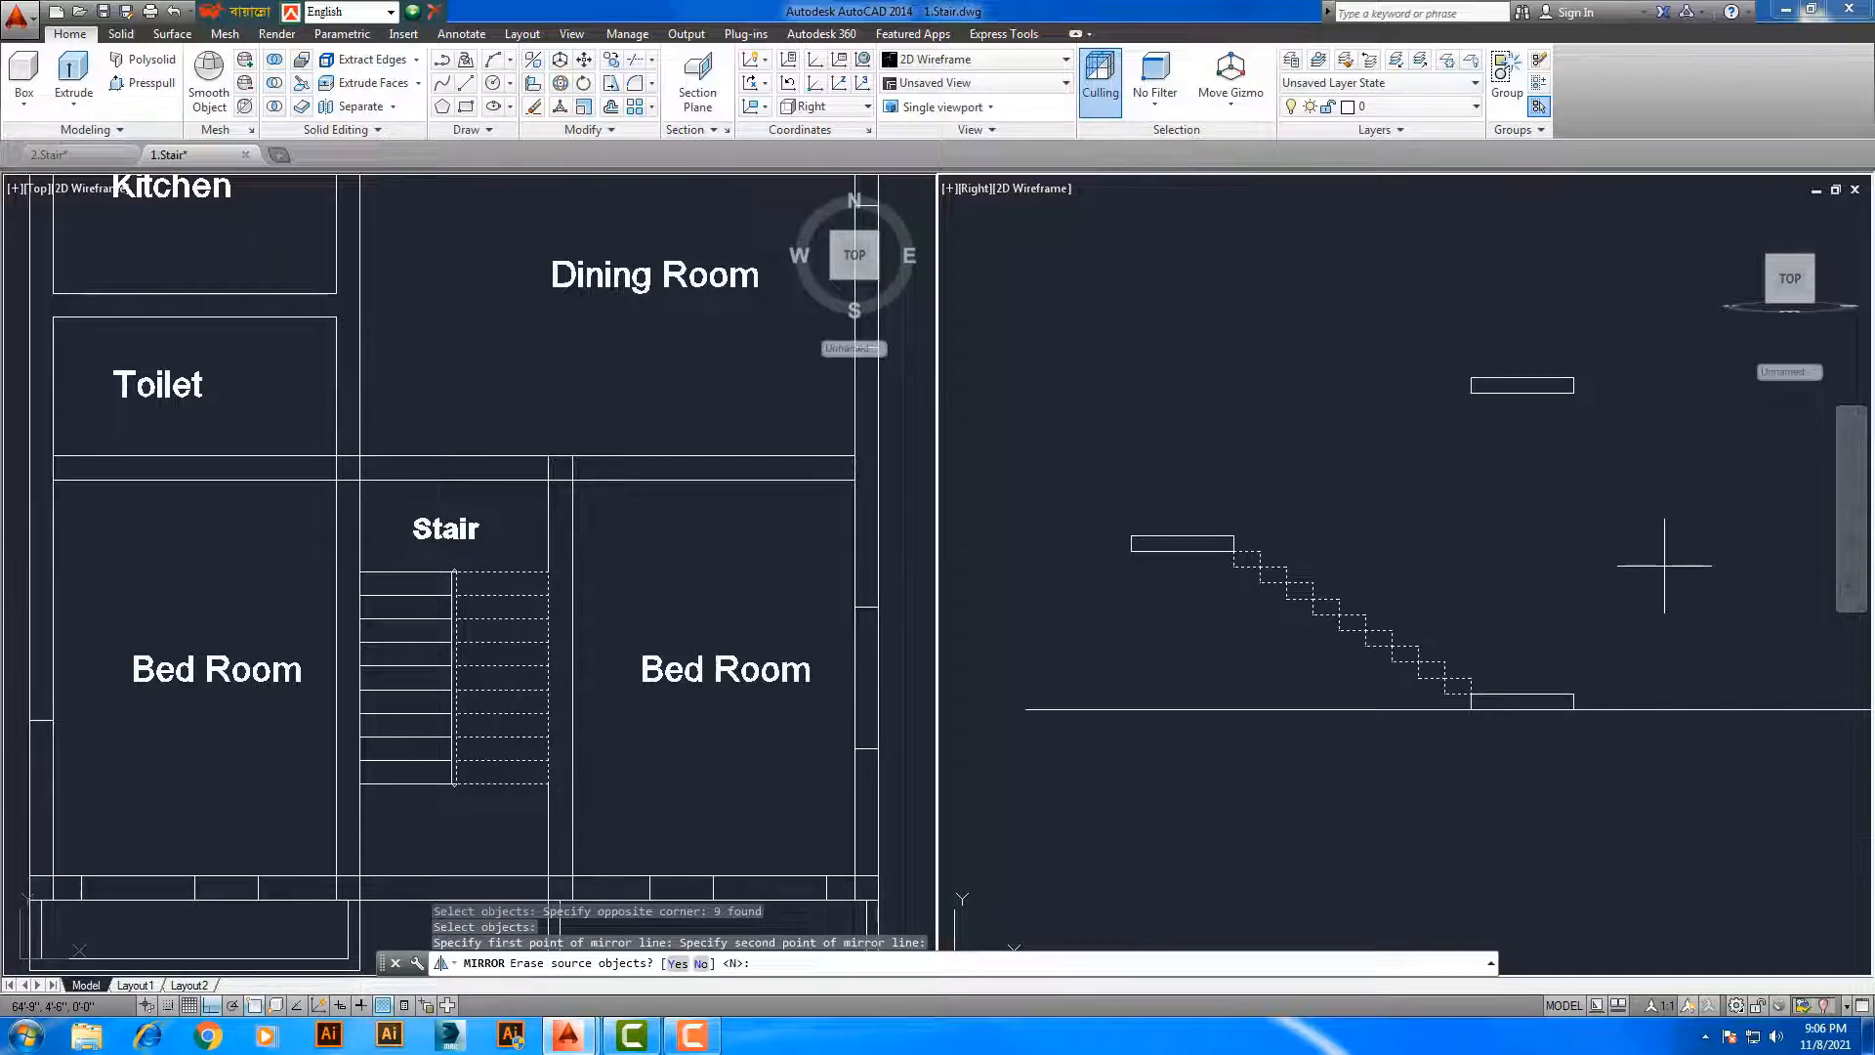
pyautogui.press('Return')
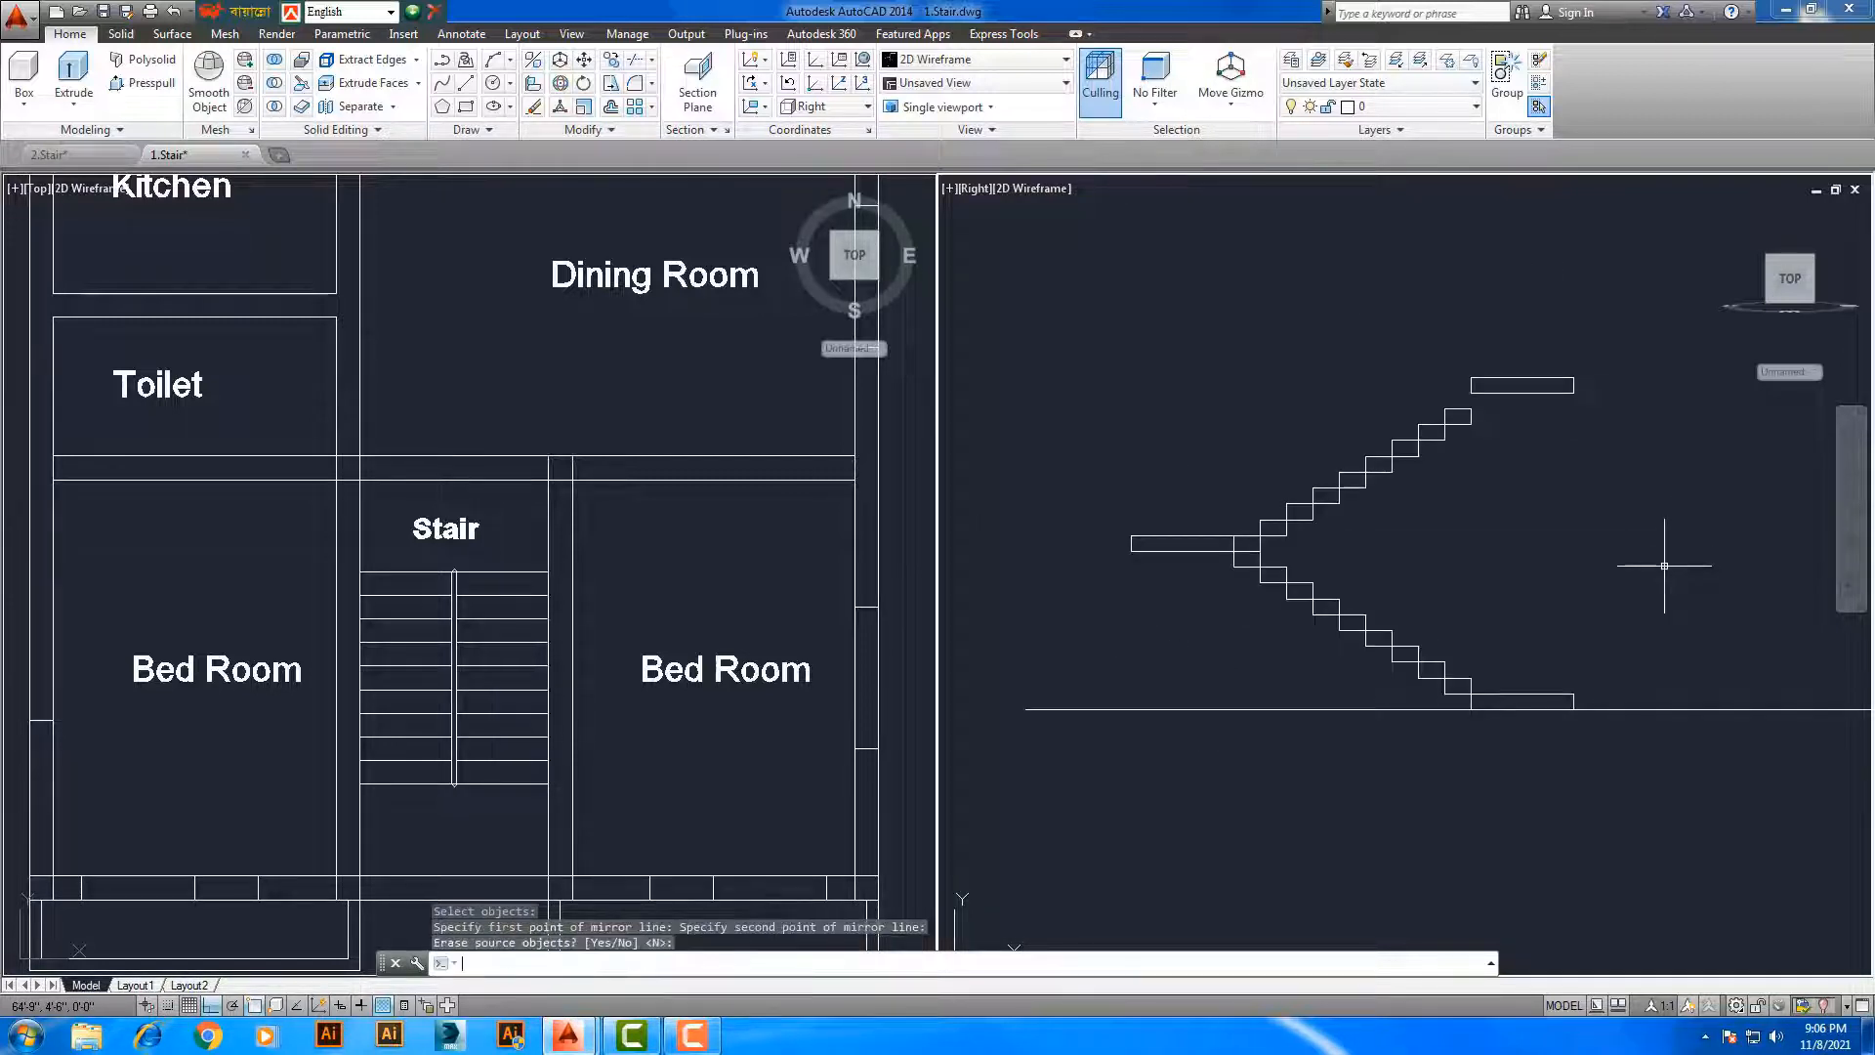
# Move the nine mirrored treads up from the lowest tread's bottom corner to the middle landing's top corner
pyautogui.scroll(4, 1362, 511)
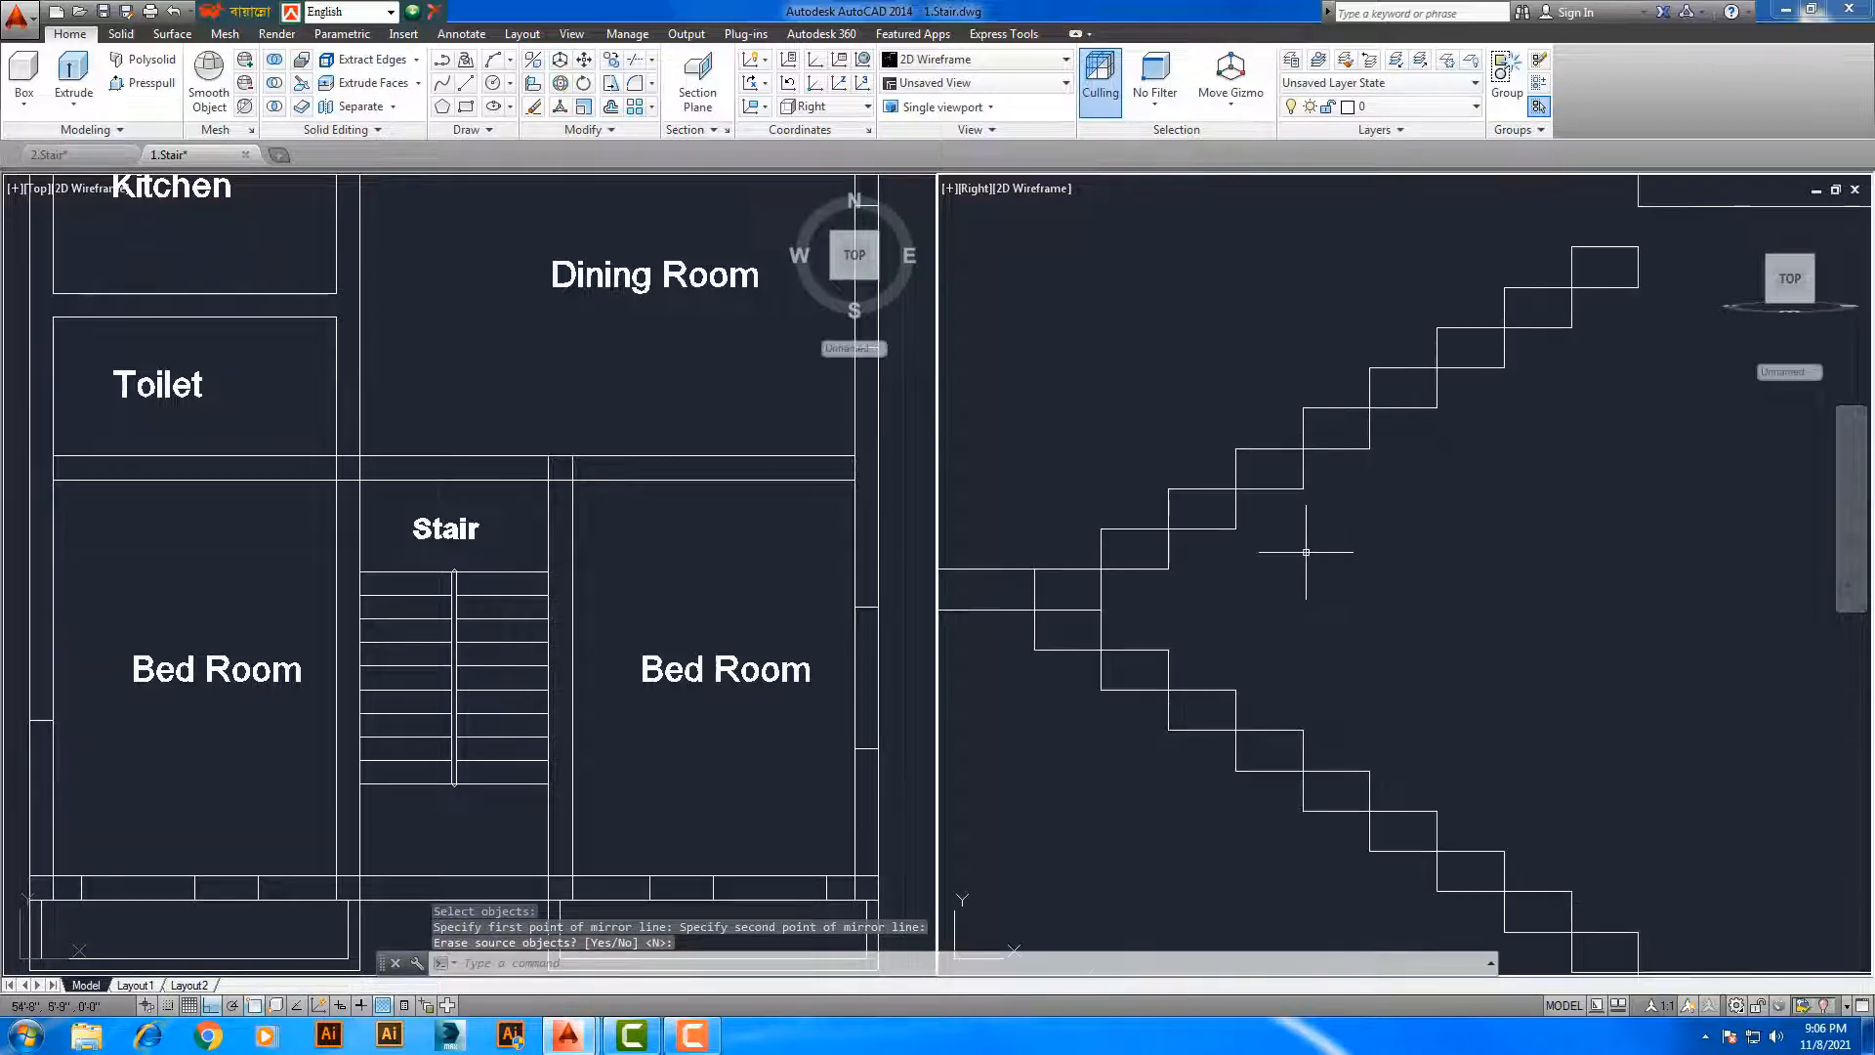
pyautogui.moveTo(1307, 551); pyautogui.dragTo(1406, 599, button='middle')
pyautogui.scroll(-2, 1413, 596)
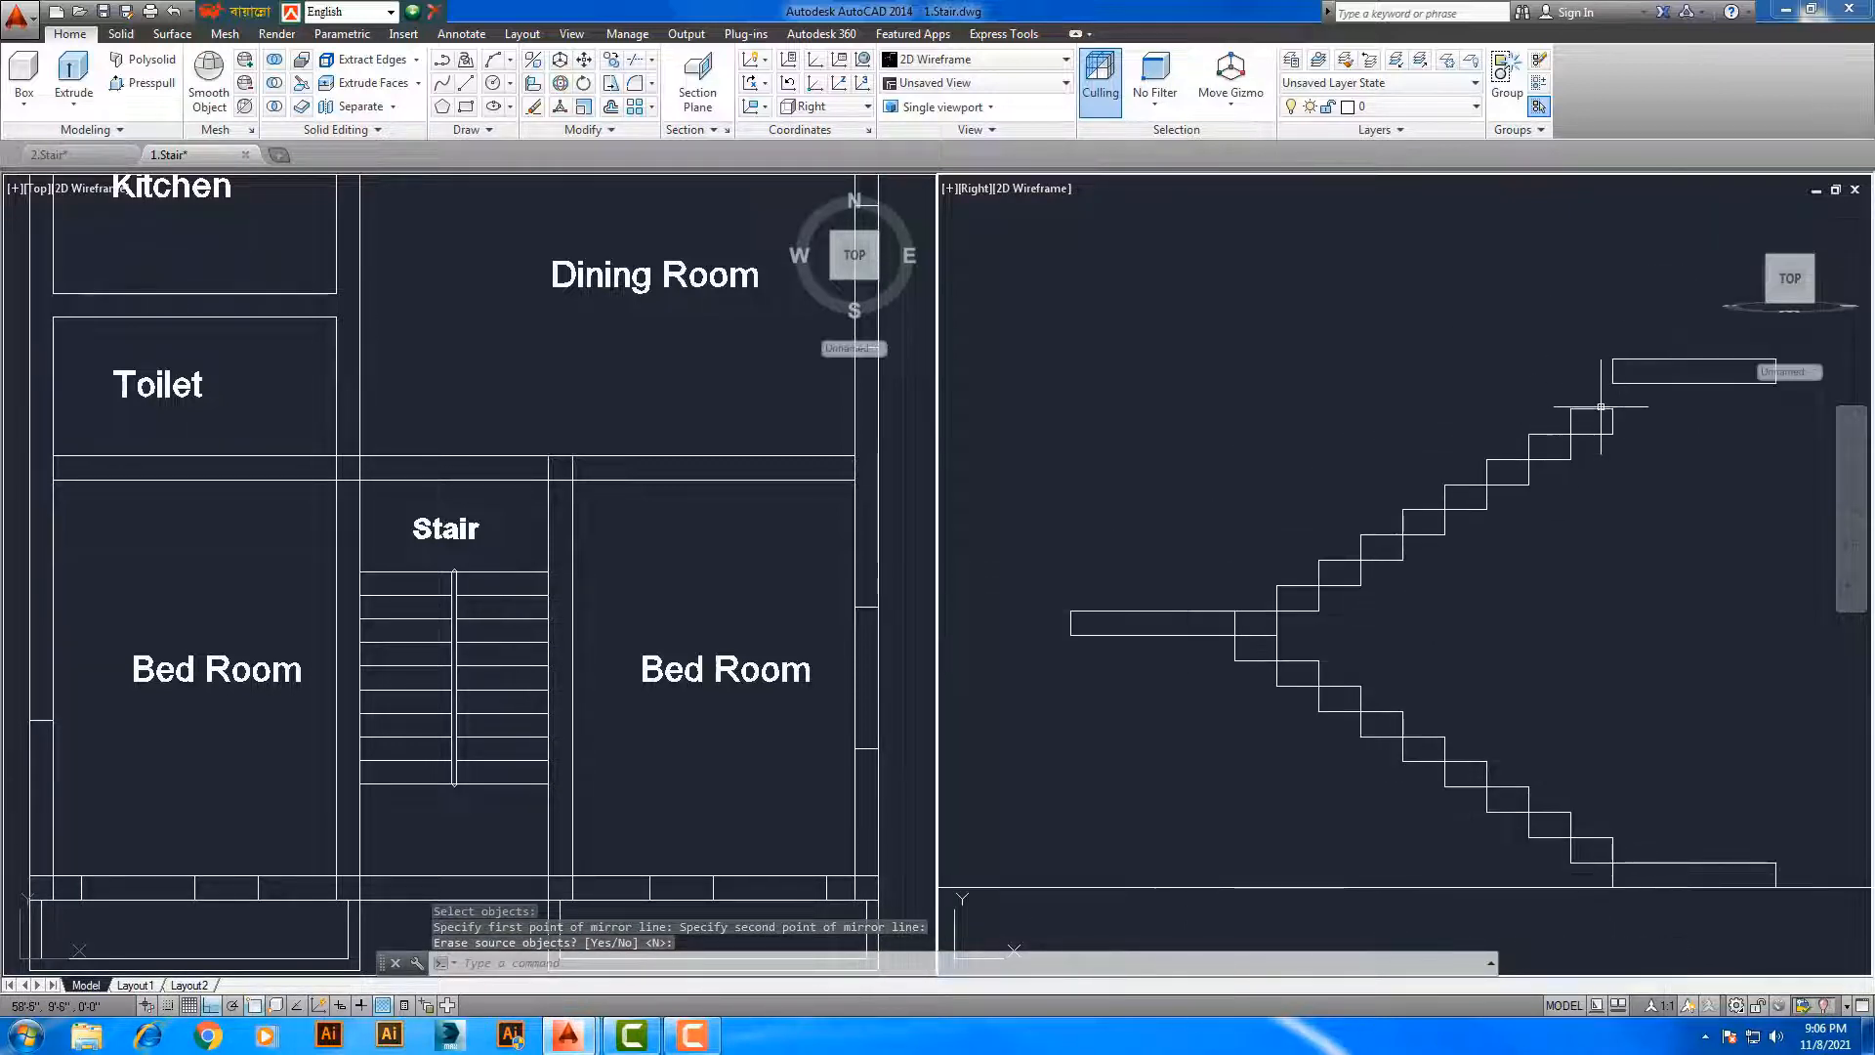
pyautogui.click(583, 60)
pyautogui.click(1614, 587)
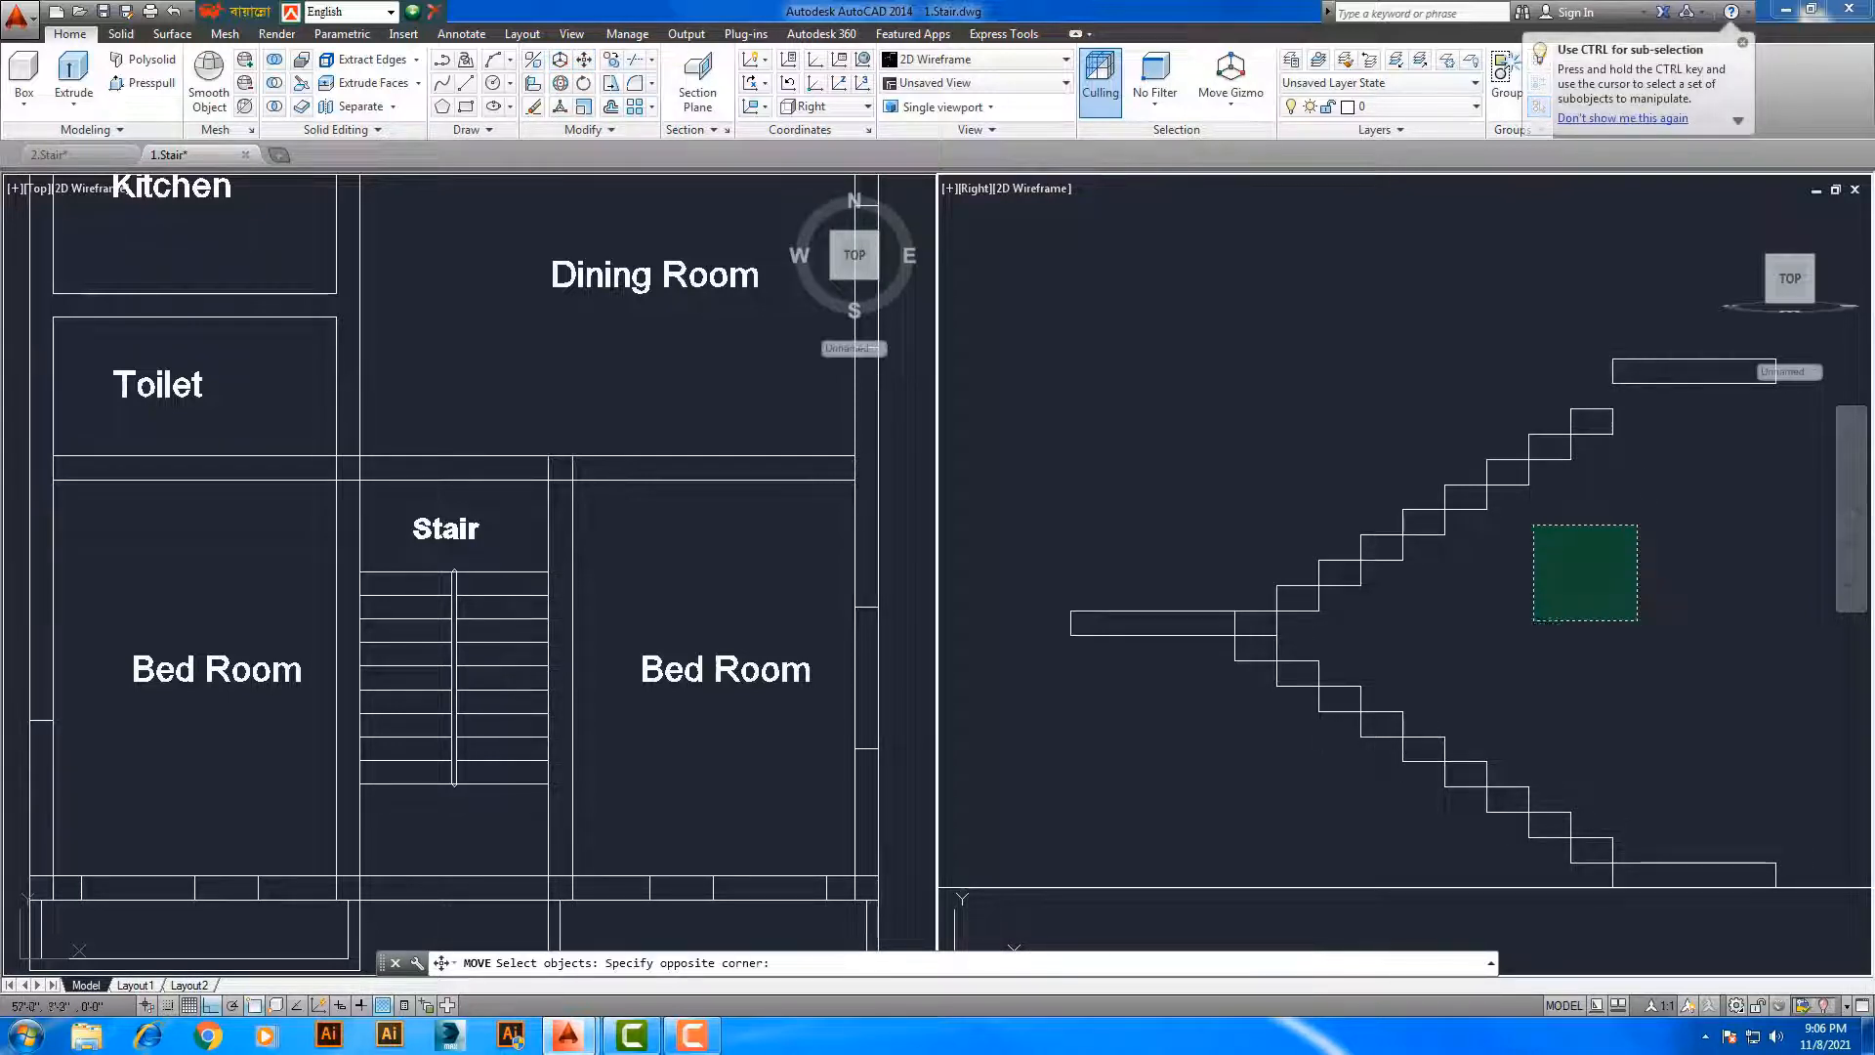
pyautogui.click(1451, 402)
pyautogui.click(1476, 646)
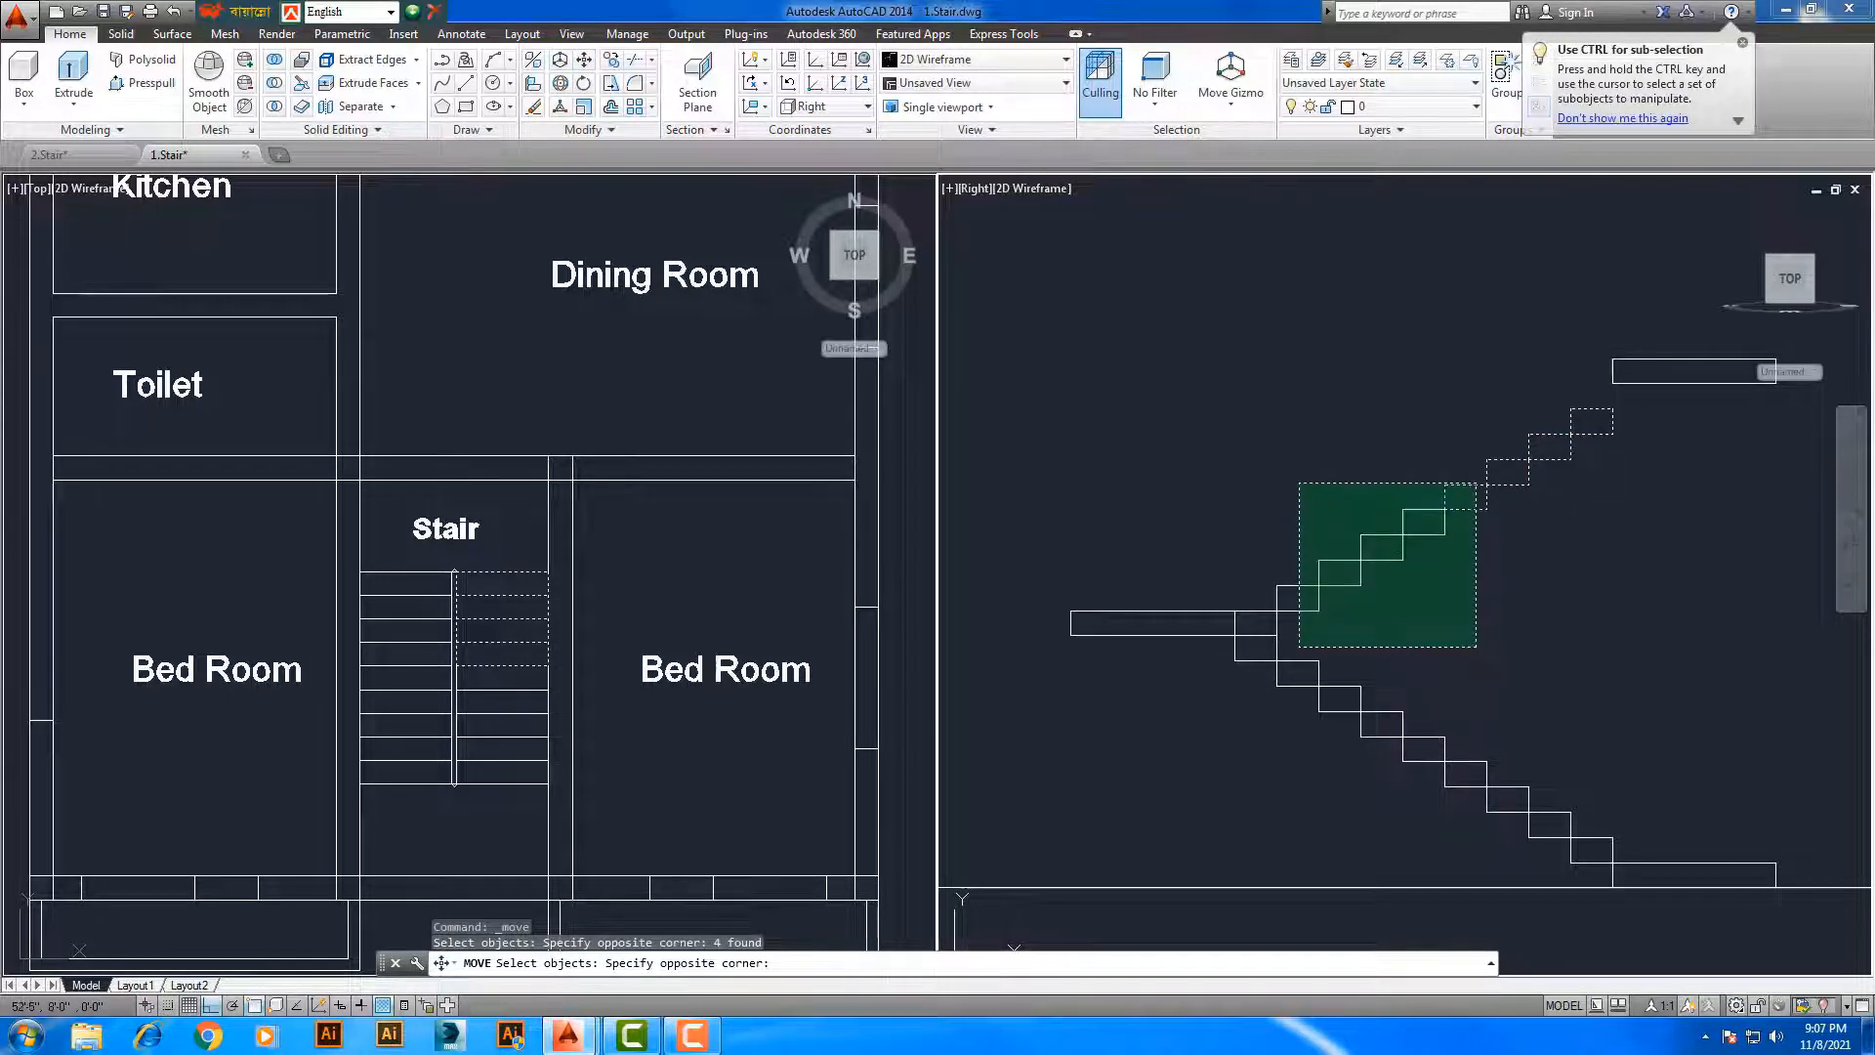
pyautogui.click(1299, 483)
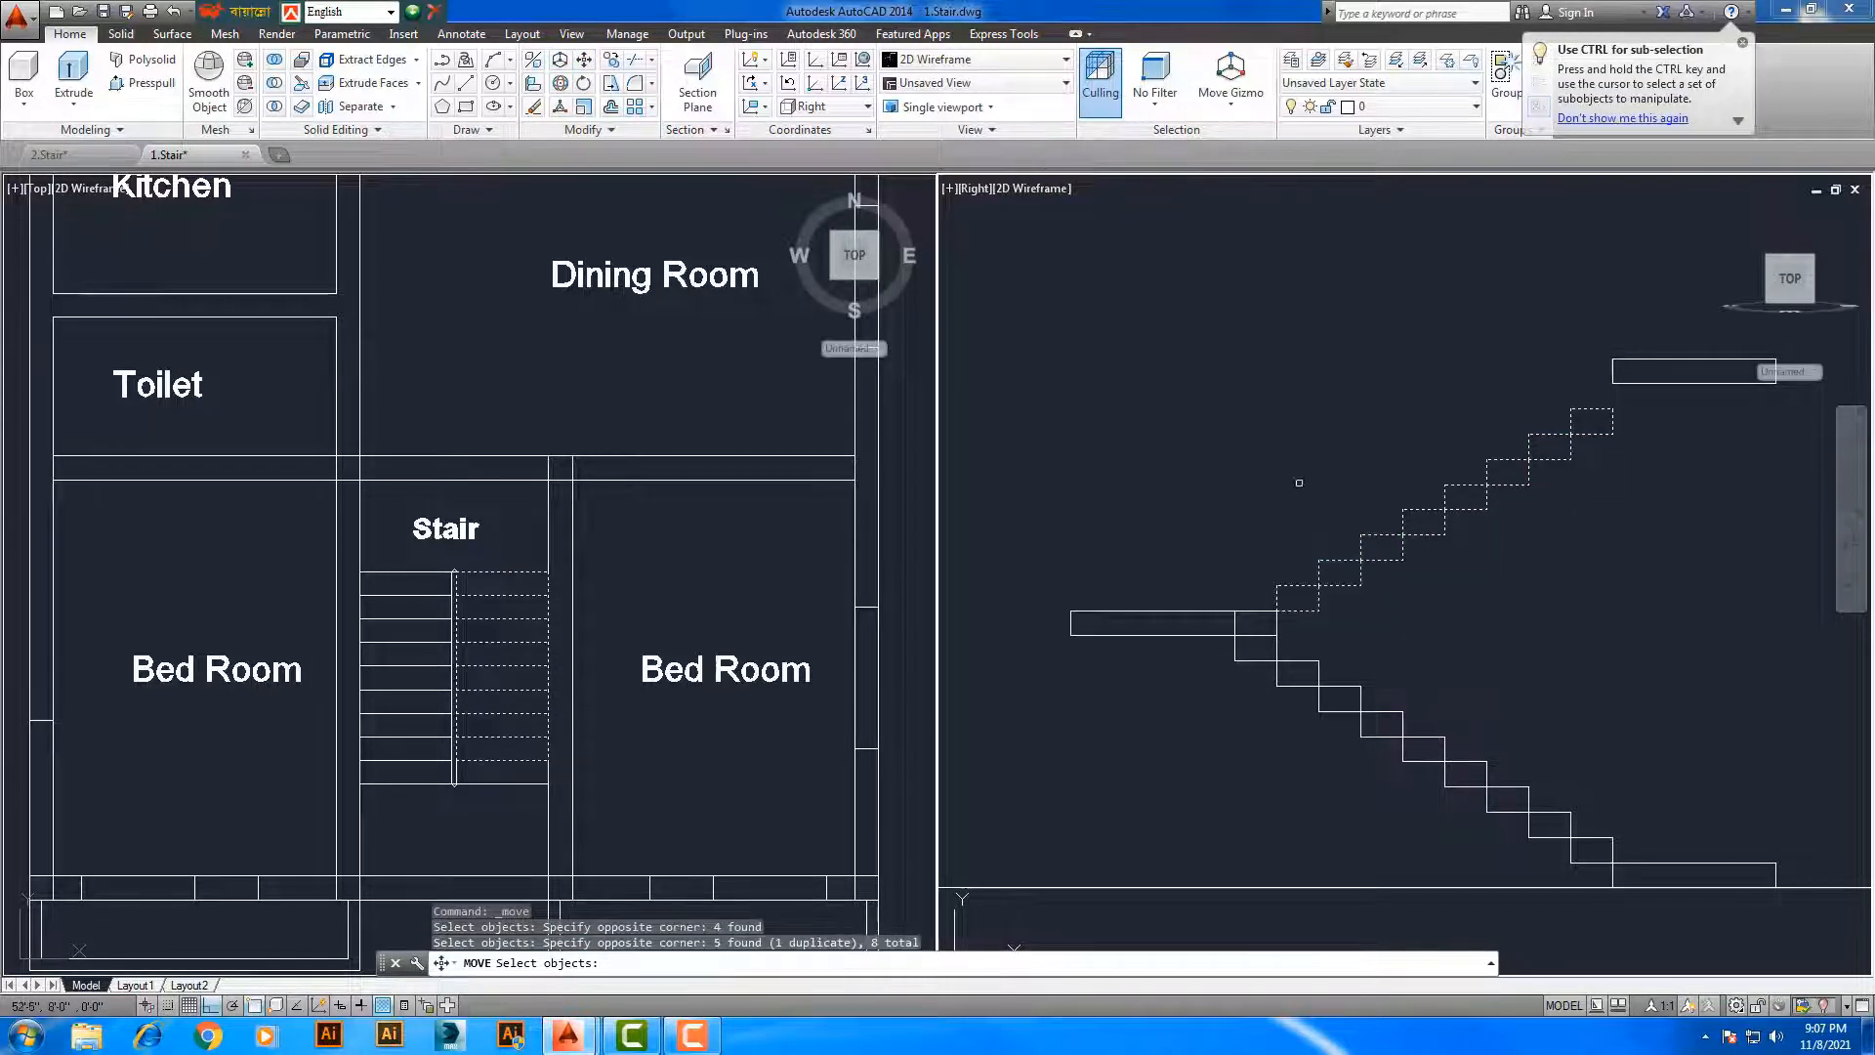
pyautogui.click(1277, 624)
pyautogui.press('Return')
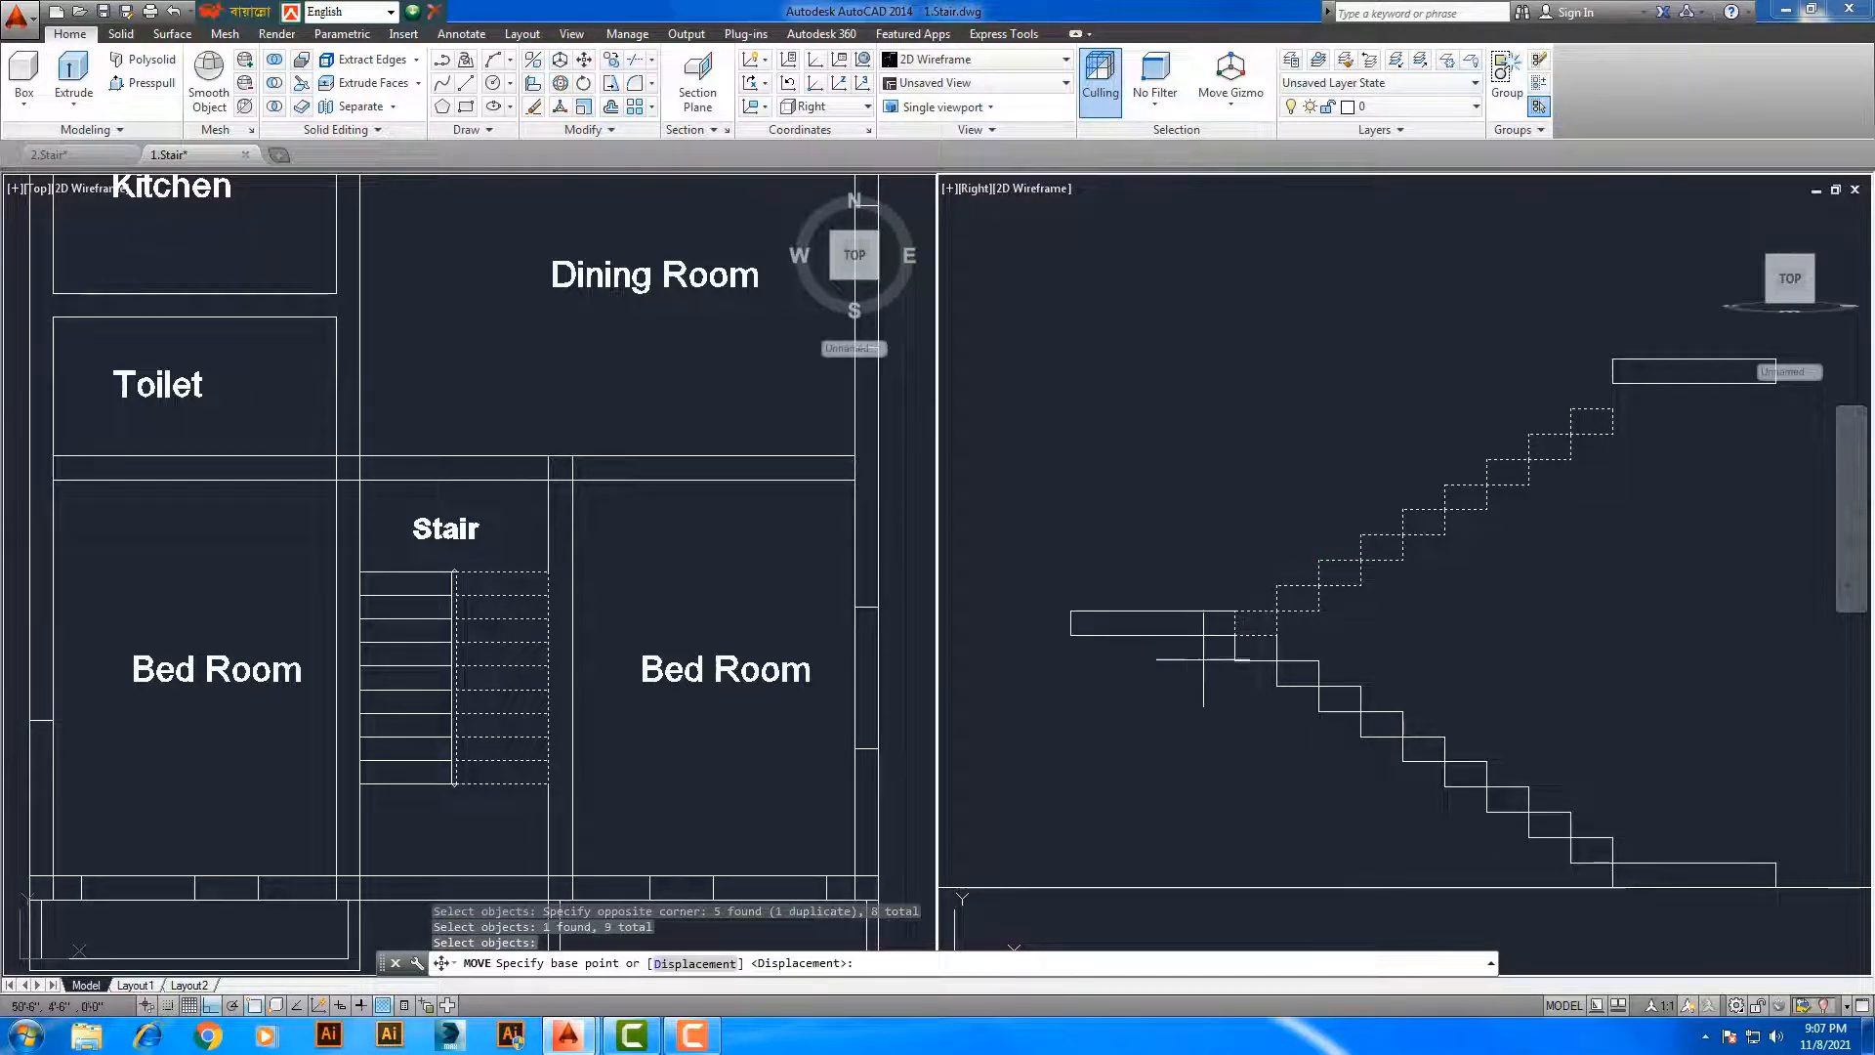
pyautogui.click(1276, 587)
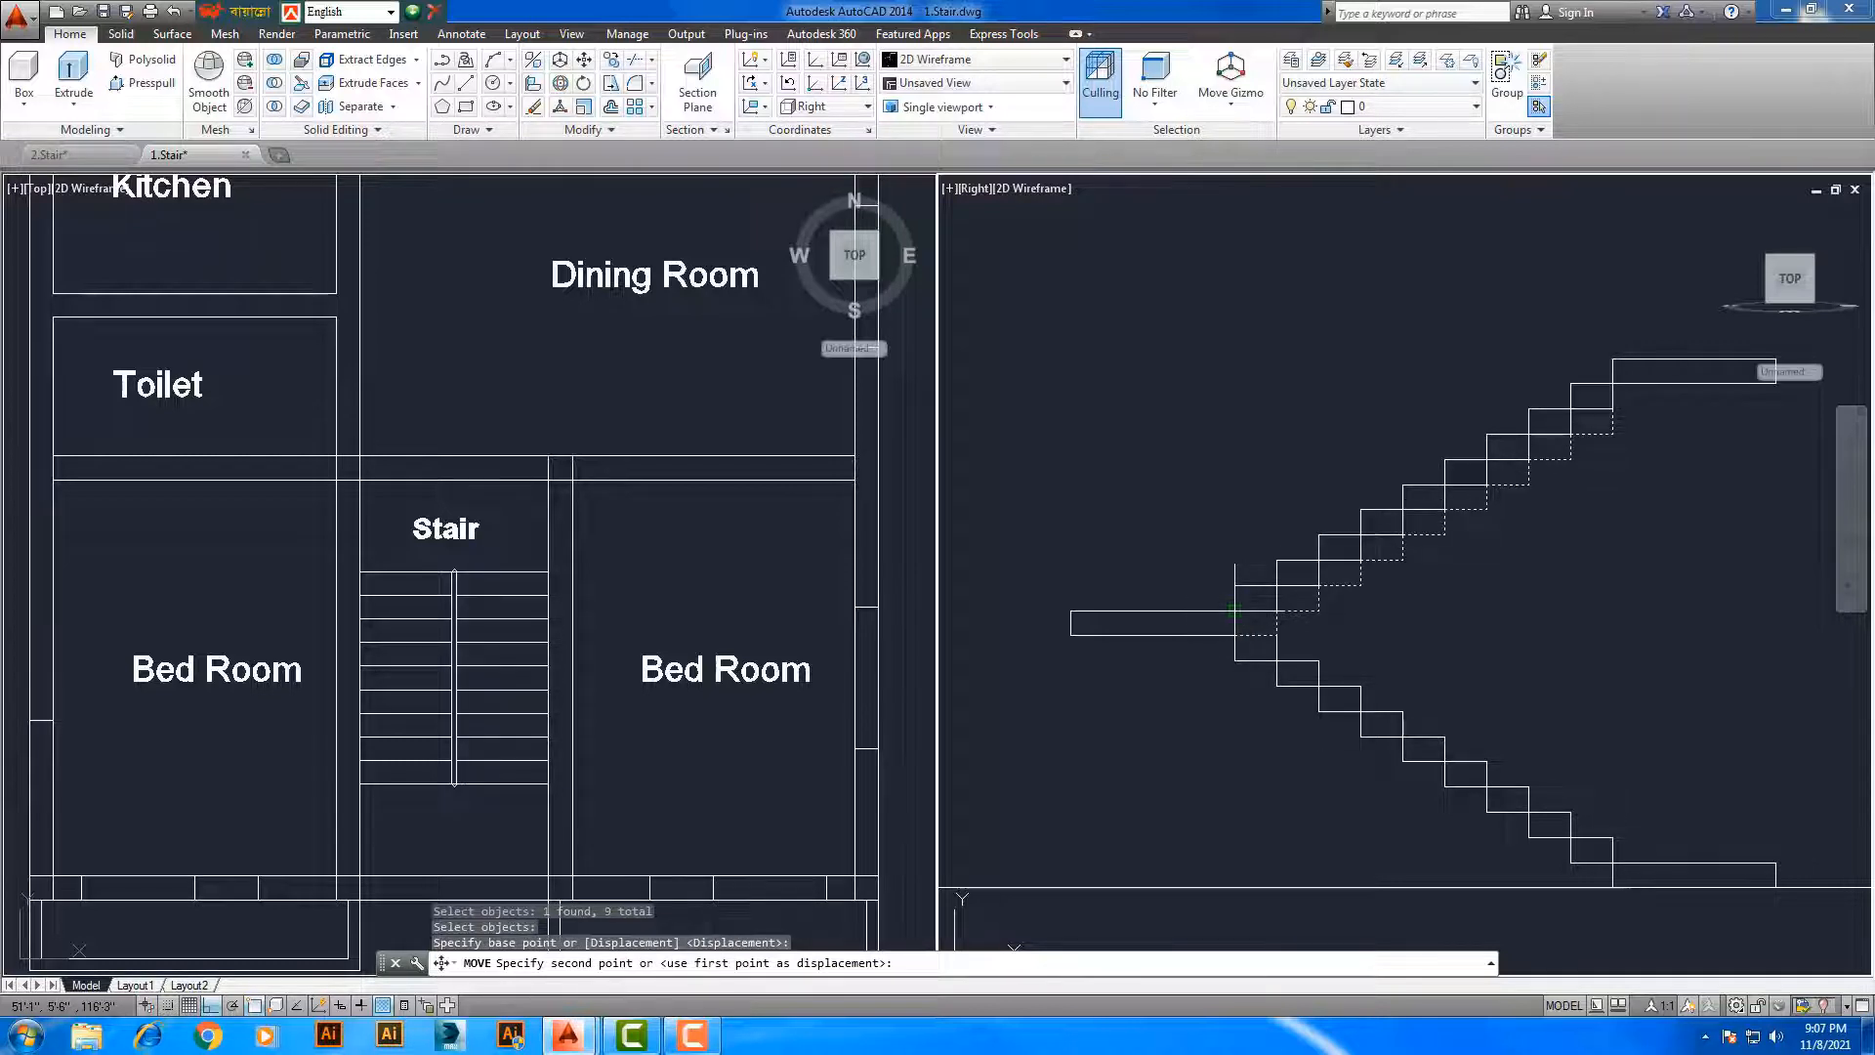
pyautogui.click(1549, 419)
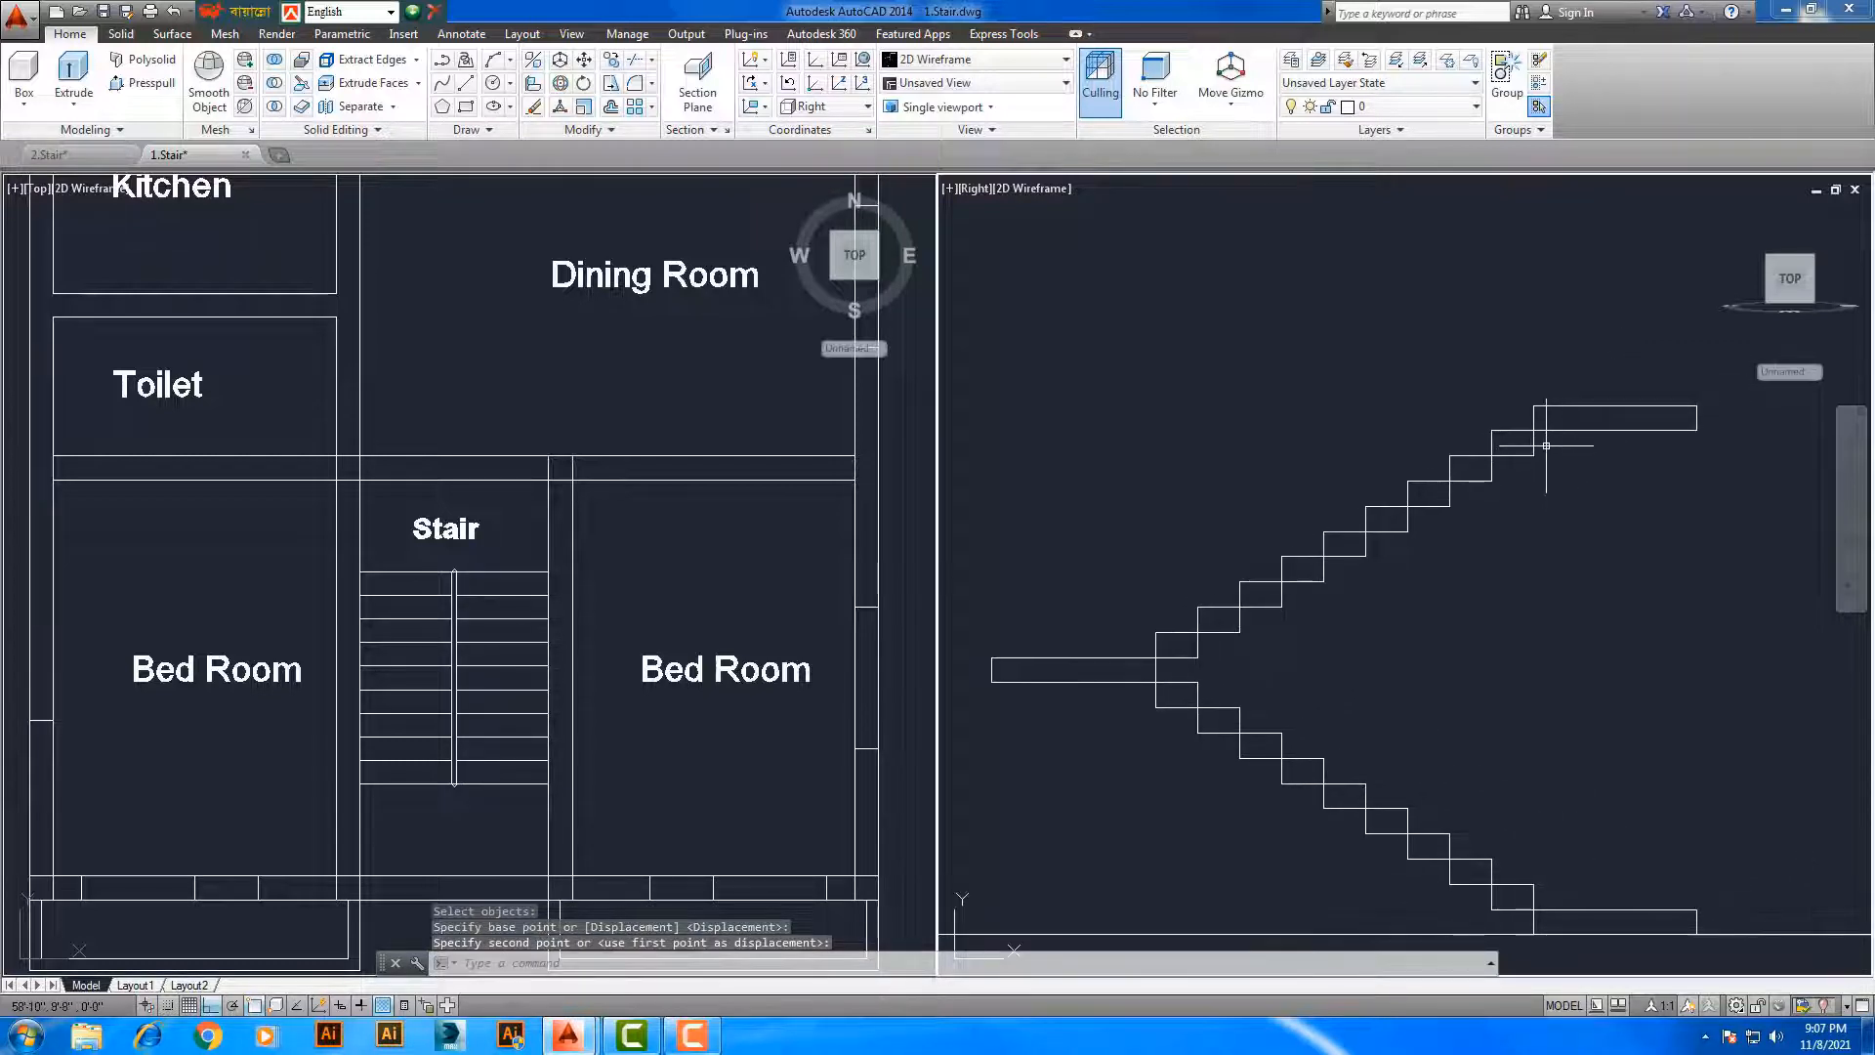
pyautogui.scroll(-2, 1557, 436)
pyautogui.moveTo(1569, 566); pyautogui.dragTo(1515, 534, button='middle')
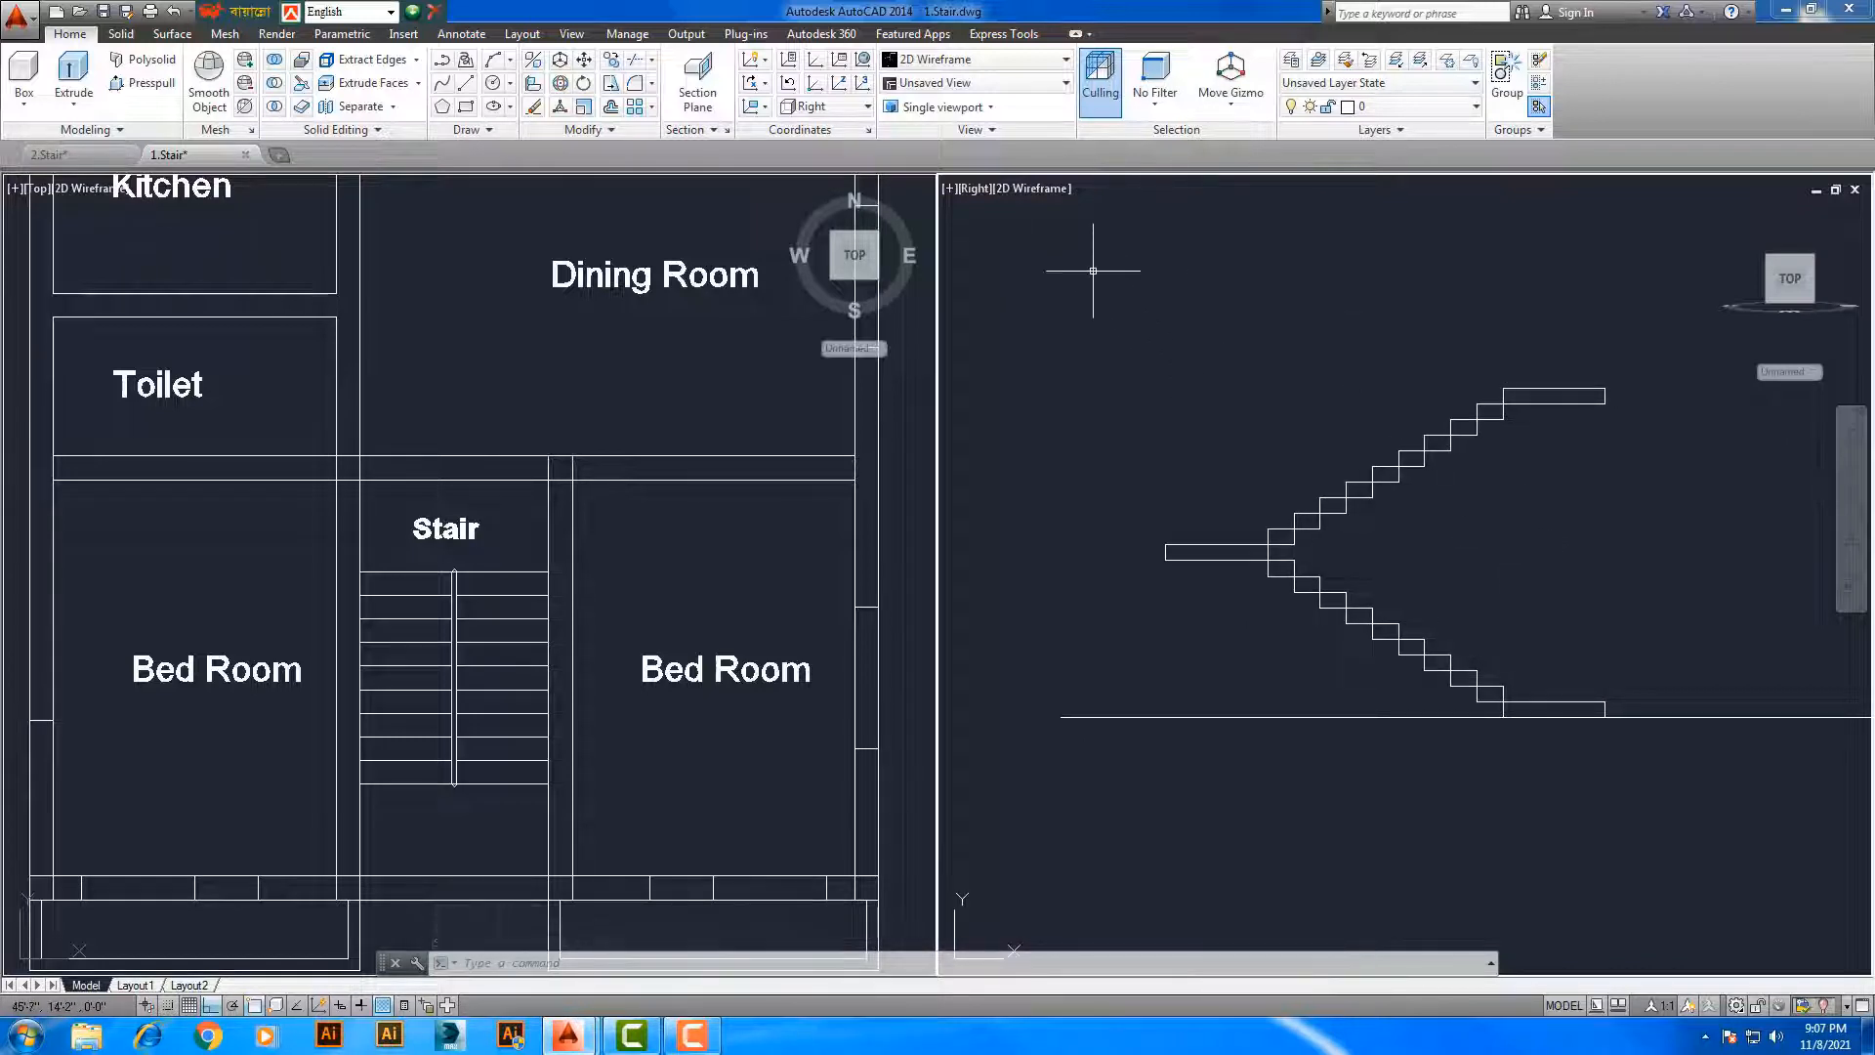
# Set the 3D viewport to the SW Isometric view with the Realistic visual style
pyautogui.click(981, 190)
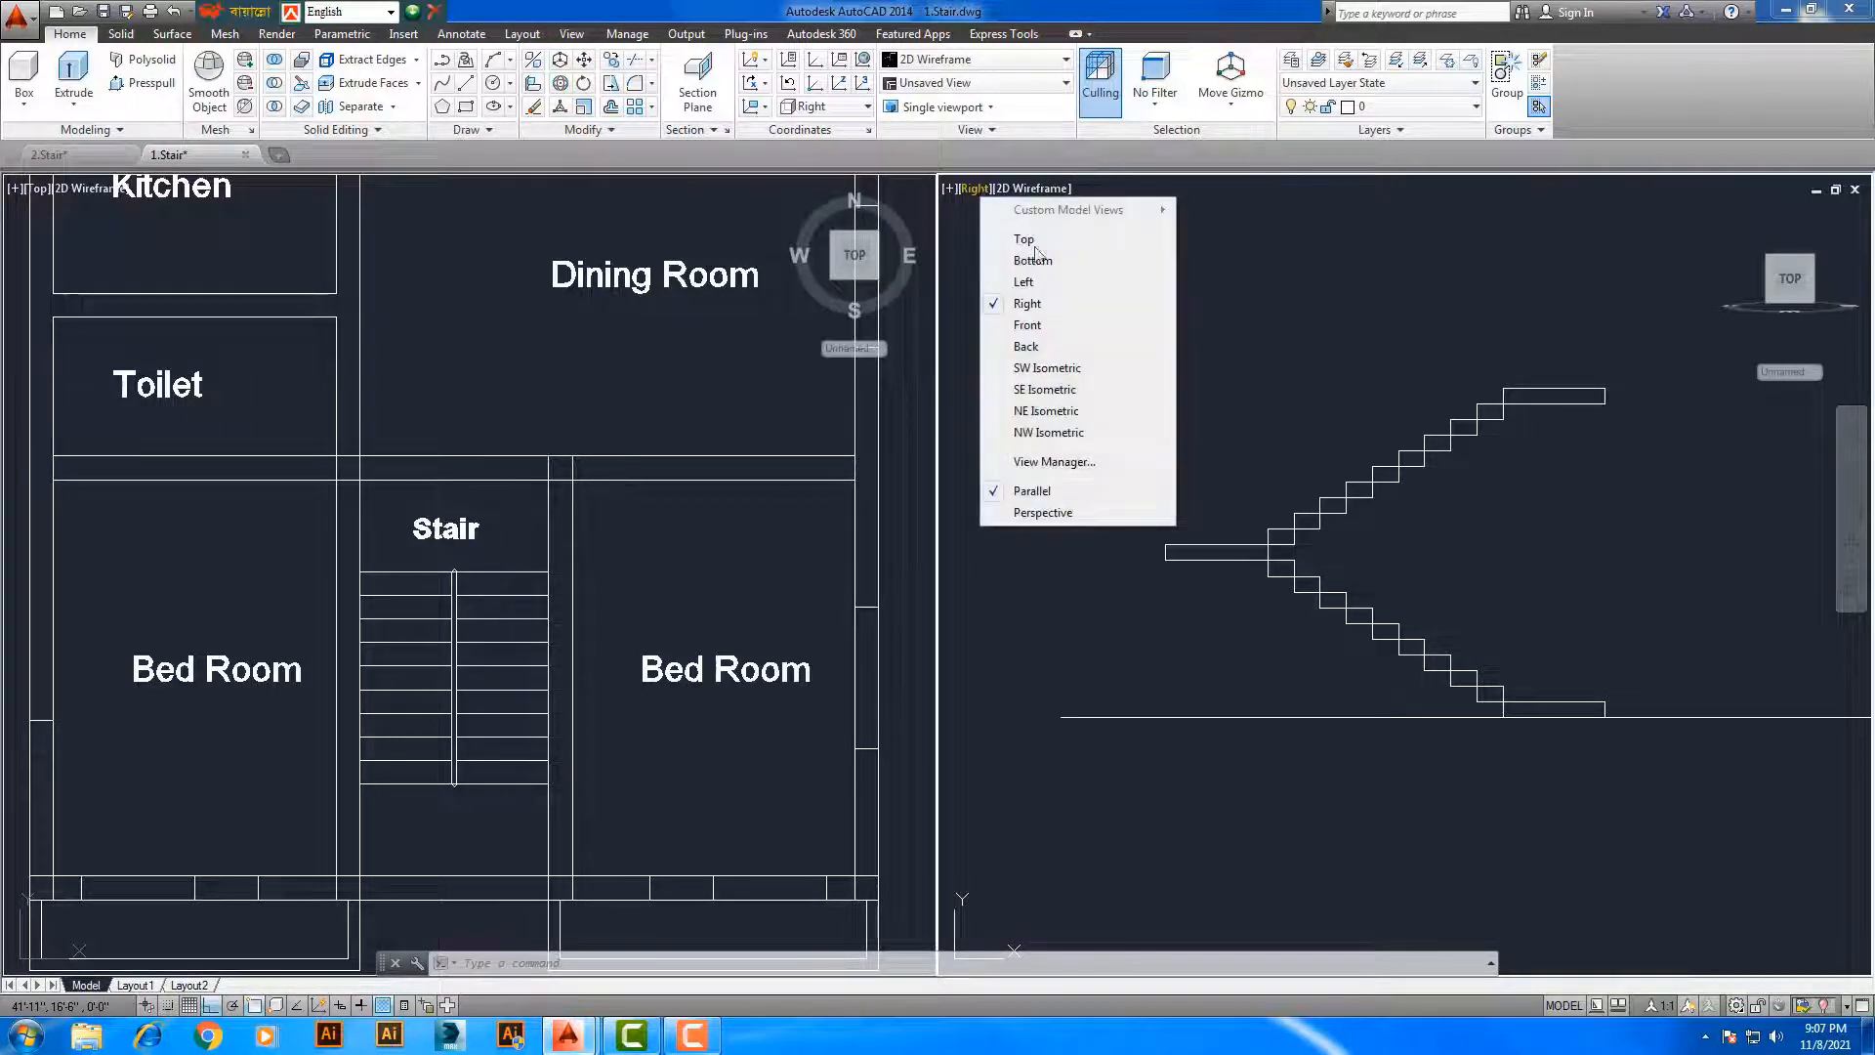
pyautogui.click(1044, 373)
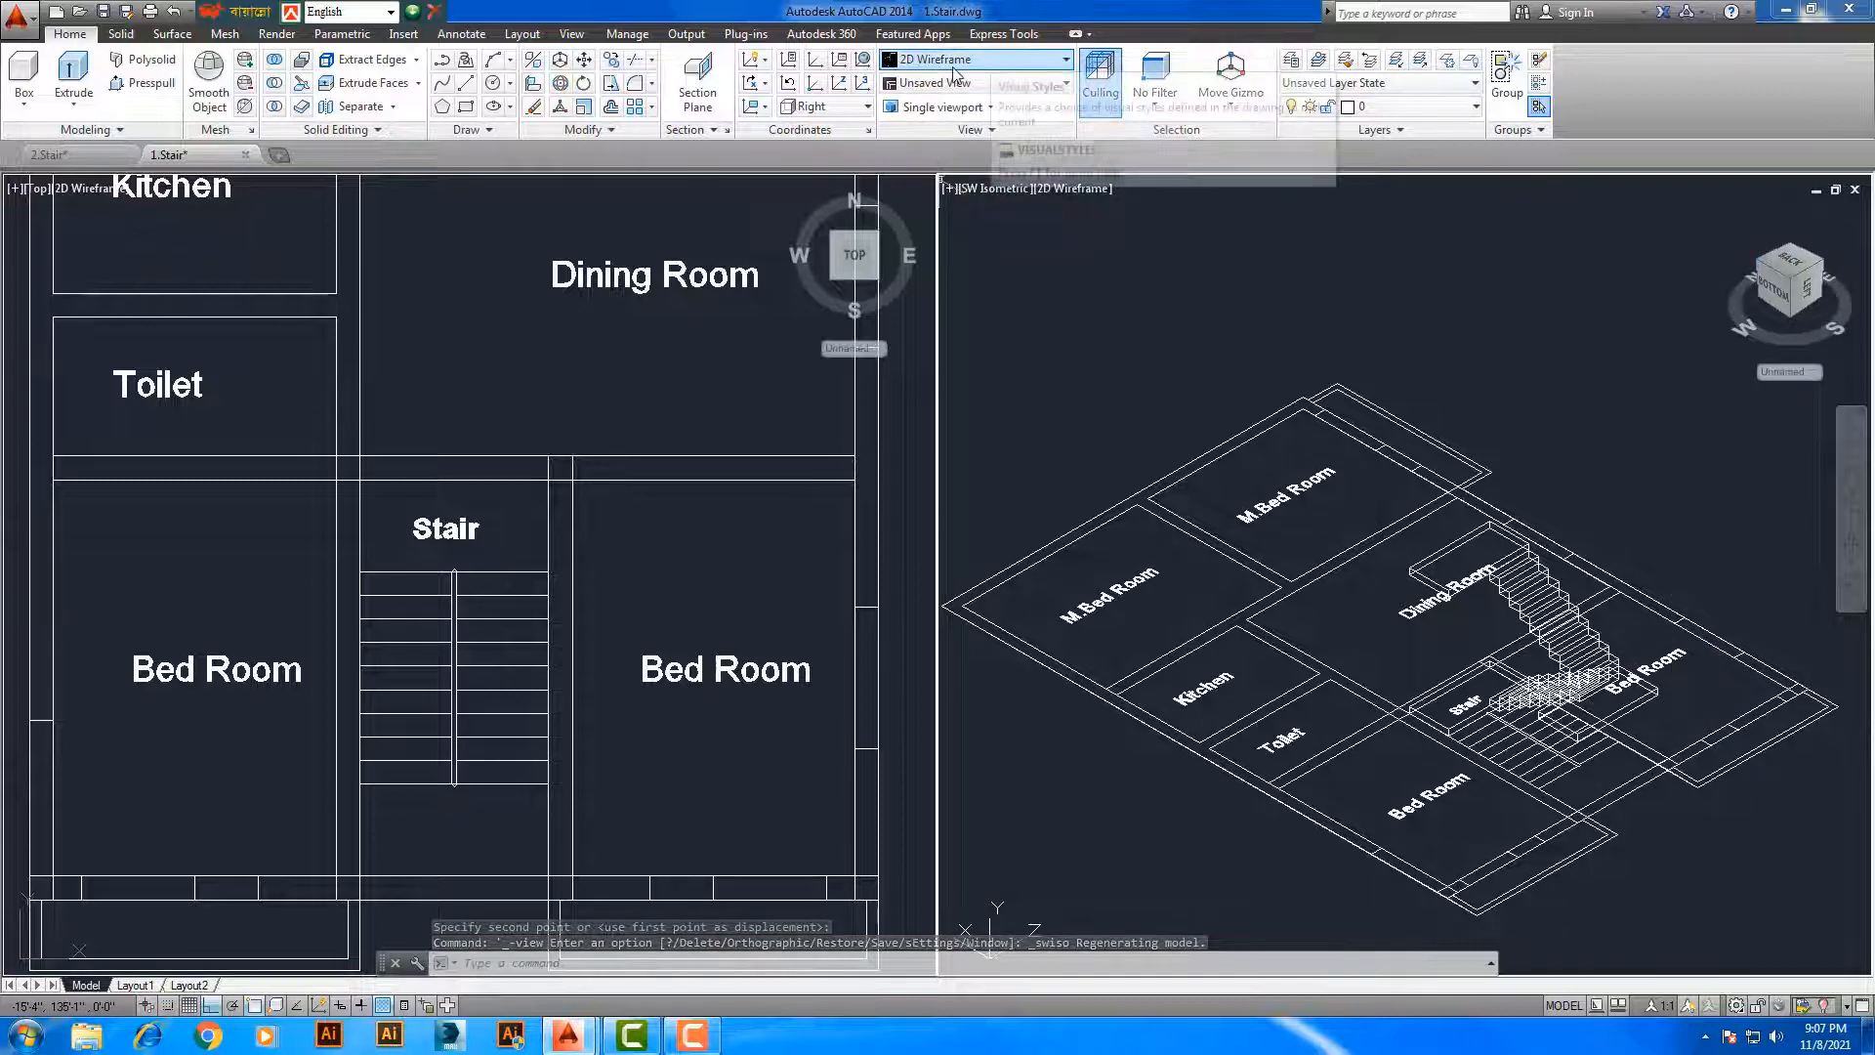
pyautogui.click(1044, 63)
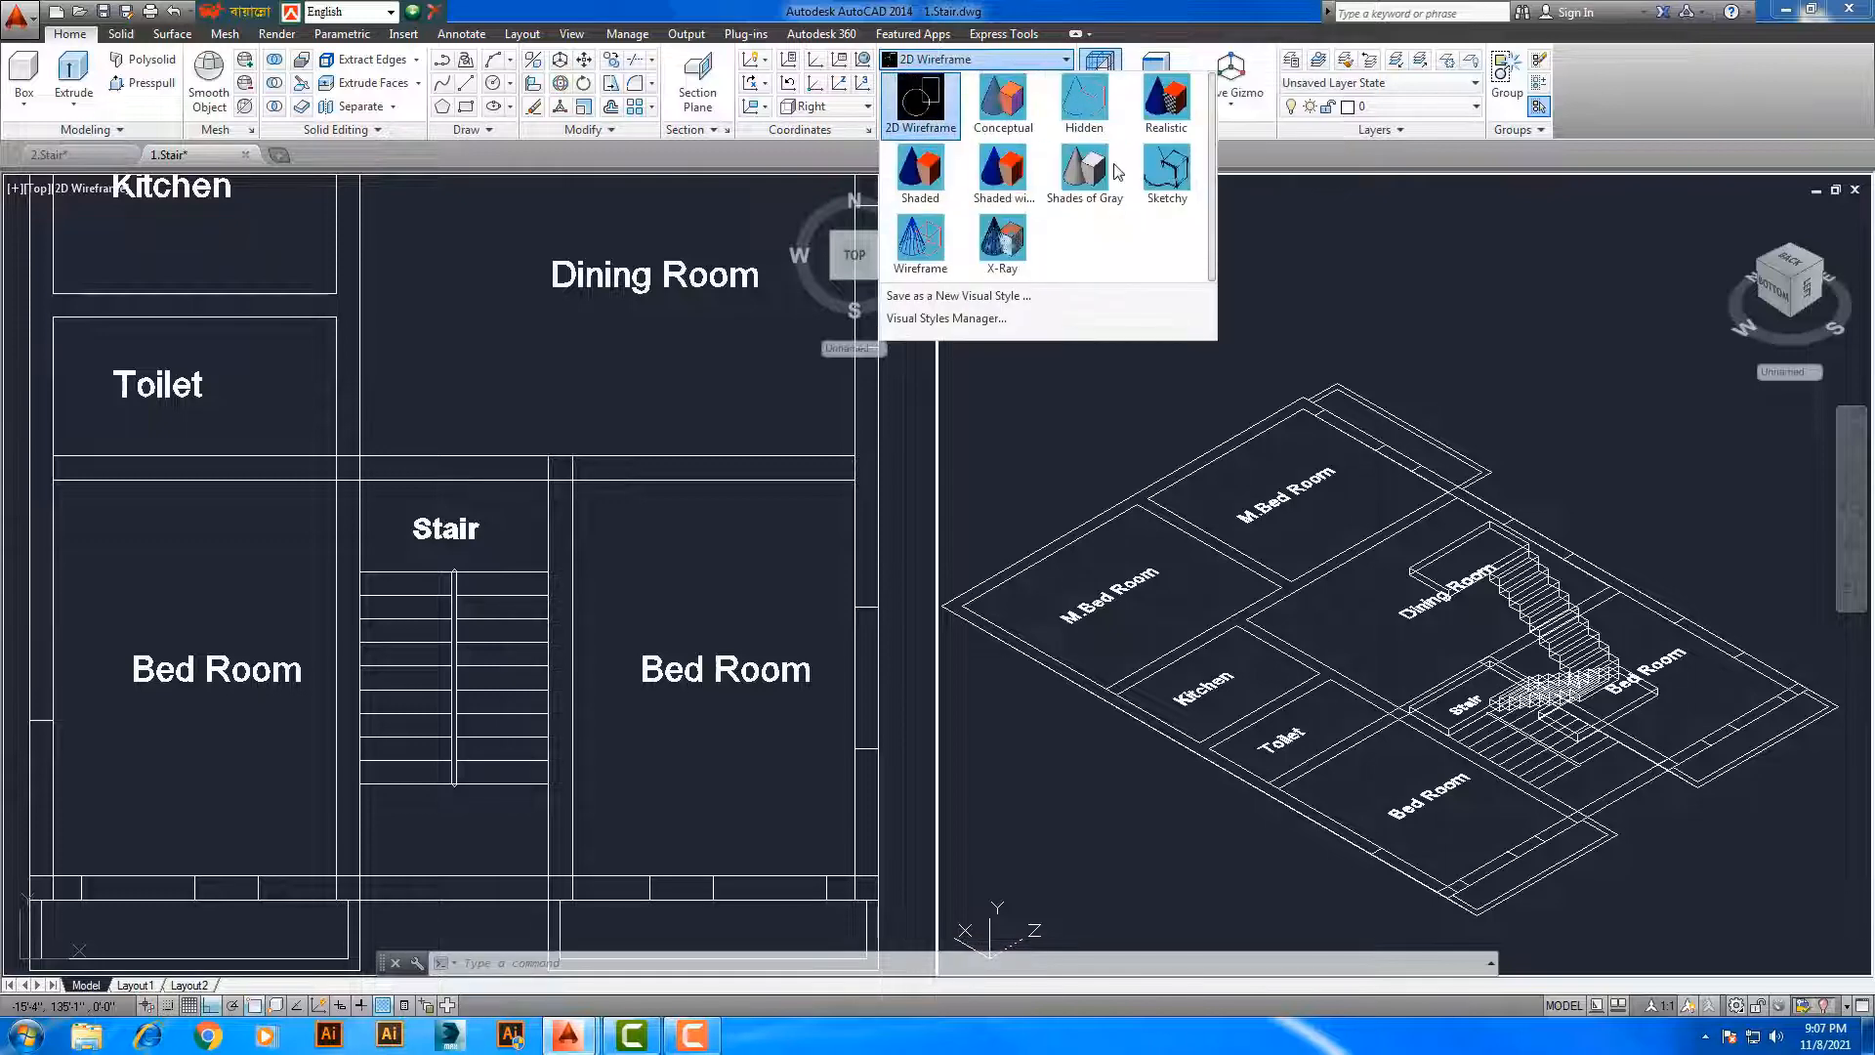
pyautogui.click(1171, 118)
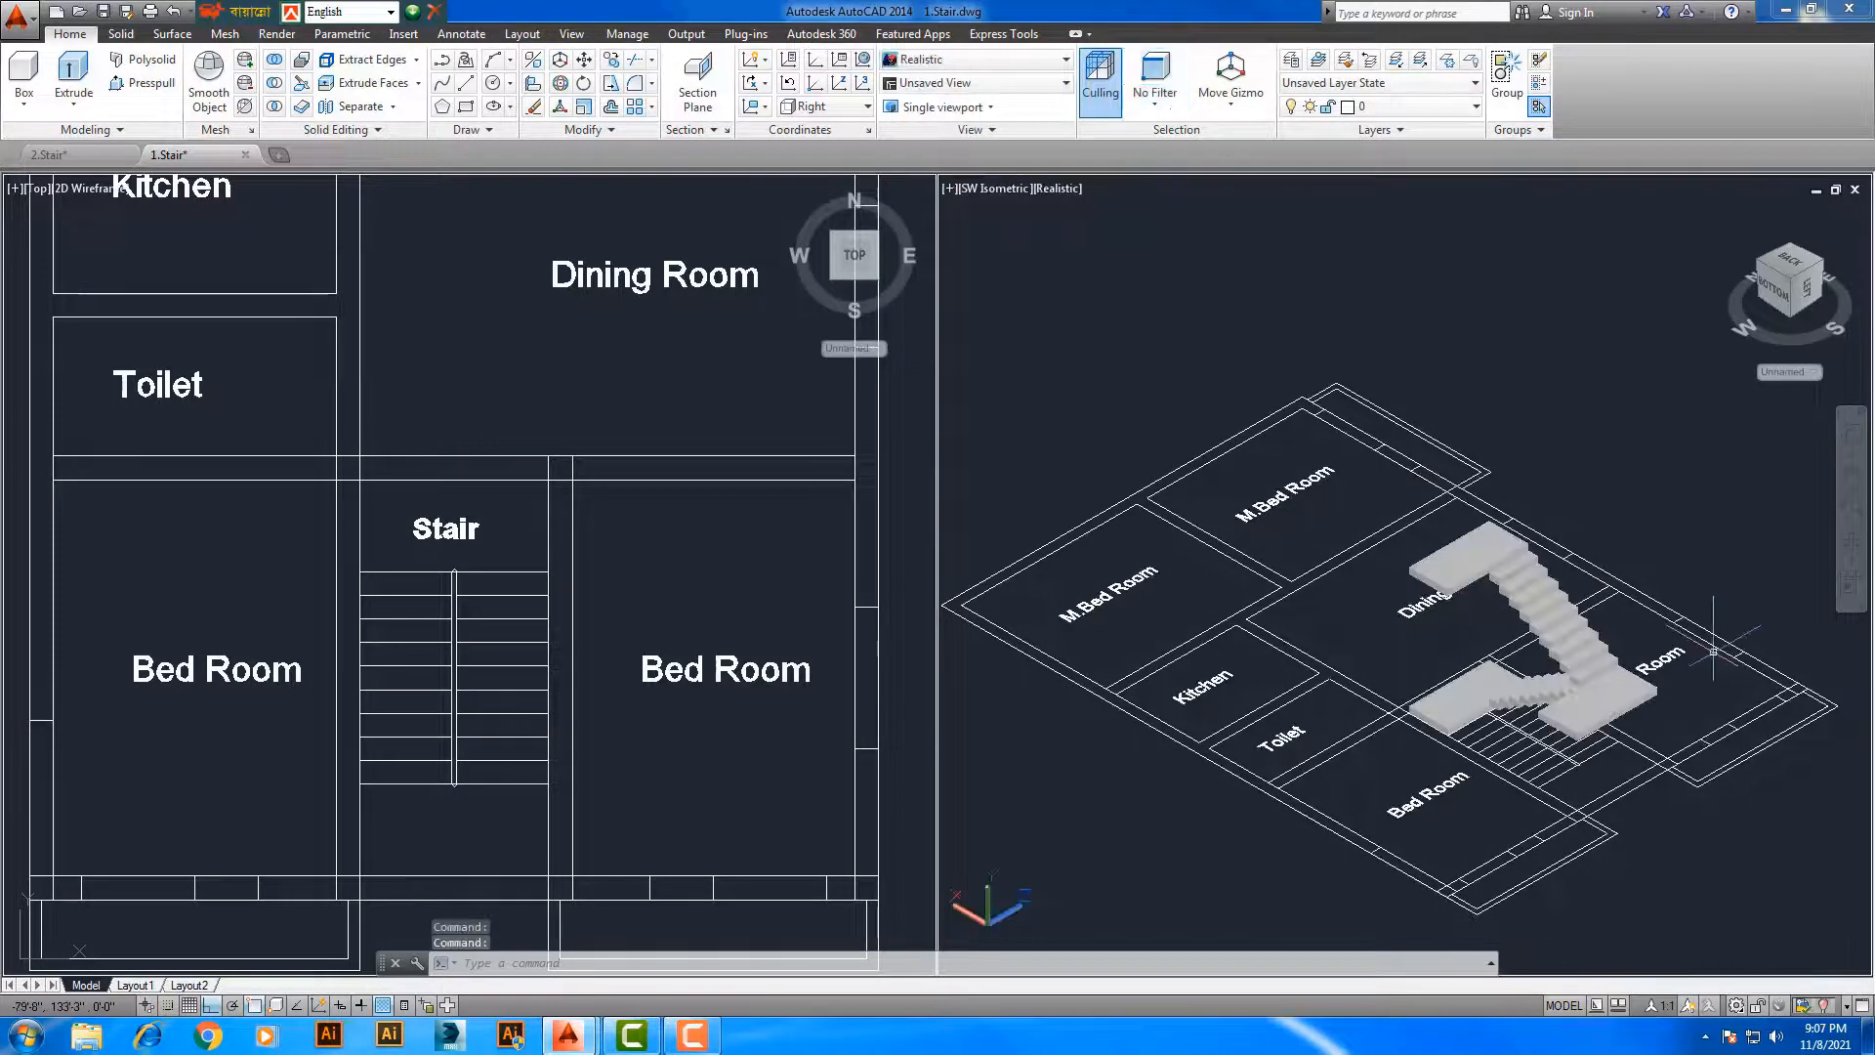
# Move the upper flight's nine treads to the west side, from the top tread's upper back corner to the upper landing's lower west corner
pyautogui.keyDown('shift'); pyautogui.moveTo(1700, 635); pyautogui.dragTo(1094, 703, button='middle'); pyautogui.keyUp('shift')
pyautogui.scroll(6, 1276, 661)
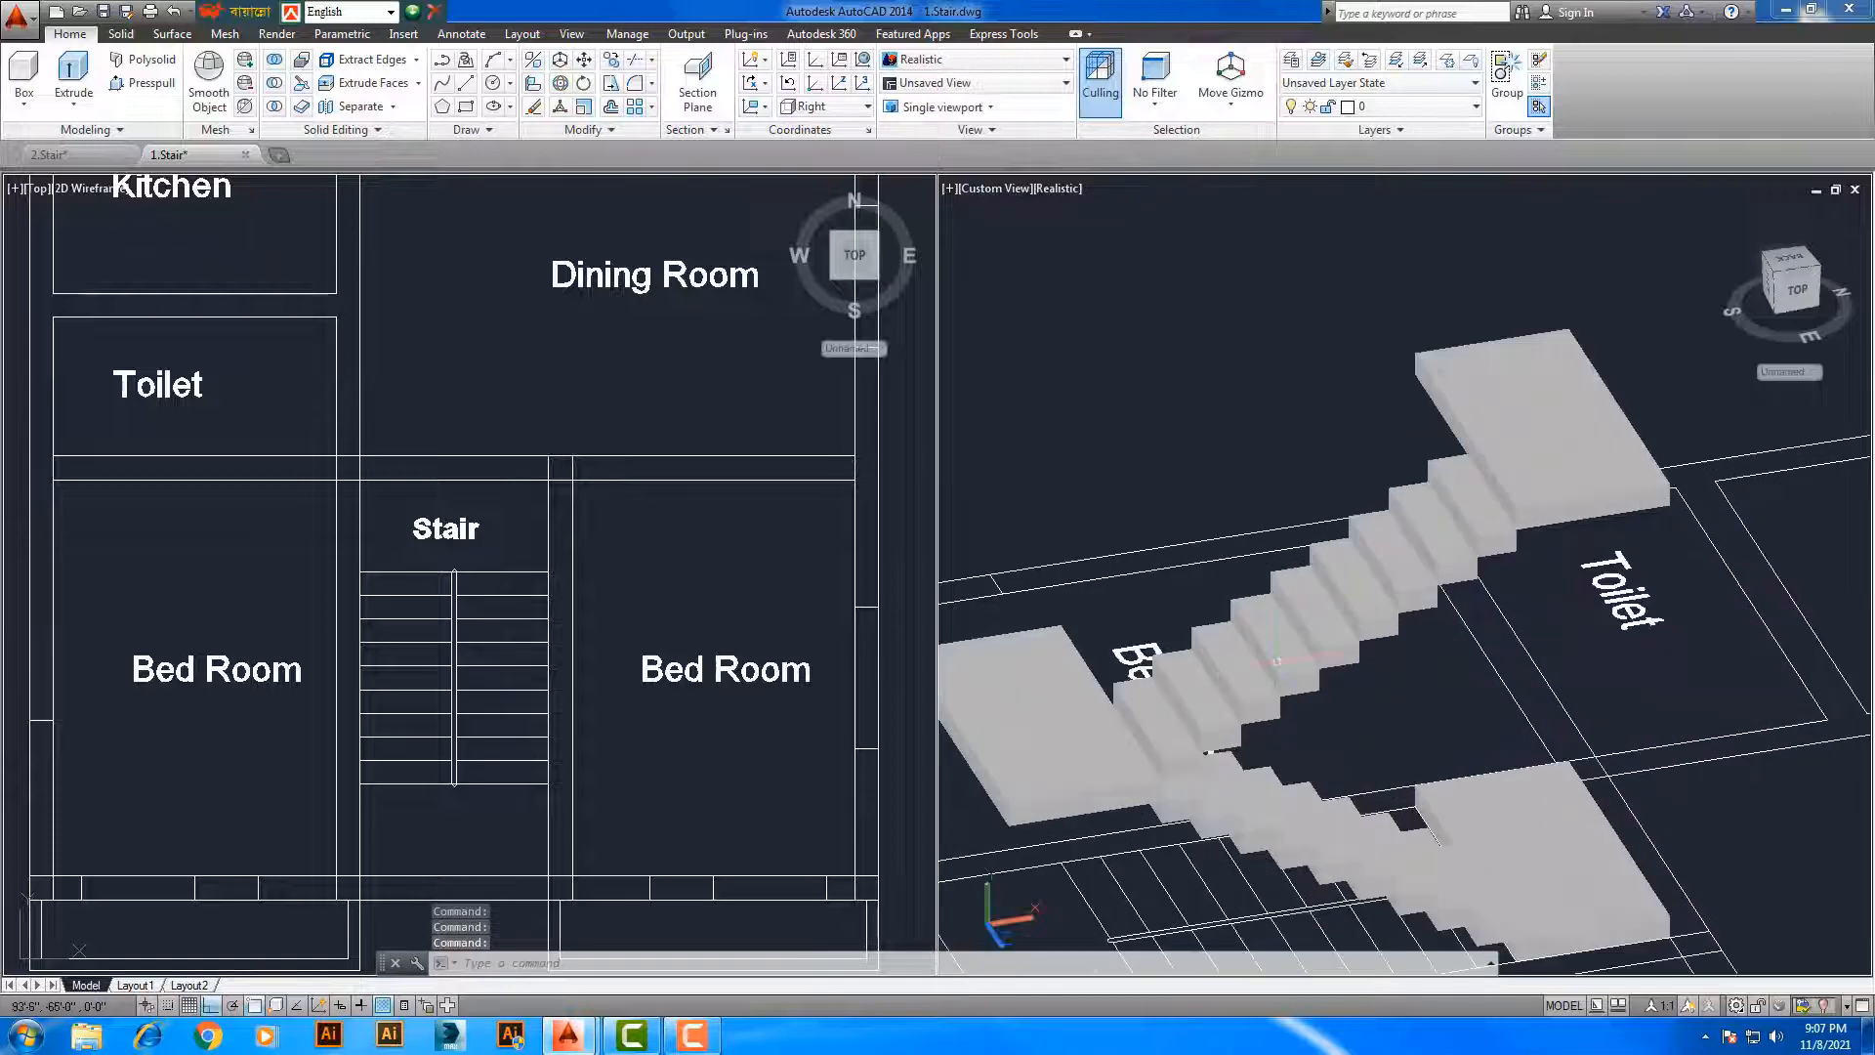
pyautogui.moveTo(1277, 661); pyautogui.dragTo(1281, 625, button='middle')
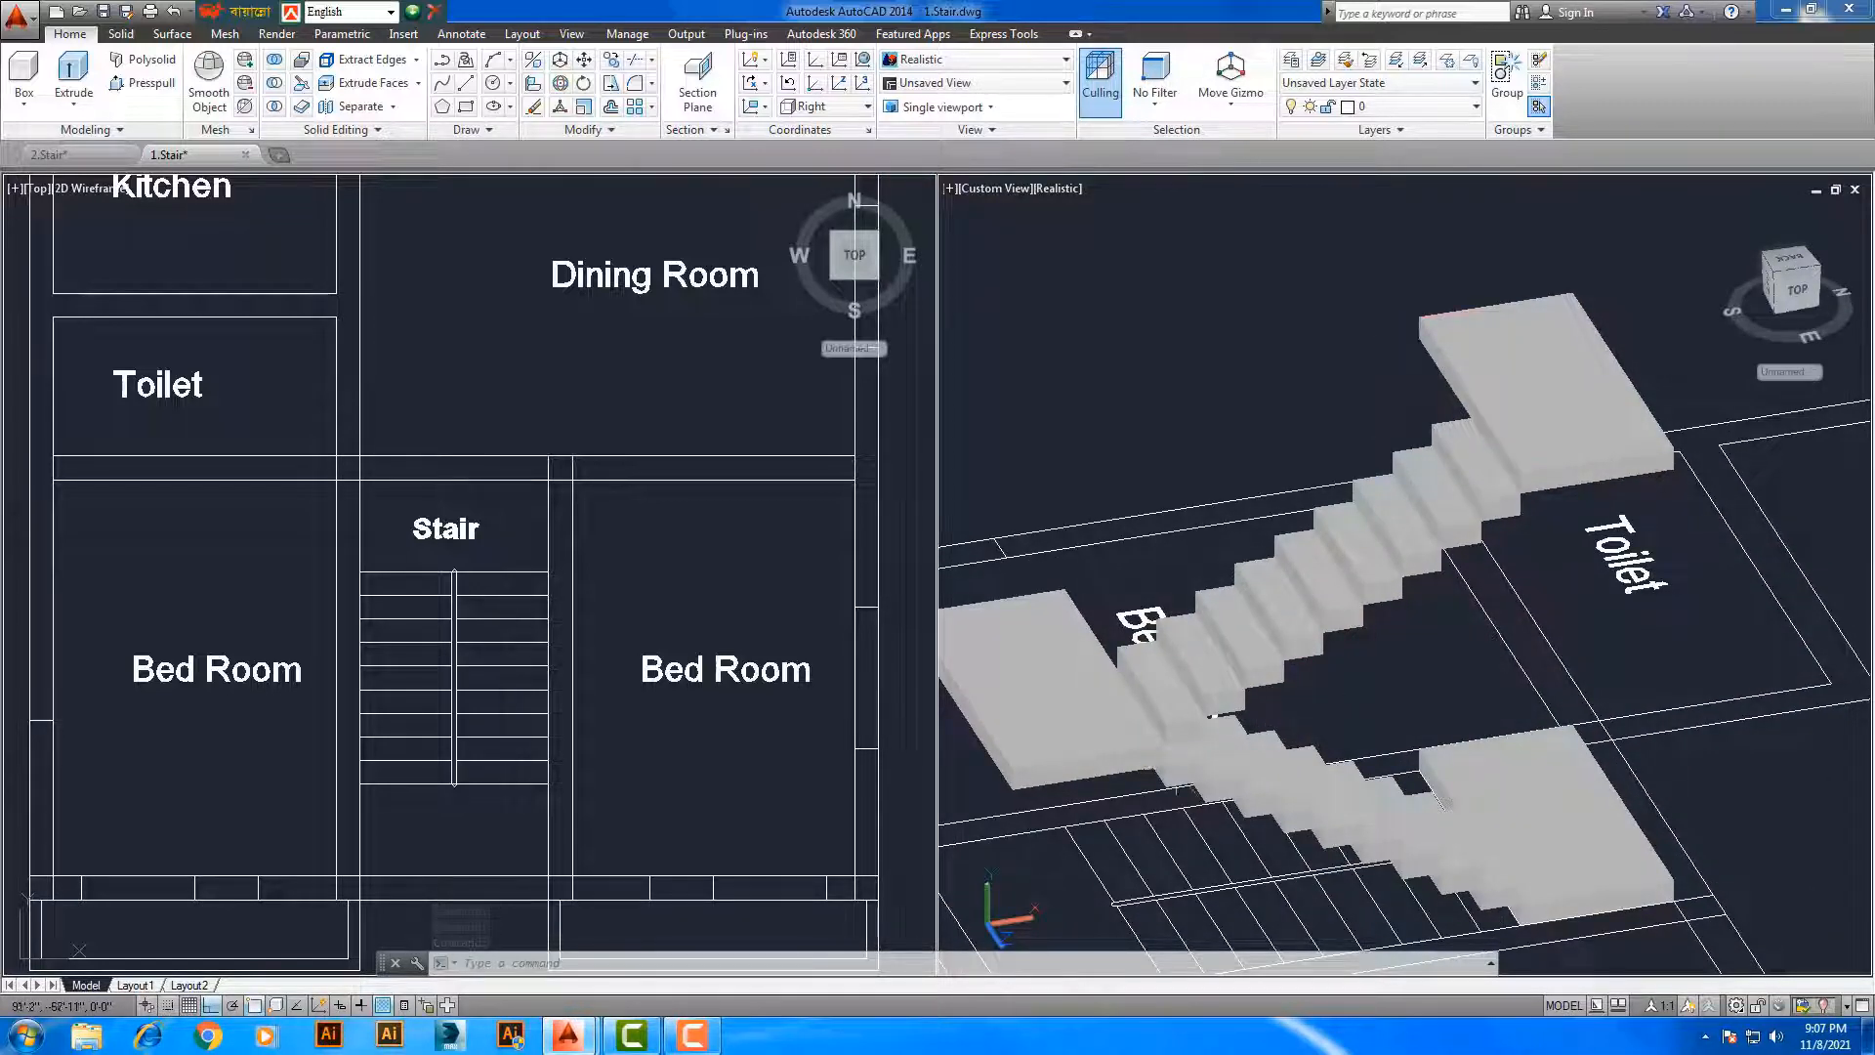
pyautogui.click(583, 60)
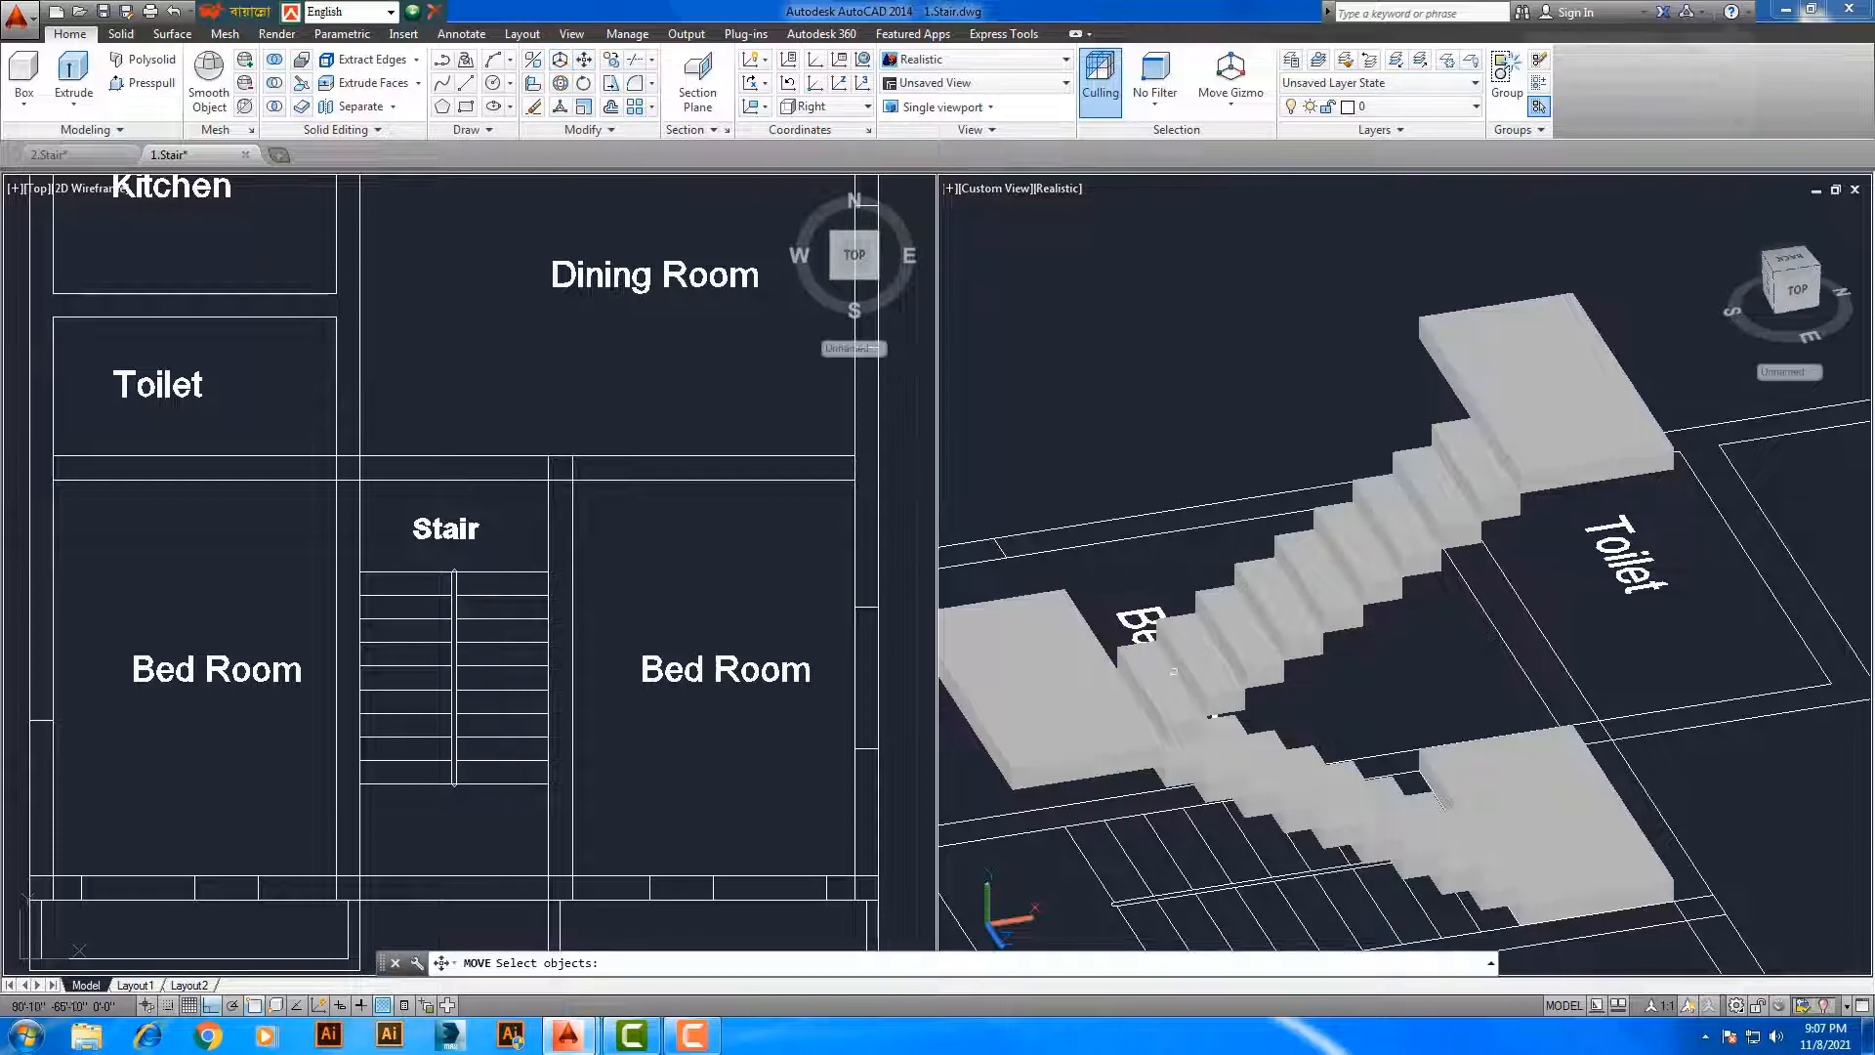
pyautogui.click(1172, 711)
pyautogui.click(1226, 669)
pyautogui.click(1244, 654)
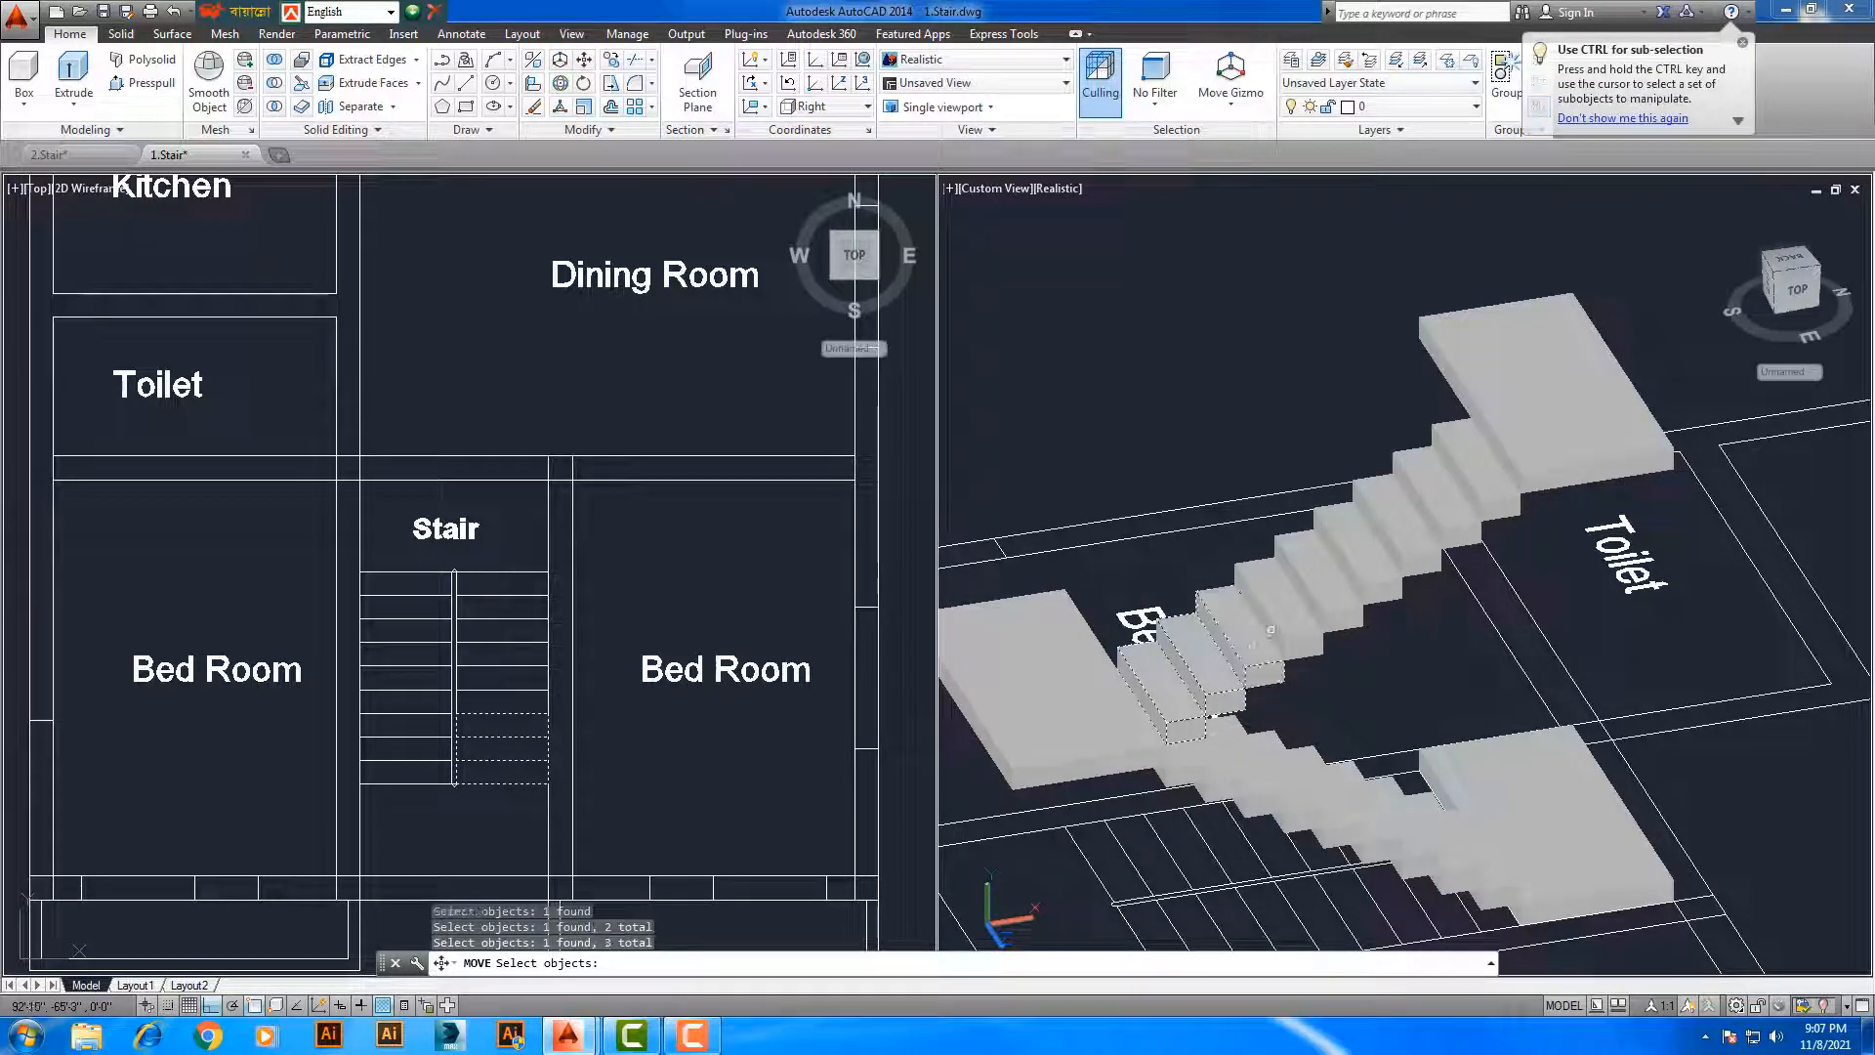
pyautogui.click(1292, 612)
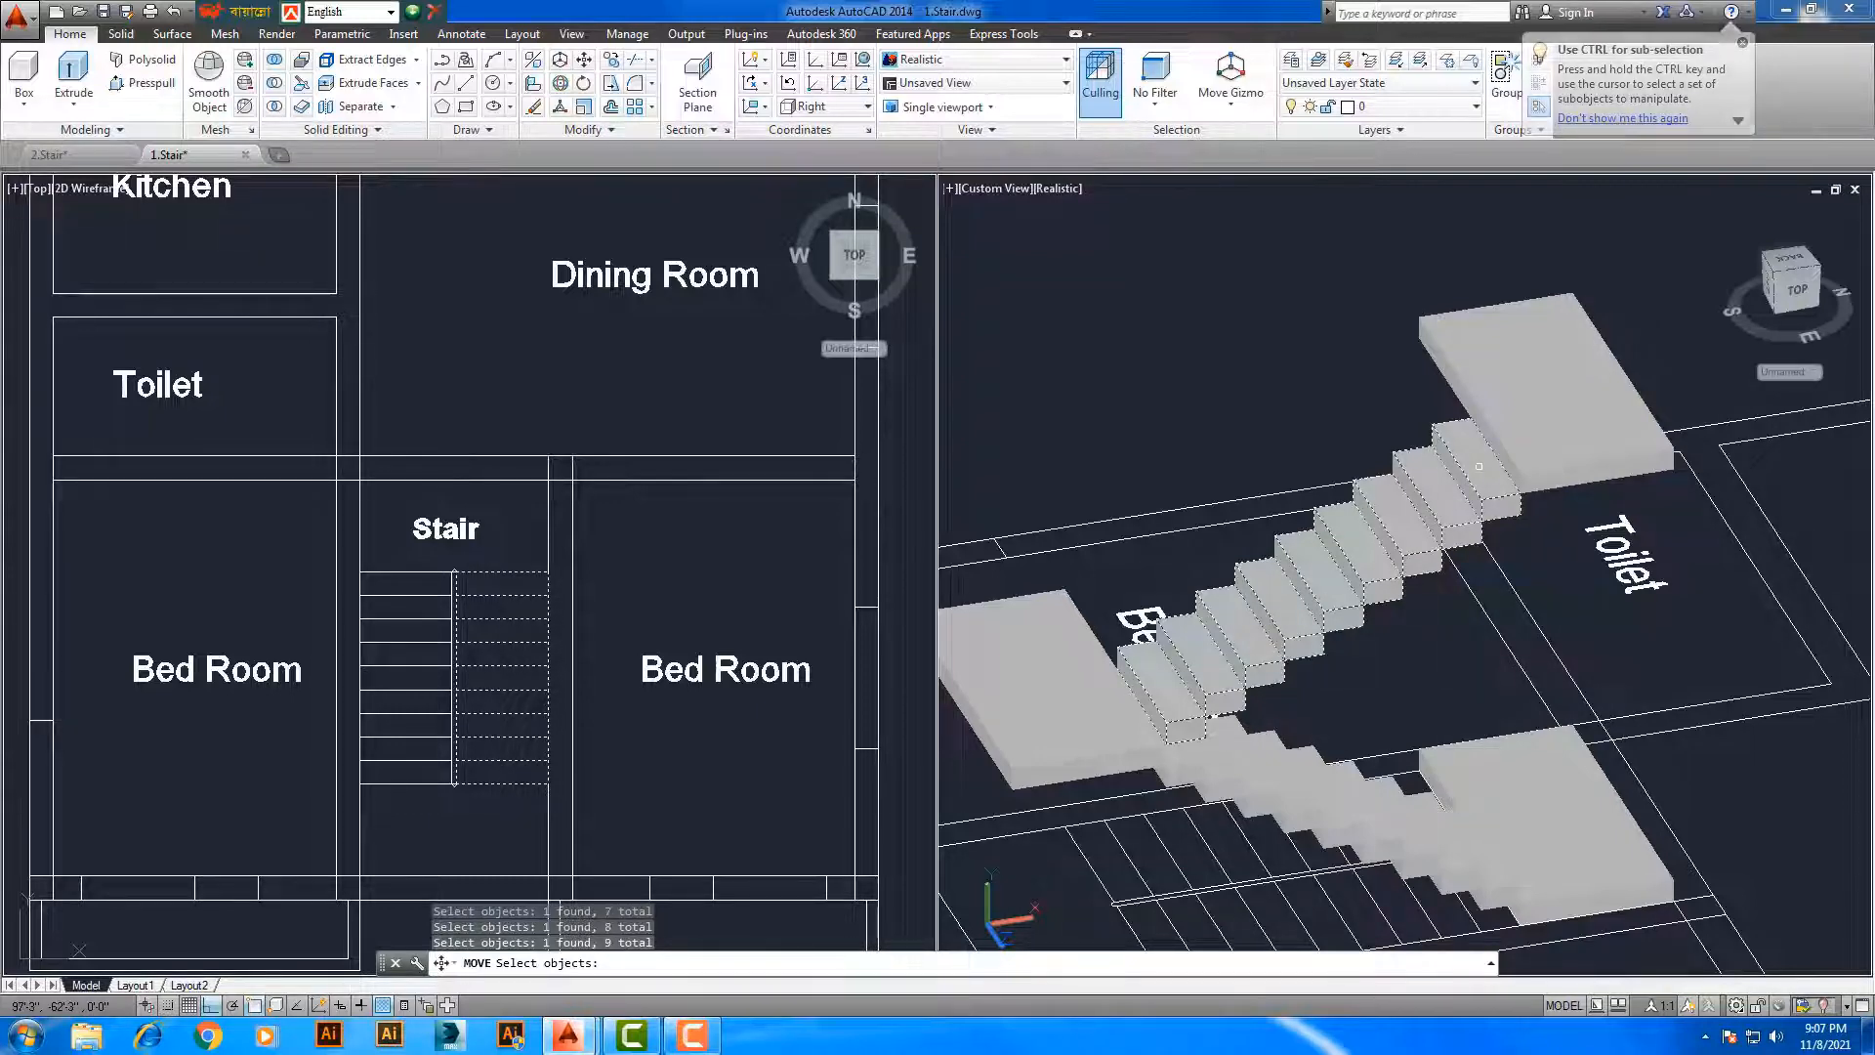
pyautogui.press('Return')
pyautogui.scroll(3, 1471, 439)
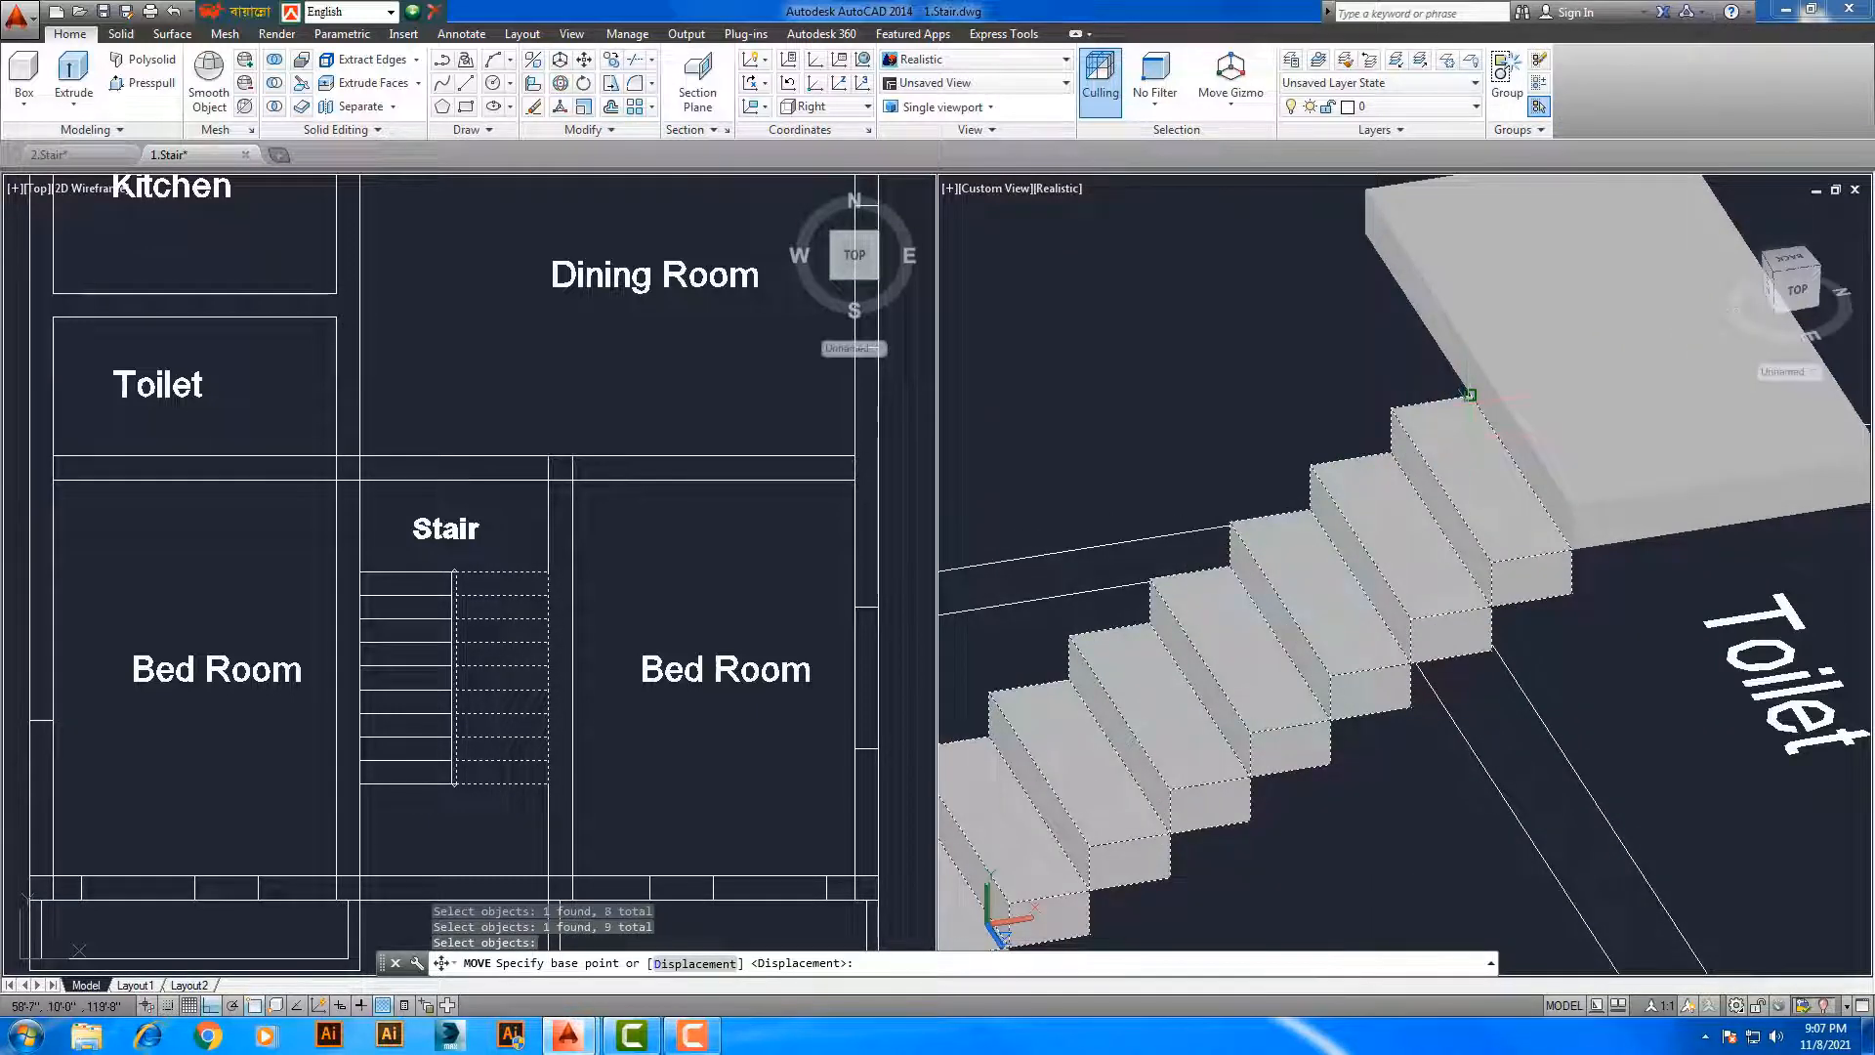
pyautogui.click(1470, 394)
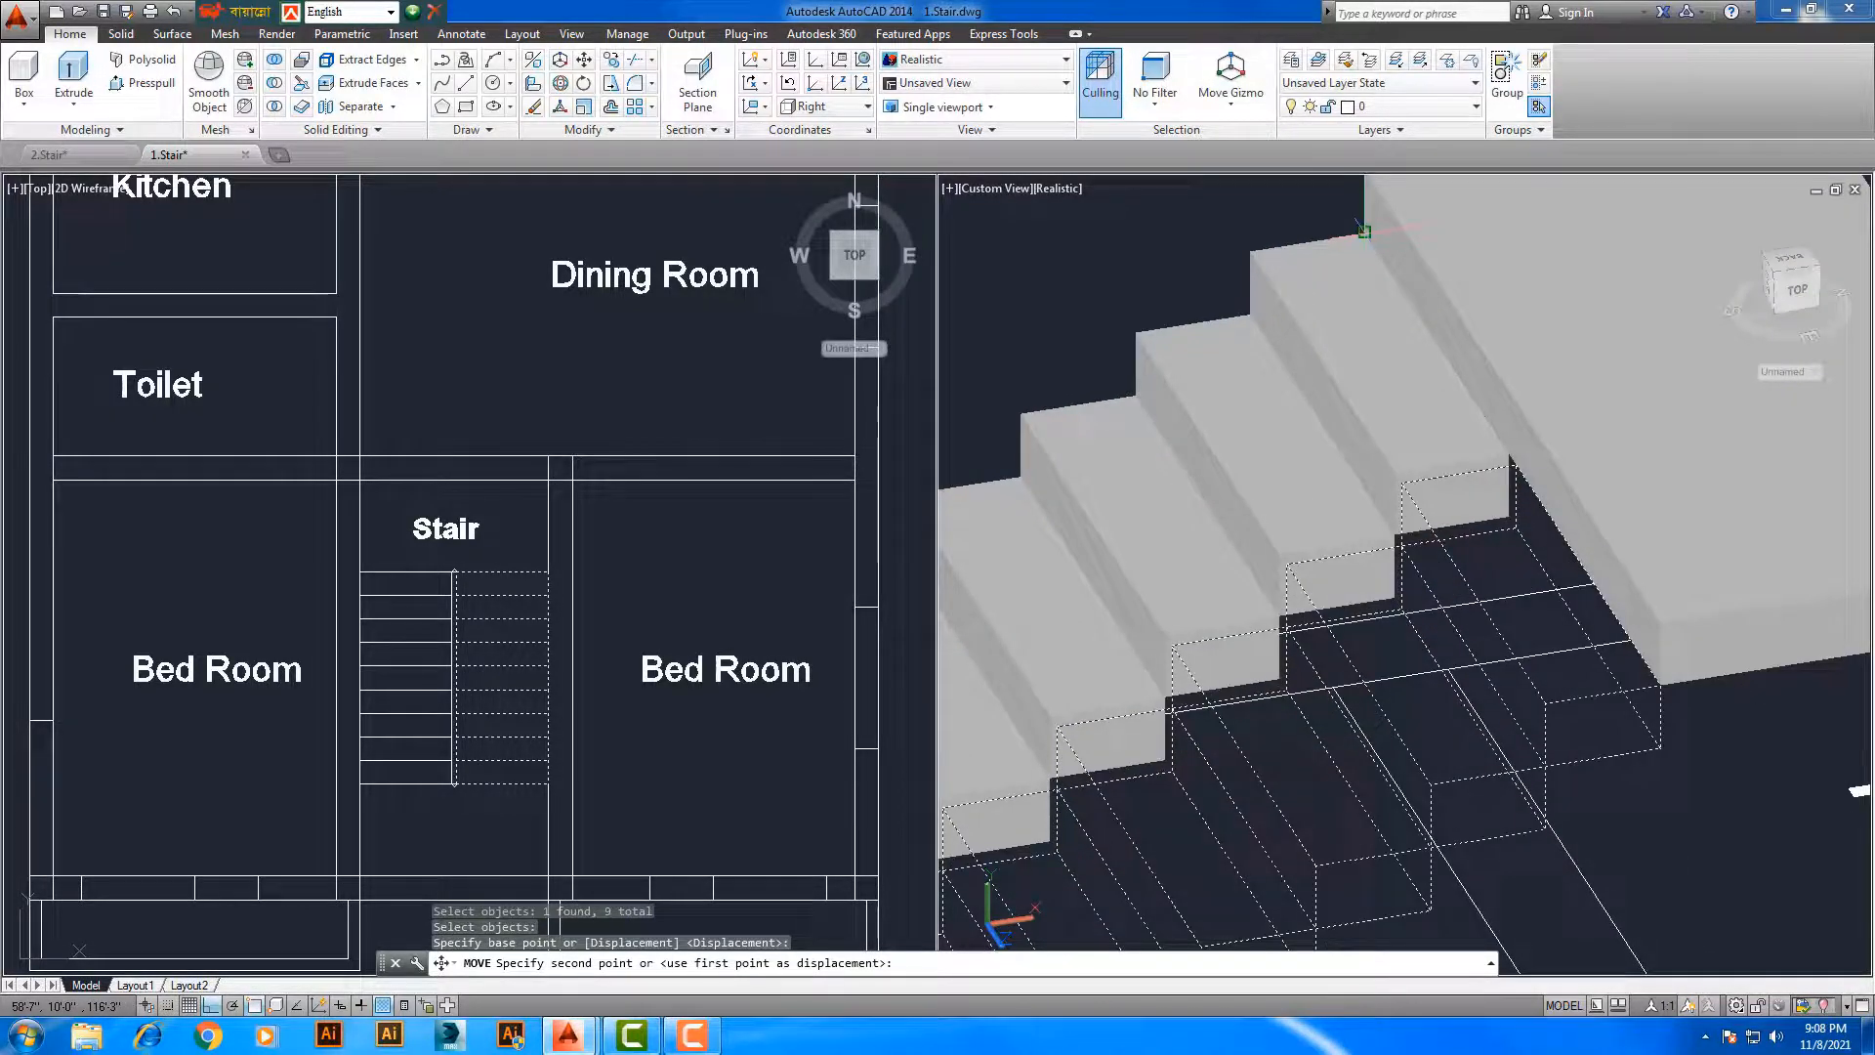
pyautogui.click(1366, 233)
pyautogui.scroll(-10, 1428, 375)
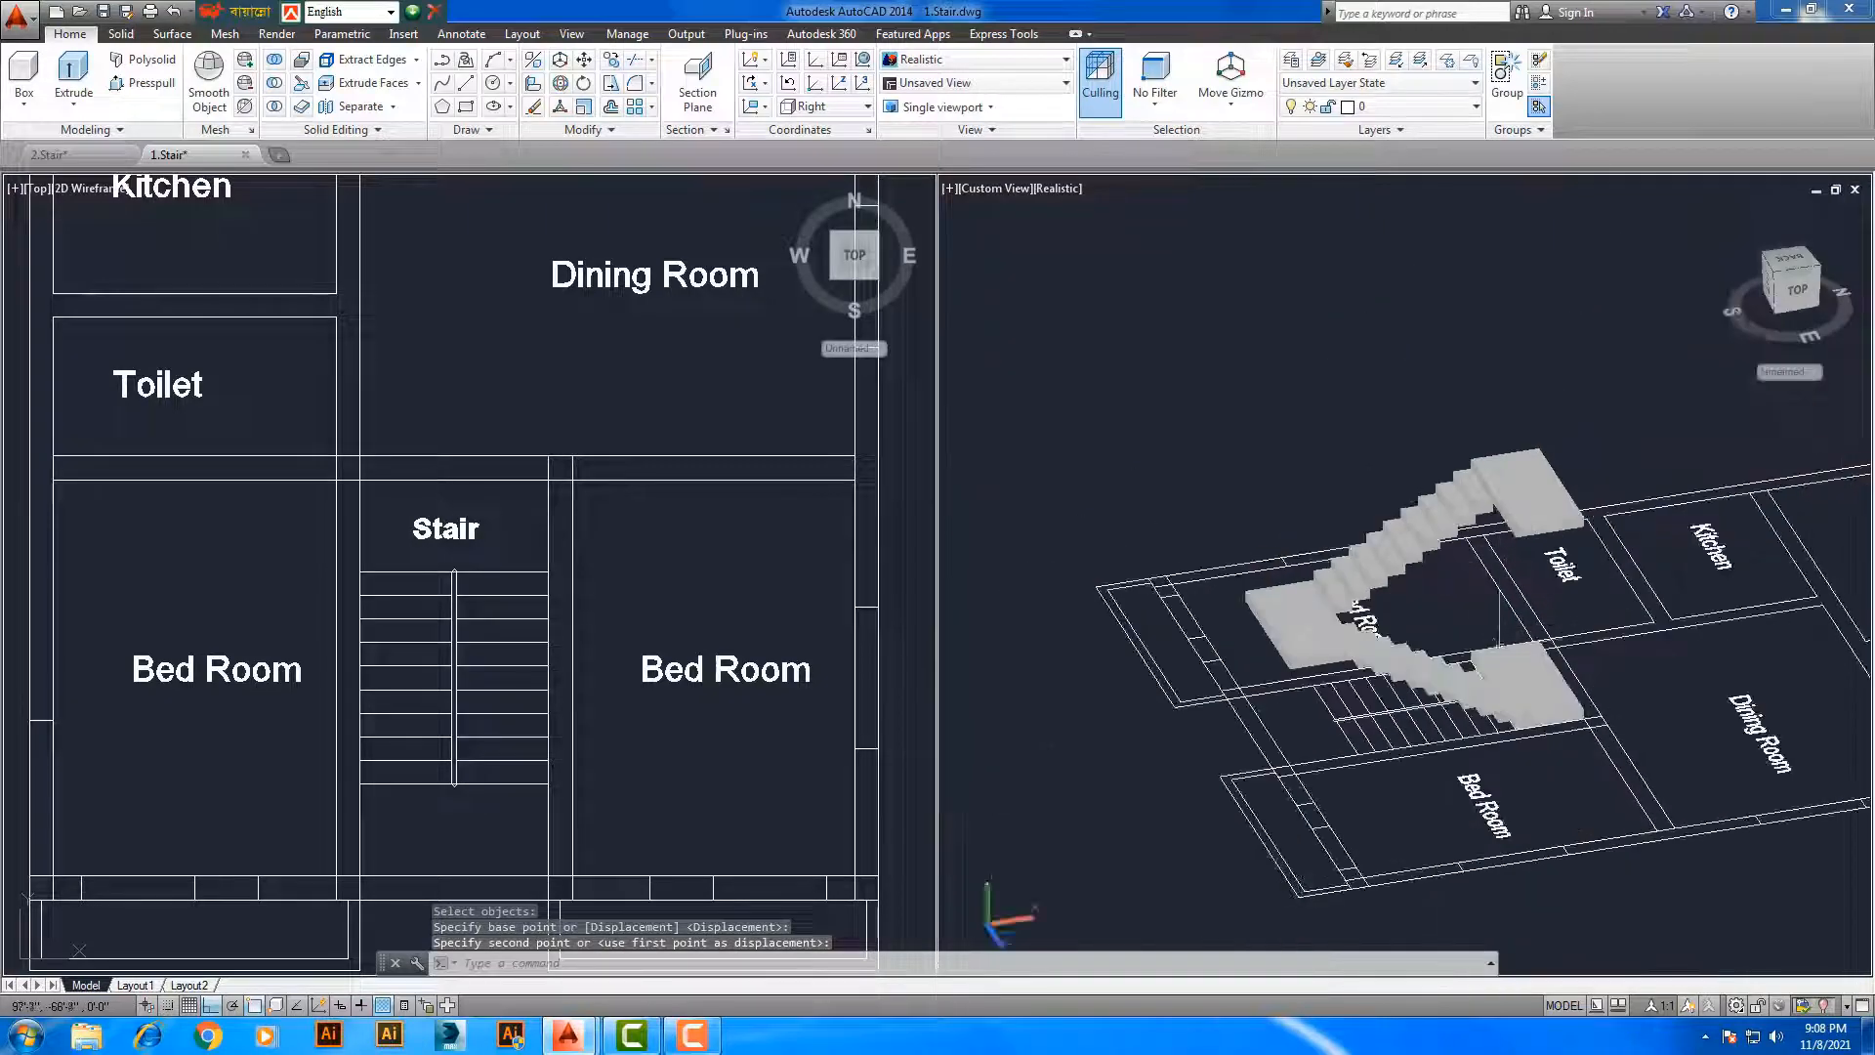
# End the object isolation to restore the hidden building parts and examine the staircase from the front of the house
pyautogui.keyDown('shift'); pyautogui.moveTo(1499, 635); pyautogui.dragTo(1696, 628, button='middle'); pyautogui.keyUp('shift')
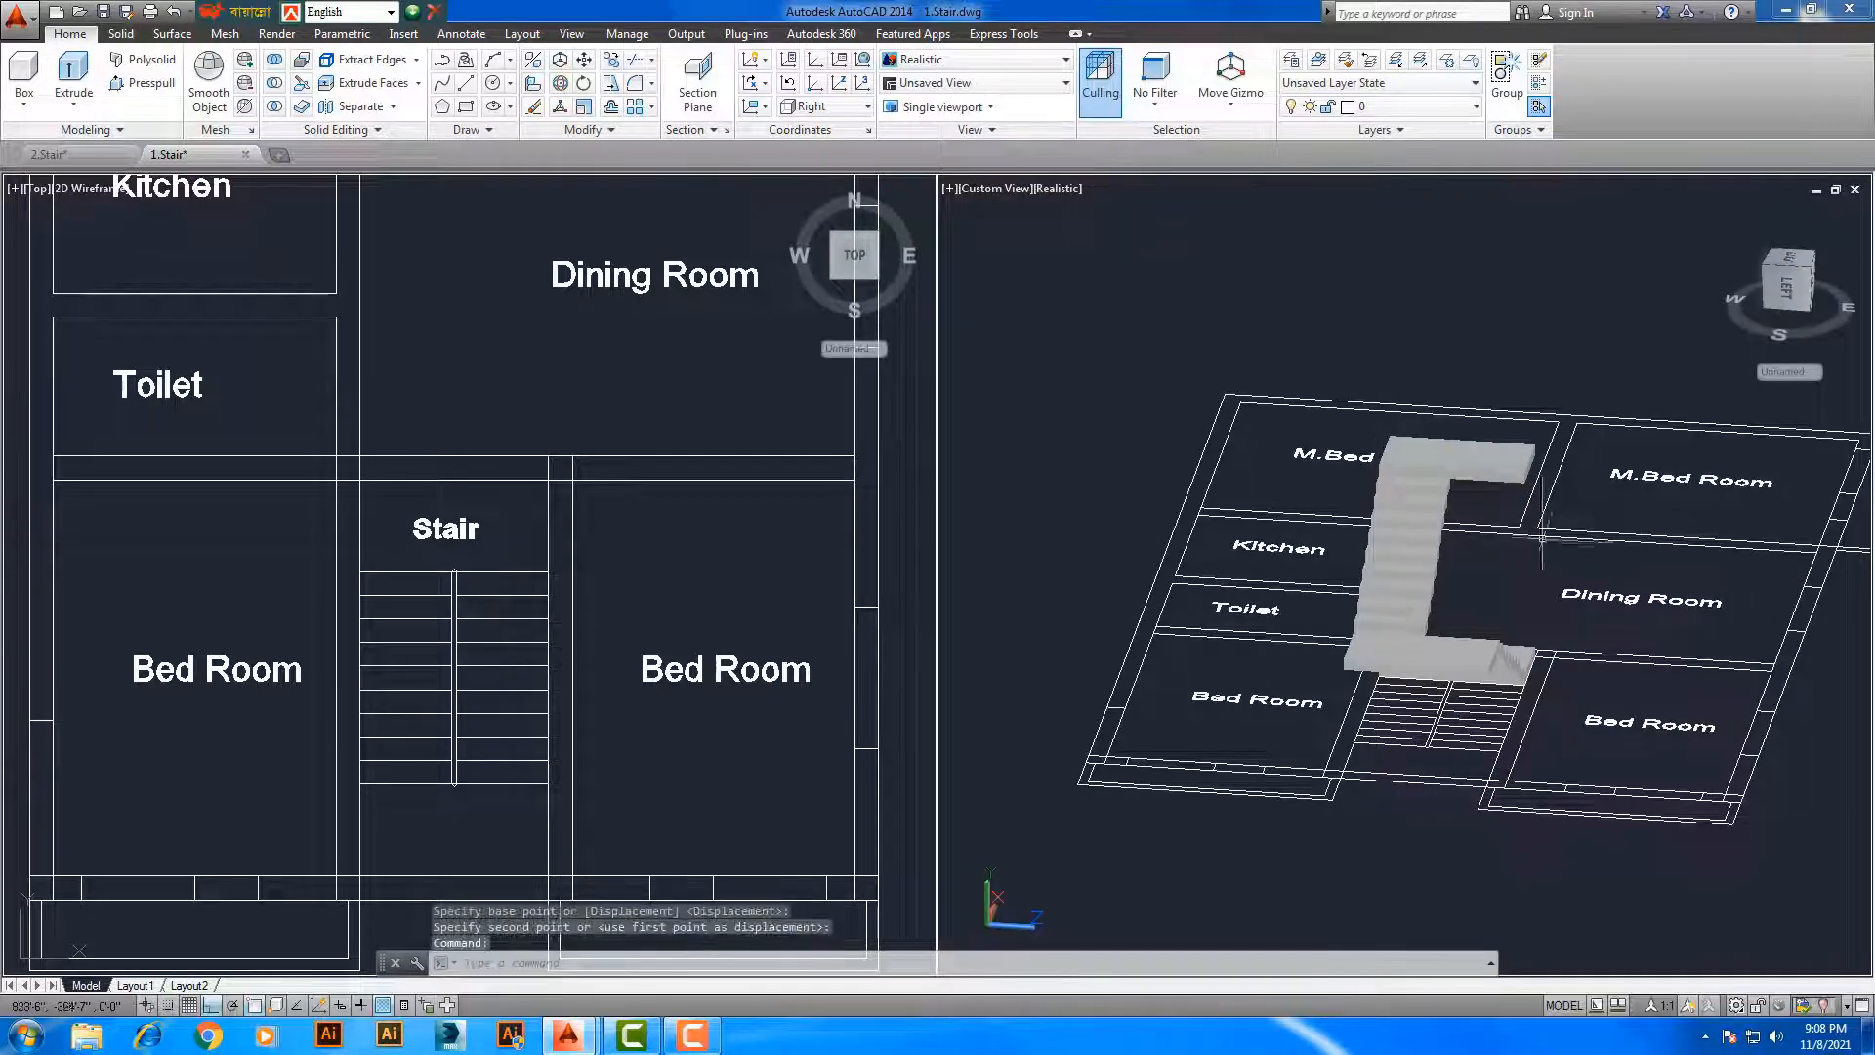
pyautogui.click(1723, 213)
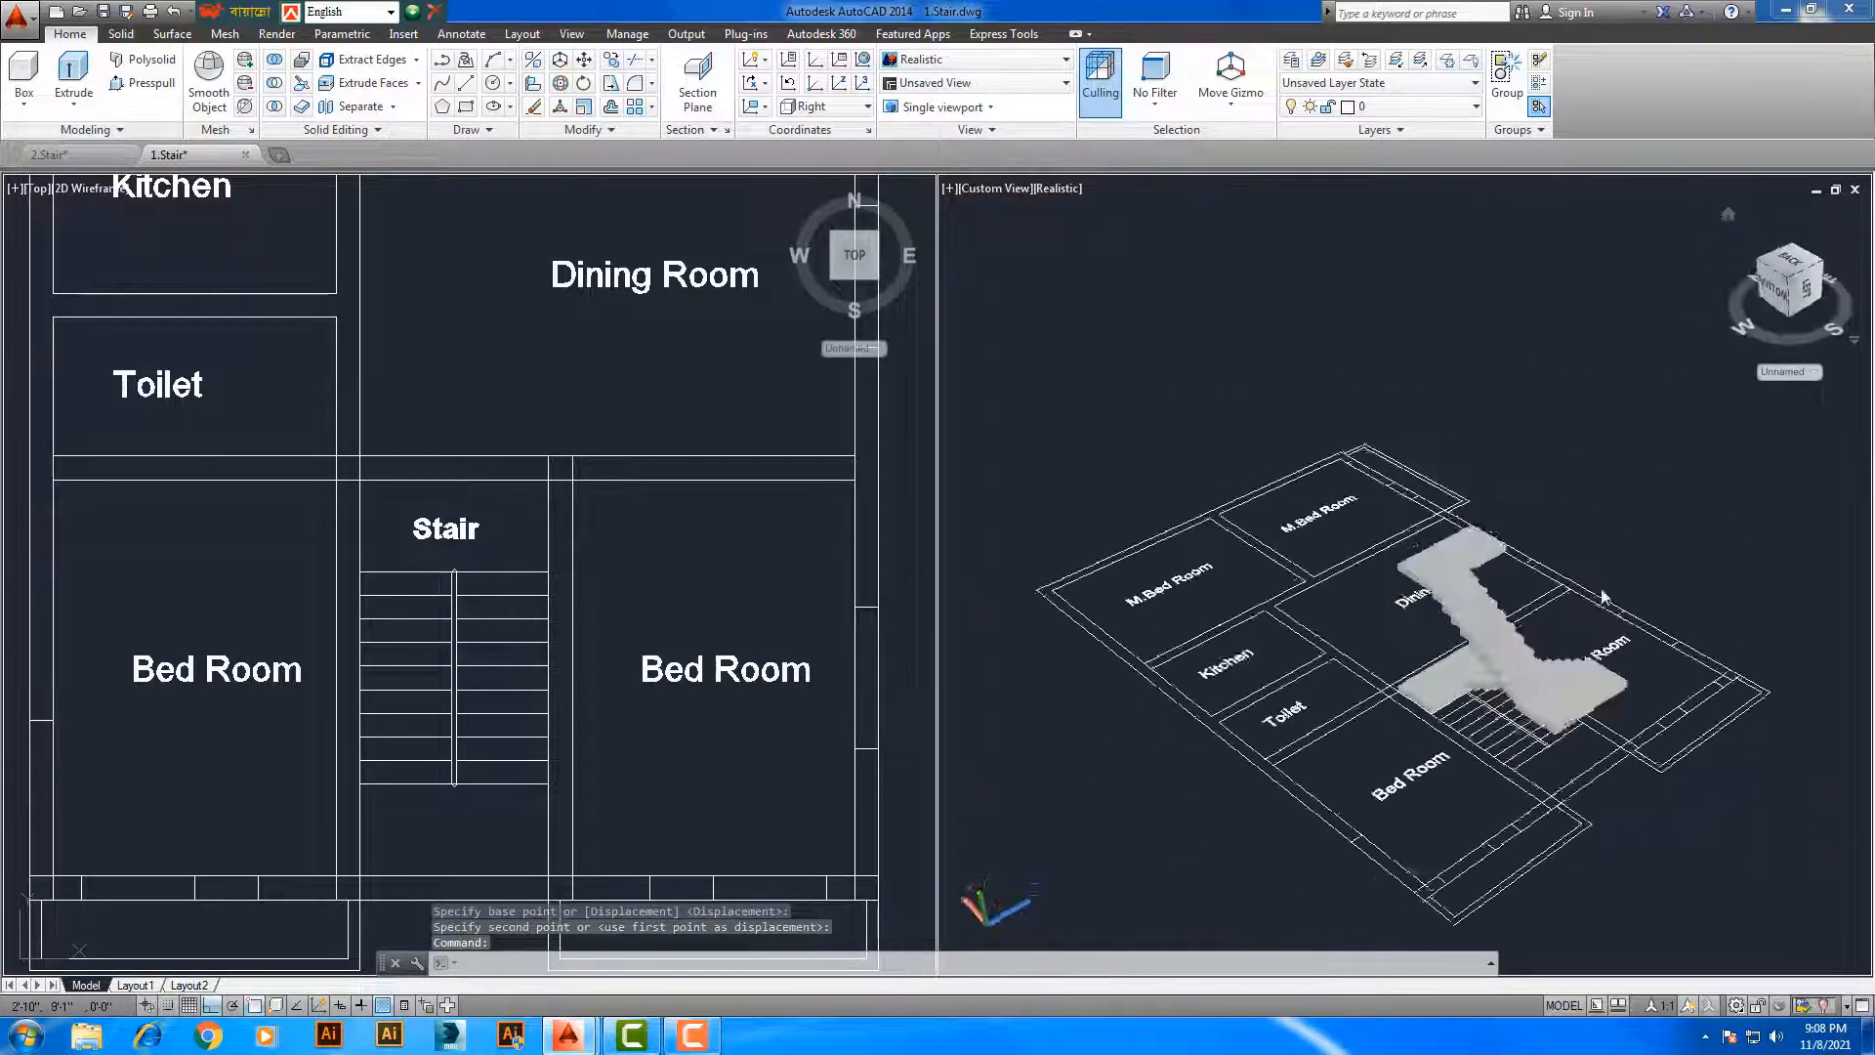
pyautogui.keyDown('shift'); pyautogui.moveTo(1544, 547); pyautogui.dragTo(1505, 572, button='middle'); pyautogui.keyUp('shift')
pyautogui.scroll(-2, 1505, 569)
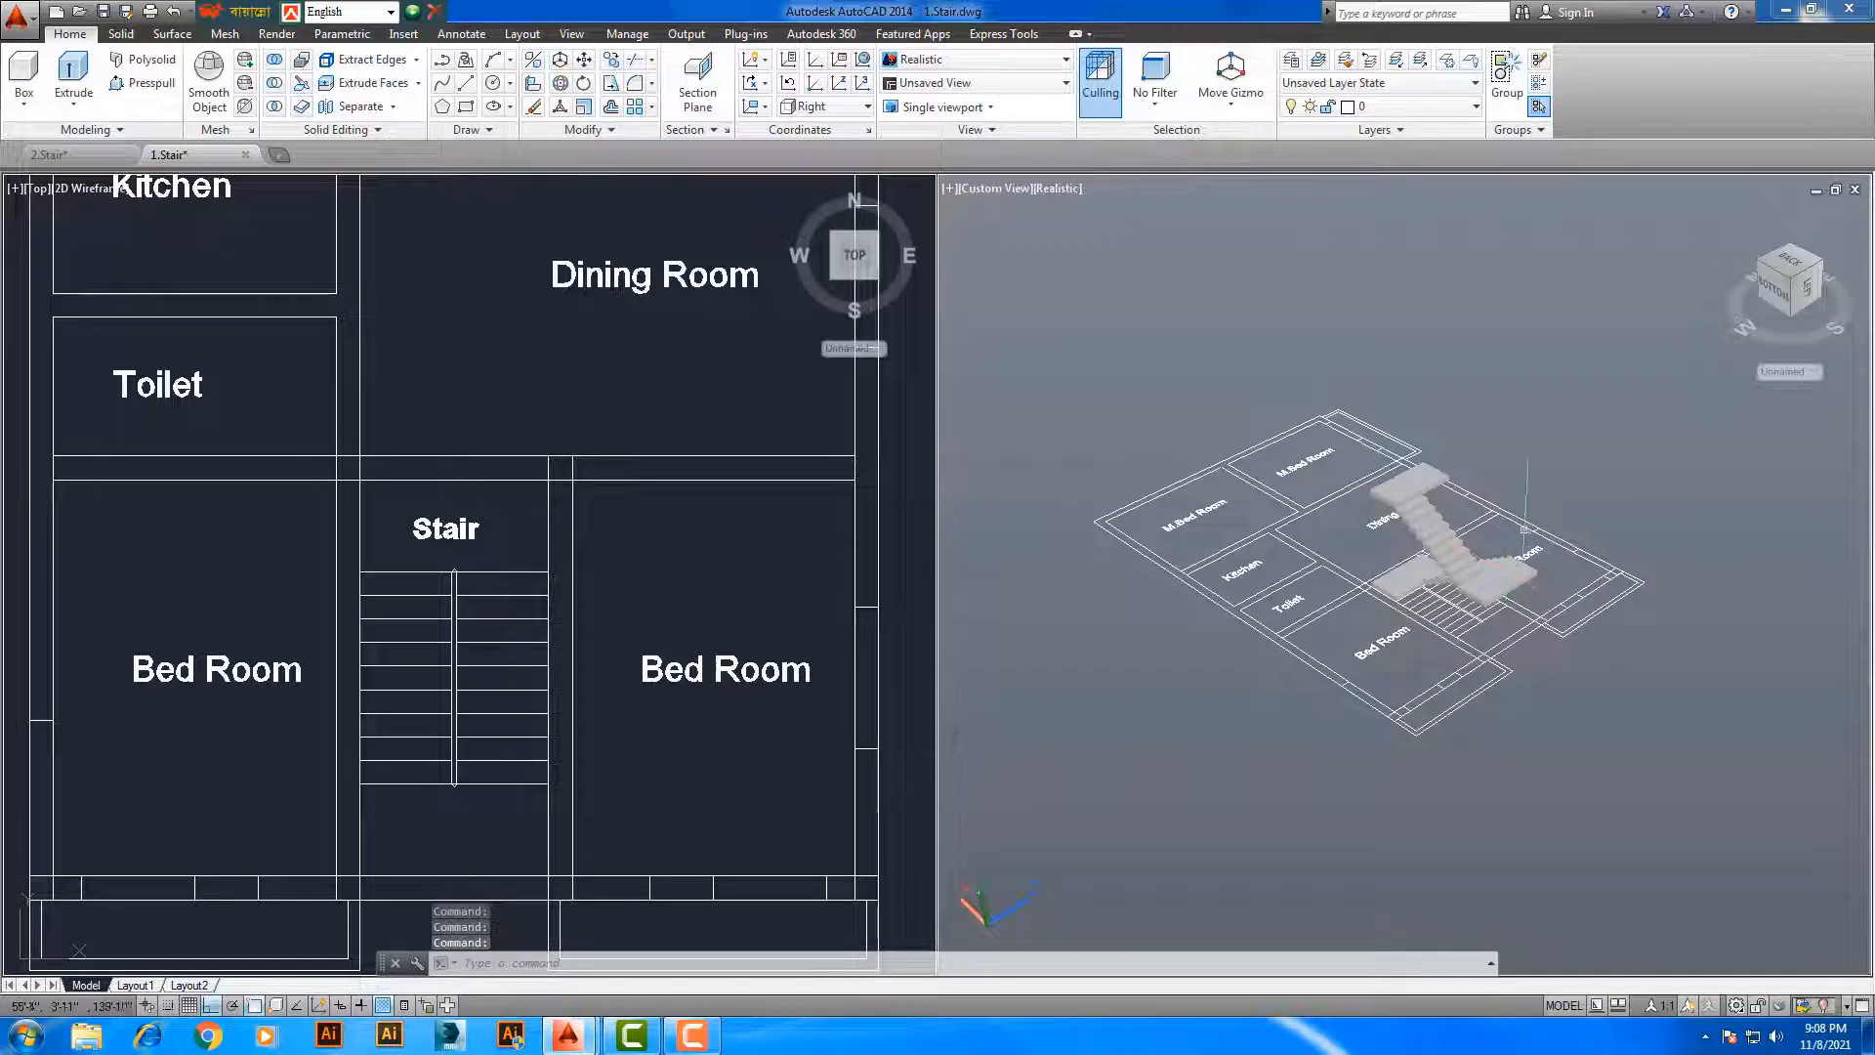
pyautogui.scroll(3, 1495, 551)
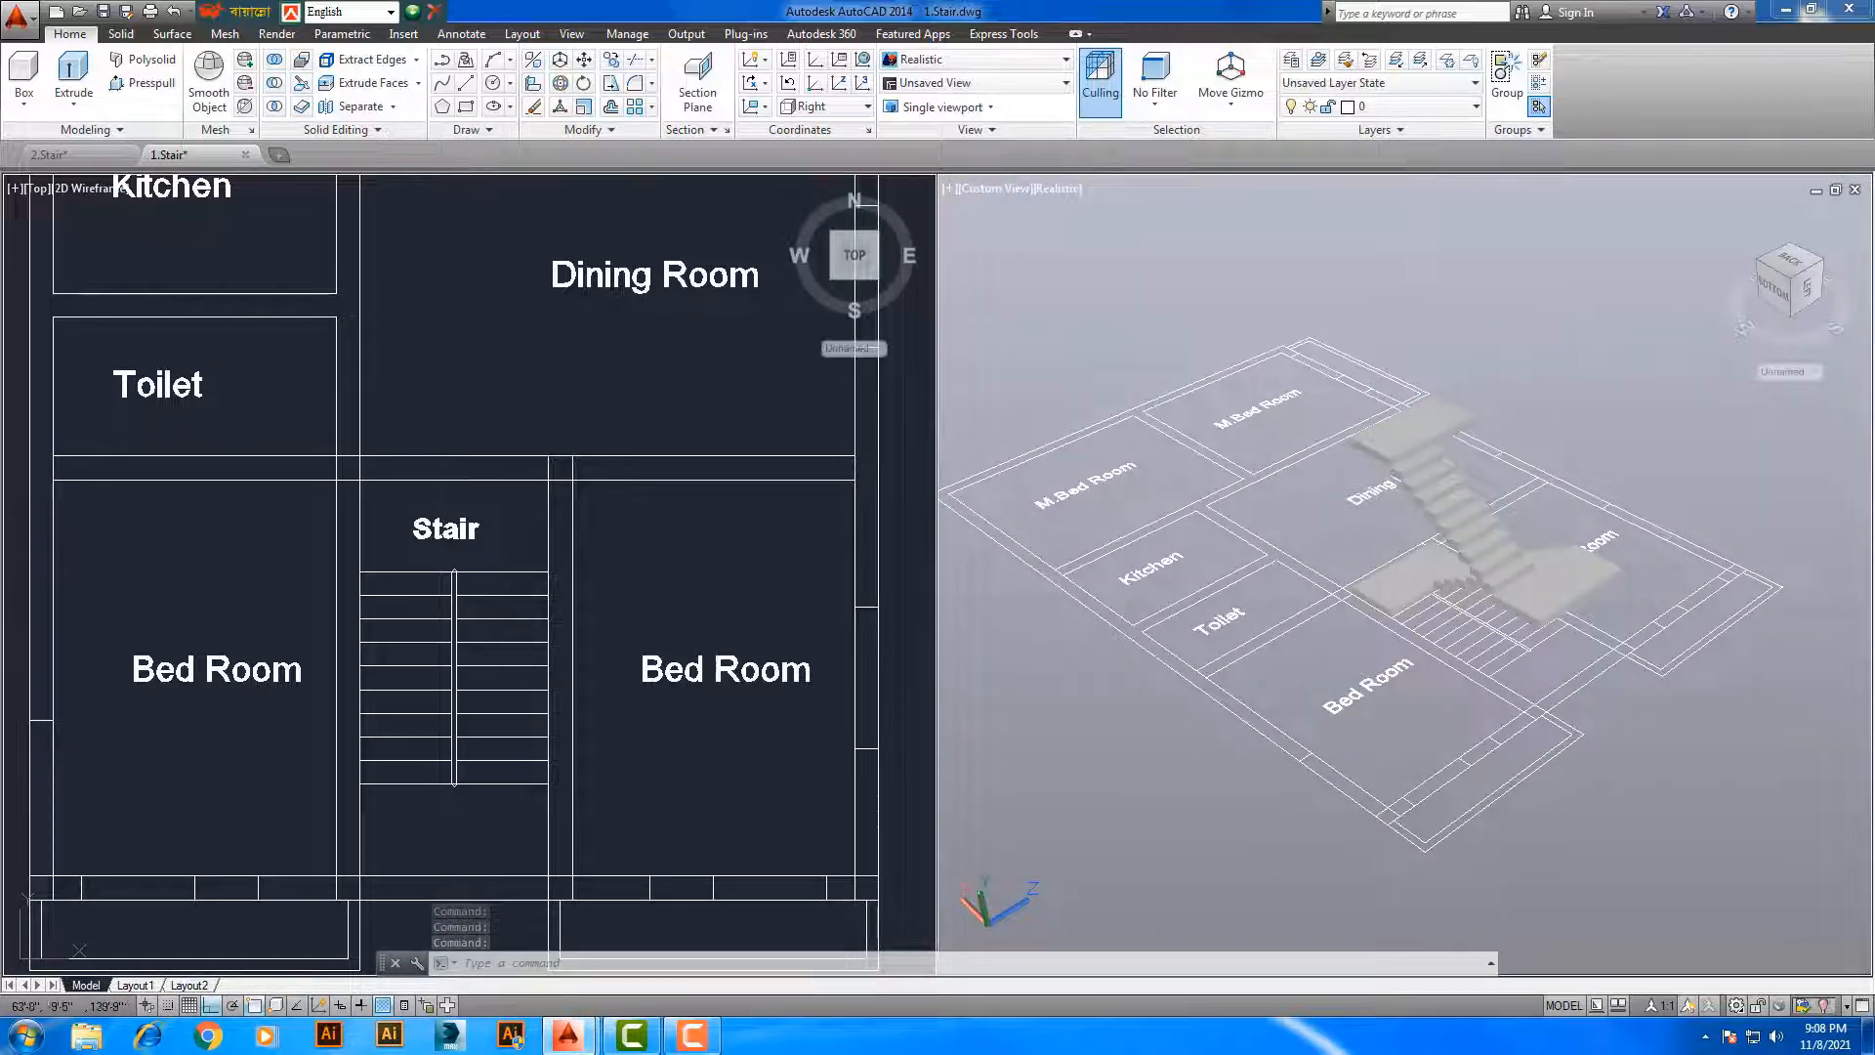
pyautogui.rightClick(1495, 350)
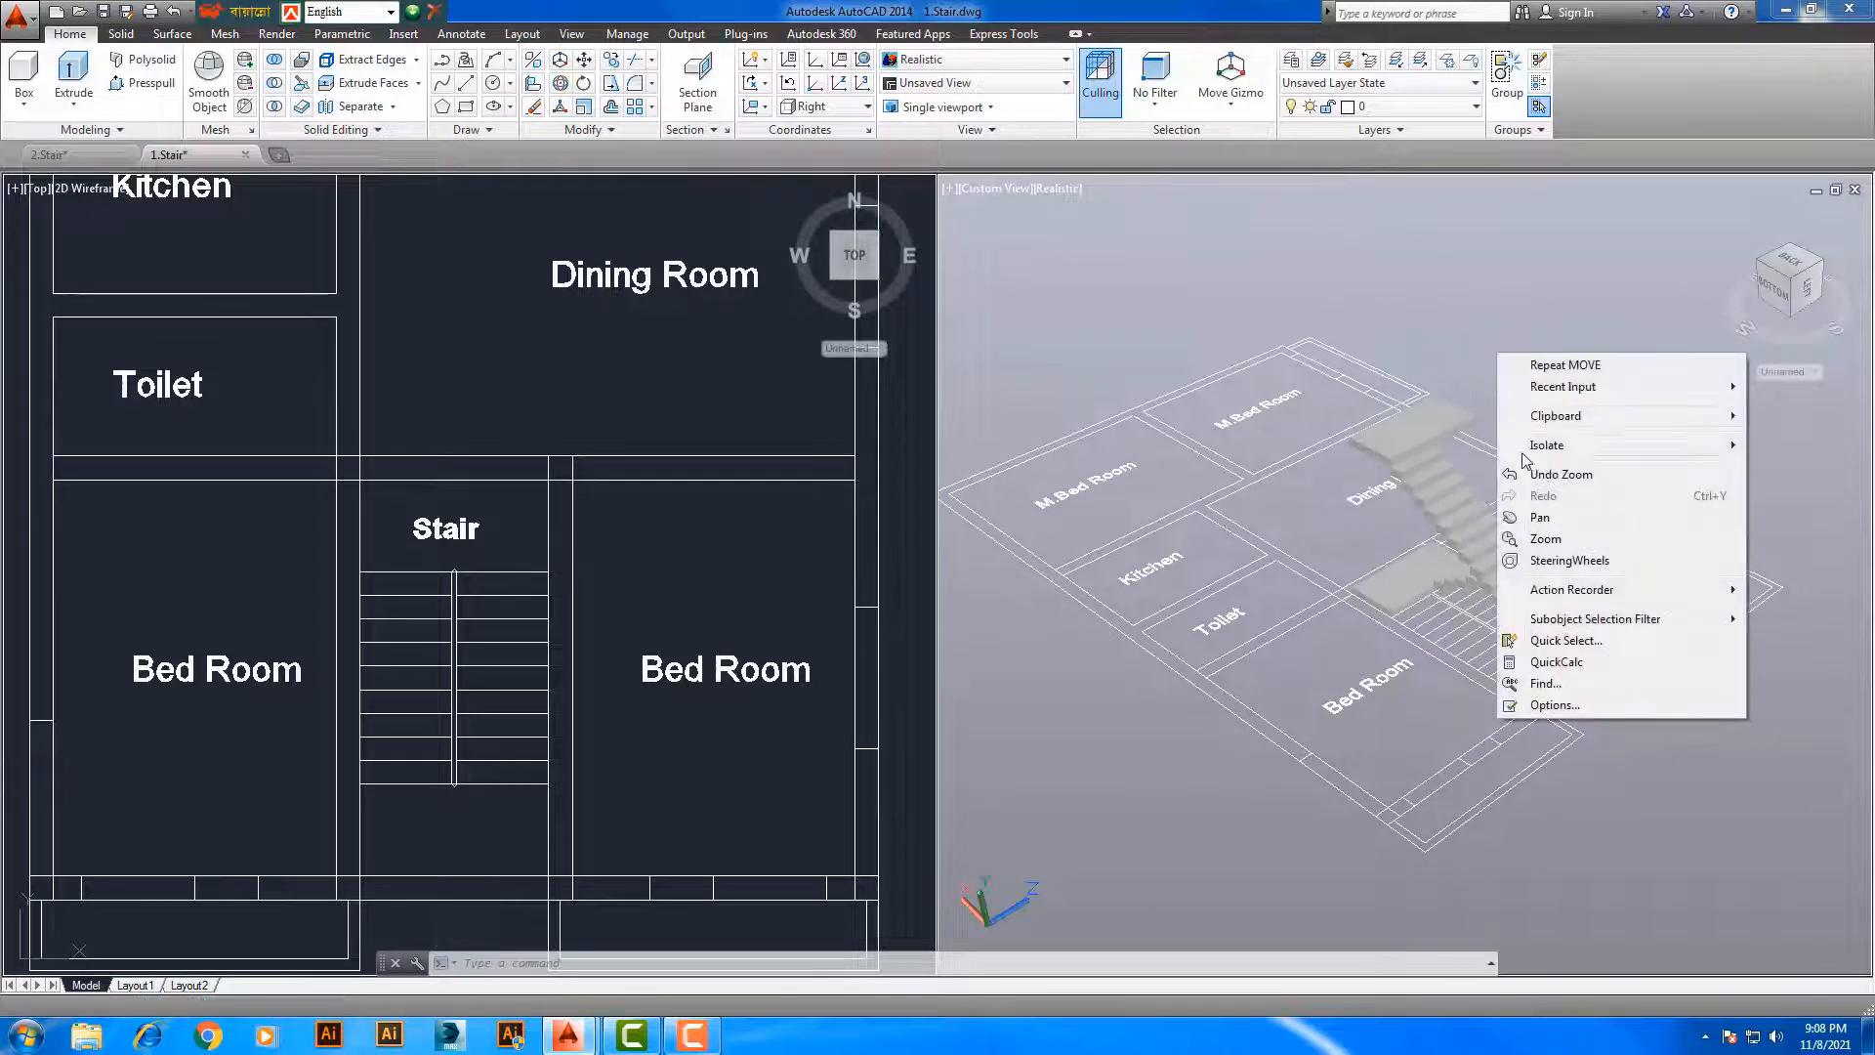
pyautogui.moveTo(1547, 455)
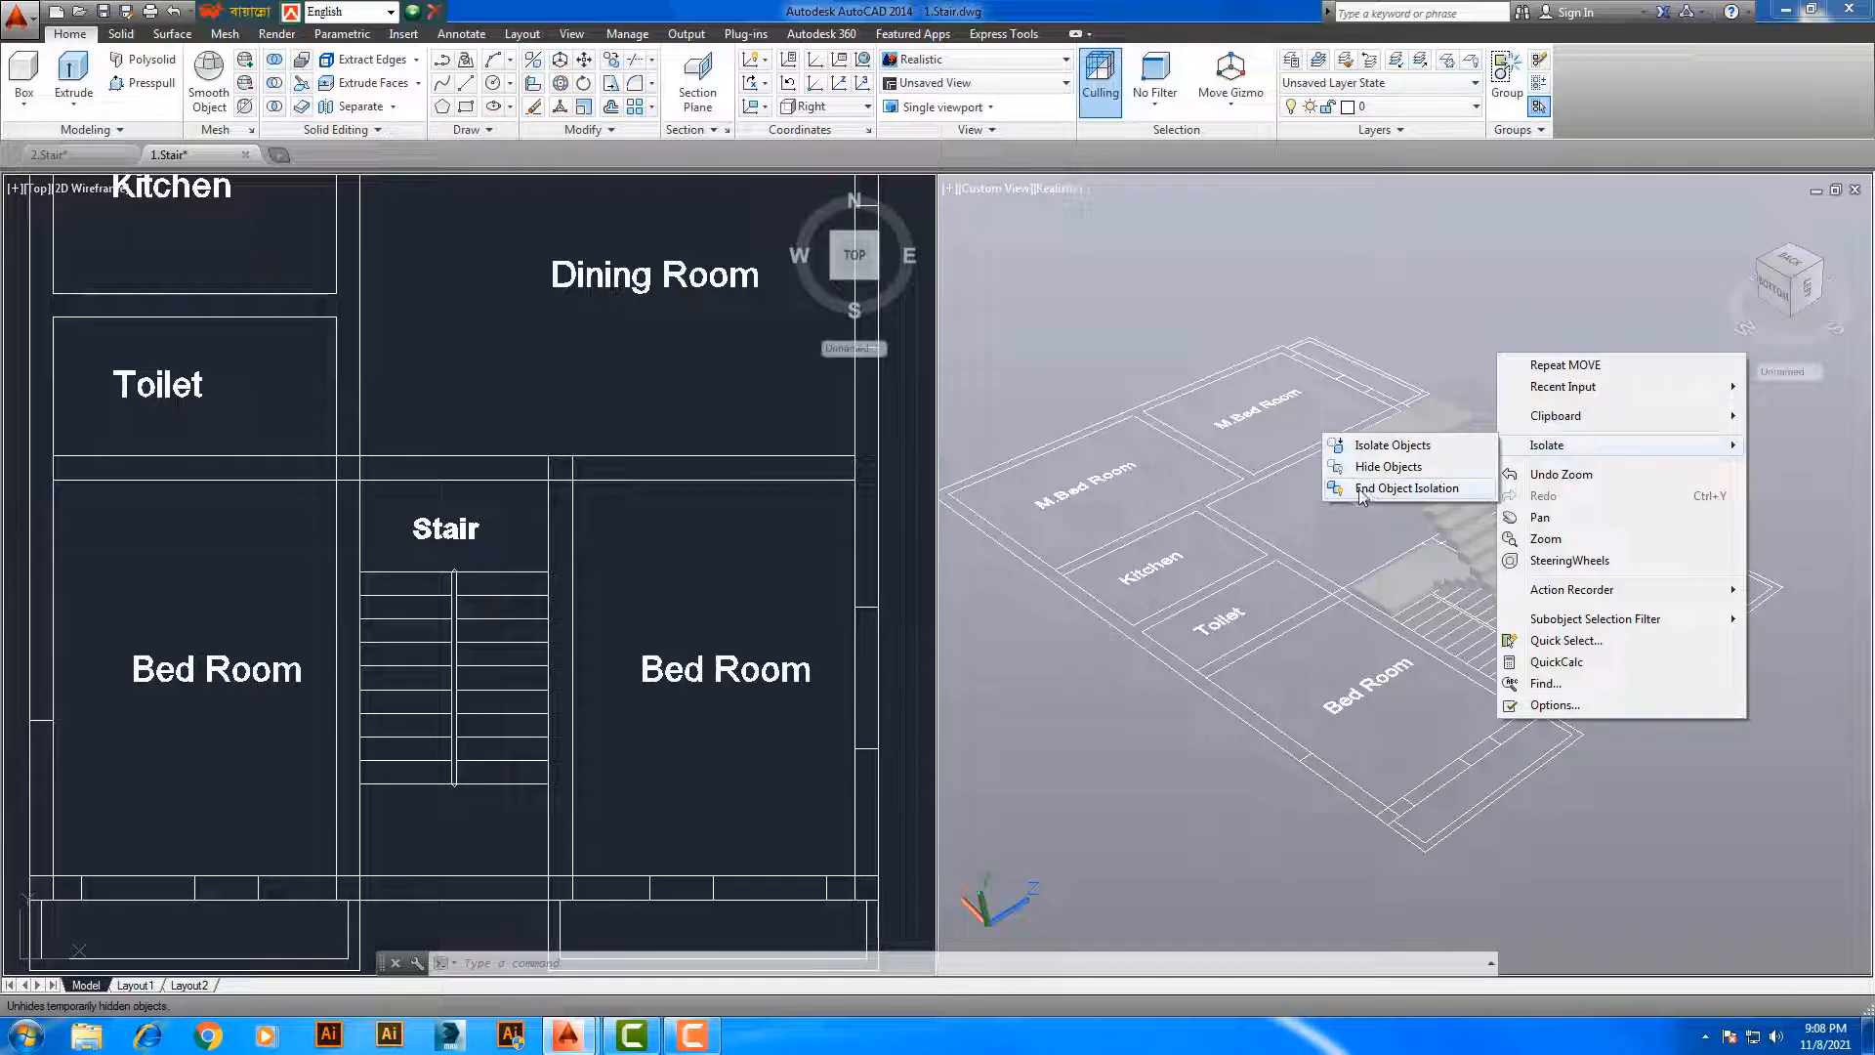
pyautogui.click(1431, 498)
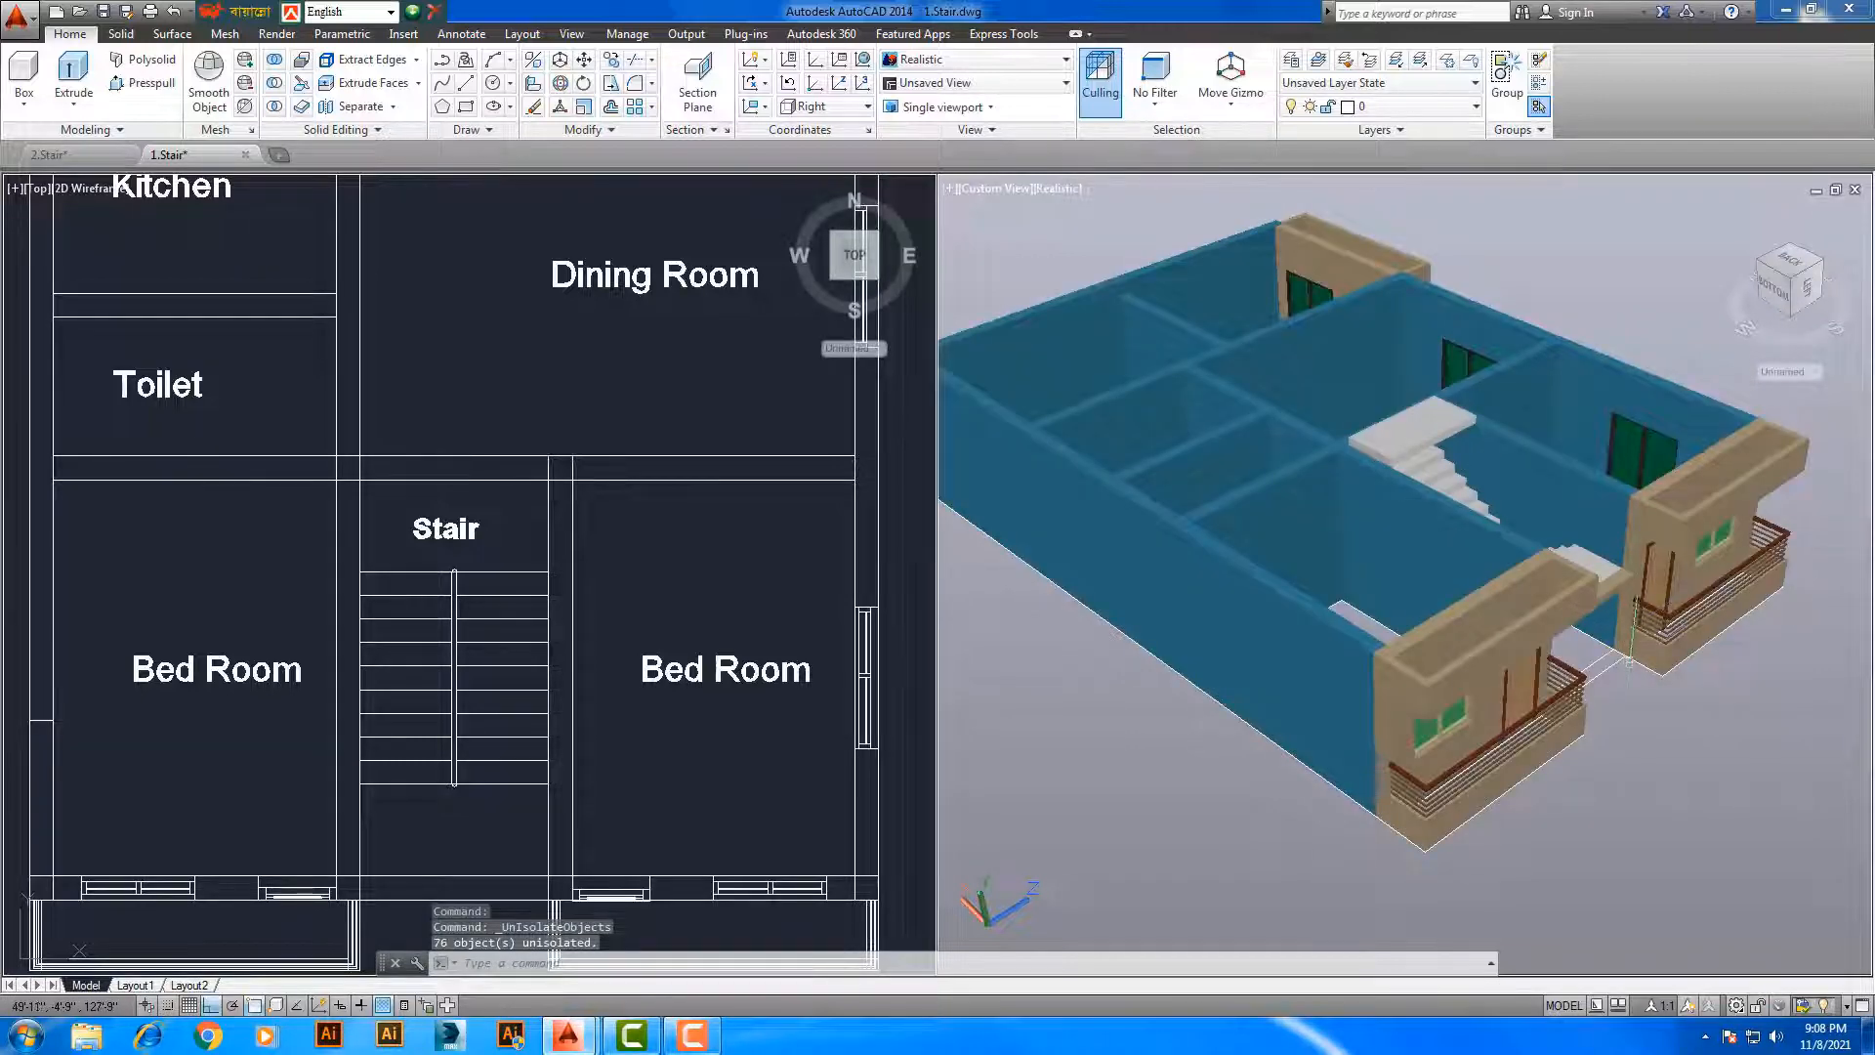
pyautogui.keyDown('shift'); pyautogui.moveTo(1629, 664); pyautogui.dragTo(1504, 469, button='middle'); pyautogui.keyUp('shift')
pyautogui.scroll(5, 1424, 574)
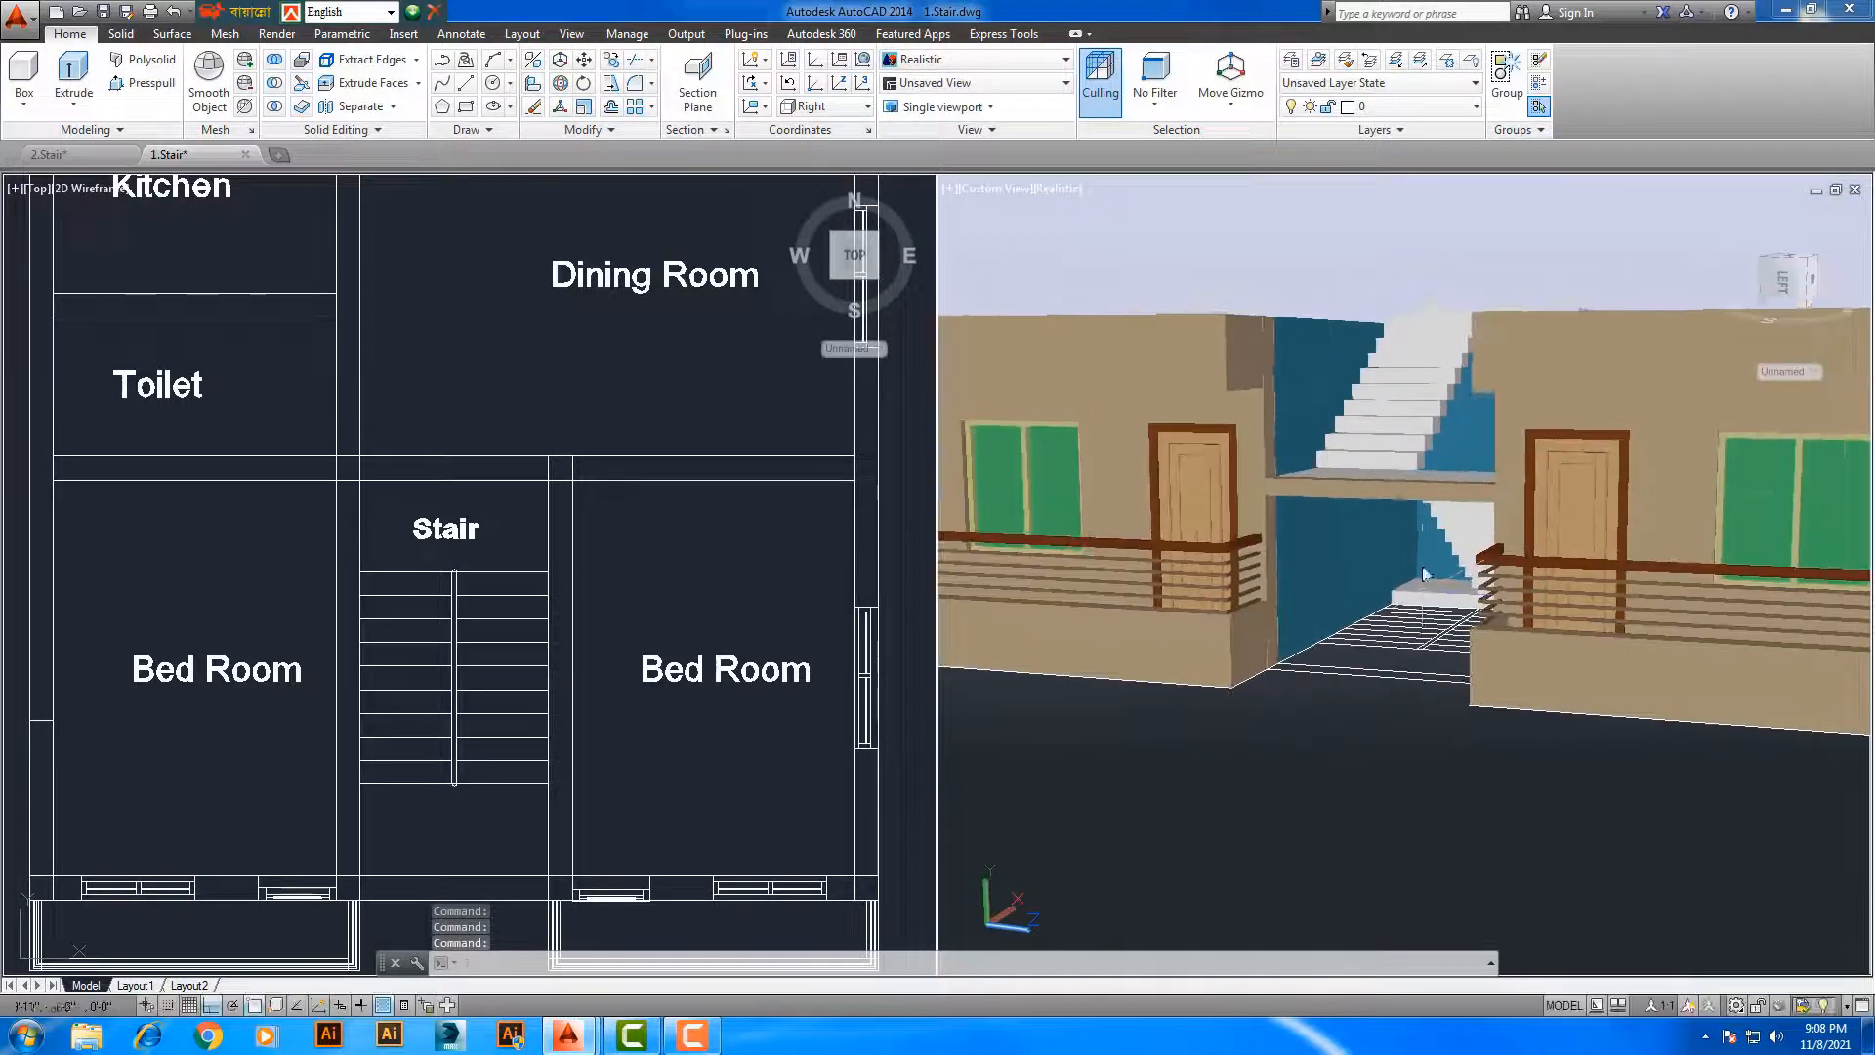
pyautogui.moveTo(1424, 574); pyautogui.dragTo(1362, 630, button='middle')
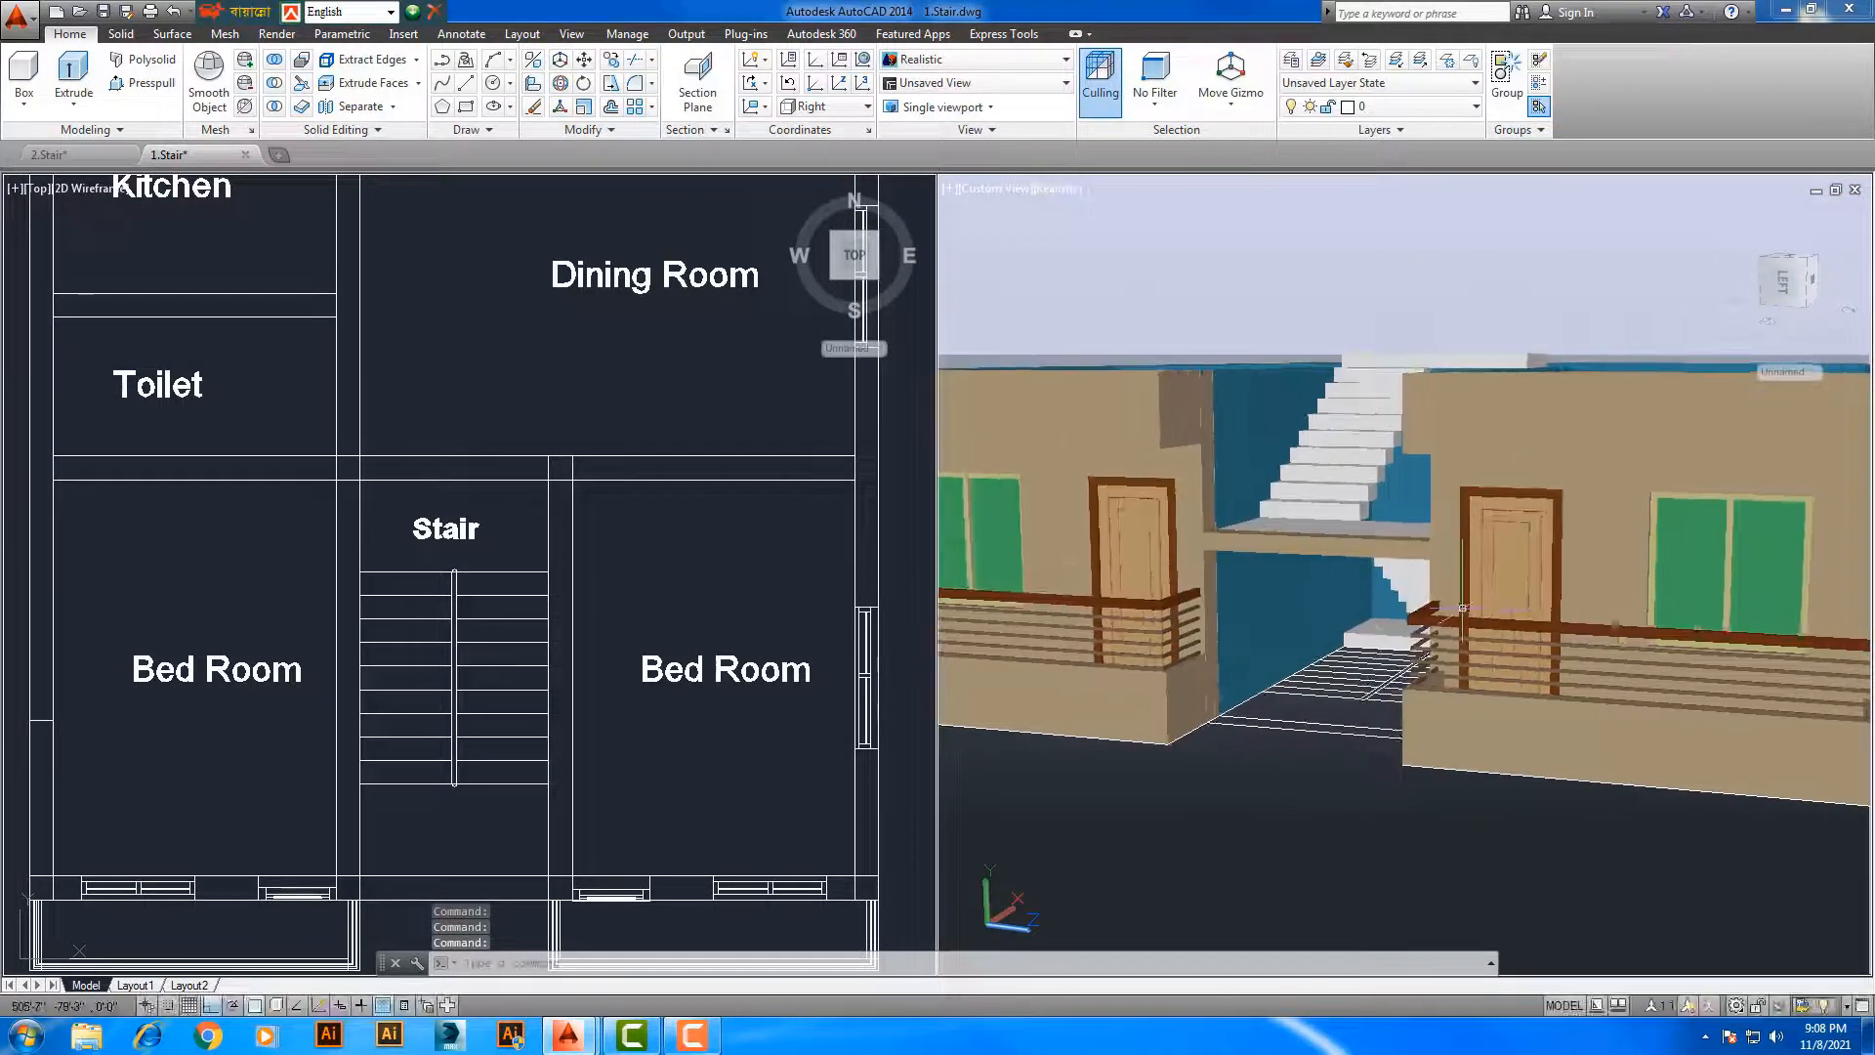
pyautogui.scroll(-4, 1463, 607)
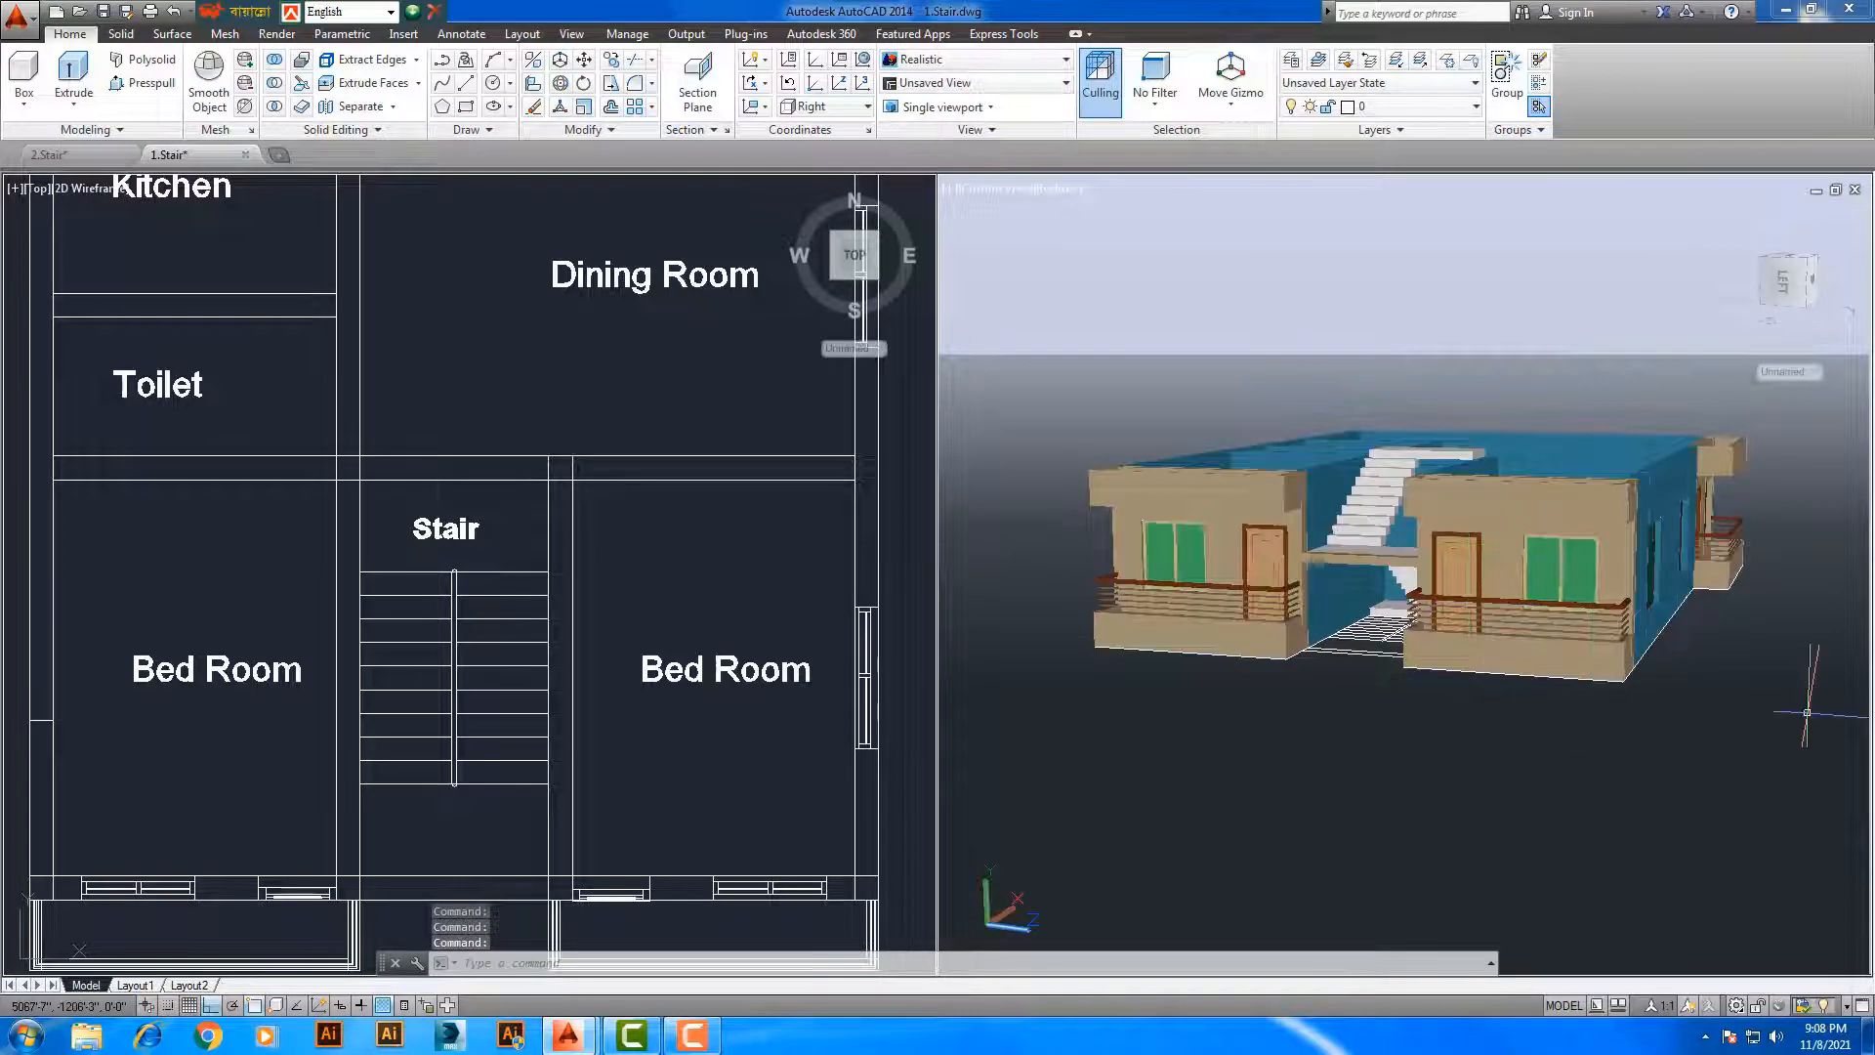